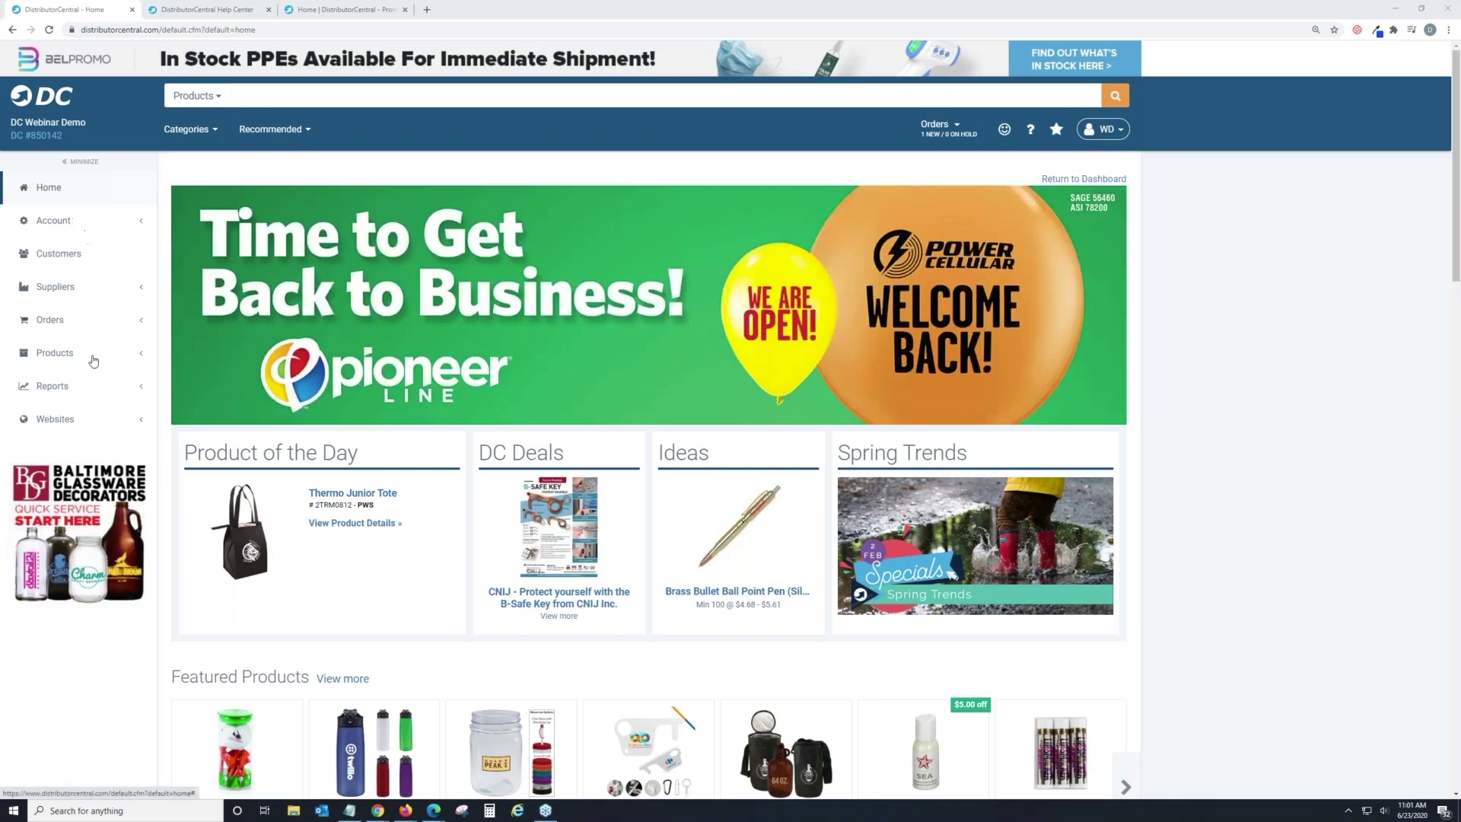
Step: Open the Distributor Promotions website from the Hosting Manager in the website editor and look over its home page
{"action": "left_click", "coordinate": [92, 425]}
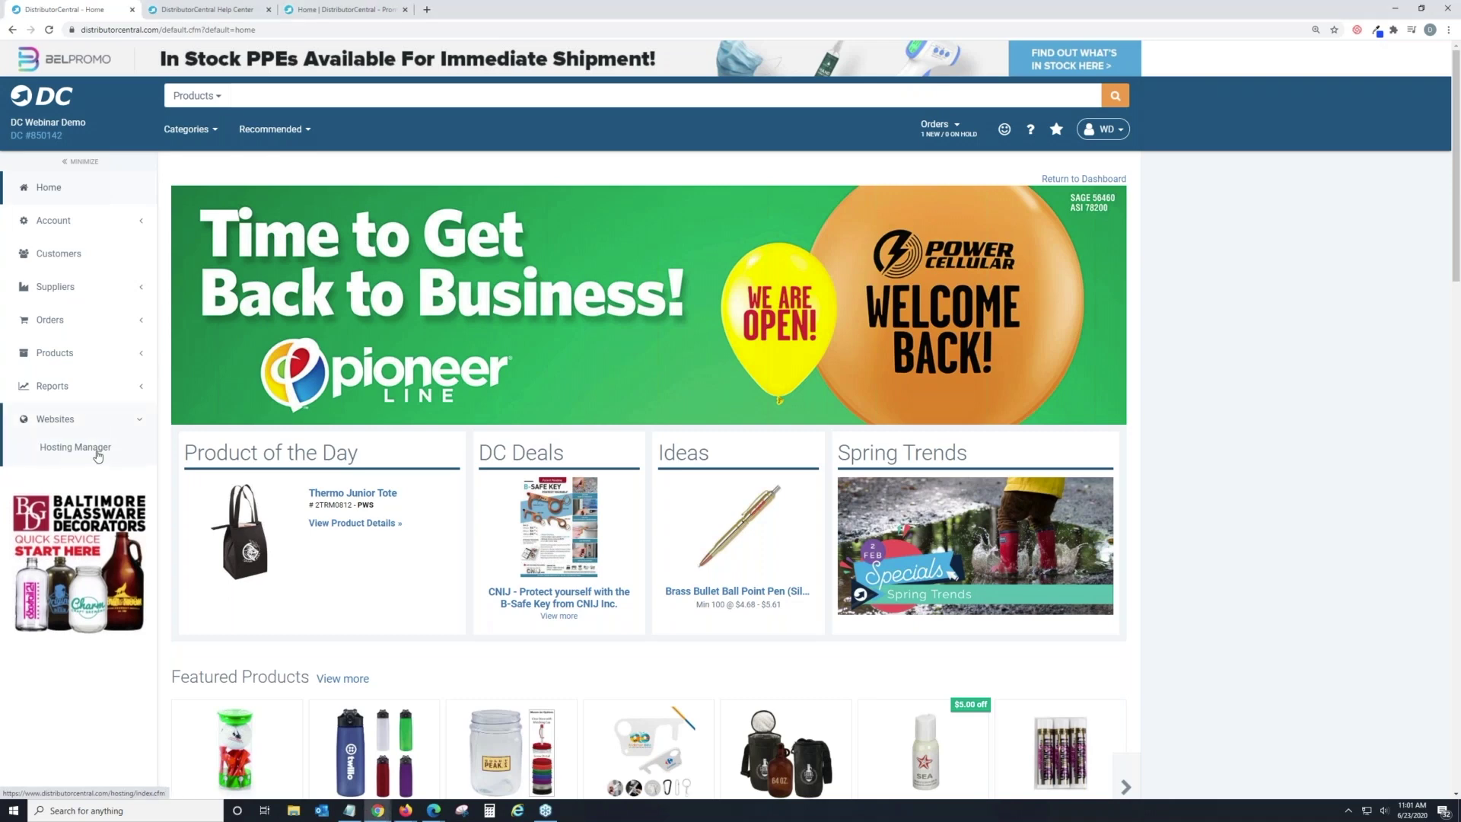
{"action": "left_click", "coordinate": [74, 447]}
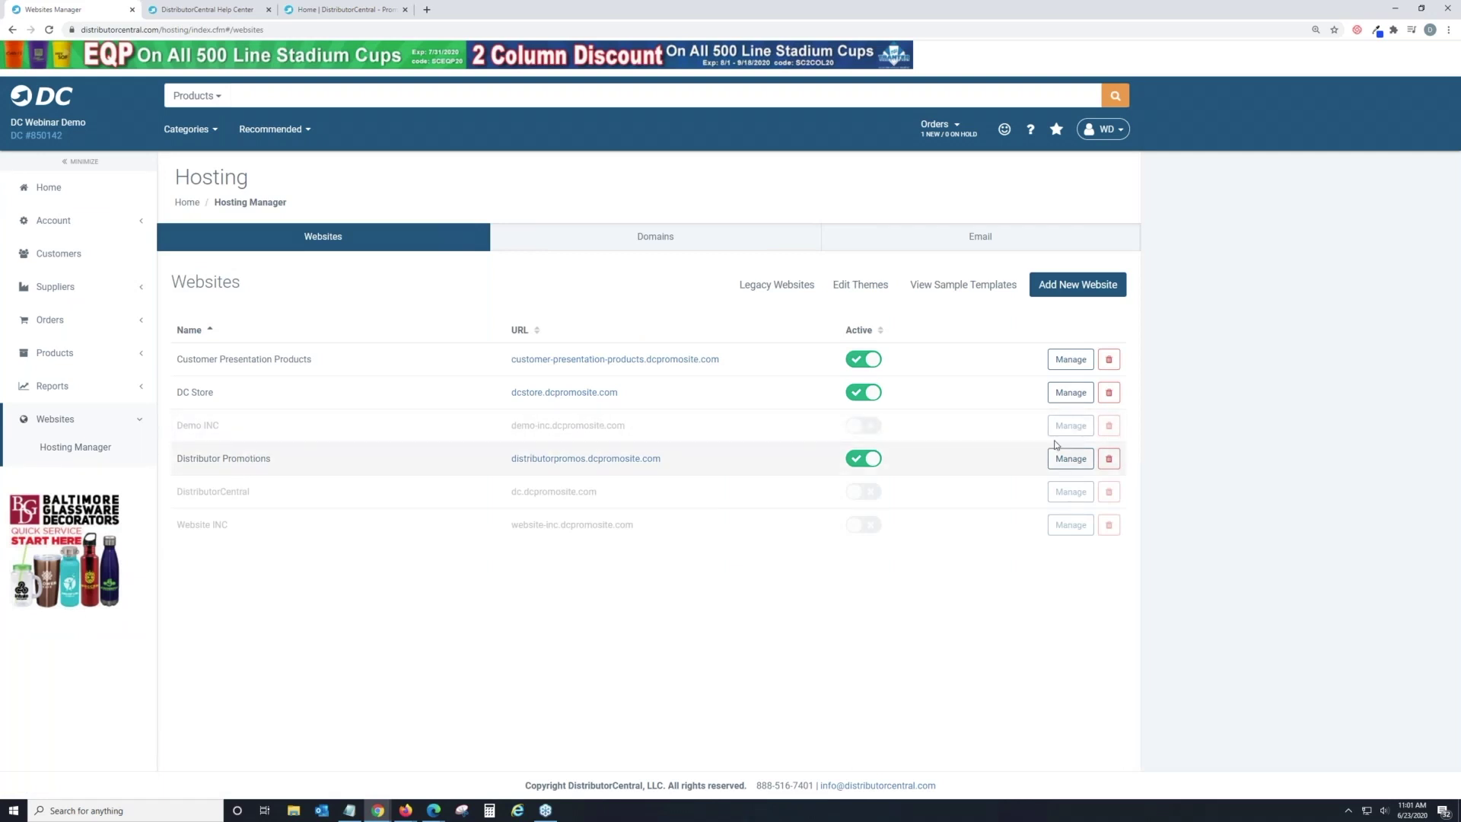
{"action": "left_click", "coordinate": [1066, 461]}
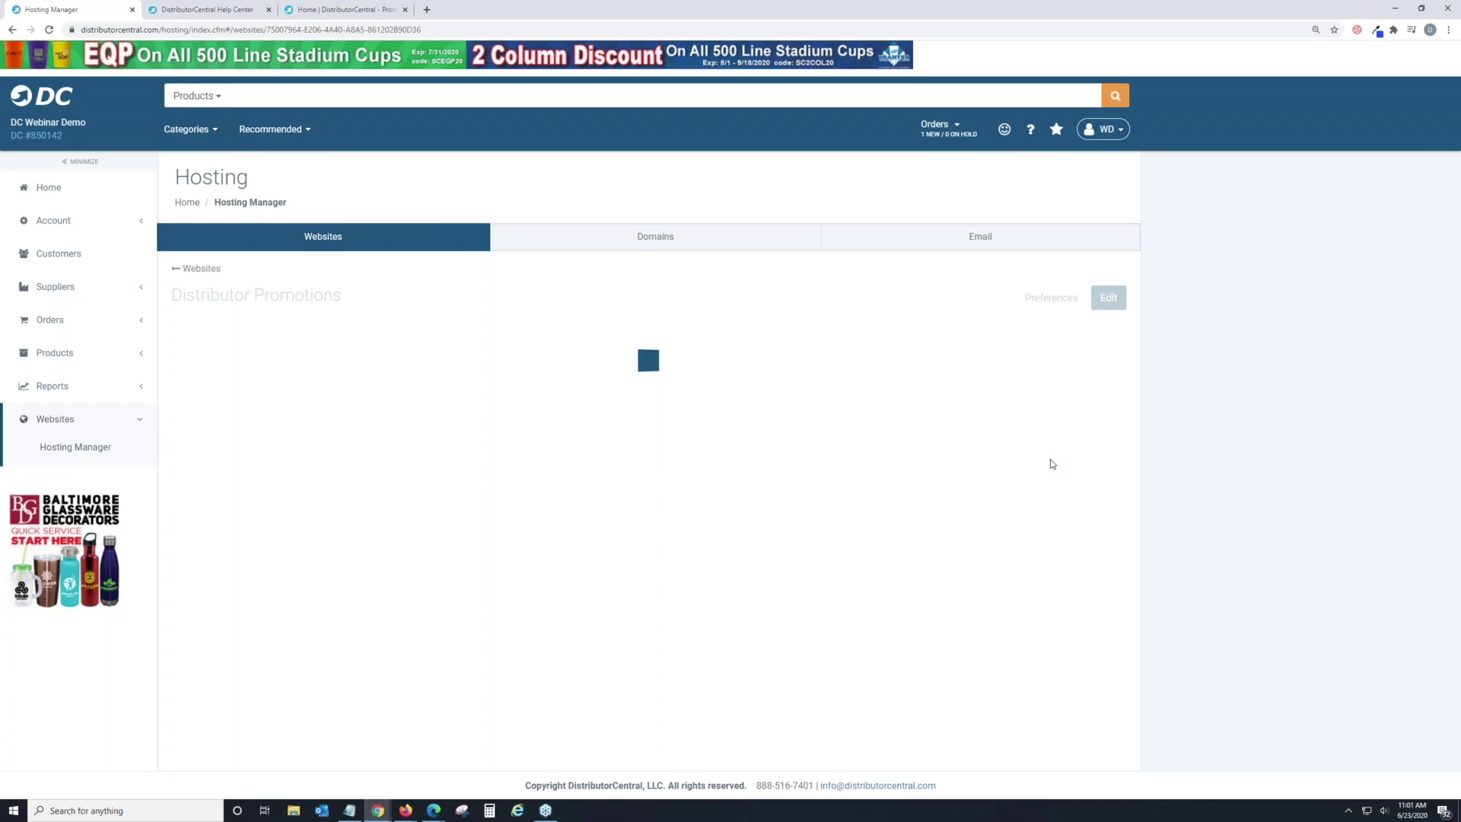
{"action": "left_click", "coordinate": [1112, 298]}
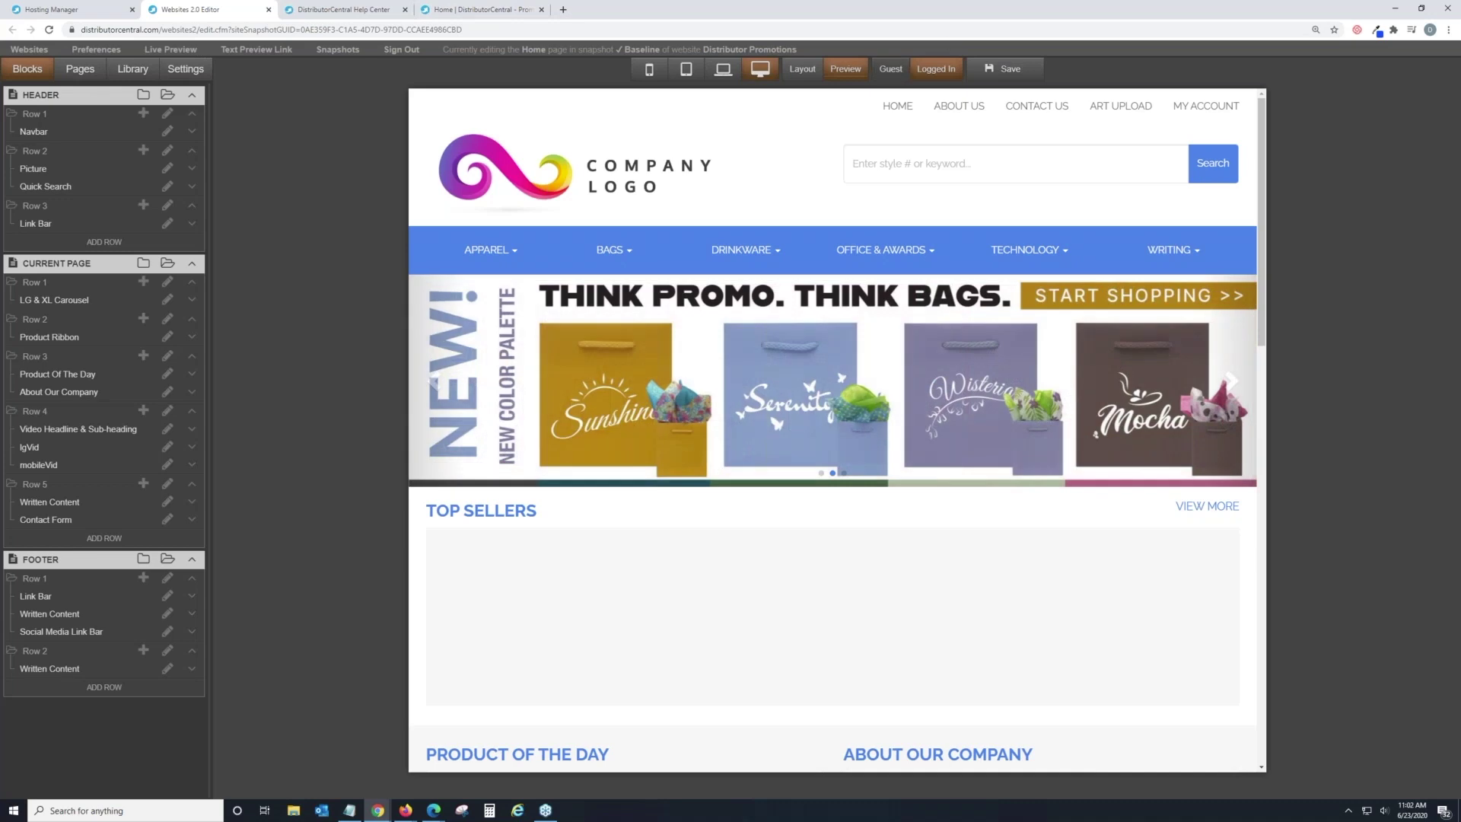
{"action": "scroll", "coordinate": [837, 481], "scroll_direction": "down", "scroll_amount": 2}
{"action": "scroll", "coordinate": [837, 481], "scroll_direction": "up", "scroll_amount": 2}
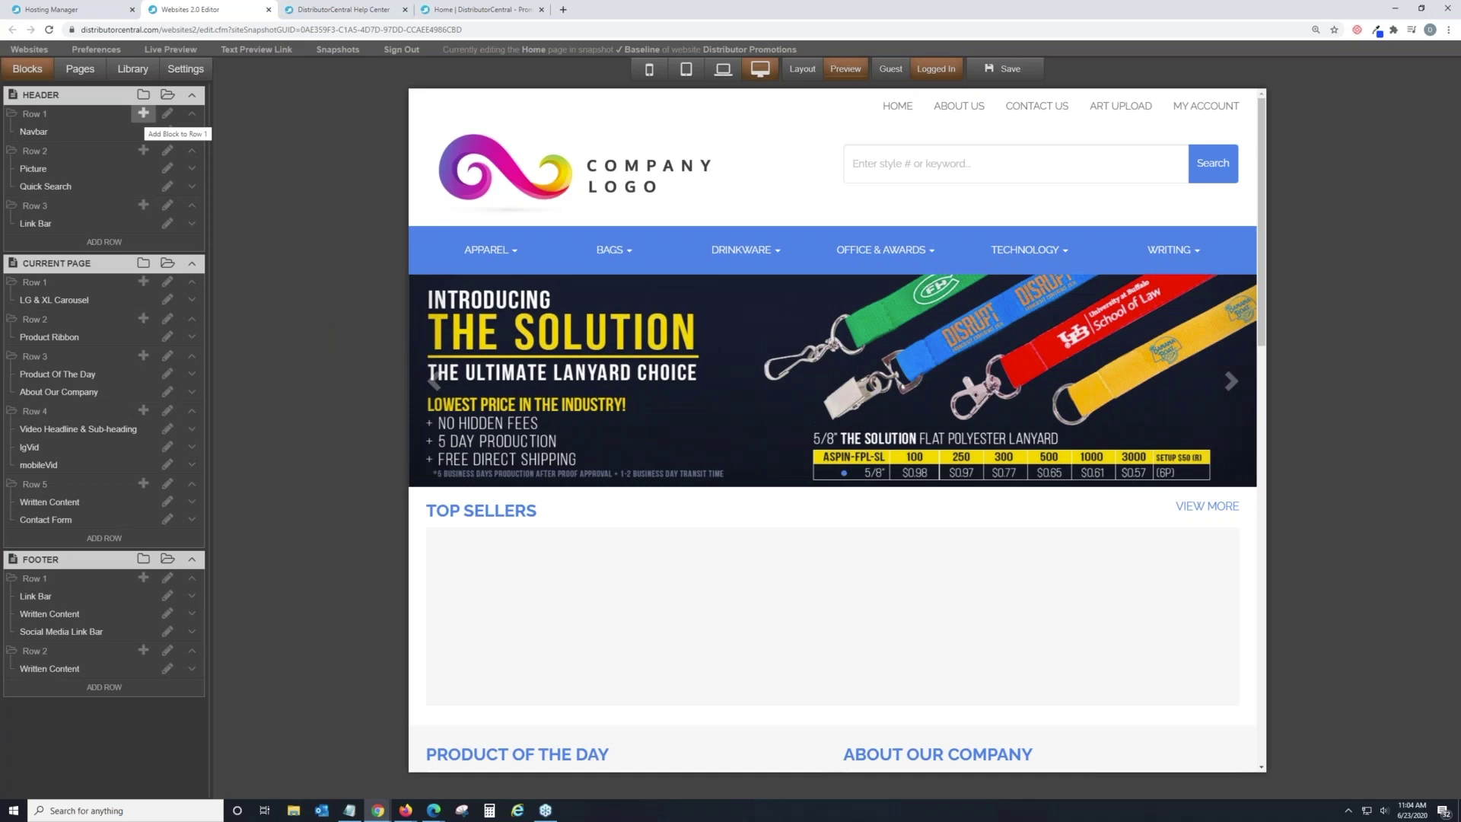
Step: Review the block types available for header Row 1, comparing them with the product sections on the DistributorCentral home page, and cancel adding a block
{"action": "left_click", "coordinate": [143, 112]}
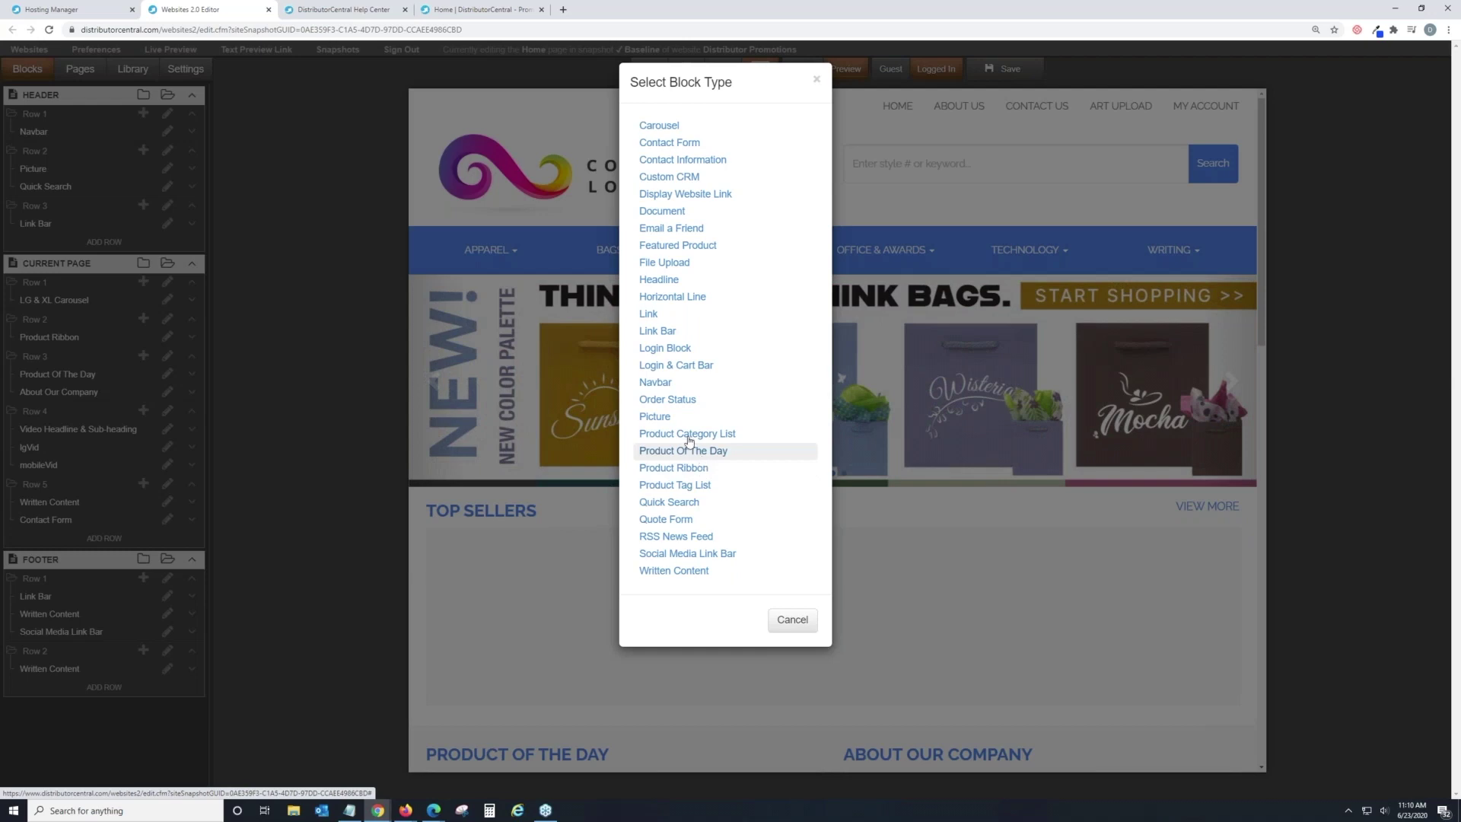
{"action": "left_click", "coordinate": [68, 9]}
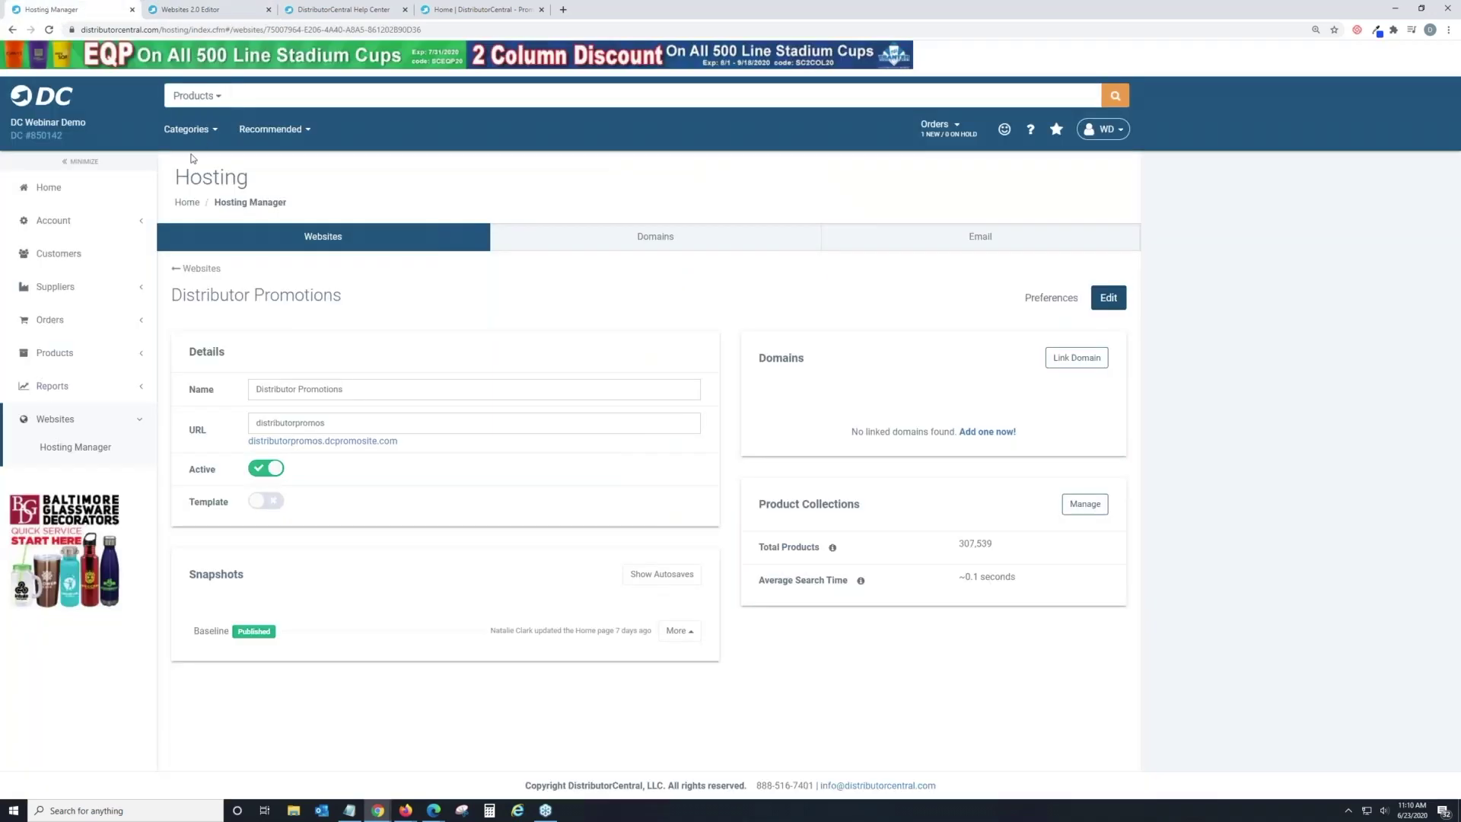
{"action": "left_click", "coordinate": [69, 195]}
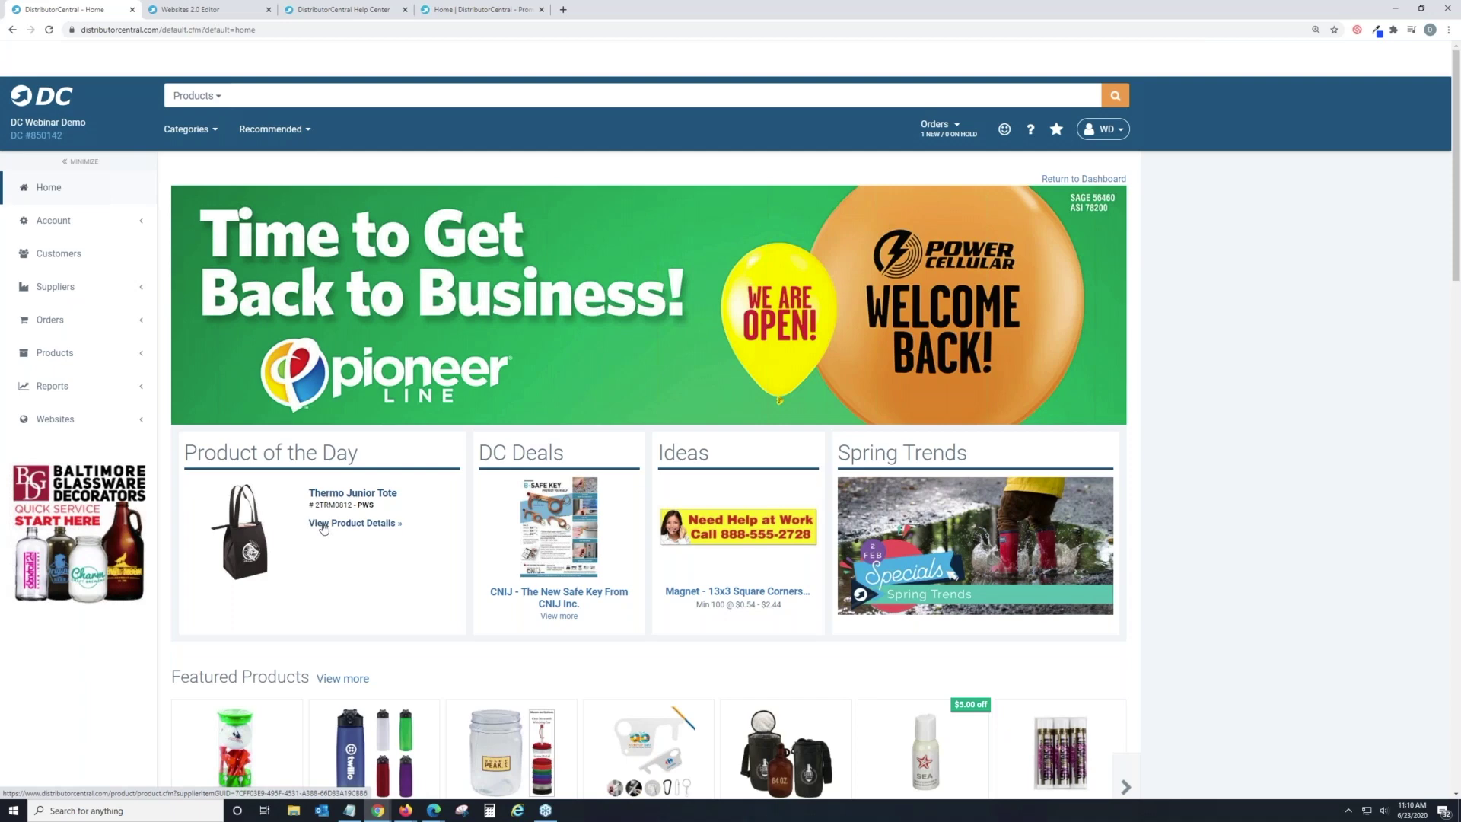
{"action": "left_click", "coordinate": [228, 8]}
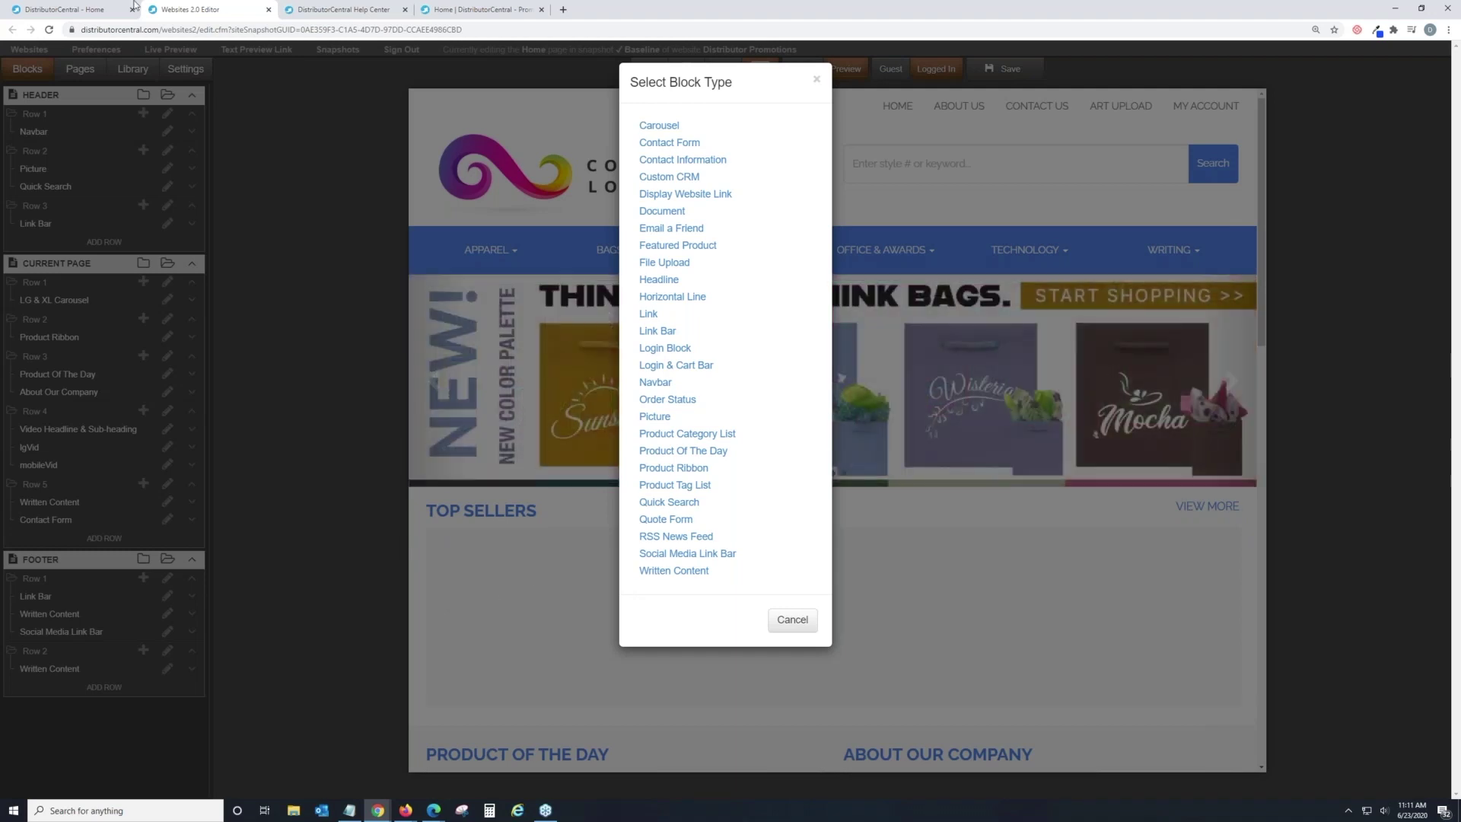
{"action": "left_click", "coordinate": [107, 10]}
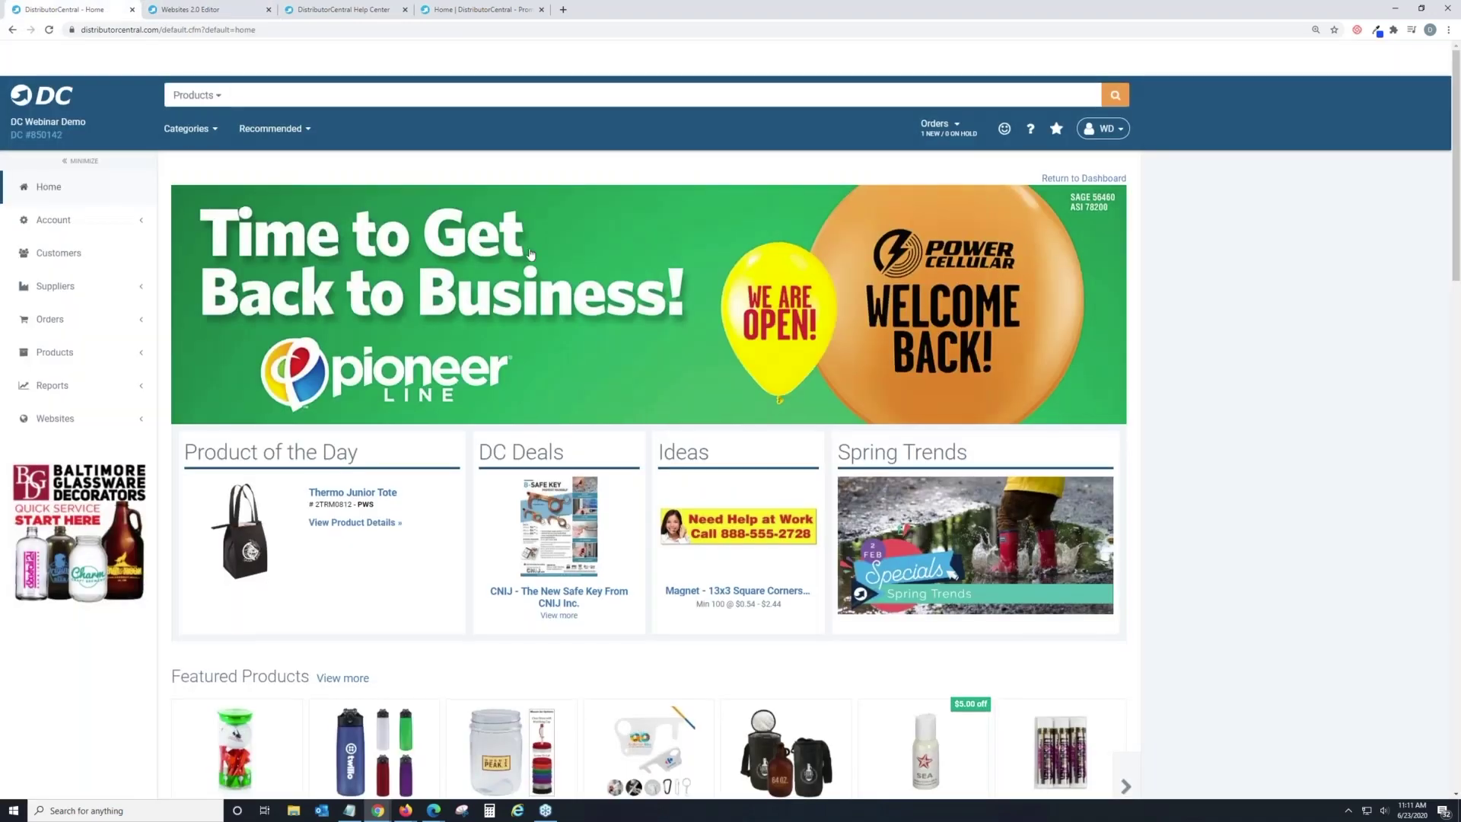
{"action": "scroll", "coordinate": [512, 441], "scroll_direction": "down", "scroll_amount": 3}
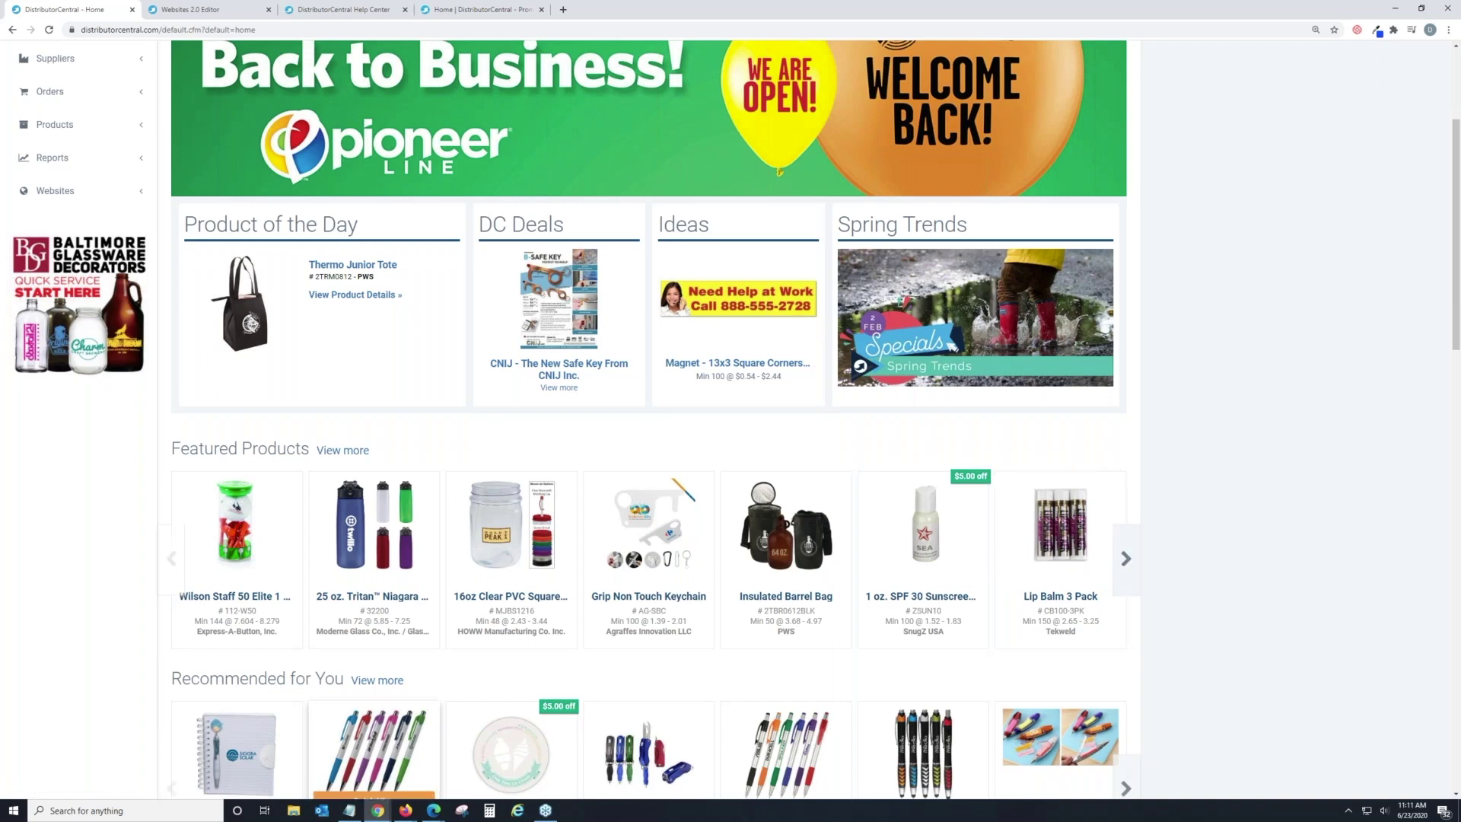
{"action": "mouse_move", "coordinate": [525, 572]}
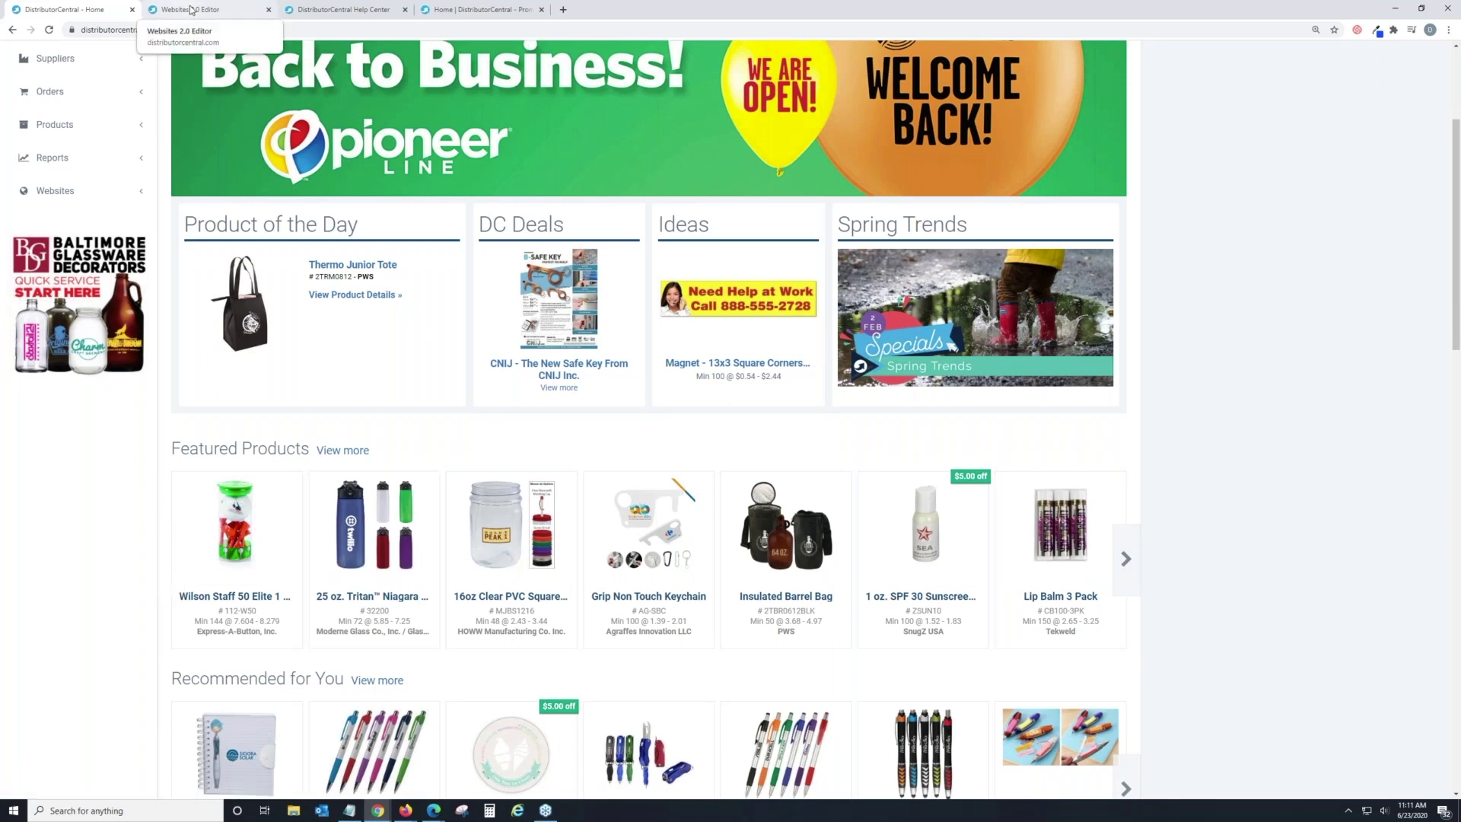
{"action": "left_click", "coordinate": [190, 11]}
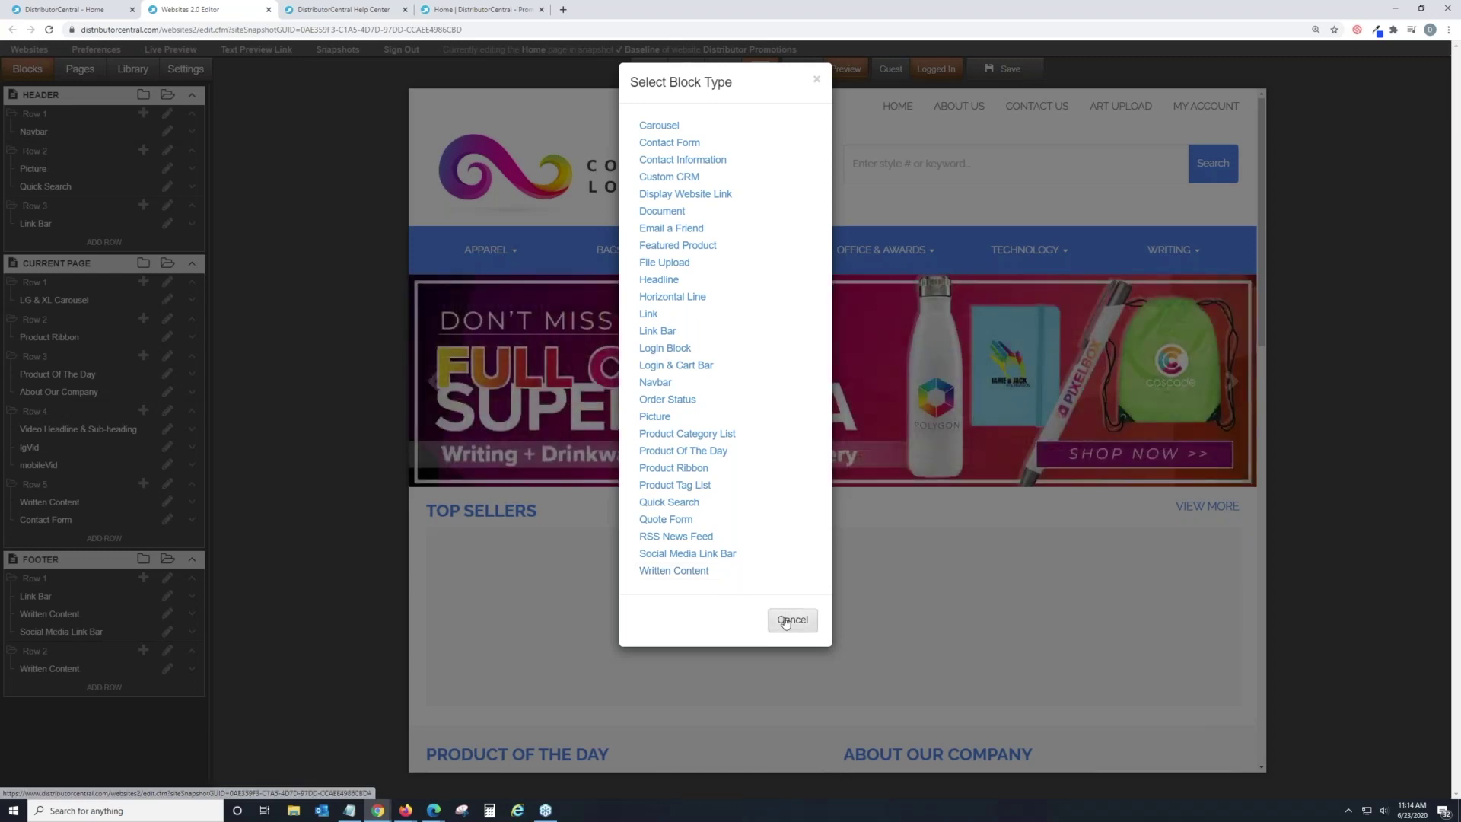
{"action": "left_click", "coordinate": [792, 619]}
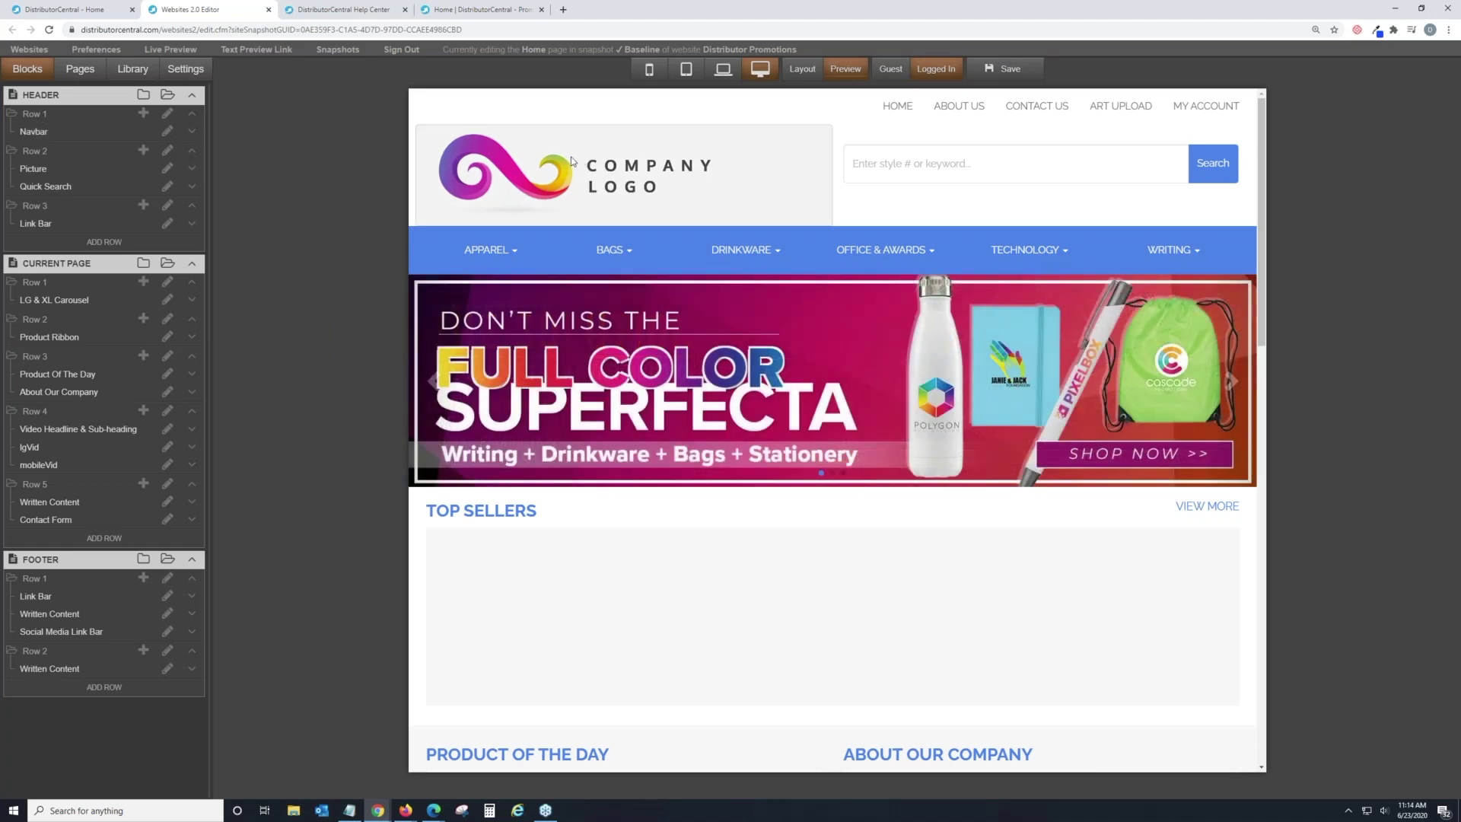
Step: Inspect the settings of the header's company logo Picture block and close them without changes
{"action": "left_click", "coordinate": [606, 168]}
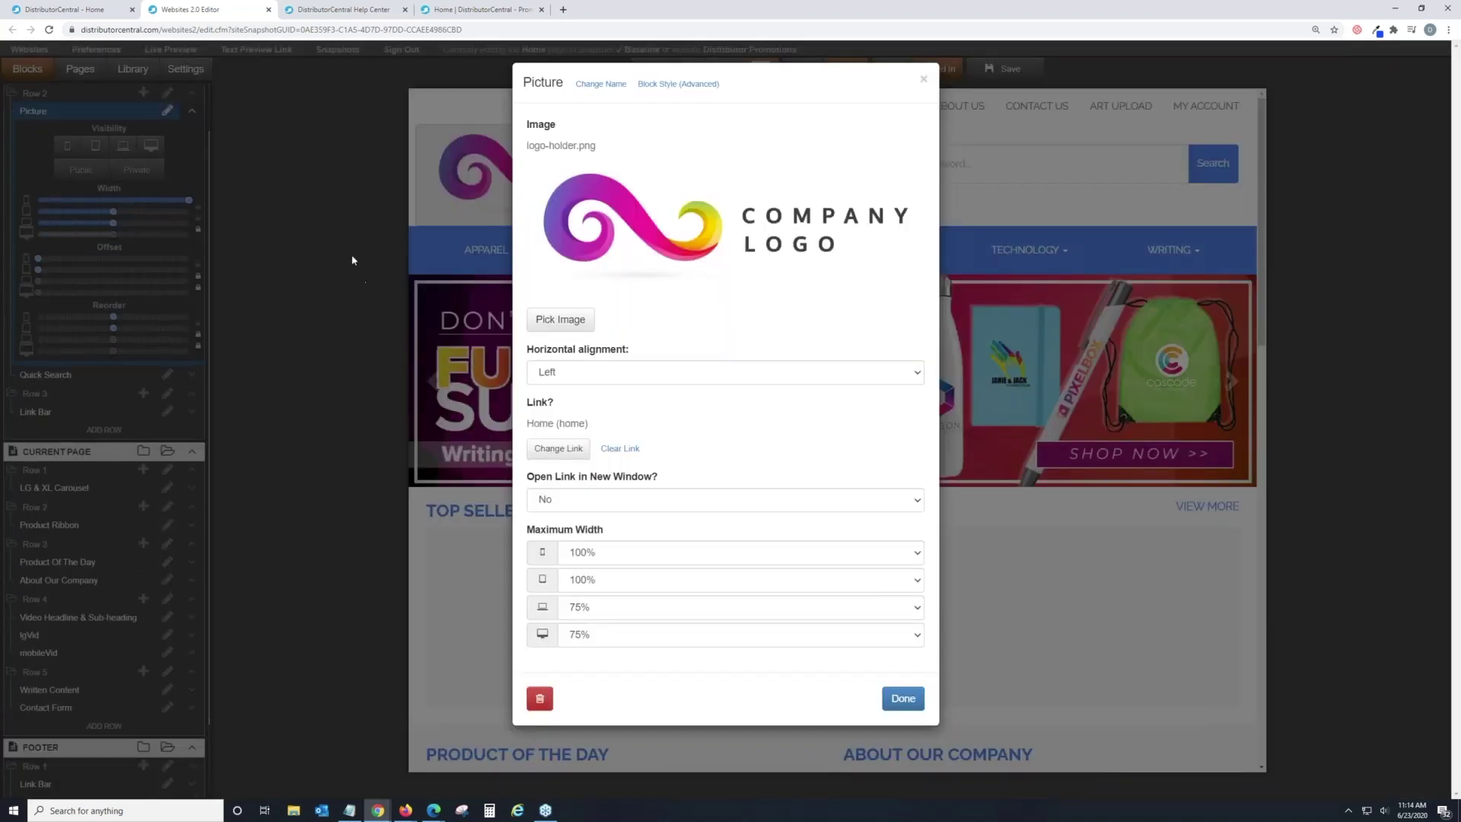
{"action": "left_click", "coordinate": [343, 249]}
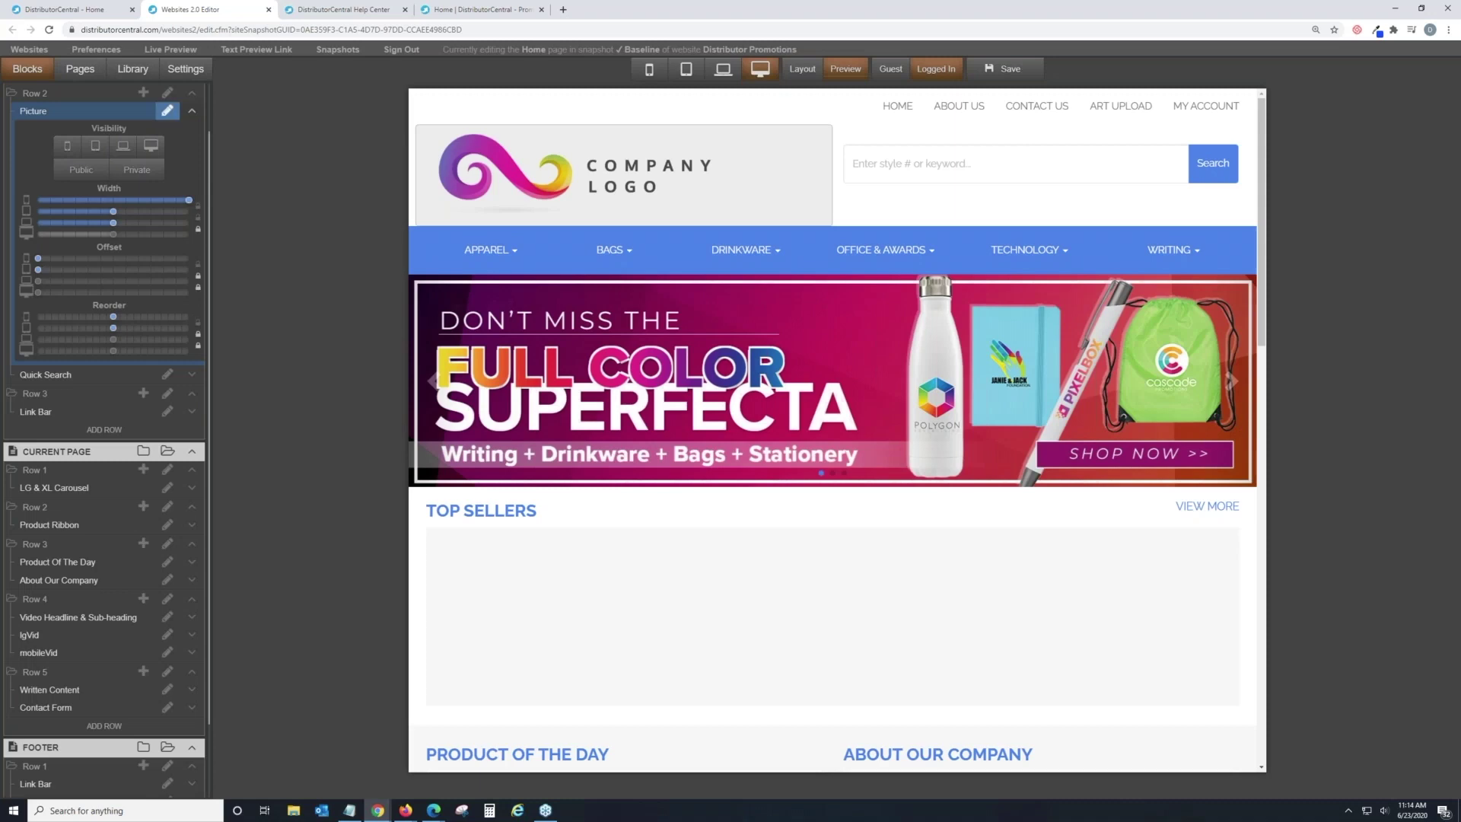
{"action": "left_click", "coordinate": [167, 112]}
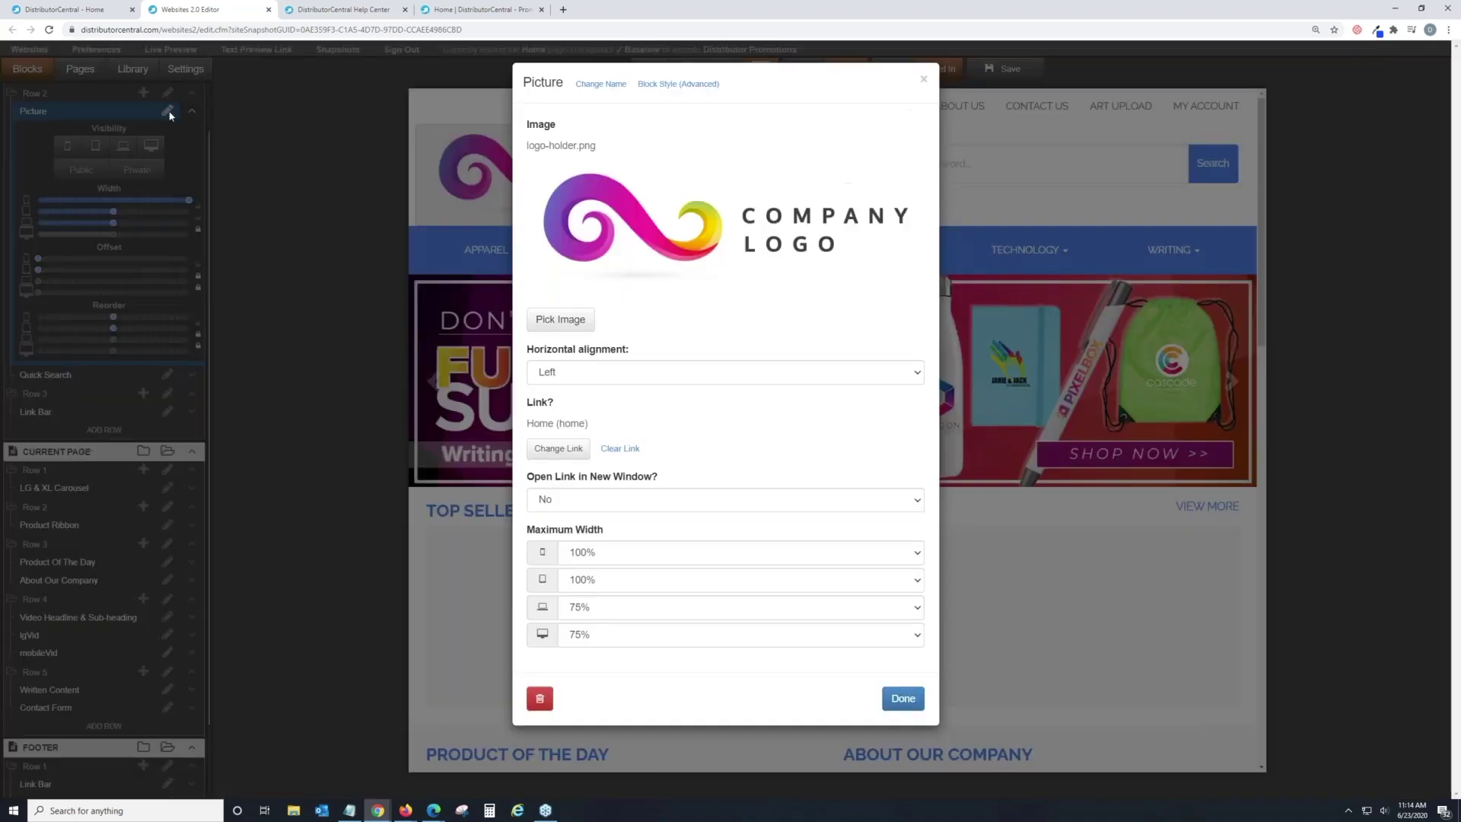
{"action": "left_click", "coordinate": [899, 700]}
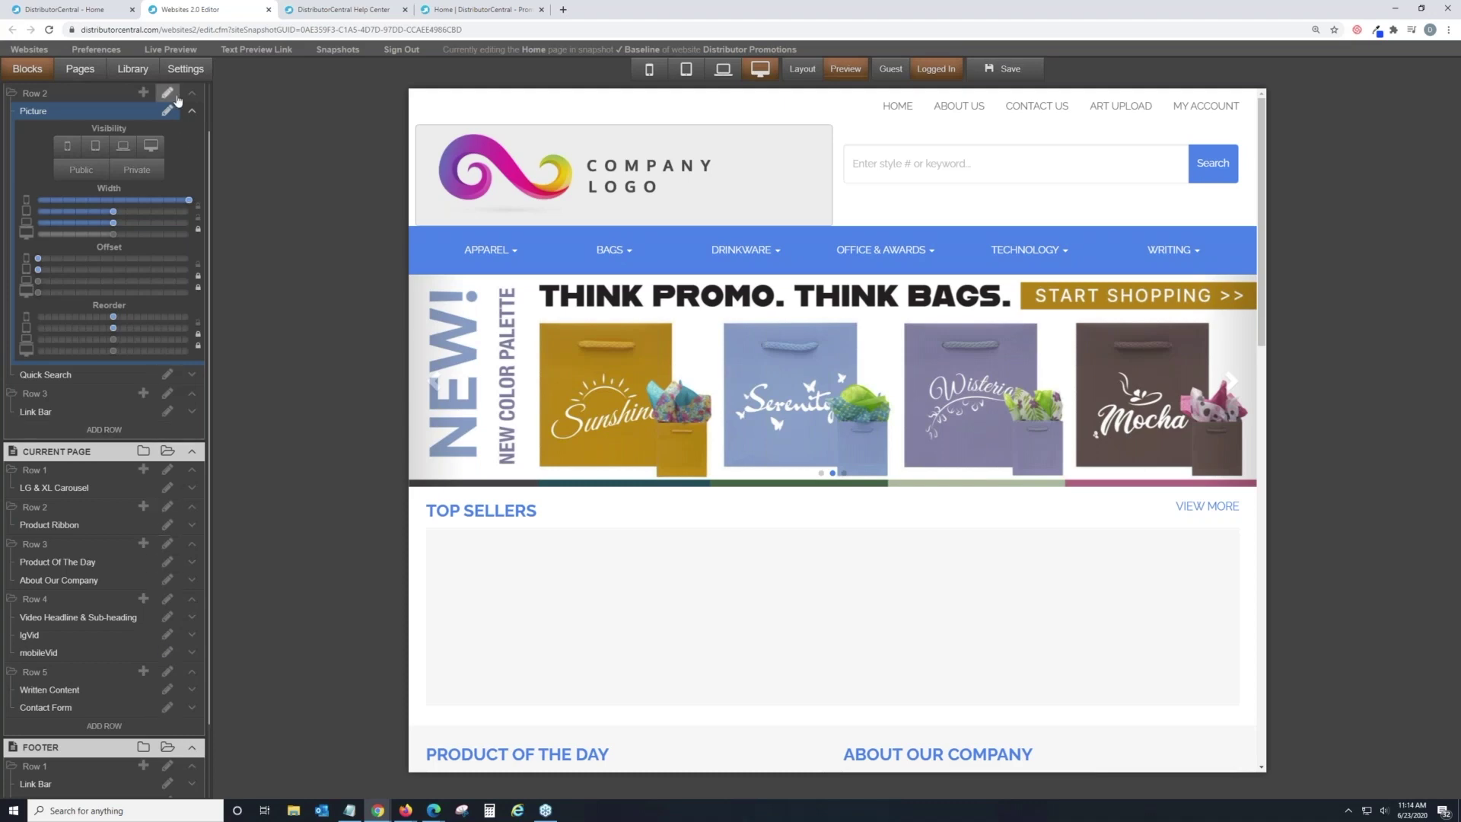
Step: Select the Product Of The Day block on the home page to show its layout settings
{"action": "scroll", "coordinate": [193, 177], "scroll_direction": "up", "scroll_amount": 2}
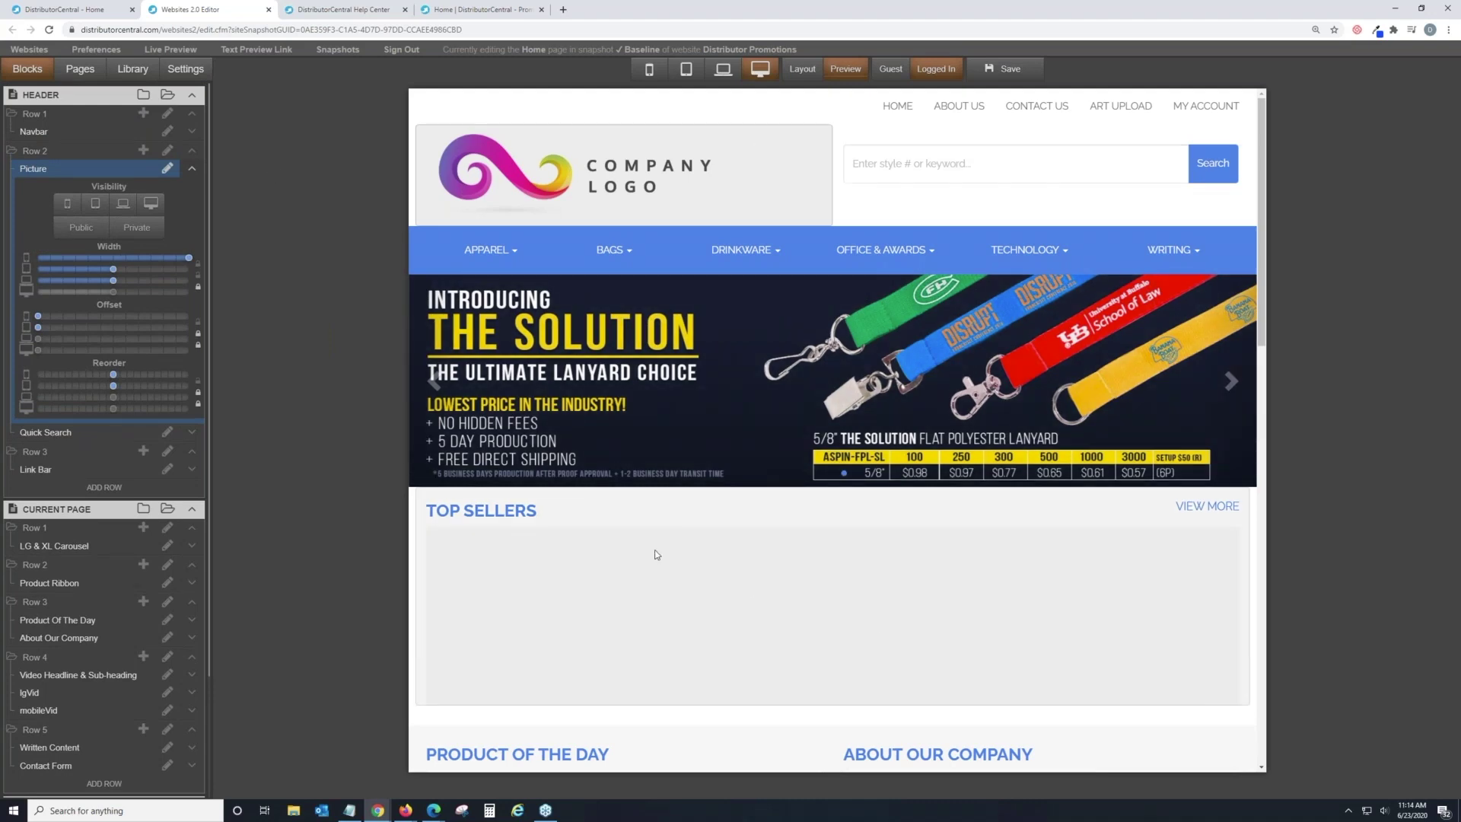
{"action": "scroll", "coordinate": [706, 467], "scroll_direction": "down", "scroll_amount": 4}
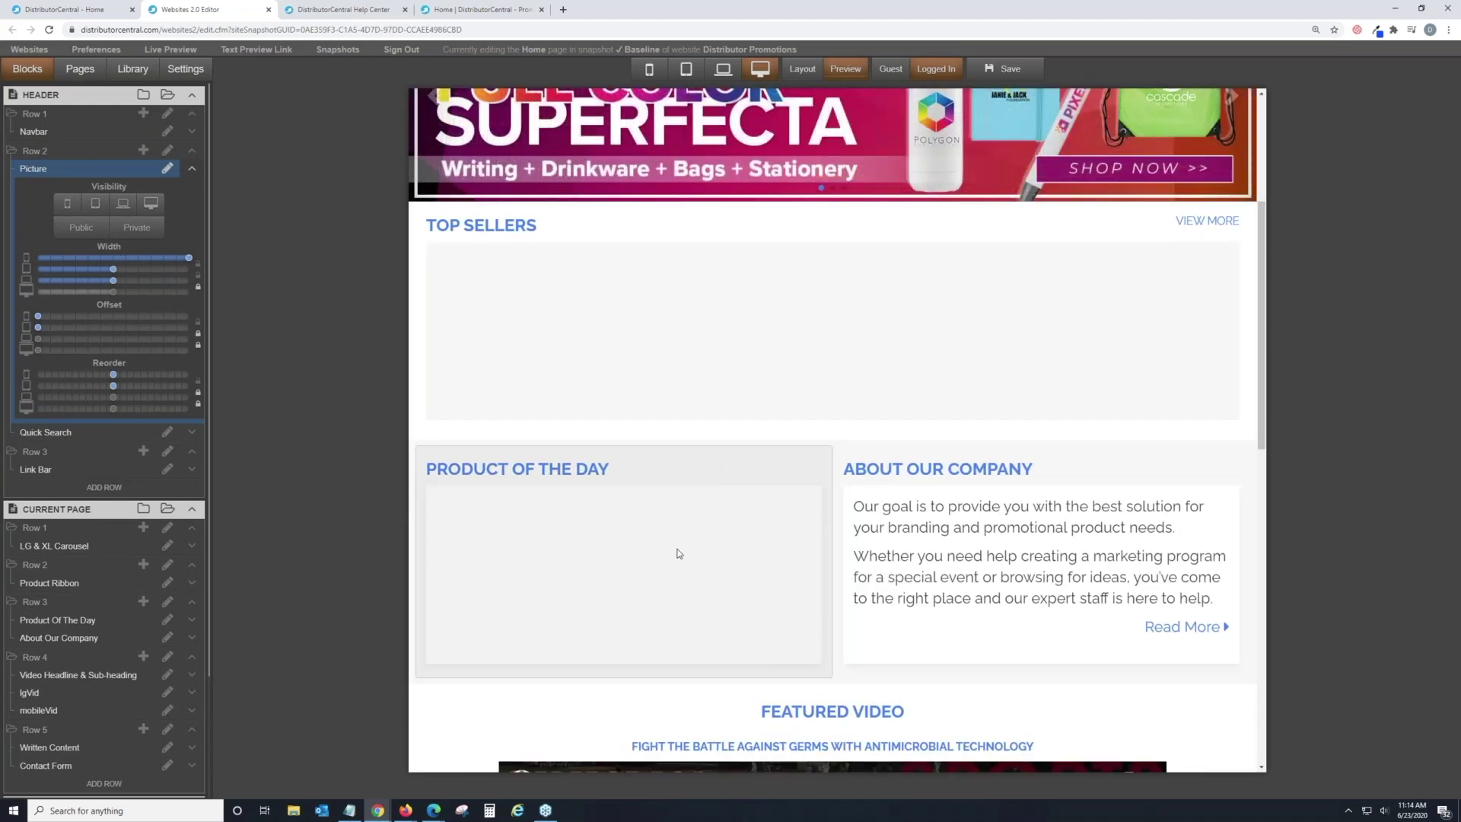
{"action": "left_click", "coordinate": [679, 553]}
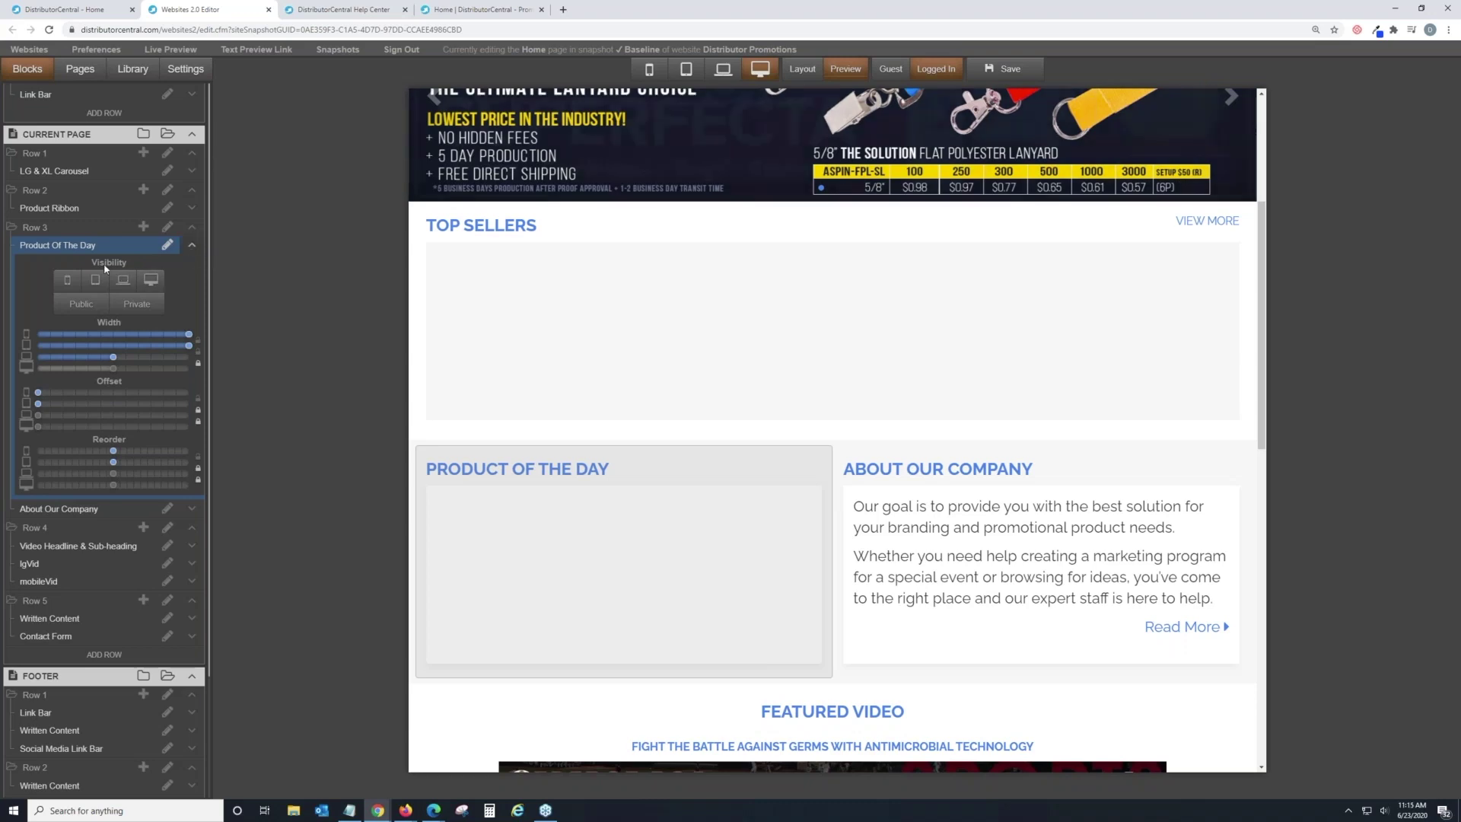
Step: Hide the Product Of The Day block on phones, check the page in the phone preview, and return to the desktop preview
{"action": "left_click", "coordinate": [68, 281]}
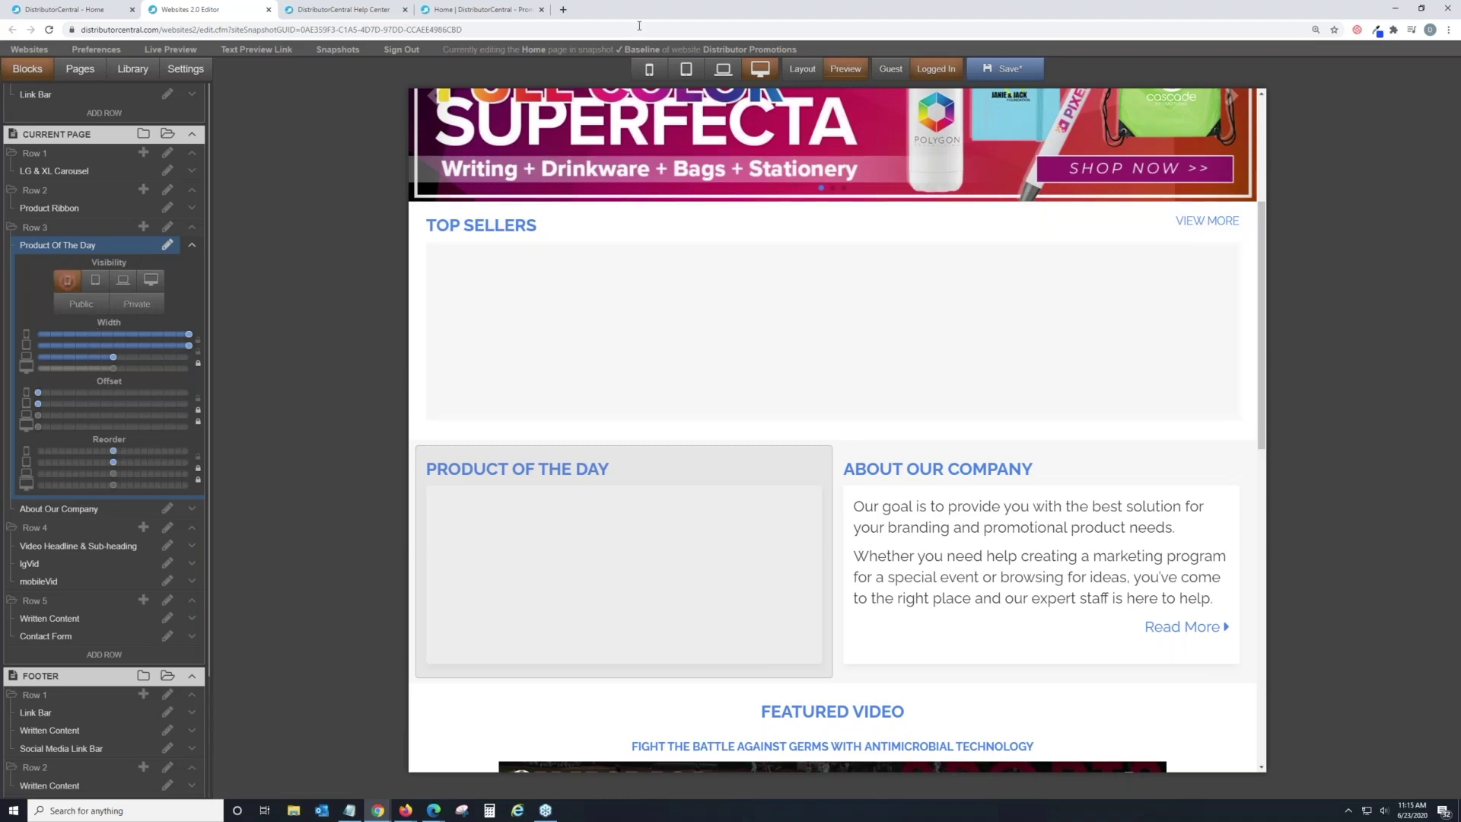
{"action": "left_click", "coordinate": [650, 70]}
{"action": "scroll", "coordinate": [757, 367], "scroll_direction": "down", "scroll_amount": 10}
{"action": "scroll", "coordinate": [757, 367], "scroll_direction": "up", "scroll_amount": 10}
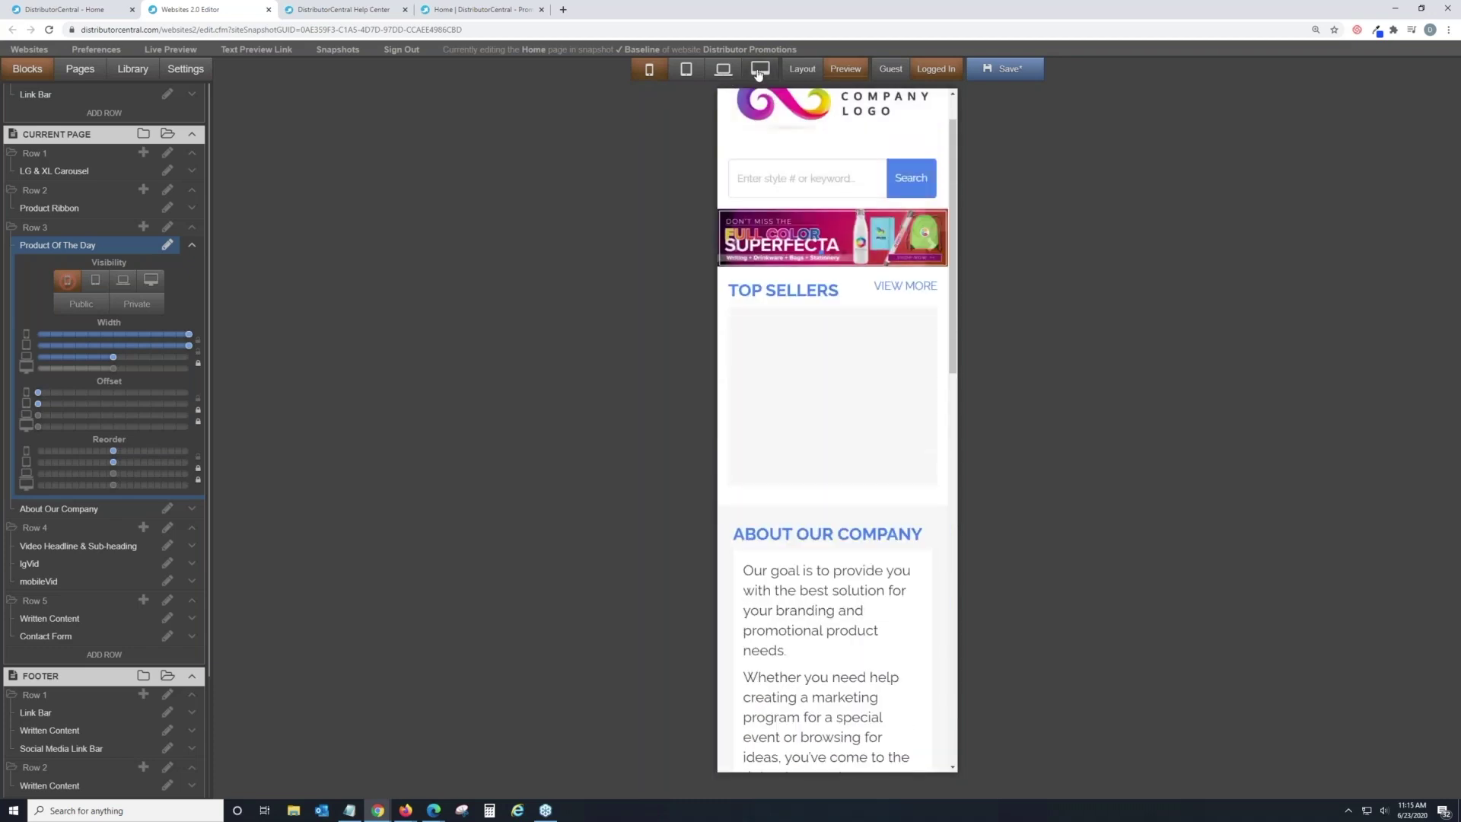
{"action": "left_click", "coordinate": [759, 70]}
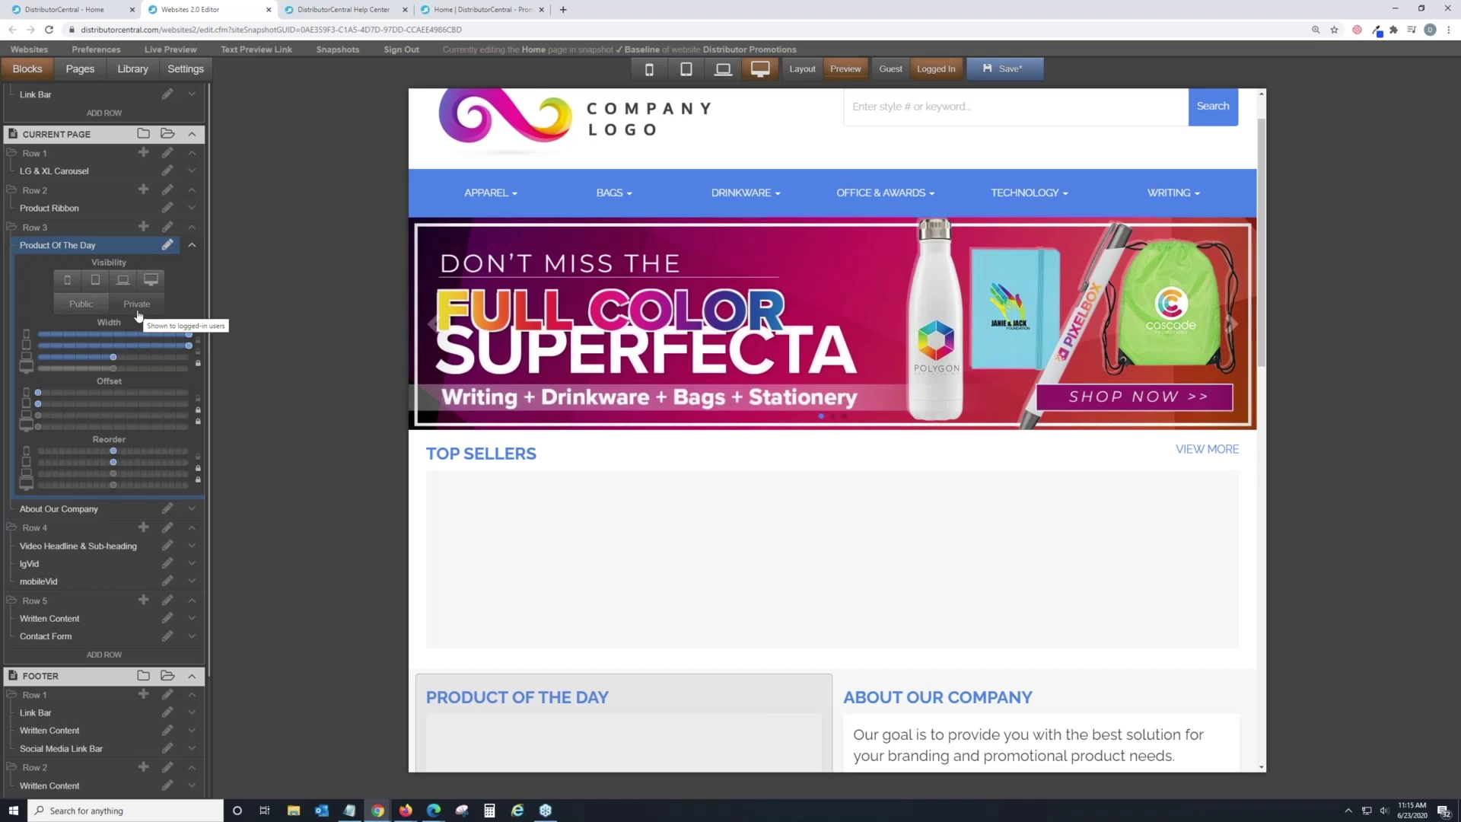
Step: Expand the Product Of The Day block to full width on desktop and laptop, and narrow its desktop width to 5 columns
{"action": "scroll", "coordinate": [135, 319], "scroll_direction": "down", "scroll_amount": 1}
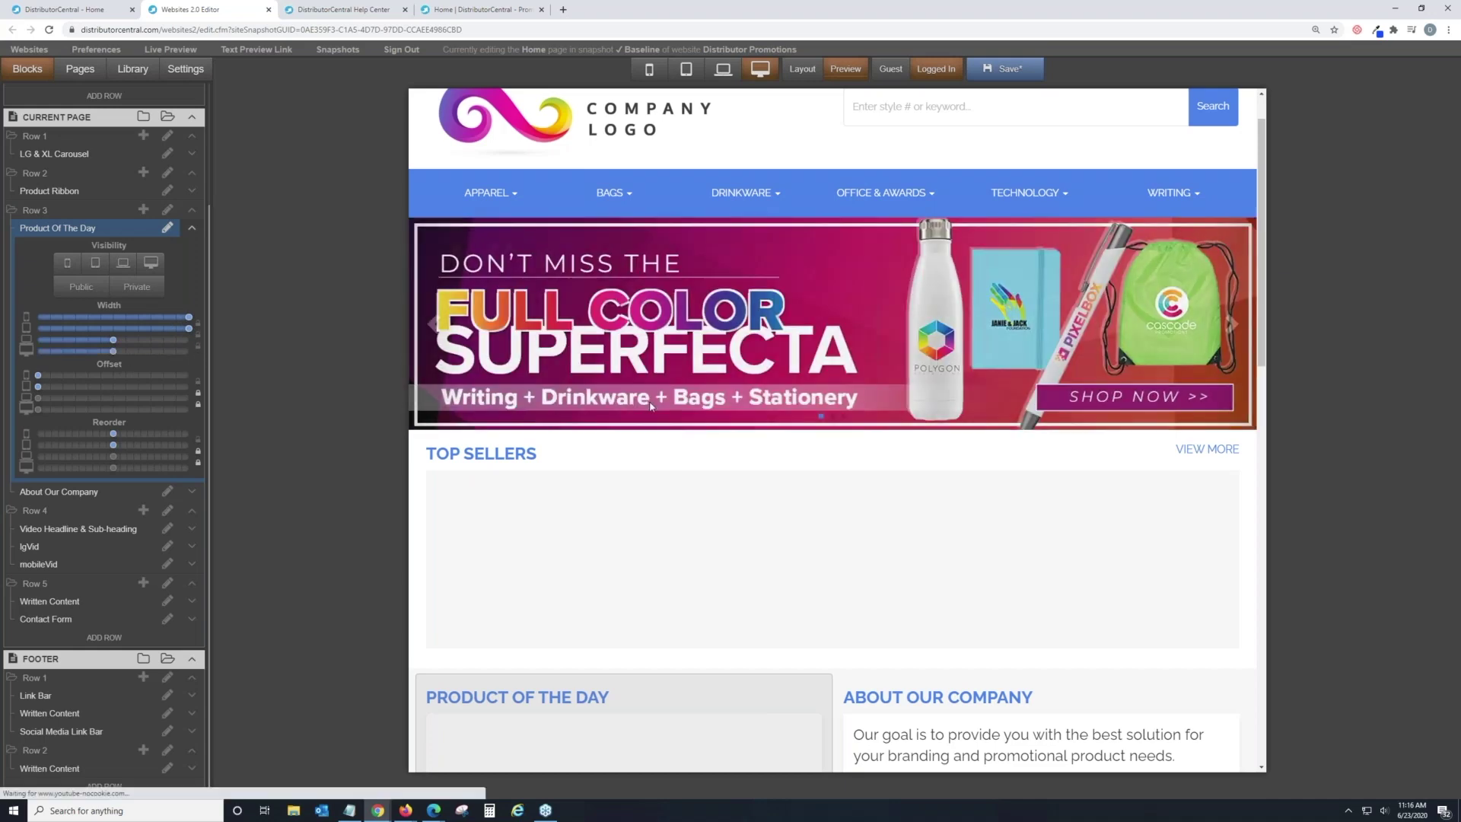
{"action": "scroll", "coordinate": [651, 407], "scroll_direction": "down", "scroll_amount": 2}
{"action": "scroll", "coordinate": [649, 426], "scroll_direction": "down", "scroll_amount": 1}
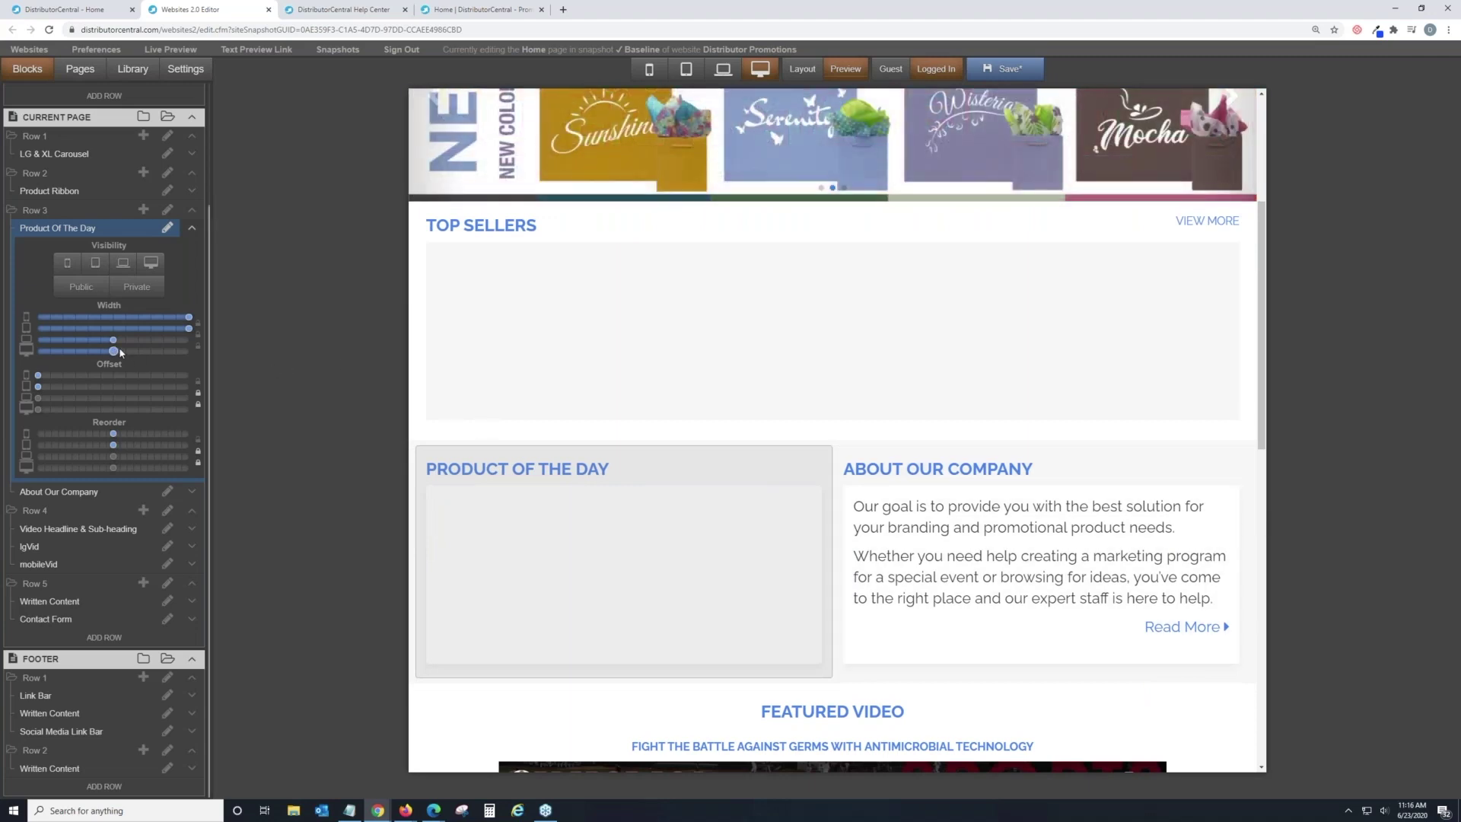
{"action": "left_click_drag", "start_coordinate": [114, 351], "coordinate": [191, 351]}
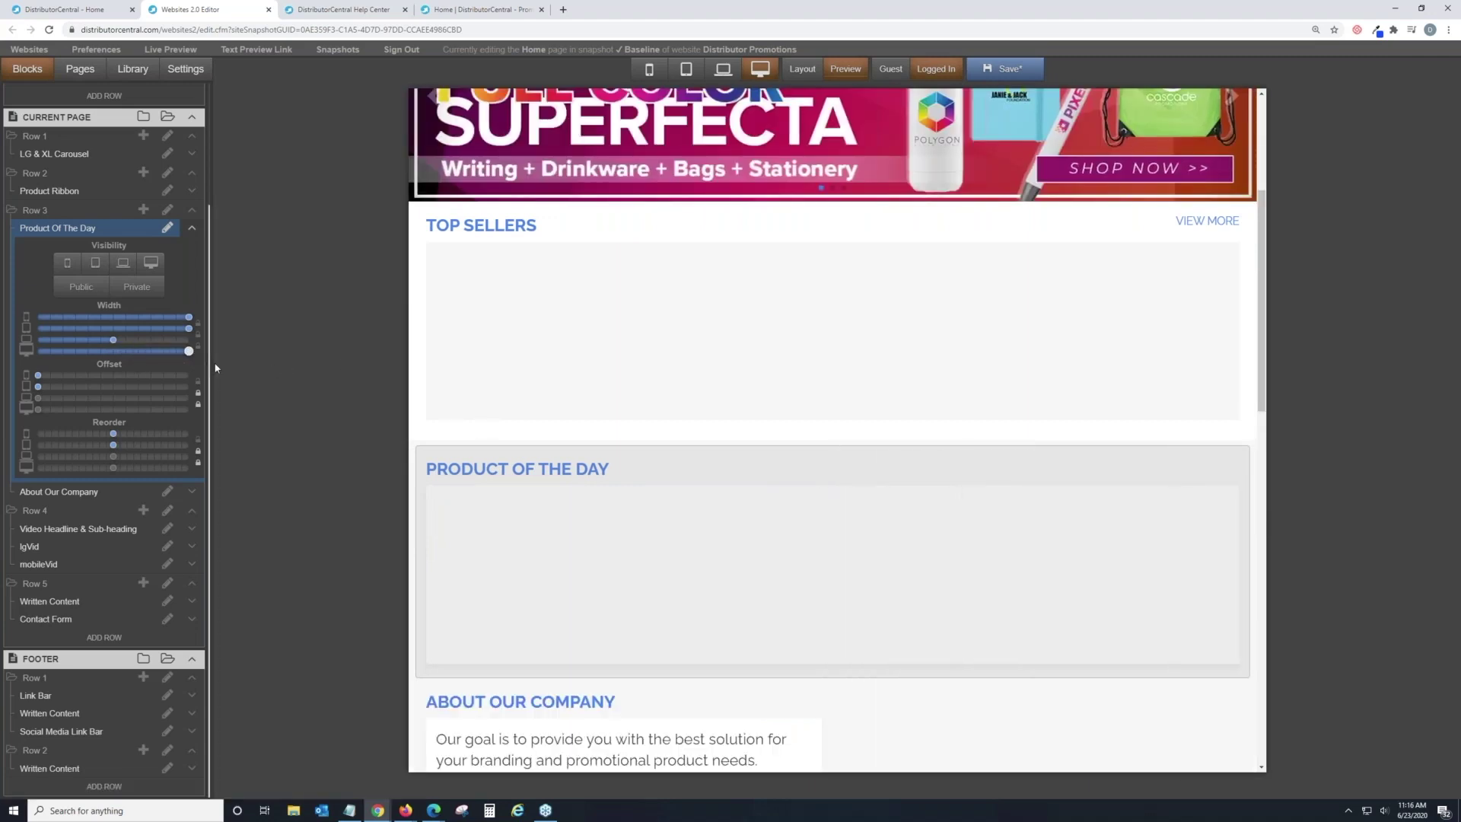
{"action": "left_click_drag", "start_coordinate": [115, 340], "coordinate": [196, 342]}
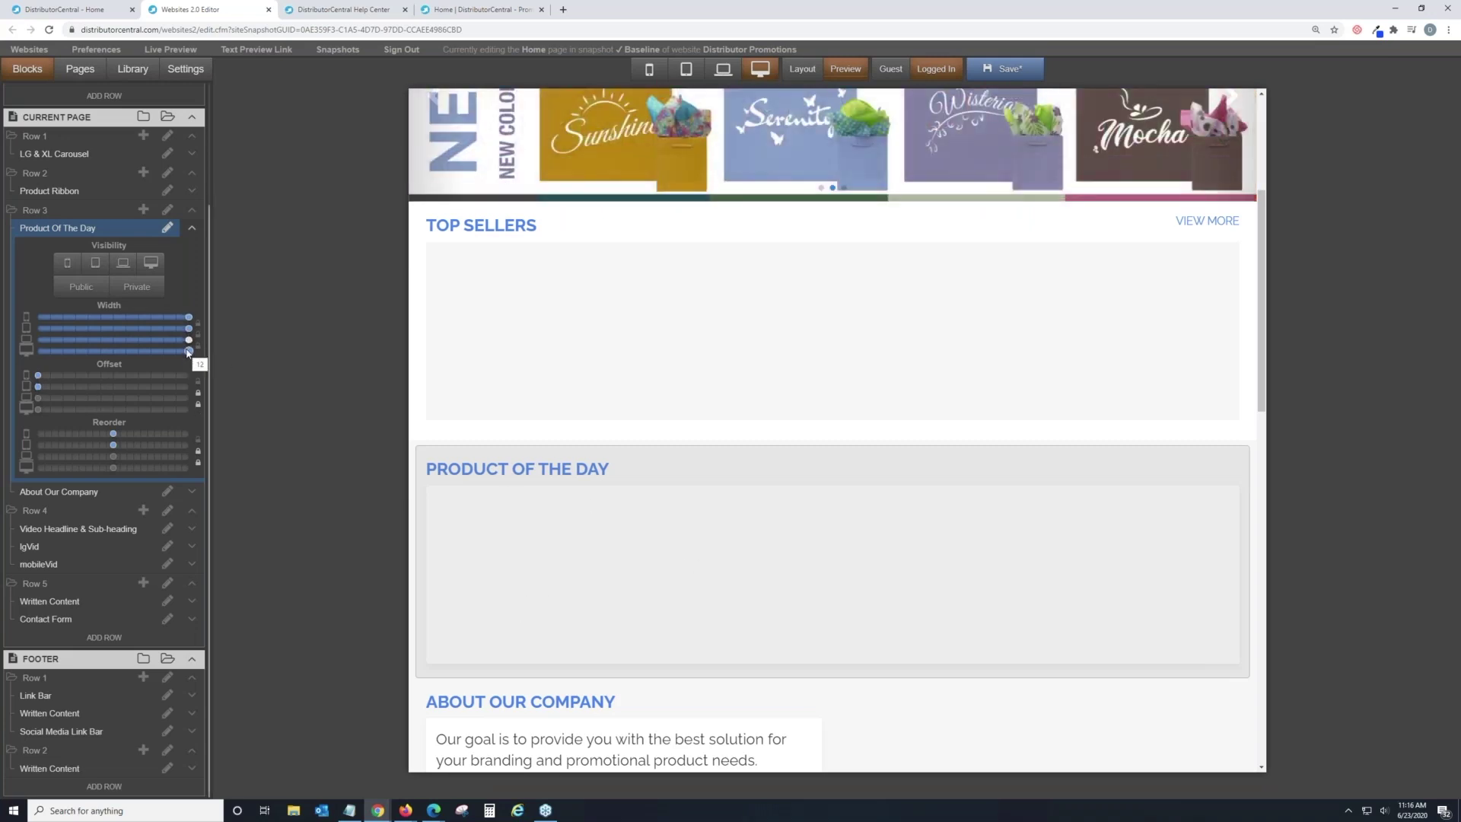
{"action": "left_click_drag", "start_coordinate": [189, 351], "coordinate": [100, 351]}
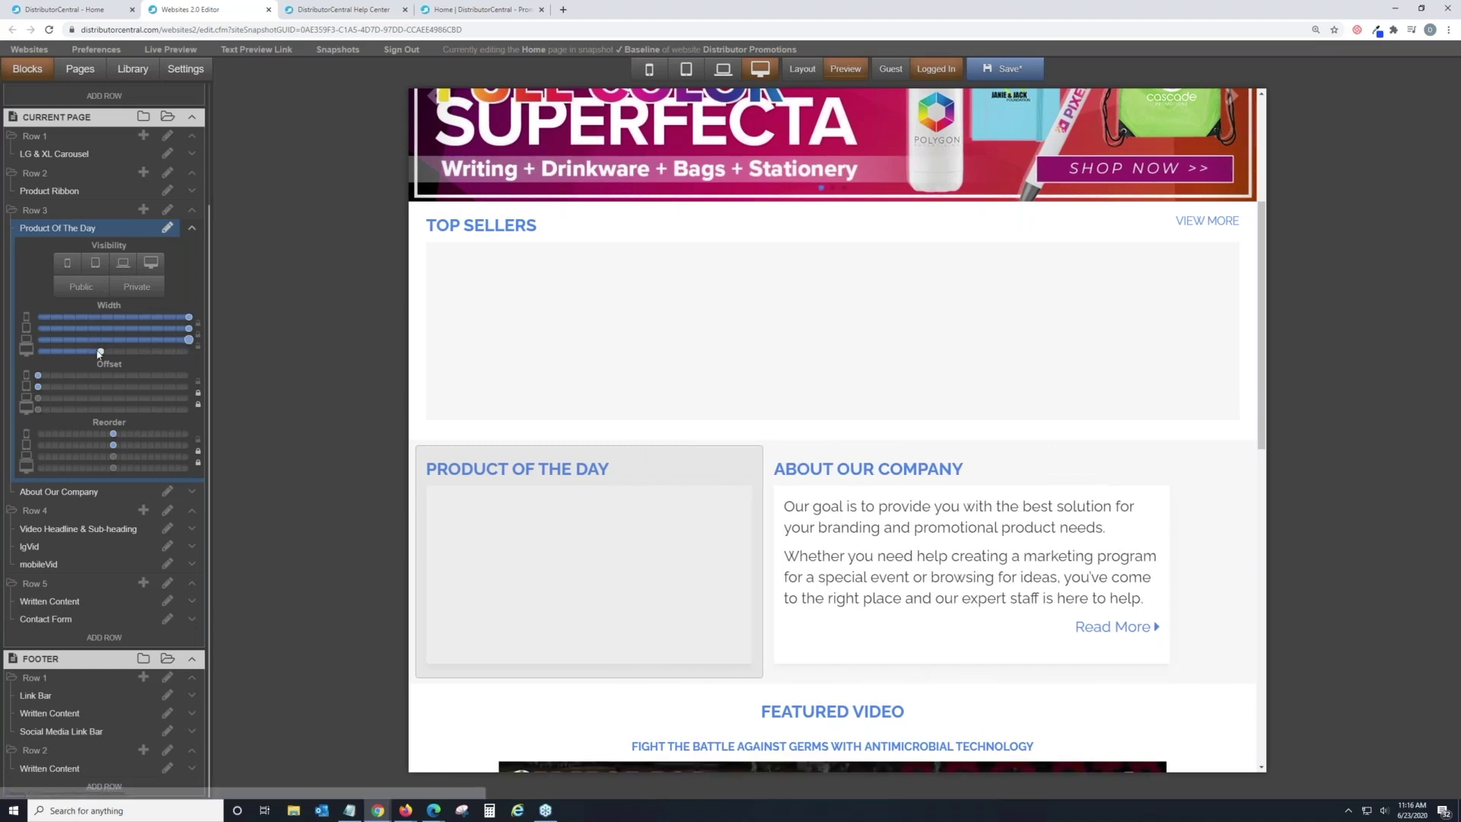
Step: Unlock the desktop offset and desktop reorder settings of the Product Of The Day block and try out both sliders, keeping their starting positions
{"action": "left_click", "coordinate": [198, 407]}
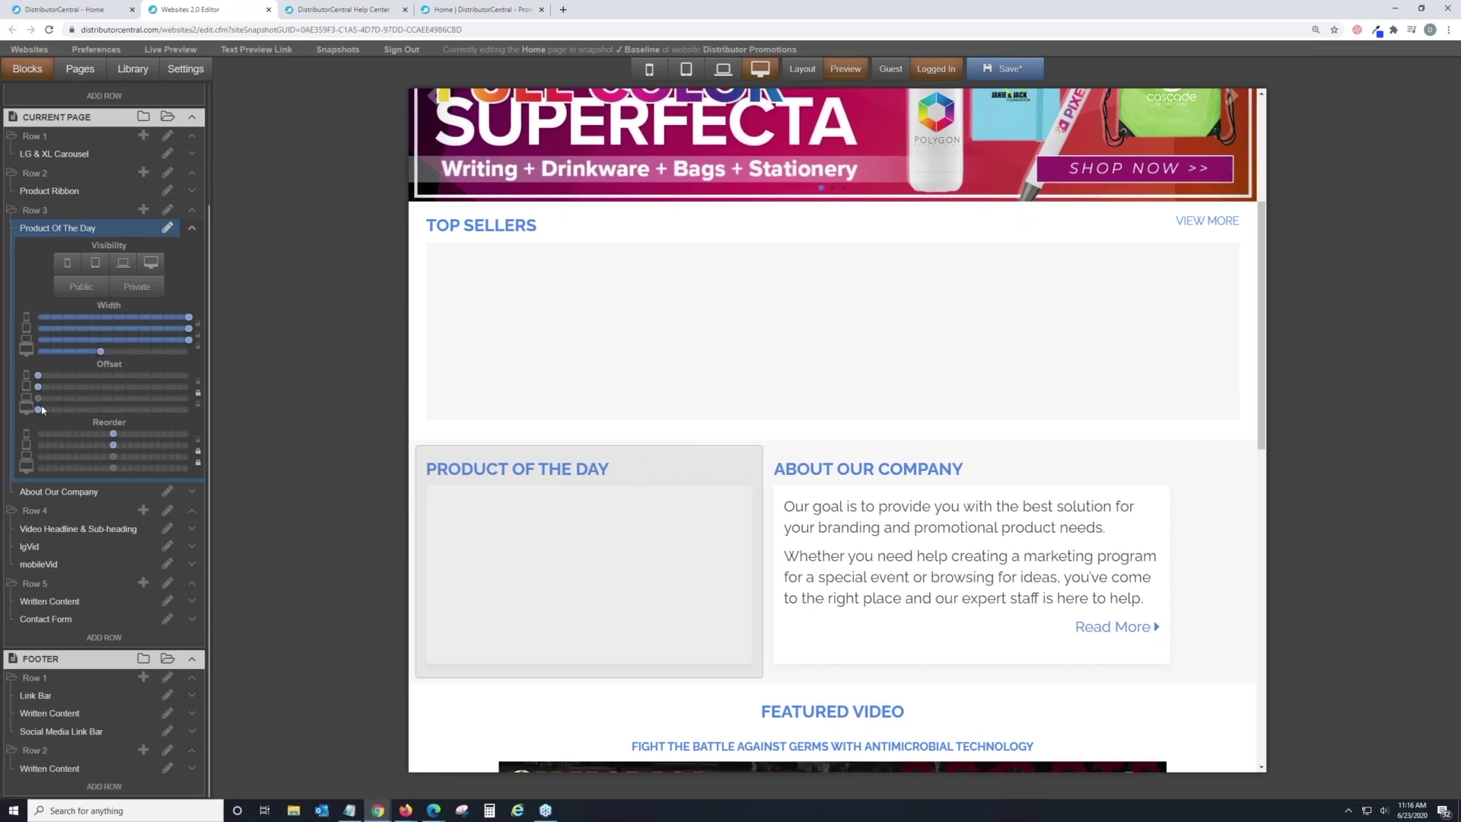
{"action": "mouse_move", "coordinate": [55, 412]}
{"action": "left_mouse_down"}
{"action": "mouse_move", "coordinate": [92, 410]}
{"action": "mouse_move", "coordinate": [43, 411]}
{"action": "left_mouse_up"}
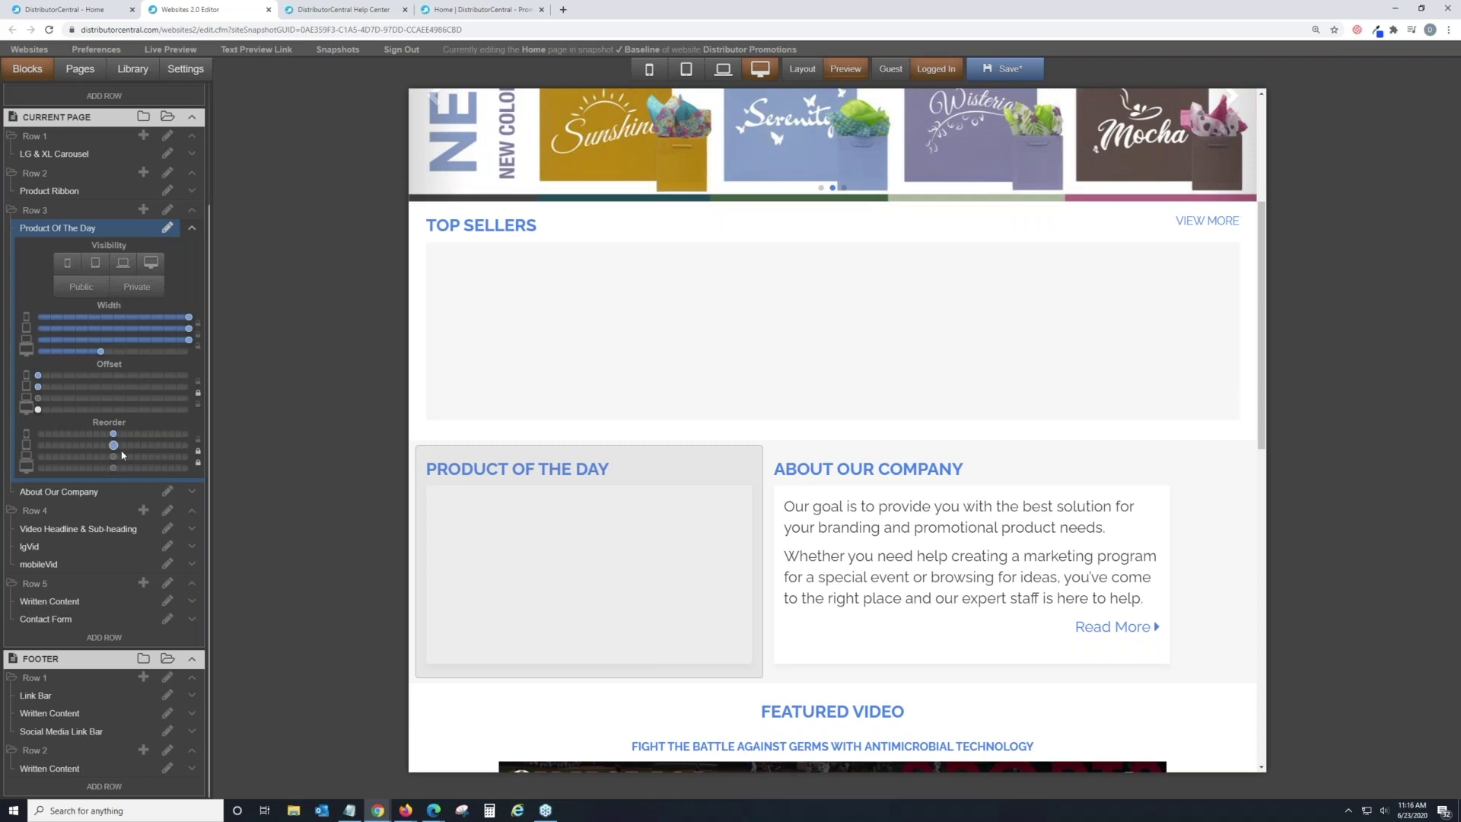
{"action": "left_click", "coordinate": [196, 466]}
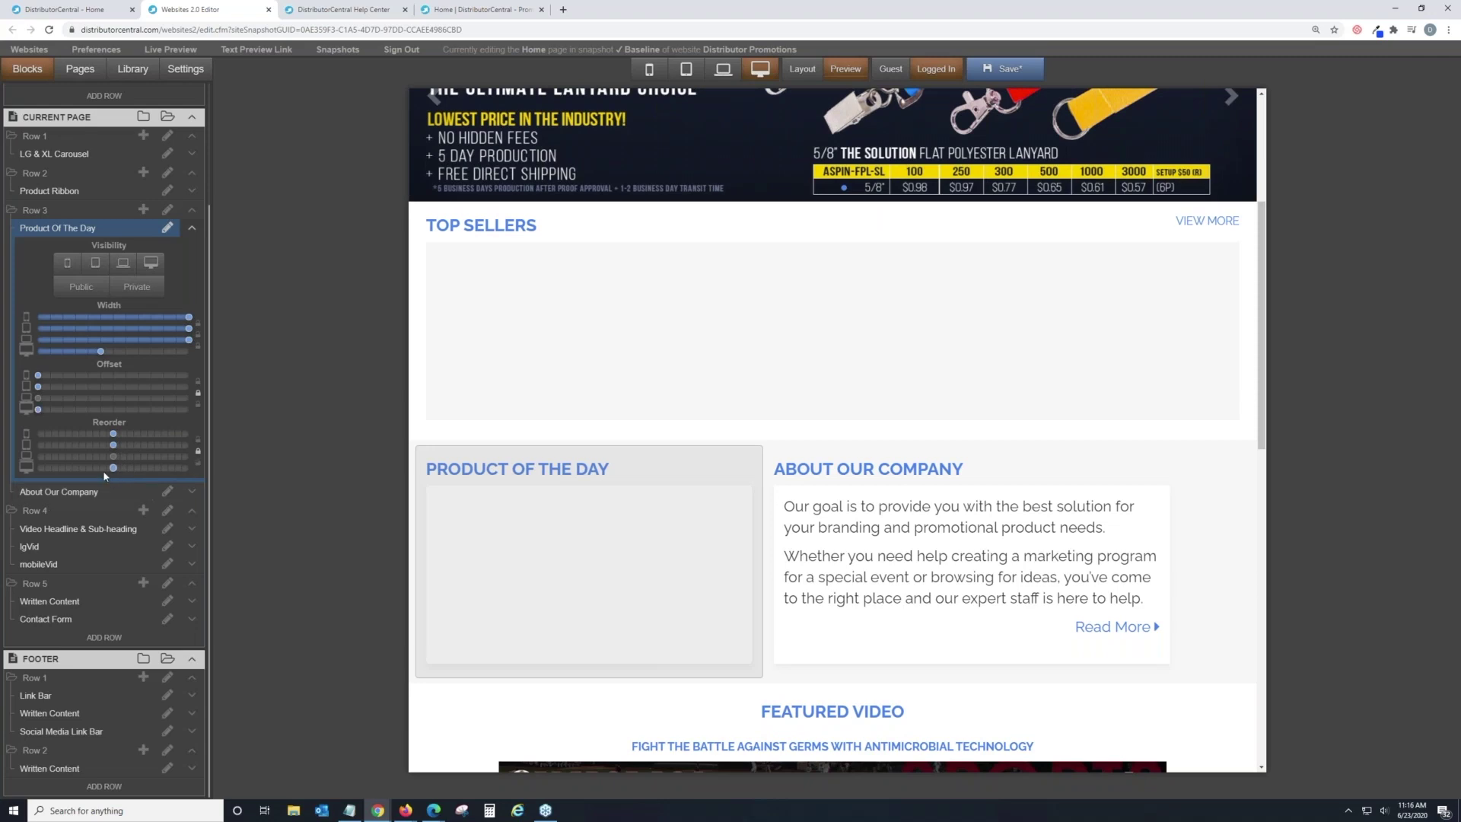
{"action": "mouse_move", "coordinate": [113, 467]}
{"action": "left_mouse_down"}
{"action": "mouse_move", "coordinate": [152, 470]}
{"action": "mouse_move", "coordinate": [90, 466]}
{"action": "mouse_move", "coordinate": [113, 468]}
{"action": "left_mouse_up"}
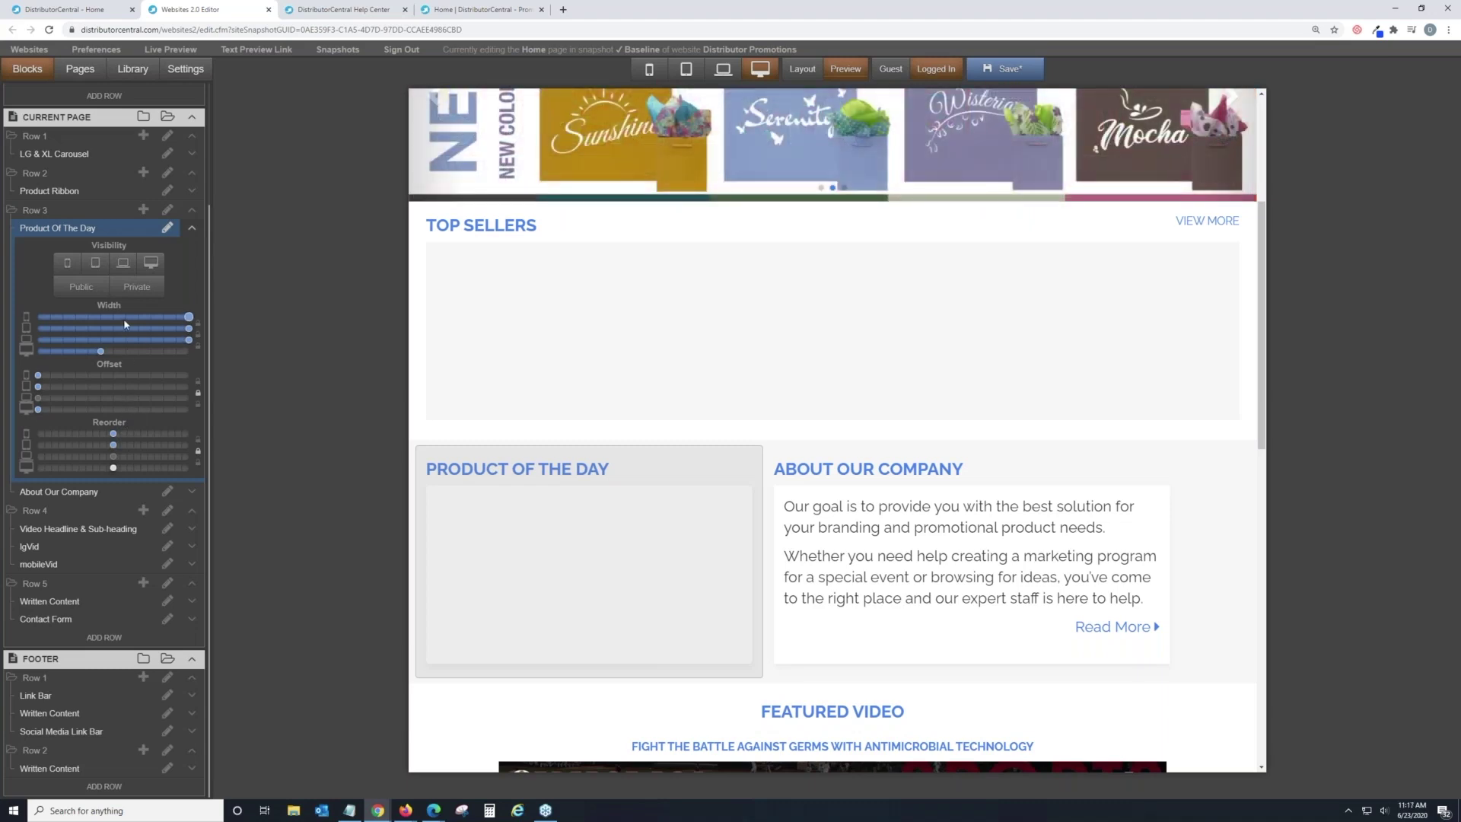
Step: Set the Product Of The Day block's desktop width to the full row width
{"action": "left_click_drag", "start_coordinate": [119, 353], "coordinate": [189, 351]}
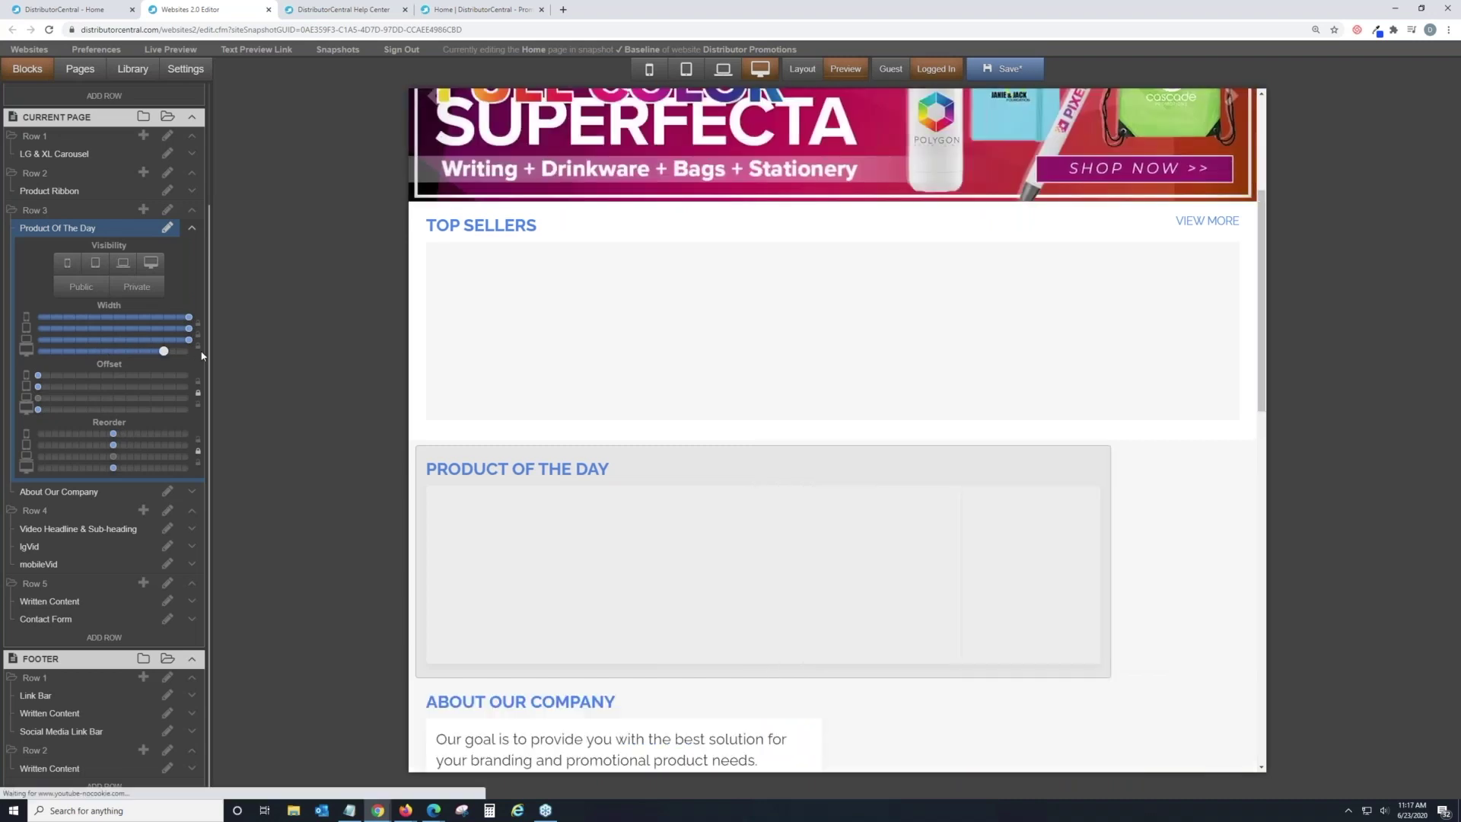
{"action": "scroll", "coordinate": [189, 335], "scroll_direction": "up", "scroll_amount": 2}
{"action": "scroll", "coordinate": [189, 334], "scroll_direction": "up", "scroll_amount": 3}
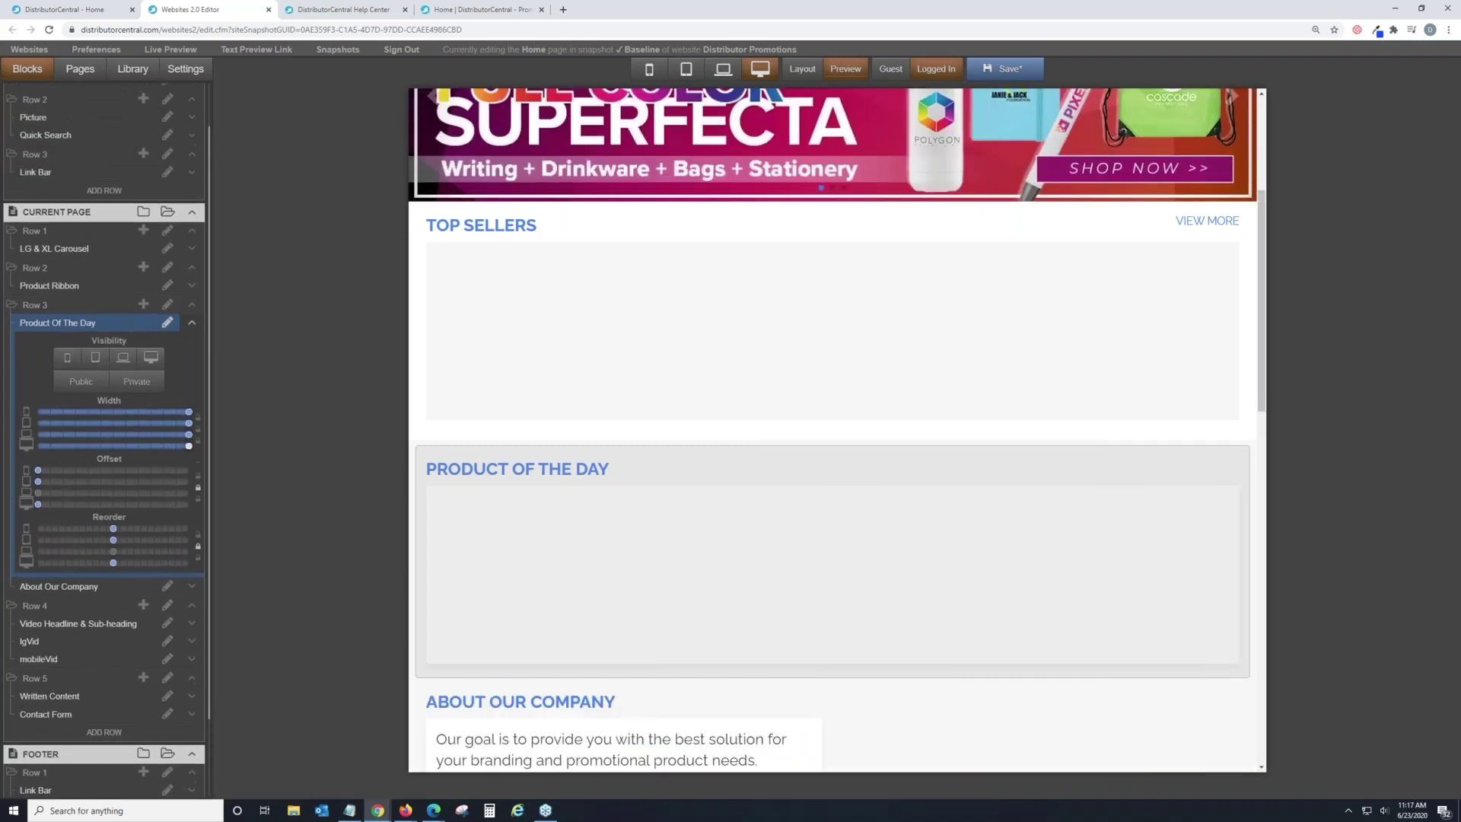
Step: Select the Top Sellers block on the page to view its layout settings
{"action": "scroll", "coordinate": [714, 364], "scroll_direction": "up", "scroll_amount": 1}
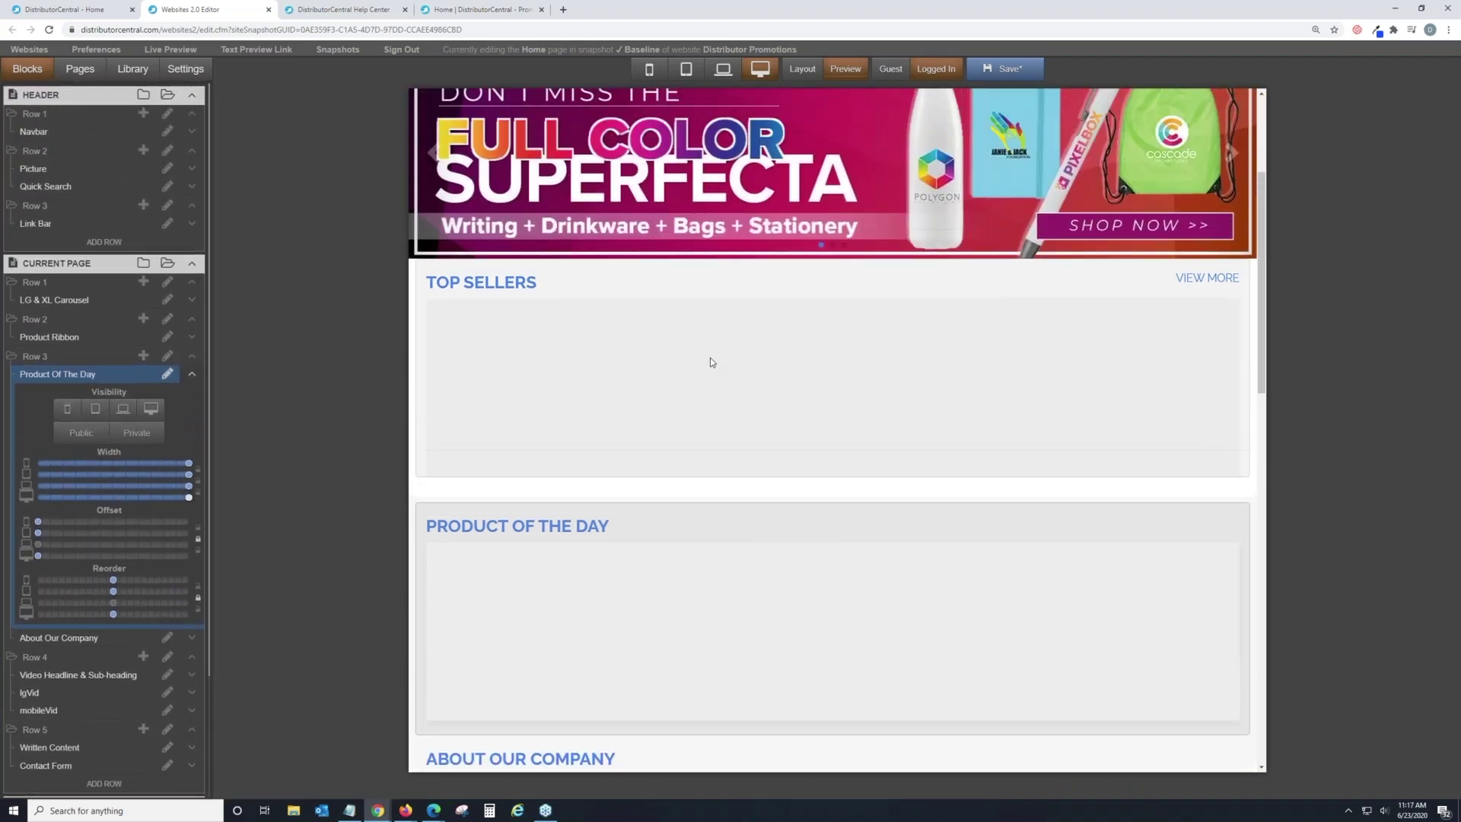
{"action": "left_click", "coordinate": [673, 406]}
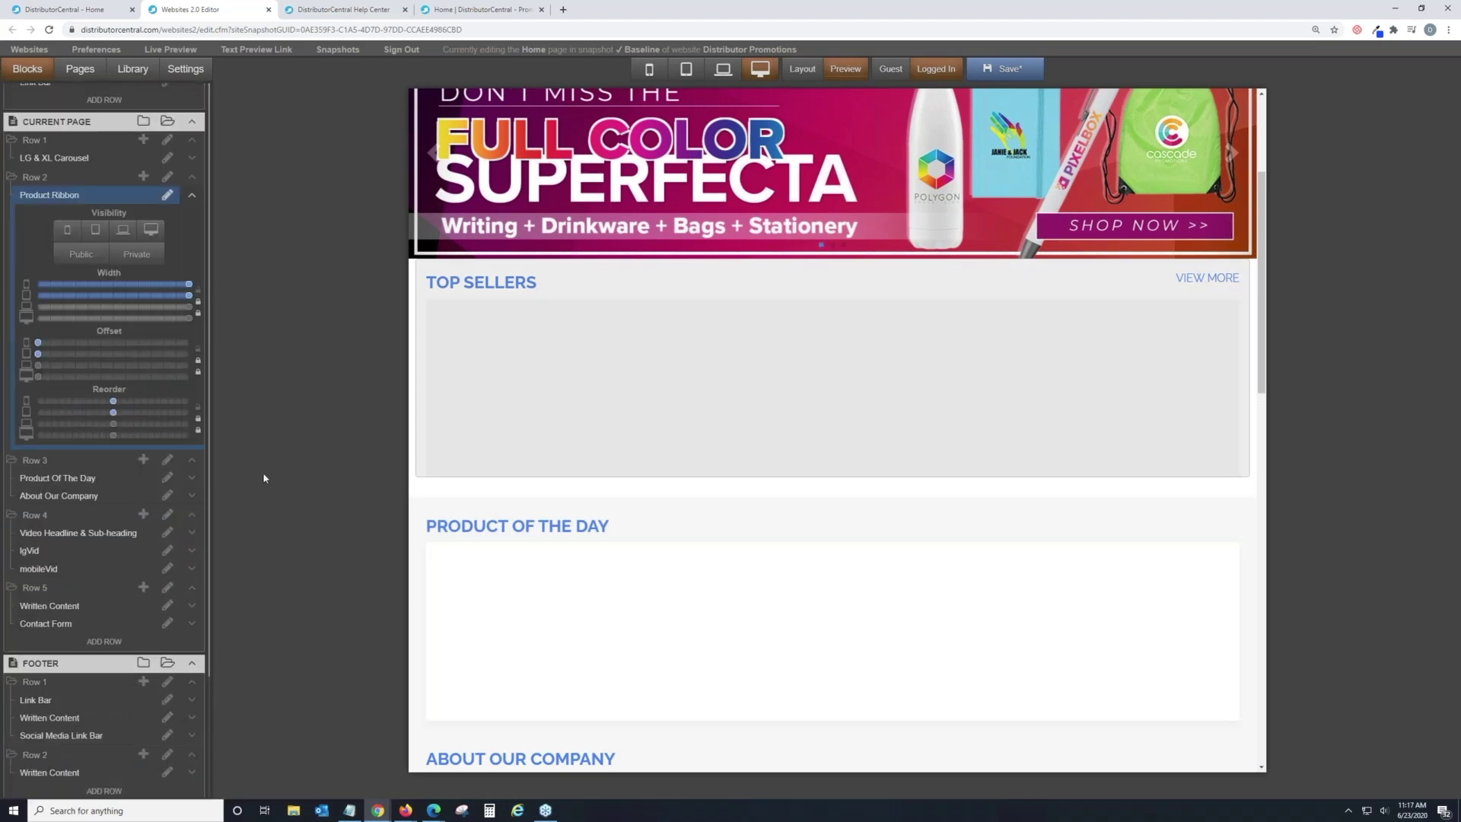
{"action": "scroll", "coordinate": [715, 414], "scroll_direction": "up", "scroll_amount": 3}
{"action": "scroll", "coordinate": [182, 237], "scroll_direction": "up", "scroll_amount": 3}
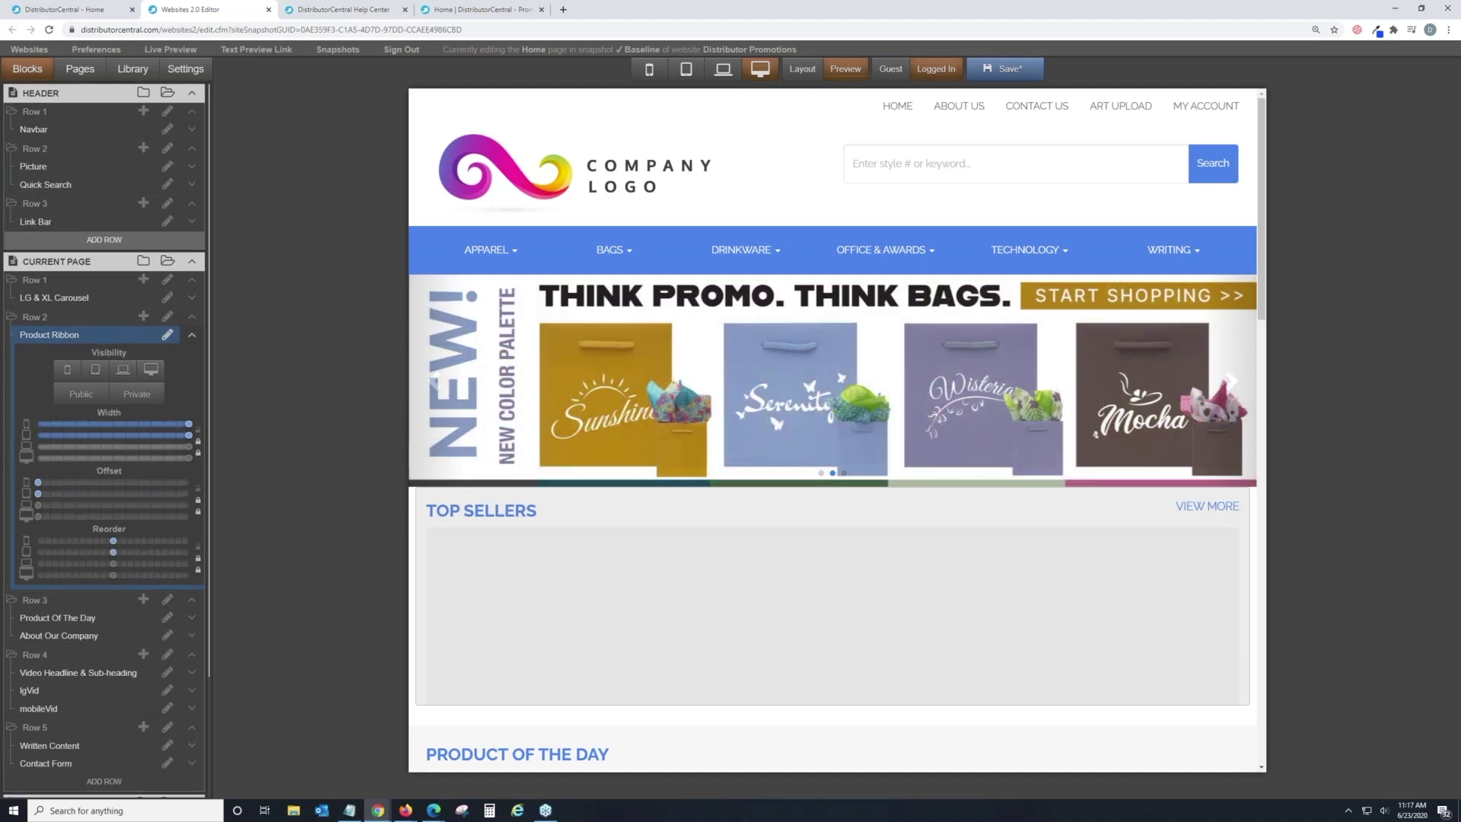
Step: Review the layout settings of the header's Navbar, Picture and Quick Search blocks, collapsing each one again
{"action": "left_click", "coordinate": [194, 132]}
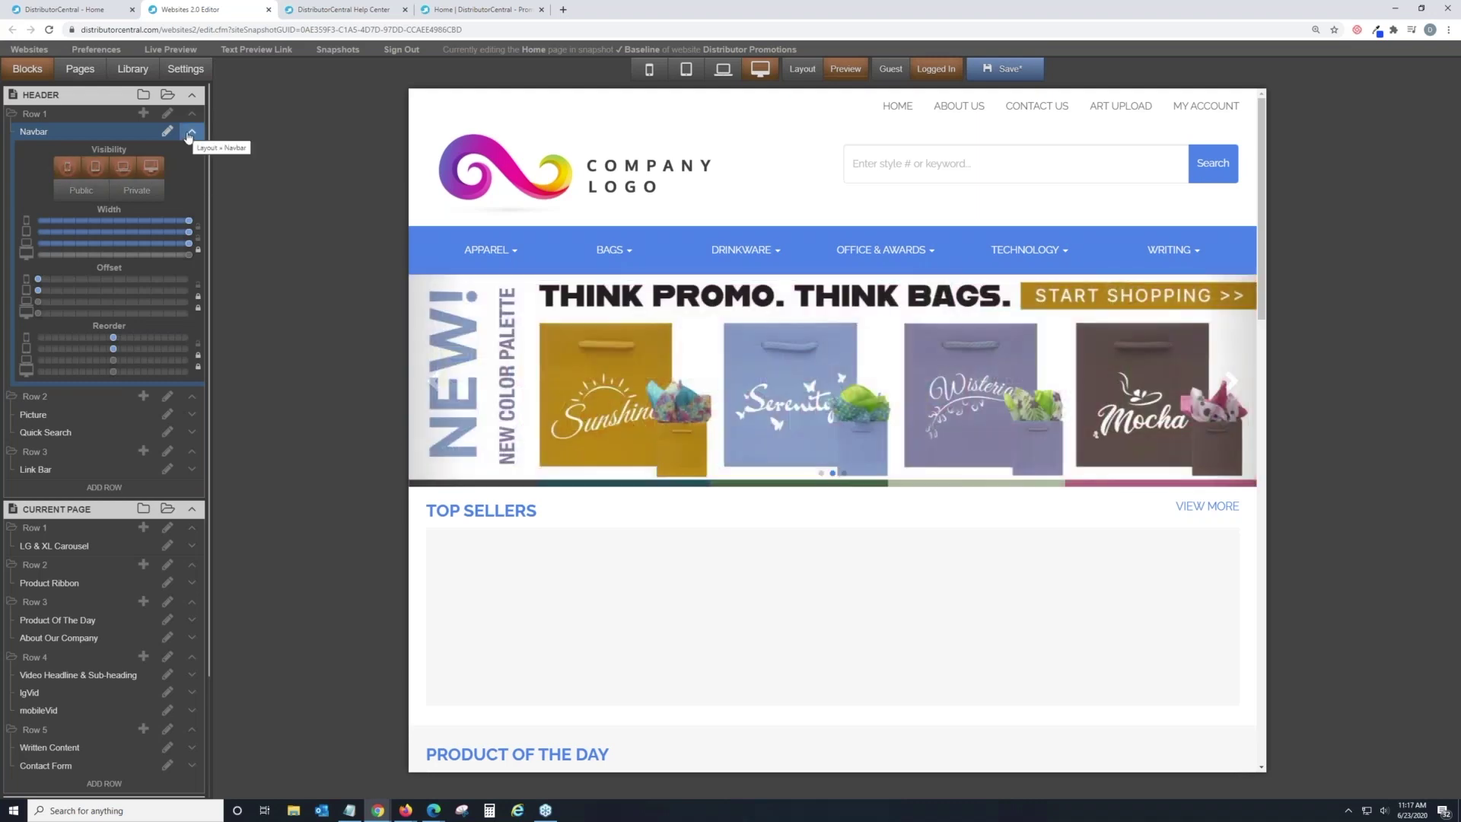
{"action": "left_click", "coordinate": [191, 133]}
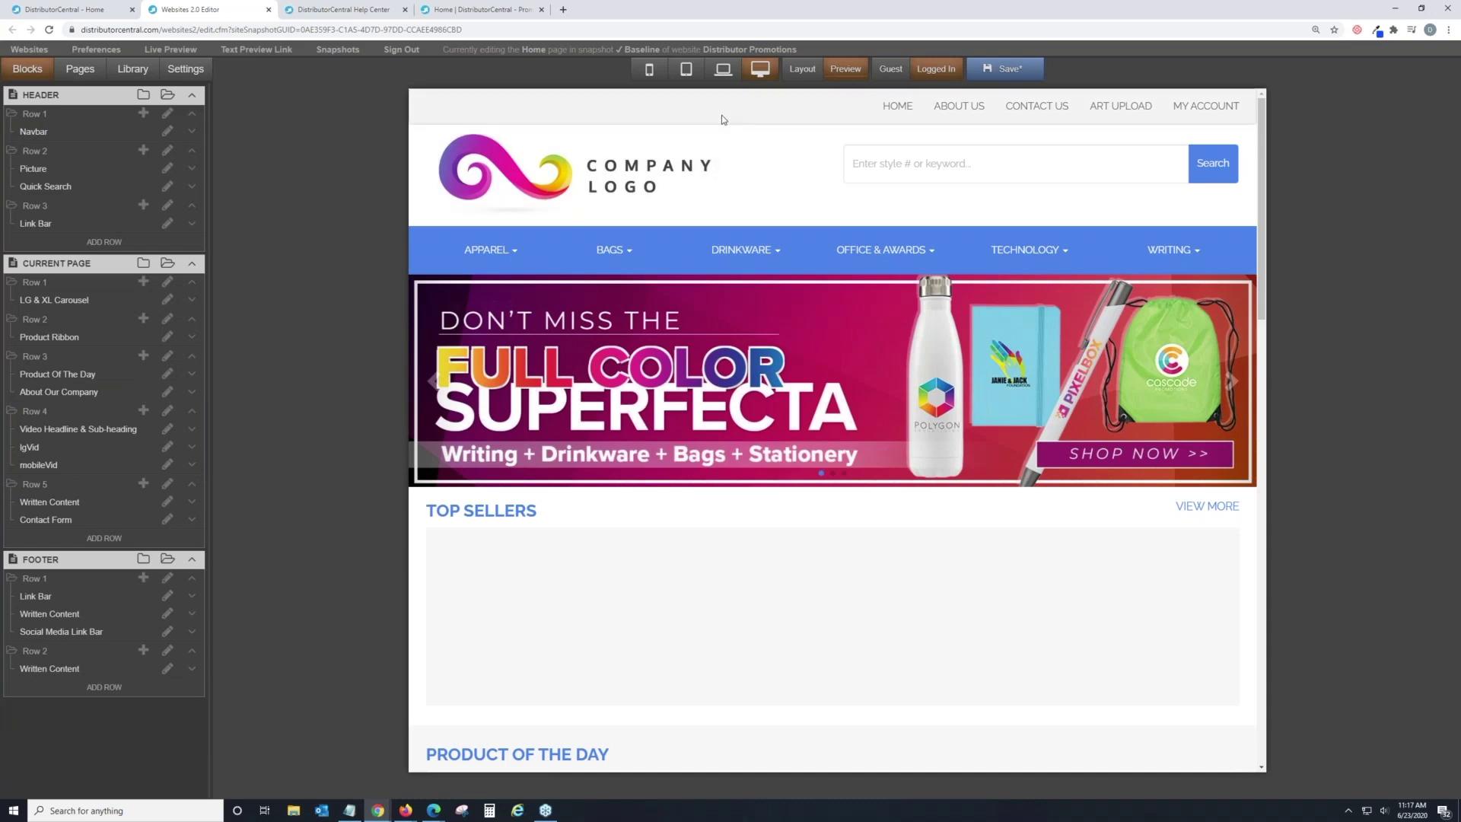
{"action": "left_click", "coordinate": [191, 169]}
{"action": "left_click", "coordinate": [192, 168]}
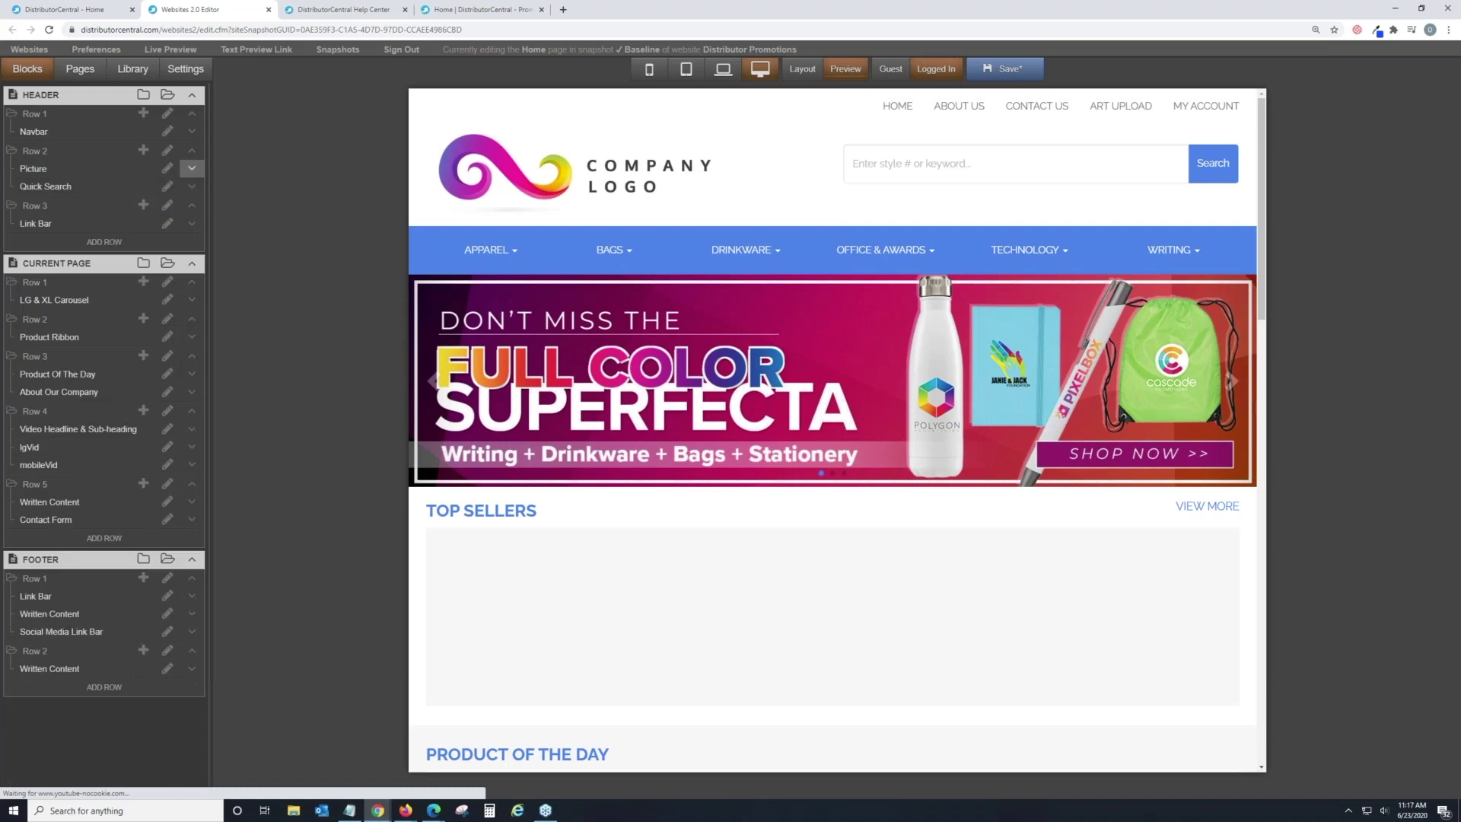
{"action": "left_click", "coordinate": [192, 188]}
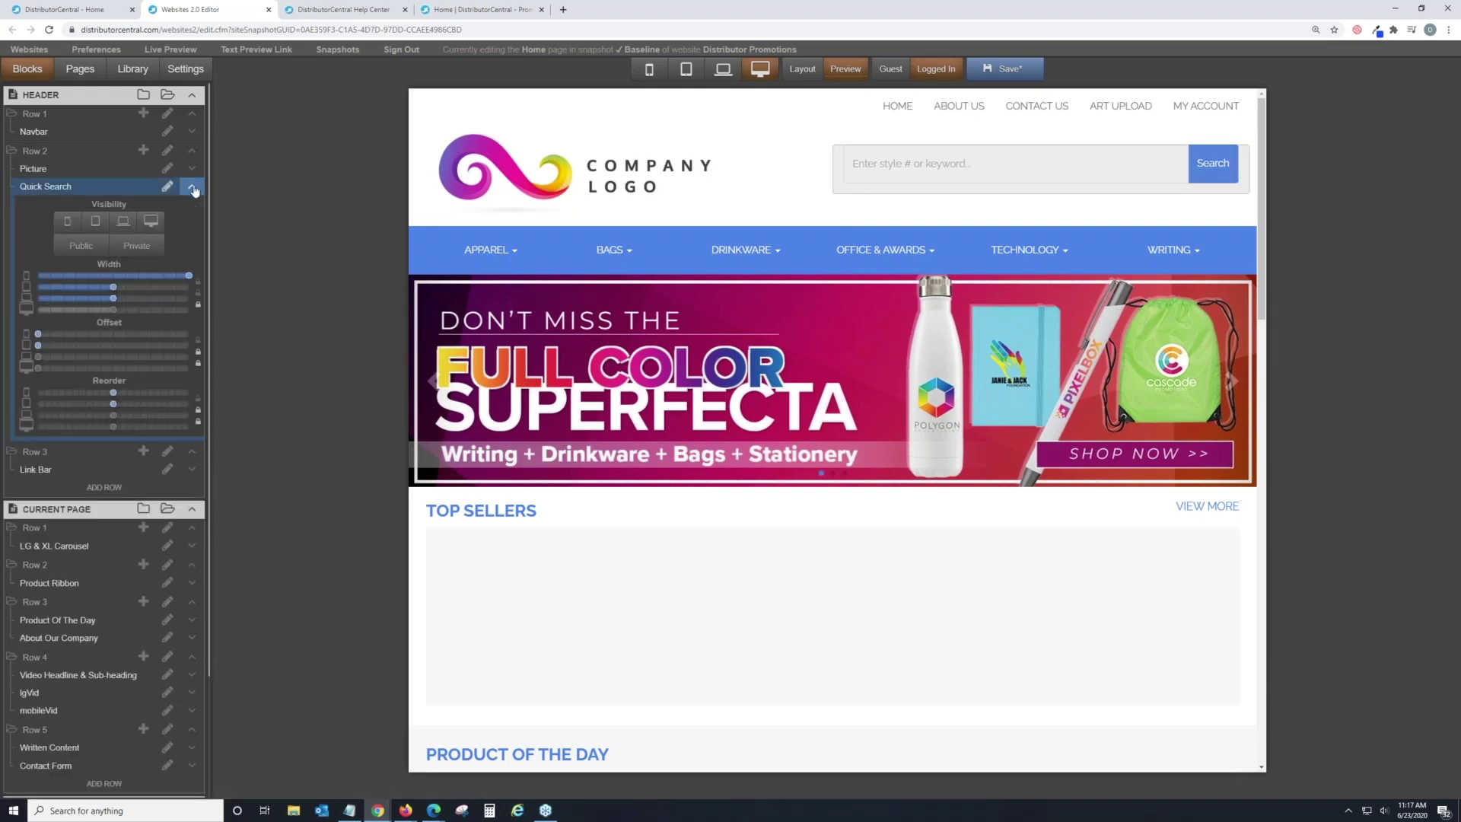
{"action": "left_click", "coordinate": [193, 188]}
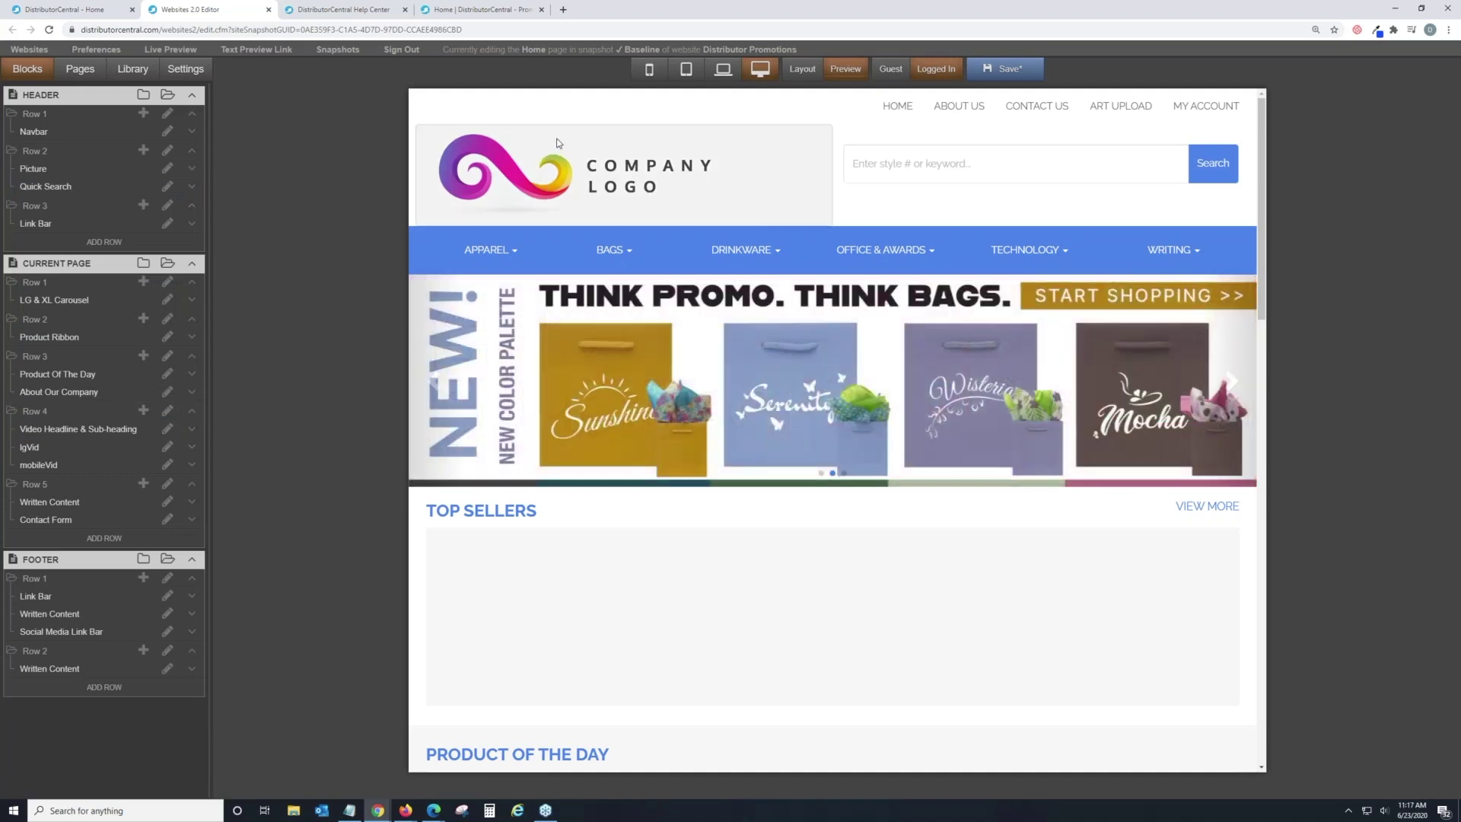
Step: Open the header navbar for editing and look over all its settings and the links on its right side
{"action": "left_click", "coordinate": [592, 112]}
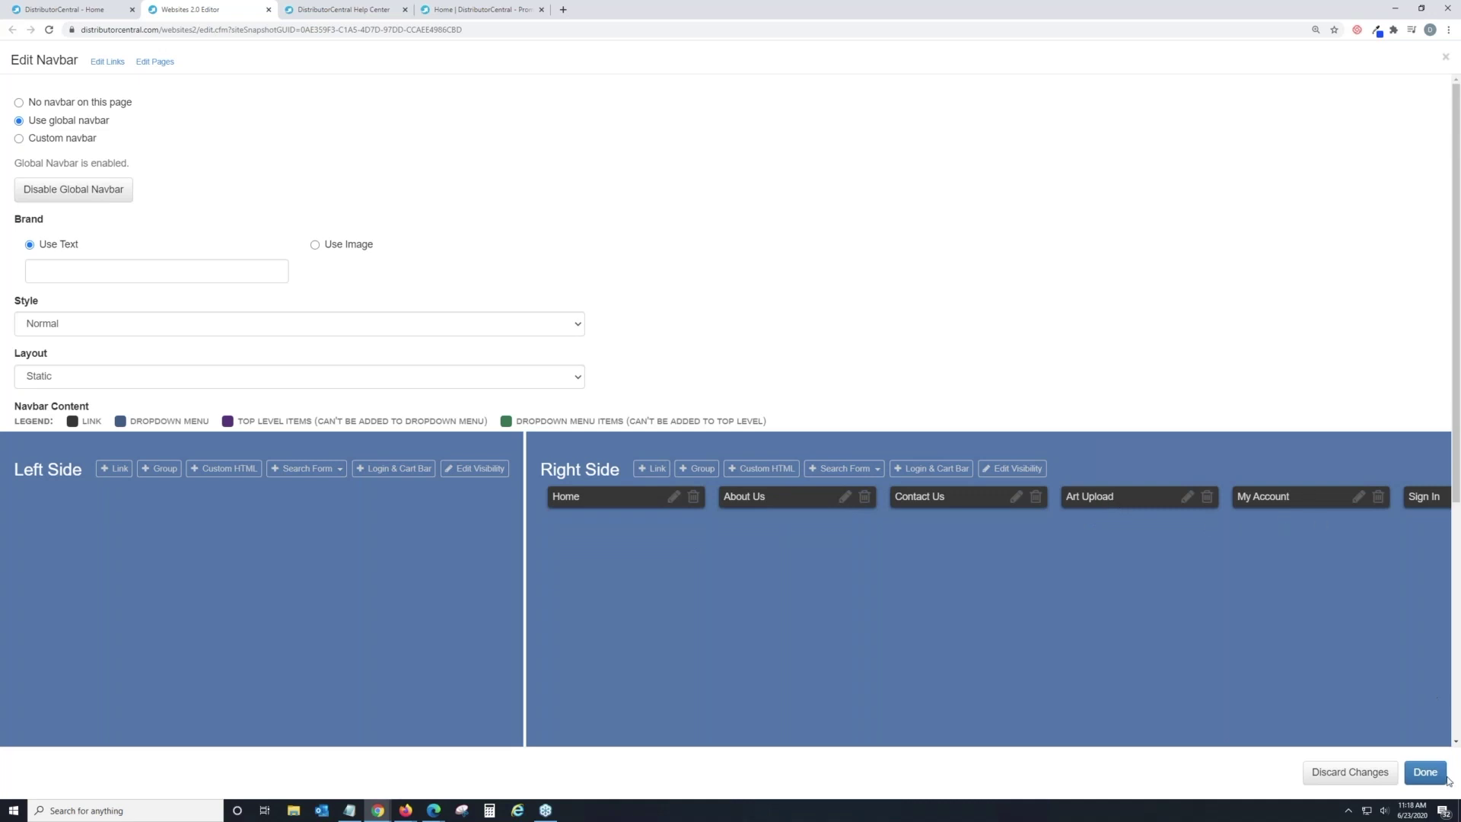
{"action": "scroll", "coordinate": [1388, 614], "scroll_direction": "down", "scroll_amount": 5}
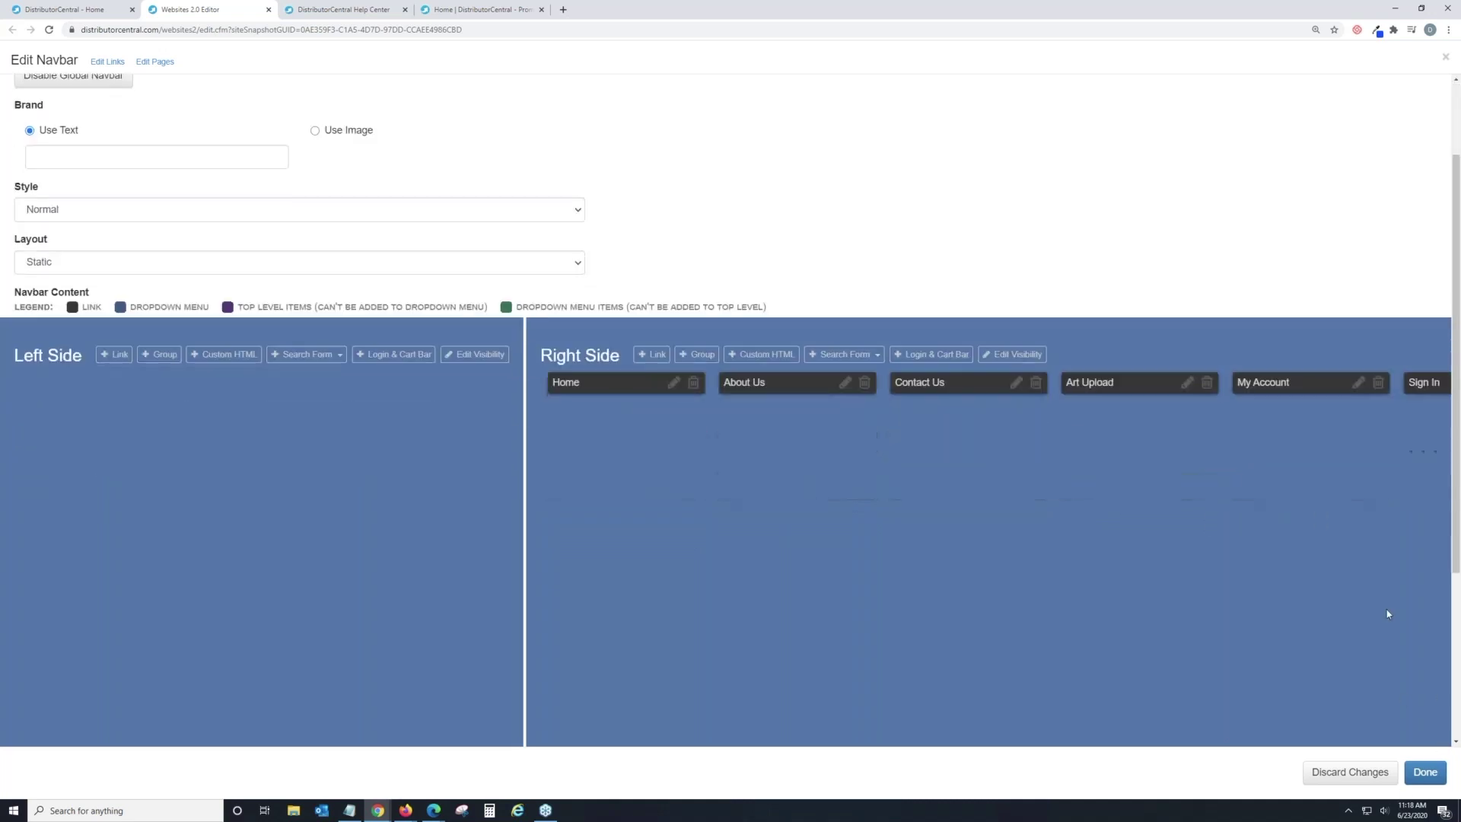
{"action": "scroll", "coordinate": [1387, 617], "scroll_direction": "up", "scroll_amount": 3}
{"action": "scroll", "coordinate": [1387, 617], "scroll_direction": "down", "scroll_amount": 1}
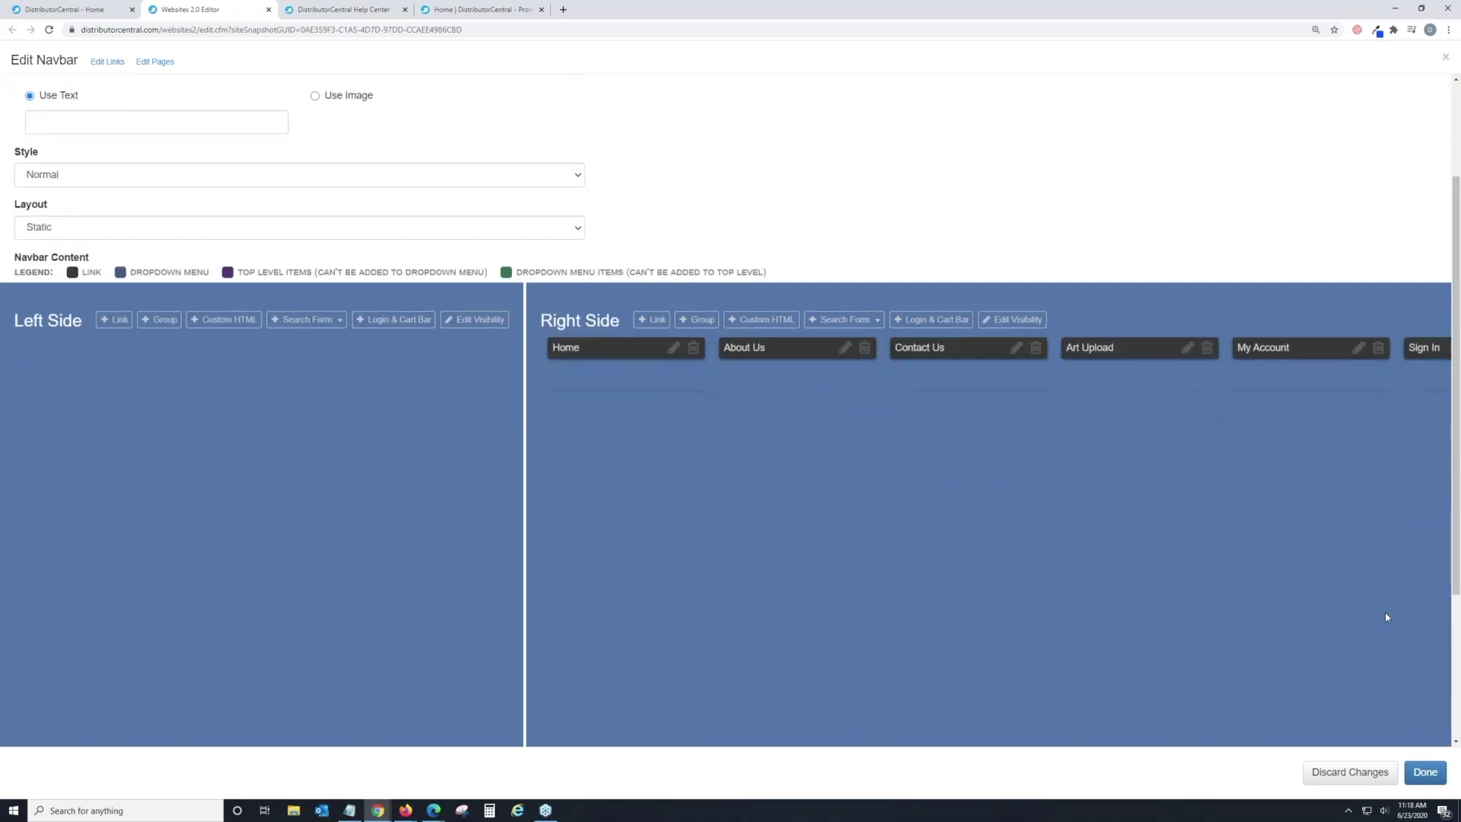
{"action": "scroll", "coordinate": [1391, 599], "scroll_direction": "down", "scroll_amount": 3}
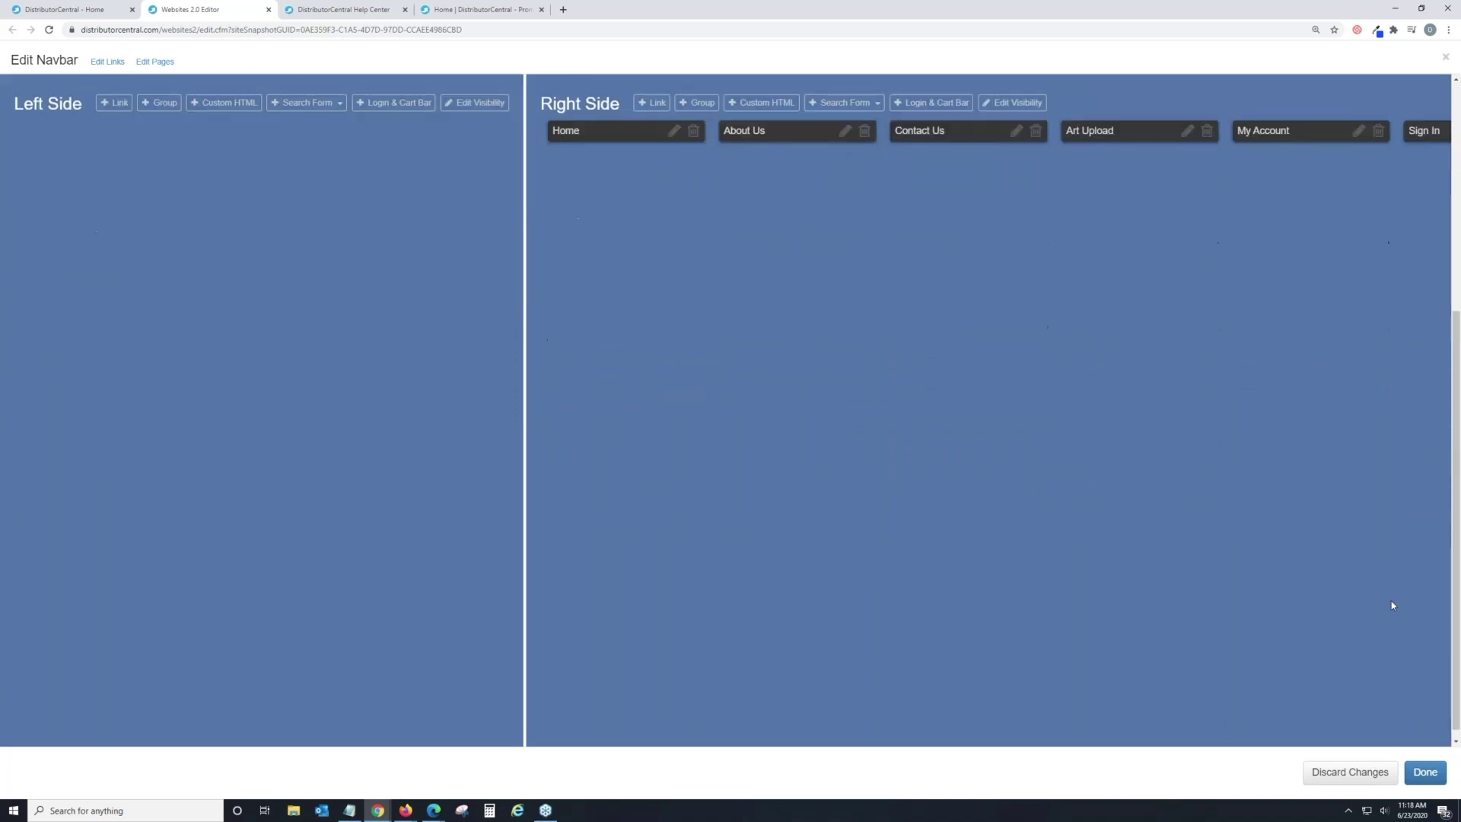
{"action": "left_click_drag", "start_coordinate": [1174, 743], "coordinate": [1444, 750]}
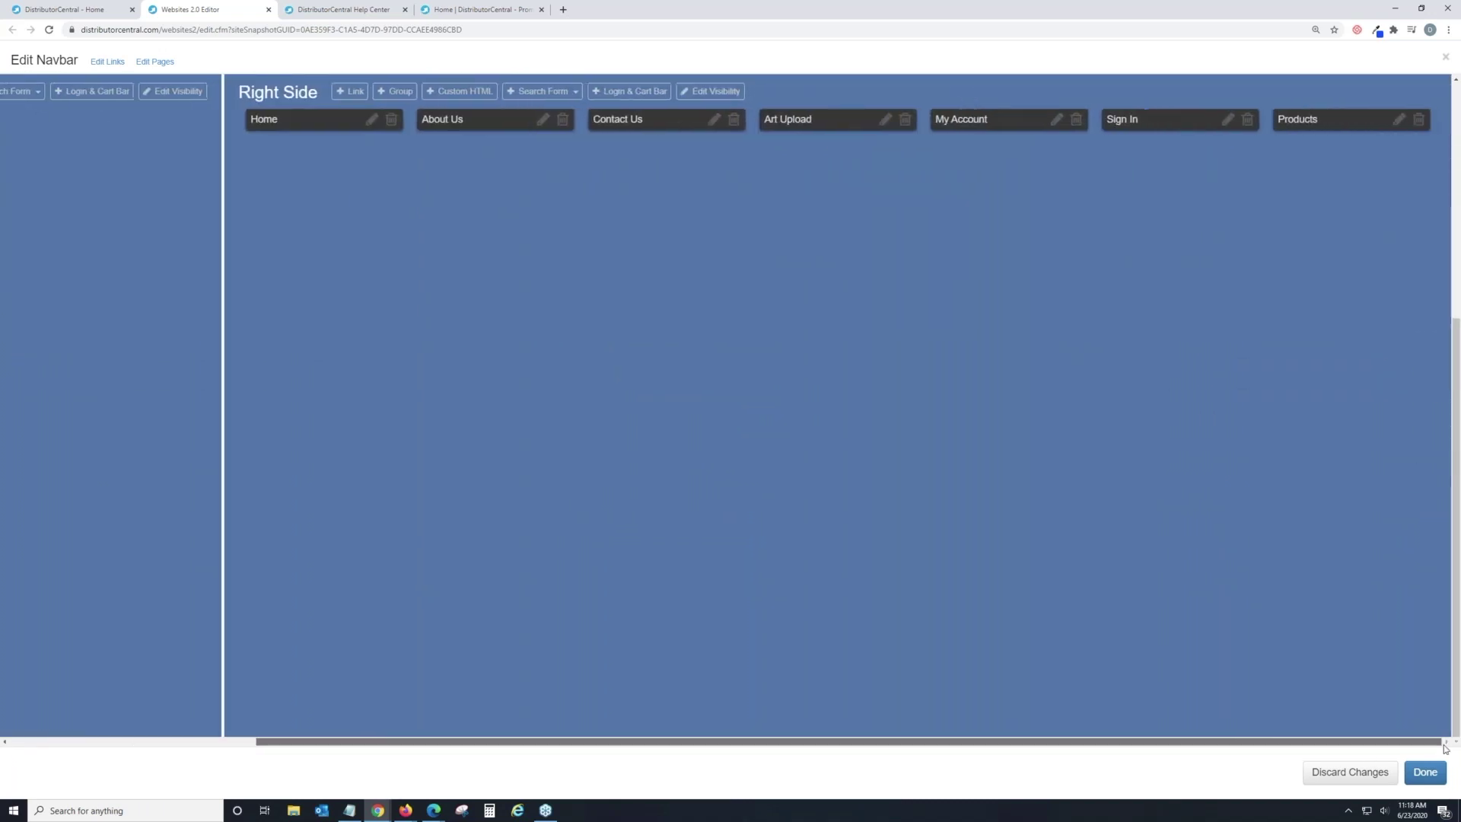
{"action": "scroll", "coordinate": [1253, 531], "scroll_direction": "up", "scroll_amount": 4}
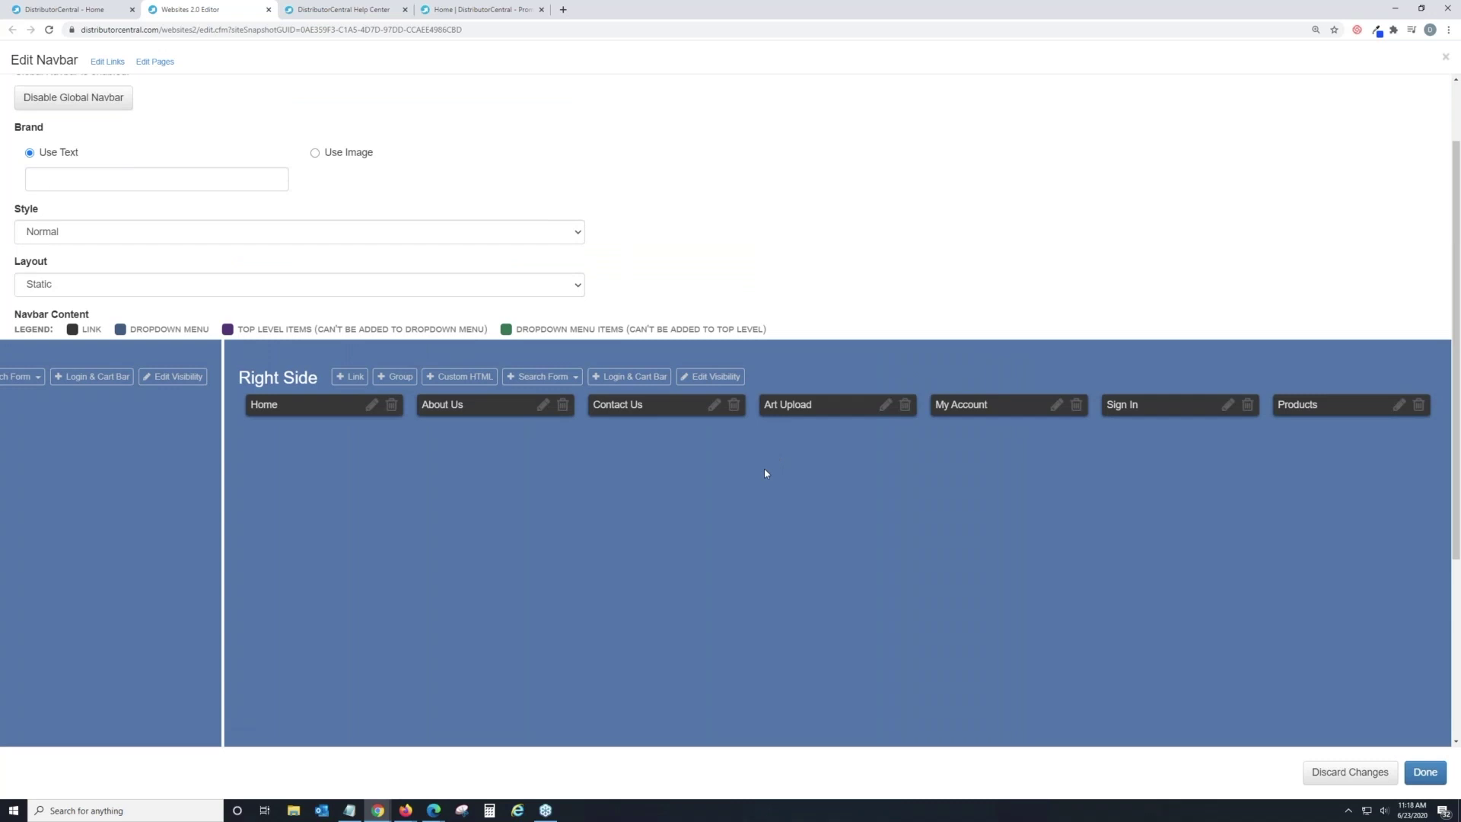
Step: Move the Home and Products links to the navbar's left side, try Art Upload ahead of Contact Us, restore that order, and apply the changes
{"action": "left_click_drag", "start_coordinate": [812, 407], "coordinate": [776, 404]}
{"action": "left_click_drag", "start_coordinate": [522, 405], "coordinate": [46, 427]}
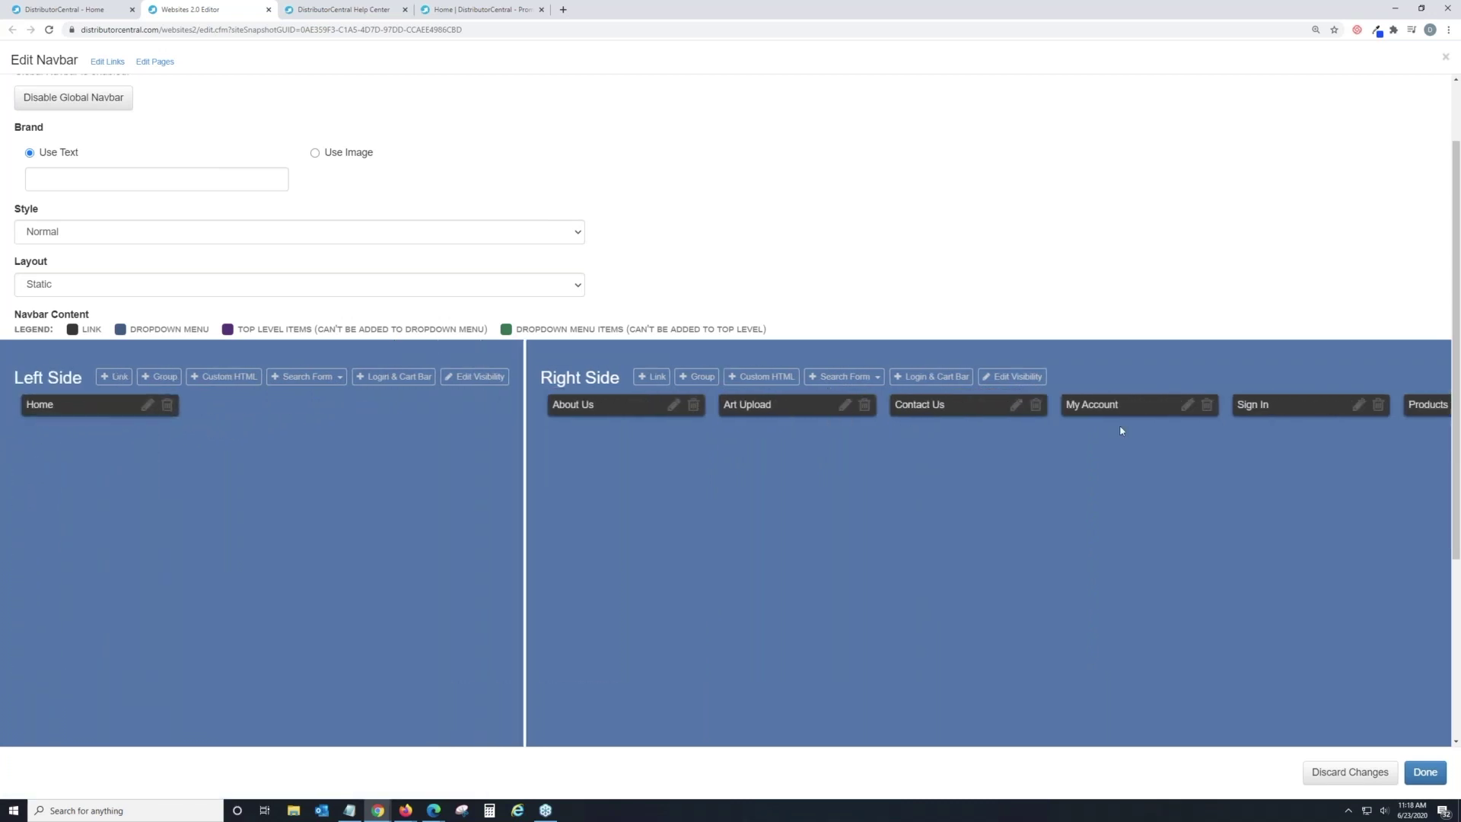
{"action": "left_click_drag", "start_coordinate": [1431, 404], "coordinate": [128, 392]}
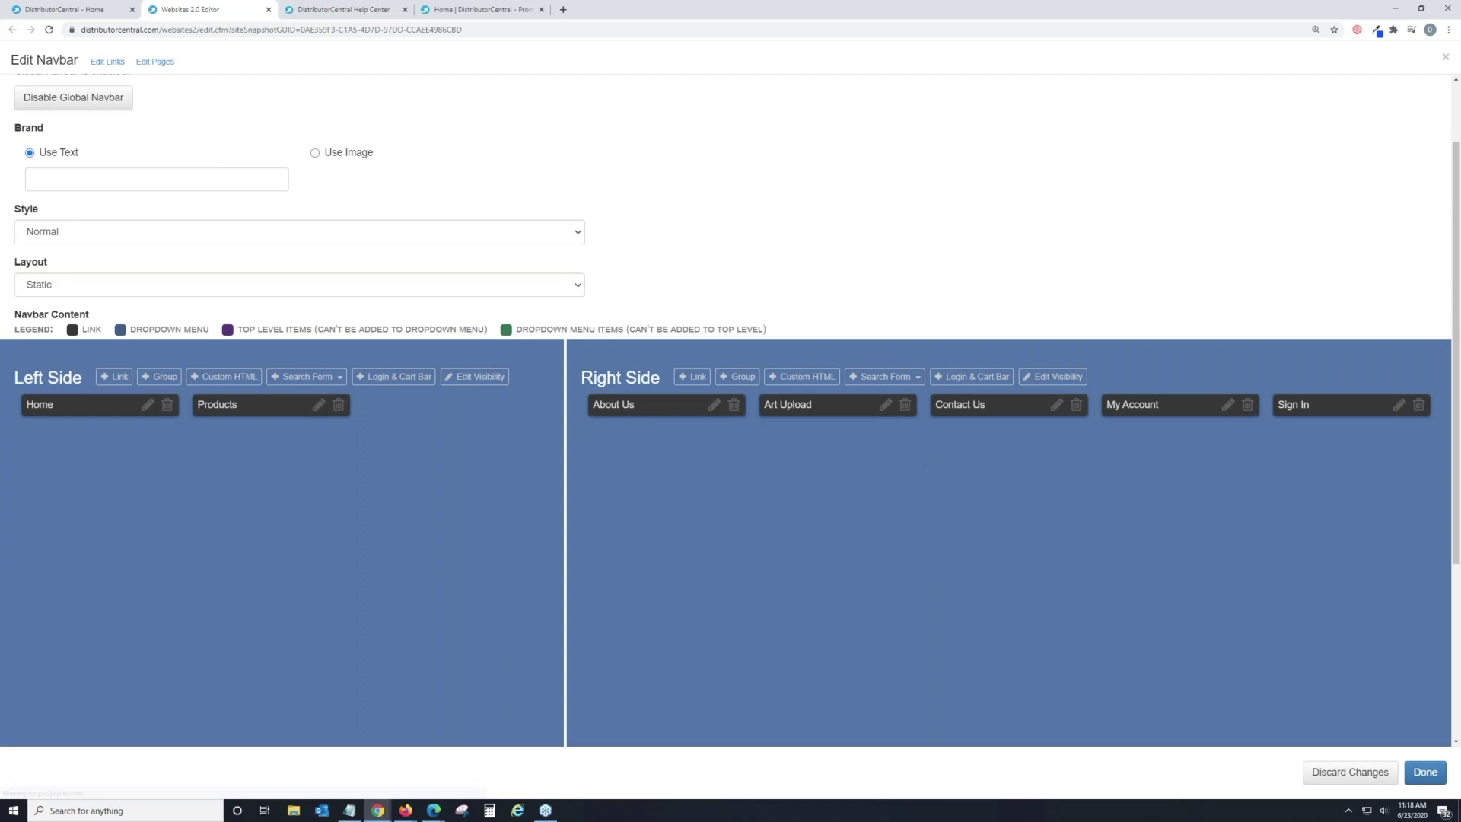
{"action": "left_click_drag", "start_coordinate": [985, 409], "coordinate": [848, 400]}
{"action": "left_click", "coordinate": [1425, 772]}
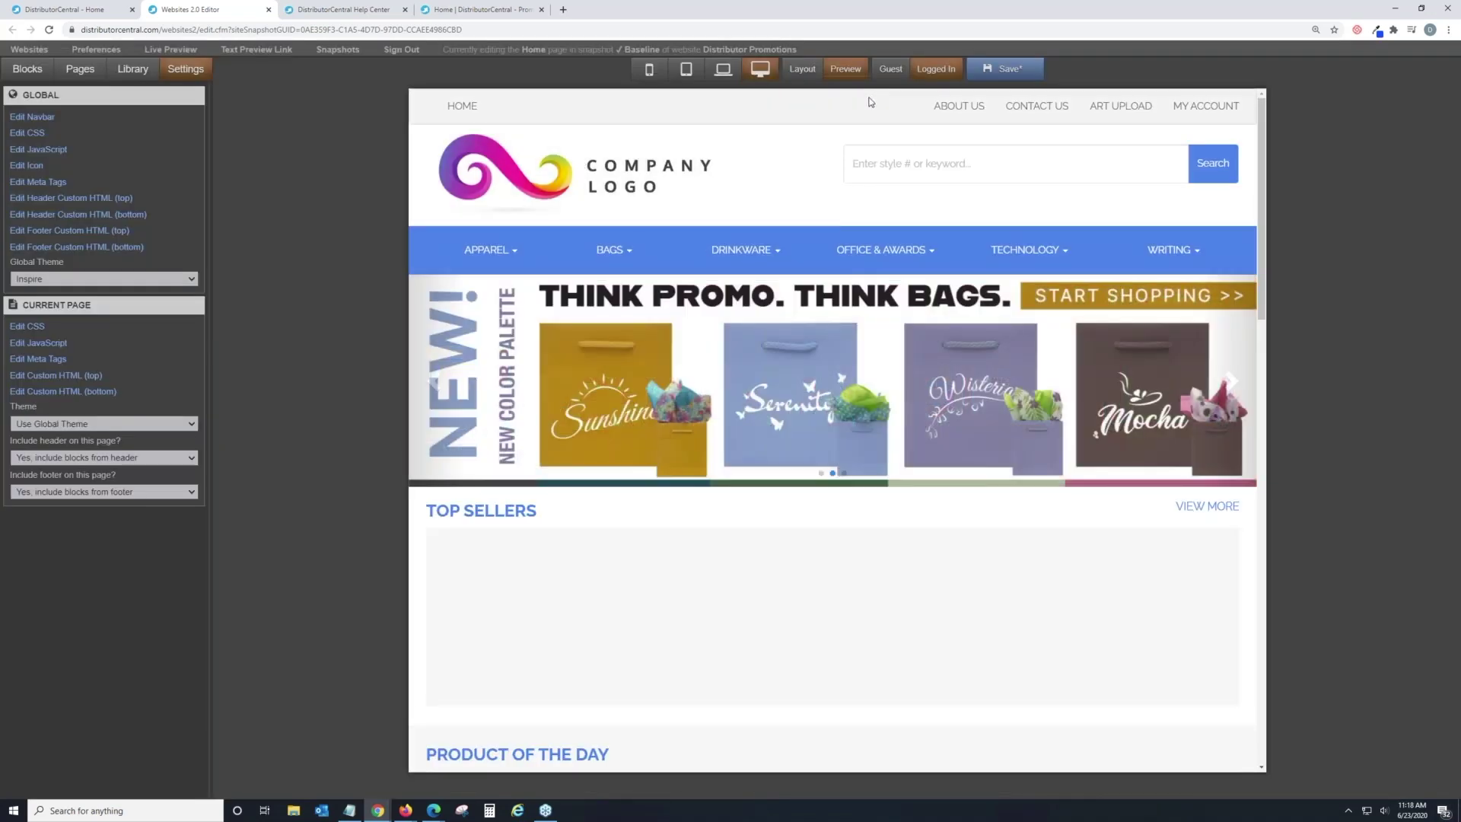
Step: Reopen the navbar editor and move the Products and Home links back to the start of the right side
{"action": "left_click", "coordinate": [872, 102]}
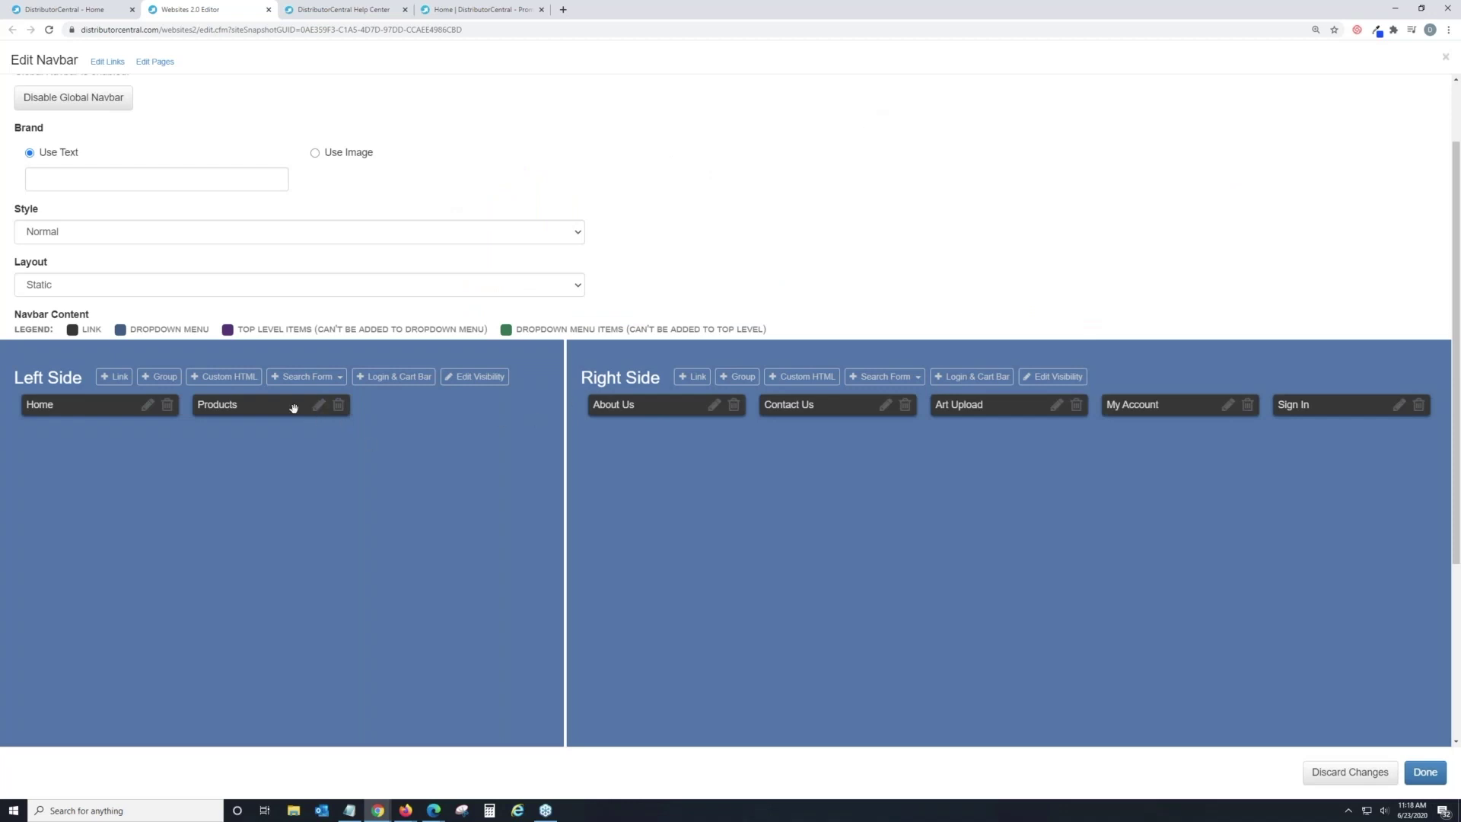
{"action": "left_click_drag", "start_coordinate": [294, 409], "coordinate": [698, 408]}
{"action": "left_click_drag", "start_coordinate": [53, 408], "coordinate": [563, 403]}
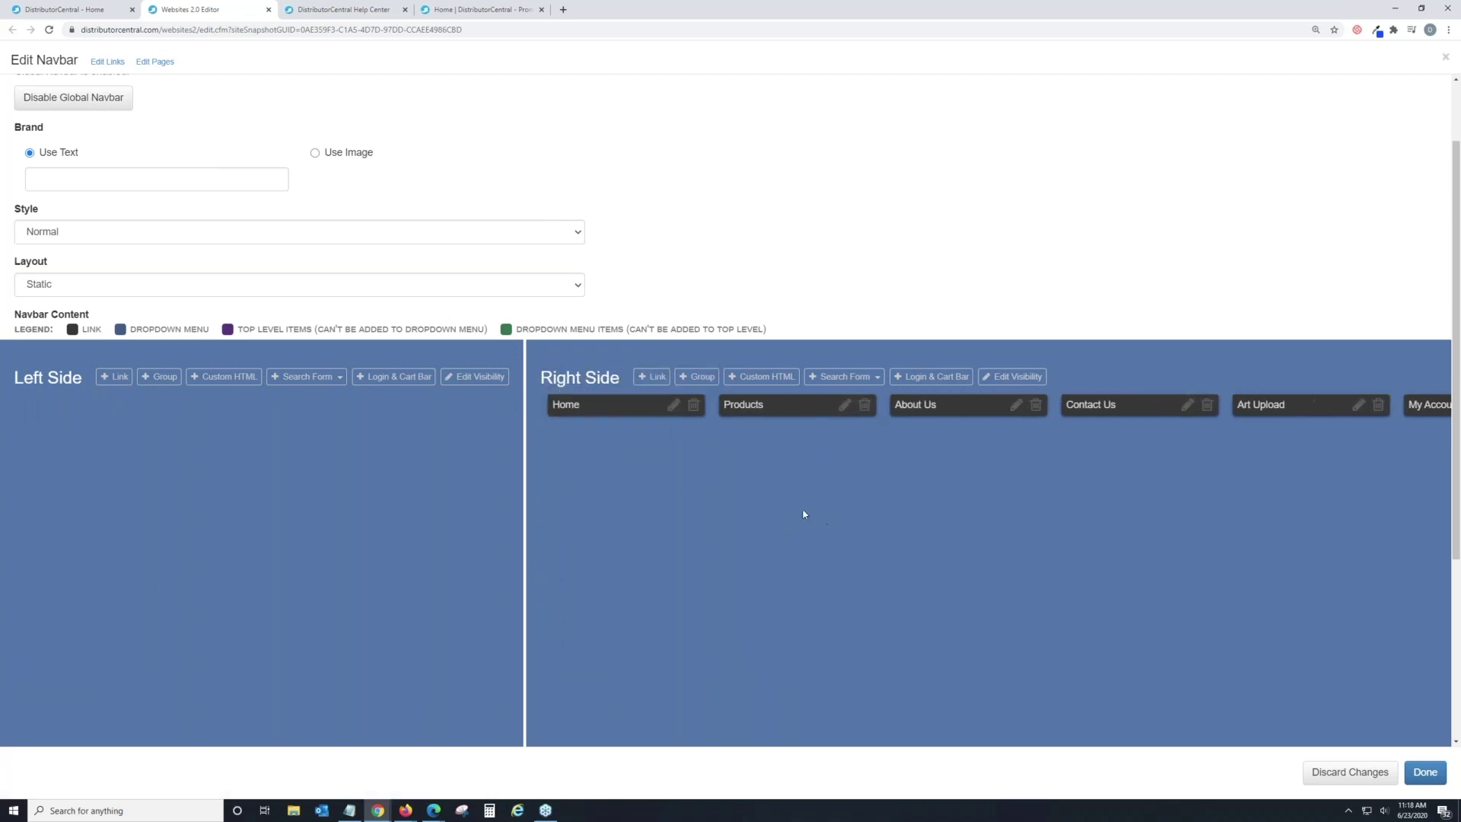
Step: Browse the links that can be added to the navbar's right side and close the list without choosing one
{"action": "left_click", "coordinate": [659, 383]}
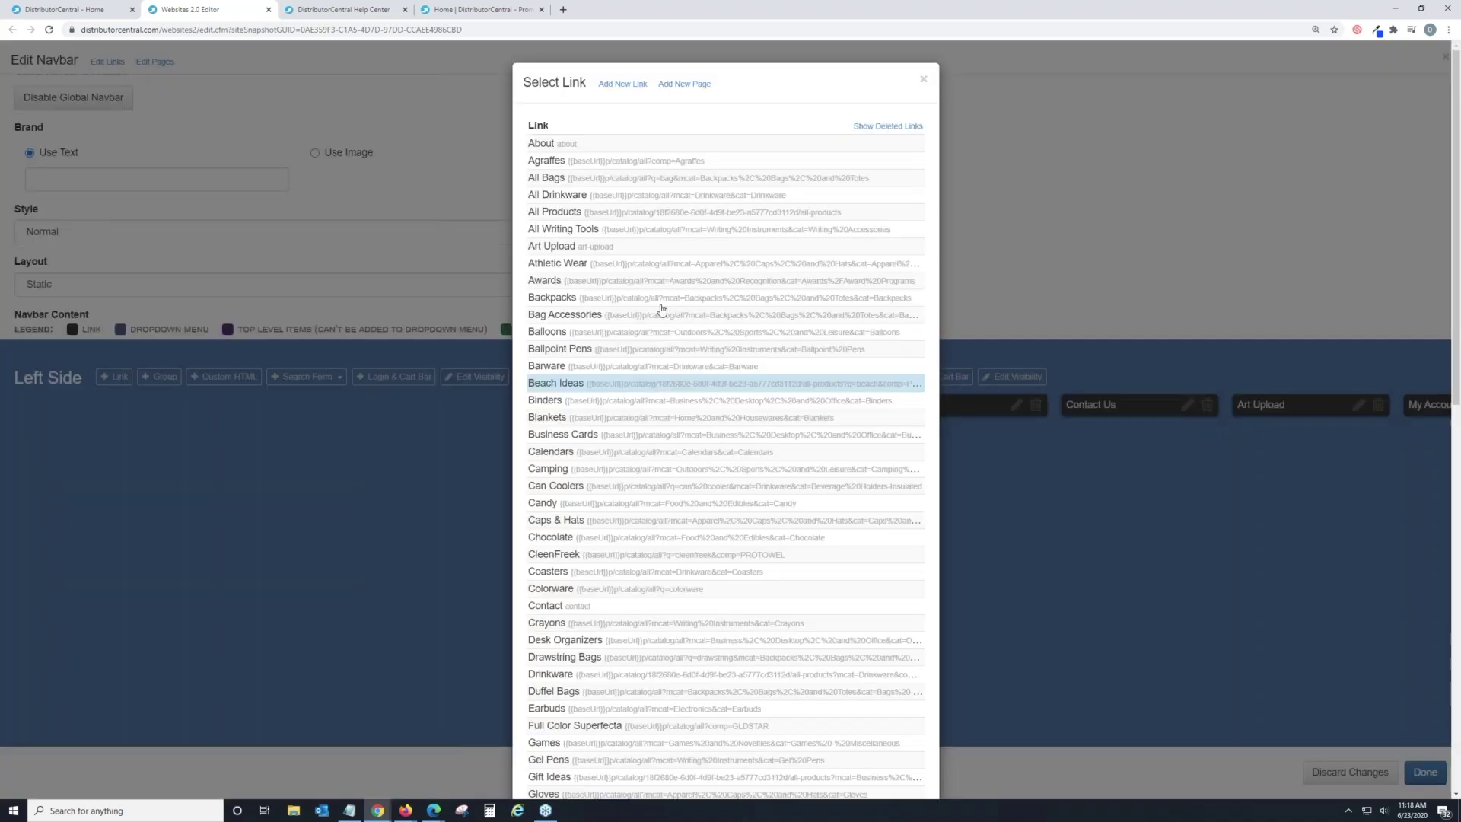
{"action": "scroll", "coordinate": [690, 381], "scroll_direction": "down", "scroll_amount": 4}
{"action": "scroll", "coordinate": [694, 472], "scroll_direction": "down", "scroll_amount": 7}
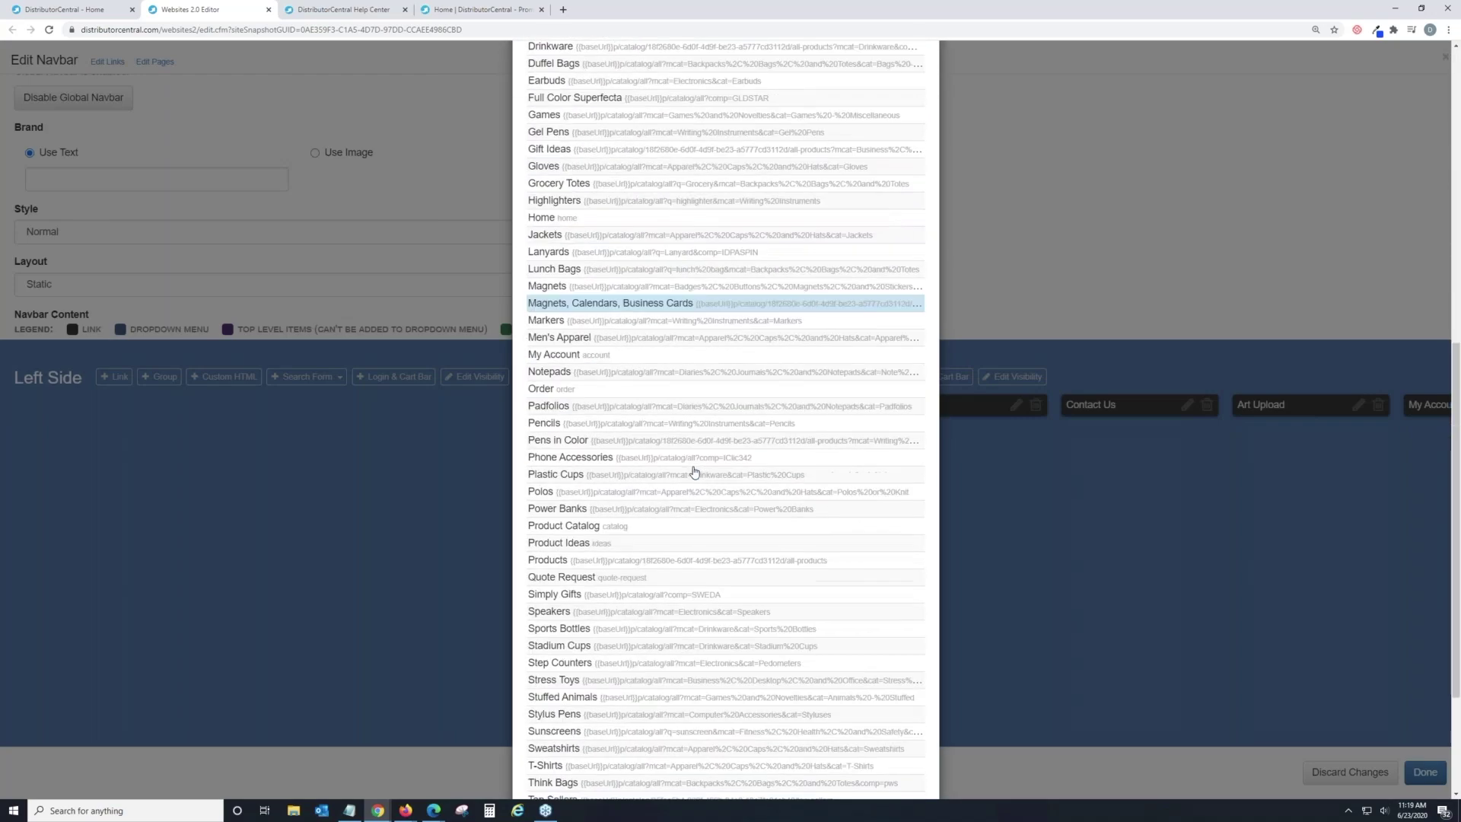
{"action": "scroll", "coordinate": [694, 472], "scroll_direction": "up", "scroll_amount": 9}
{"action": "scroll", "coordinate": [694, 472], "scroll_direction": "up", "scroll_amount": 1}
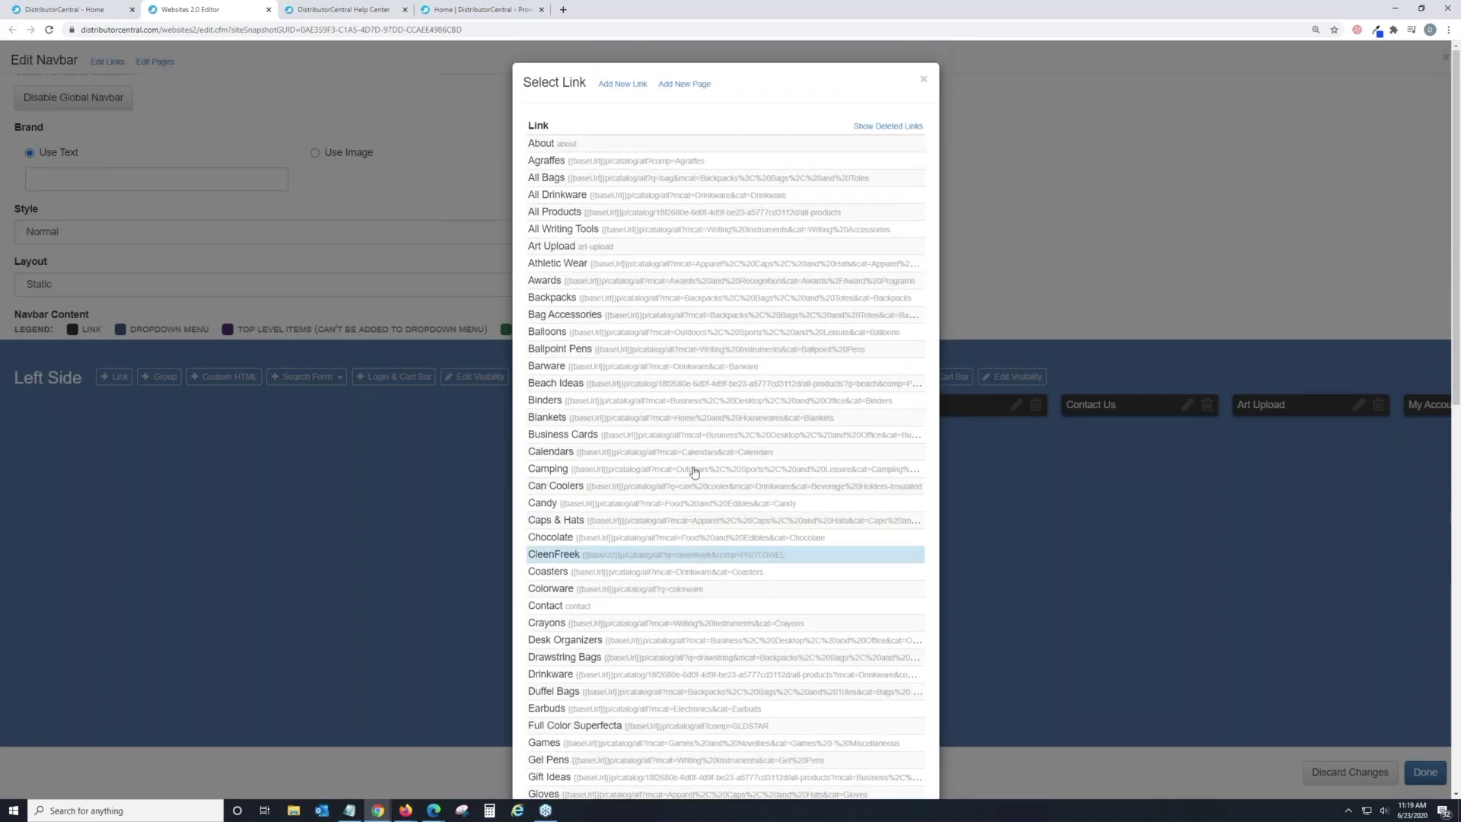
{"action": "left_click", "coordinate": [1197, 504]}
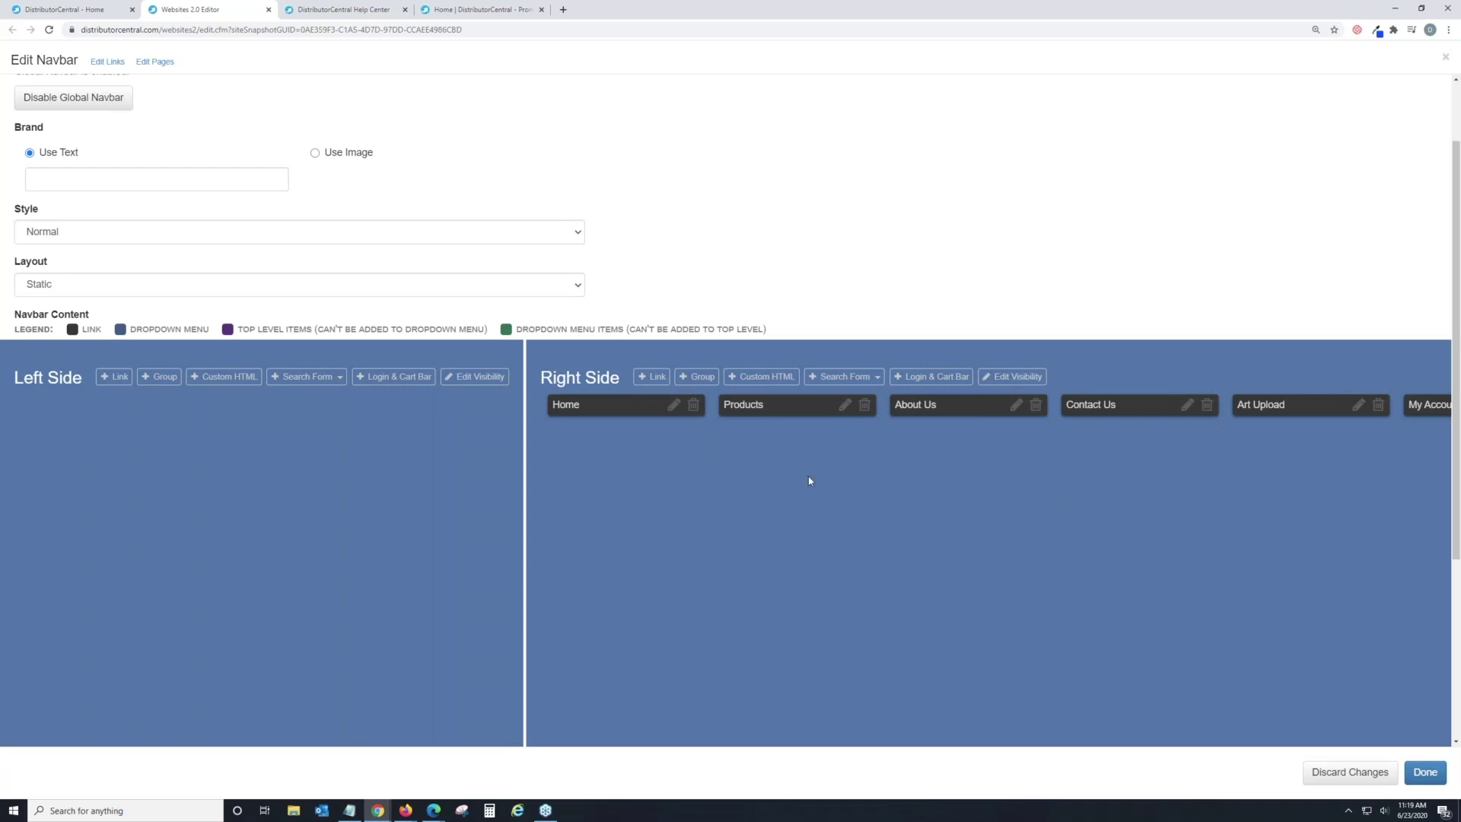
Step: Add a group named Catalogs directly after Home on the navbar's right side and delete the Products link
{"action": "left_click", "coordinate": [703, 381]}
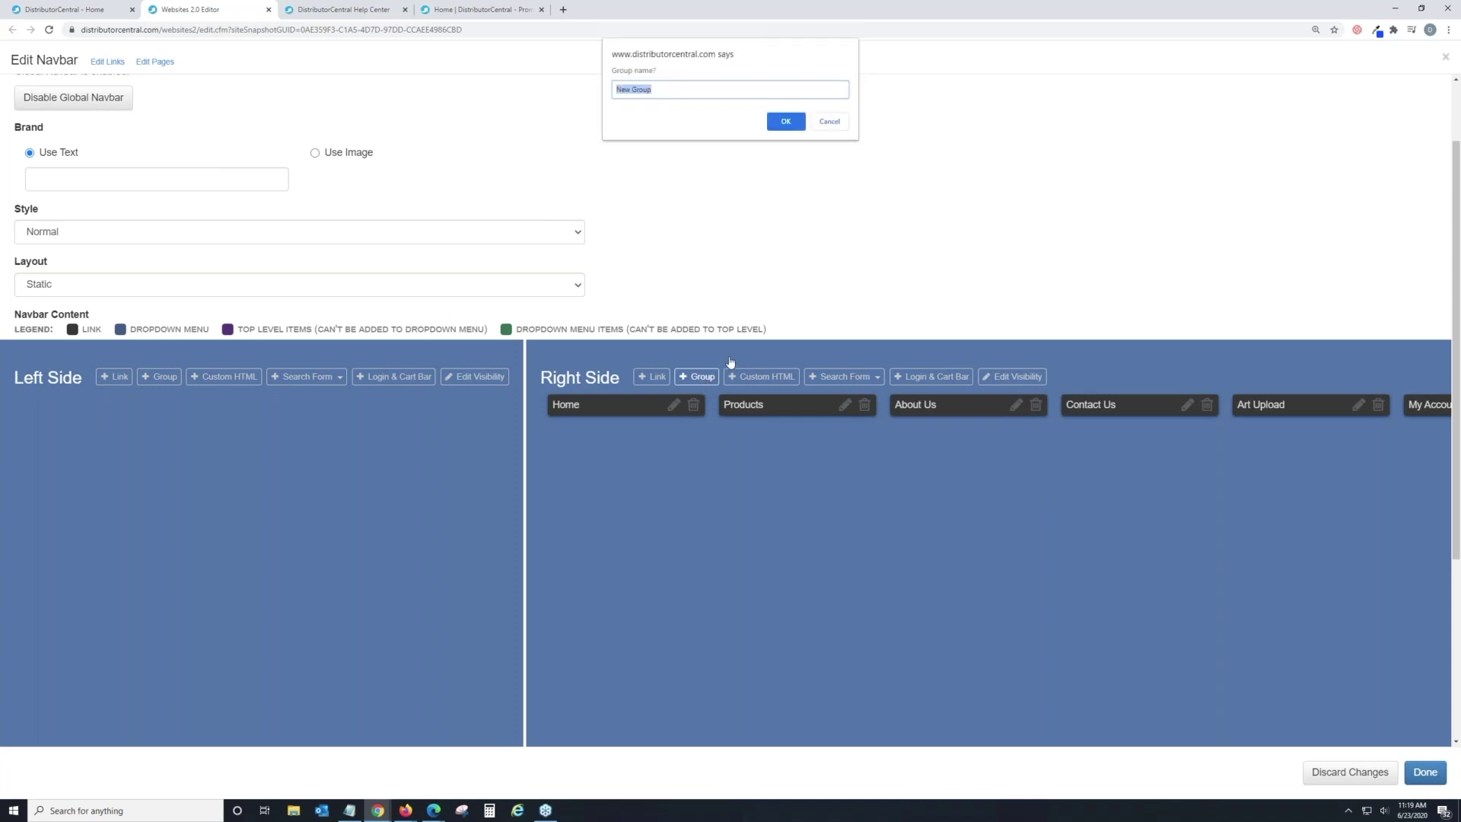
{"action": "type", "text": "Catalogs"}
{"action": "left_click", "coordinate": [785, 121]}
{"action": "scroll", "coordinate": [1202, 633], "scroll_direction": "down", "scroll_amount": 4}
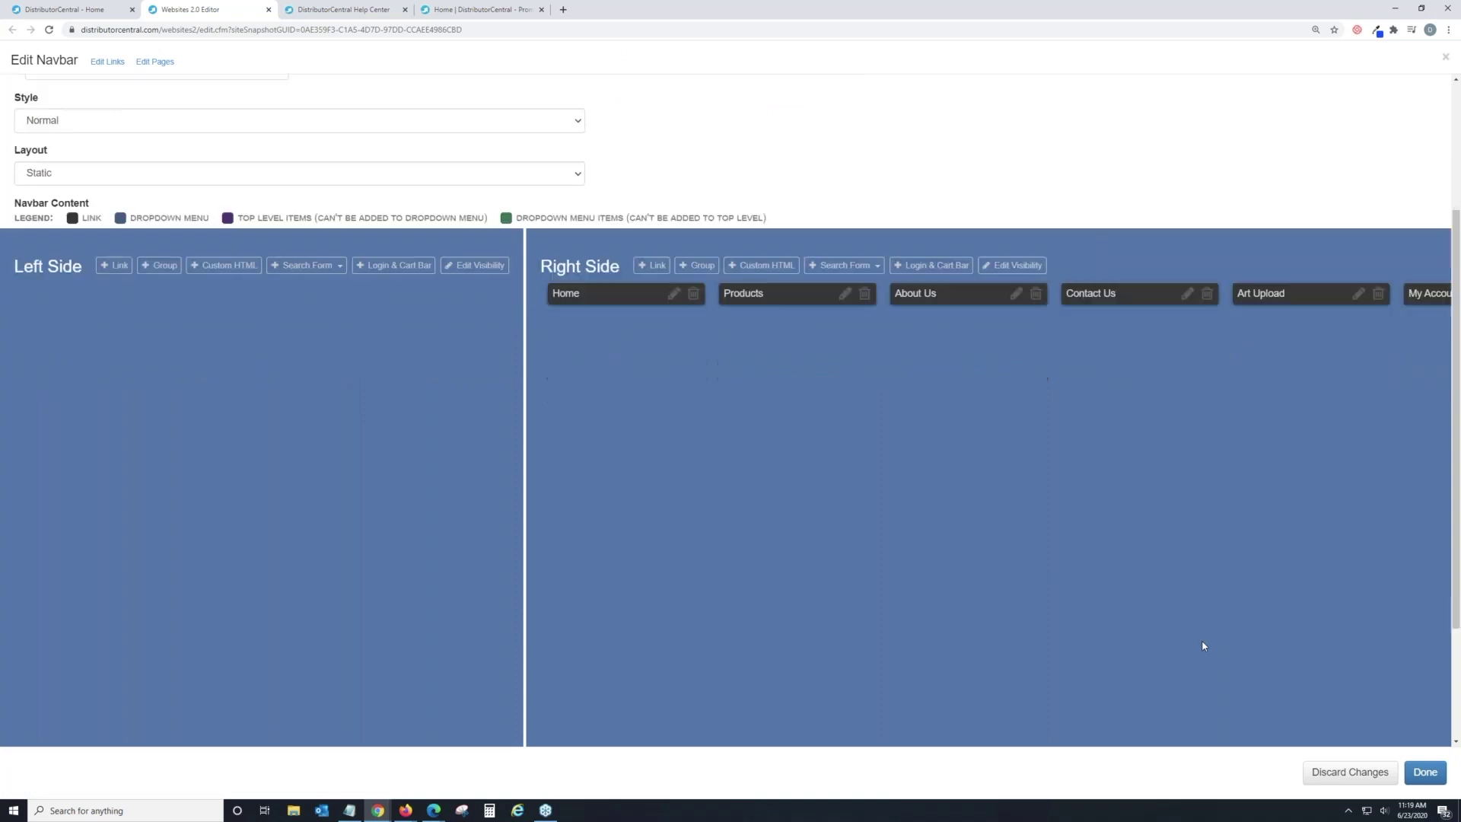
{"action": "left_click_drag", "start_coordinate": [1066, 743], "coordinate": [1383, 749]}
{"action": "left_click_drag", "start_coordinate": [1357, 114], "coordinate": [463, 122]}
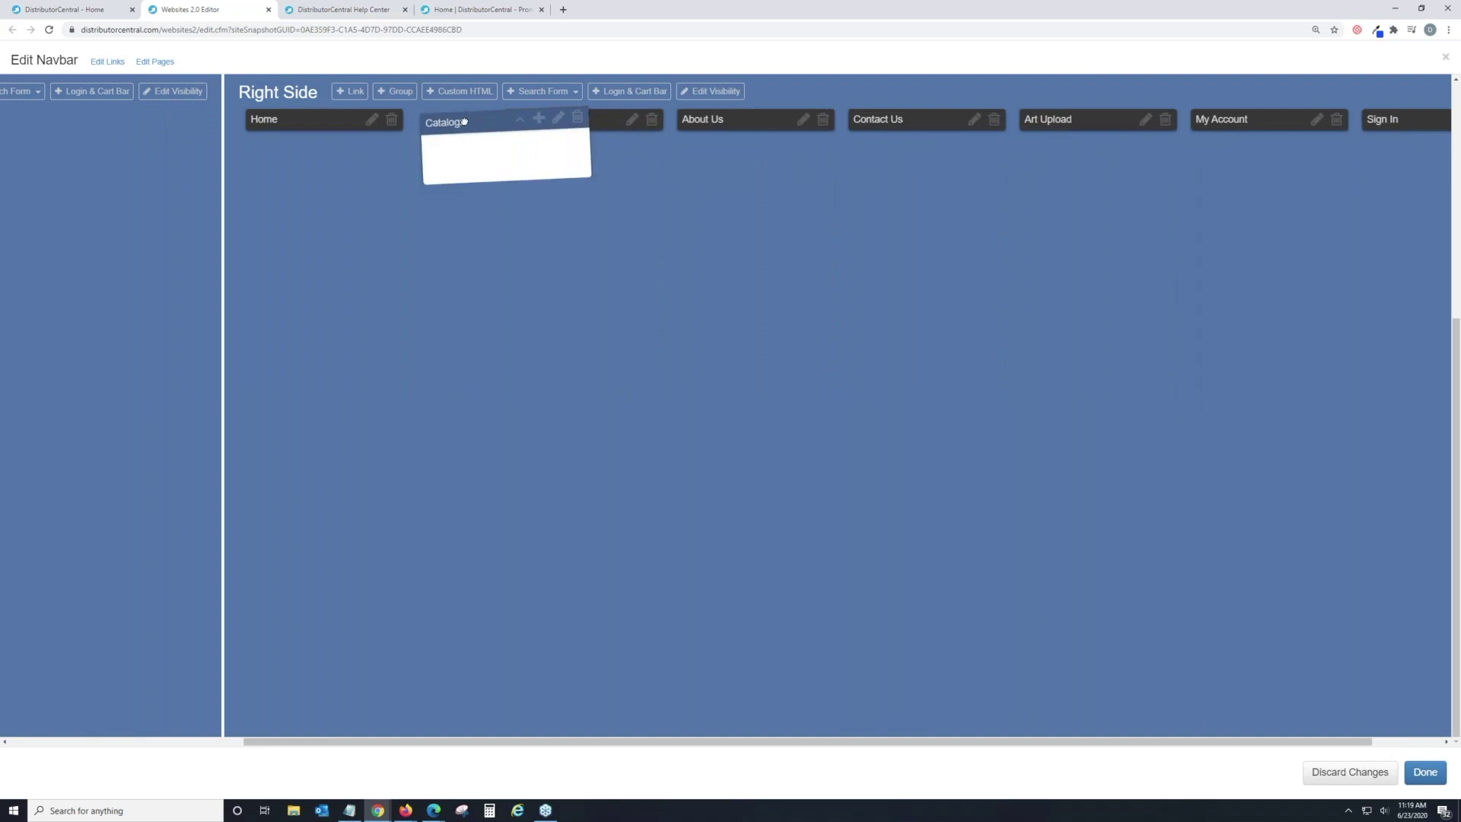
{"action": "left_click", "coordinate": [746, 120]}
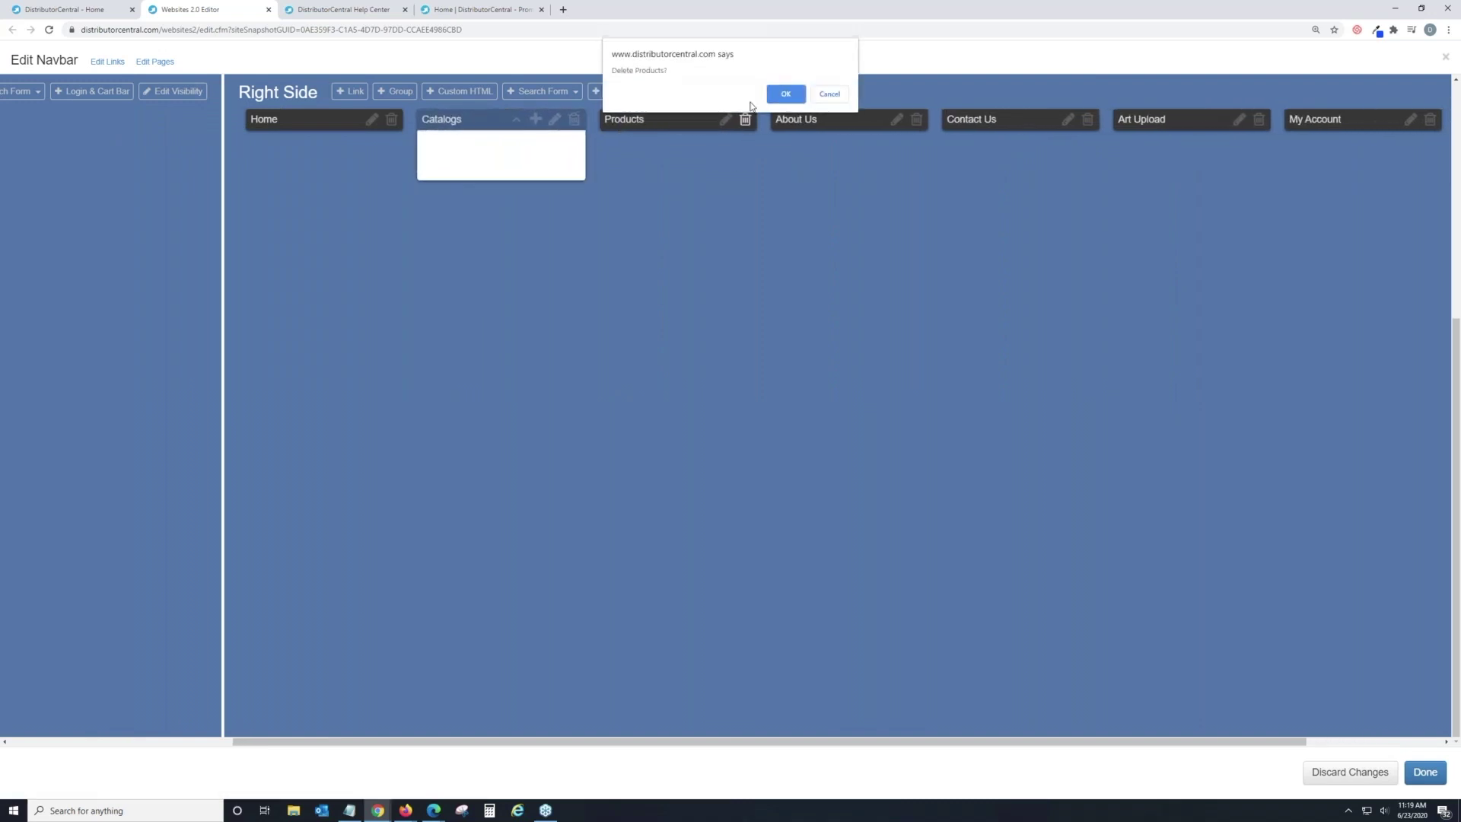
{"action": "left_click", "coordinate": [788, 91]}
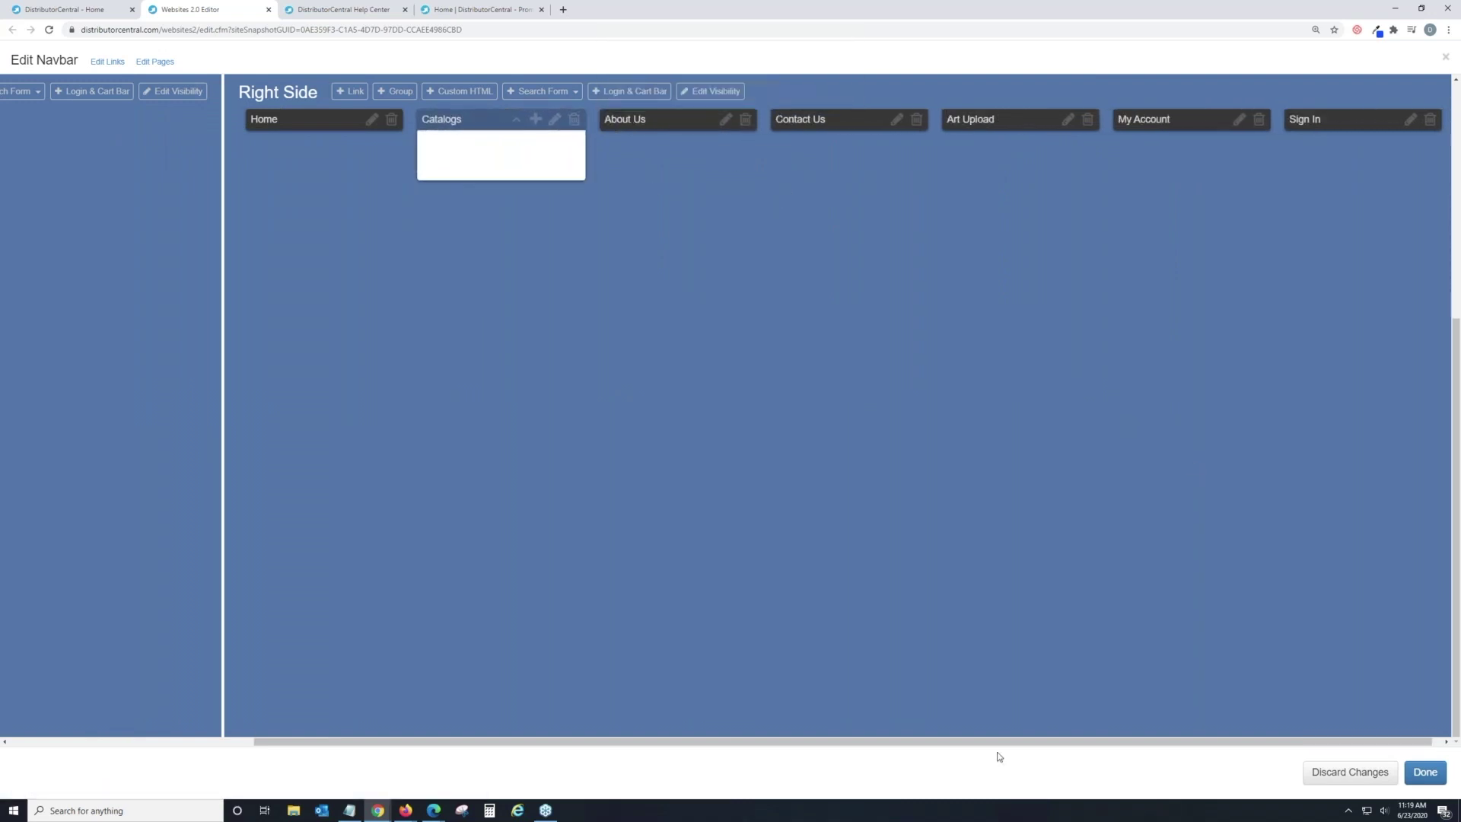
Step: Add the All Writing Tools and Athletic Wear links to the Catalogs group
{"action": "left_click_drag", "start_coordinate": [988, 744], "coordinate": [636, 766]}
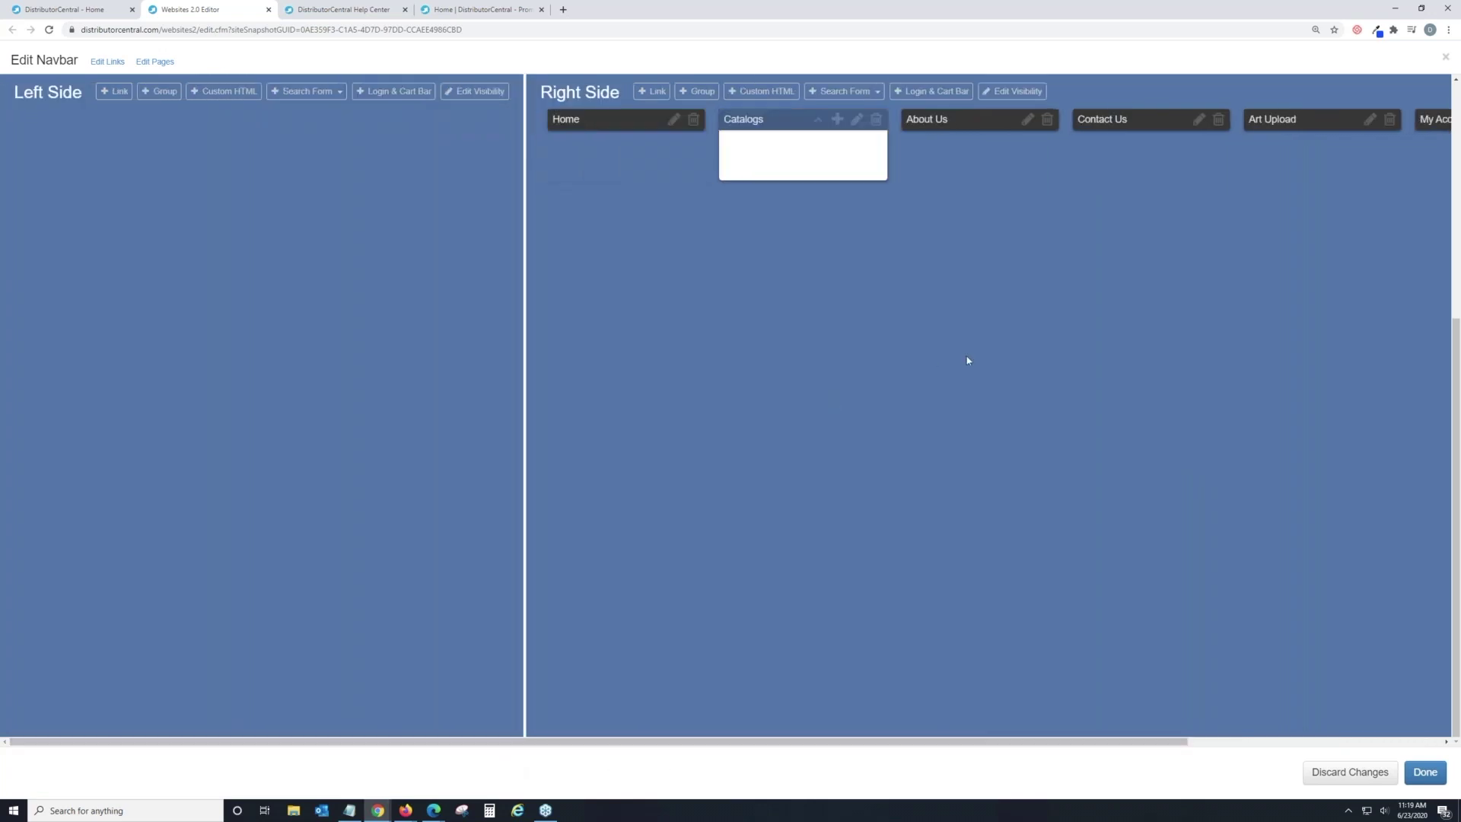
{"action": "scroll", "coordinate": [967, 360], "scroll_direction": "up", "scroll_amount": 5}
{"action": "scroll", "coordinate": [967, 360], "scroll_direction": "down", "scroll_amount": 1}
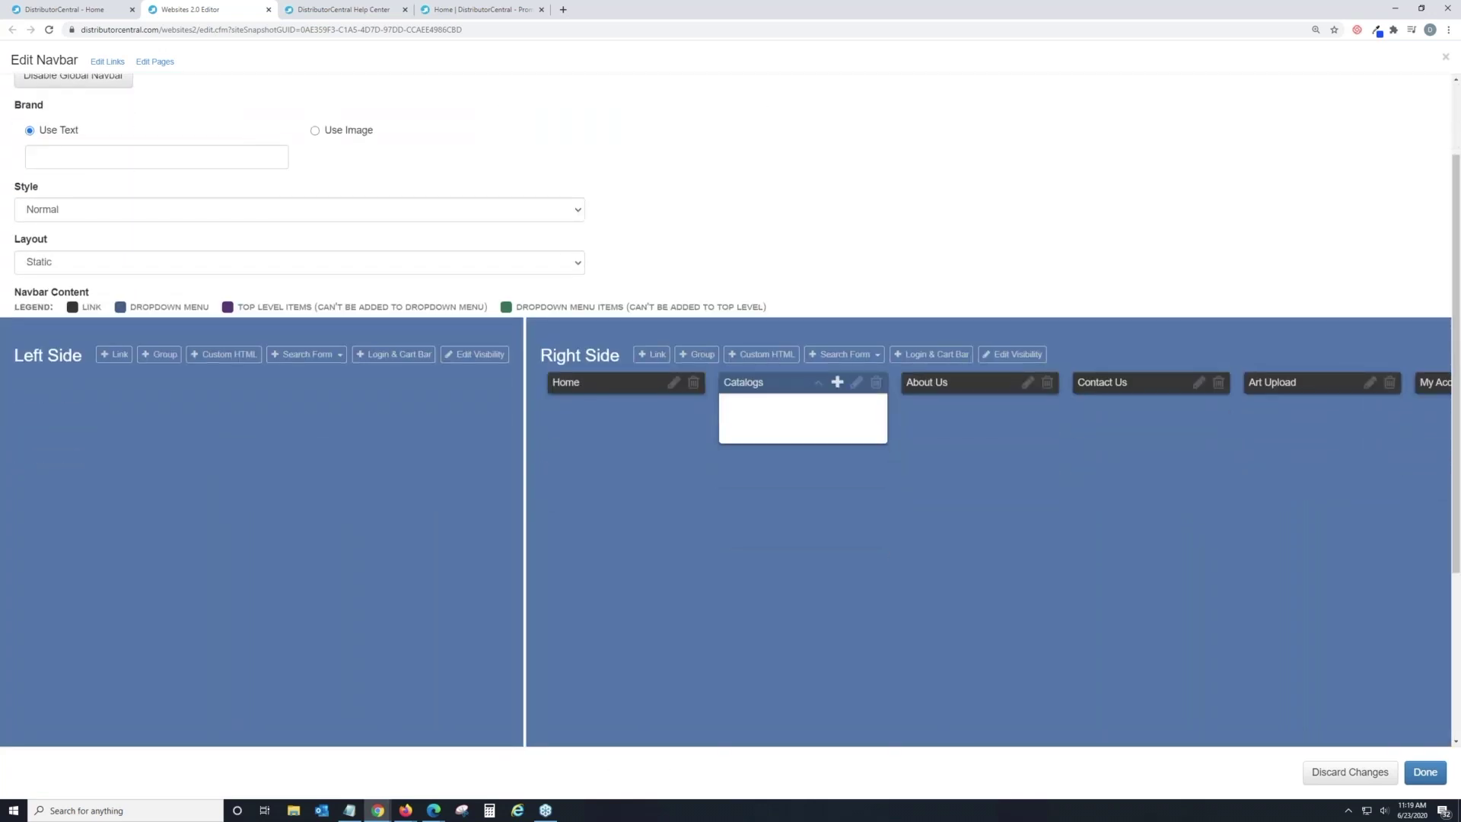
{"action": "left_click", "coordinate": [837, 382]}
{"action": "left_click", "coordinate": [841, 407]}
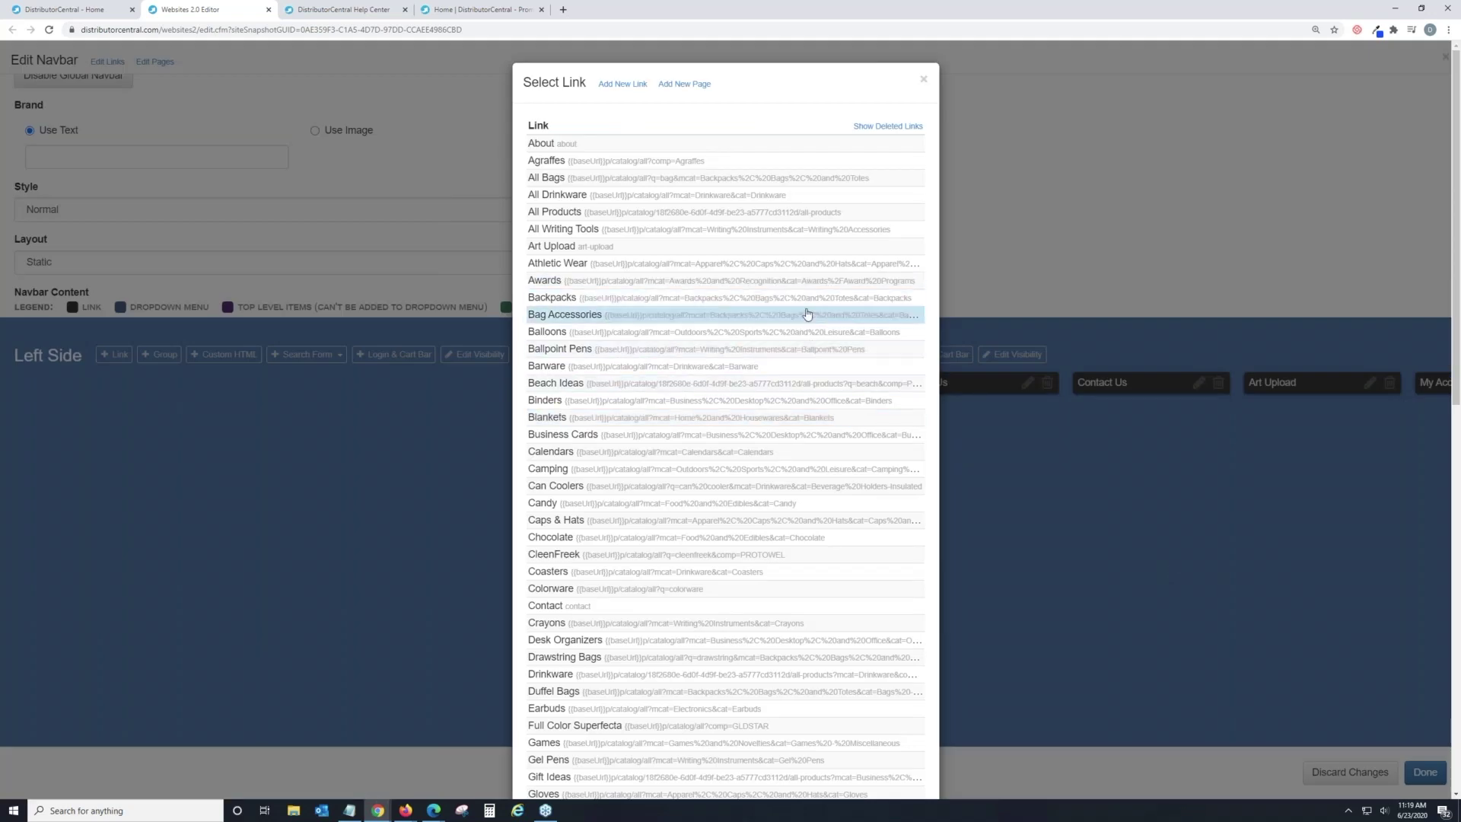
{"action": "left_click", "coordinate": [720, 228]}
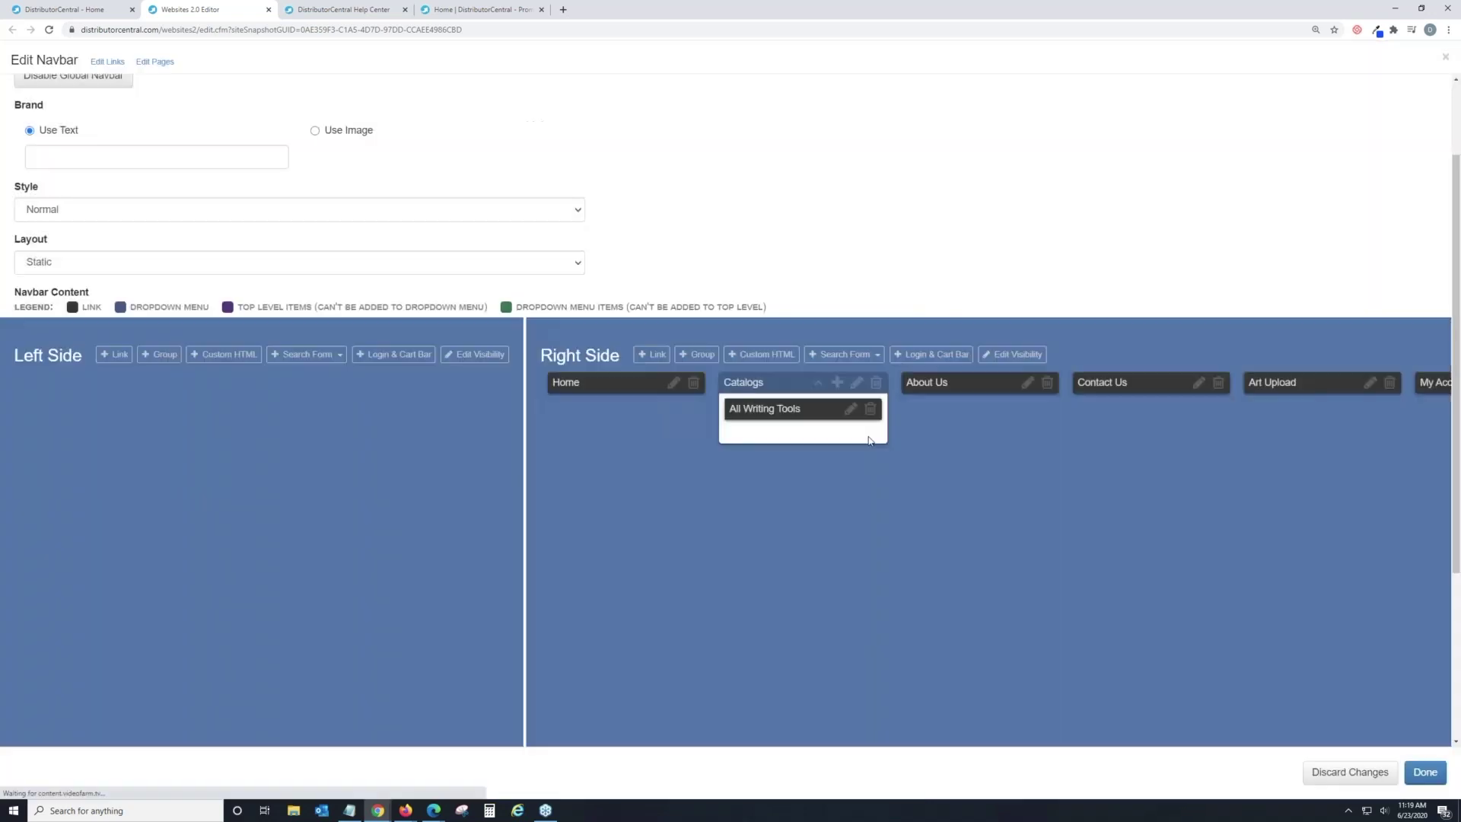
{"action": "left_click", "coordinate": [837, 382]}
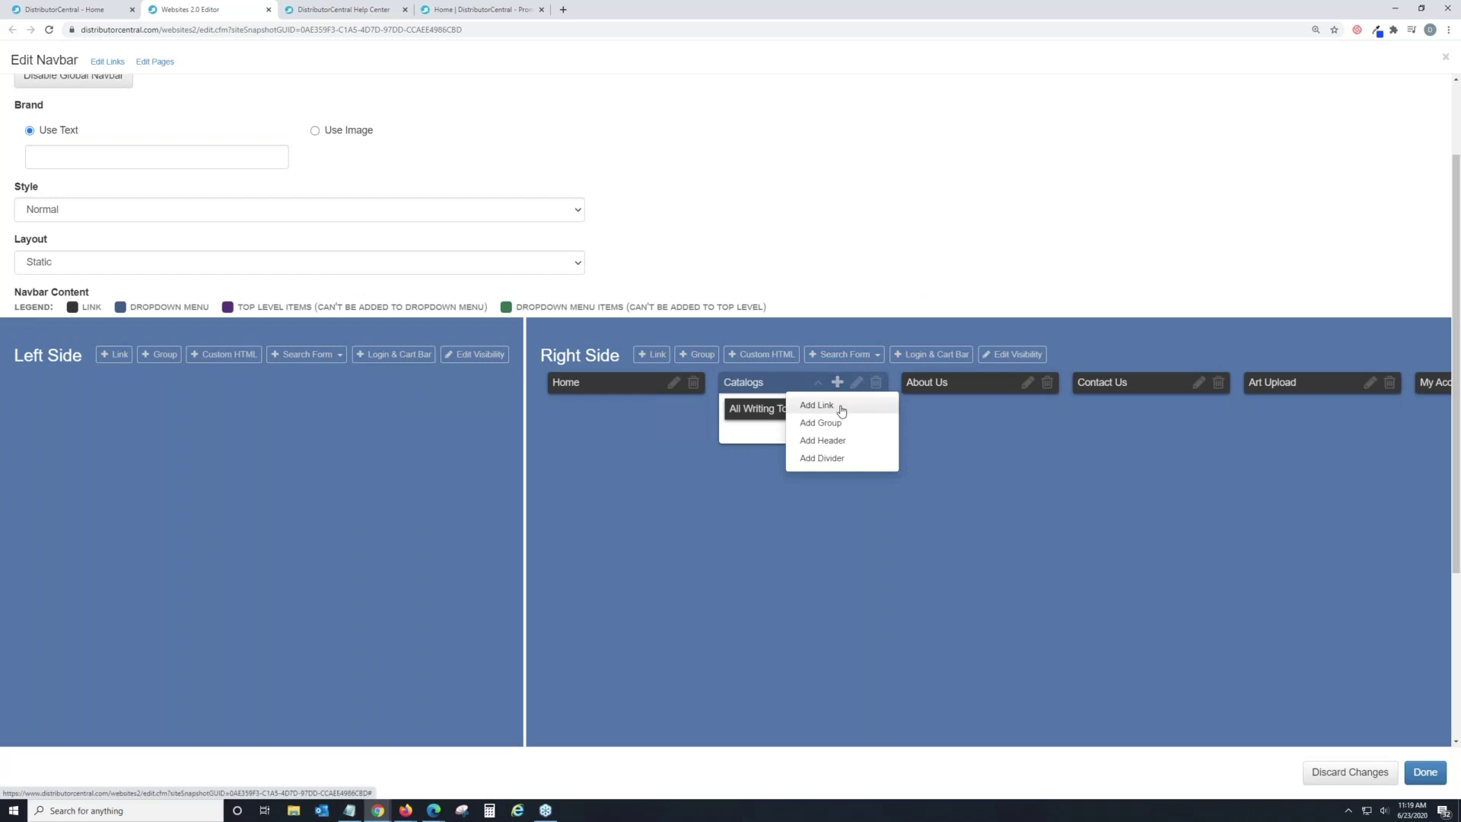
{"action": "left_click", "coordinate": [841, 407]}
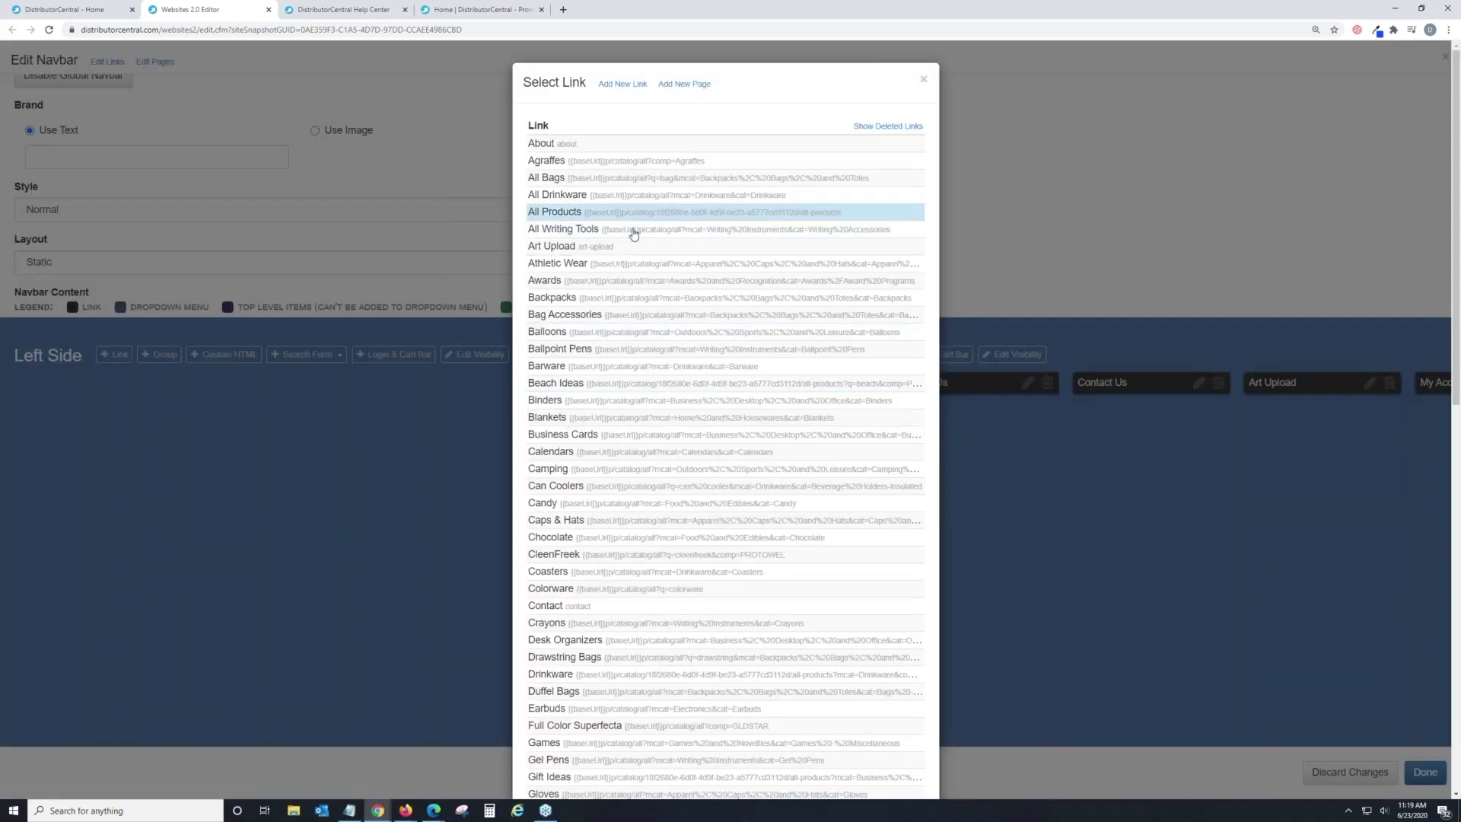
{"action": "left_click", "coordinate": [635, 262]}
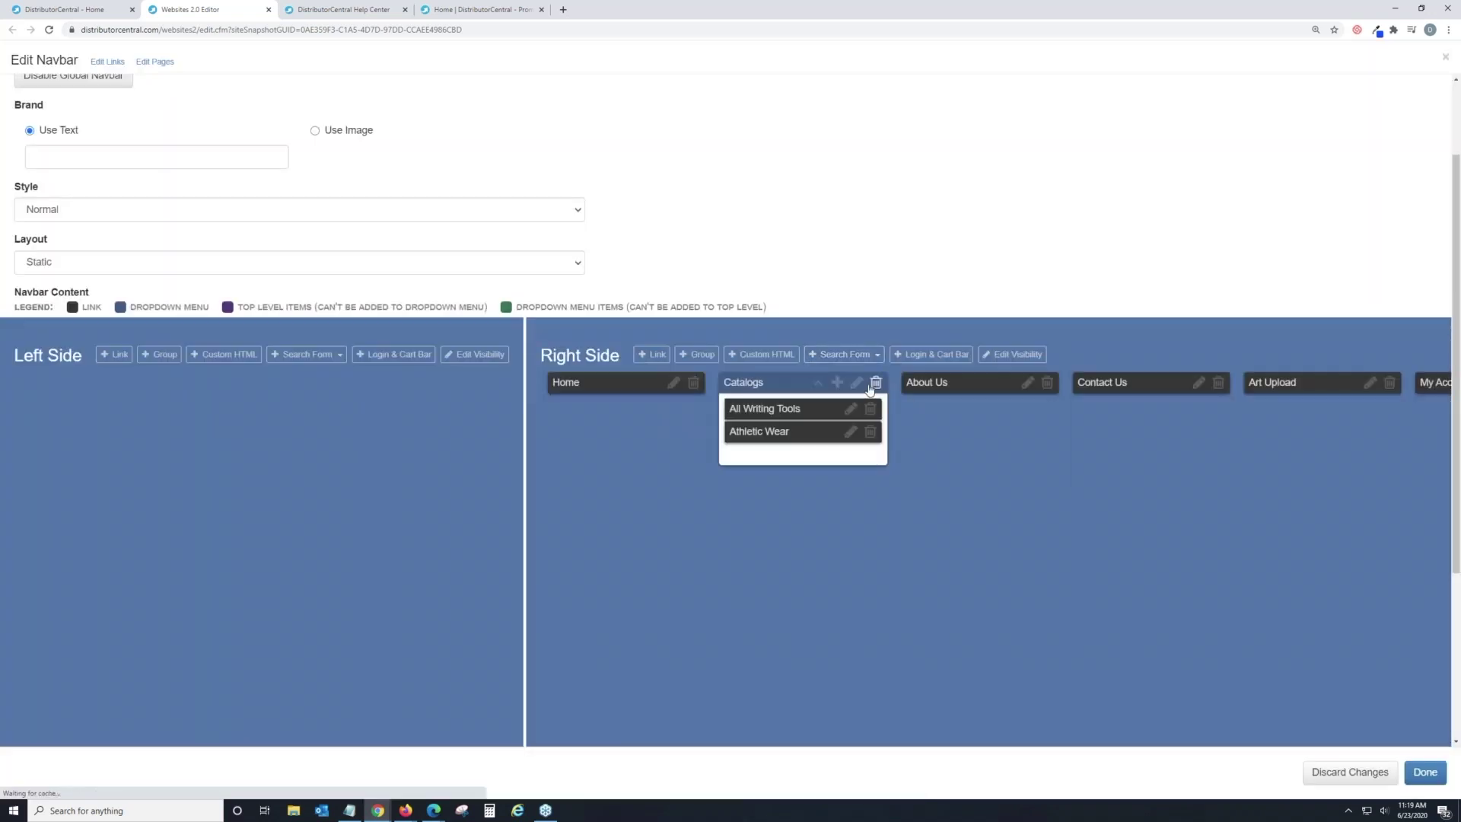
Step: Add the Backpacks link to the Catalogs group and finish editing the navbar
{"action": "left_click", "coordinate": [837, 382]}
{"action": "left_click", "coordinate": [818, 406]}
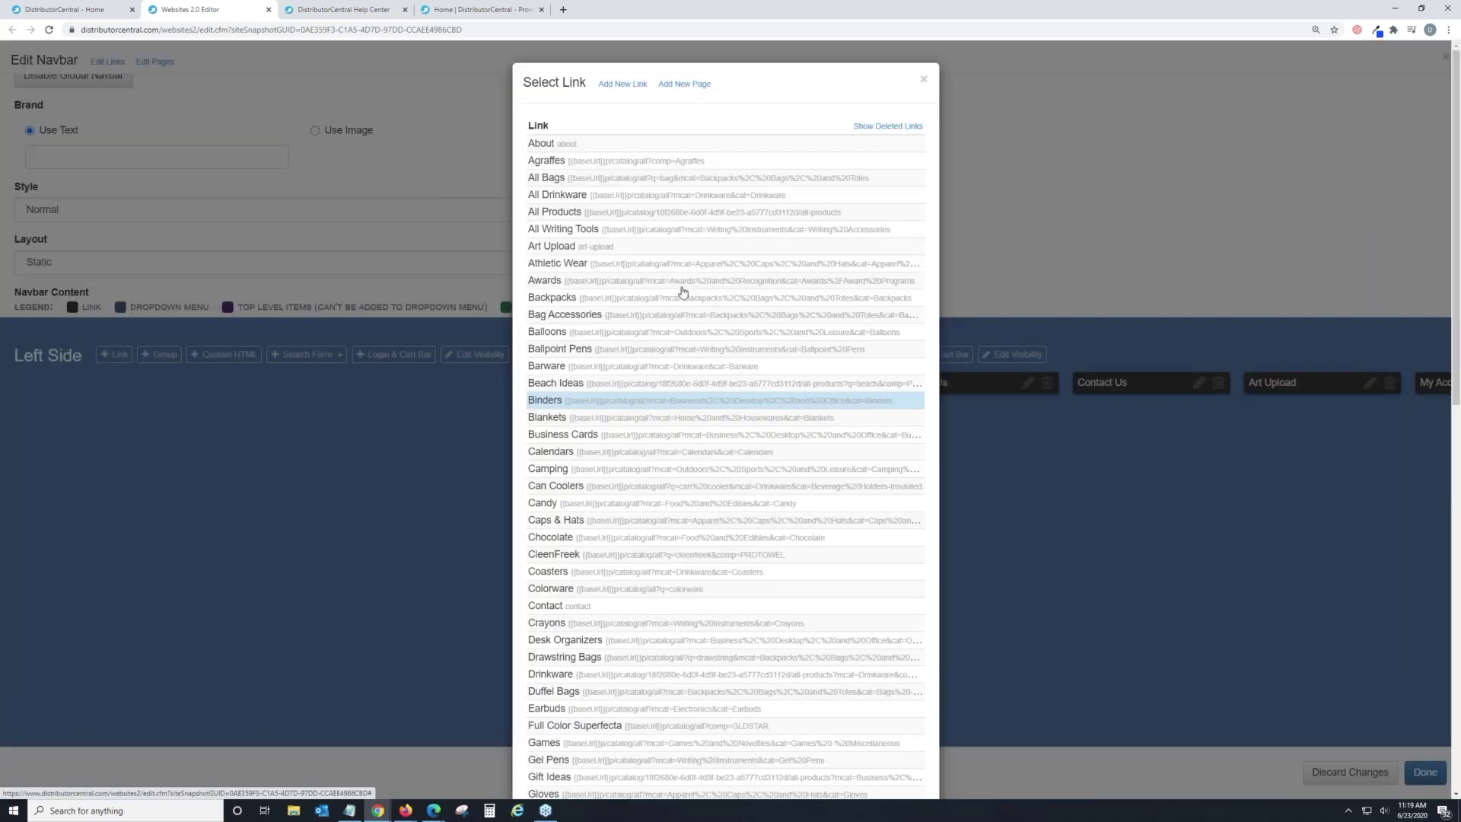
{"action": "left_click", "coordinate": [587, 302]}
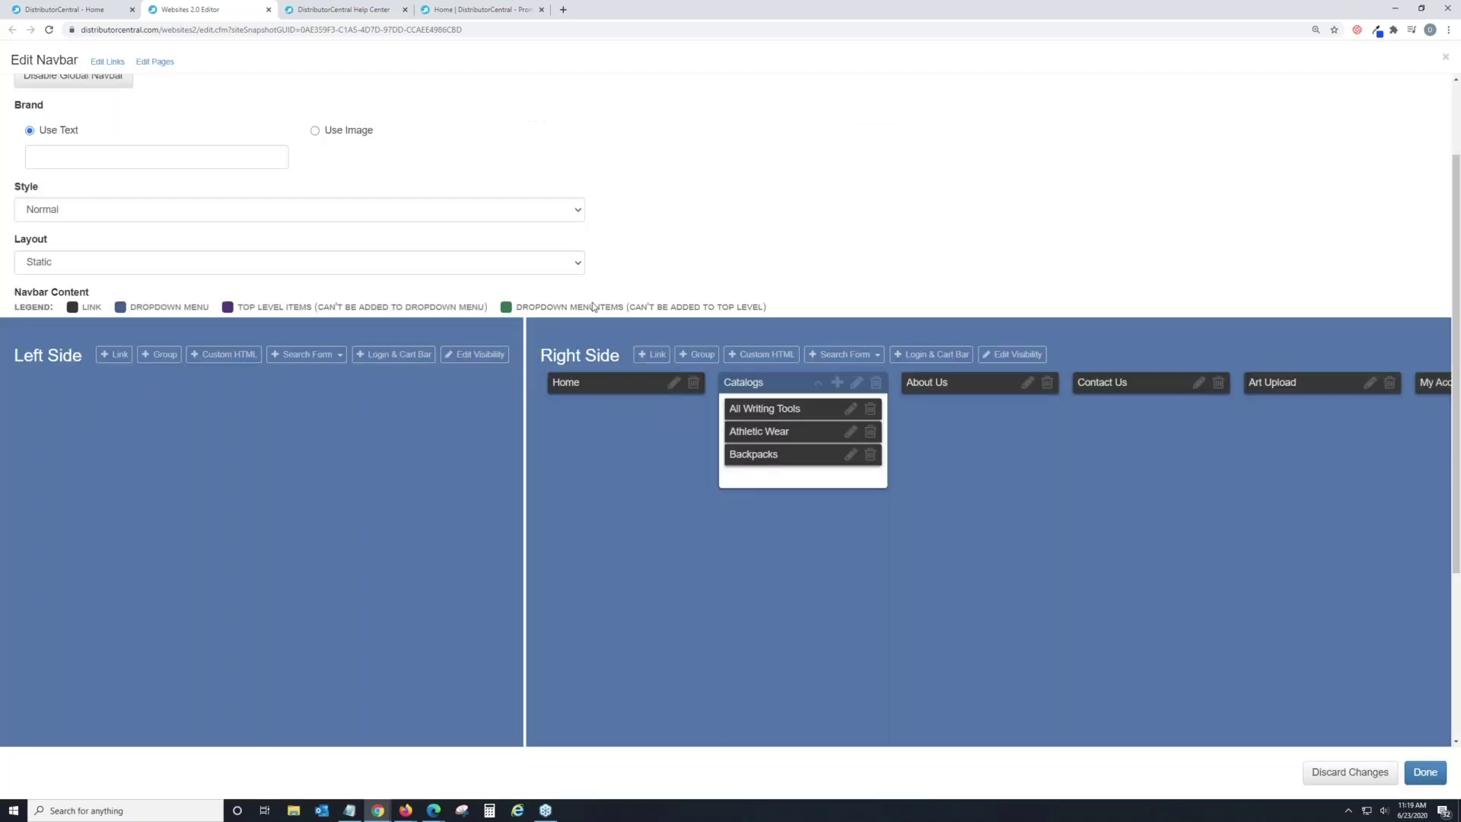
{"action": "left_click", "coordinate": [1426, 772]}
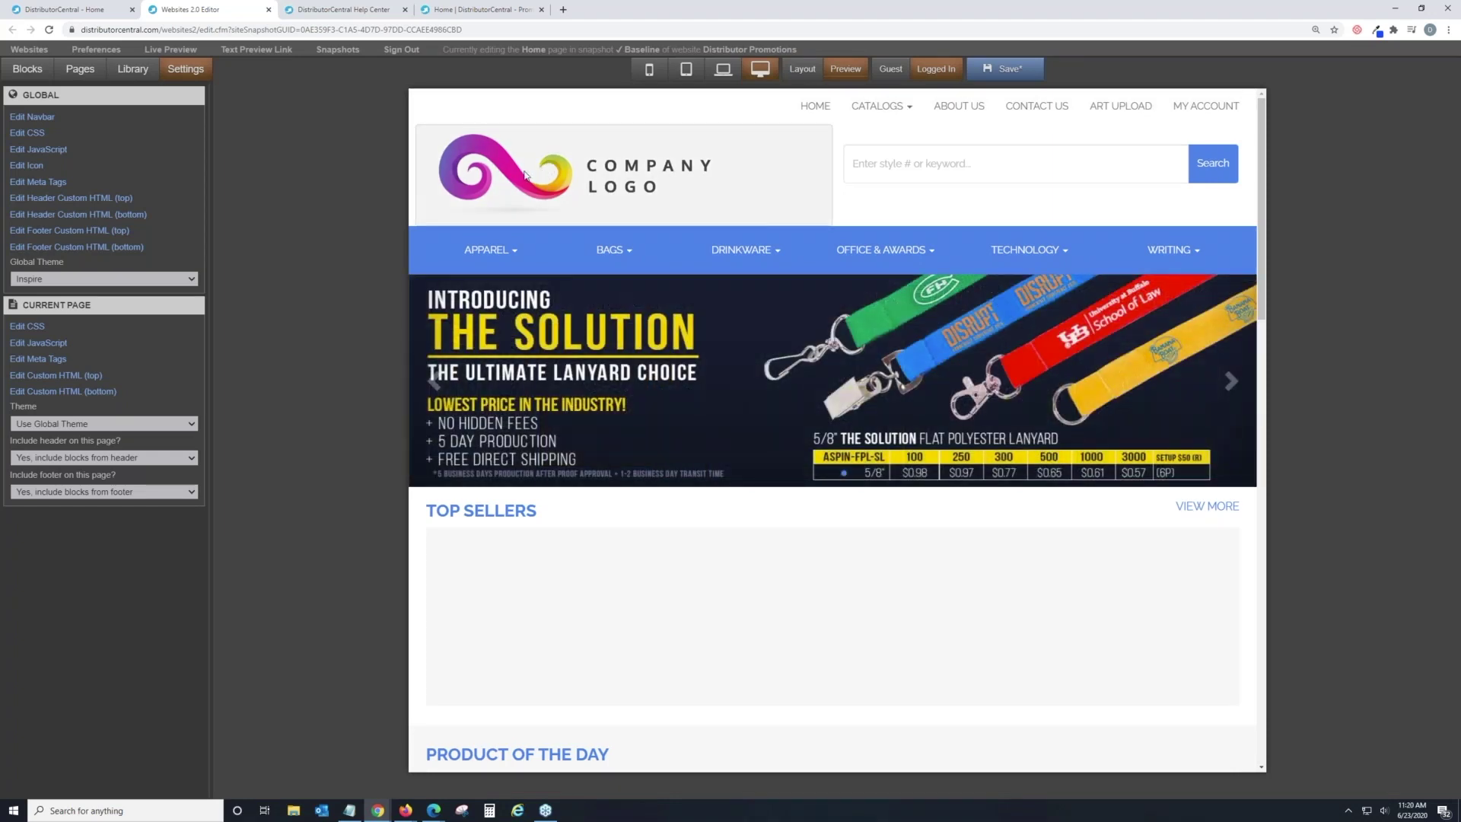
Step: Open the image library for the header's company logo Picture block
{"action": "left_click", "coordinate": [38, 74]}
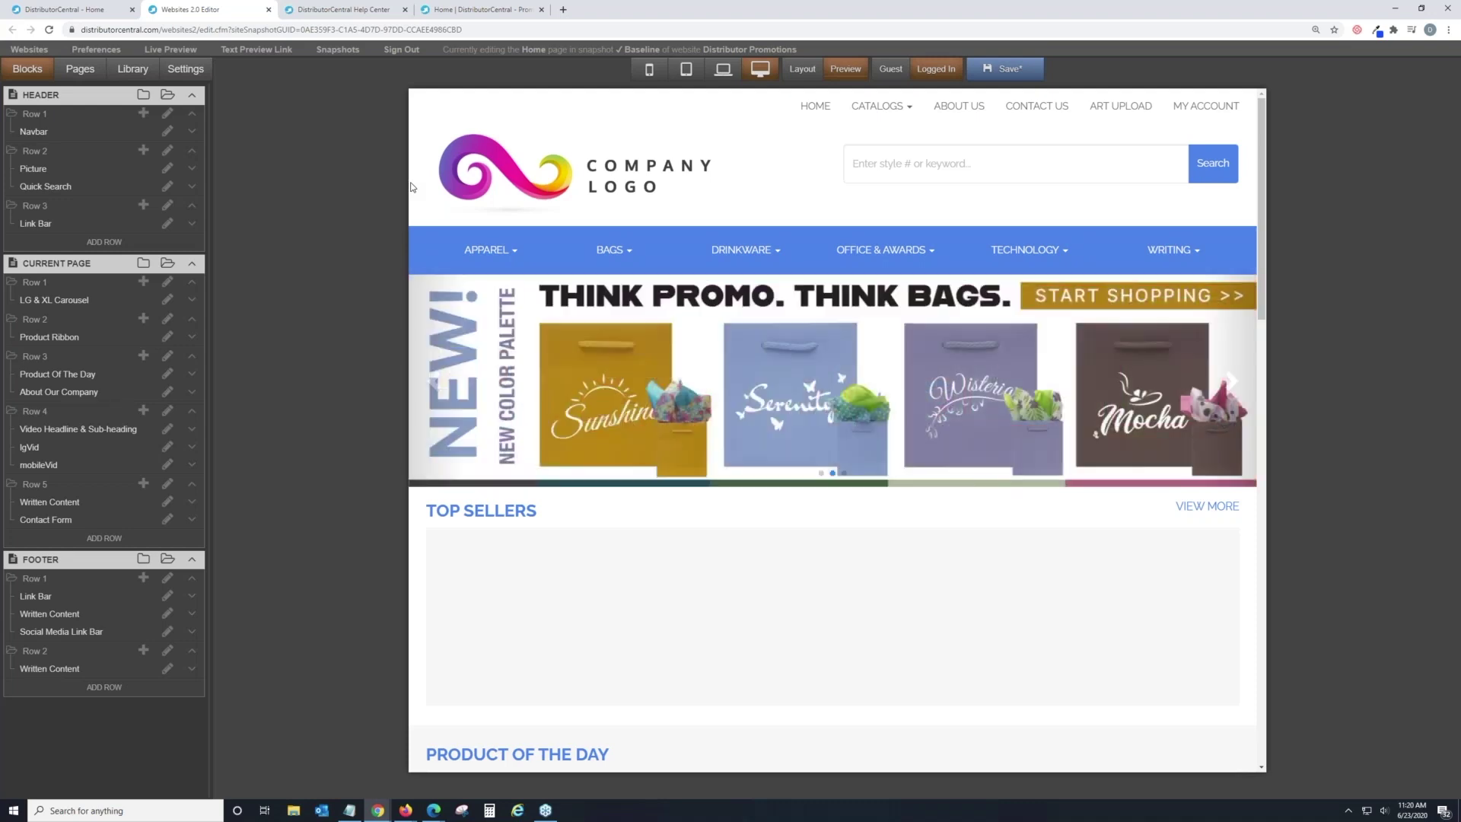
{"action": "left_click", "coordinate": [602, 146]}
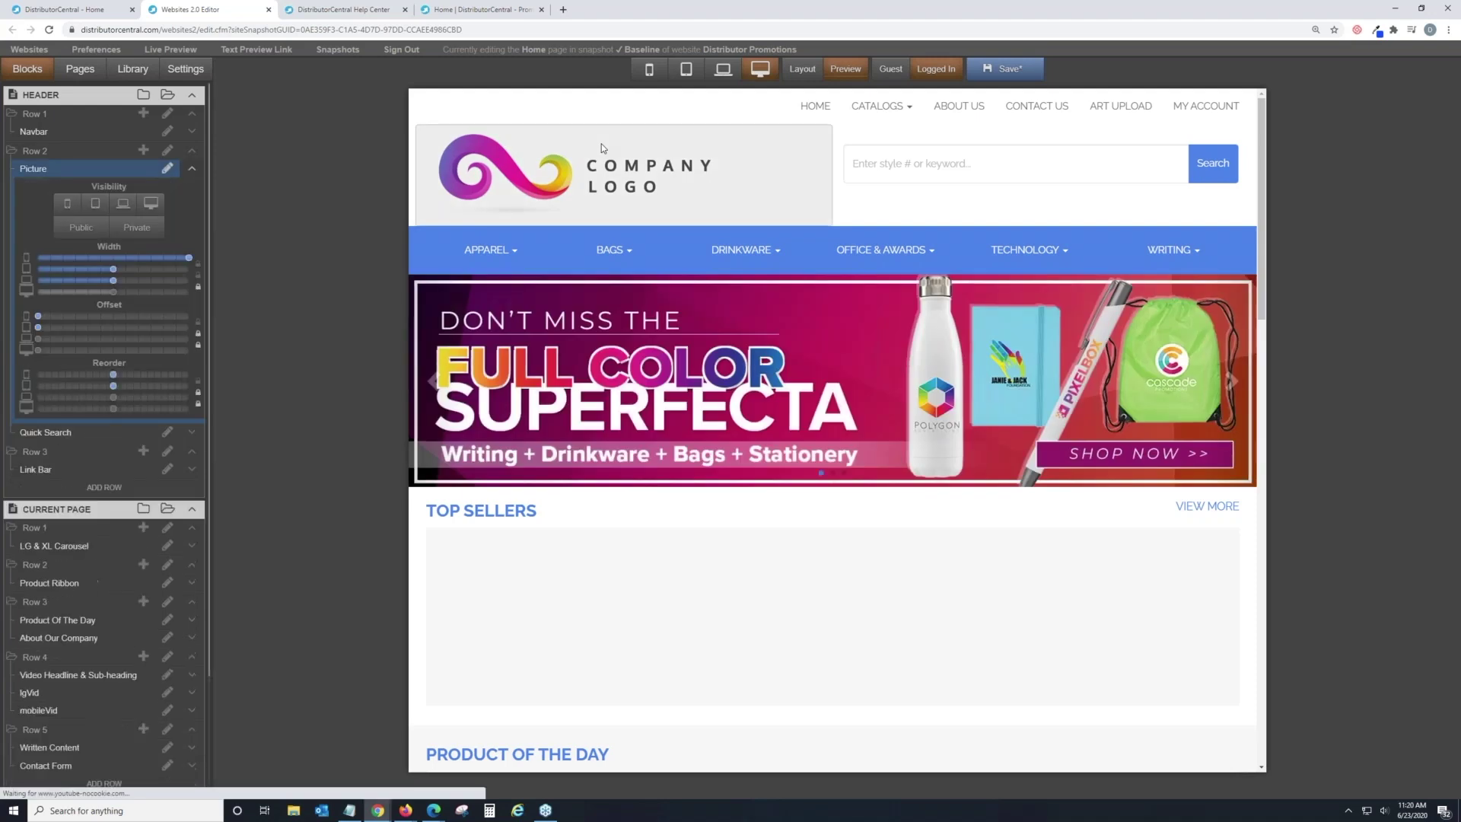
{"action": "left_click", "coordinate": [602, 147]}
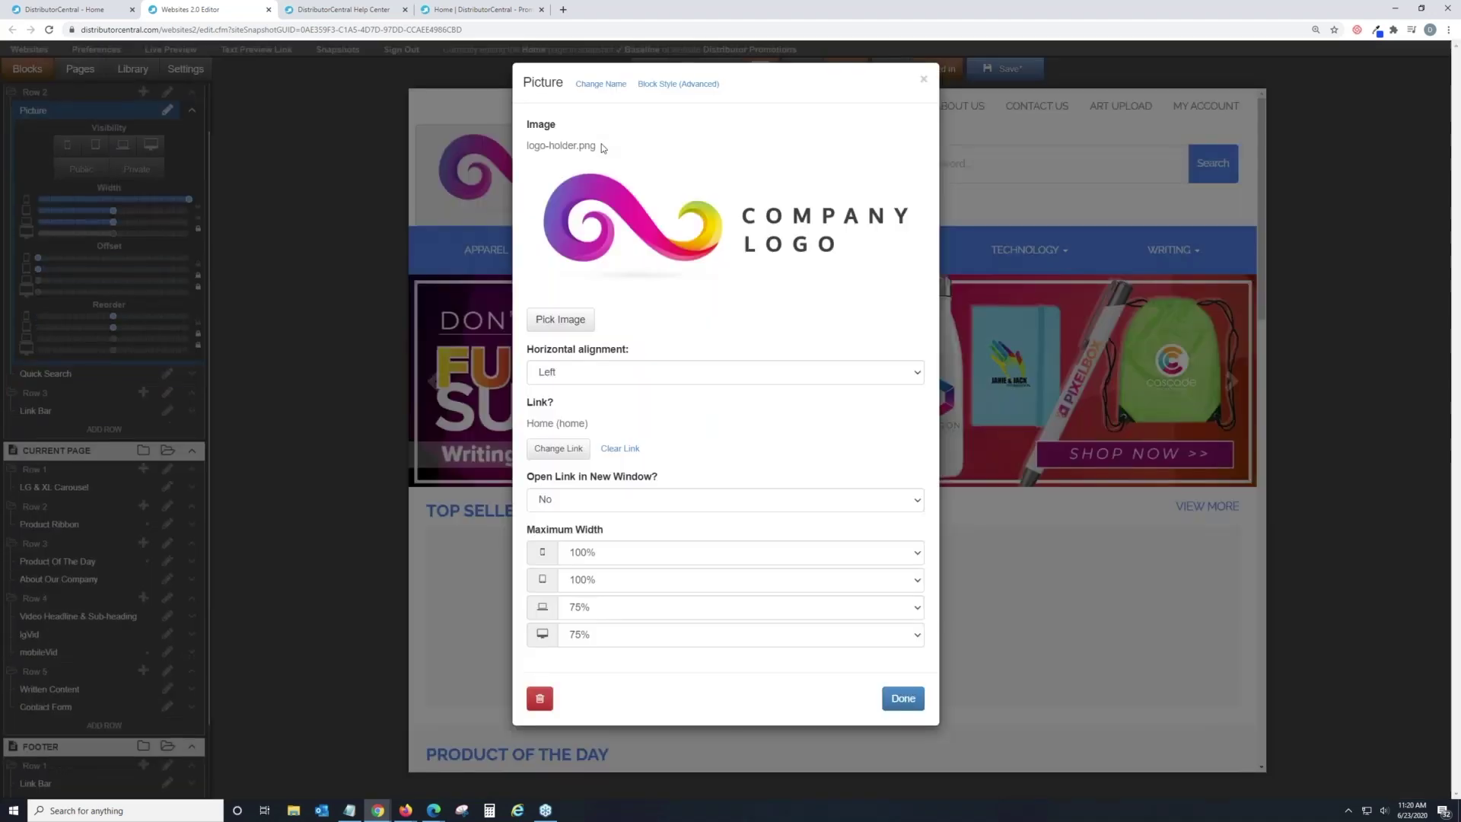
{"action": "left_click", "coordinate": [580, 322]}
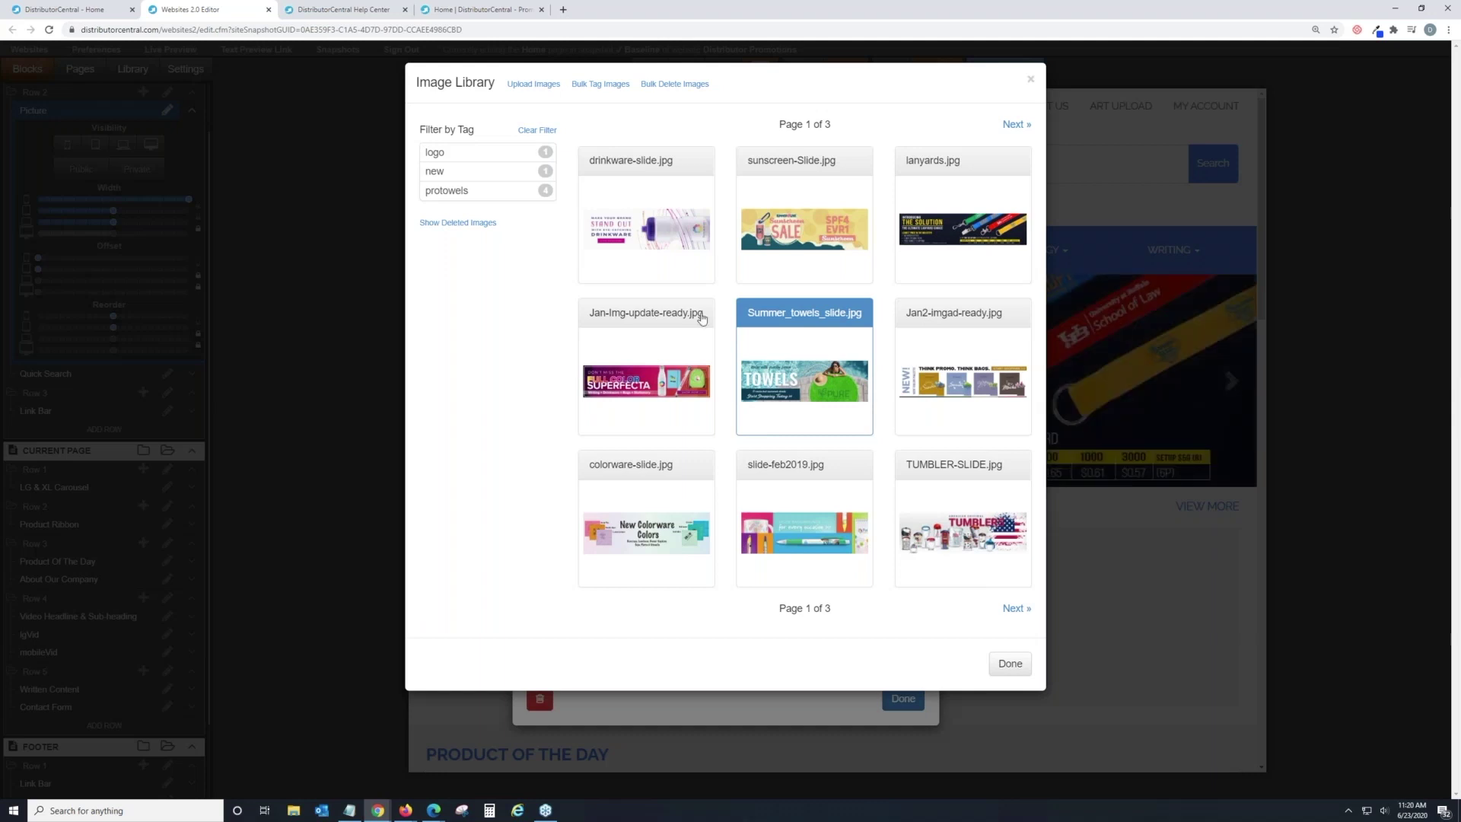
Step: Upload the PNG image from the desktop's Website Graphics folder to the image library
{"action": "left_click", "coordinate": [534, 84]}
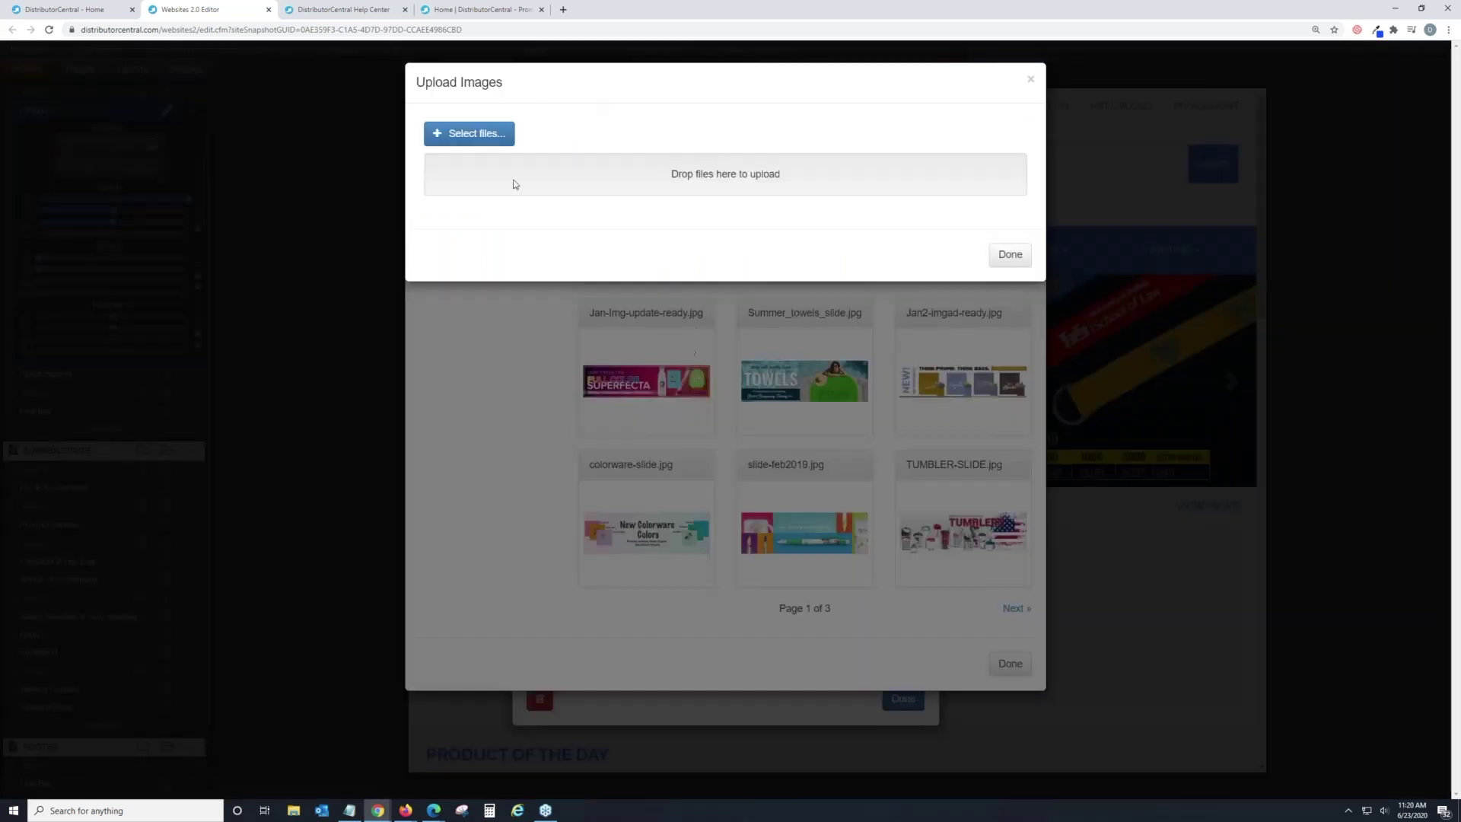
{"action": "left_click", "coordinate": [481, 135]}
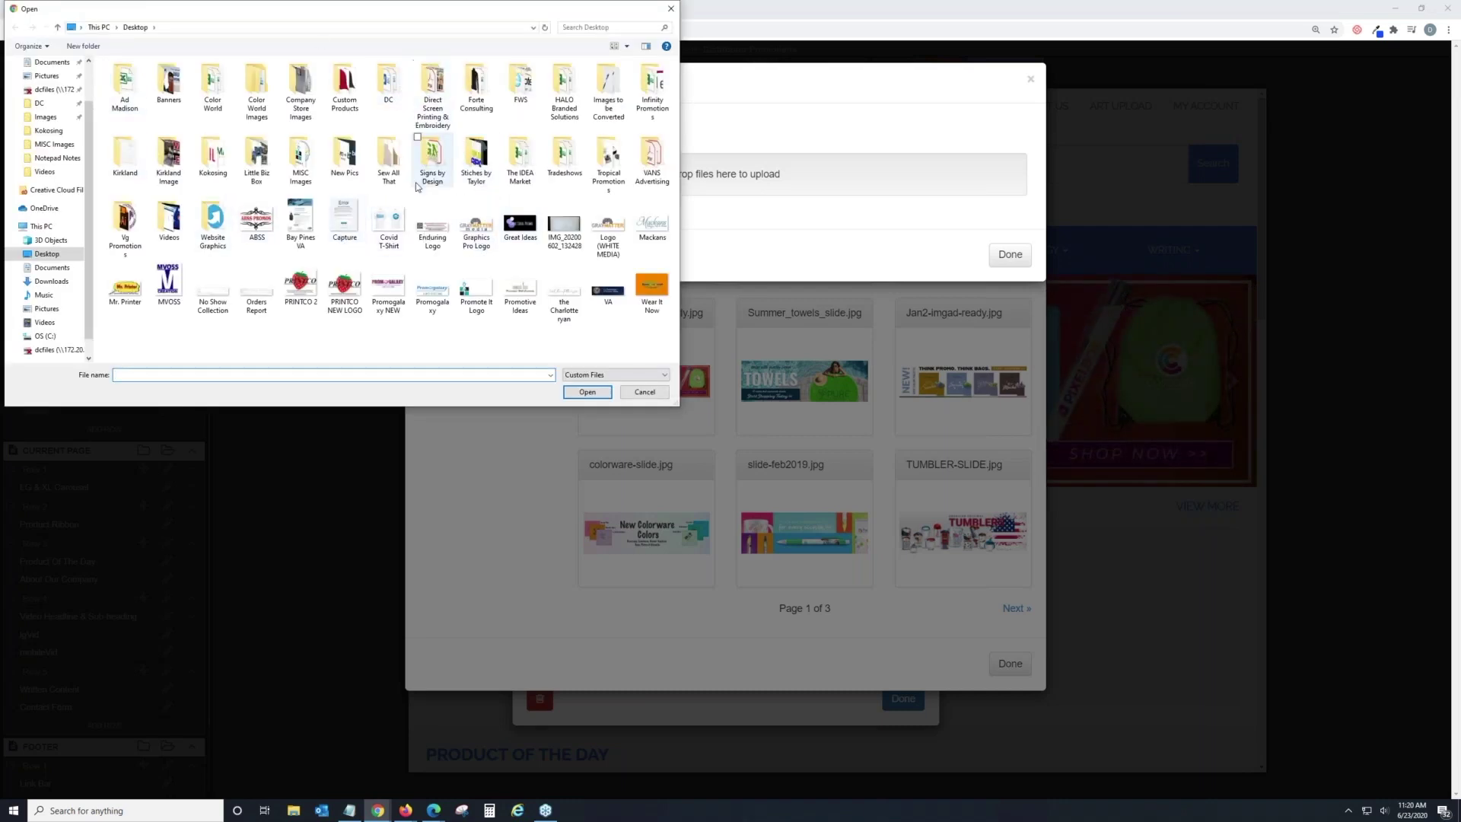
{"action": "double_click", "coordinate": [207, 228]}
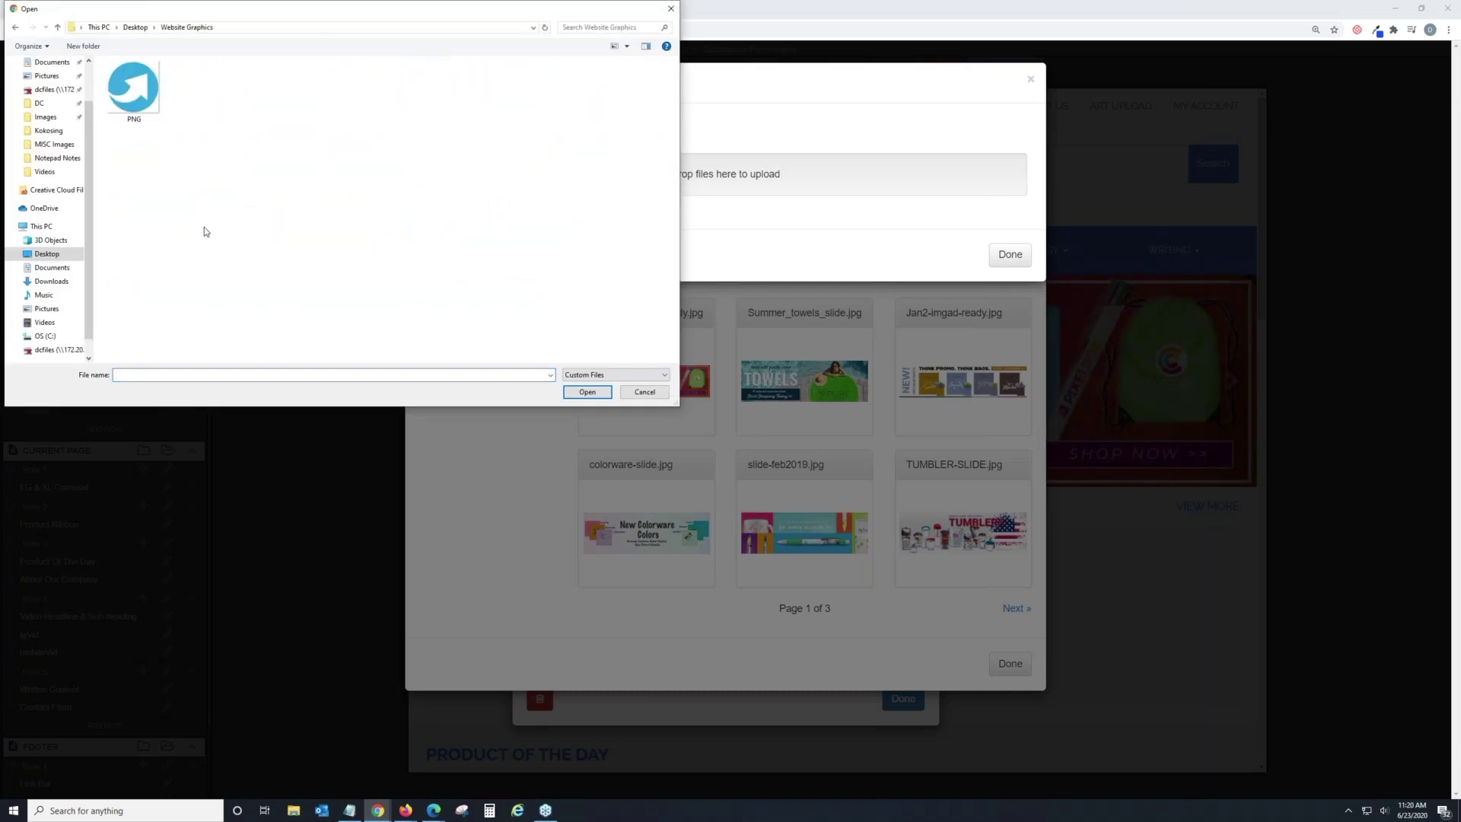
{"action": "left_click", "coordinate": [148, 96]}
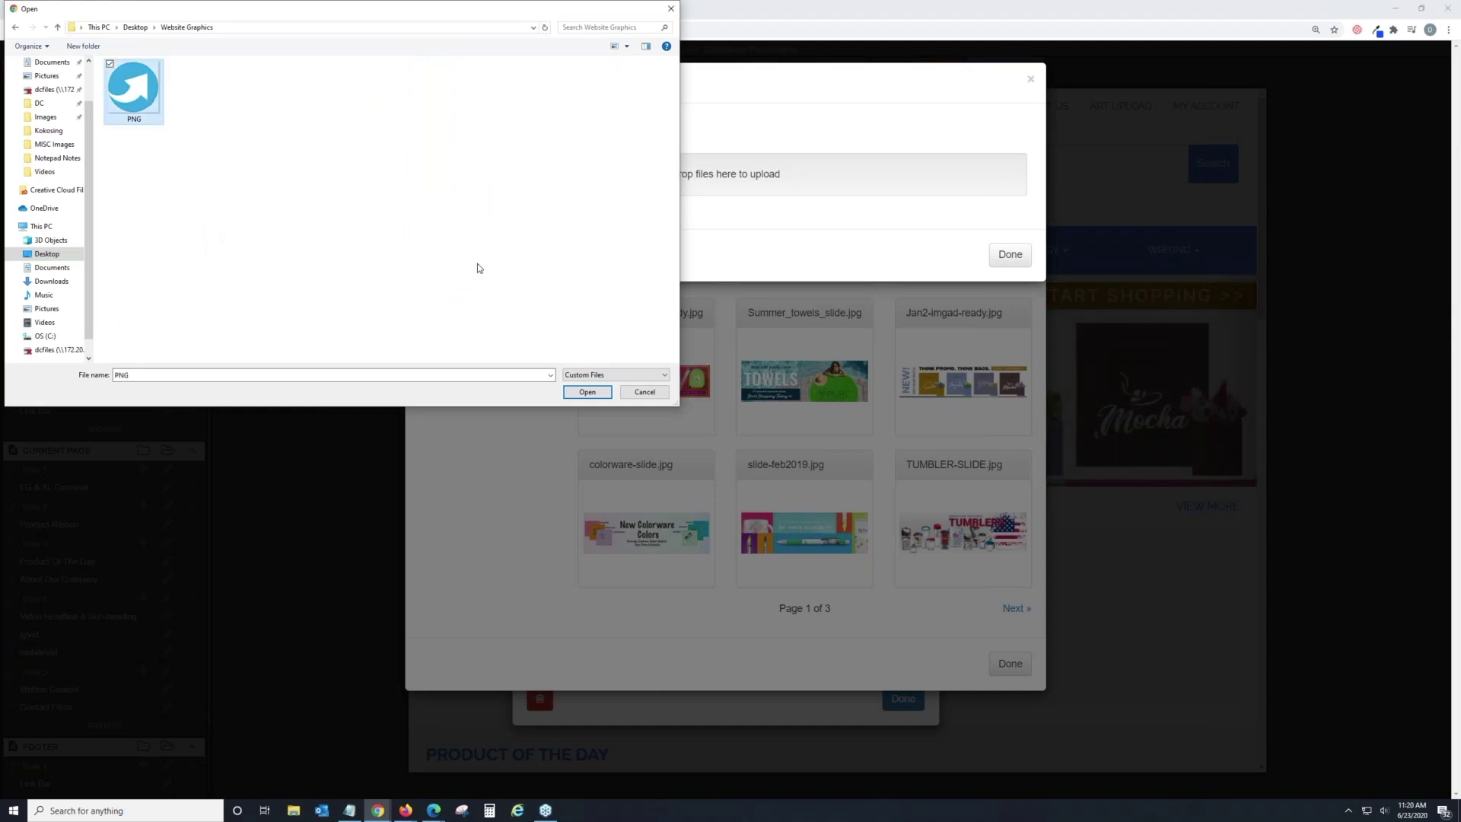
{"action": "left_click", "coordinate": [586, 392]}
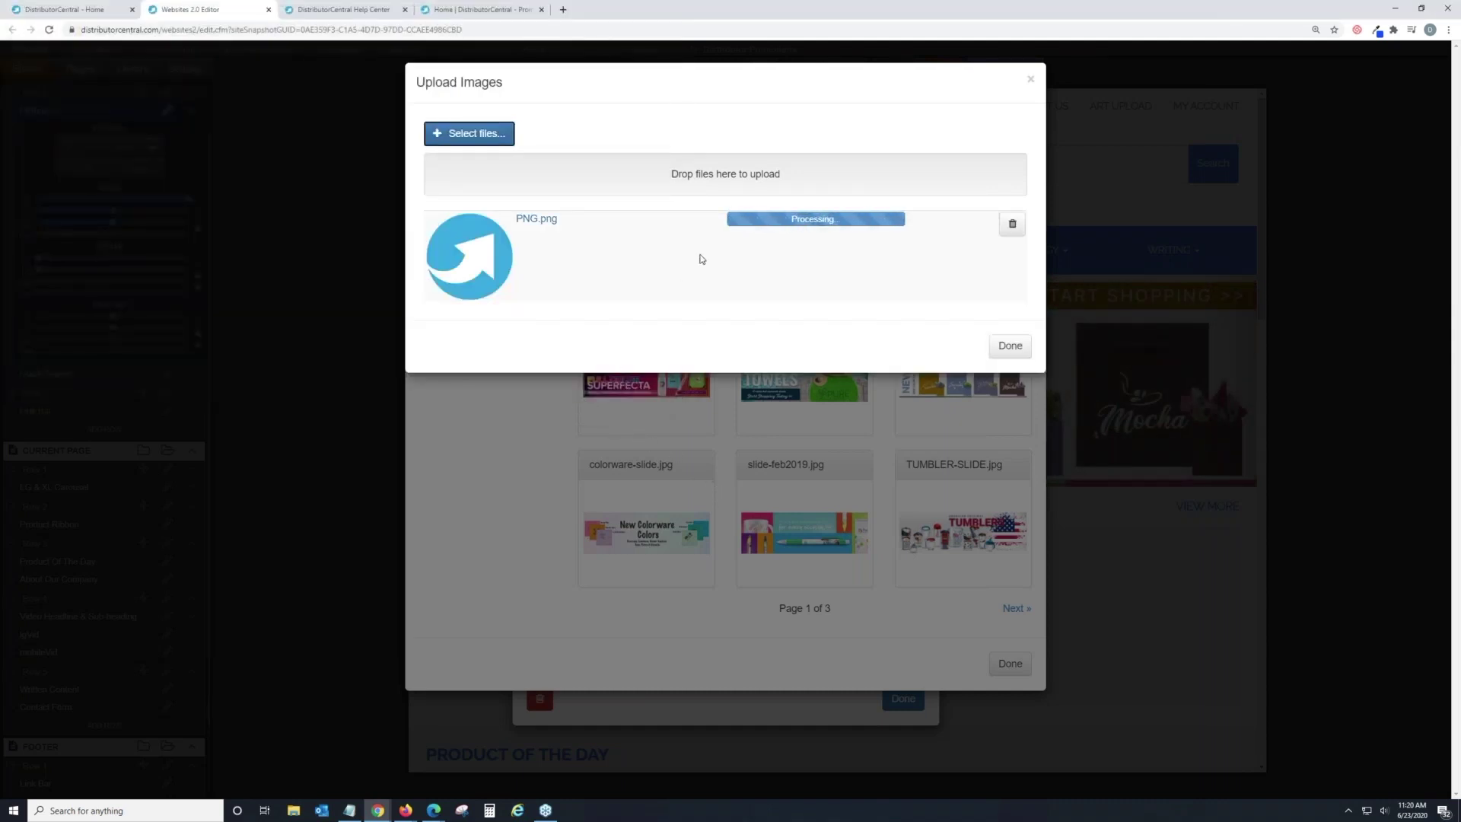
{"action": "left_click", "coordinate": [1011, 332]}
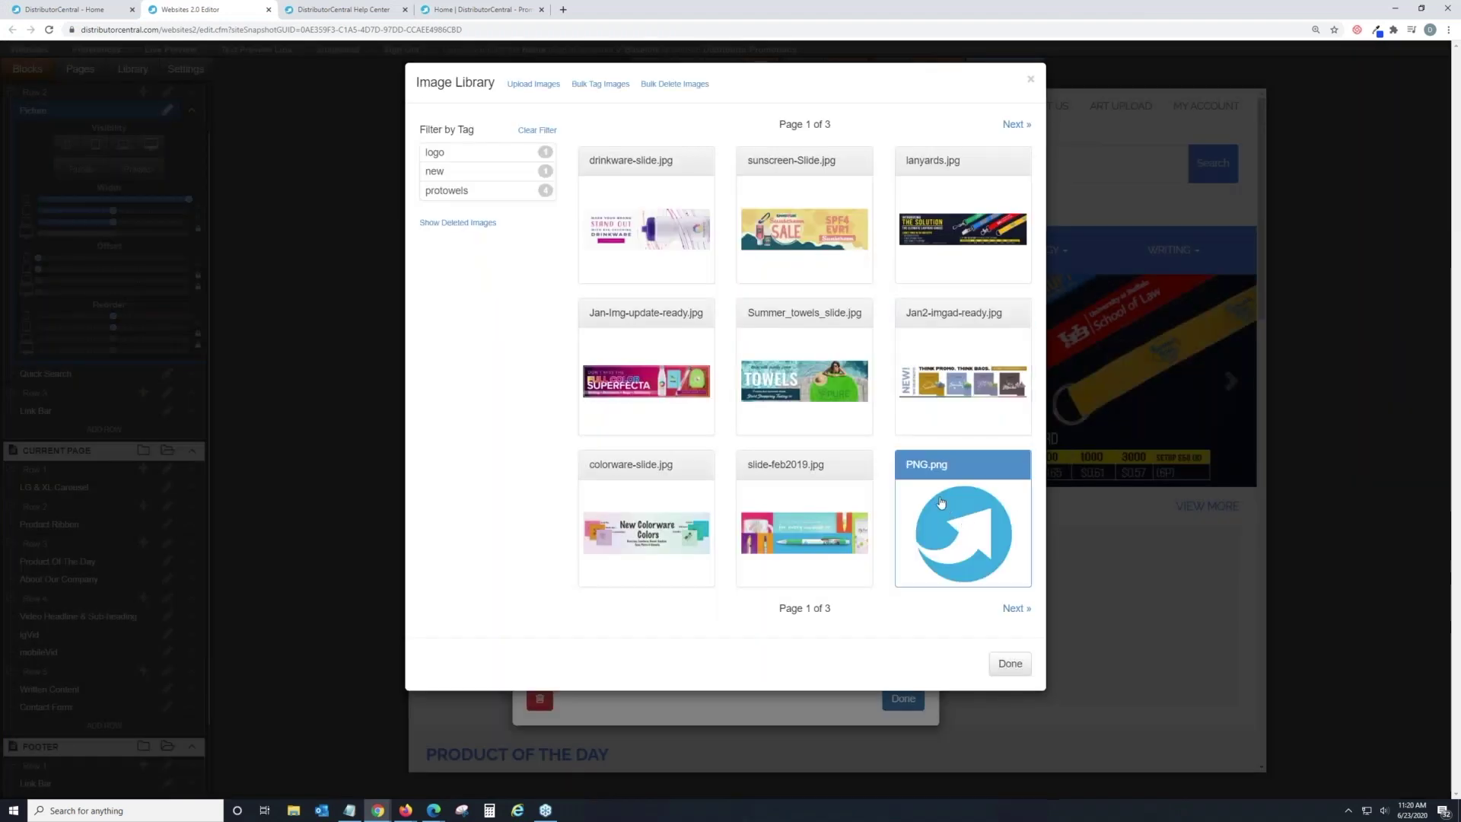
Step: Use PNG.png as the header logo, keep Open Link in New Window set to No, and finish the Picture block
{"action": "left_click", "coordinate": [1010, 663]}
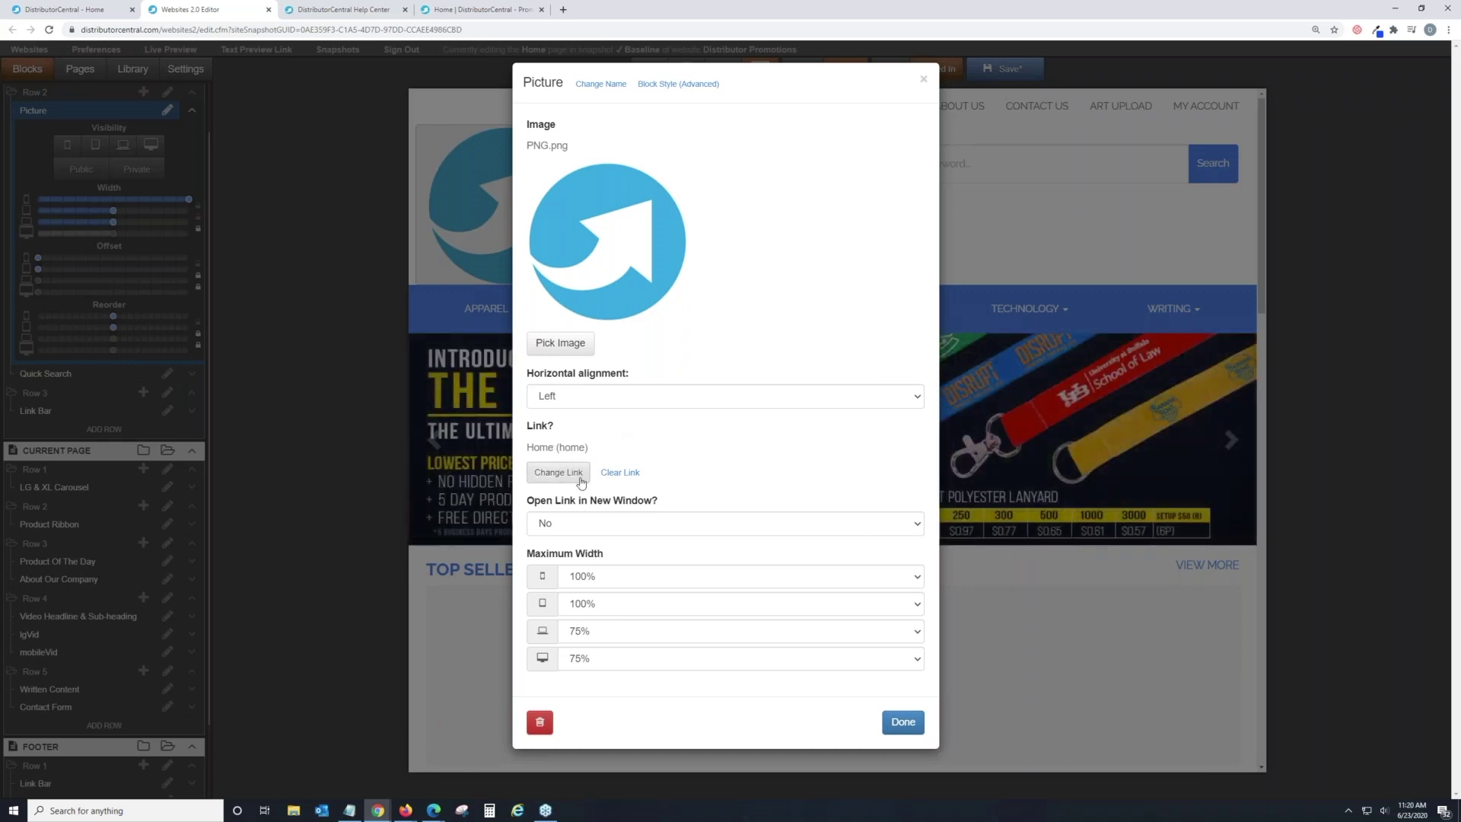
{"action": "left_click", "coordinate": [601, 521]}
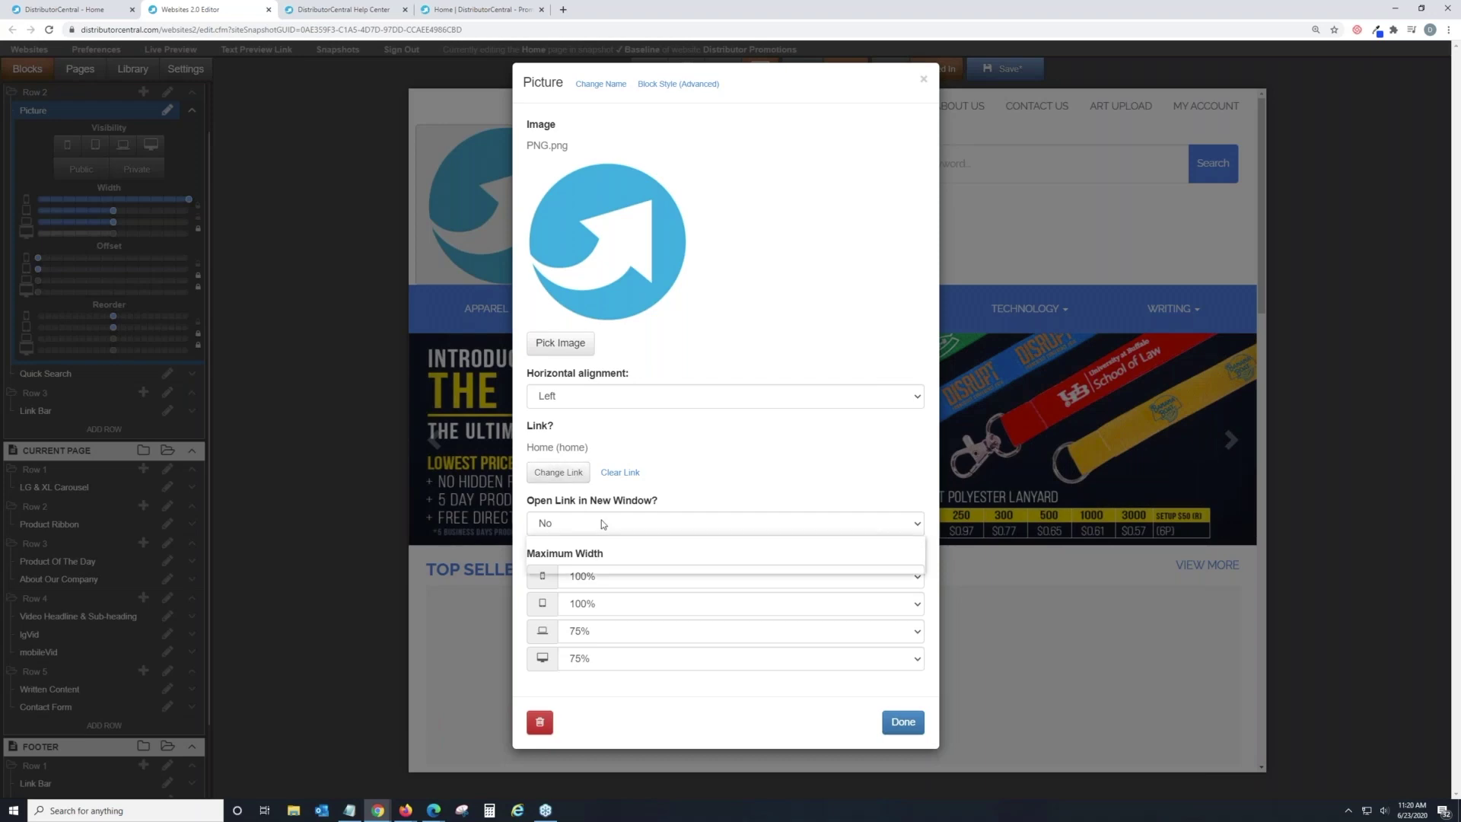
{"action": "left_click", "coordinate": [601, 521]}
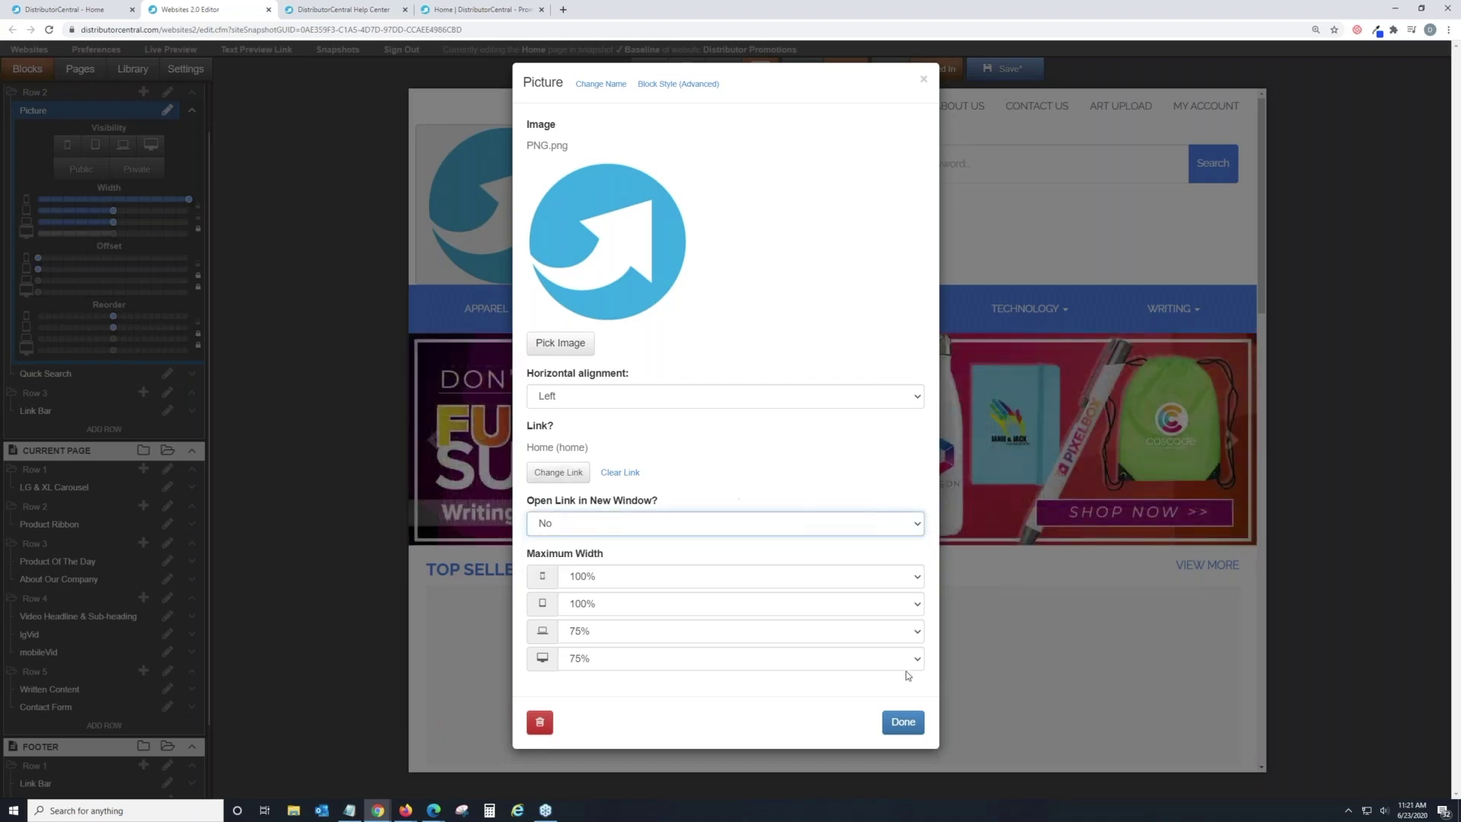
{"action": "left_click", "coordinate": [903, 723]}
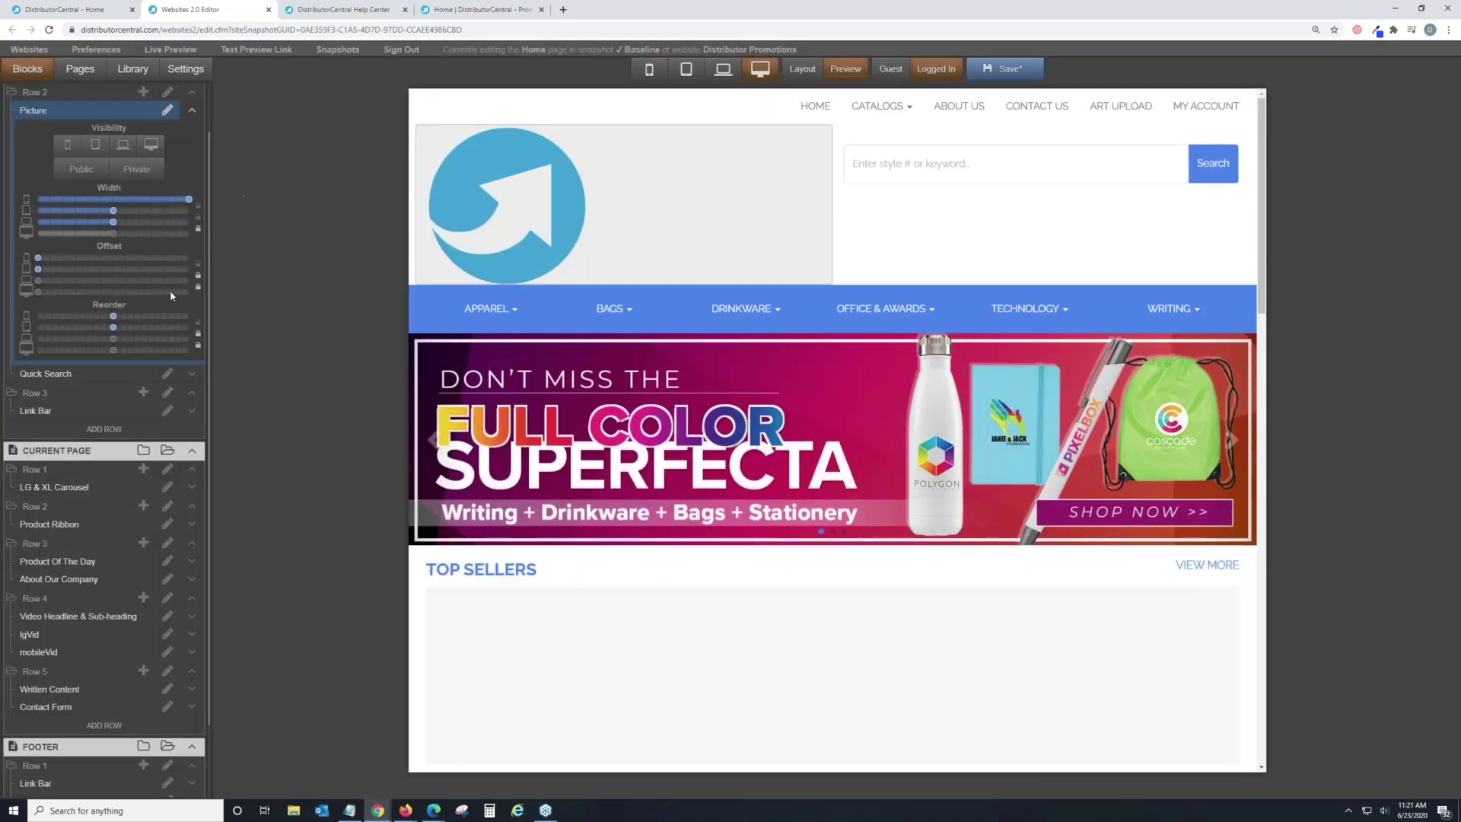
Step: Unlock the logo Picture block's desktop width and reduce it to about a quarter of the row
{"action": "left_click", "coordinate": [198, 228]}
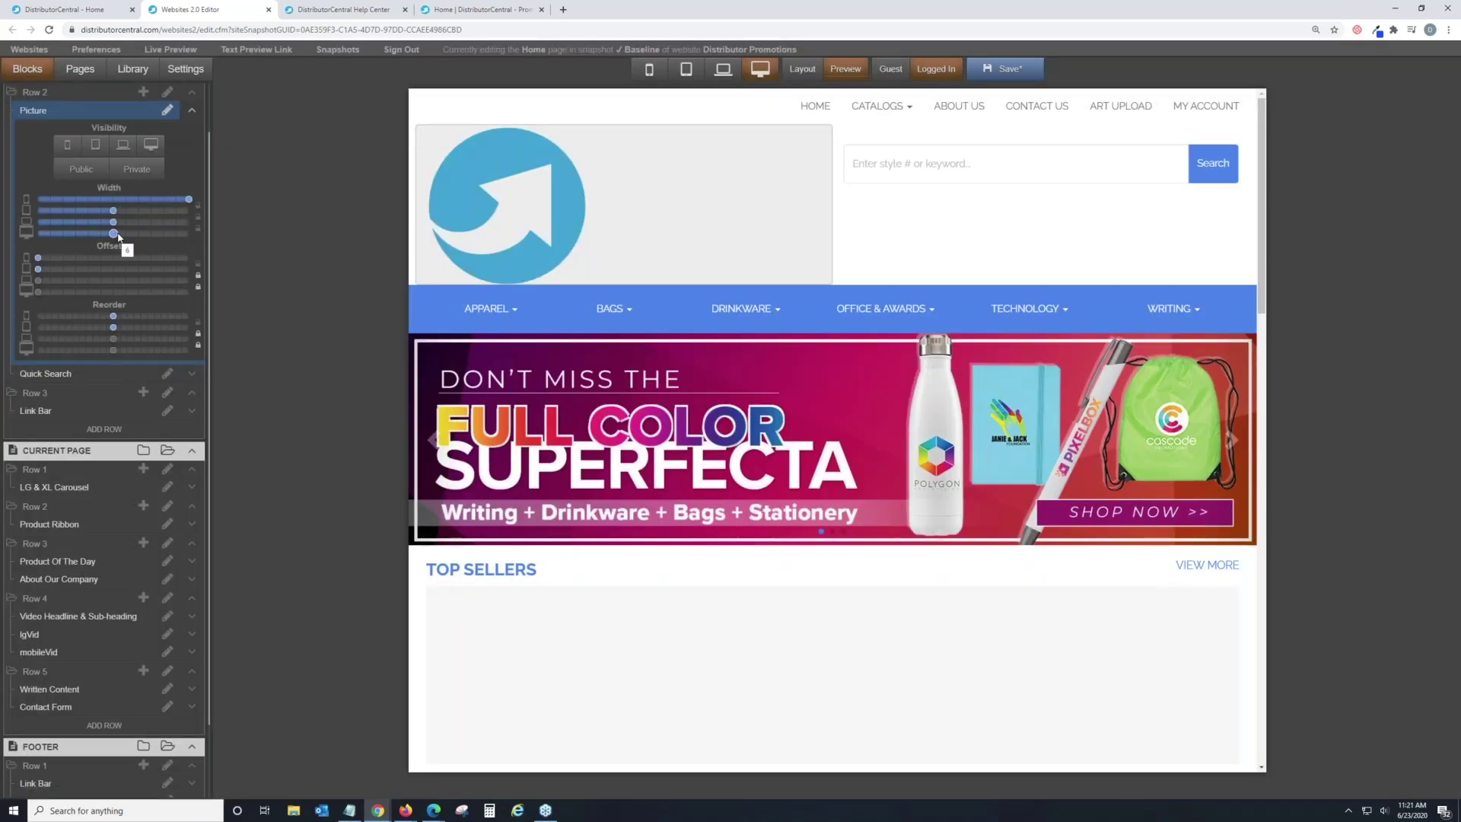
{"action": "left_click_drag", "start_coordinate": [114, 234], "coordinate": [76, 233]}
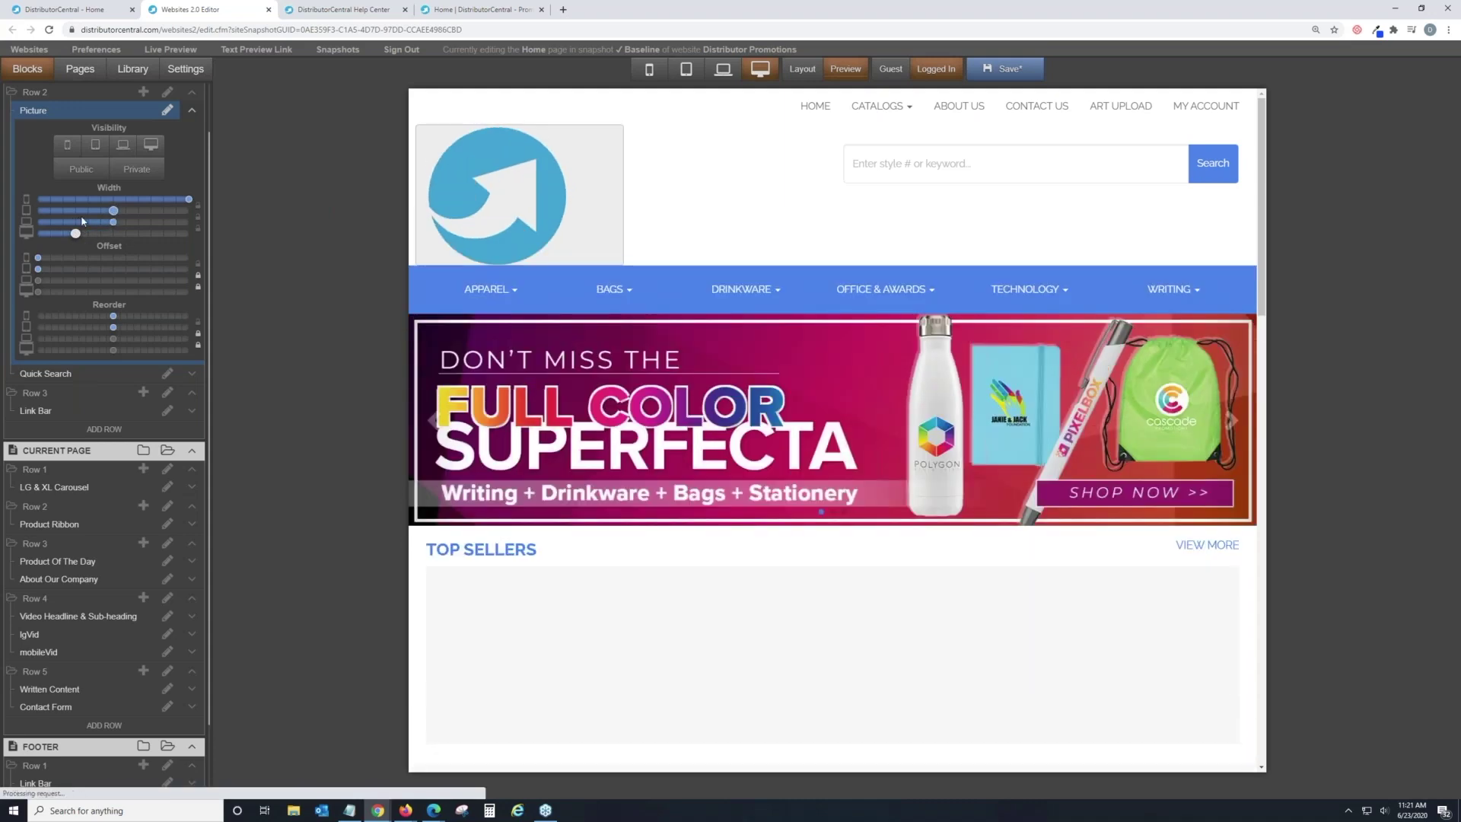
{"action": "left_click", "coordinate": [718, 162]}
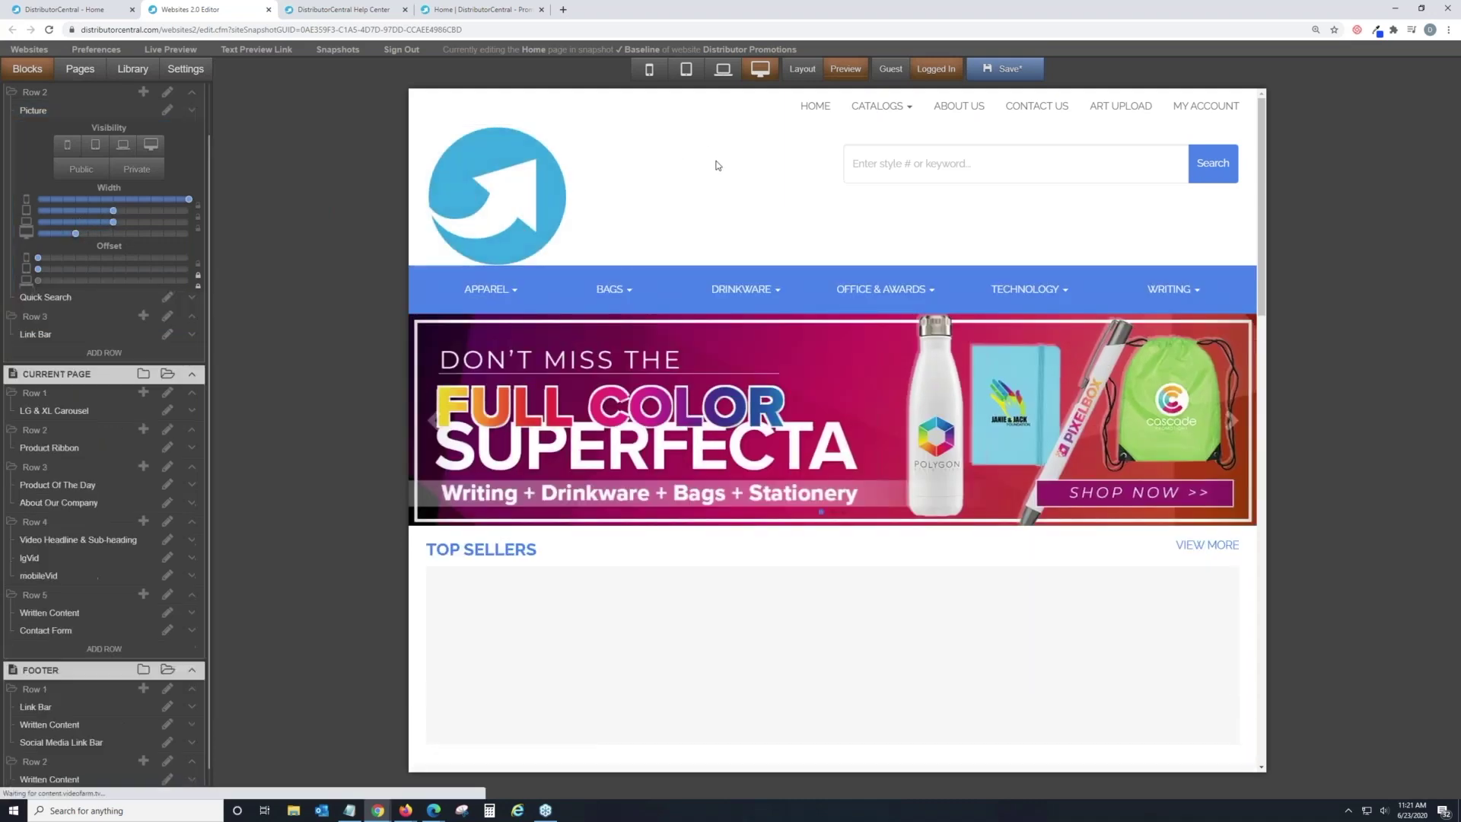
Step: Set the header Quick Search block's placeholder text to "Enter Item# or Keyword"
{"action": "double_click", "coordinate": [1042, 175]}
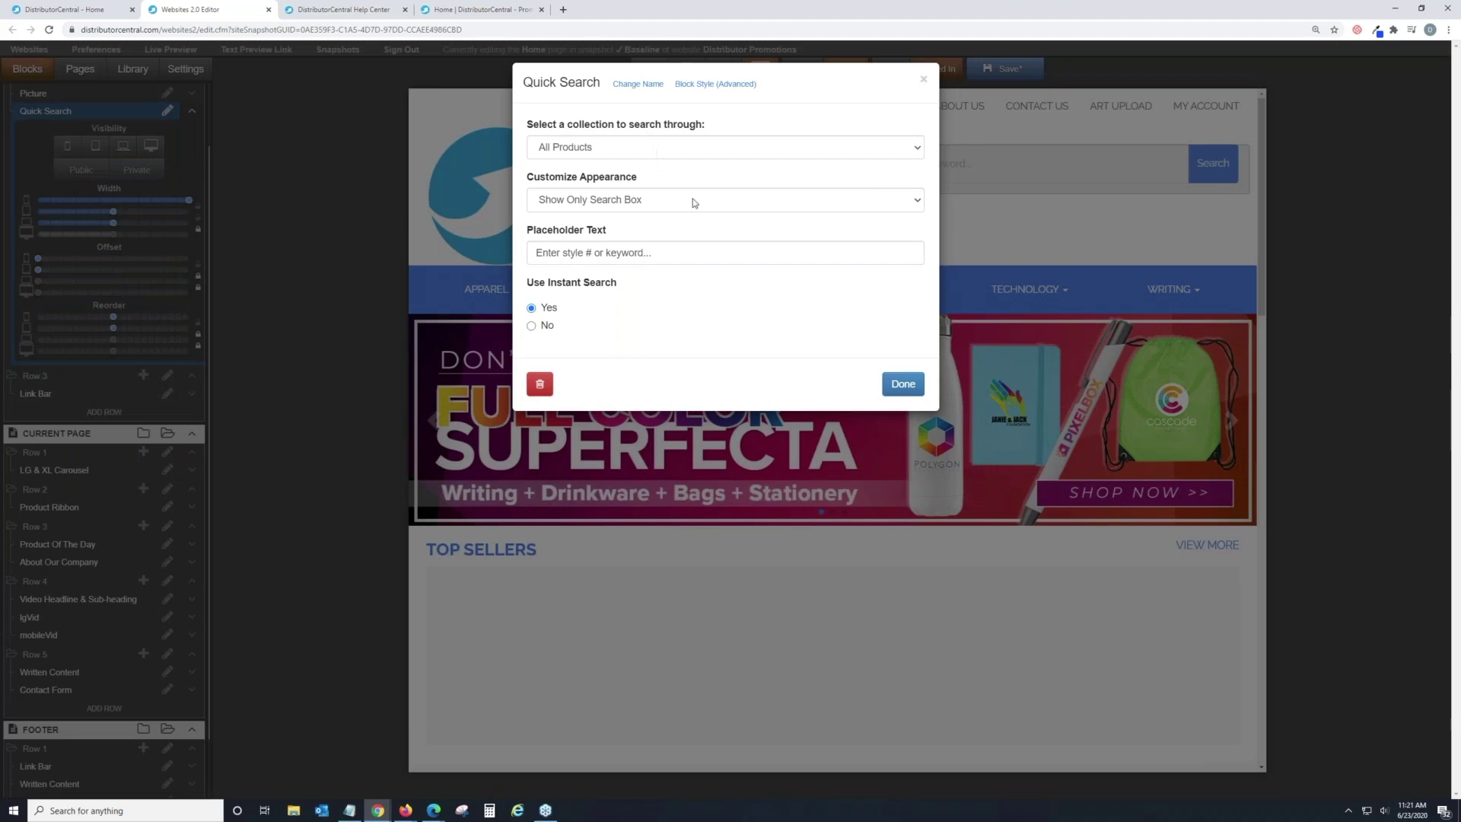
{"action": "left_click_drag", "start_coordinate": [688, 254], "coordinate": [537, 247]}
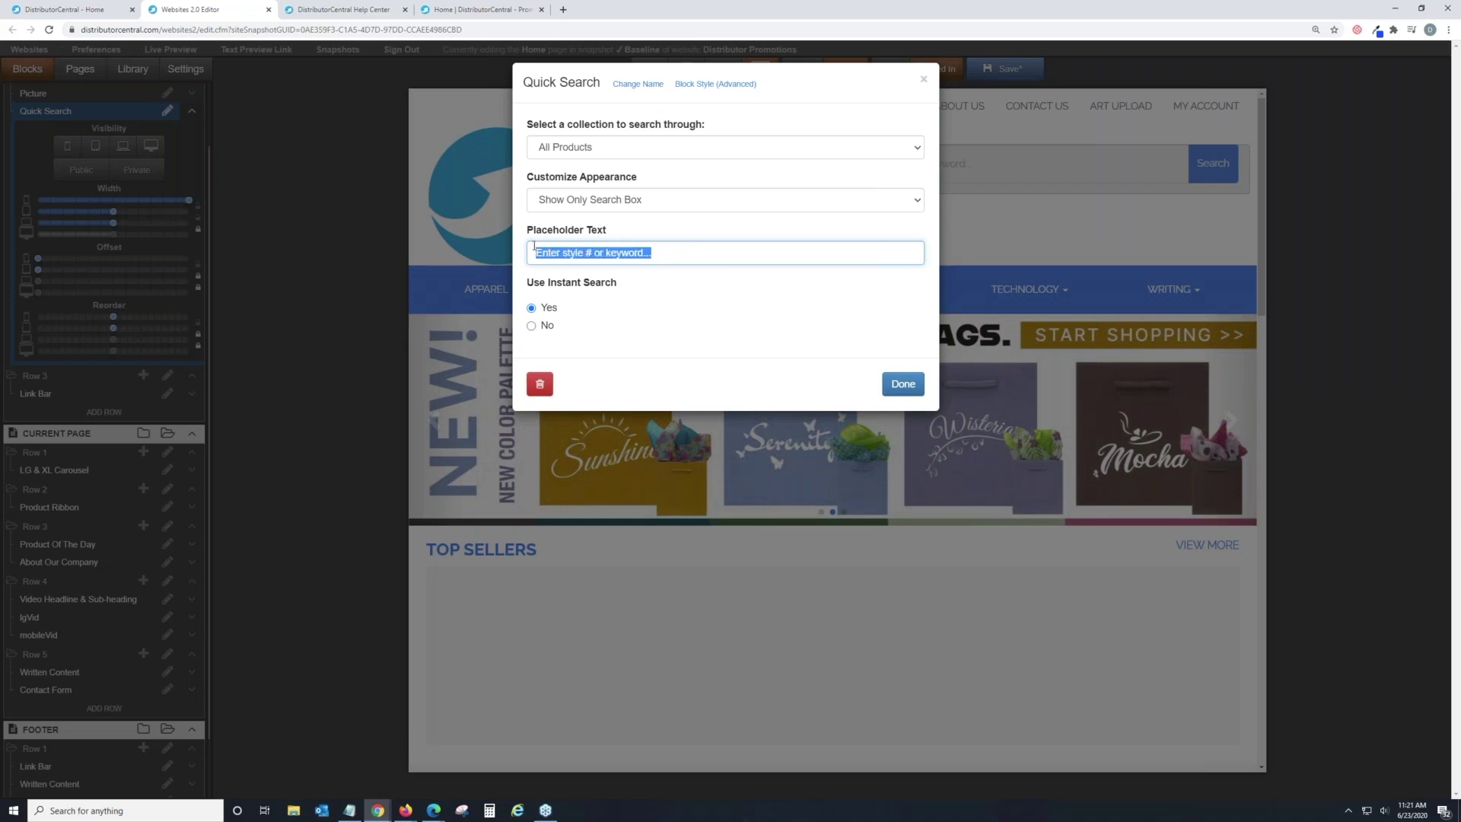
{"action": "type", "text": "Enter Item# "}
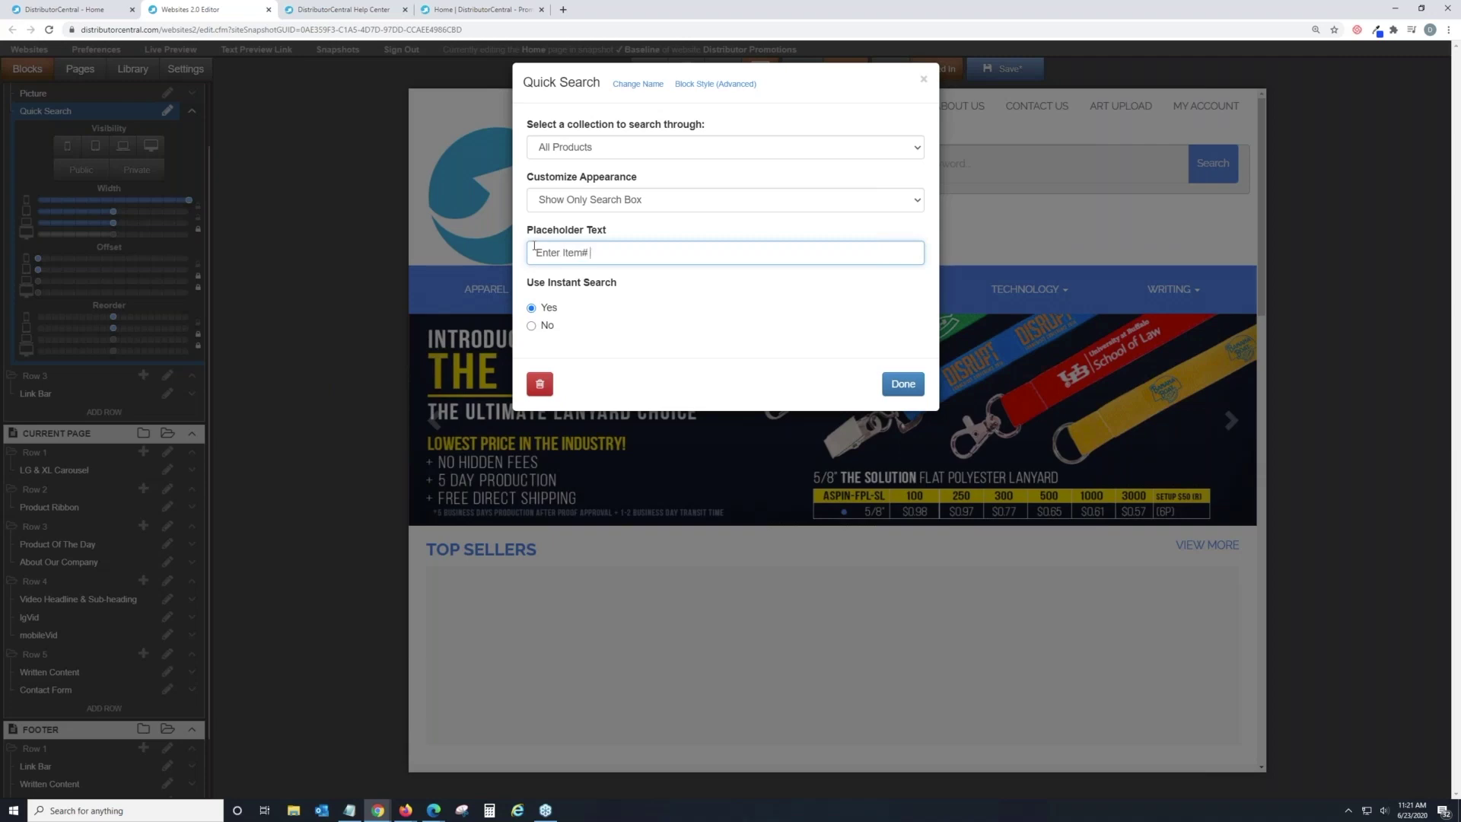
{"action": "type", "text": "or Keyword"}
{"action": "left_click", "coordinate": [901, 385]}
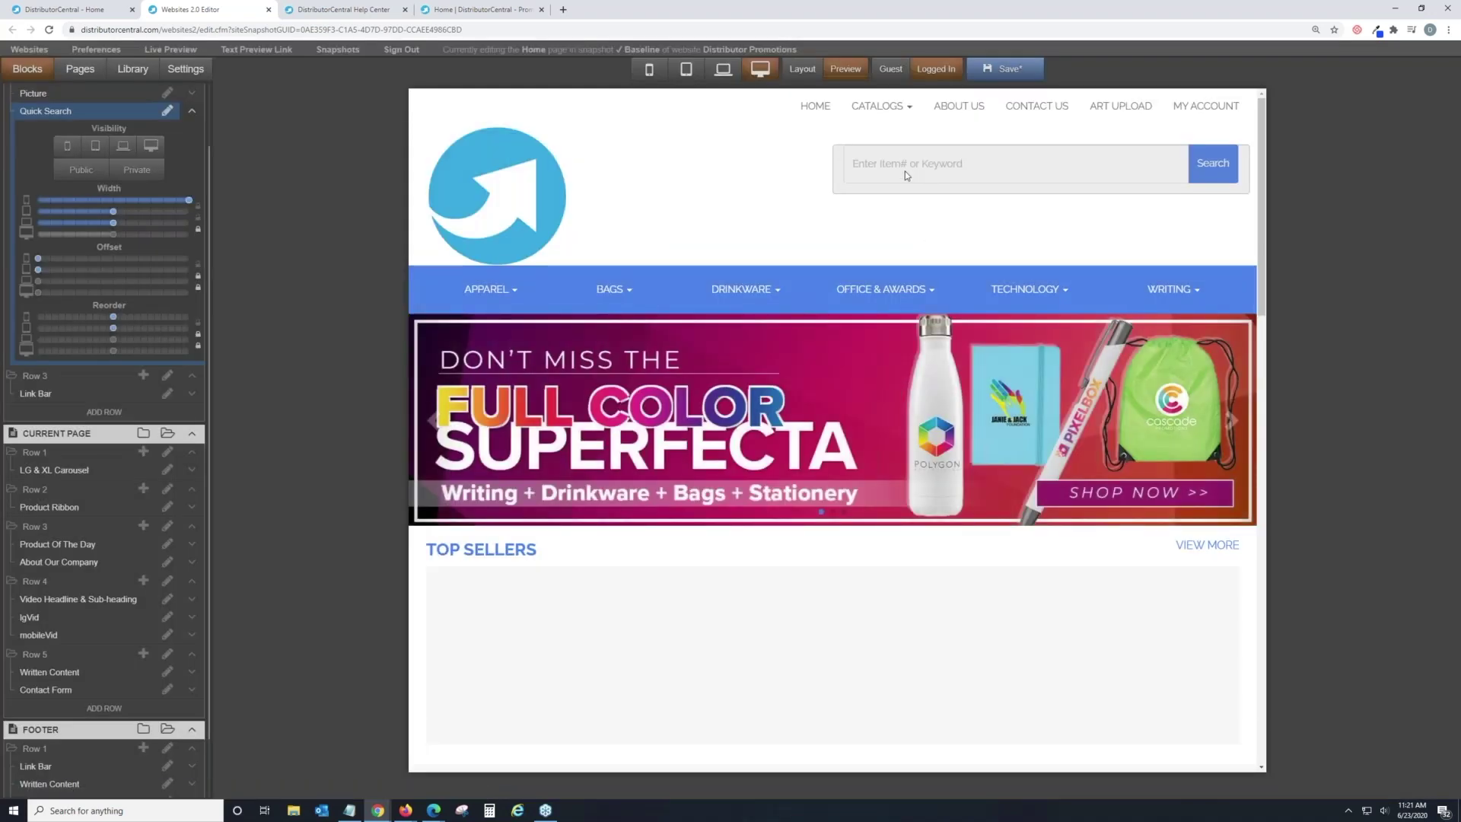
{"action": "scroll", "coordinate": [911, 171], "scroll_direction": "down", "scroll_amount": 1}
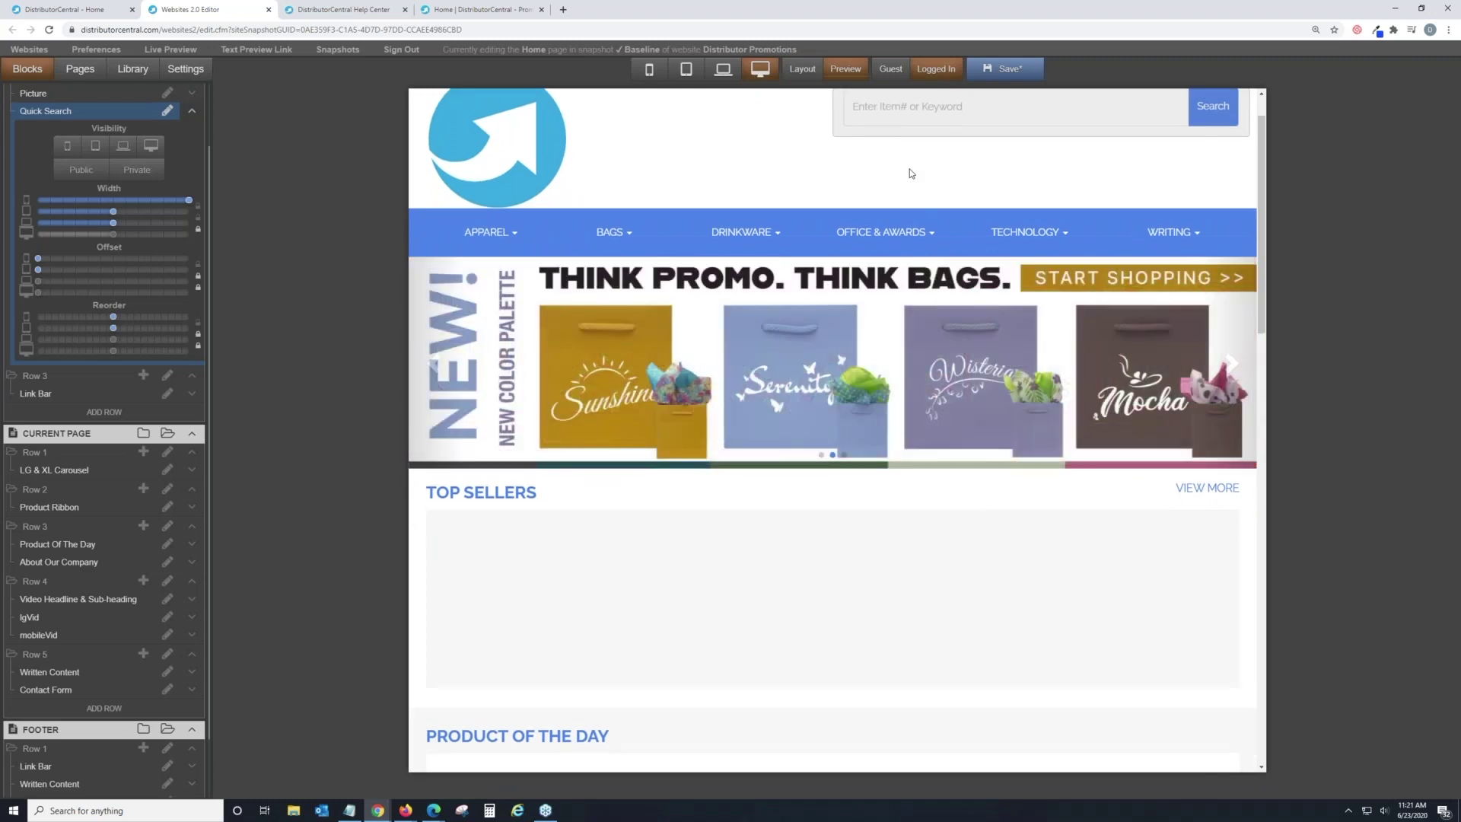
{"action": "scroll", "coordinate": [911, 174], "scroll_direction": "up", "scroll_amount": 1}
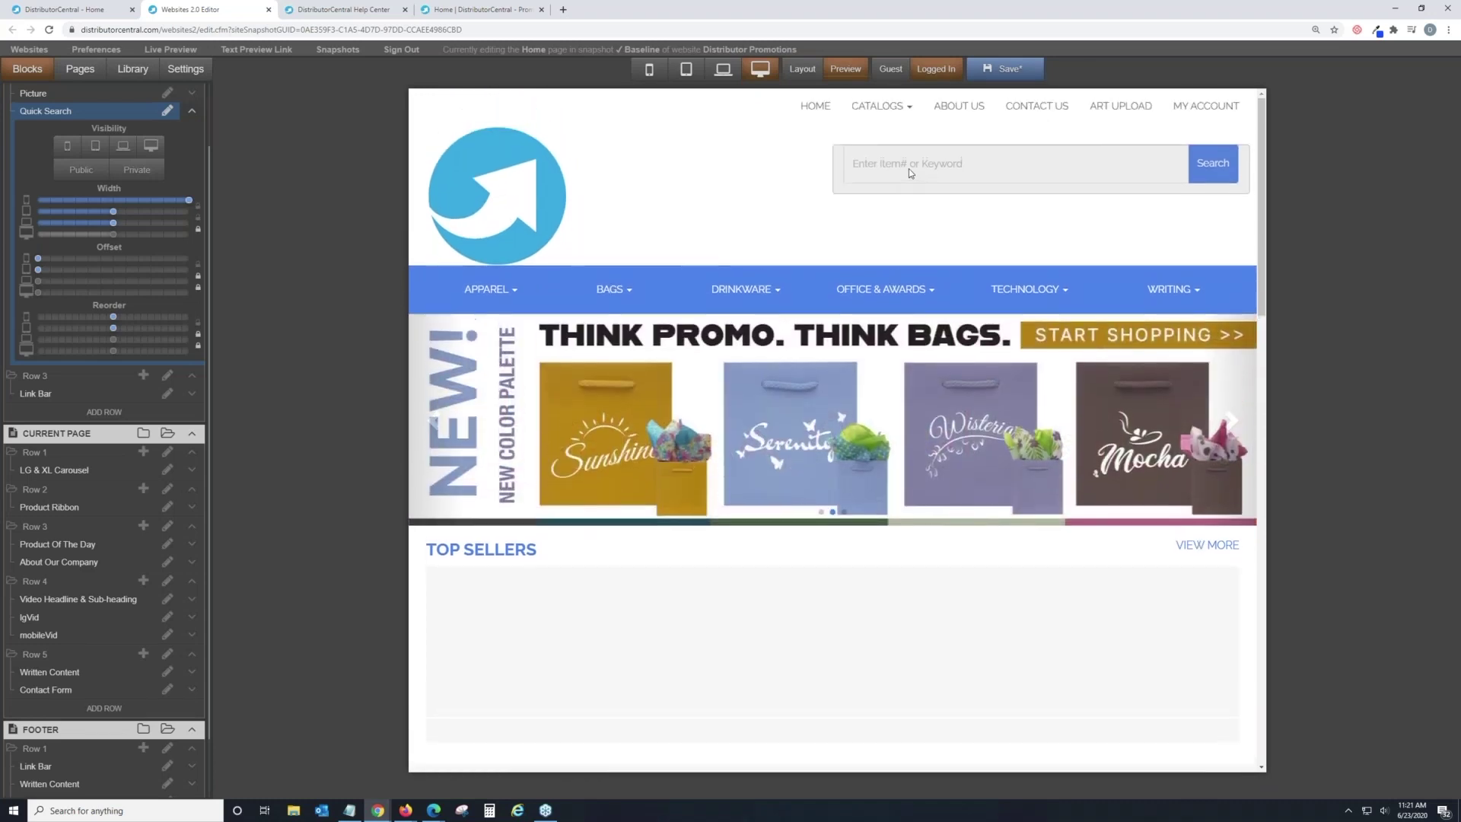
Step: Review the header Link Bar block's dropdown groups and links, and close its settings without changes
{"action": "double_click", "coordinate": [560, 304]}
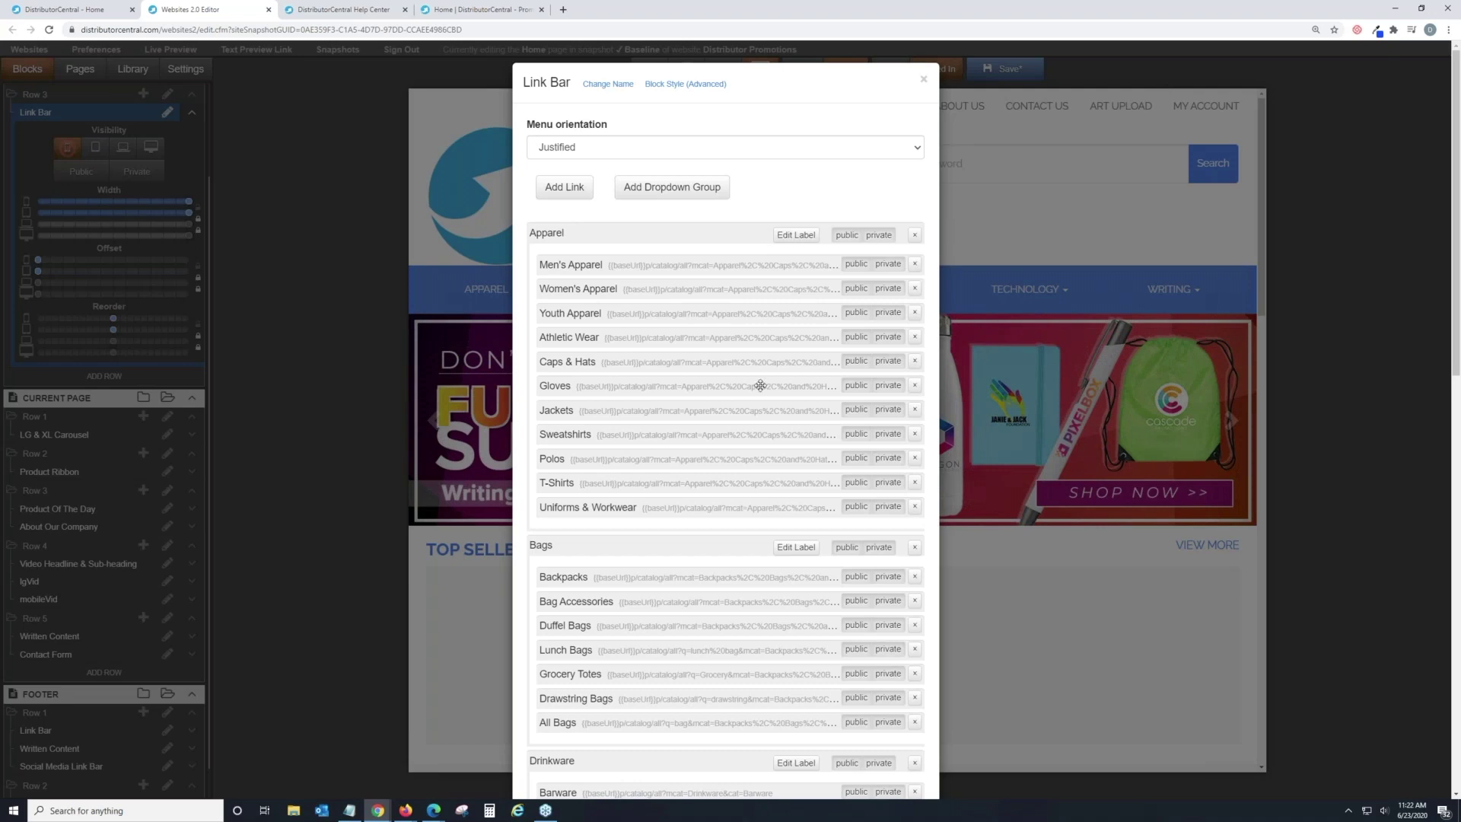
{"action": "scroll", "coordinate": [760, 385], "scroll_direction": "down", "scroll_amount": 7}
{"action": "scroll", "coordinate": [760, 385], "scroll_direction": "up", "scroll_amount": 7}
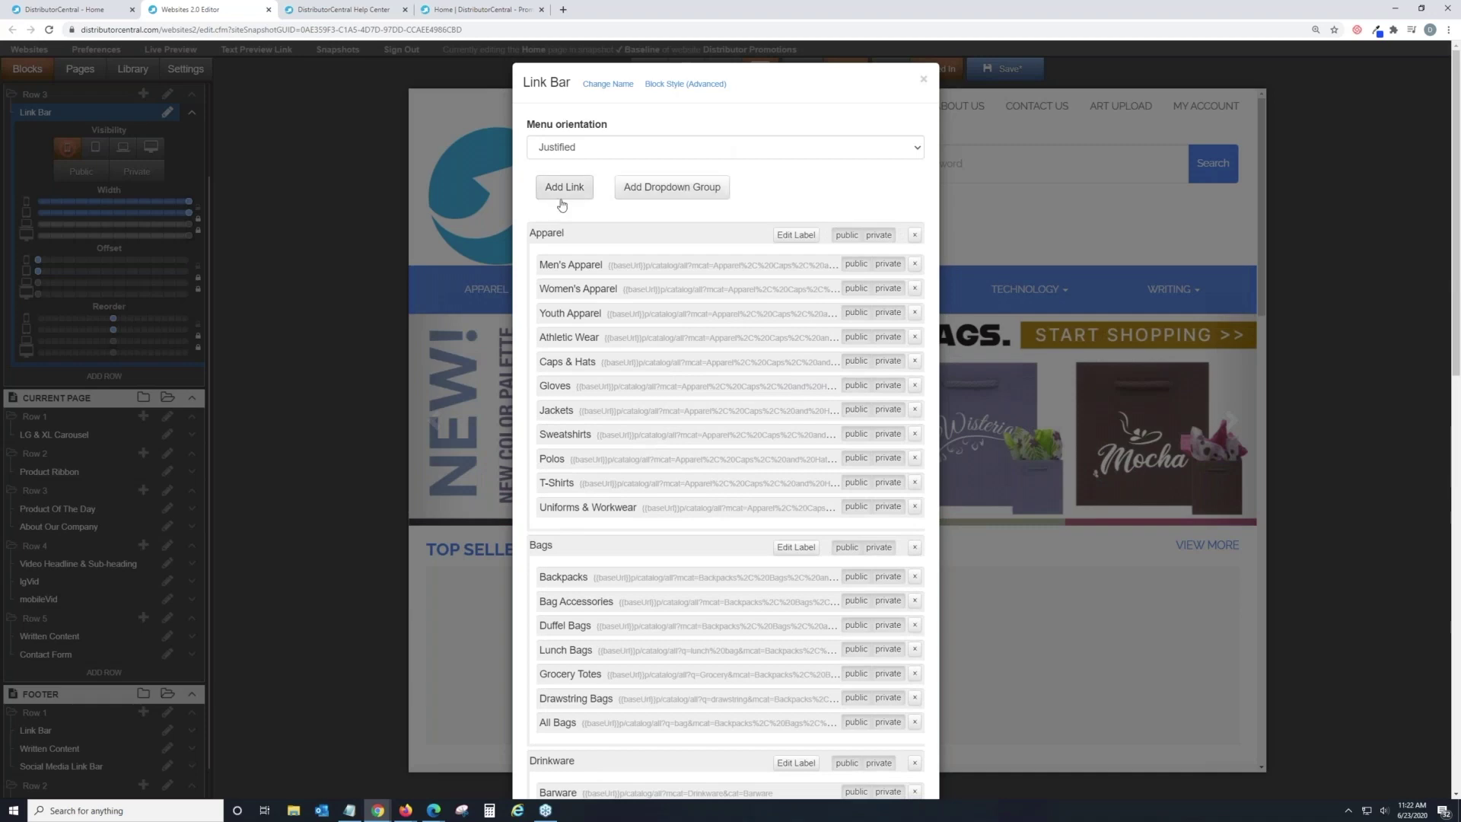
{"action": "scroll", "coordinate": [561, 205], "scroll_direction": "down", "scroll_amount": 10}
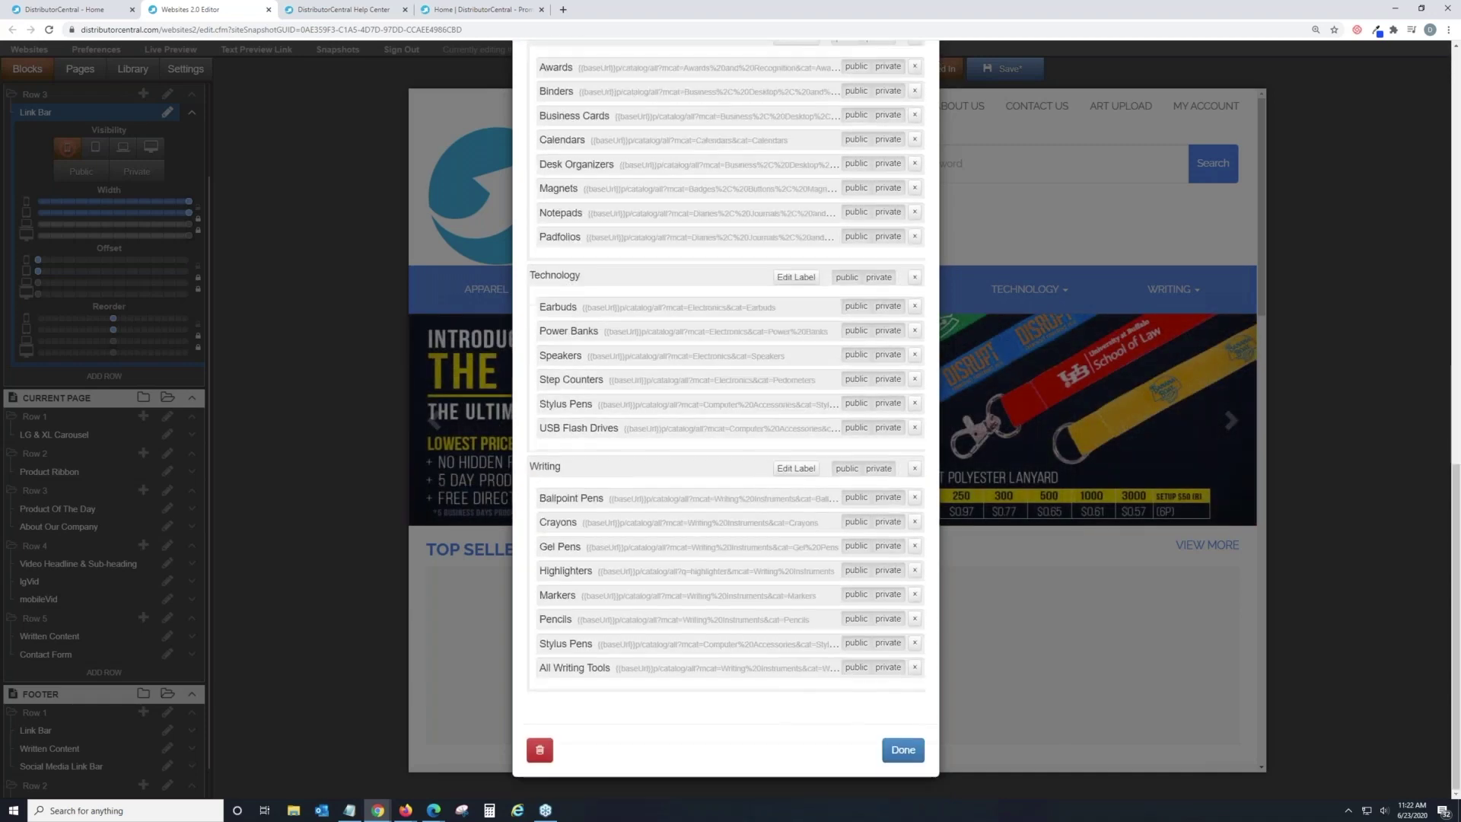
{"action": "scroll", "coordinate": [568, 207], "scroll_direction": "up", "scroll_amount": 8}
{"action": "scroll", "coordinate": [568, 206], "scroll_direction": "up", "scroll_amount": 3}
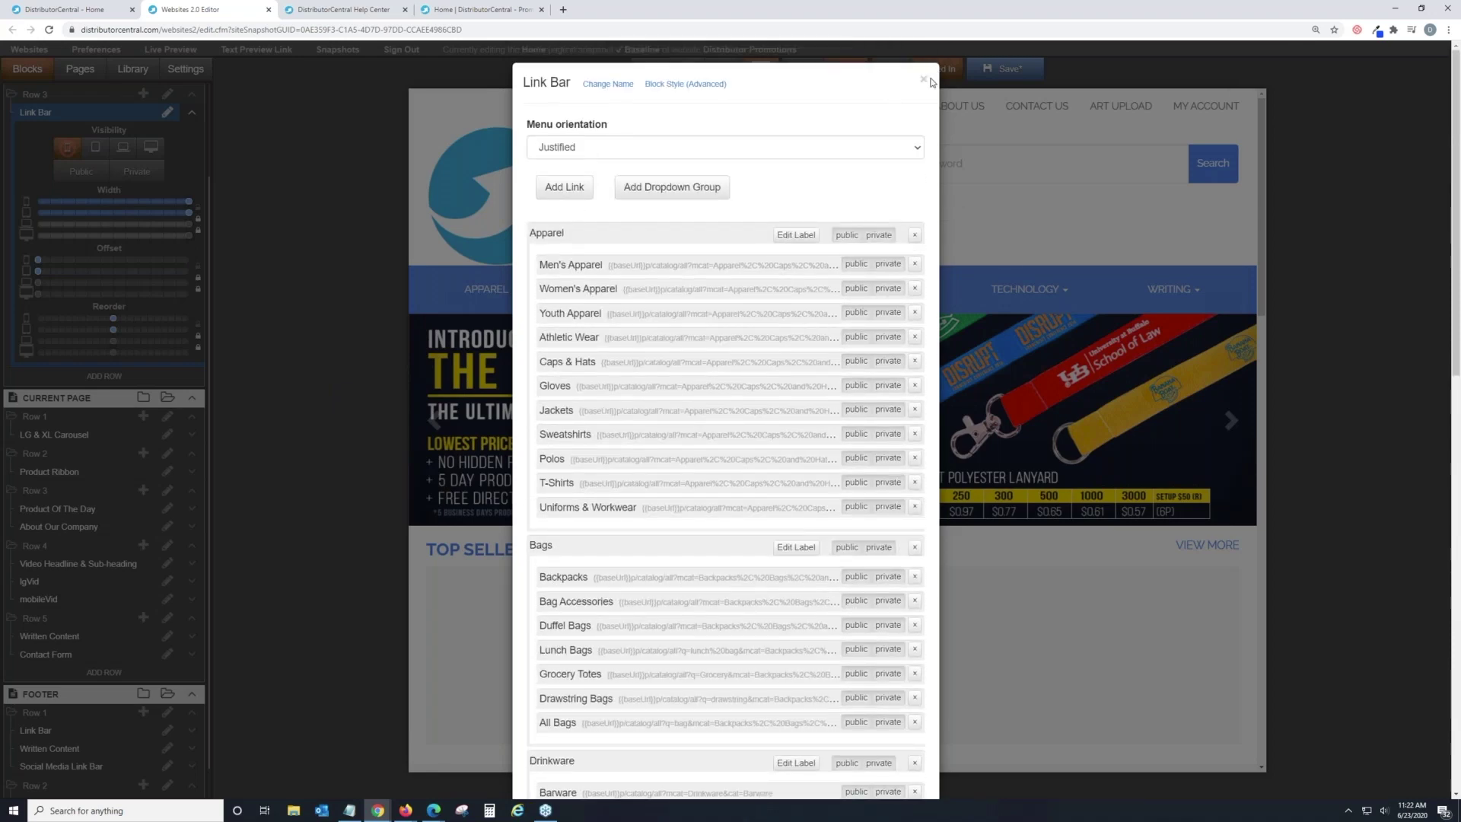
{"action": "left_click", "coordinate": [924, 79]}
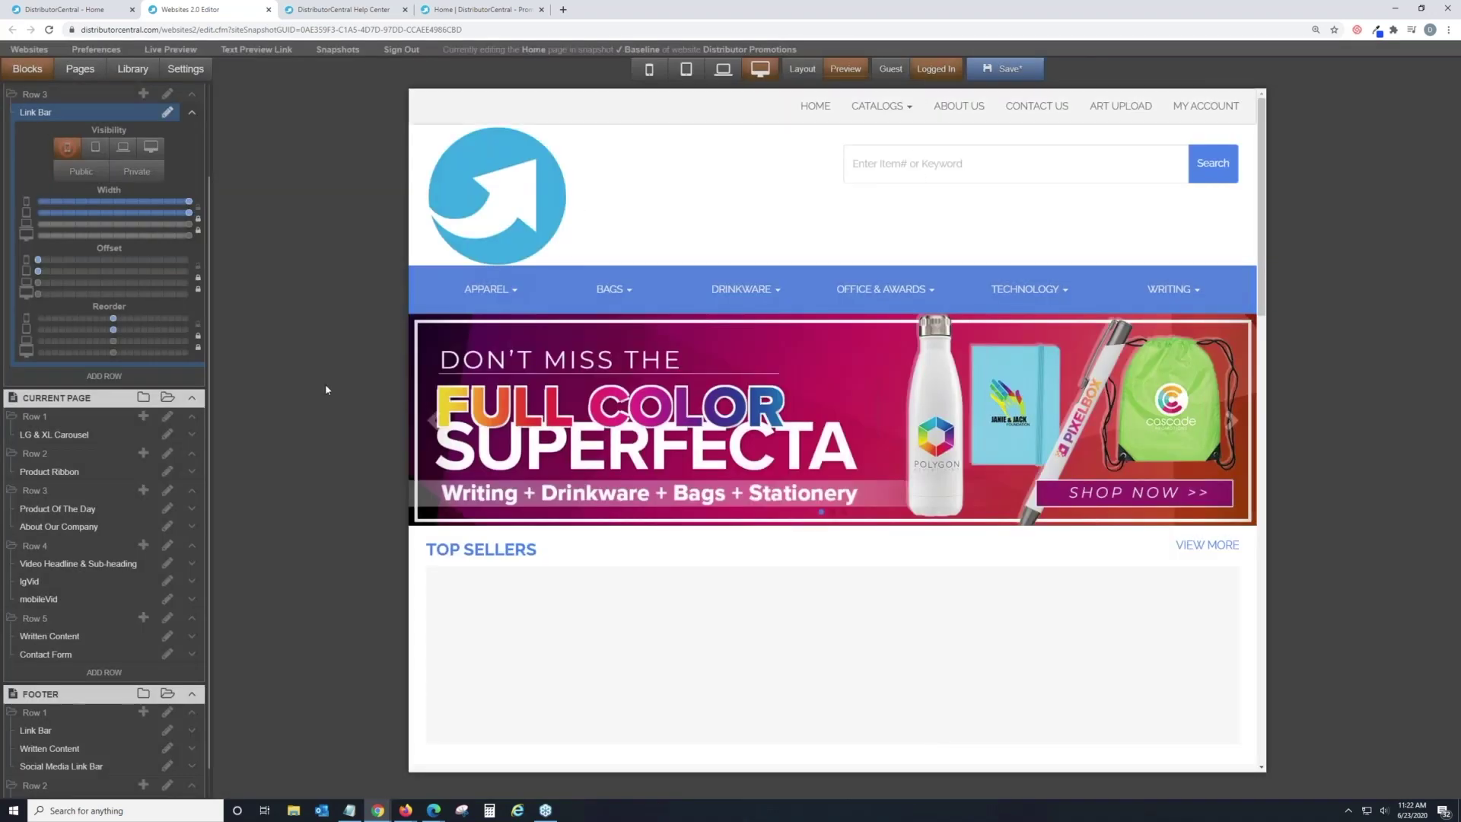
Step: View the LG & XL Carousel block's settings, close them, and return to the page header
{"action": "scroll", "coordinate": [794, 250], "scroll_direction": "down", "scroll_amount": 2}
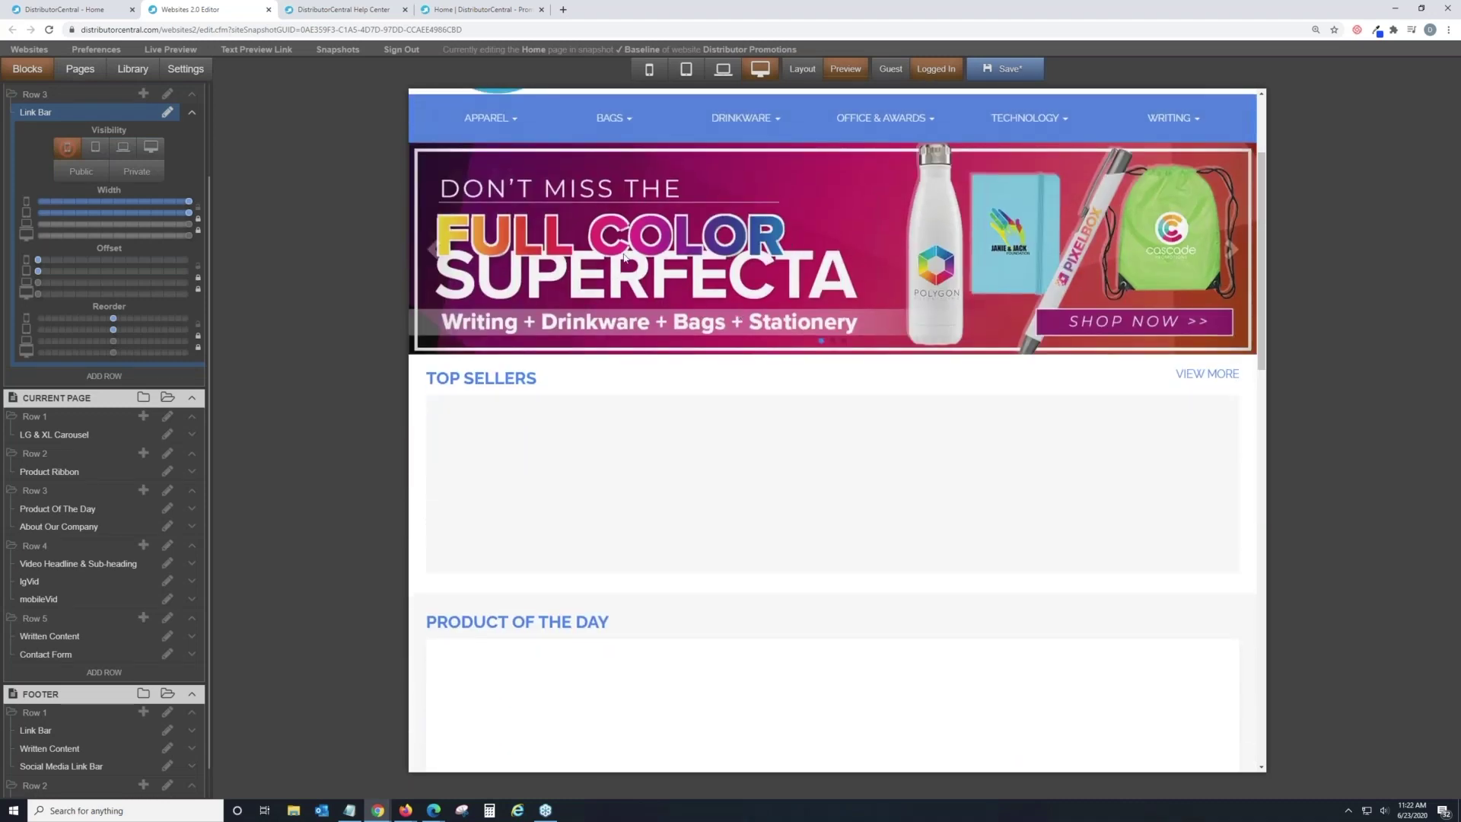
{"action": "left_click", "coordinate": [625, 257]}
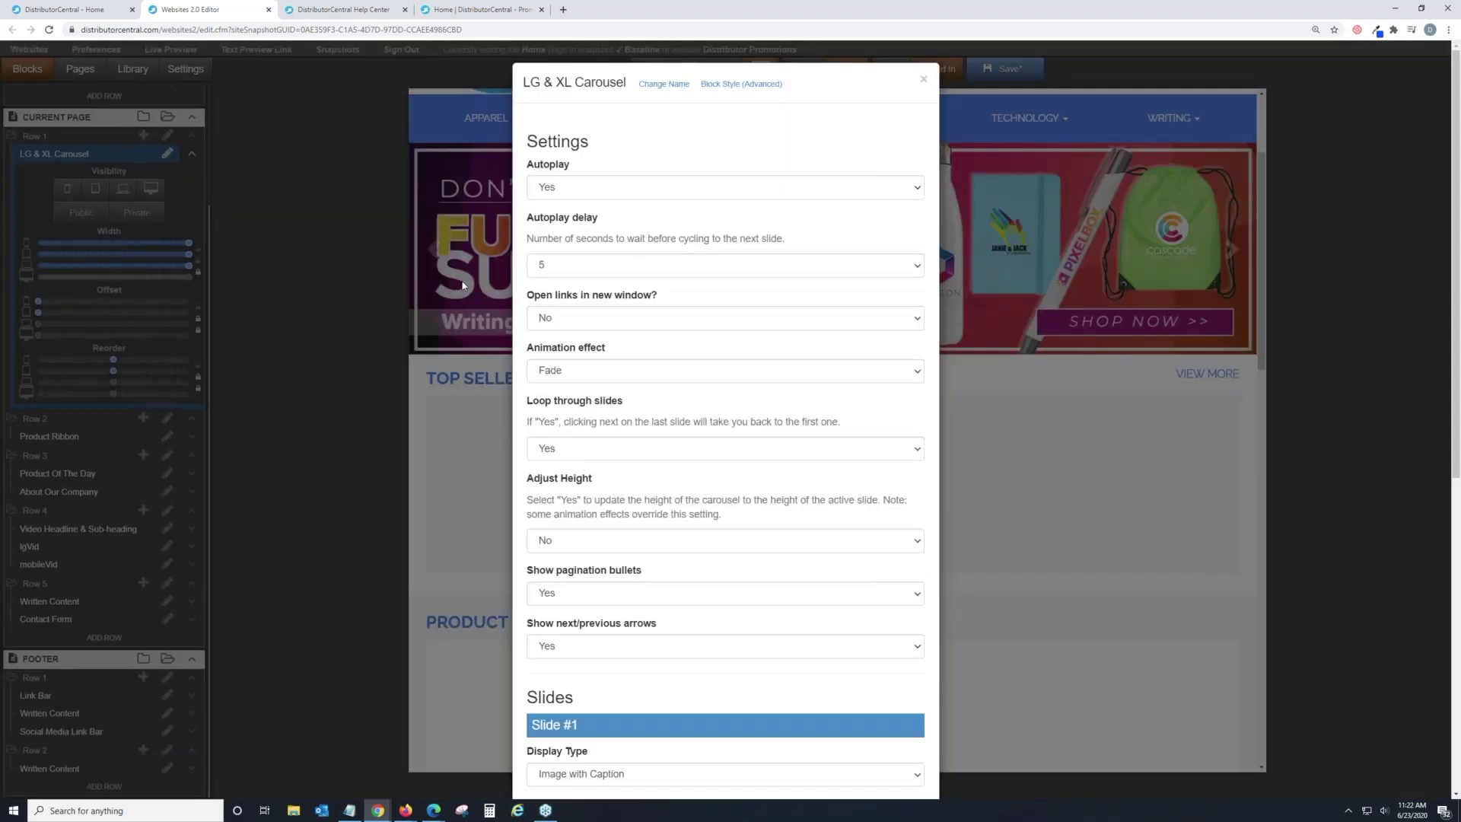
{"action": "left_click", "coordinate": [308, 253]}
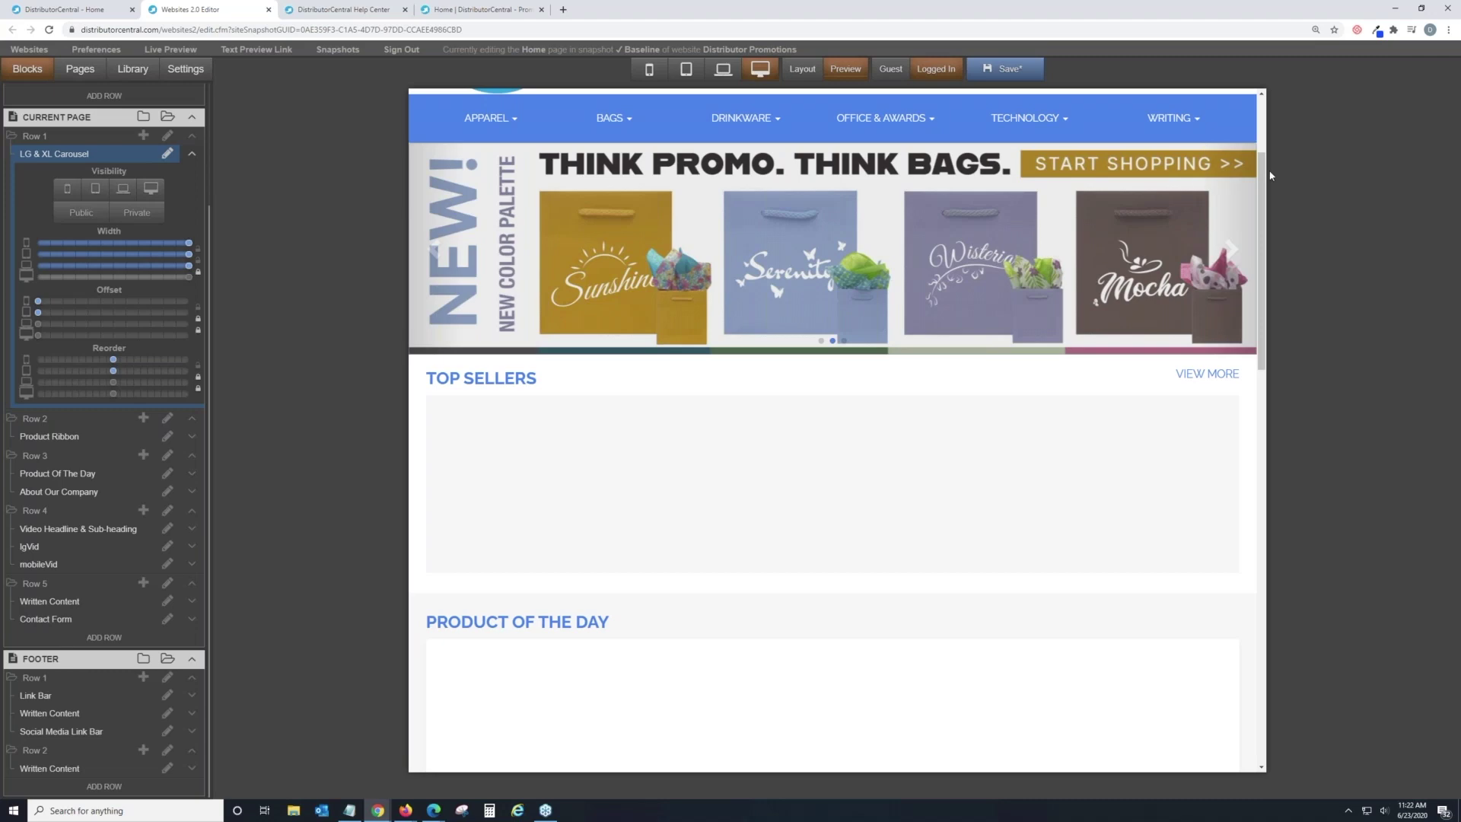
{"action": "left_click_drag", "start_coordinate": [1266, 179], "coordinate": [870, 46]}
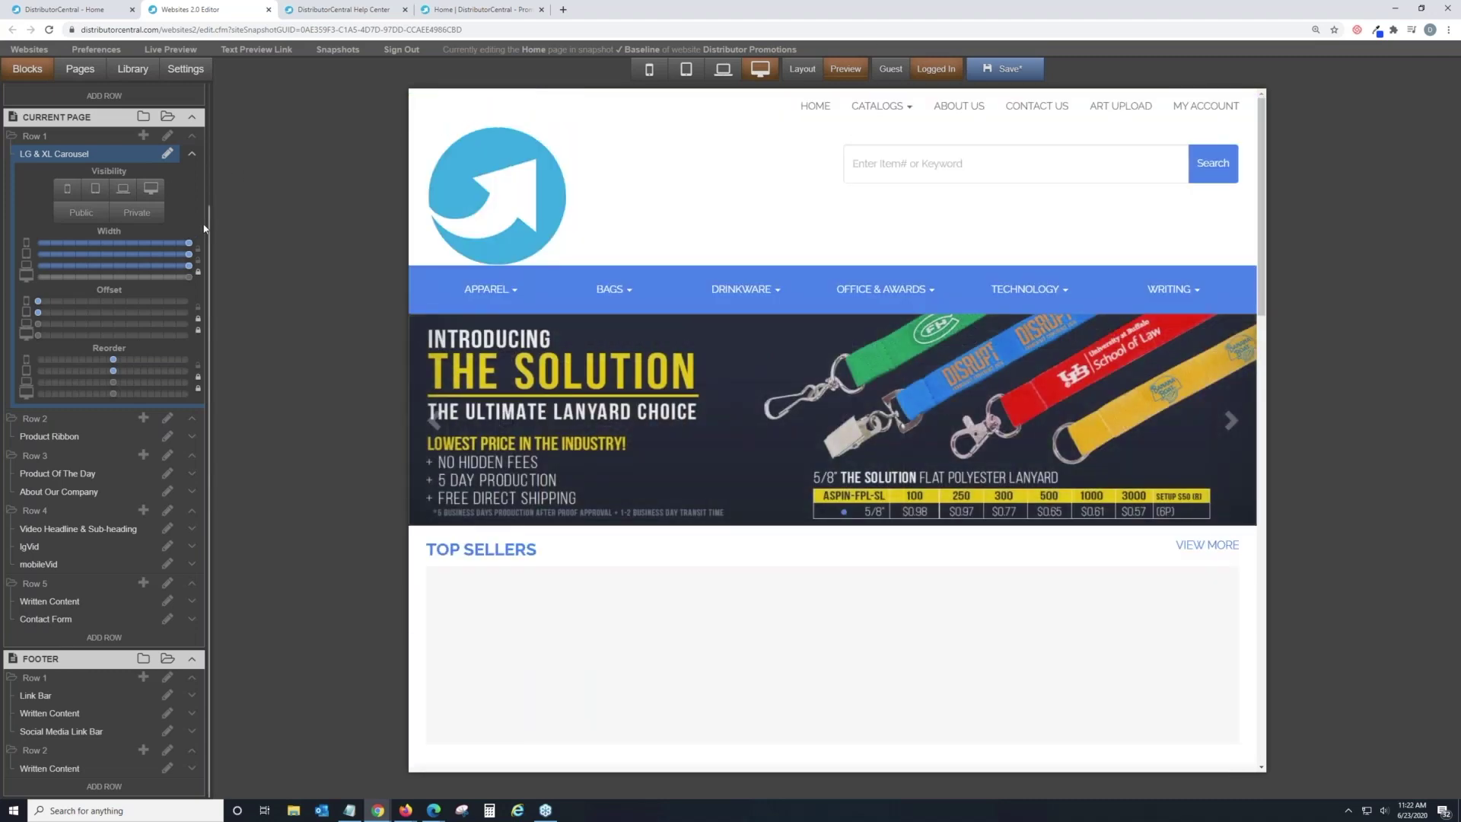
Step: Rename the Navbar block in the header's Row 1 to Logo
{"action": "left_click_drag", "start_coordinate": [207, 227], "coordinate": [215, 68]}
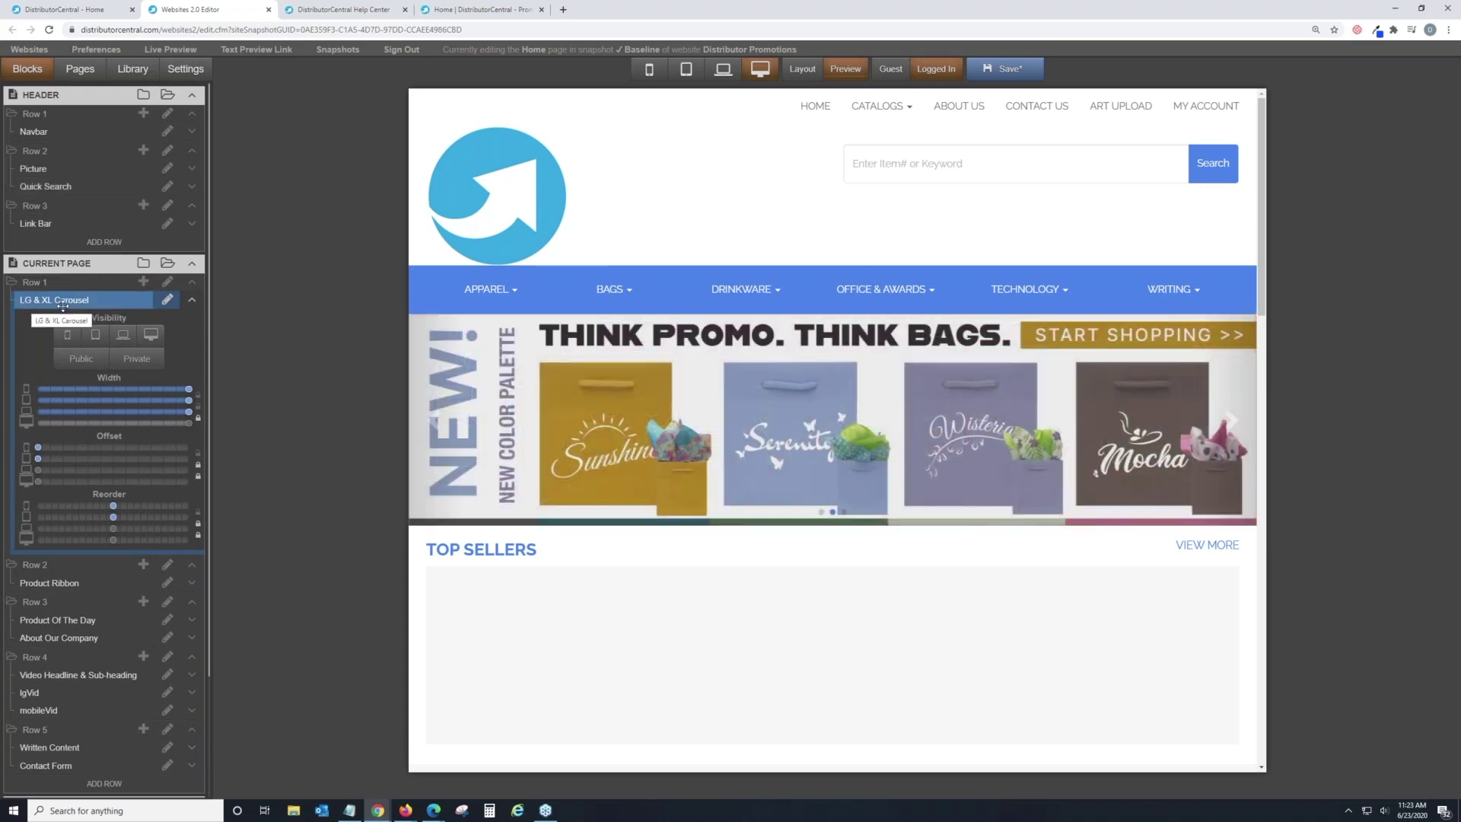
{"action": "double_click", "coordinate": [34, 131]}
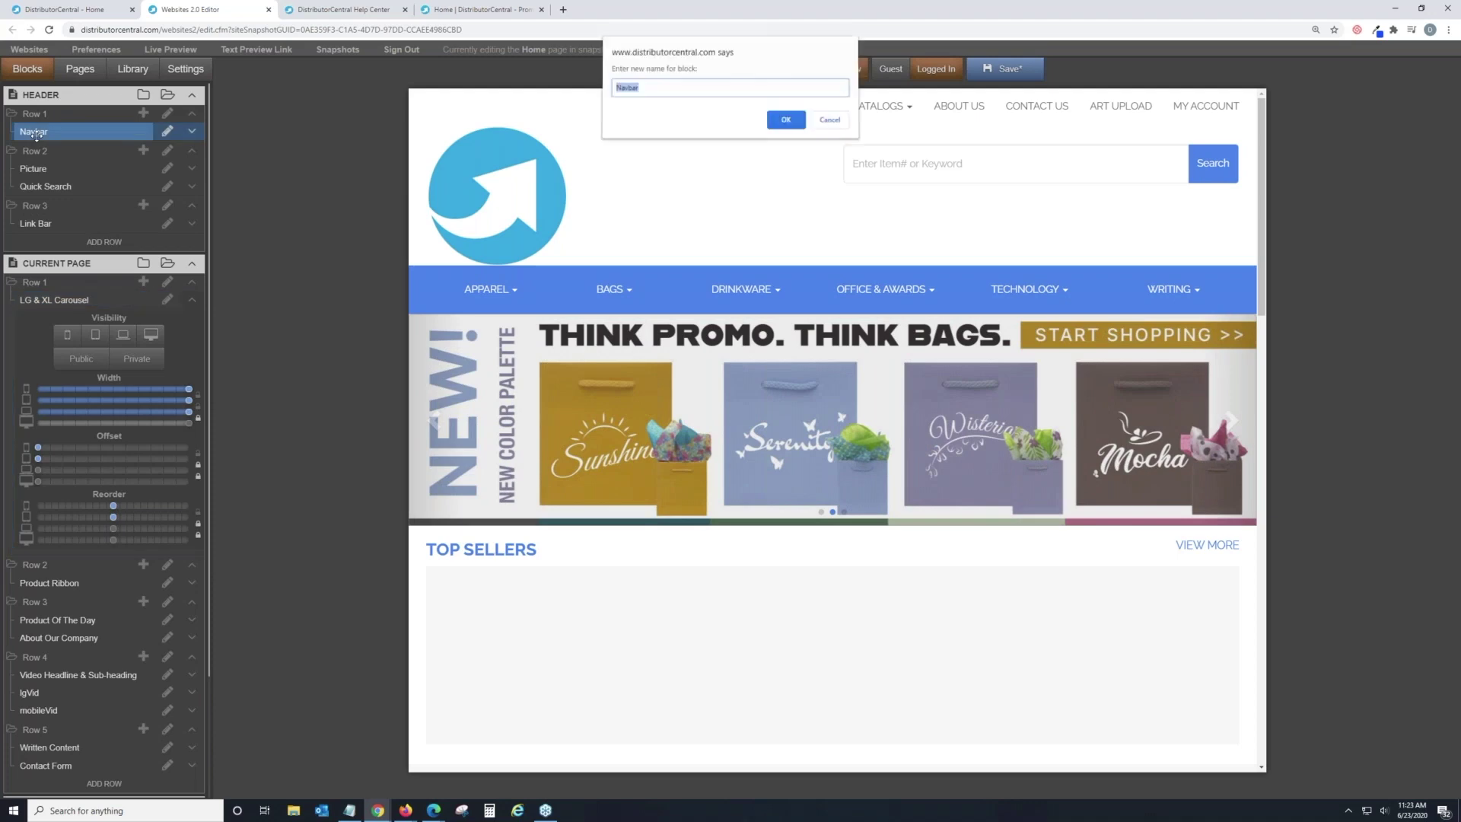
{"action": "type", "text": "Logo"}
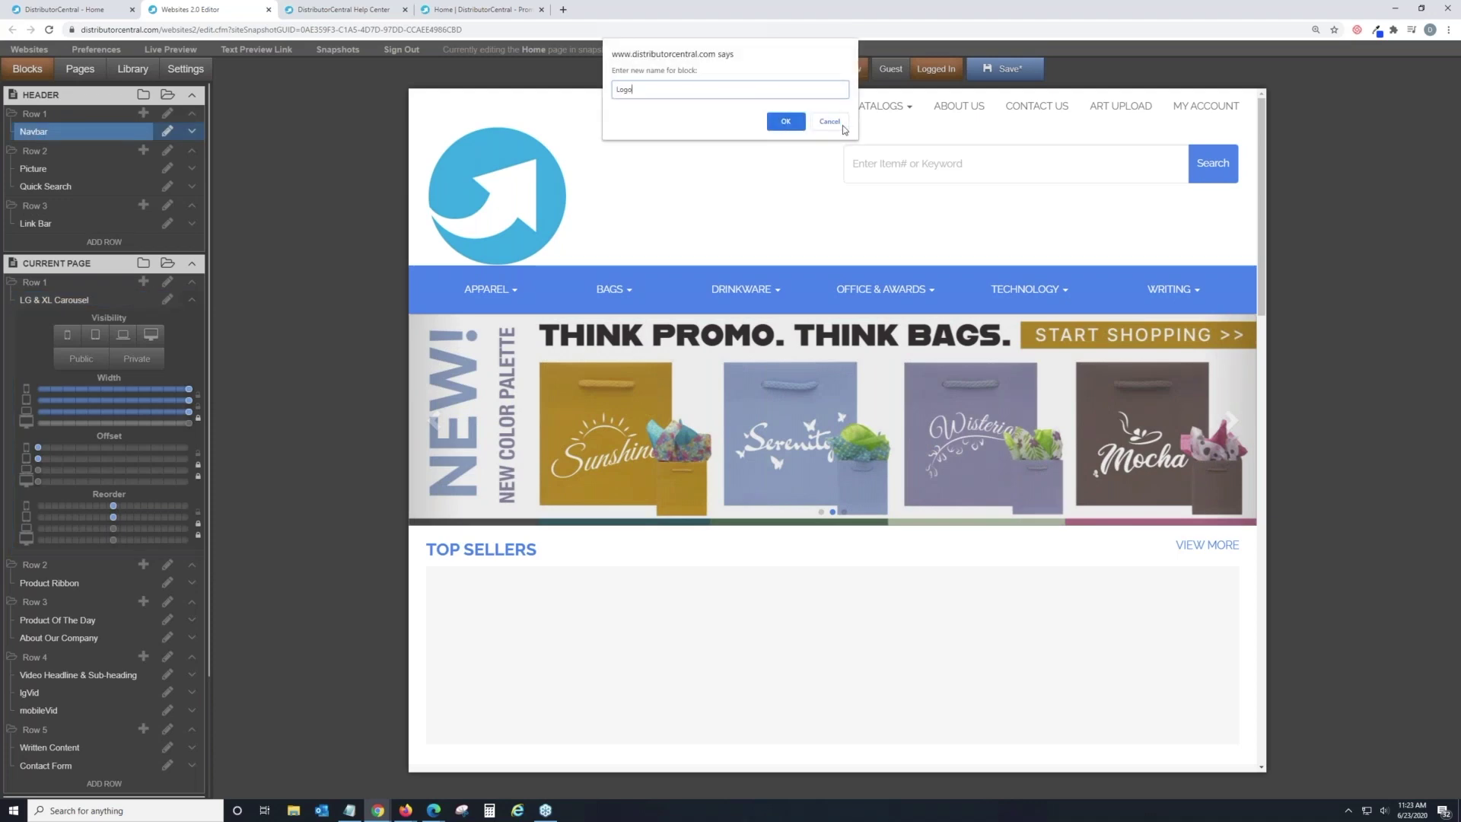
{"action": "left_click", "coordinate": [786, 122]}
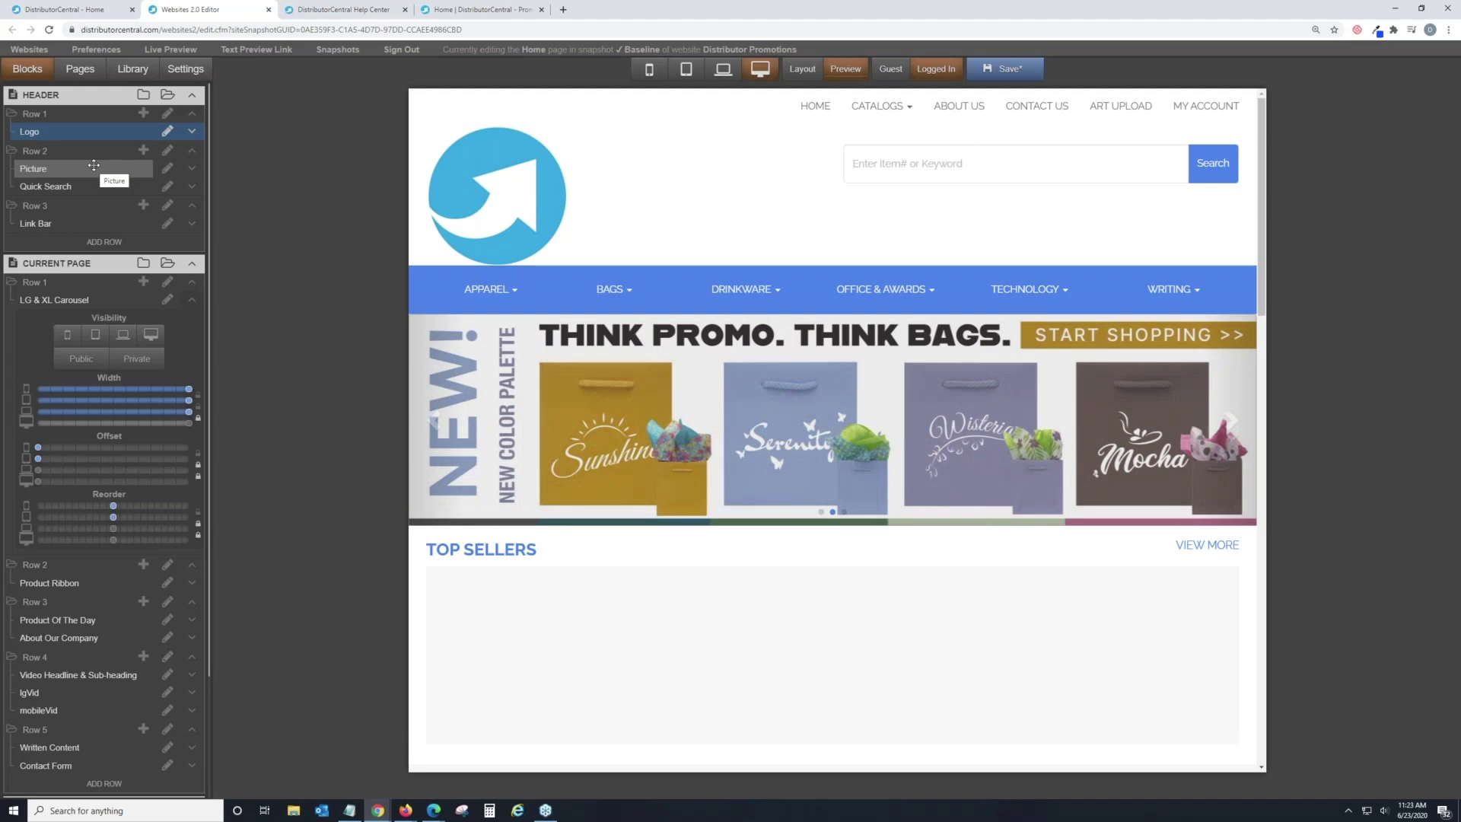
Step: Review the LG & XL Carousel block's autoplay, animation and slide settings, and close them without changes
{"action": "scroll", "coordinate": [714, 357], "scroll_direction": "down", "scroll_amount": 1}
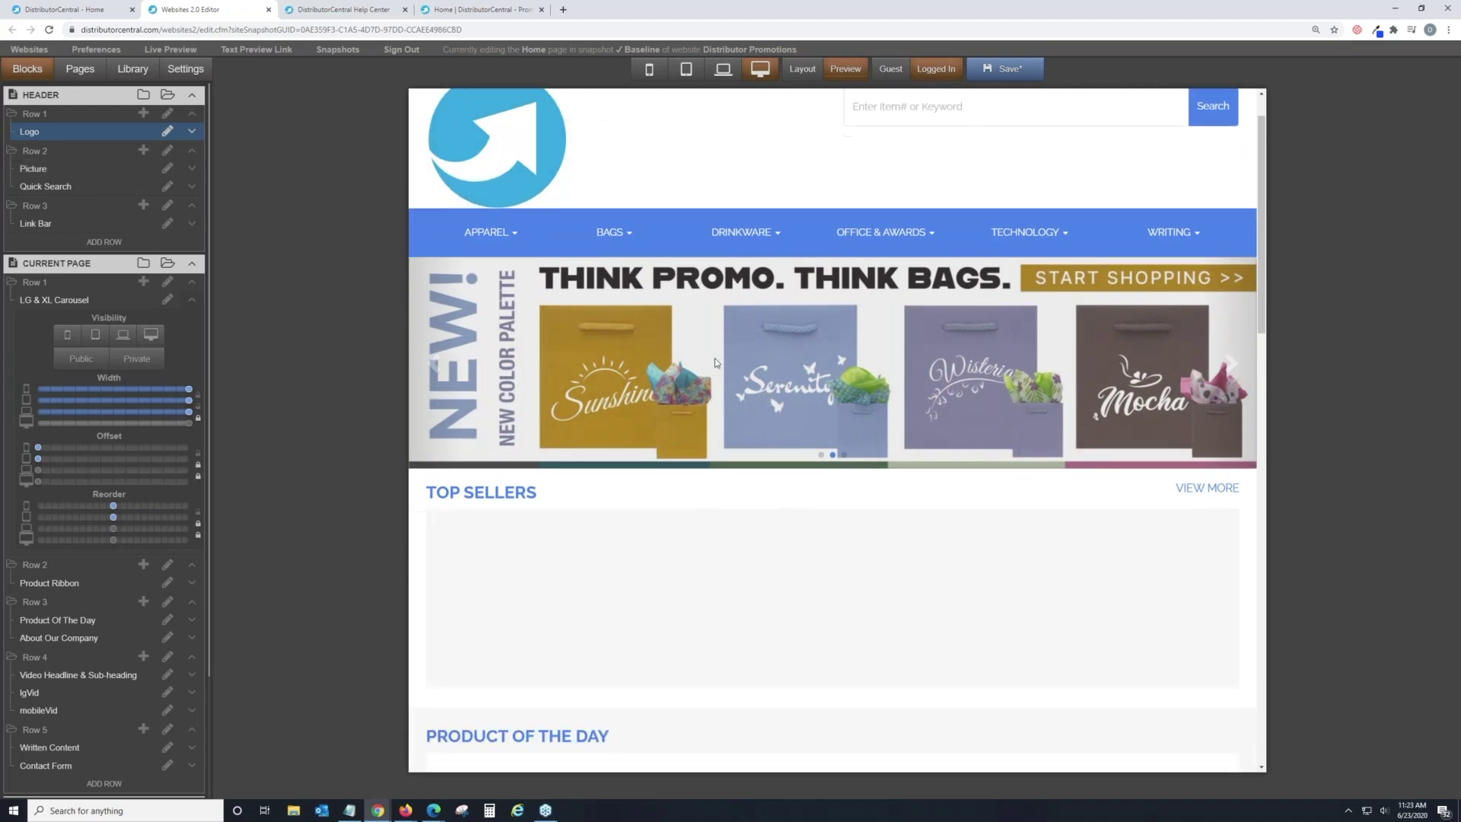
{"action": "left_click", "coordinate": [704, 361]}
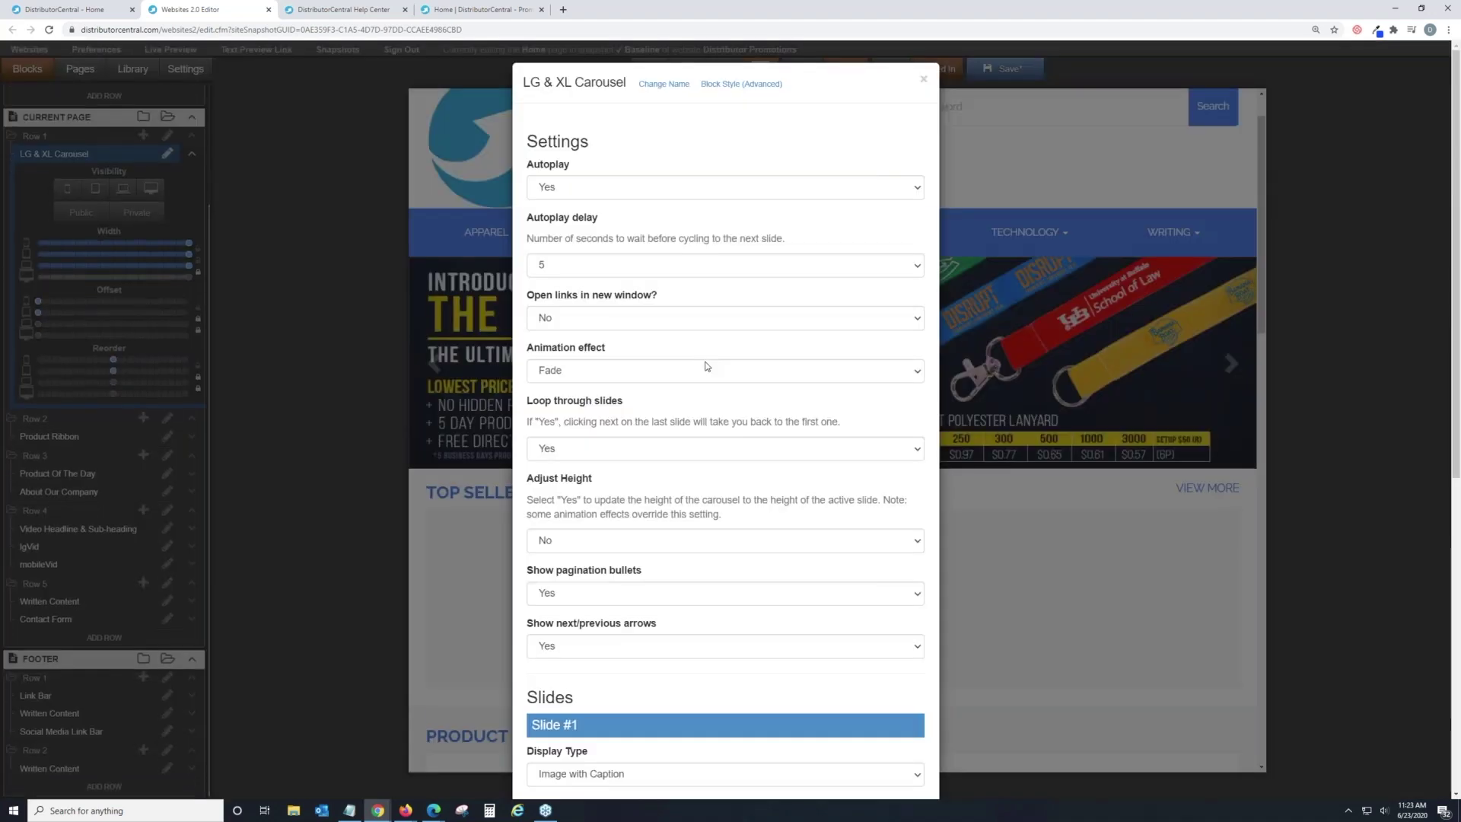
{"action": "scroll", "coordinate": [703, 343], "scroll_direction": "down", "scroll_amount": 1}
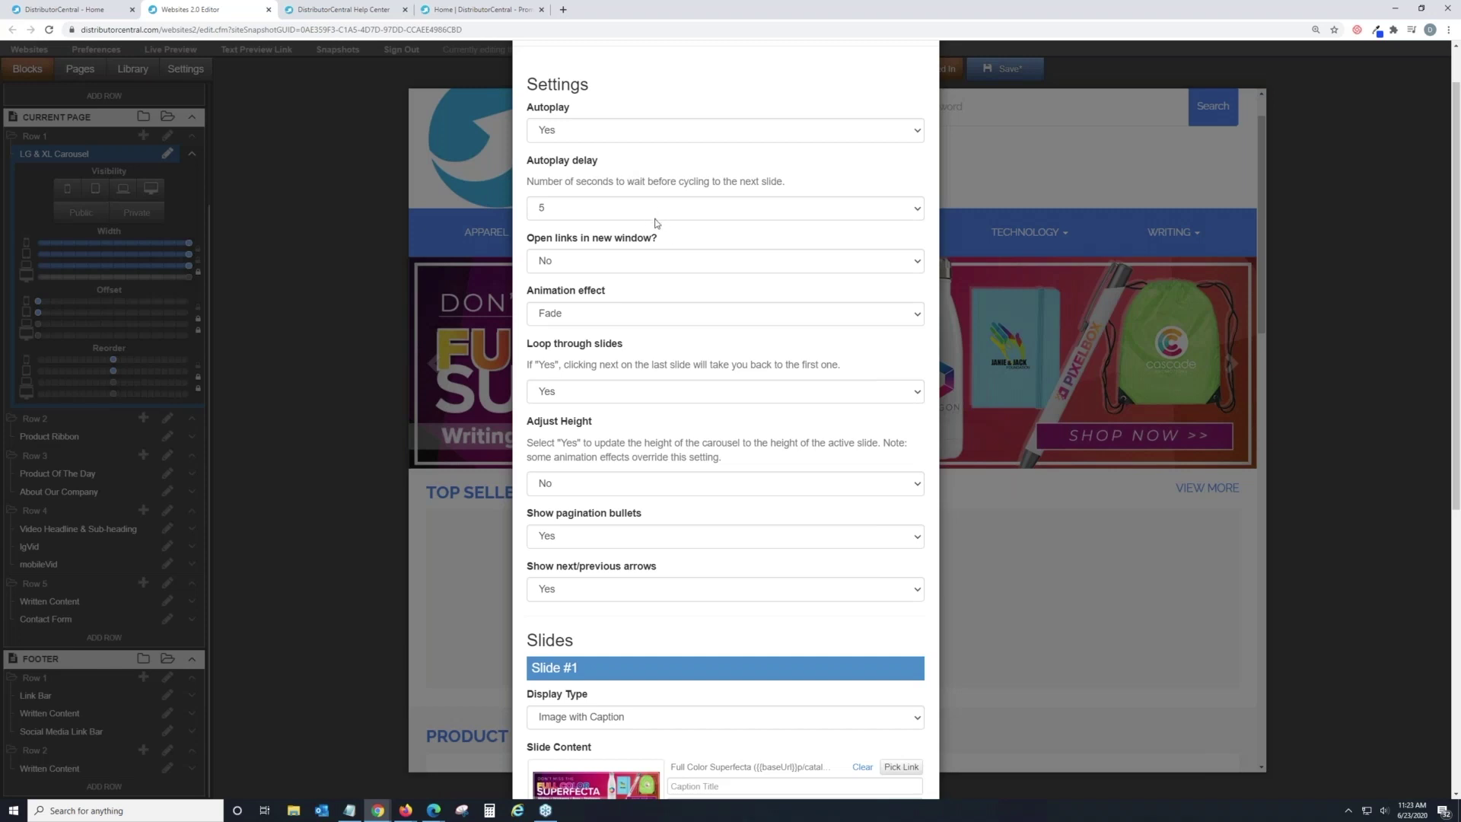
{"action": "scroll", "coordinate": [650, 213], "scroll_direction": "down", "scroll_amount": 2}
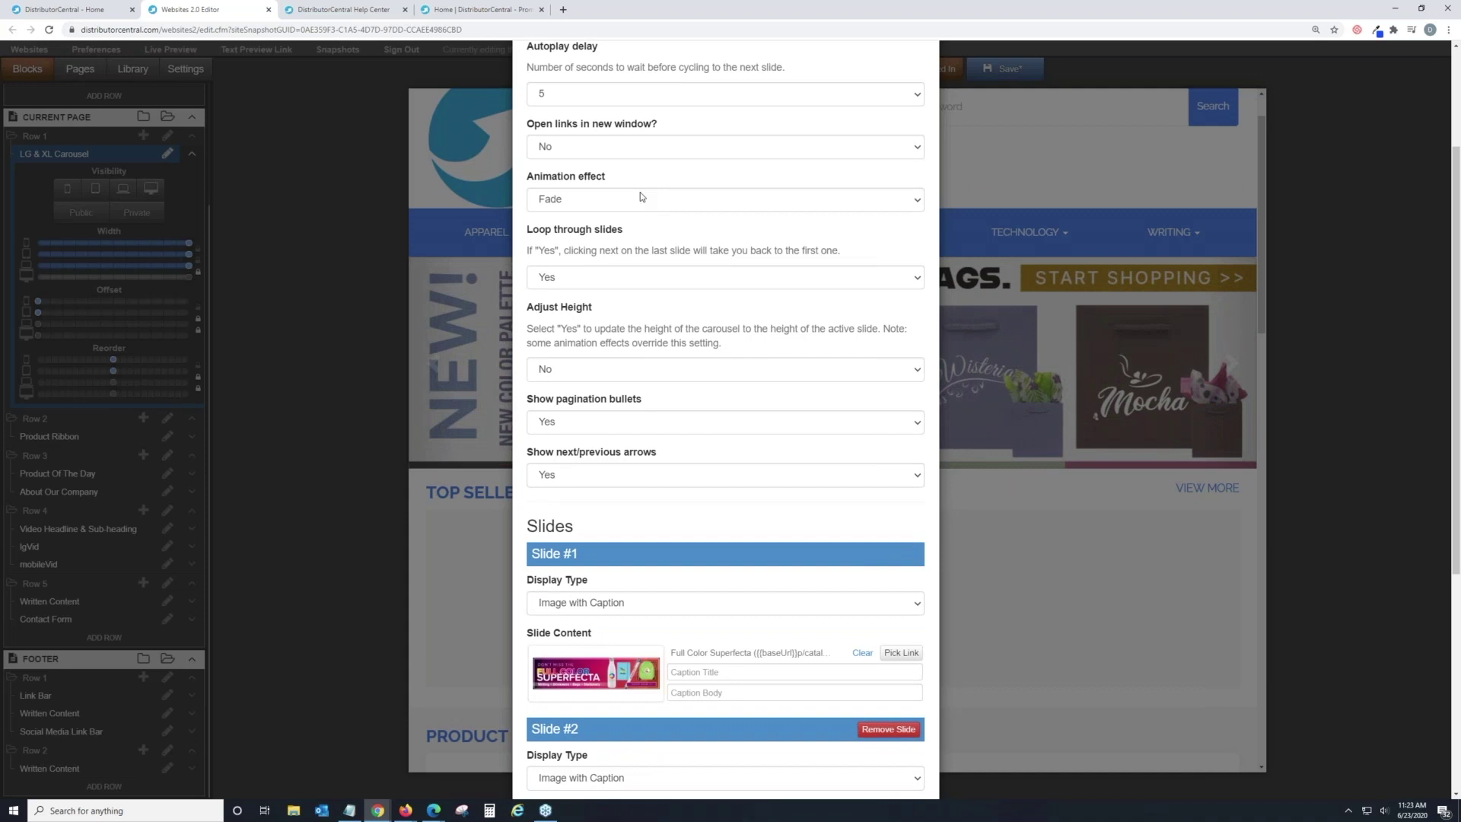
{"action": "scroll", "coordinate": [655, 220], "scroll_direction": "down", "scroll_amount": 1}
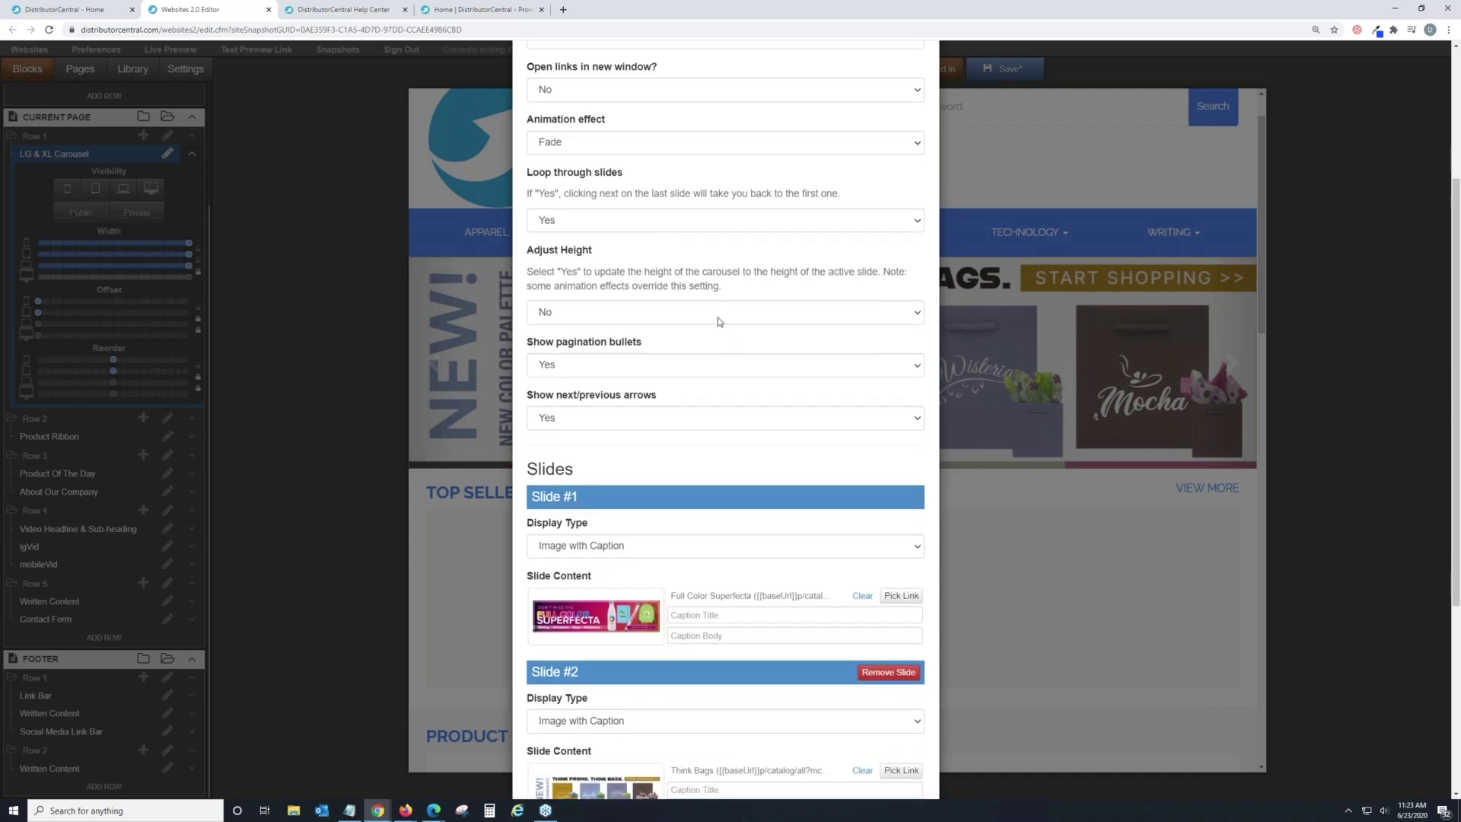
{"action": "scroll", "coordinate": [720, 311], "scroll_direction": "down", "scroll_amount": 1}
{"action": "scroll", "coordinate": [717, 306], "scroll_direction": "down", "scroll_amount": 5}
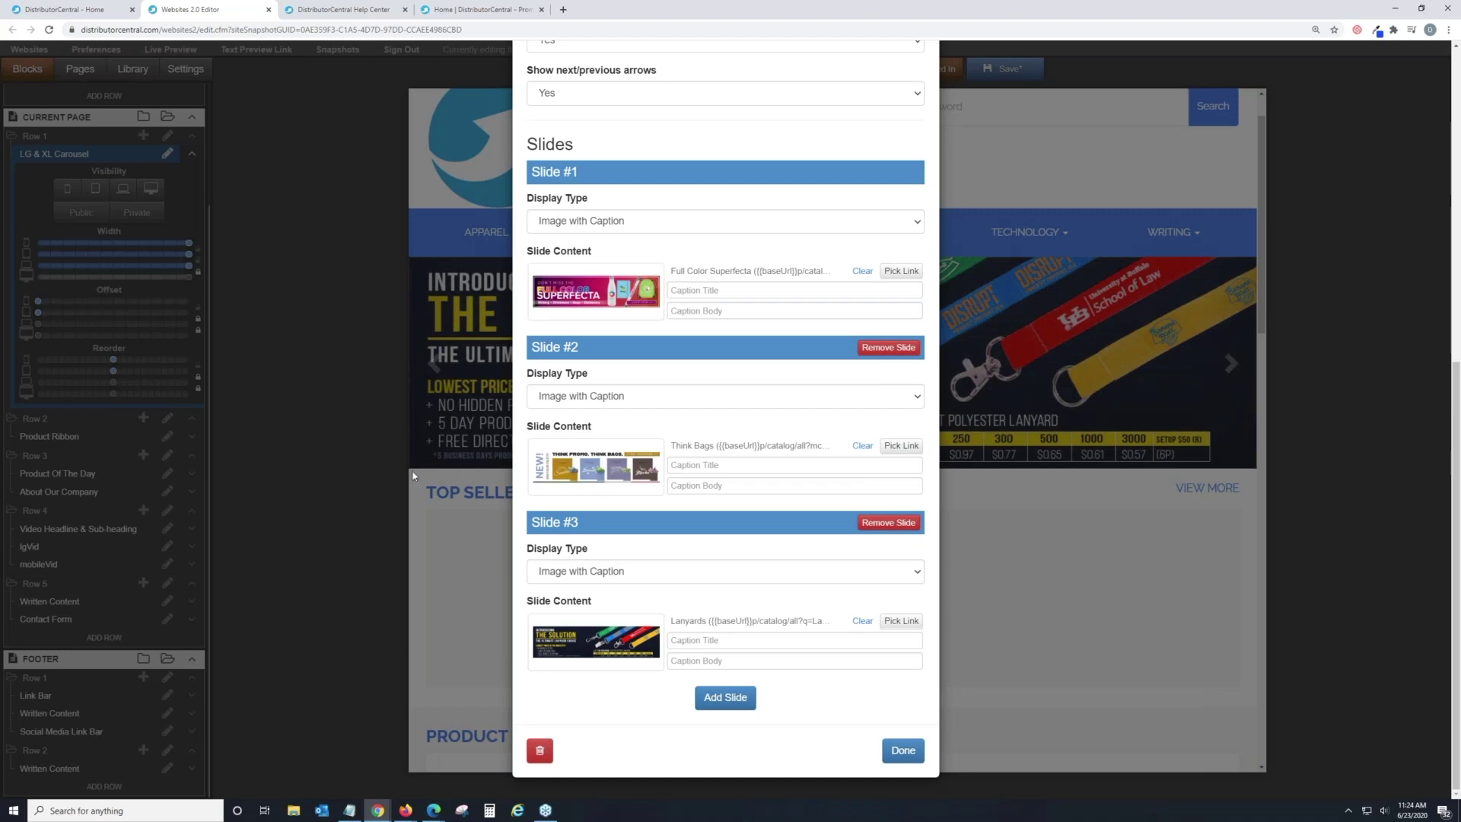
{"action": "left_click", "coordinate": [340, 362]}
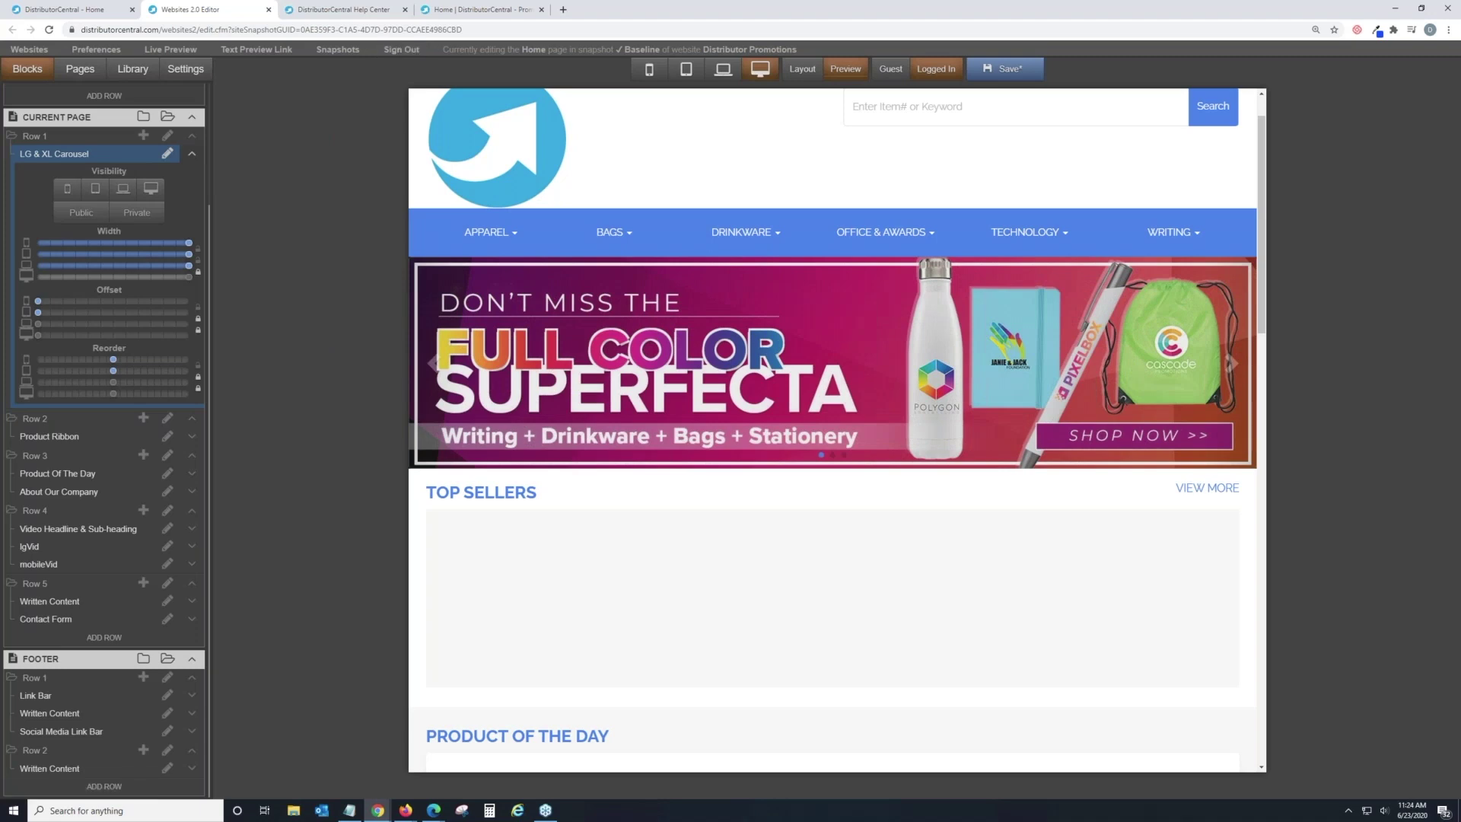
Step: Switch to the DistributorCentral home page, open Graphics for Your Website from its resources, and download the Pro Towels graphics
{"action": "left_click", "coordinate": [496, 9]}
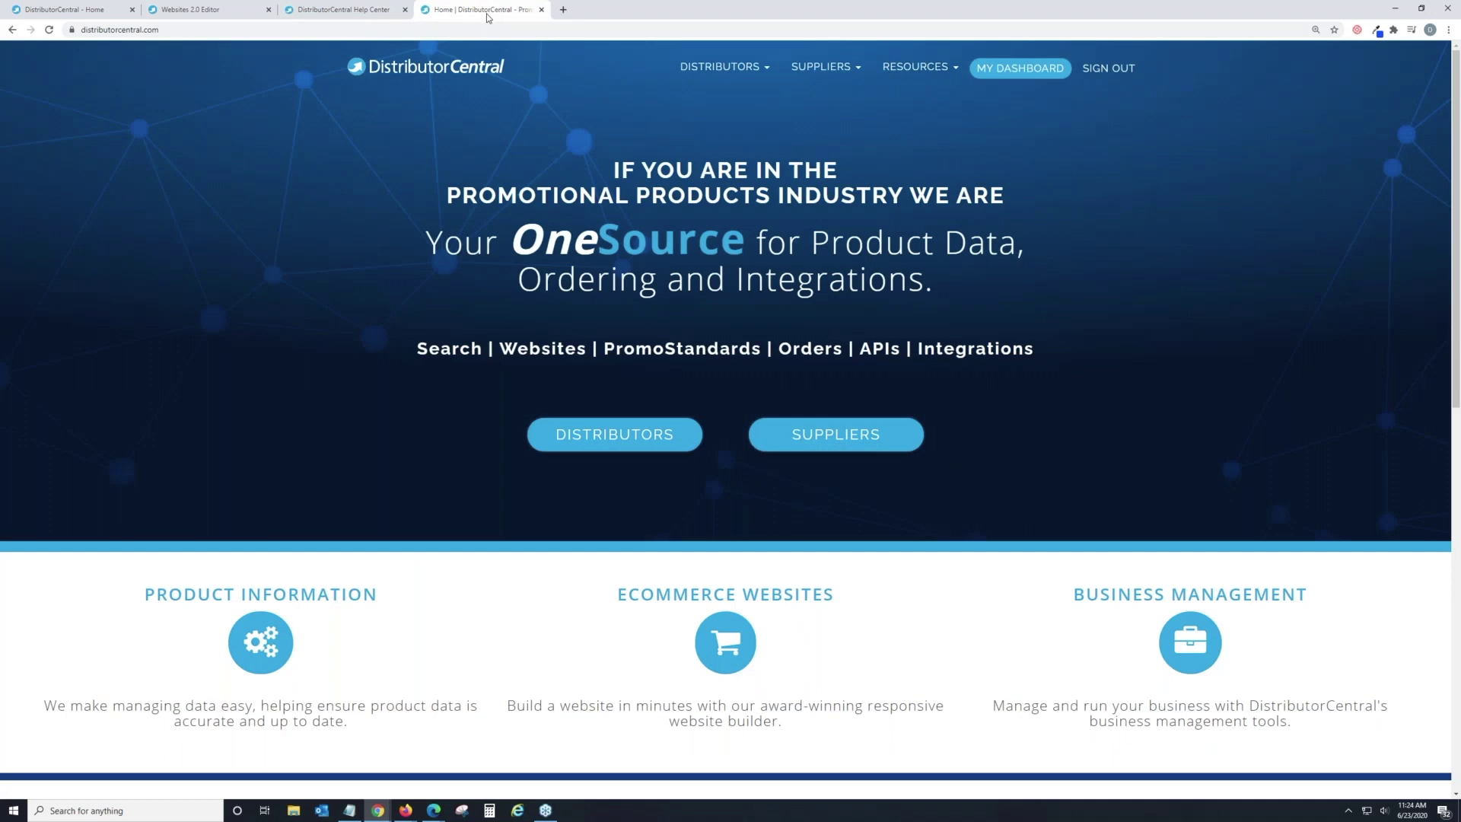
{"action": "left_click", "coordinate": [913, 80]}
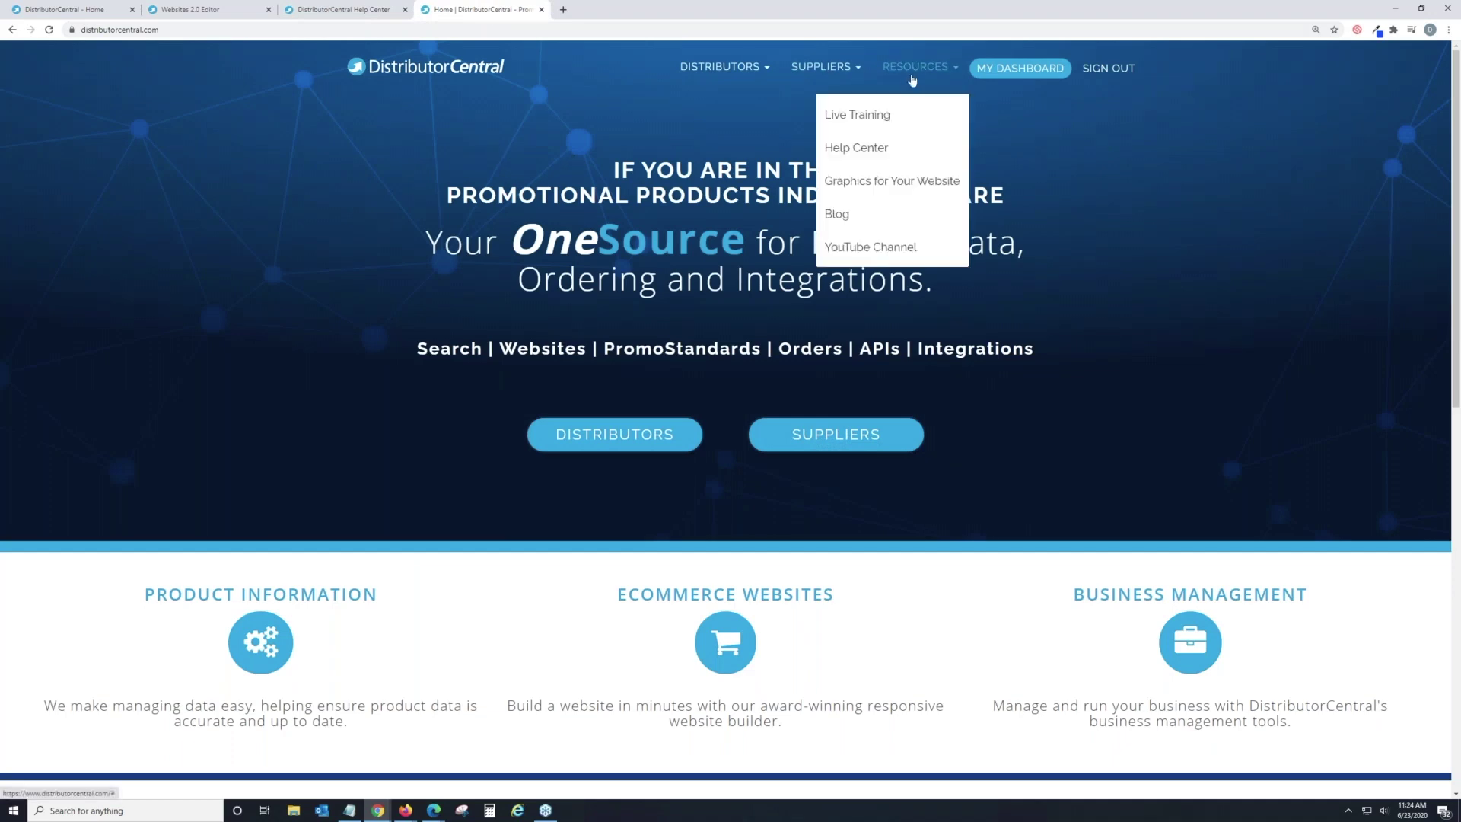
{"action": "left_click", "coordinate": [903, 187]}
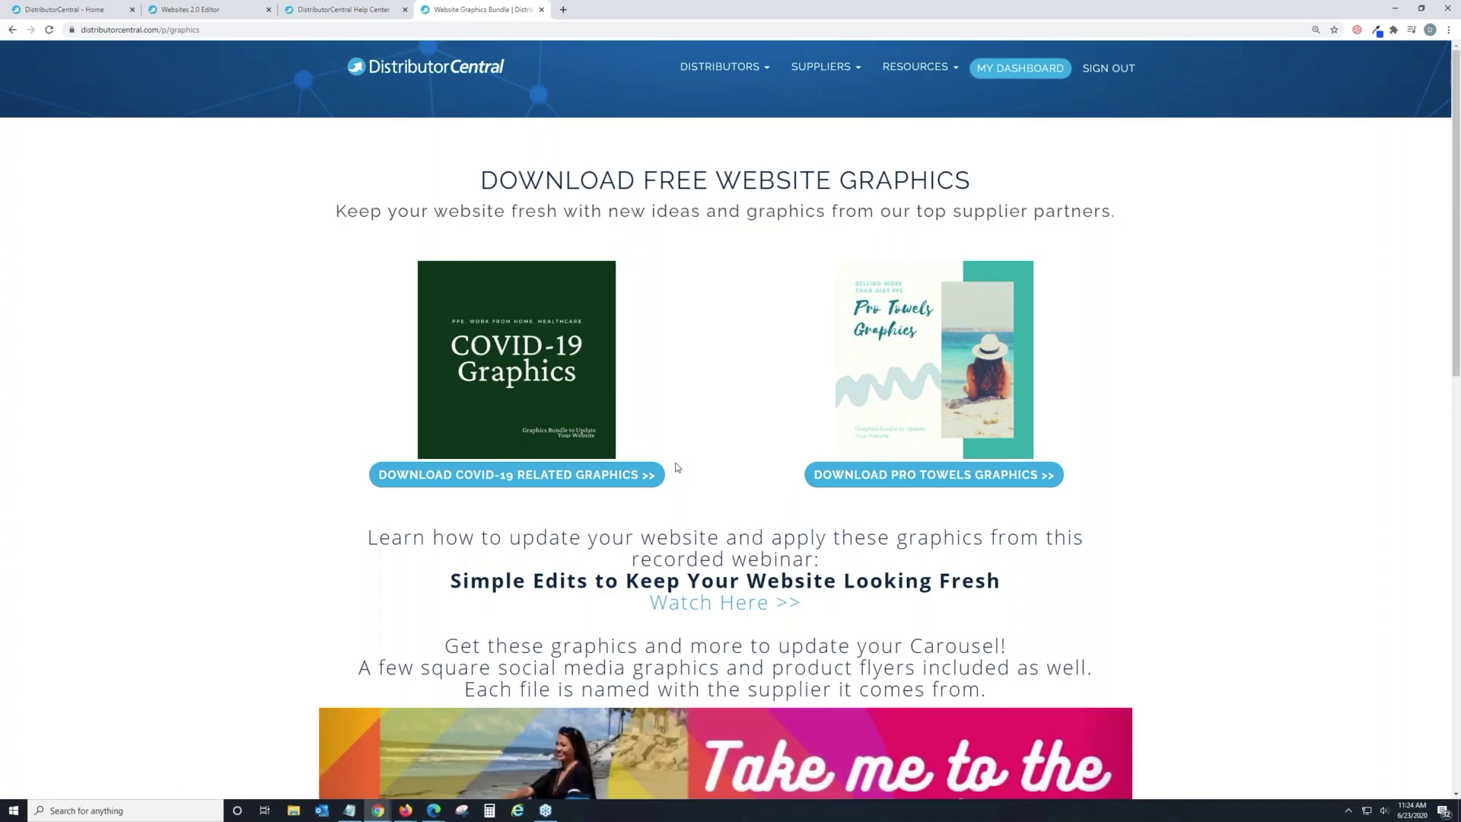
{"action": "left_click", "coordinate": [968, 477]}
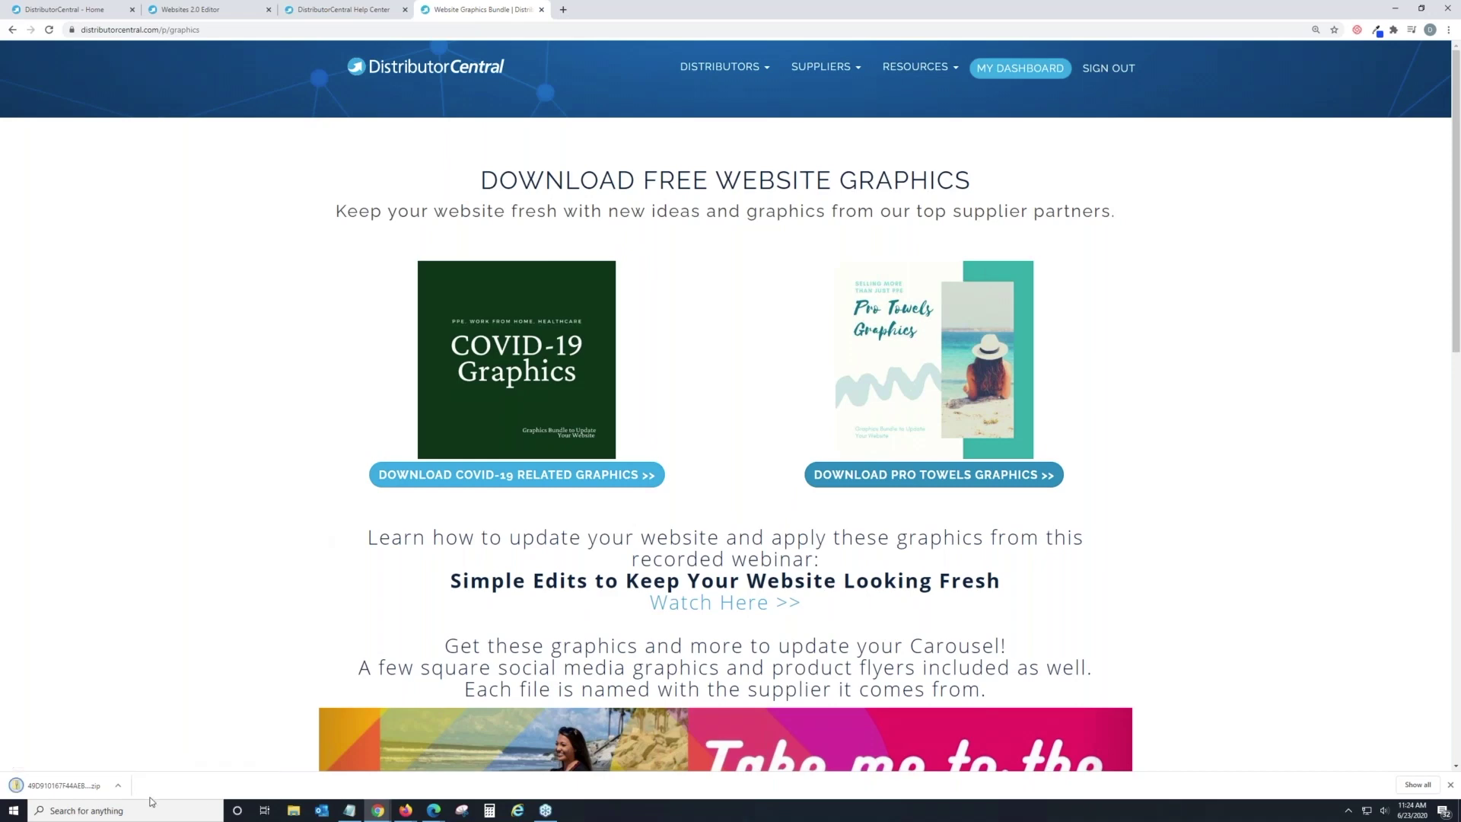
Step: Locate the downloaded zip file in its folder and extract it to the Website Graphics folder on the Desktop
{"action": "left_click", "coordinate": [118, 785]}
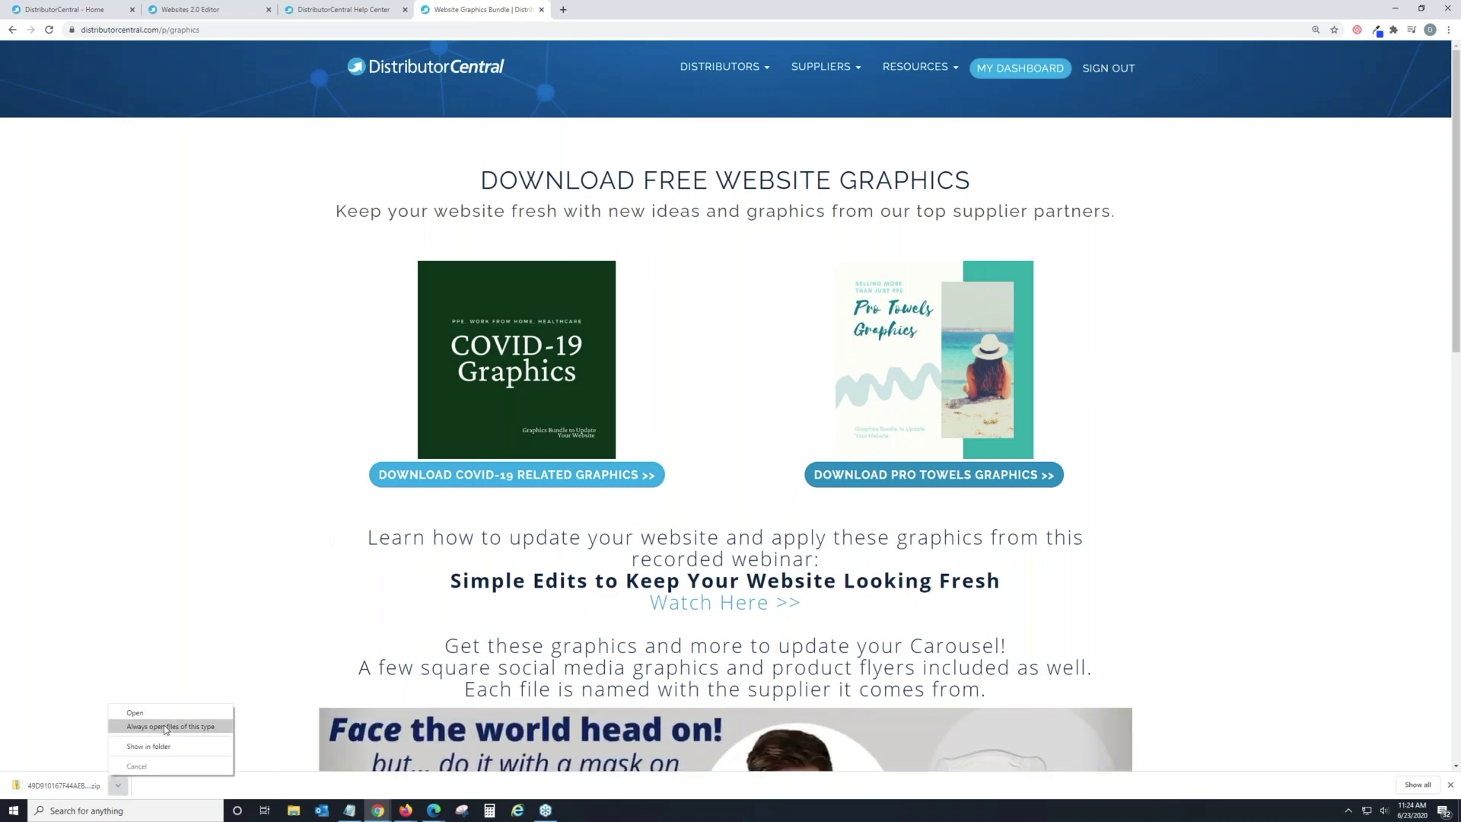
{"action": "left_click", "coordinate": [170, 748]}
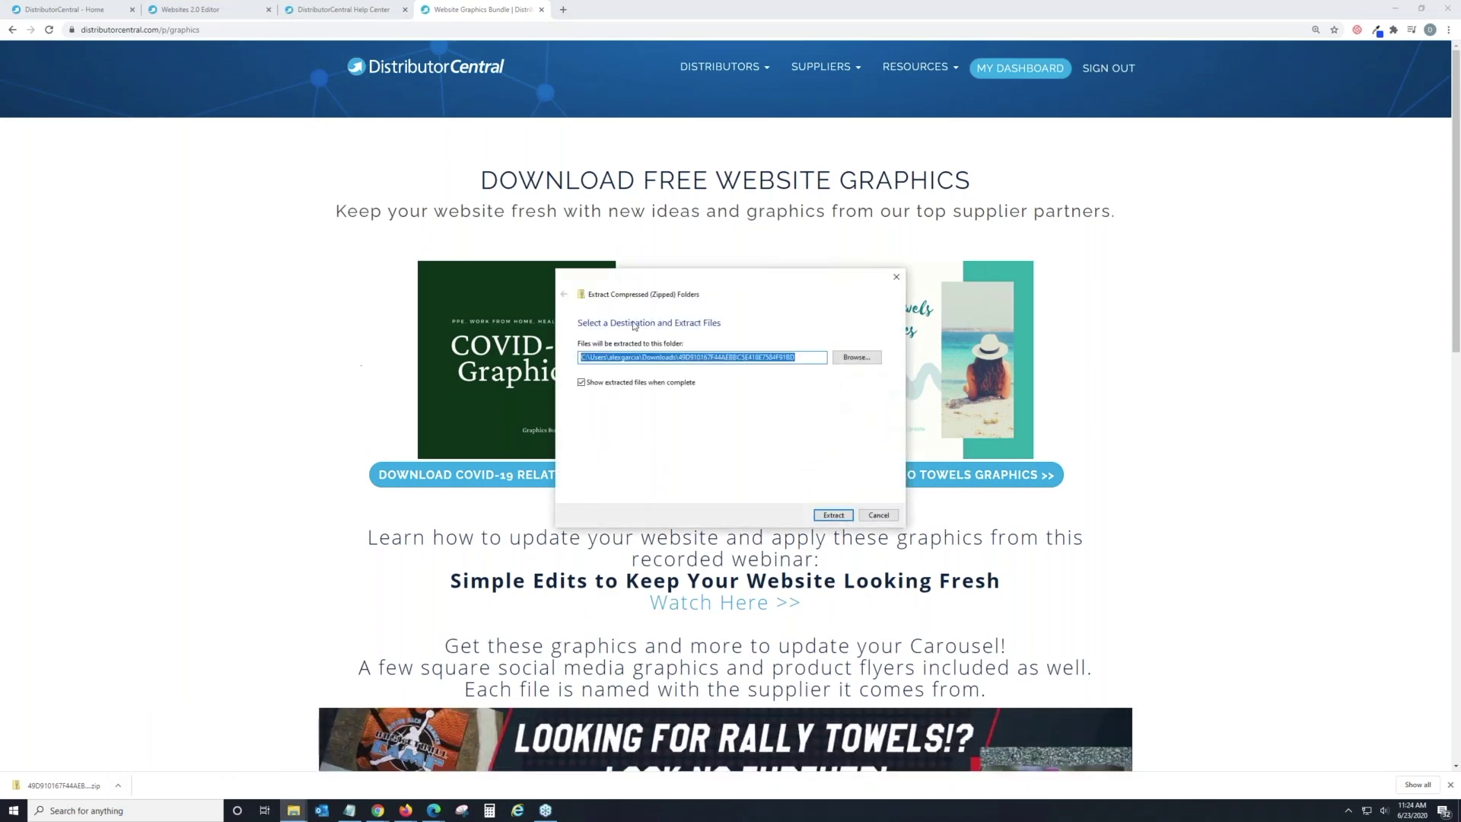
{"action": "left_click", "coordinate": [868, 358]}
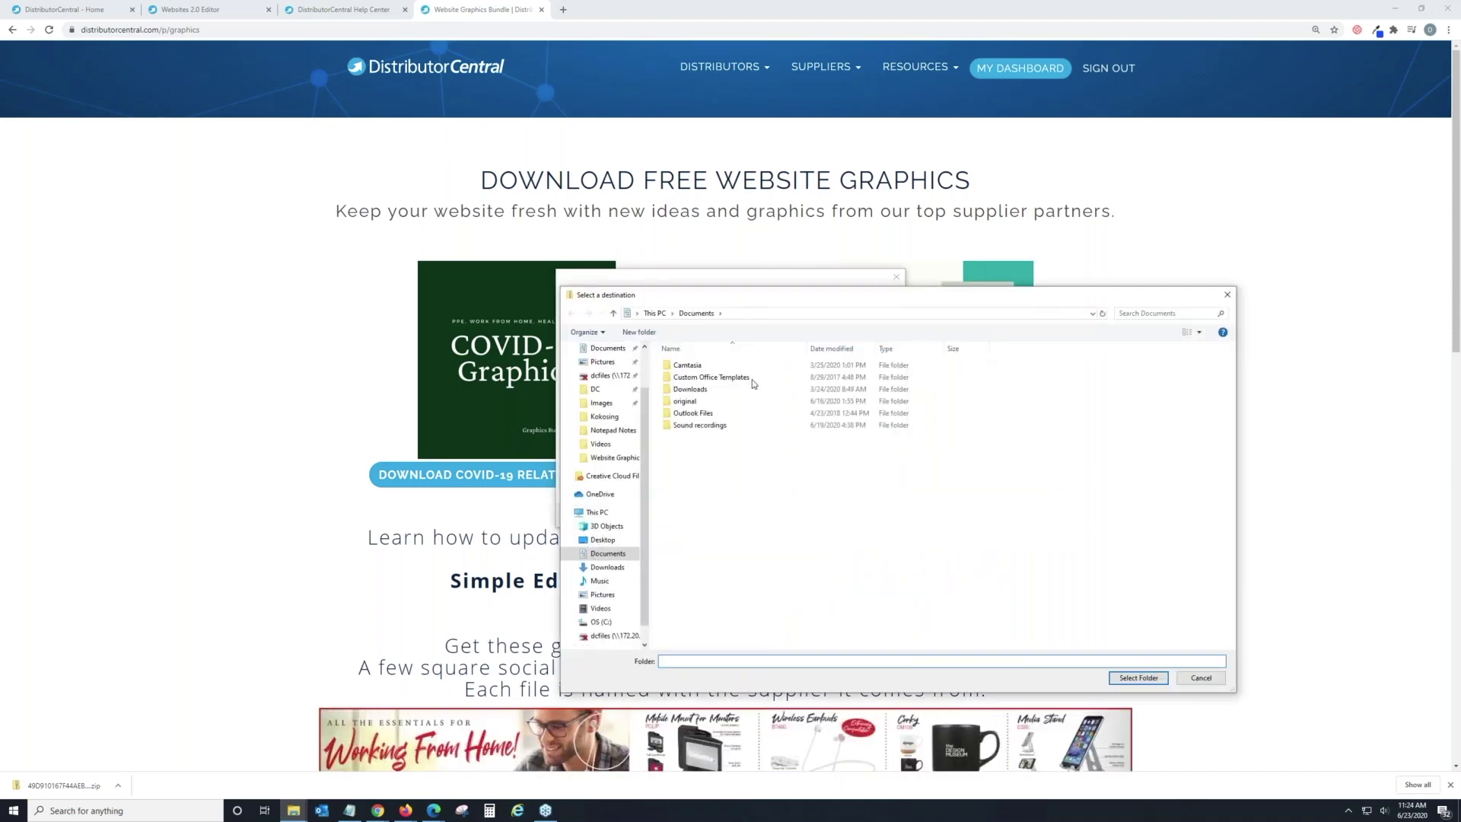
{"action": "left_click", "coordinate": [602, 542]}
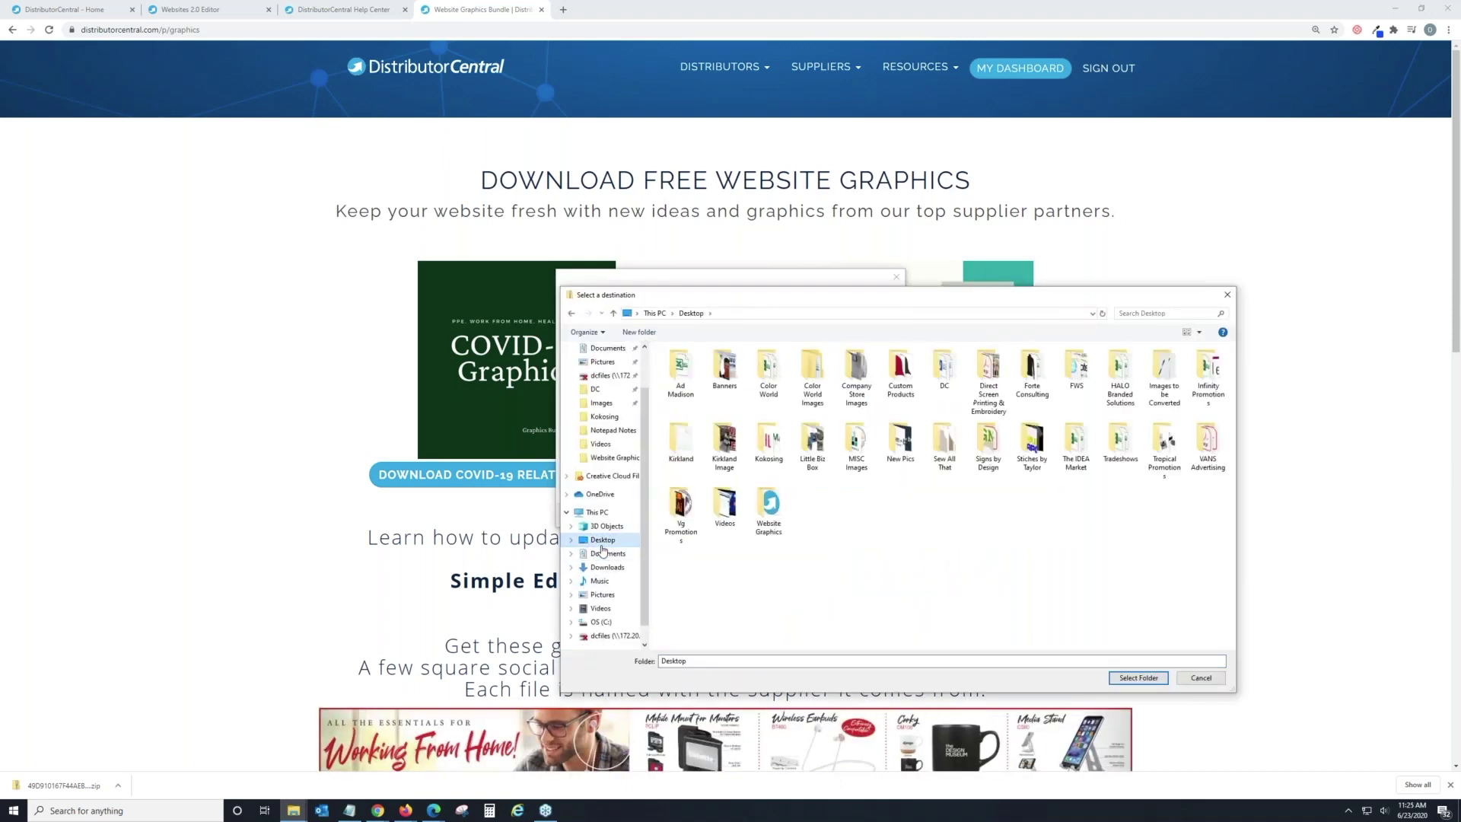
{"action": "left_click", "coordinate": [768, 504]}
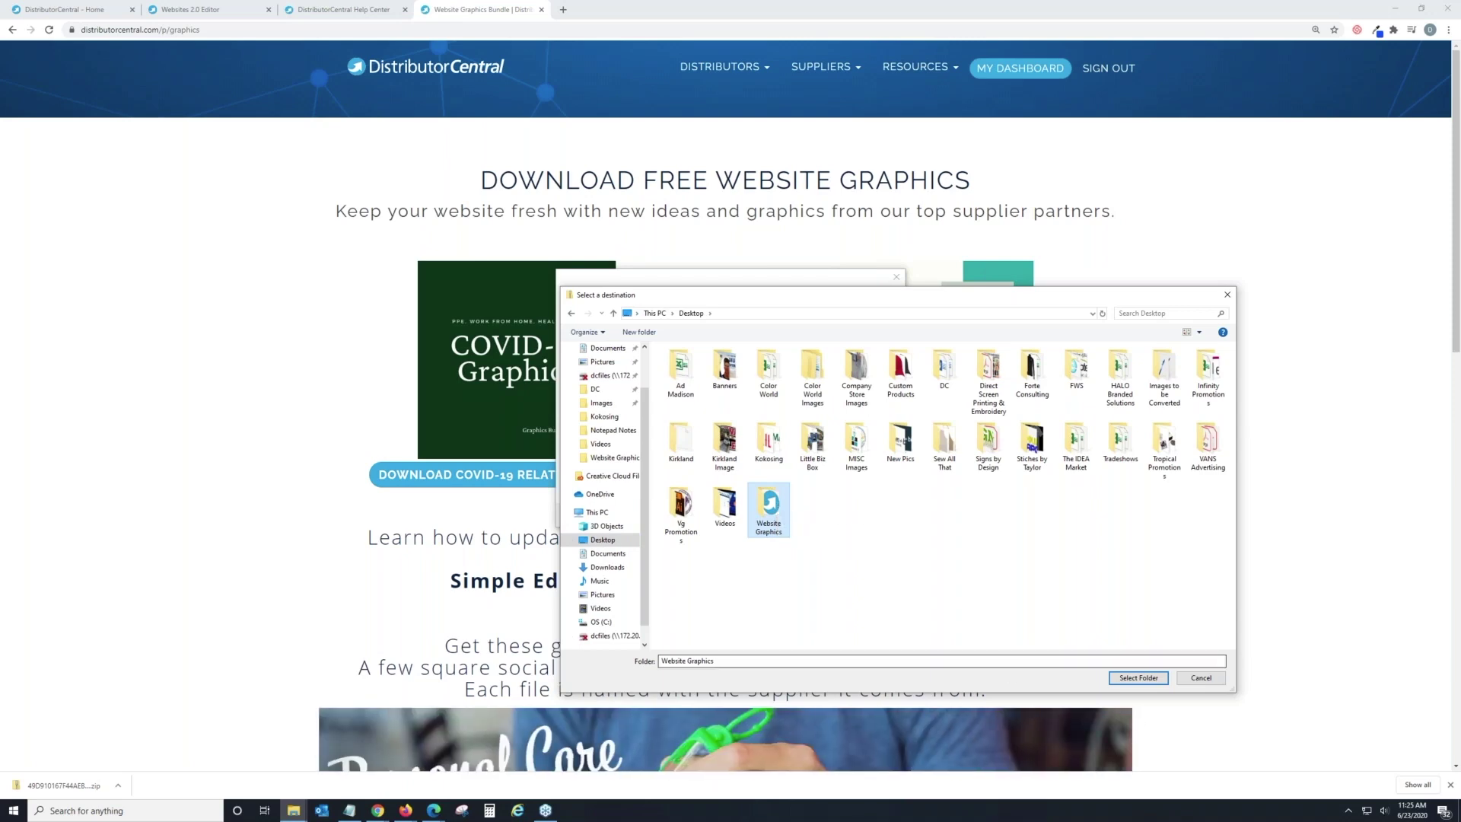
{"action": "left_click", "coordinate": [1137, 677]}
{"action": "left_click", "coordinate": [835, 515]}
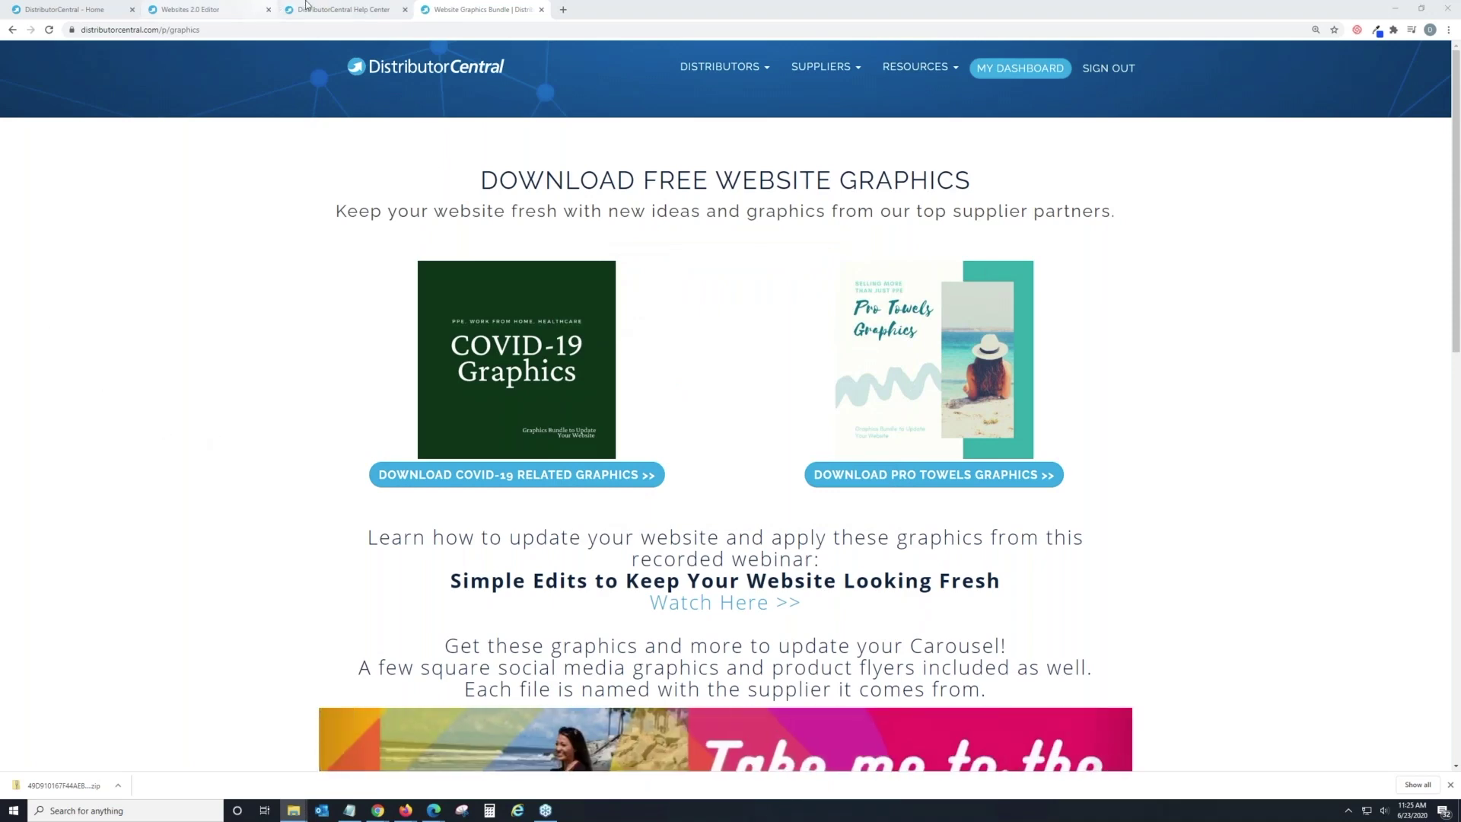
Step: Back in the Websites 2.0 Editor, remove the Lanyards and Think Bags slides from the LG & XL Carousel block
{"action": "left_click", "coordinate": [242, 6]}
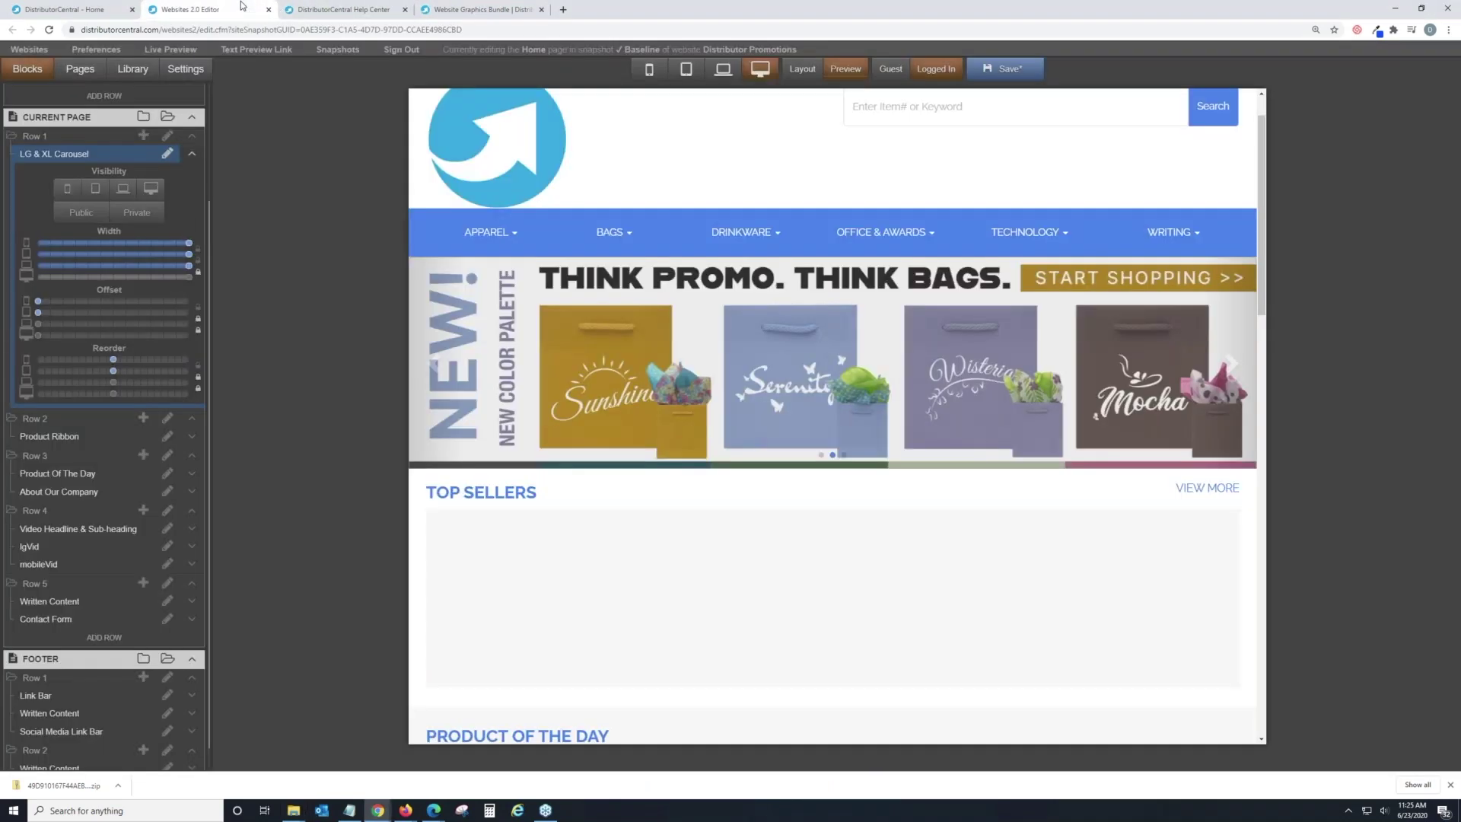
{"action": "double_click", "coordinate": [696, 361]}
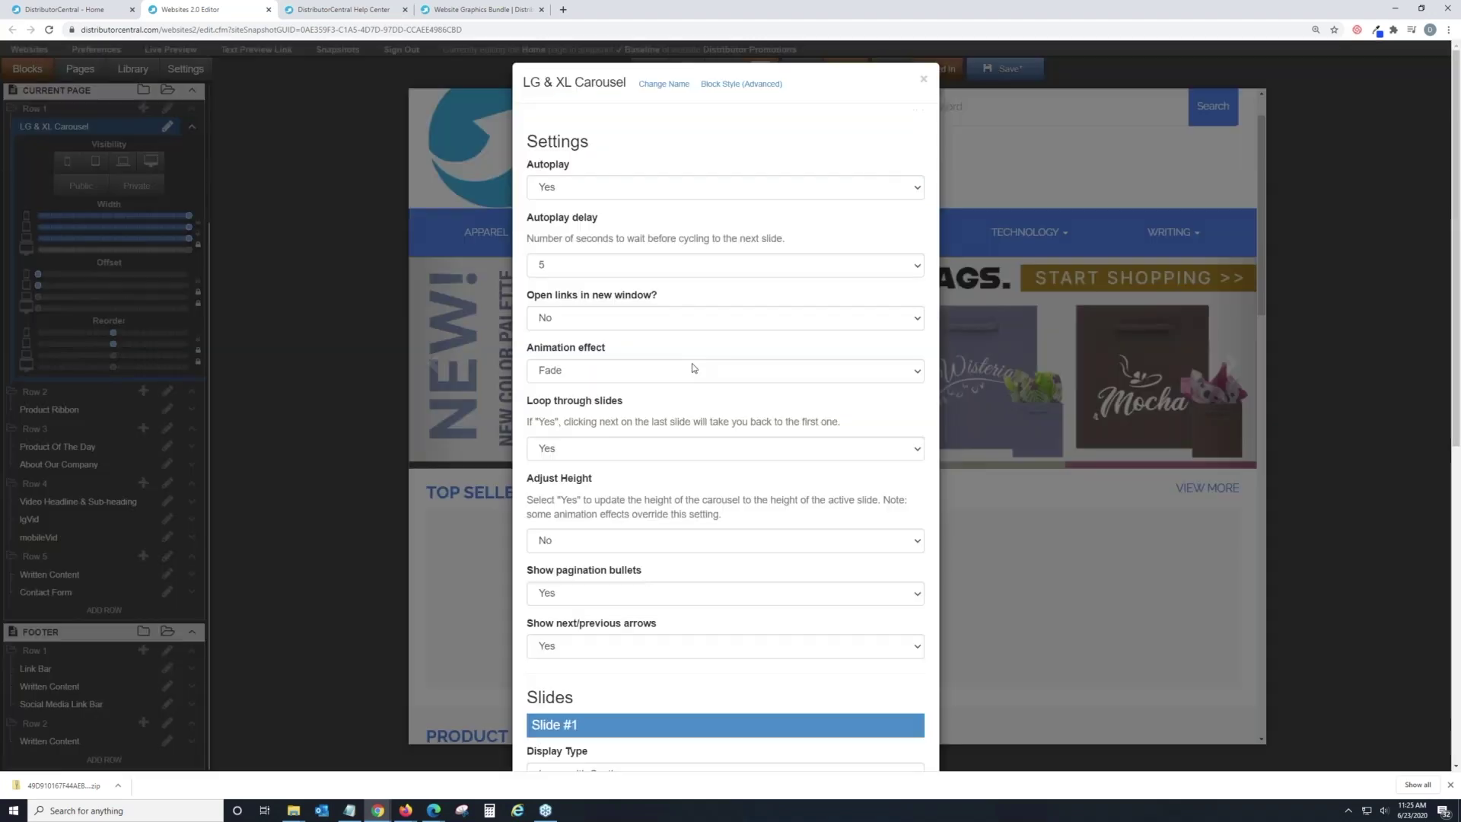
{"action": "scroll", "coordinate": [690, 361], "scroll_direction": "down", "scroll_amount": 3}
{"action": "scroll", "coordinate": [688, 360], "scroll_direction": "down", "scroll_amount": 5}
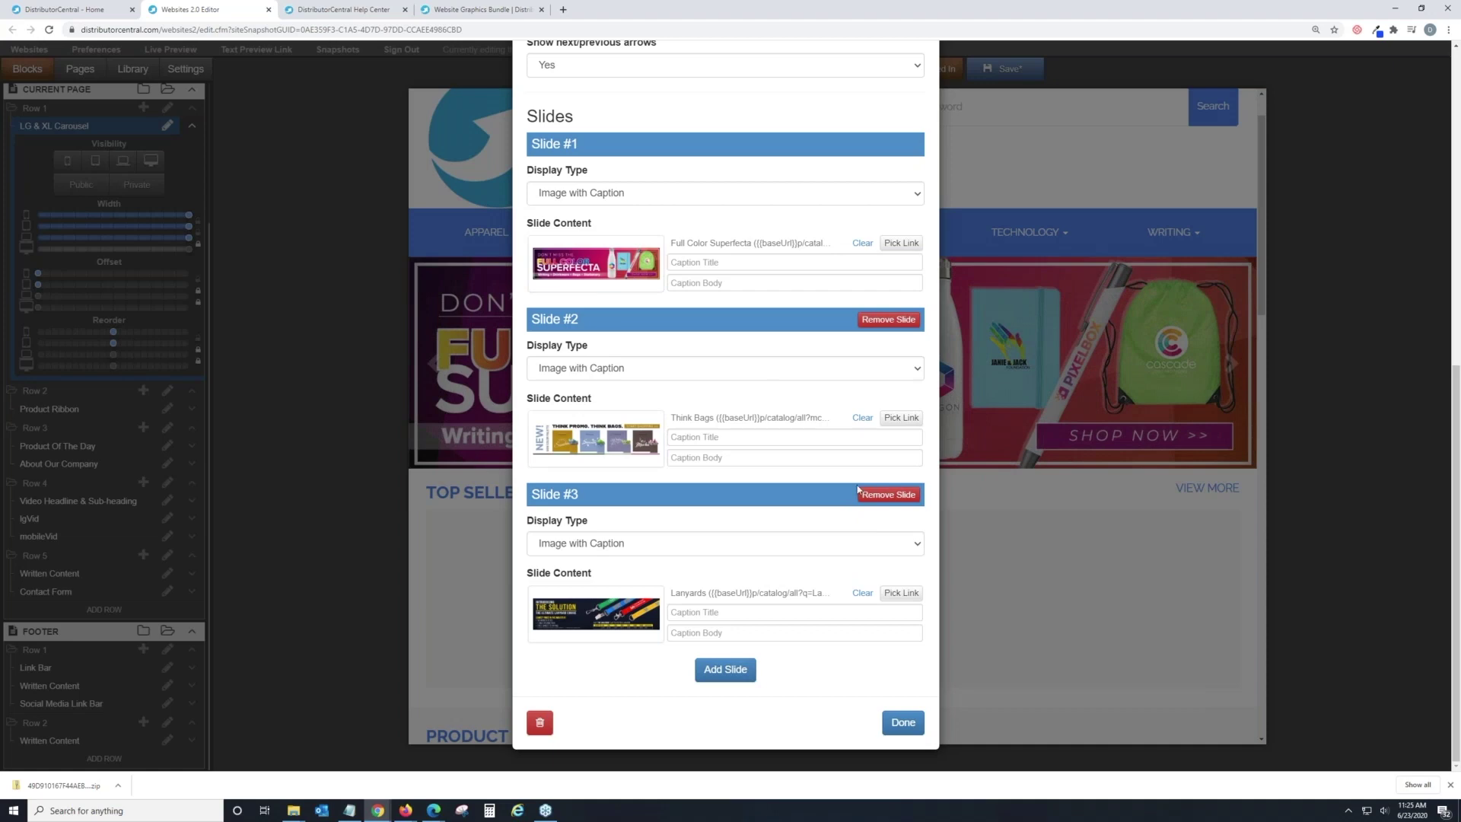
{"action": "left_click", "coordinate": [890, 495]}
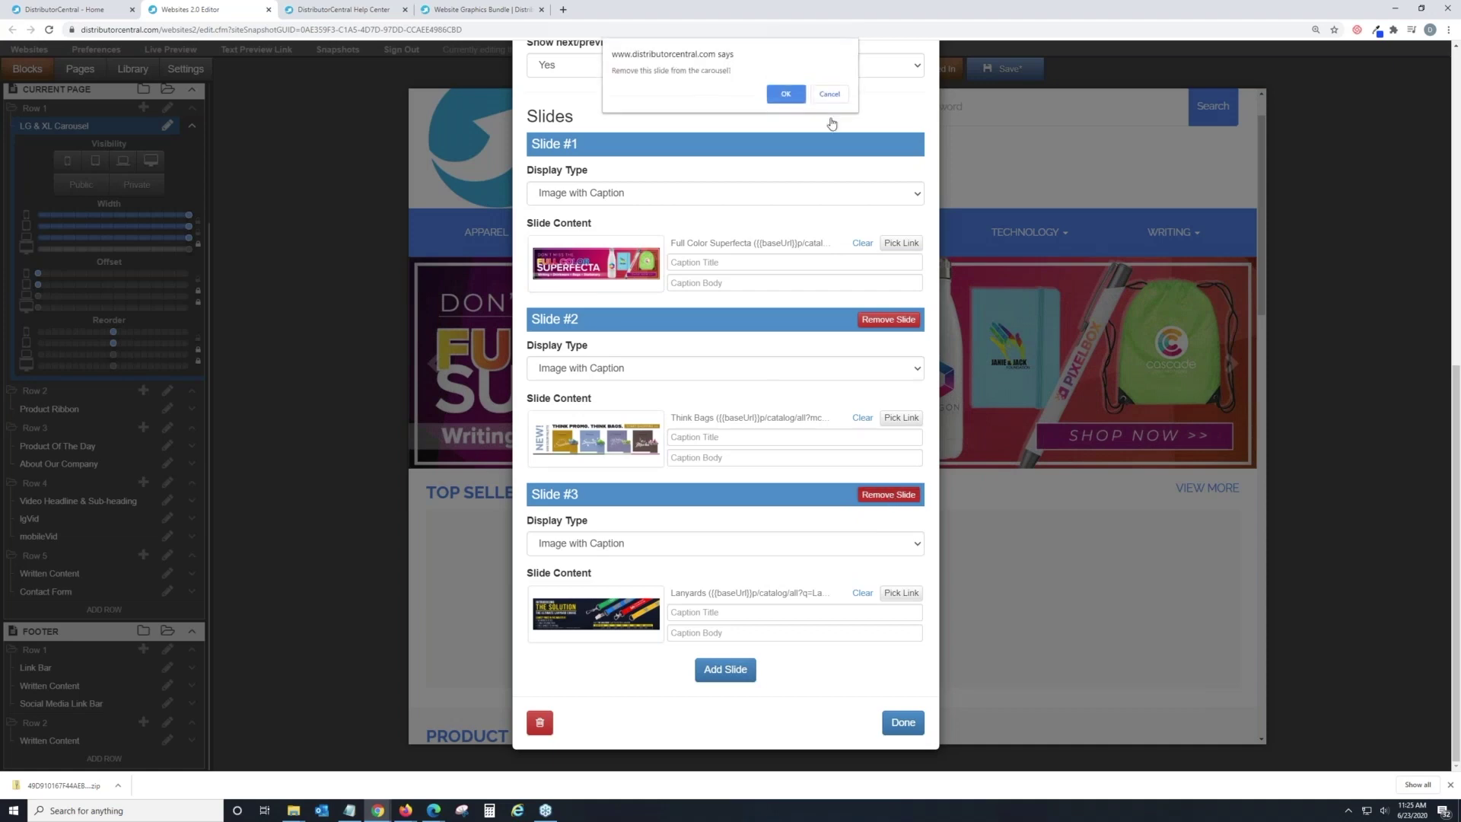
{"action": "left_click", "coordinate": [784, 92]}
{"action": "left_click", "coordinate": [888, 494]}
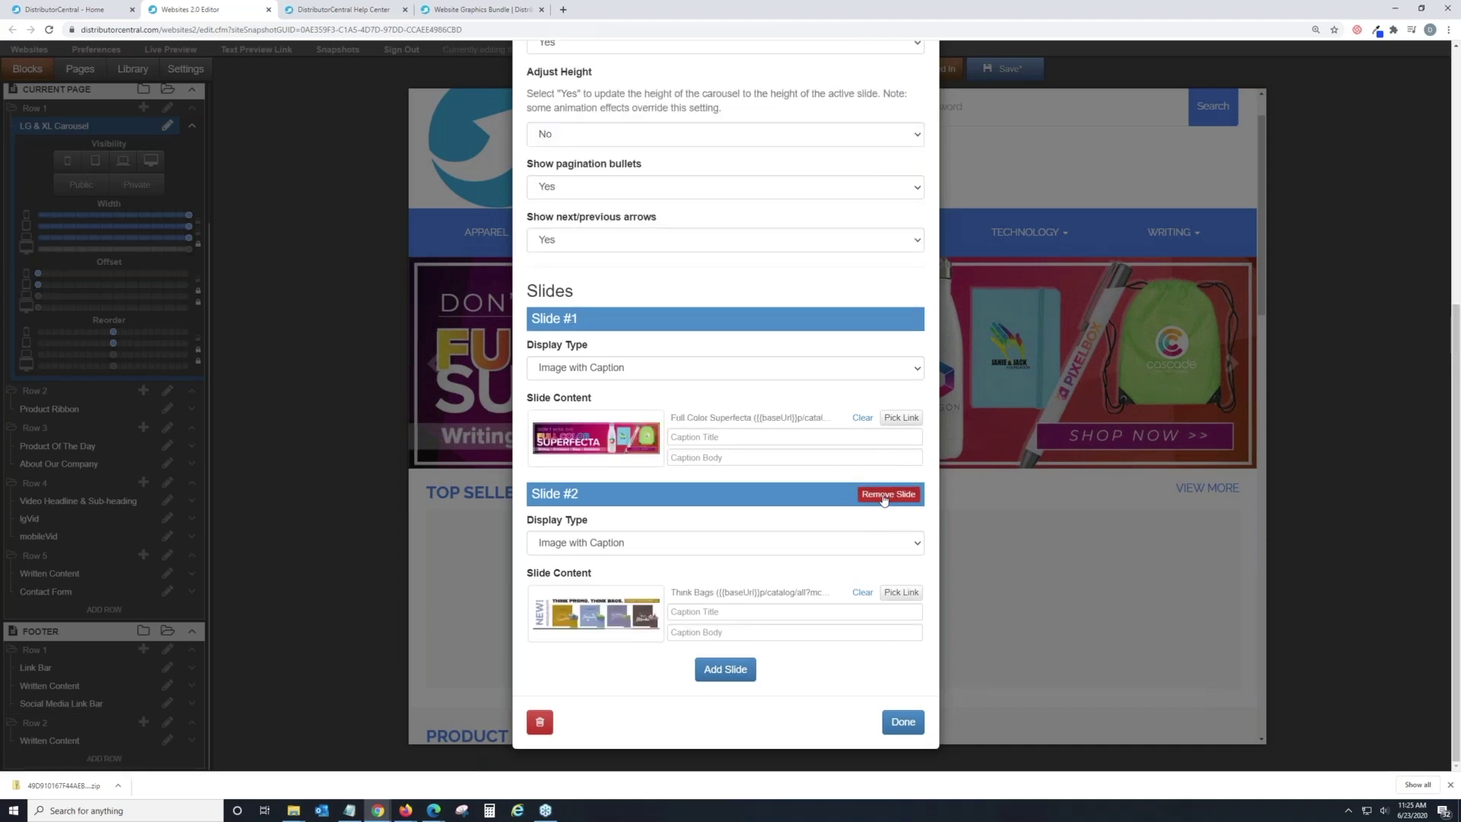
{"action": "left_click", "coordinate": [786, 94]}
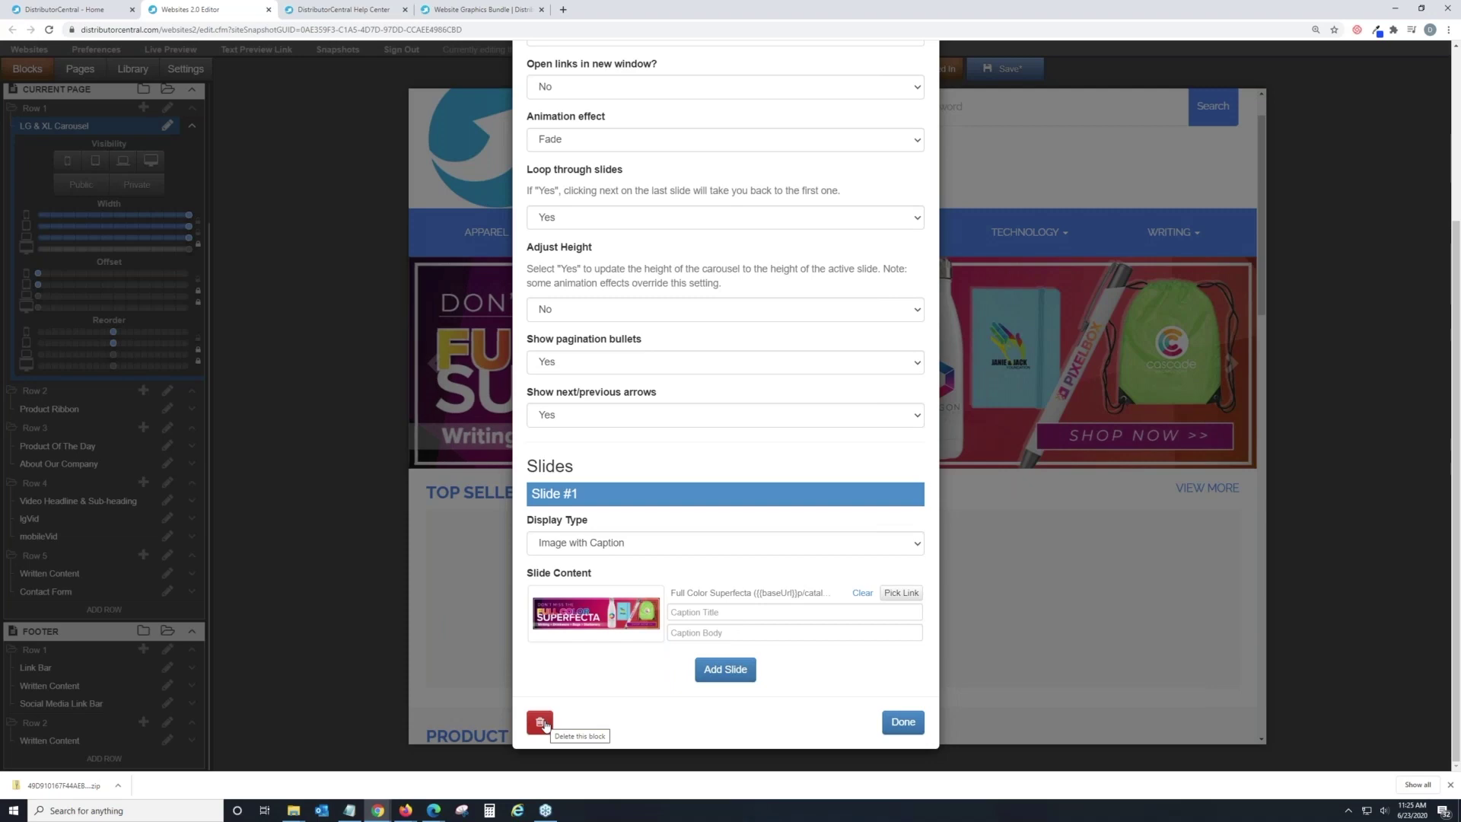
Step: Start an image upload from the library for Slide #1's picture and remove PNG.png from the upload list
{"action": "left_click", "coordinate": [592, 622]}
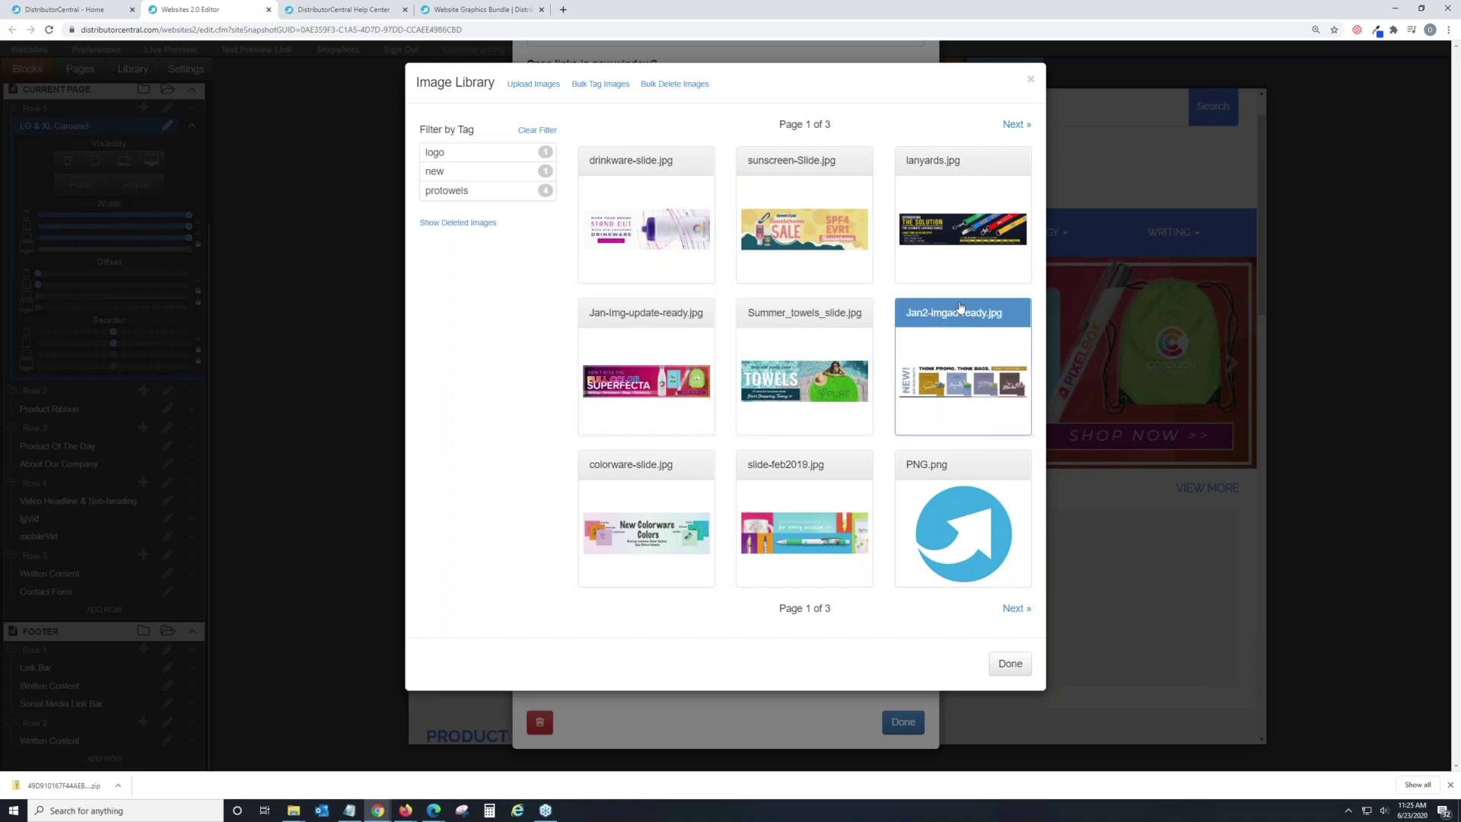
{"action": "left_click", "coordinate": [542, 86]}
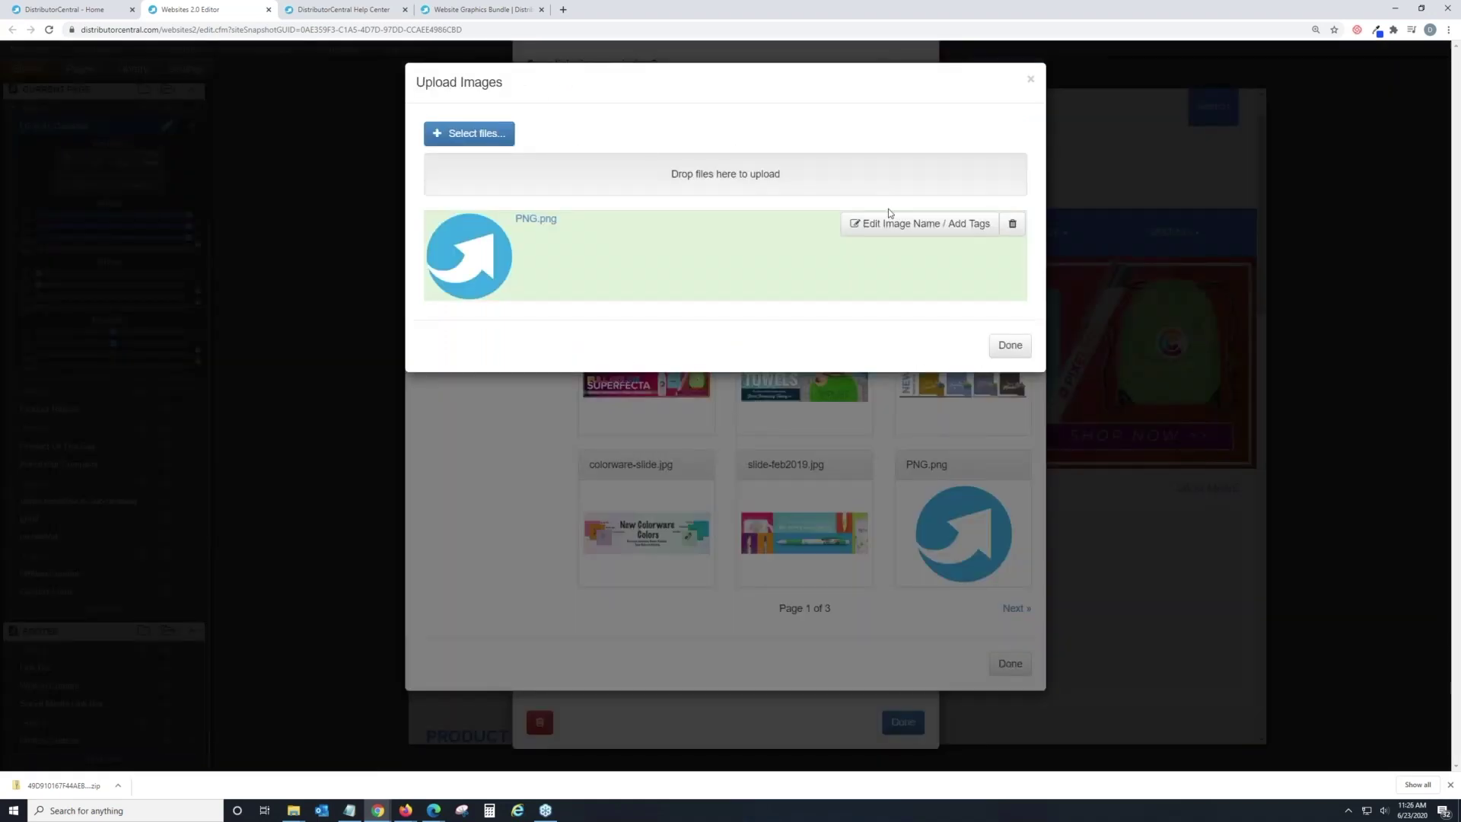
{"action": "left_click", "coordinate": [1013, 226]}
Step: Upload FACE-PROTECTION-01, PRO-VISION-BANNER-01, RALLY-TOWELS-01 and Take Me to the Beach! from the Pro Towels Graphic Bundle folder to the image library
{"action": "left_click", "coordinate": [461, 135]}
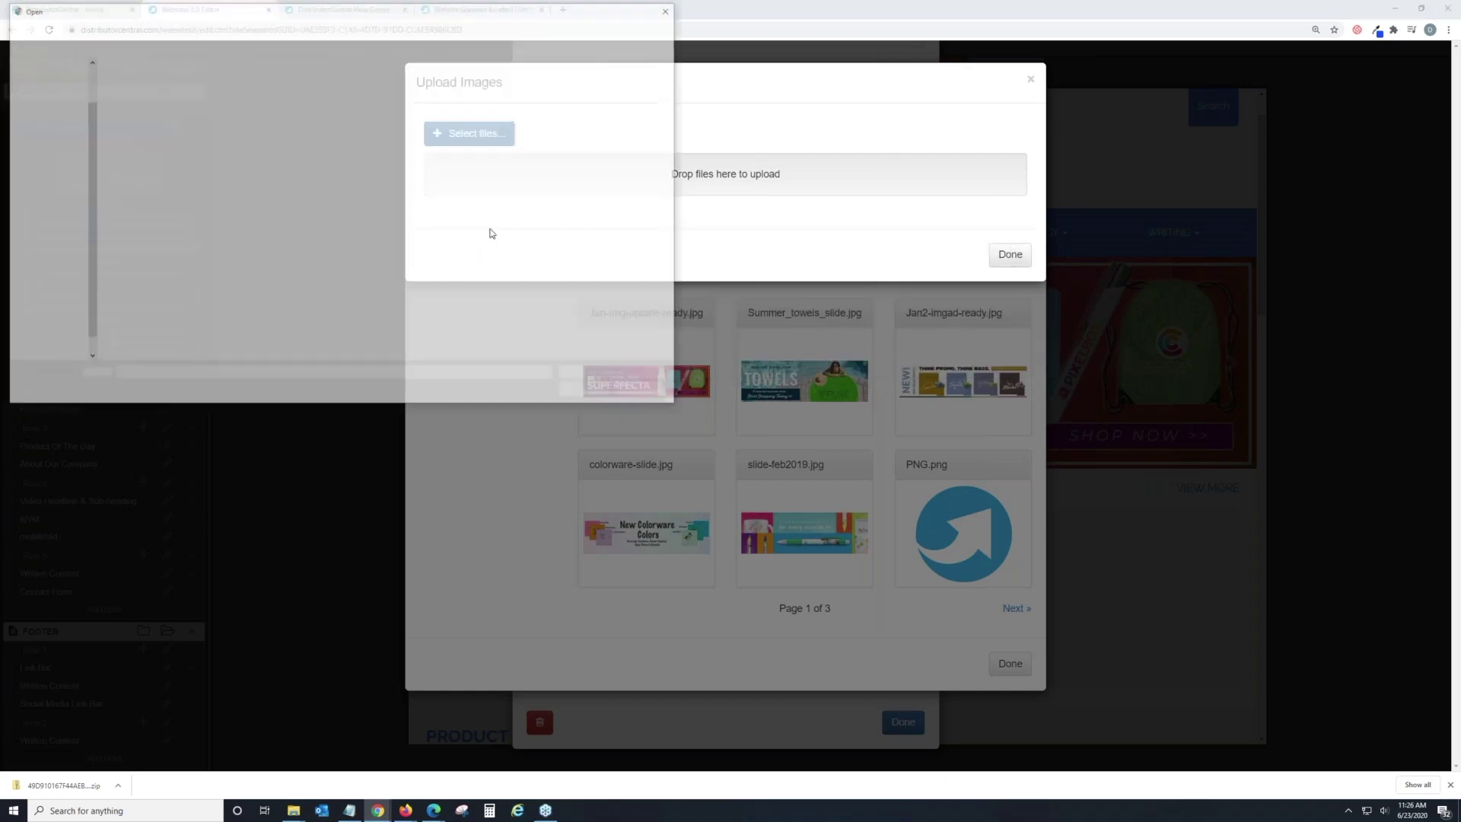
{"action": "left_click", "coordinate": [188, 112]}
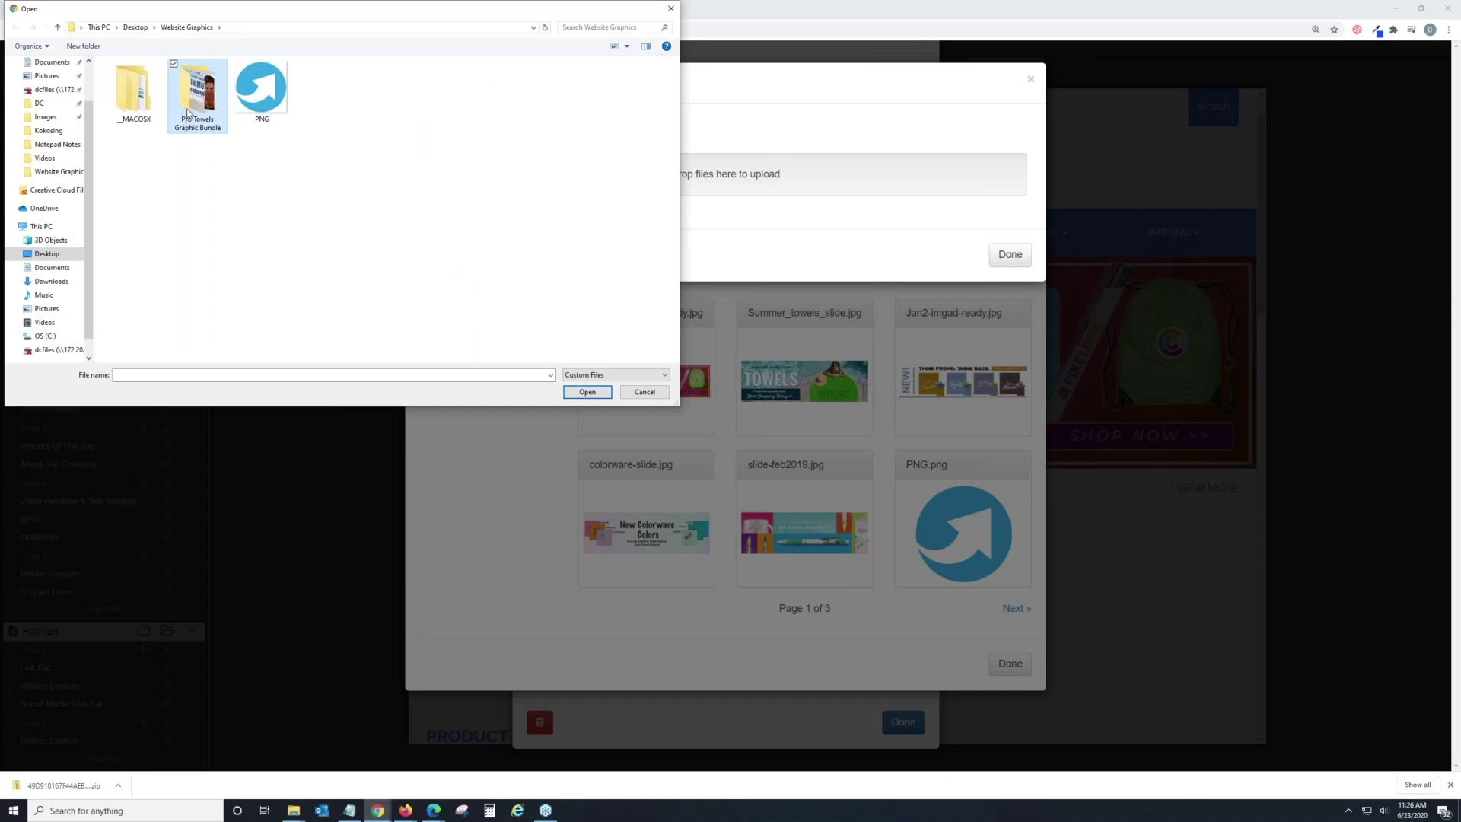
{"action": "double_click", "coordinate": [188, 113]}
{"action": "left_click", "coordinate": [157, 131]}
{"action": "left_click", "coordinate": [200, 126], "text": "ctrl"}
{"action": "left_click", "coordinate": [261, 115], "text": "ctrl"}
{"action": "left_click", "coordinate": [325, 114], "text": "ctrl"}
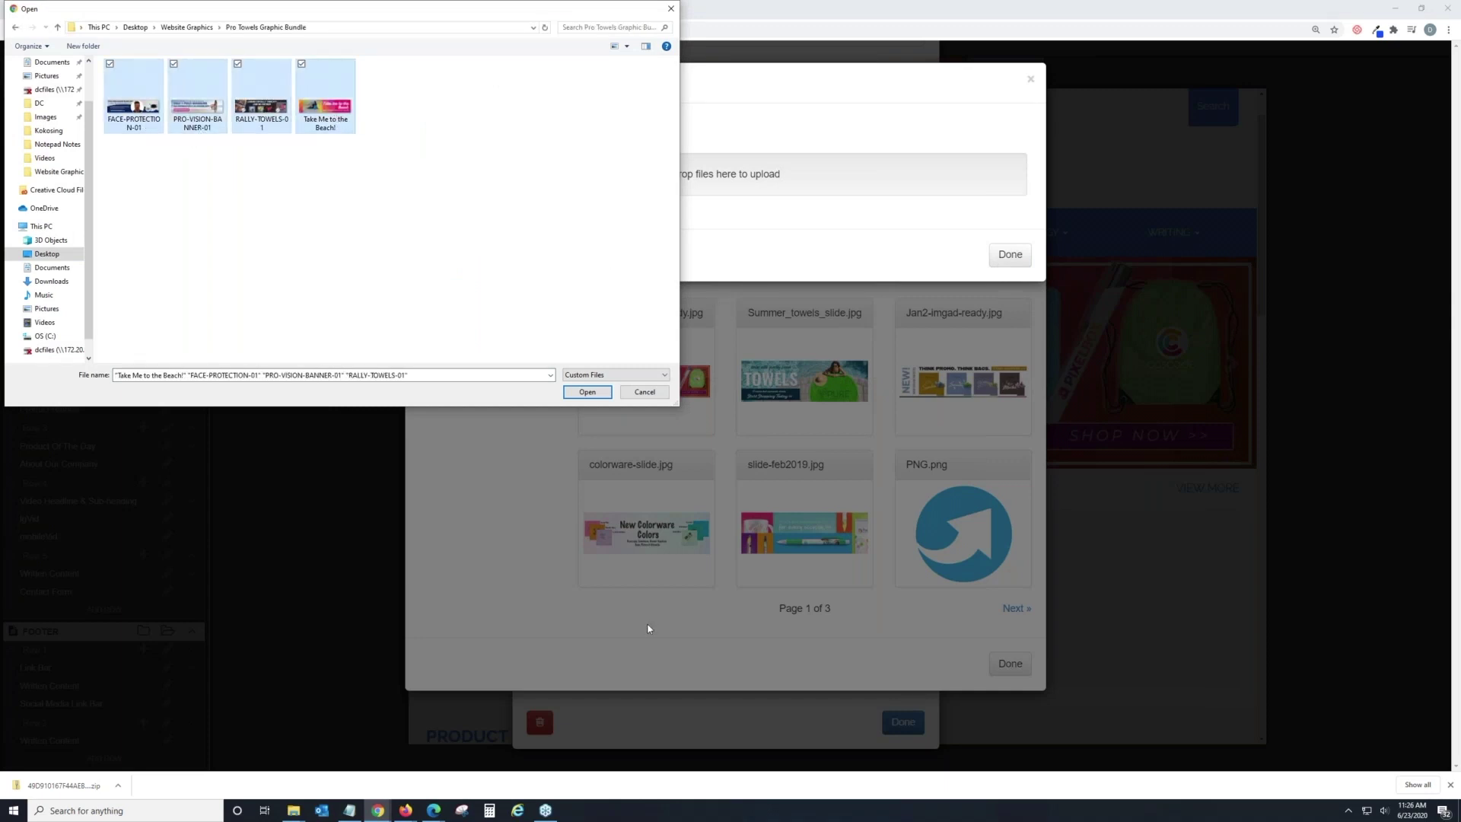
{"action": "left_click", "coordinate": [596, 396]}
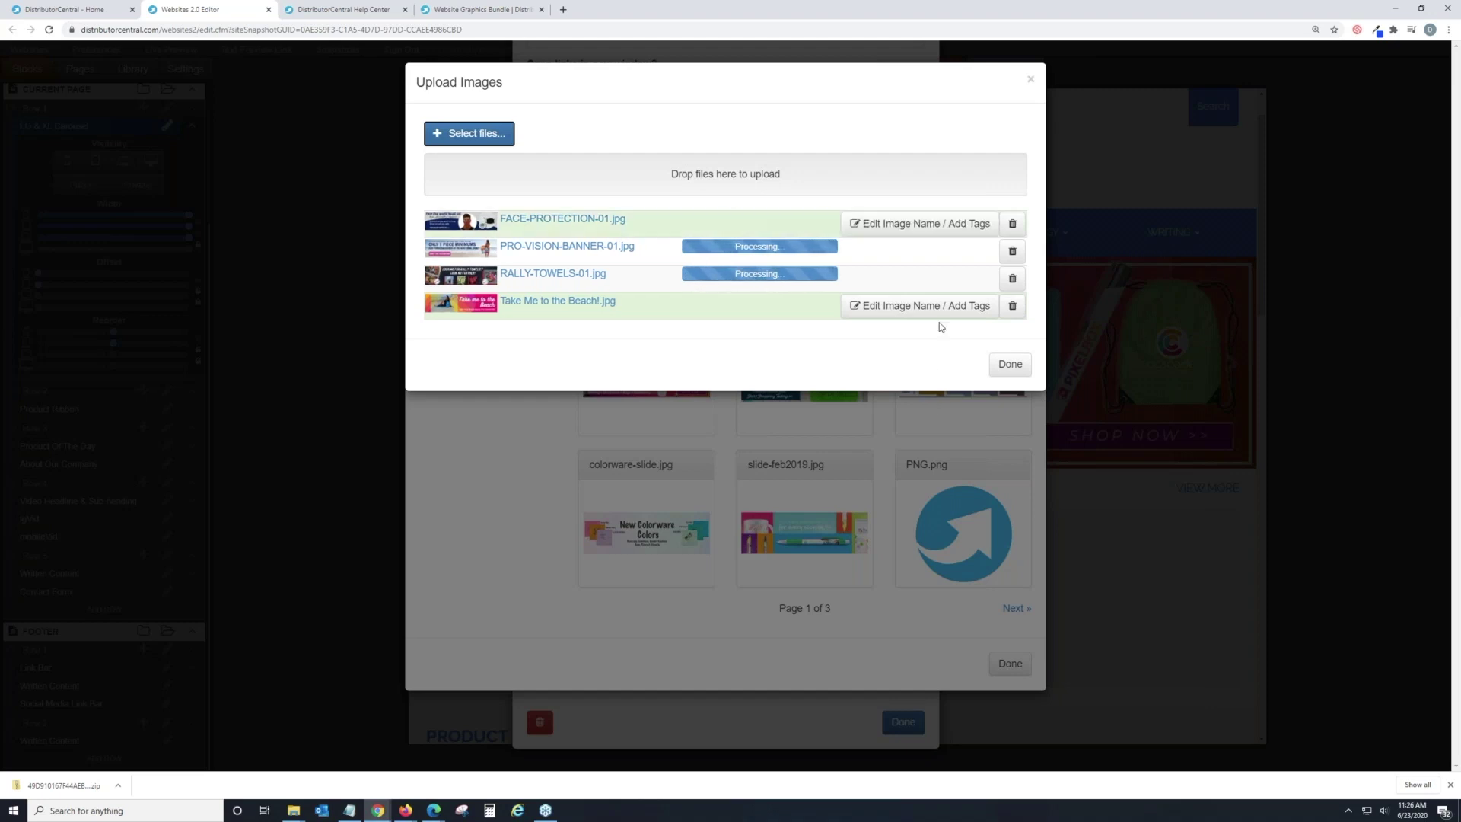
{"action": "left_click", "coordinate": [1026, 371]}
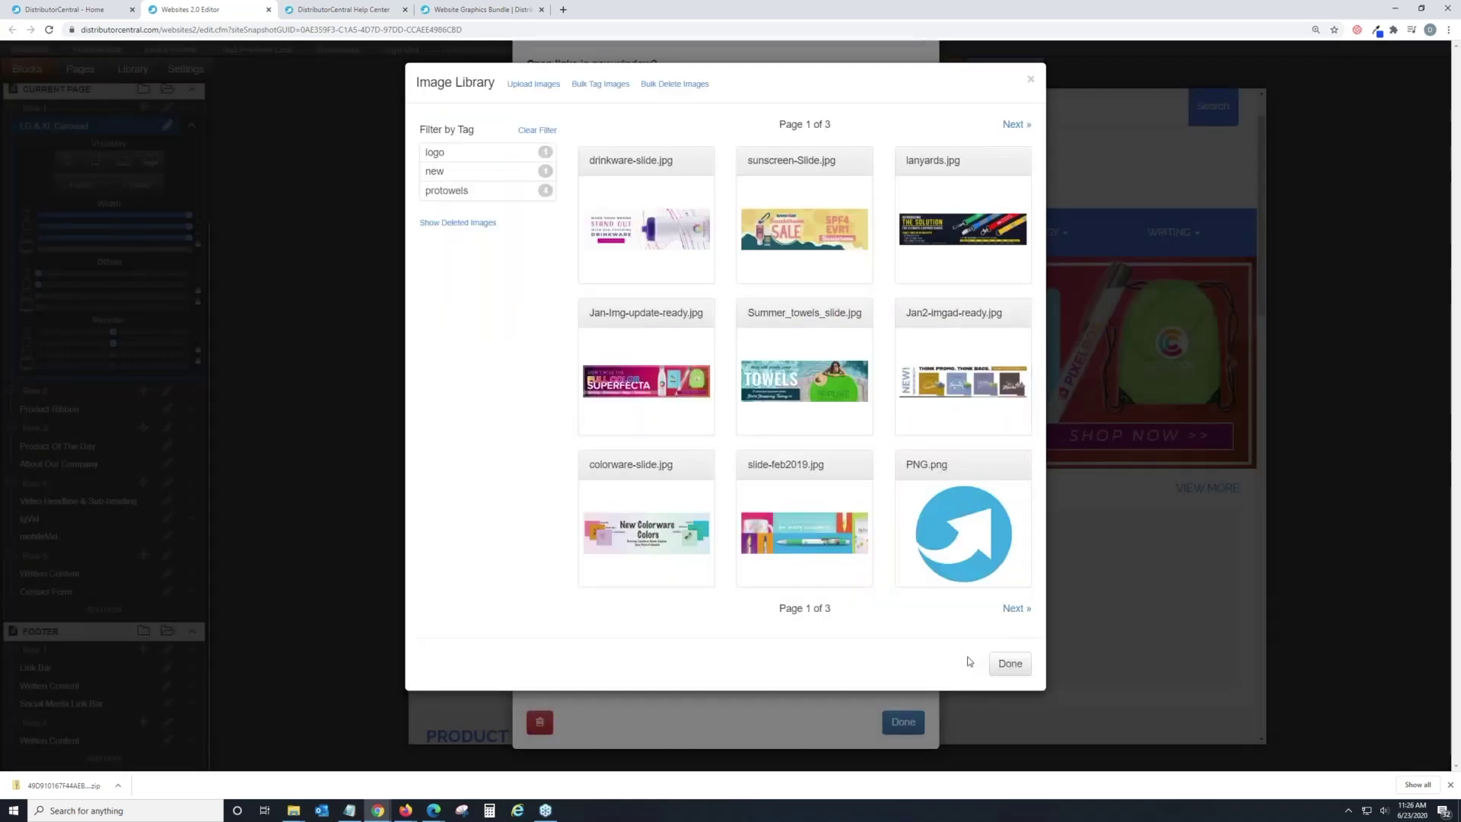
Step: Set Slide #1's picture to the Take Me to the Beach! image from page 2 of the image library
{"action": "left_click", "coordinate": [1011, 612]}
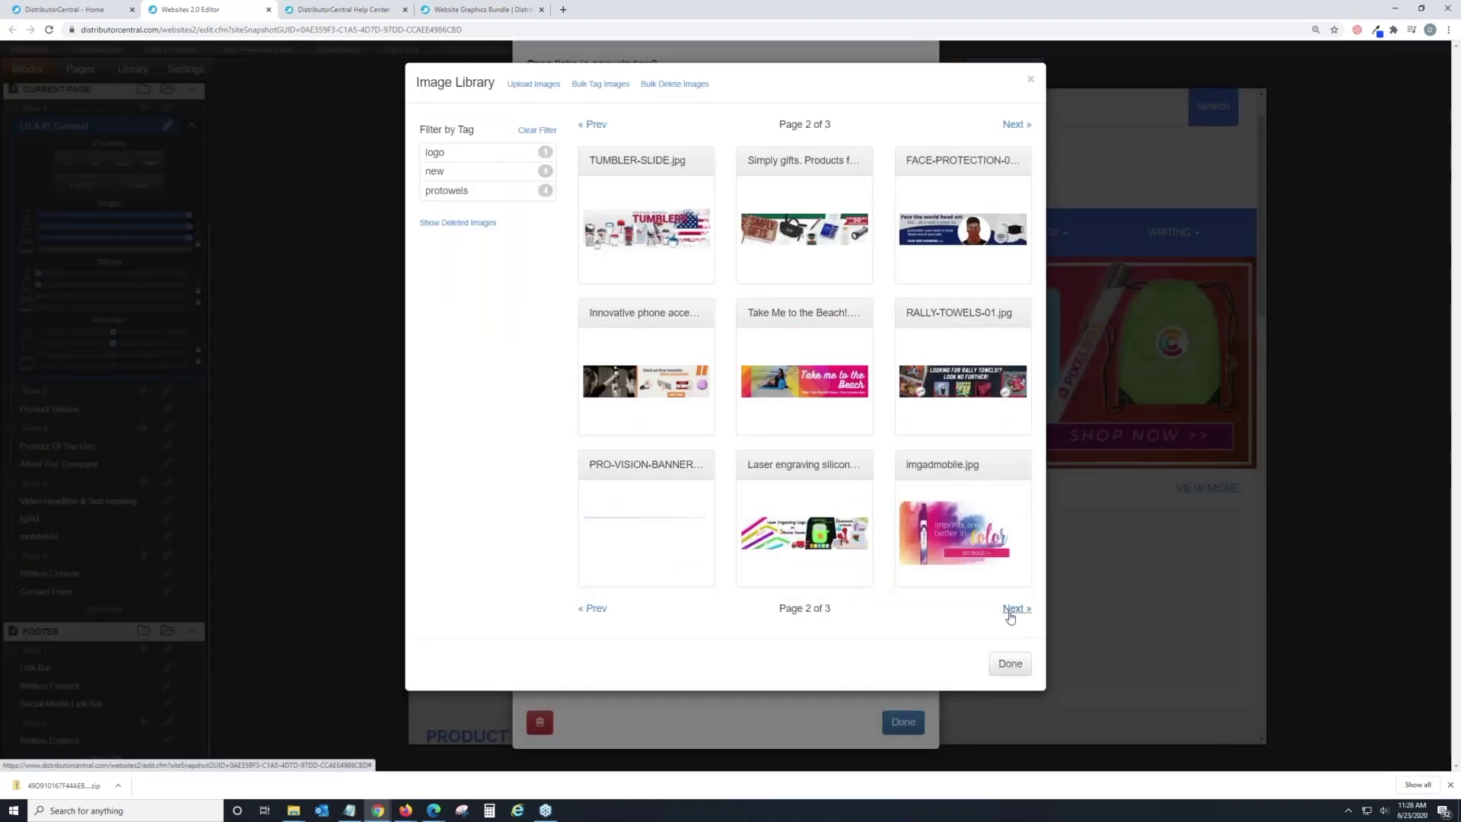
{"action": "left_click", "coordinate": [1013, 608]}
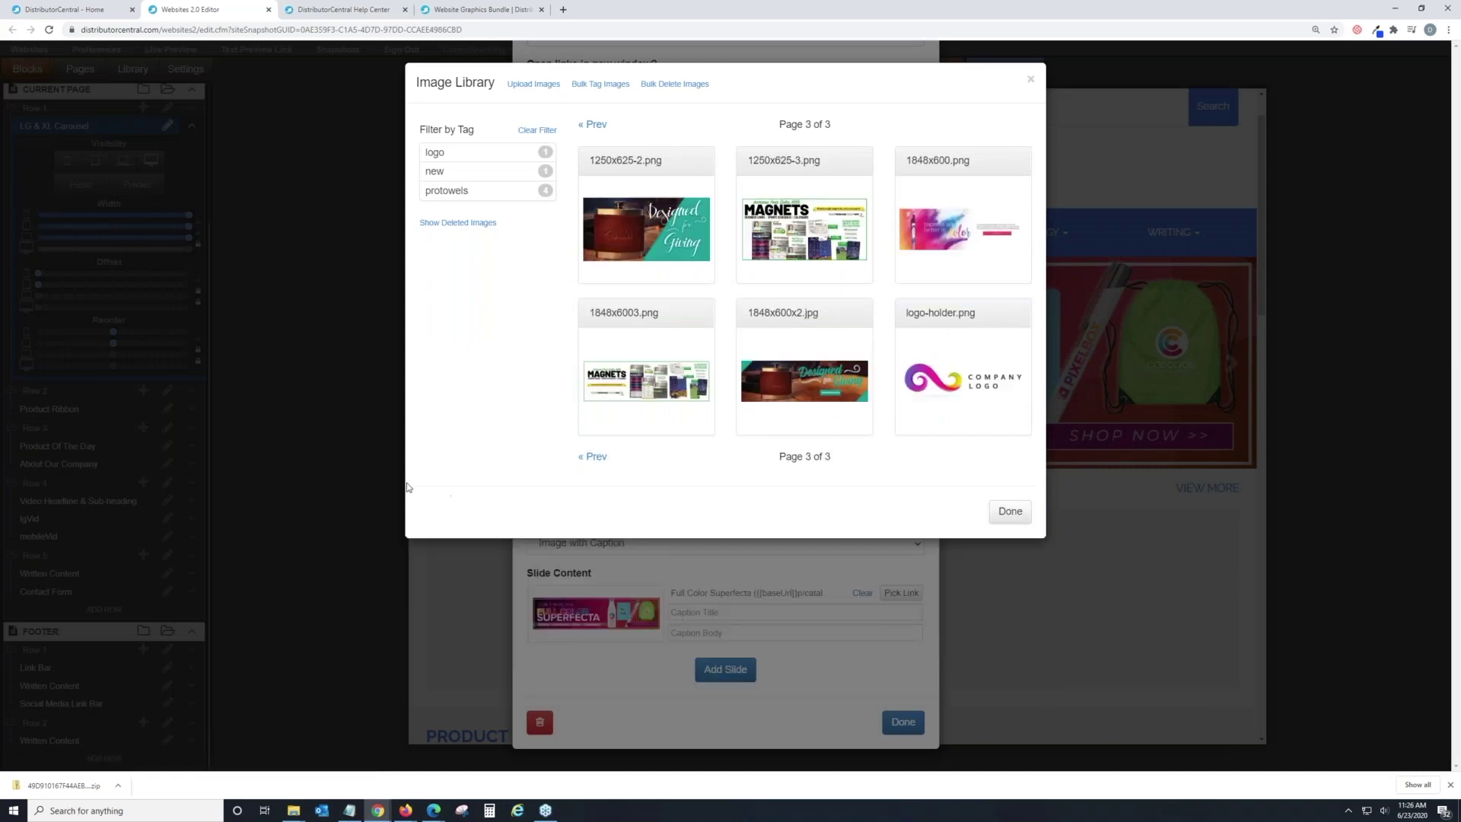
{"action": "left_click", "coordinate": [356, 458]}
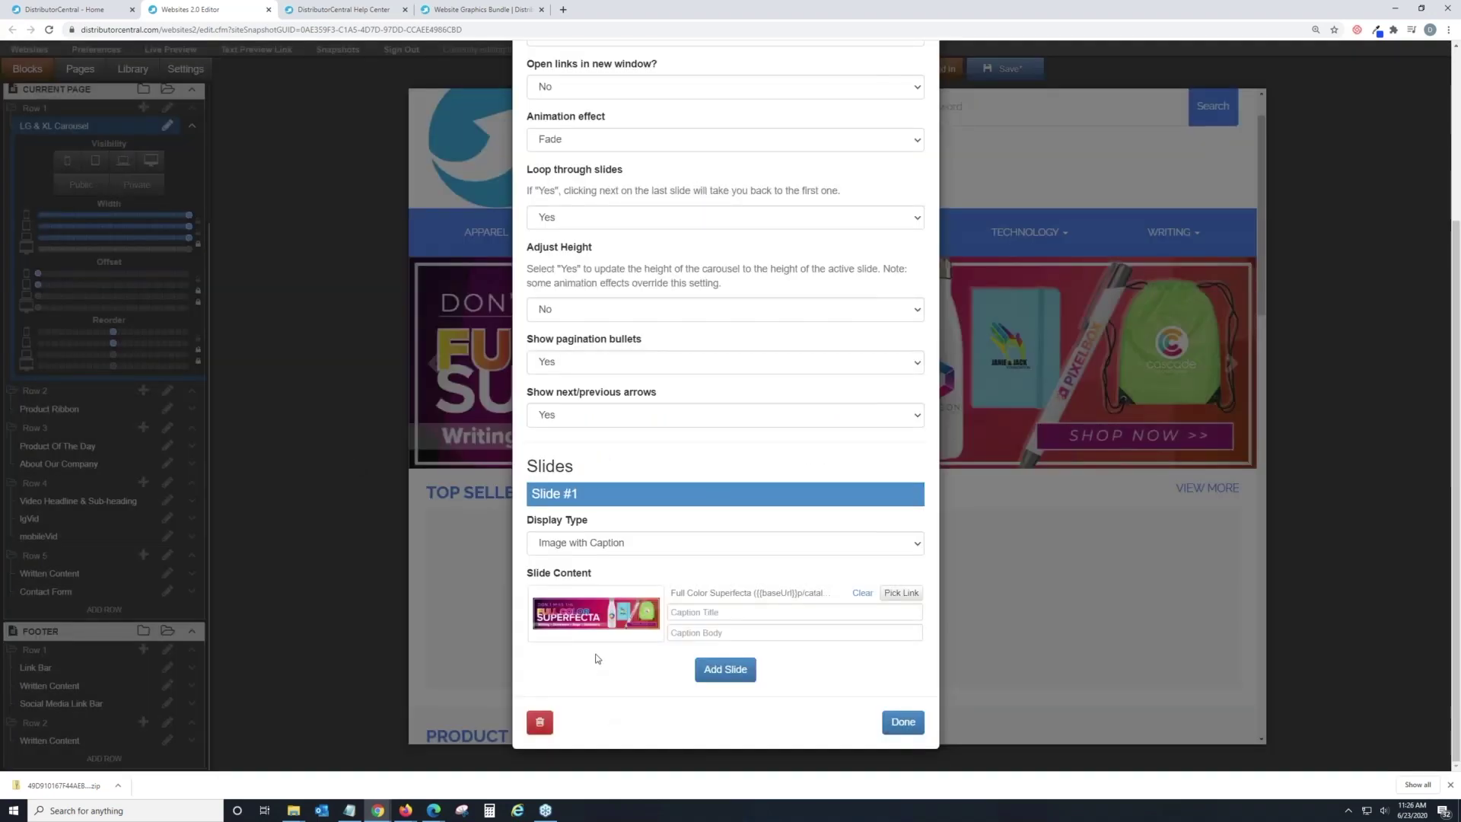
{"action": "left_click", "coordinate": [595, 634]}
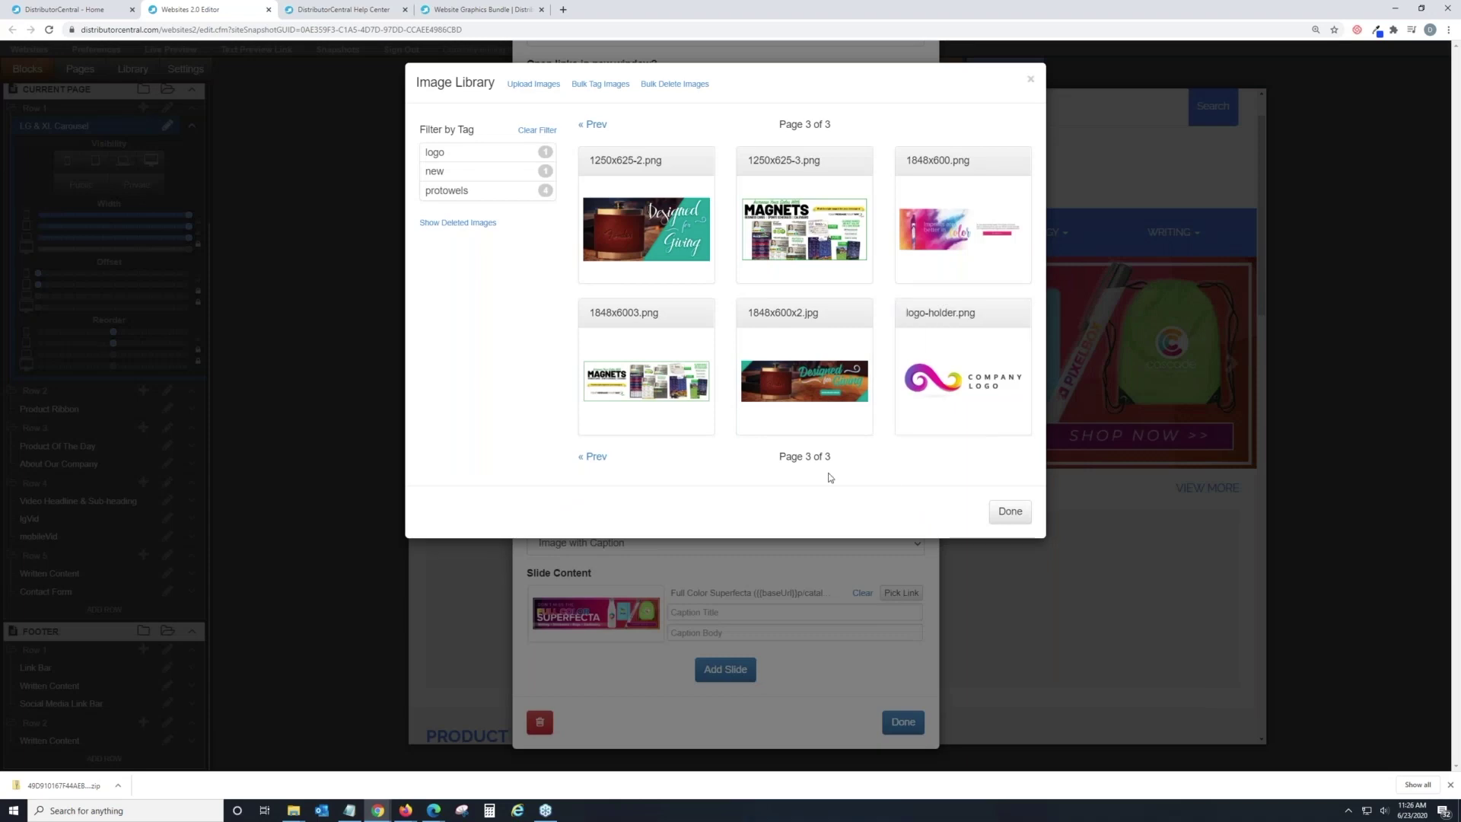
{"action": "left_click", "coordinate": [590, 456]}
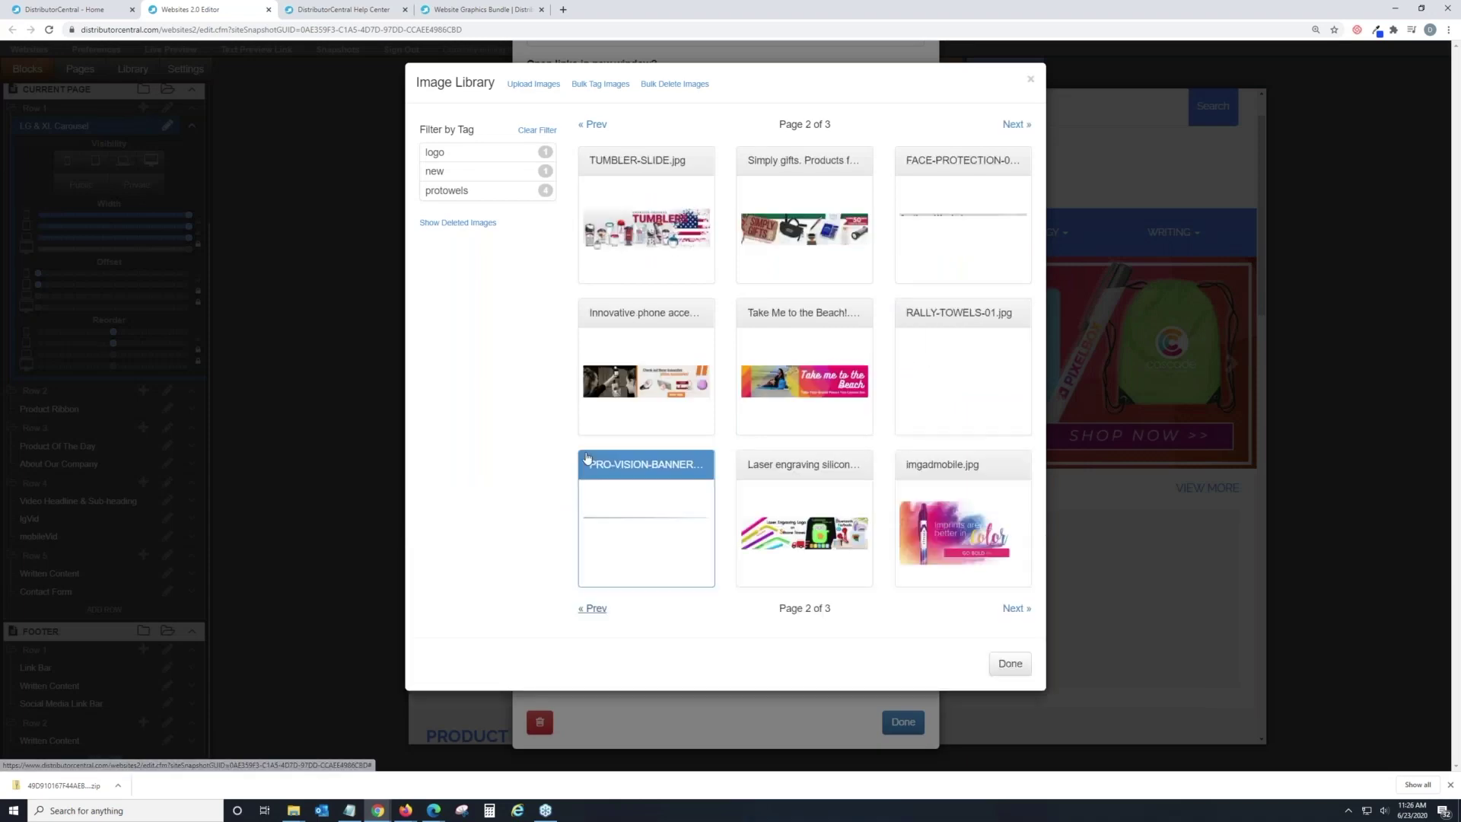
{"action": "left_click", "coordinate": [761, 364]}
Step: Add Slide #2 to the carousel with the FACE-PROTECTION-01 image
{"action": "left_click", "coordinate": [727, 669]}
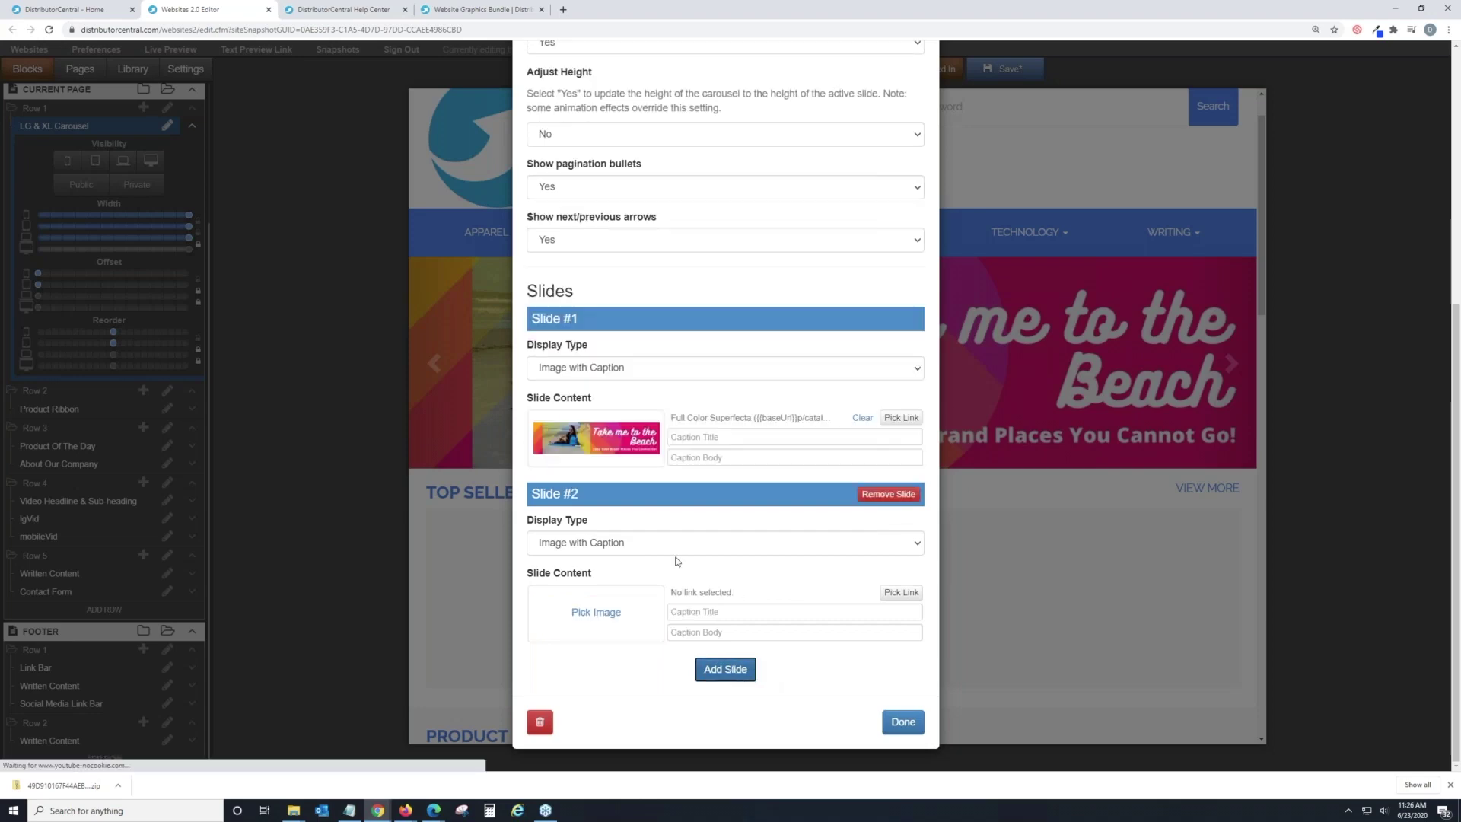
{"action": "left_click", "coordinate": [583, 611]}
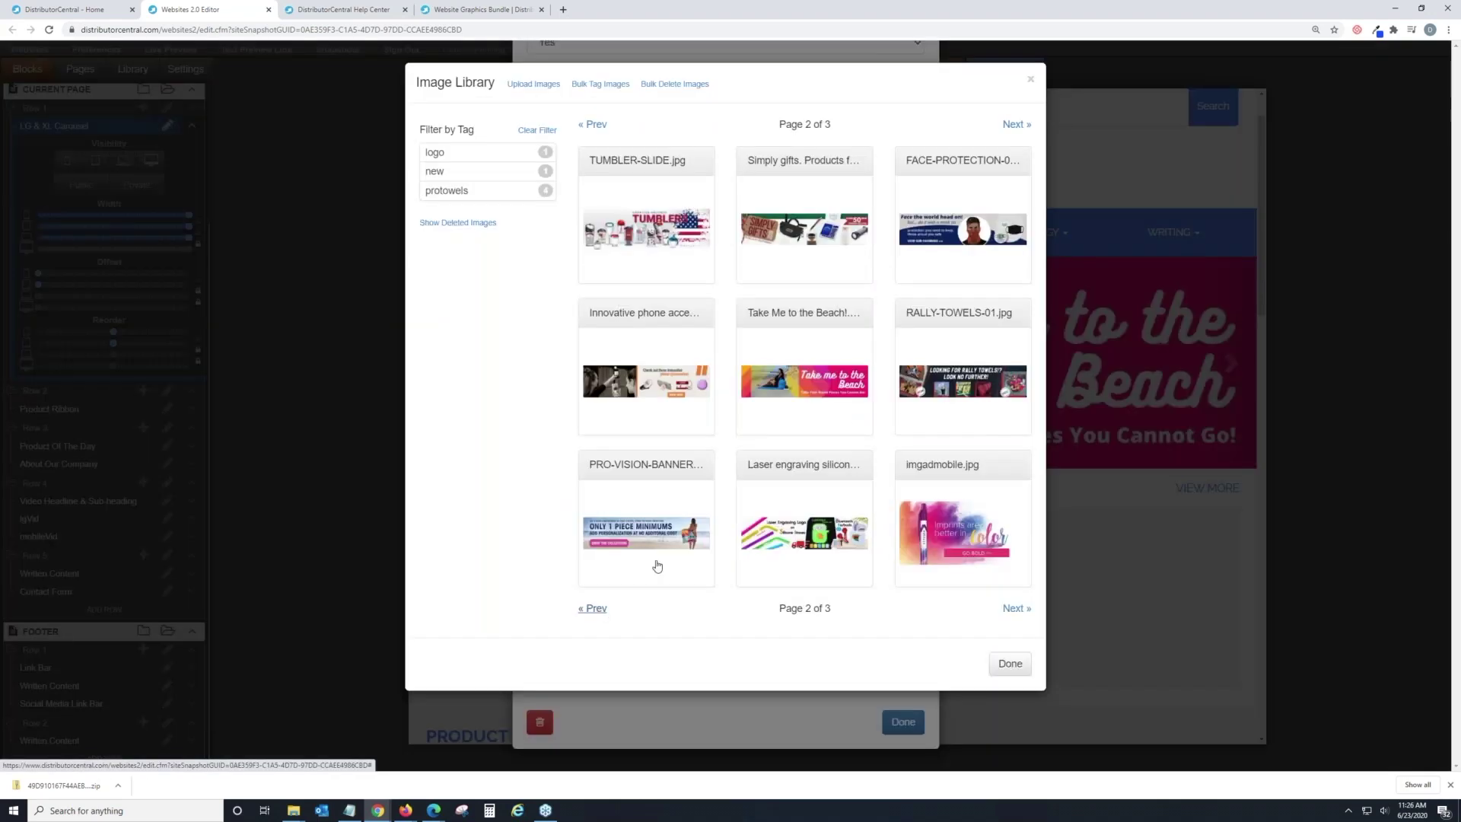
{"action": "left_click", "coordinate": [934, 253]}
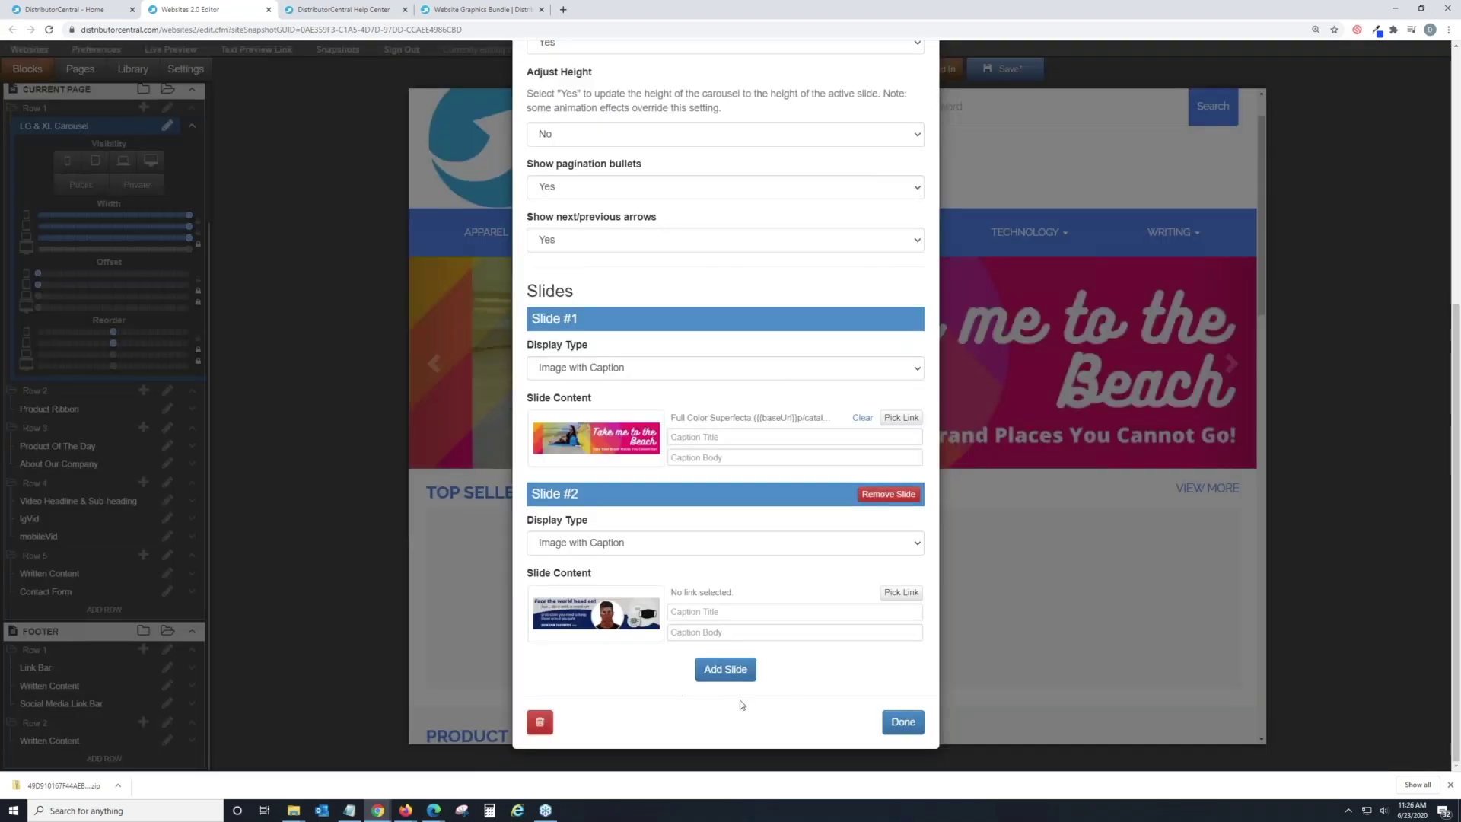
Step: Add Slide #3 to the carousel with the RALLY-TOWELS-01 image and finish editing the block
{"action": "left_click", "coordinate": [735, 681]}
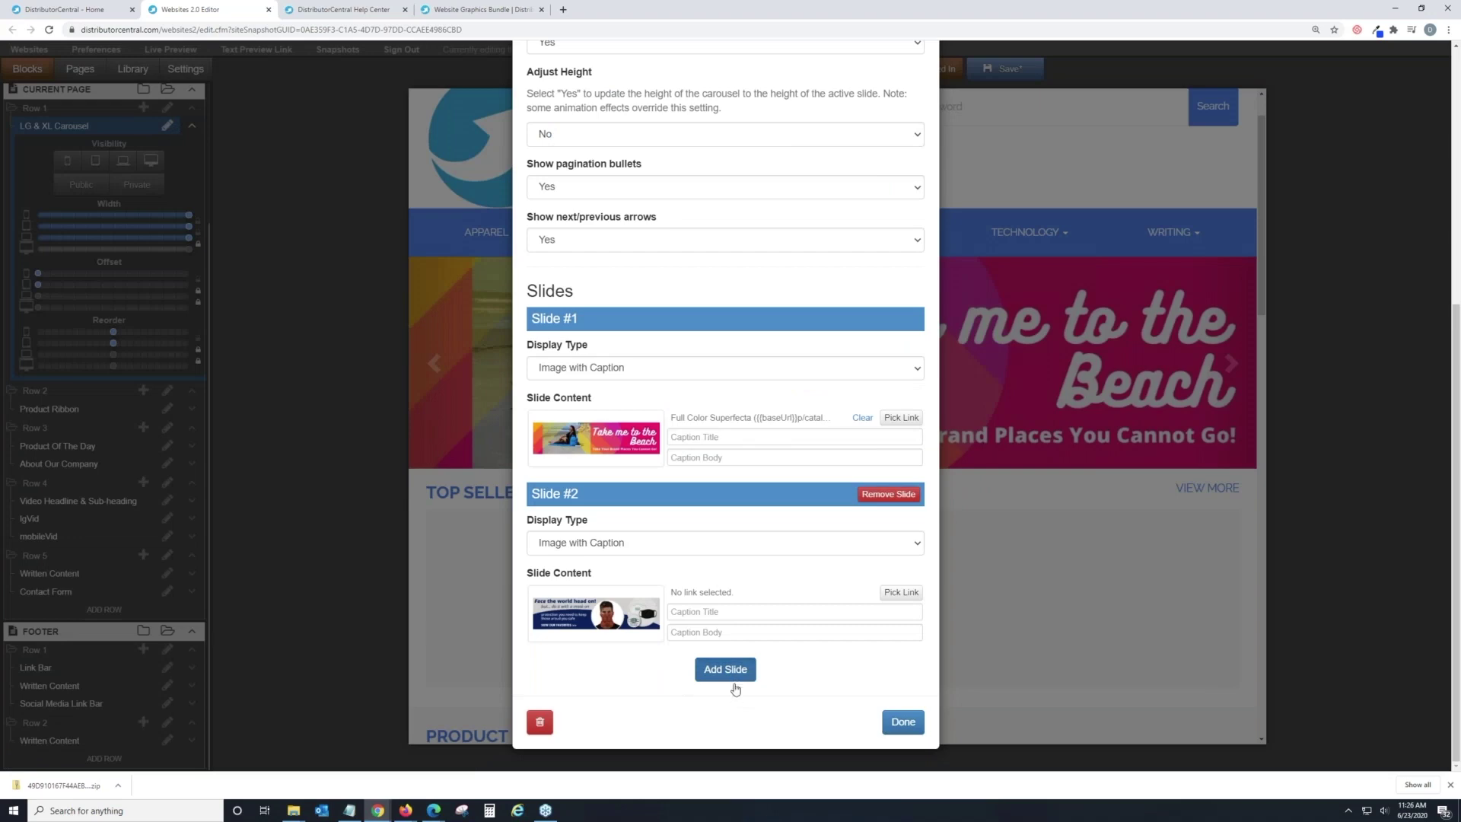
{"action": "left_click", "coordinate": [582, 638]}
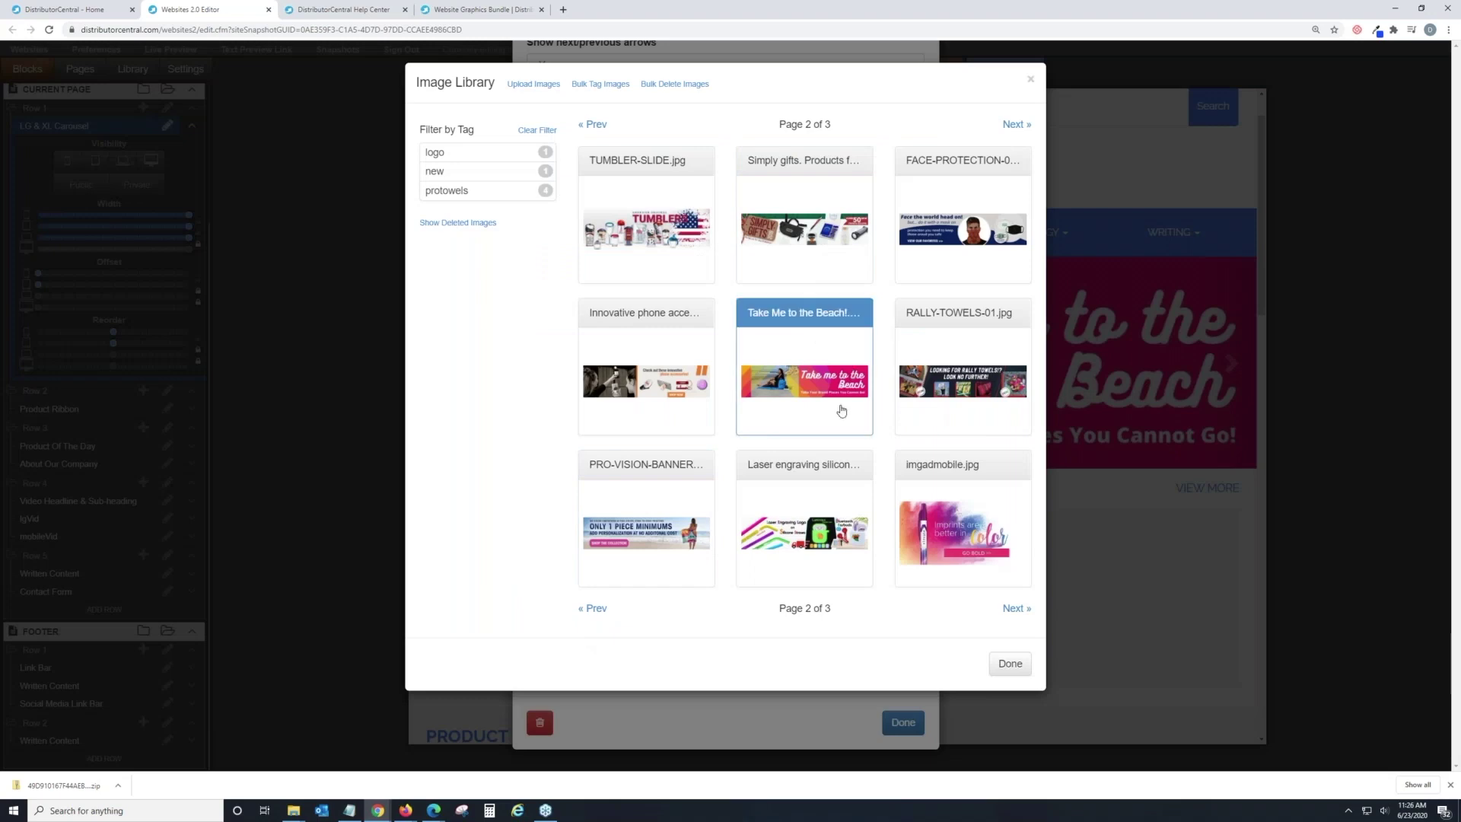
{"action": "left_click", "coordinate": [956, 383]}
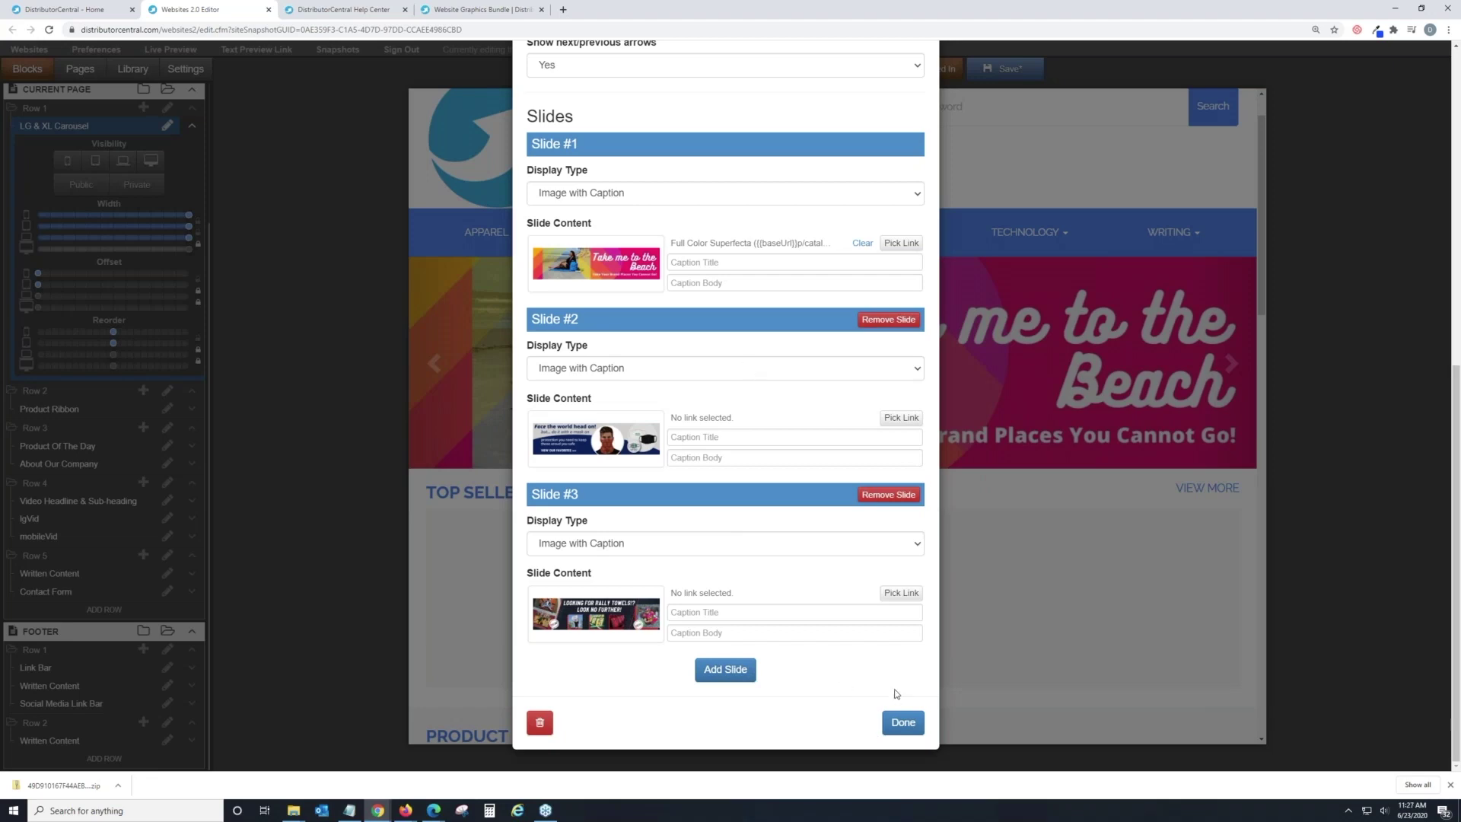
{"action": "left_click", "coordinate": [903, 722]}
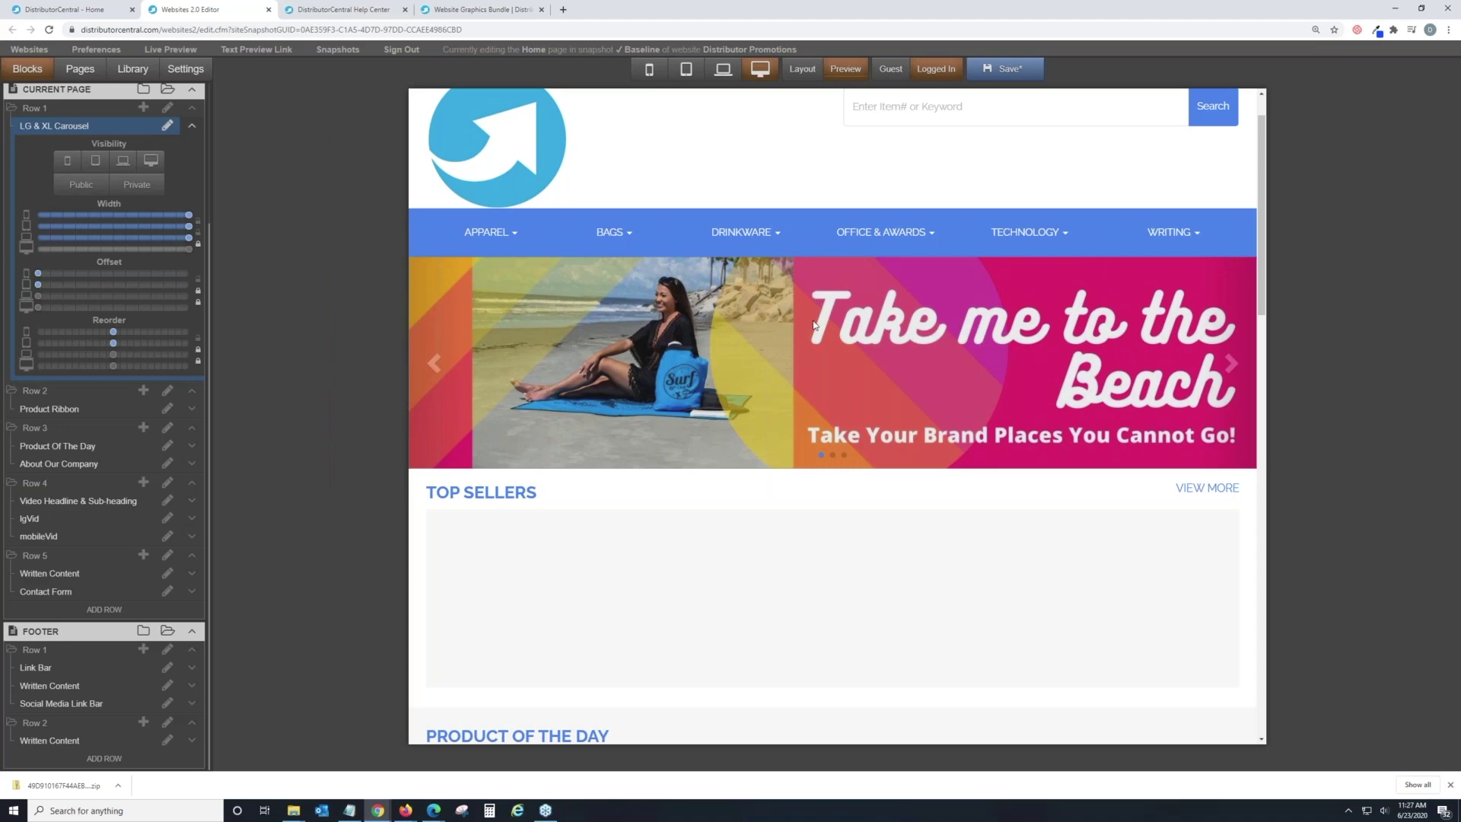
Step: Reopen the carousel block and clear the Full Color Superfecta link from Slide #1
{"action": "left_click", "coordinate": [814, 325]}
{"action": "scroll", "coordinate": [713, 431], "scroll_direction": "down", "scroll_amount": 8}
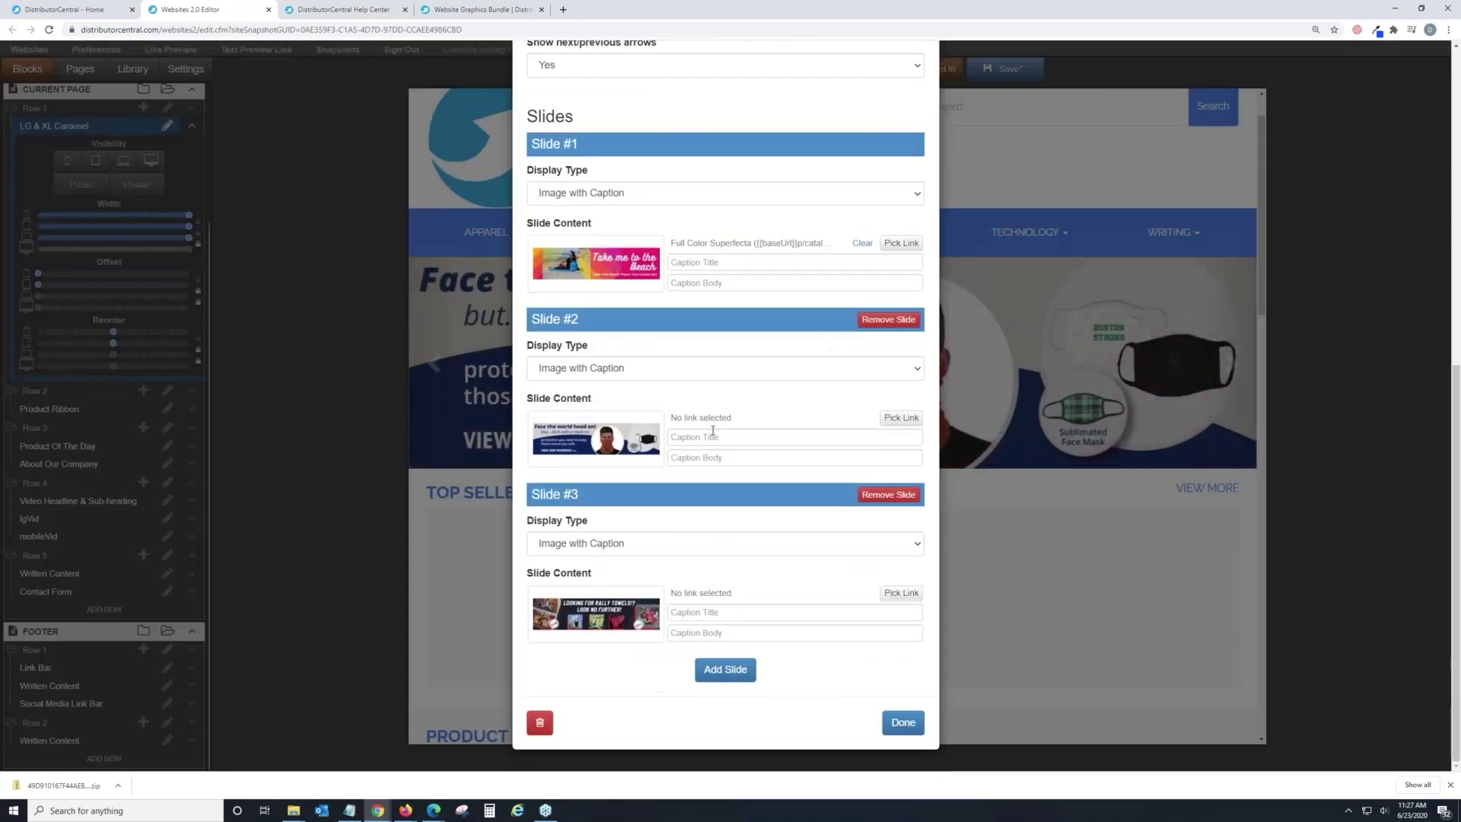
{"action": "left_click", "coordinate": [861, 244]}
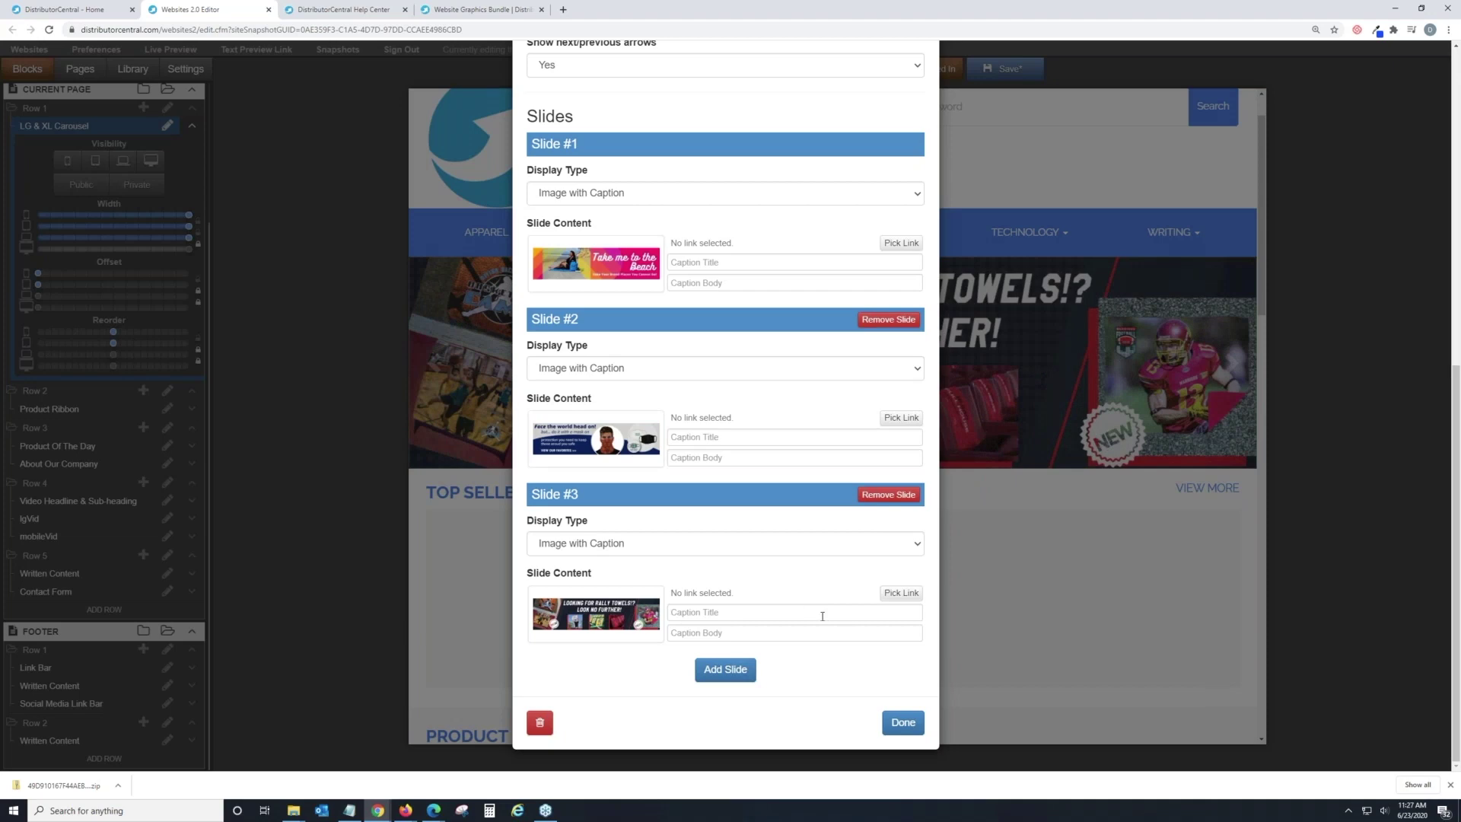
{"action": "left_click", "coordinate": [912, 727]}
{"action": "scroll", "coordinate": [883, 262], "scroll_direction": "down", "scroll_amount": 2}
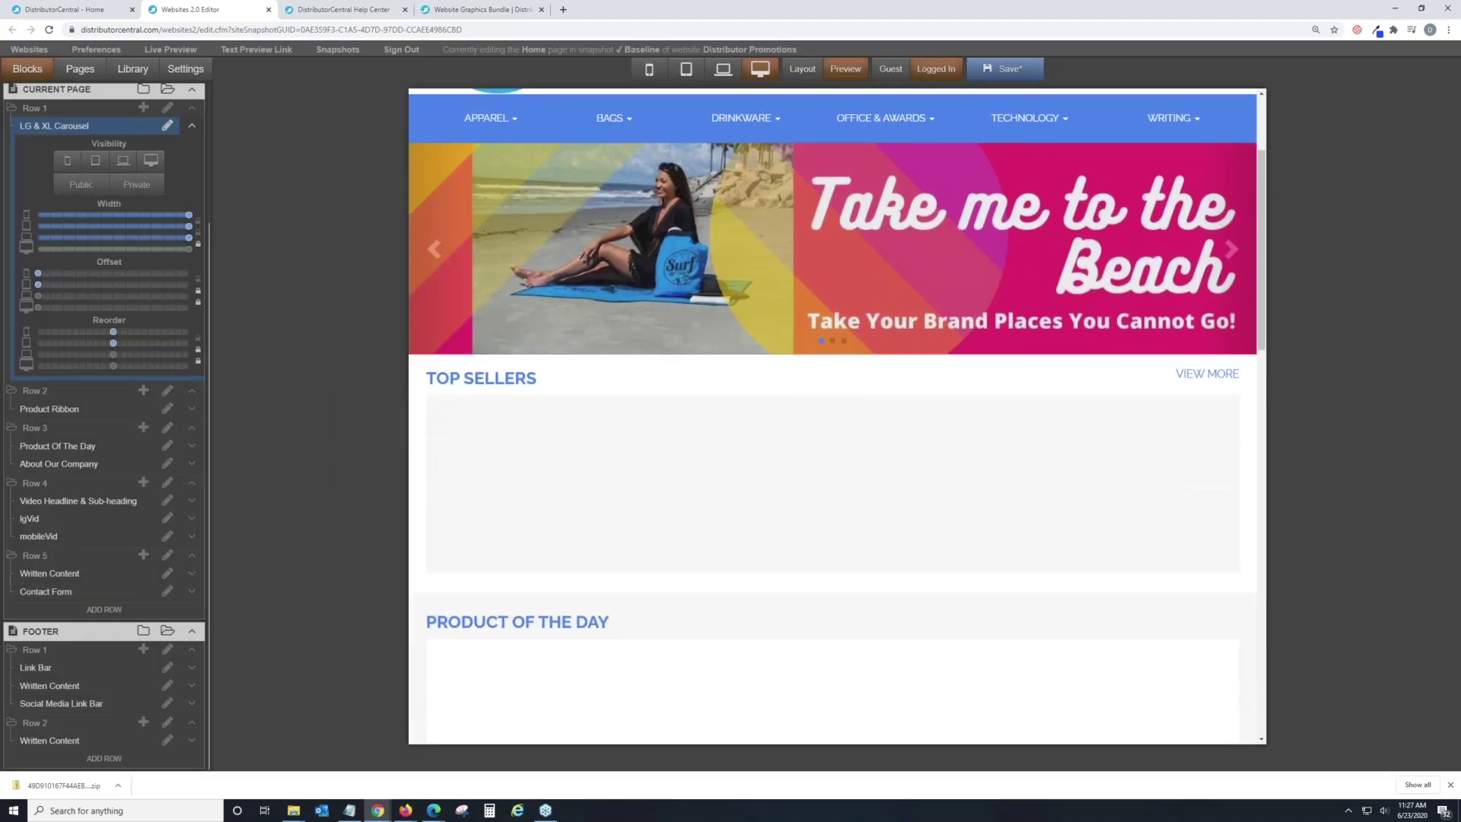
{"action": "key", "text": "alt+Tab"}
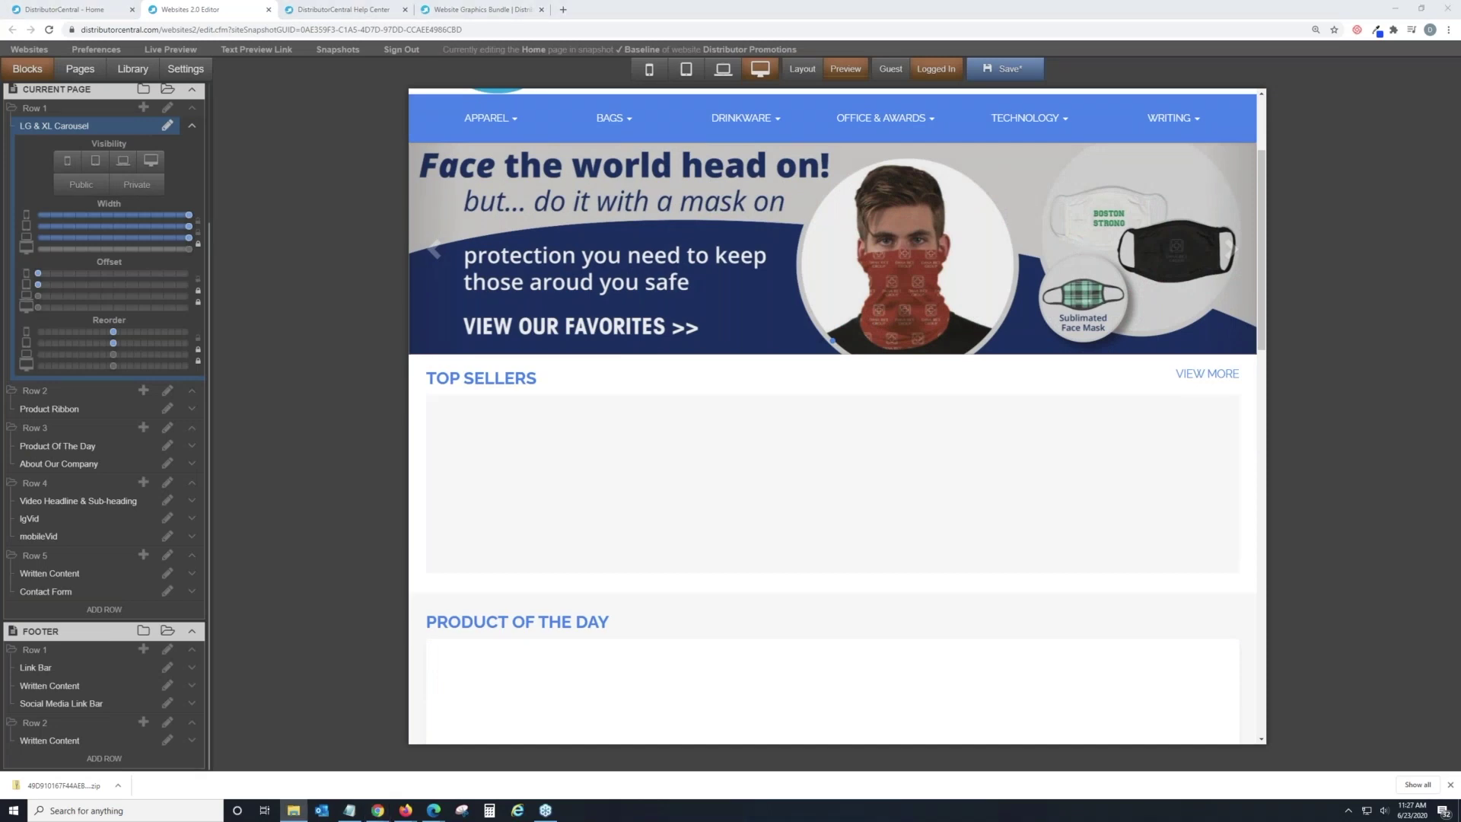
{"action": "key", "text": "alt+Tab"}
Step: Check the collections available for the Top Sellers product ribbon and set its Ribbon Title to Featured Products
{"action": "left_click", "coordinate": [587, 480]}
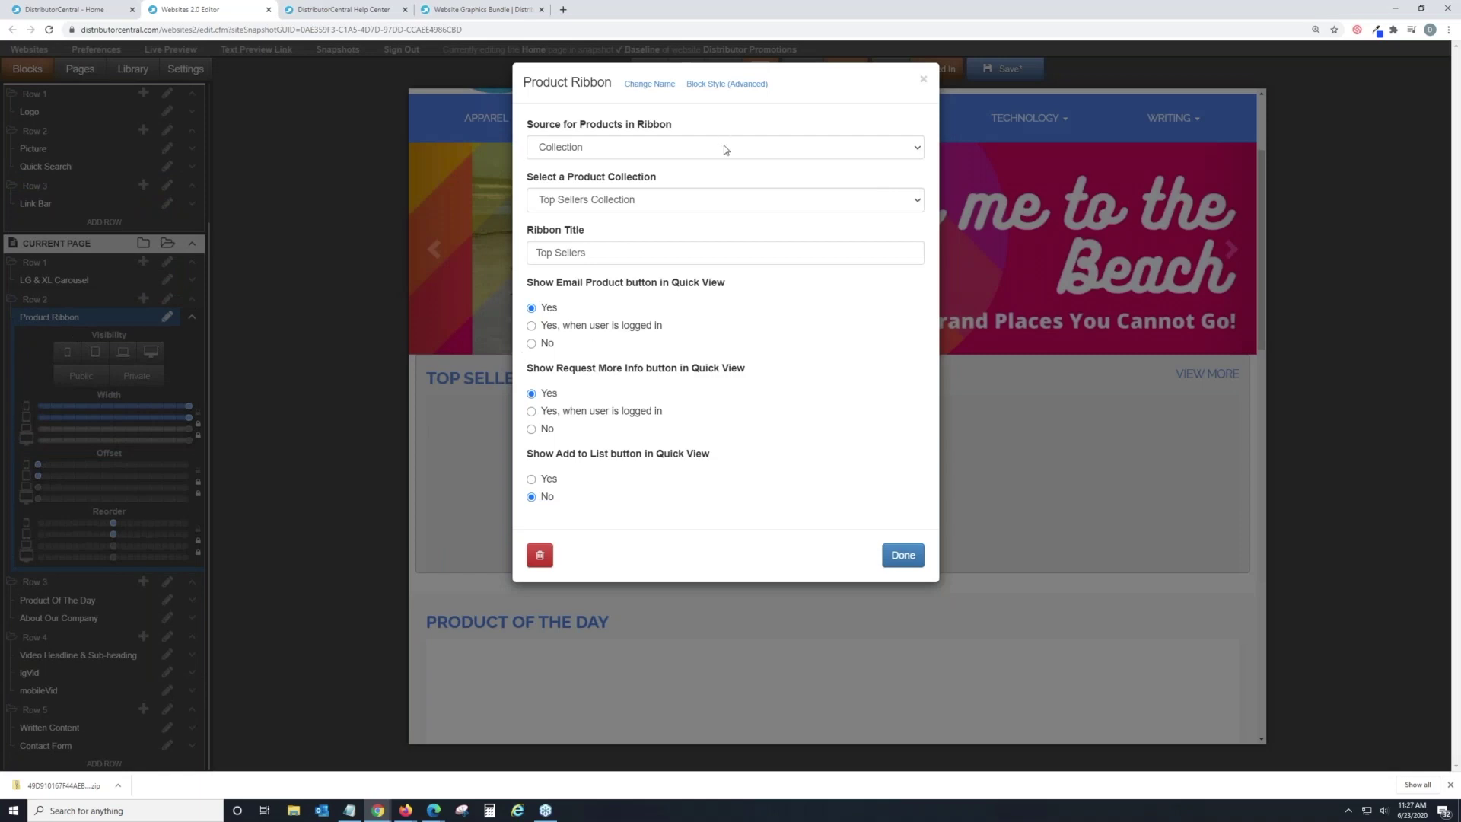
{"action": "left_click", "coordinate": [723, 202]}
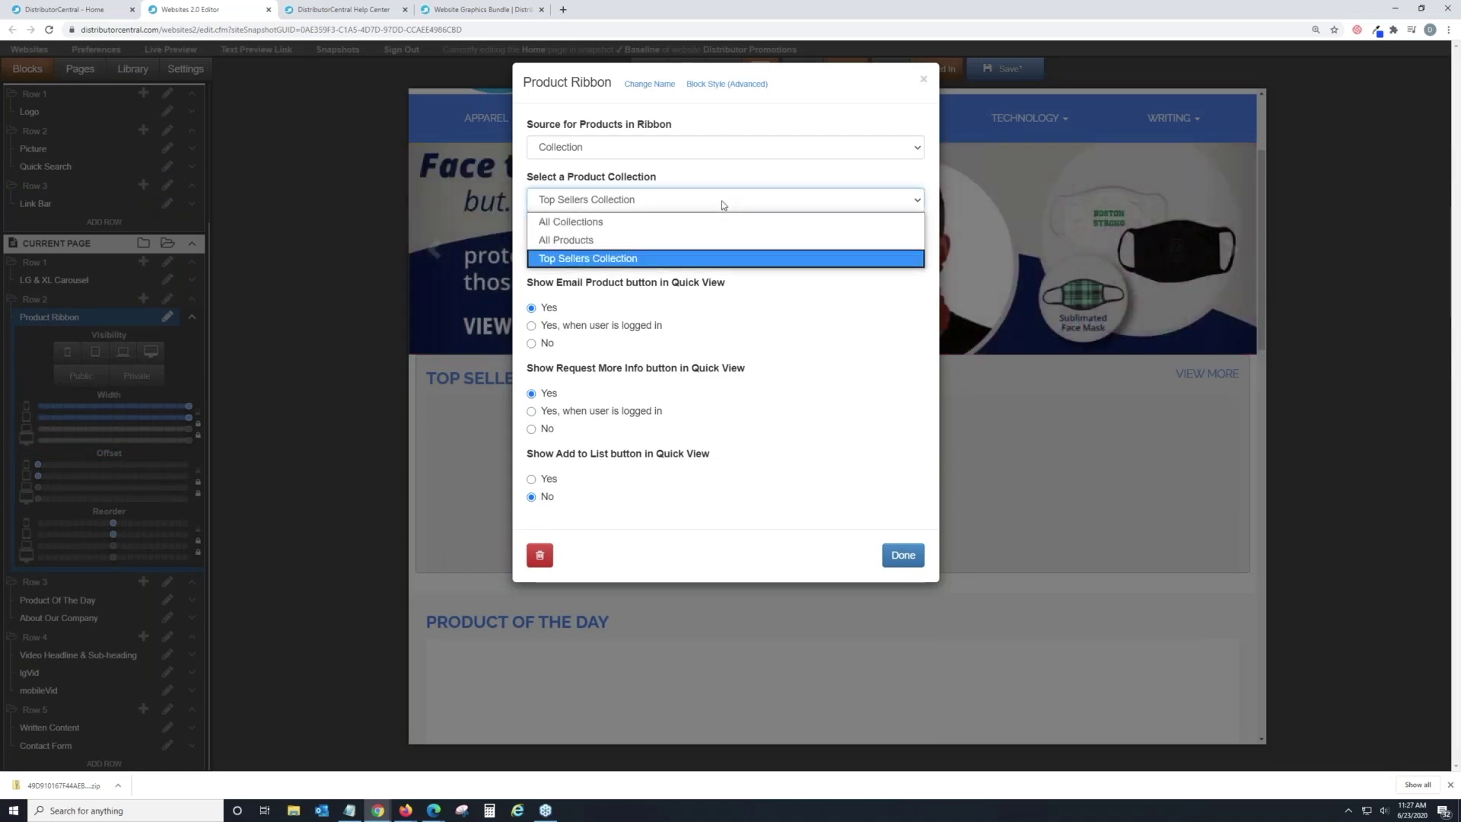
{"action": "left_click", "coordinate": [775, 126]}
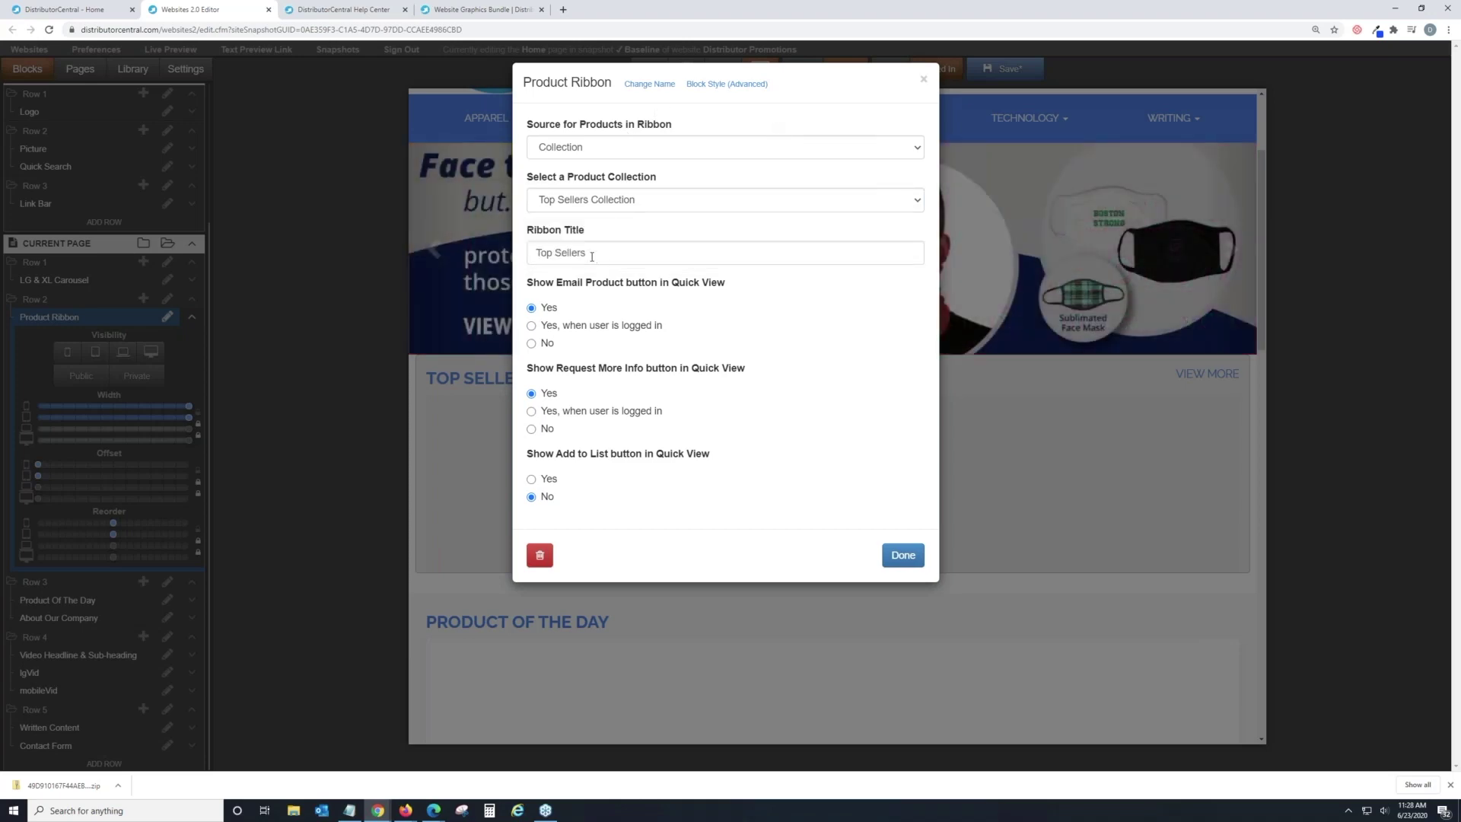
{"action": "left_click_drag", "start_coordinate": [600, 250], "coordinate": [537, 246]}
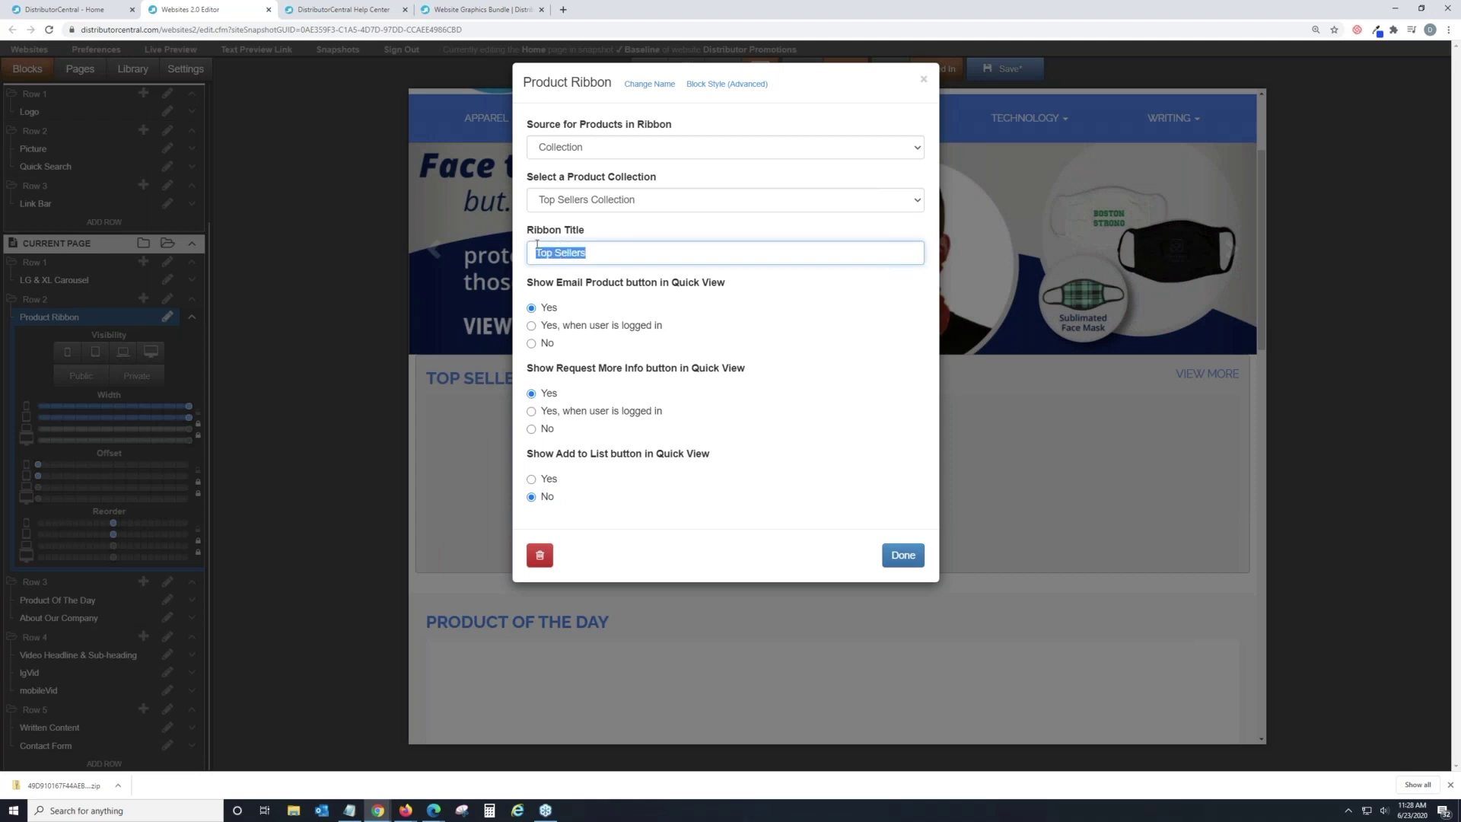
{"action": "type", "text": "Feat"}
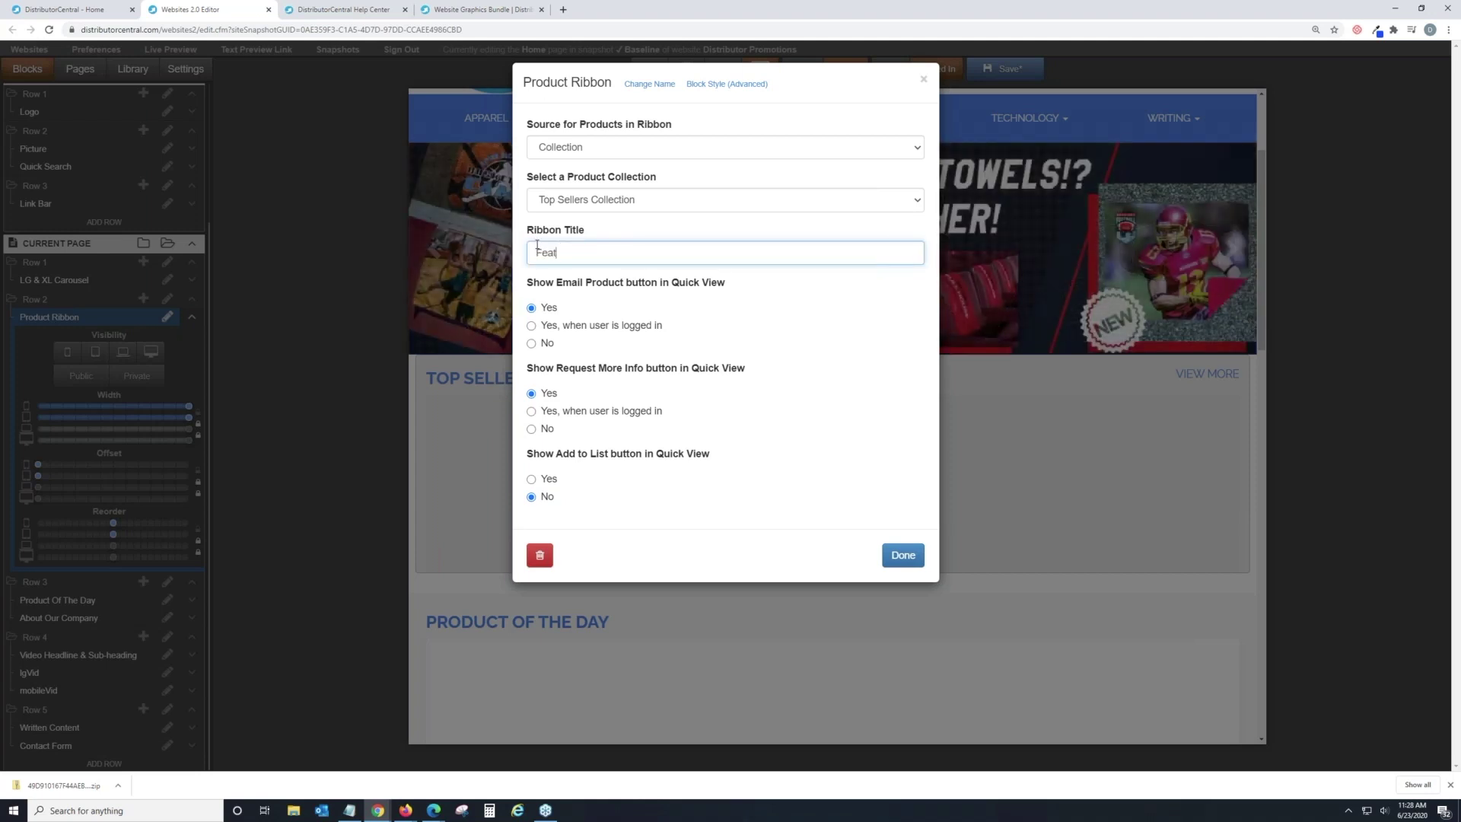
{"action": "type", "text": "ured Products"}
{"action": "left_click", "coordinate": [915, 560]}
Step: Review the title setting of the Product Of The Day block and close it
{"action": "scroll", "coordinate": [894, 482], "scroll_direction": "down", "scroll_amount": 3}
{"action": "scroll", "coordinate": [807, 480], "scroll_direction": "down", "scroll_amount": 2}
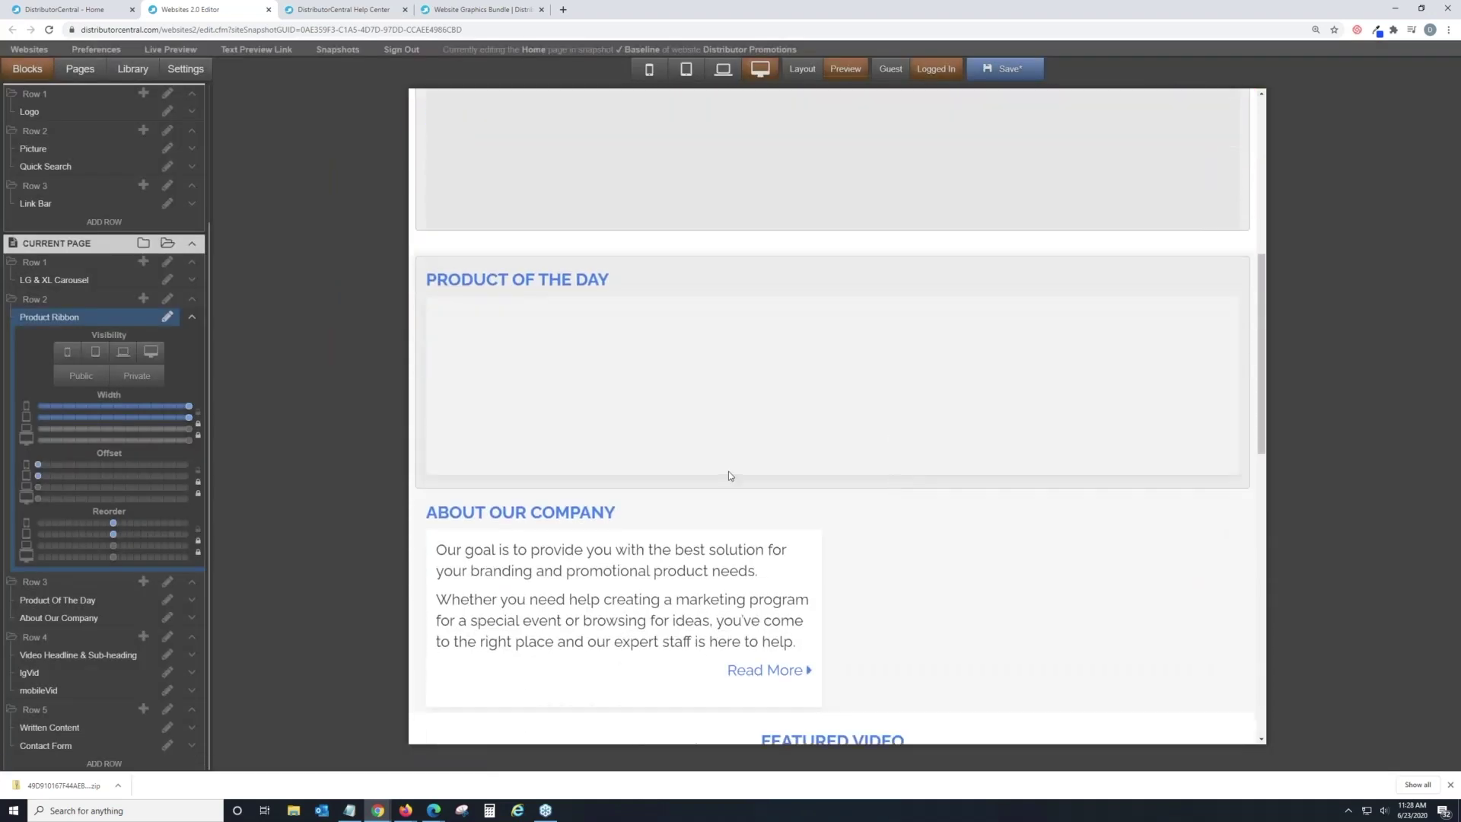
{"action": "left_click", "coordinate": [563, 409]}
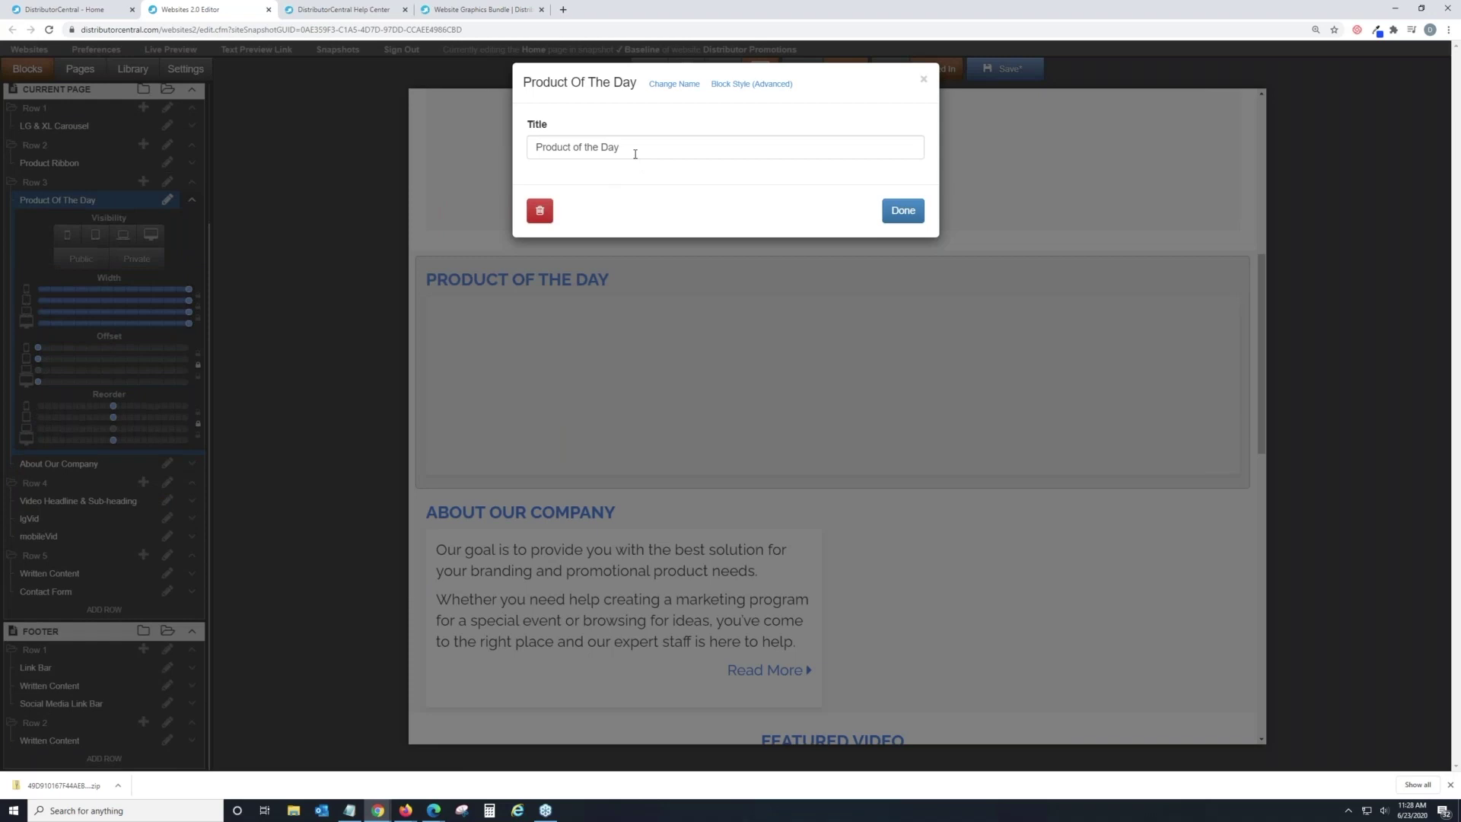
{"action": "left_click", "coordinate": [918, 219]}
Step: Examine the About Our Company block's text in both source and formatted views, leaving the content as is
{"action": "scroll", "coordinate": [837, 419], "scroll_direction": "down", "scroll_amount": 6}
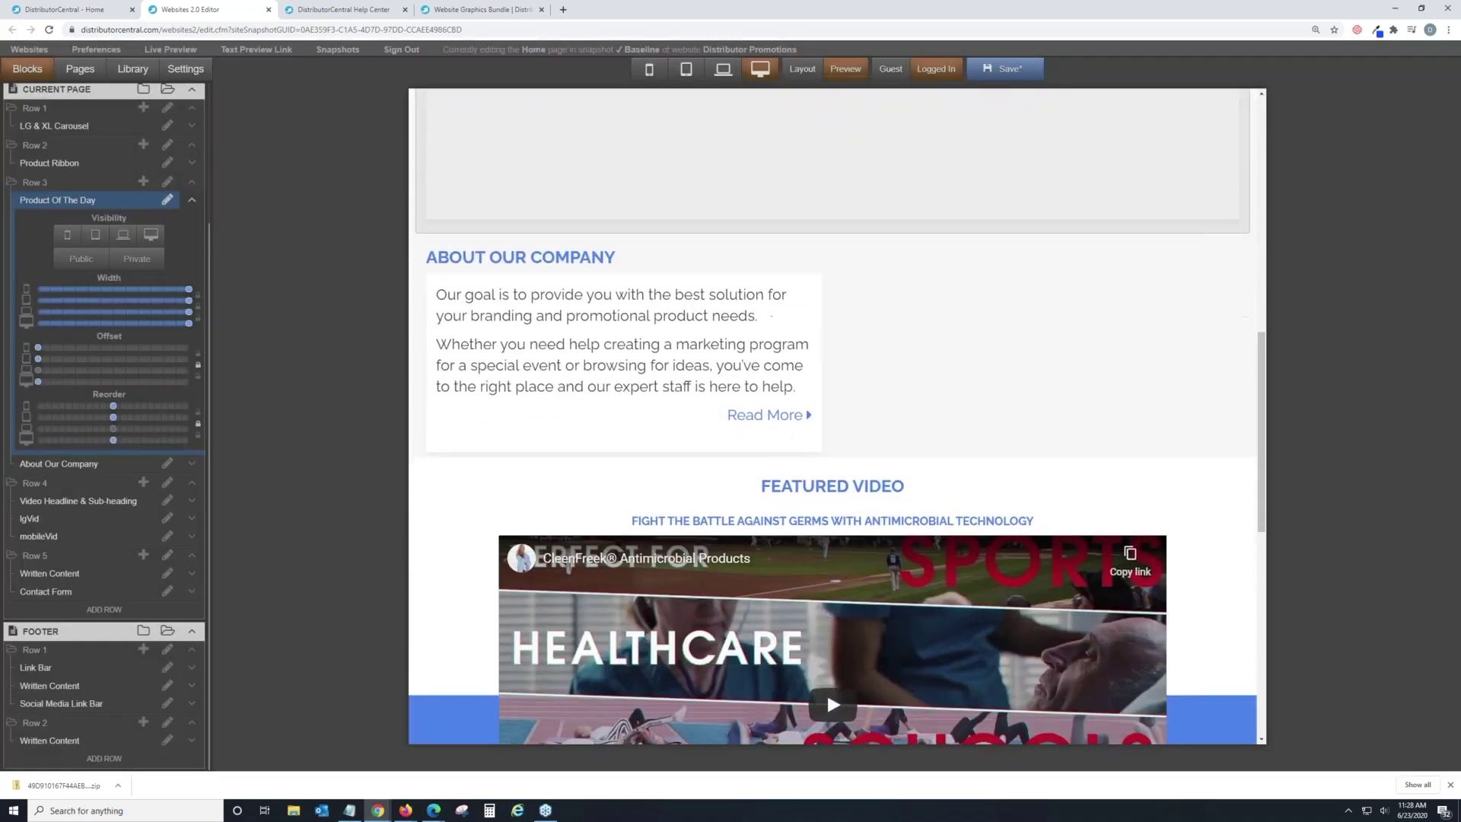
{"action": "scroll", "coordinate": [837, 419], "scroll_direction": "up", "scroll_amount": 2}
{"action": "scroll", "coordinate": [618, 230], "scroll_direction": "down", "scroll_amount": 1}
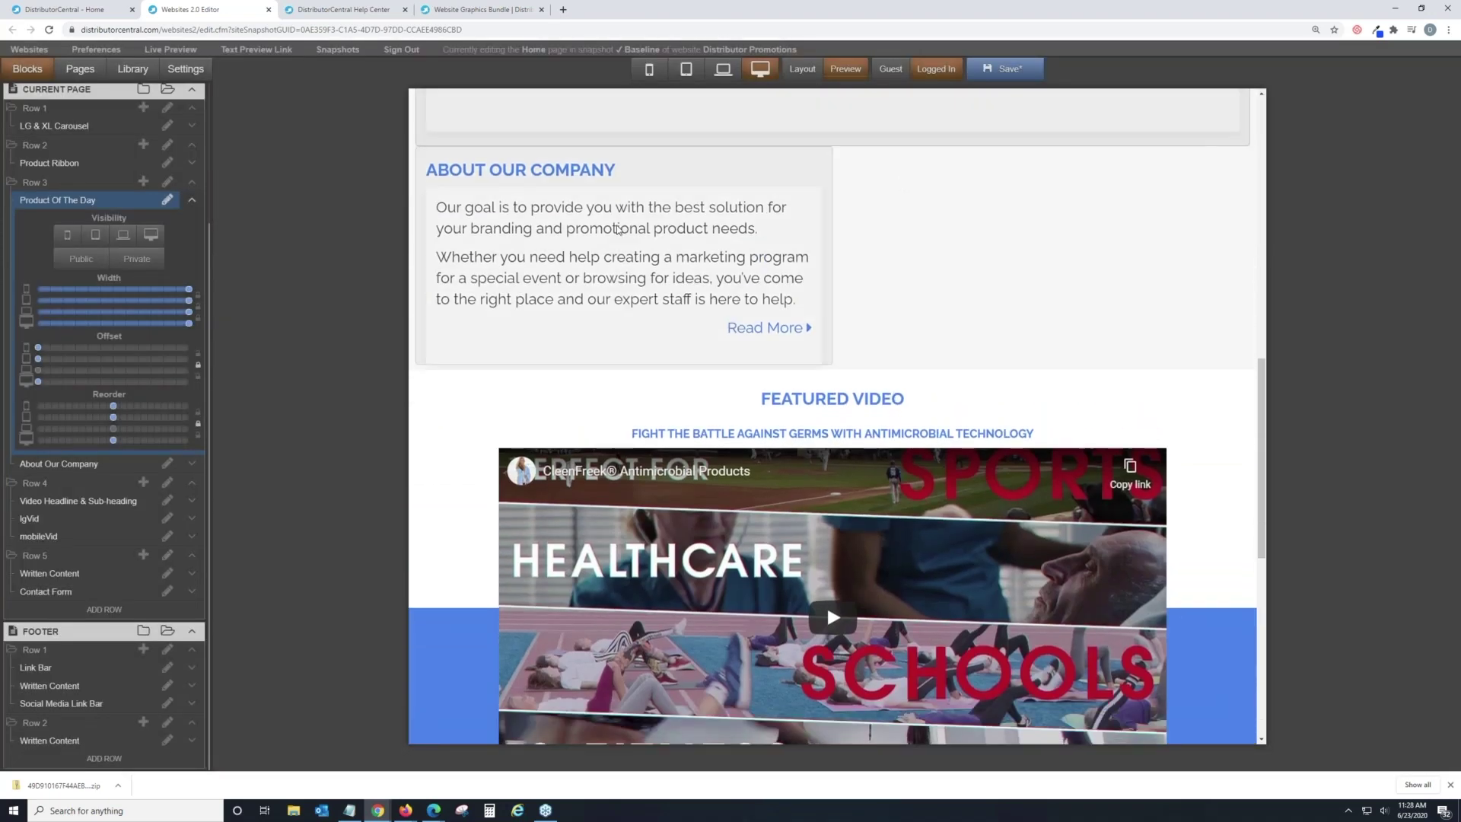
{"action": "left_click", "coordinate": [618, 230]}
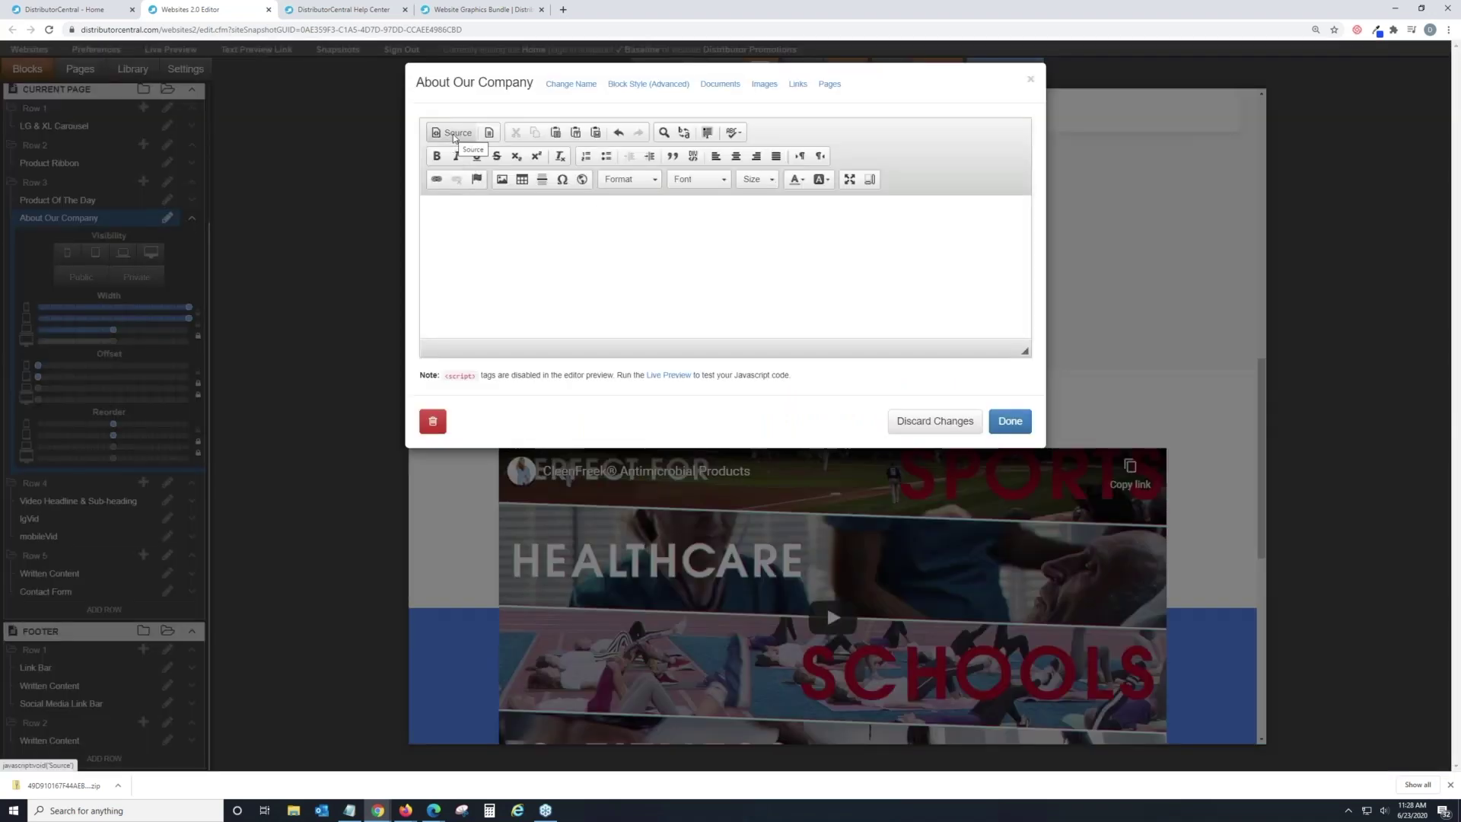
{"action": "left_click", "coordinate": [453, 134]}
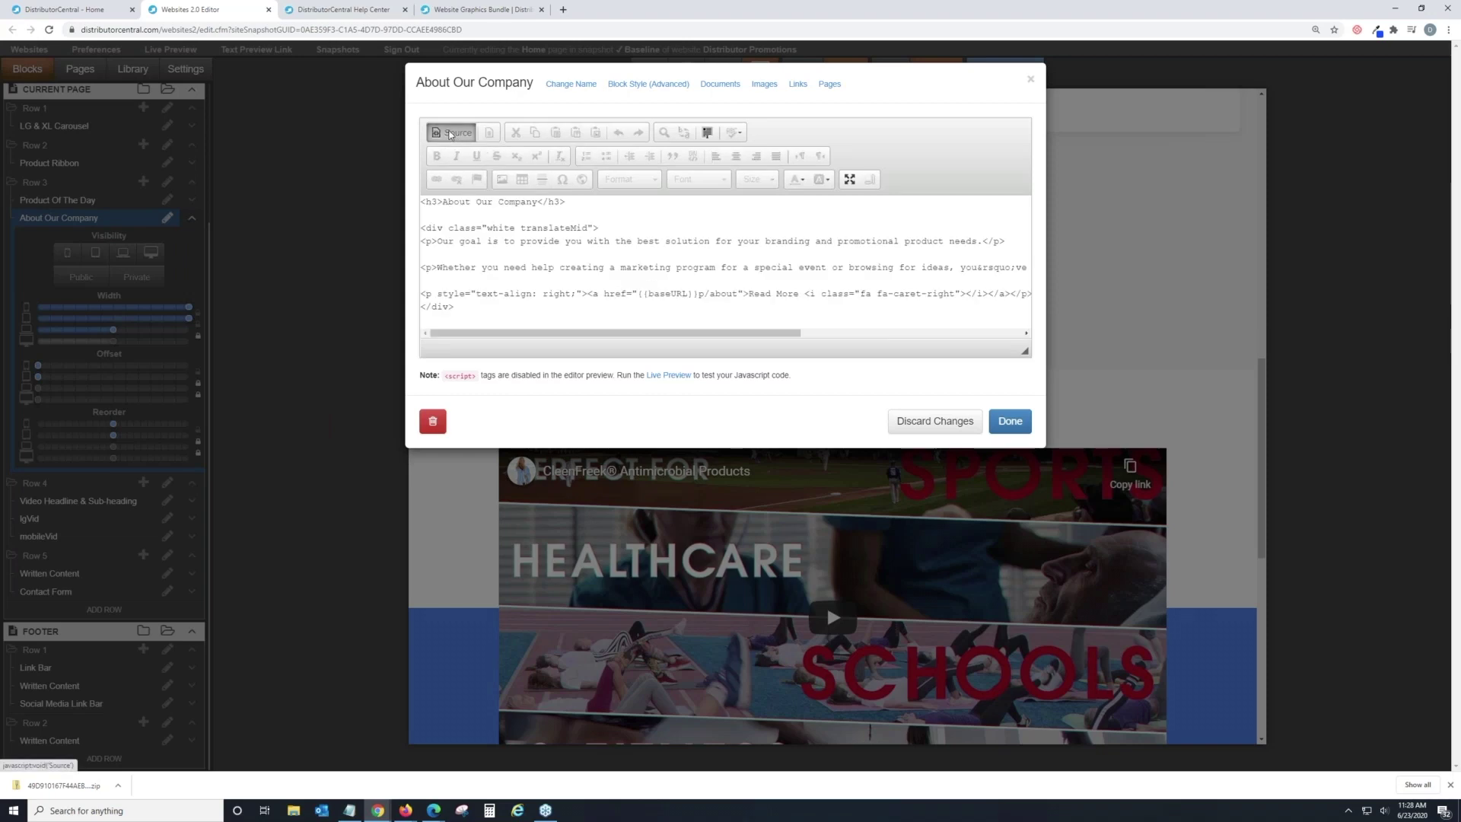
{"action": "left_click", "coordinate": [454, 132]}
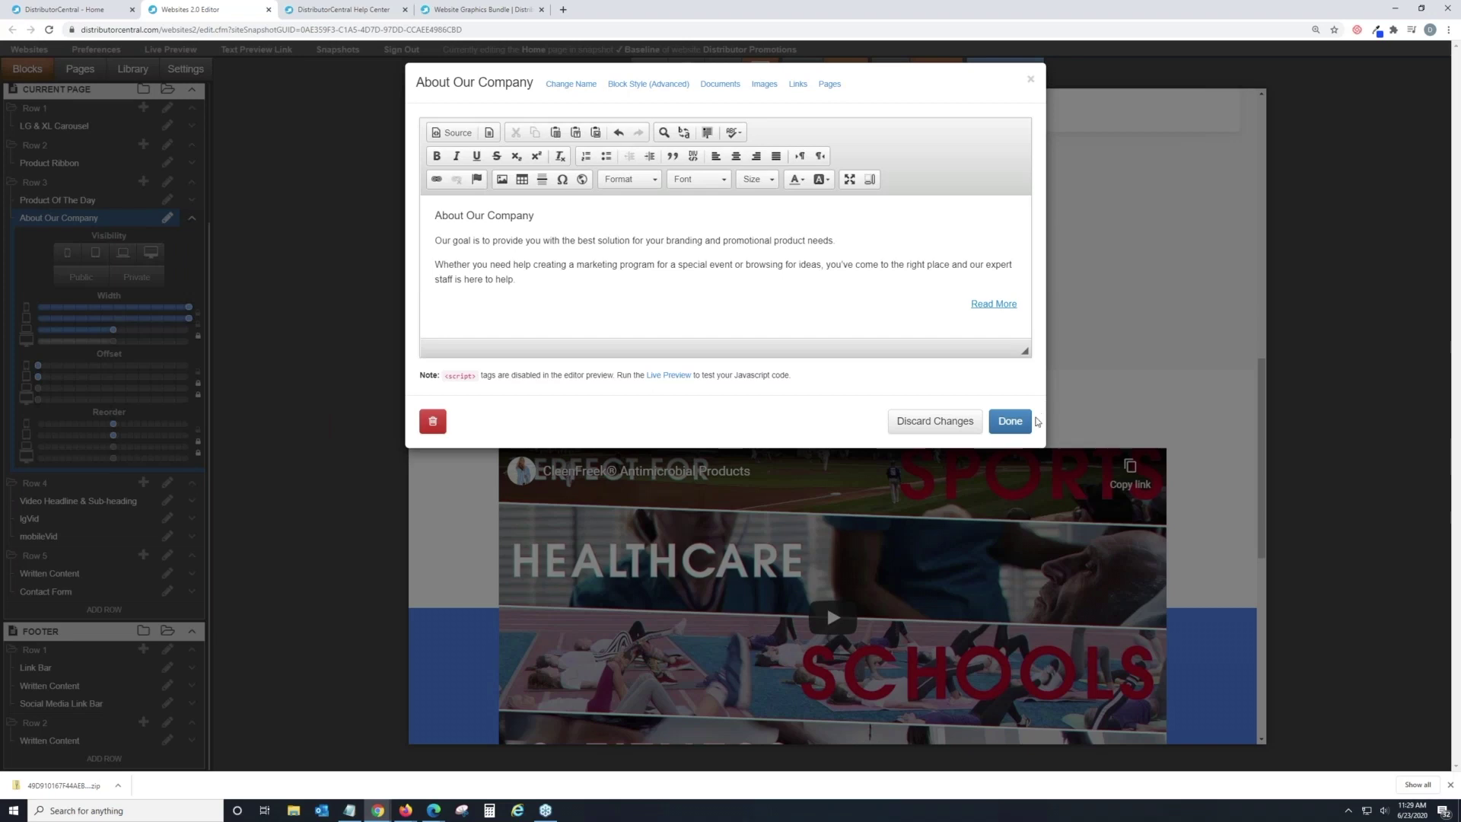
{"action": "left_click", "coordinate": [1010, 420]}
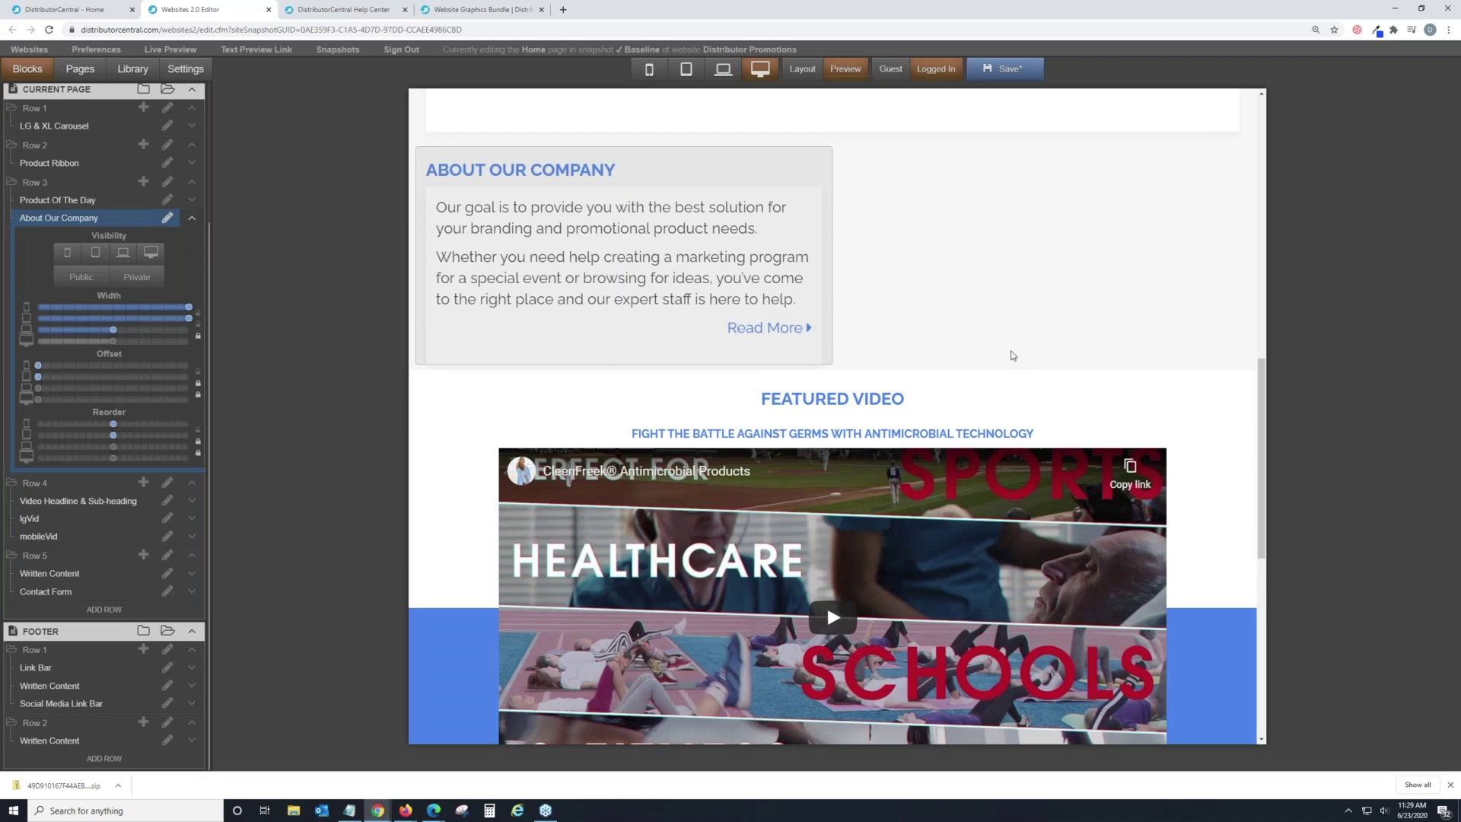
Step: Inspect the source code of the lgVid featured video block, including the embedded video's address, and close it
{"action": "scroll", "coordinate": [656, 279], "scroll_direction": "down", "scroll_amount": 2}
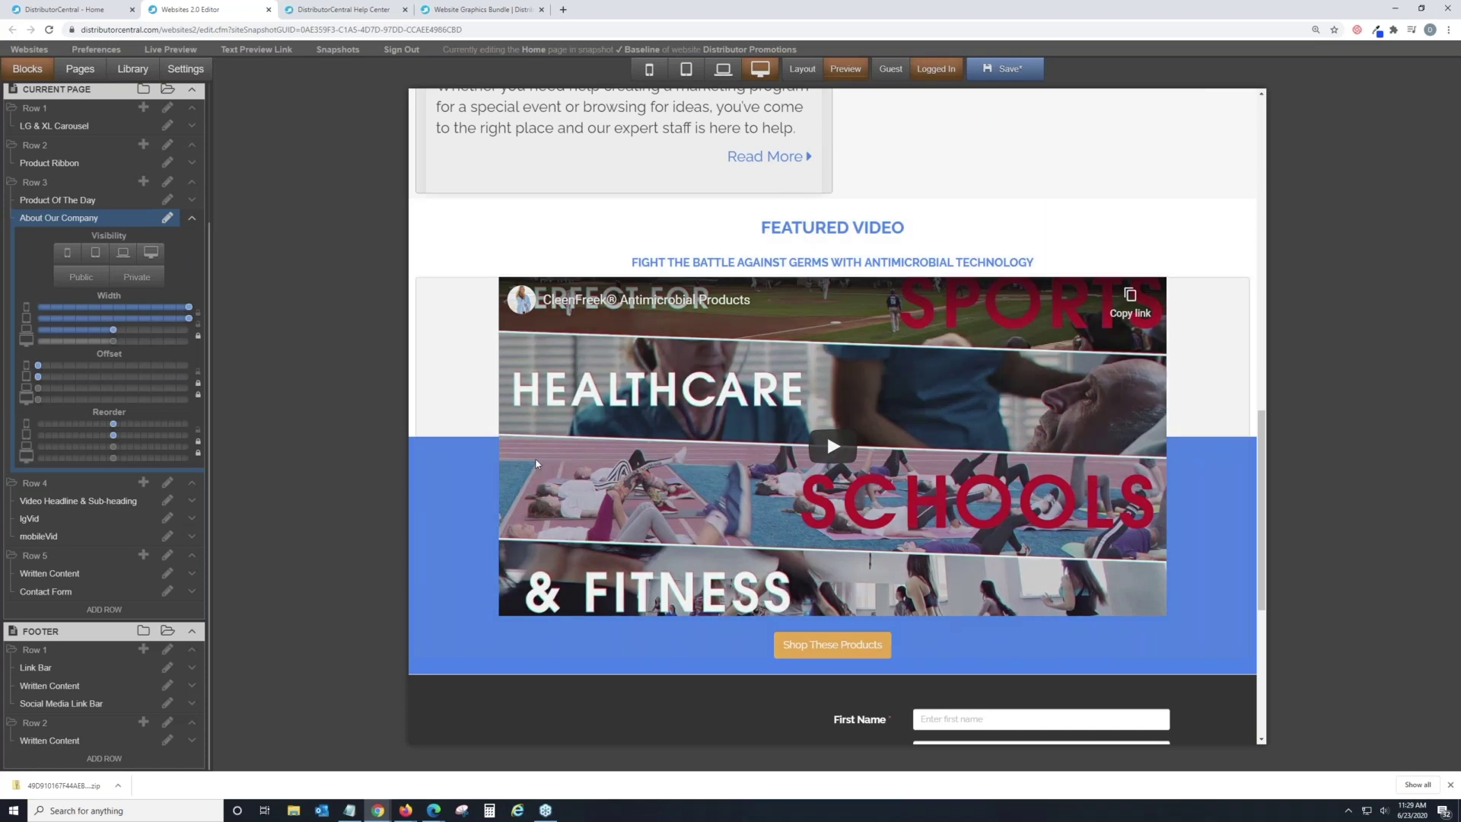
{"action": "left_click", "coordinate": [595, 355]}
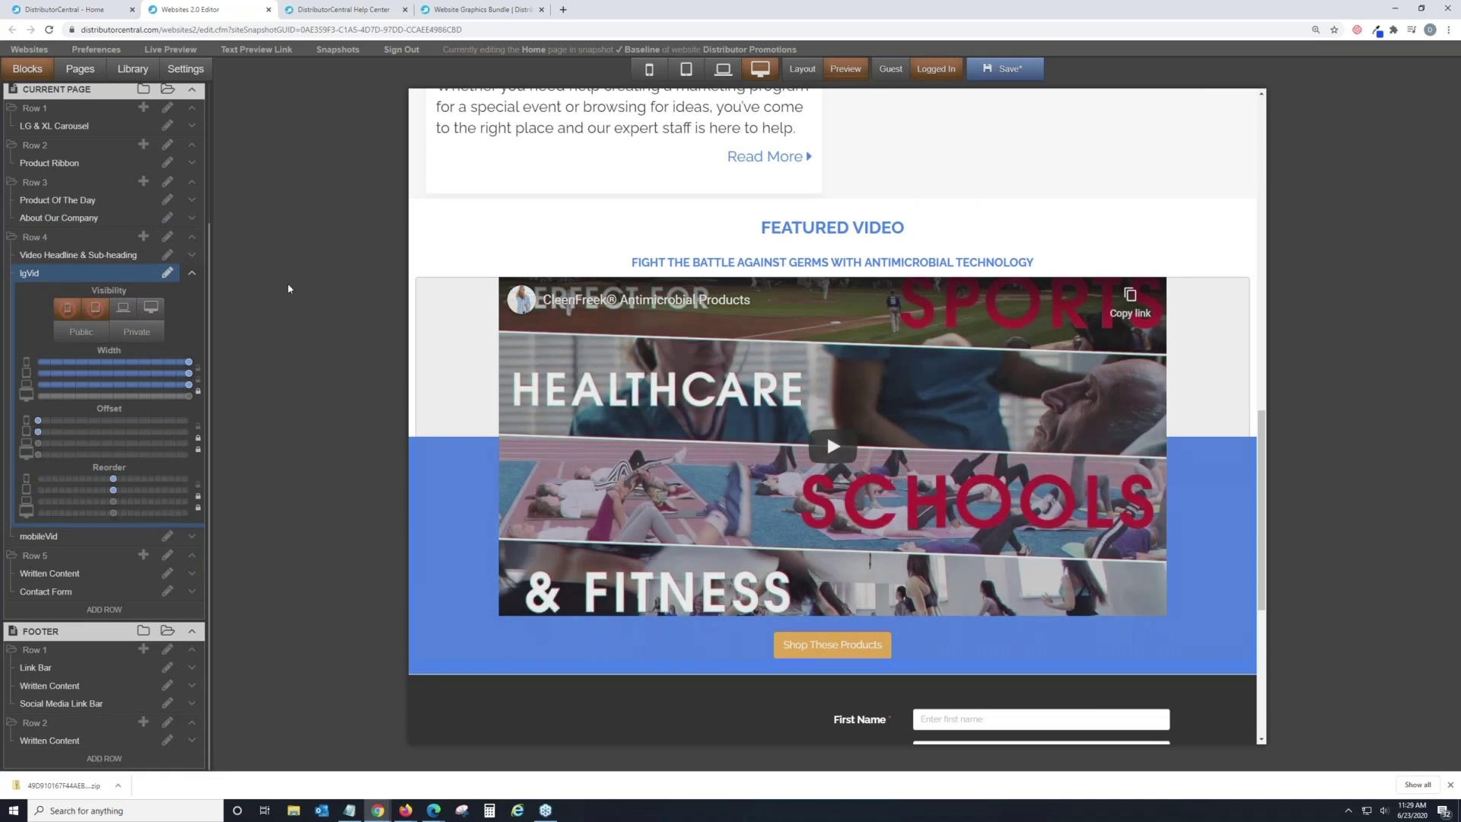
{"action": "left_click", "coordinate": [167, 273]}
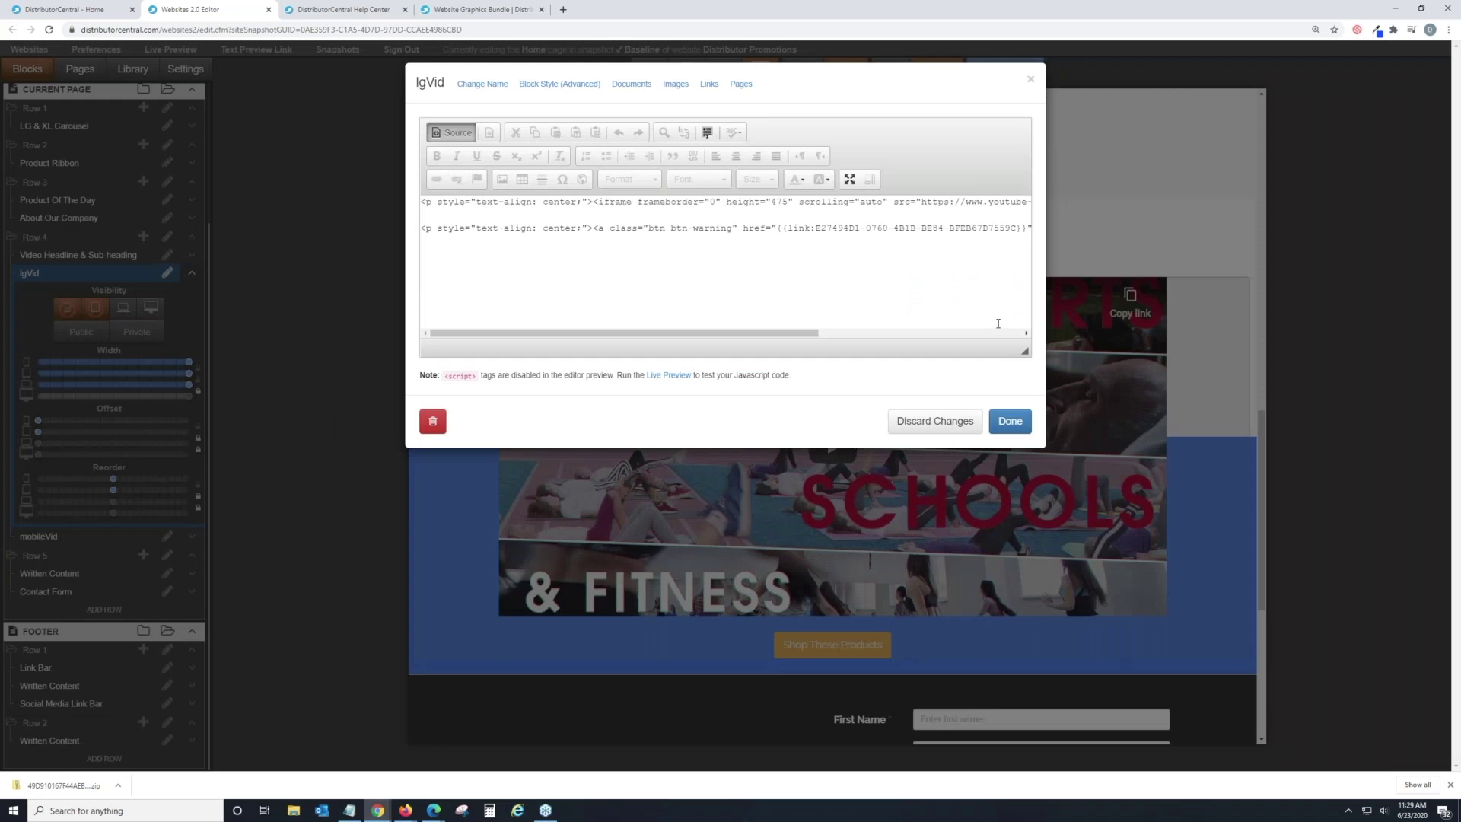
{"action": "left_click_drag", "start_coordinate": [704, 336], "coordinate": [487, 332]}
{"action": "left_click", "coordinate": [1010, 420]}
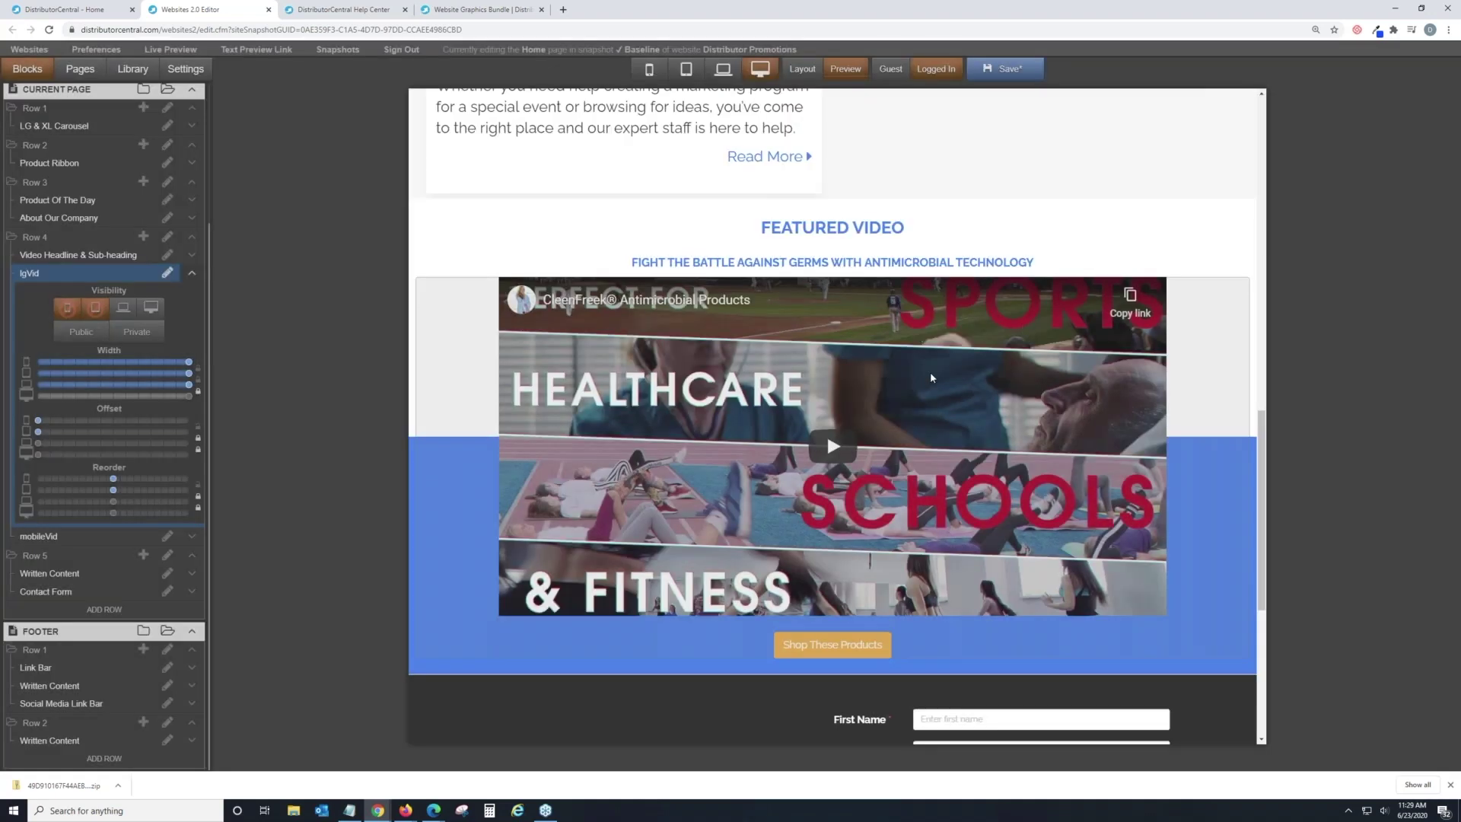
Step: Review the Contact Form block's email notification contacts, message boxes, and shown and required form fields, and close its settings
{"action": "scroll", "coordinate": [930, 371], "scroll_direction": "down", "scroll_amount": 5}
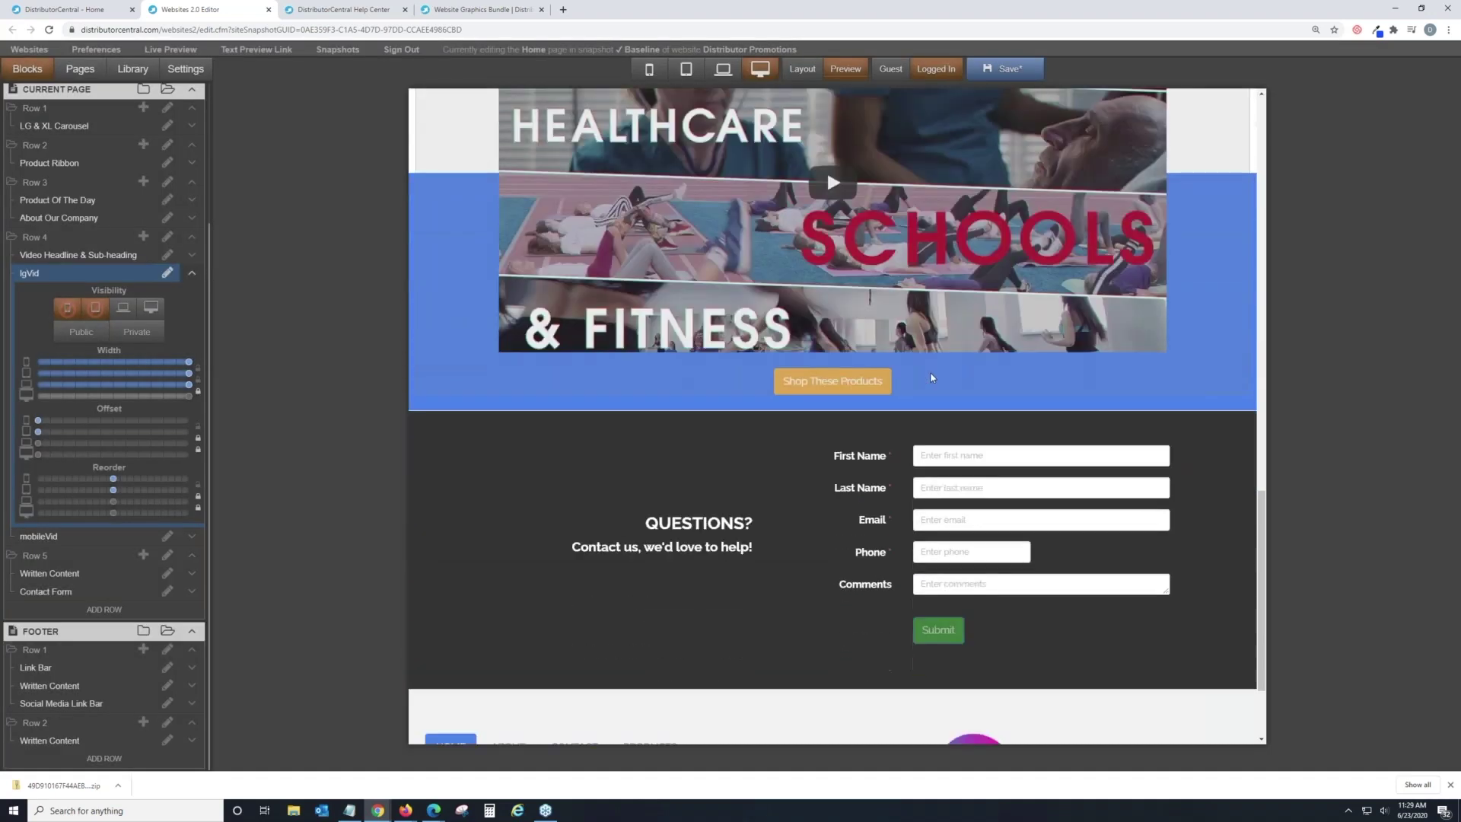
{"action": "scroll", "coordinate": [932, 376], "scroll_direction": "down", "scroll_amount": 1}
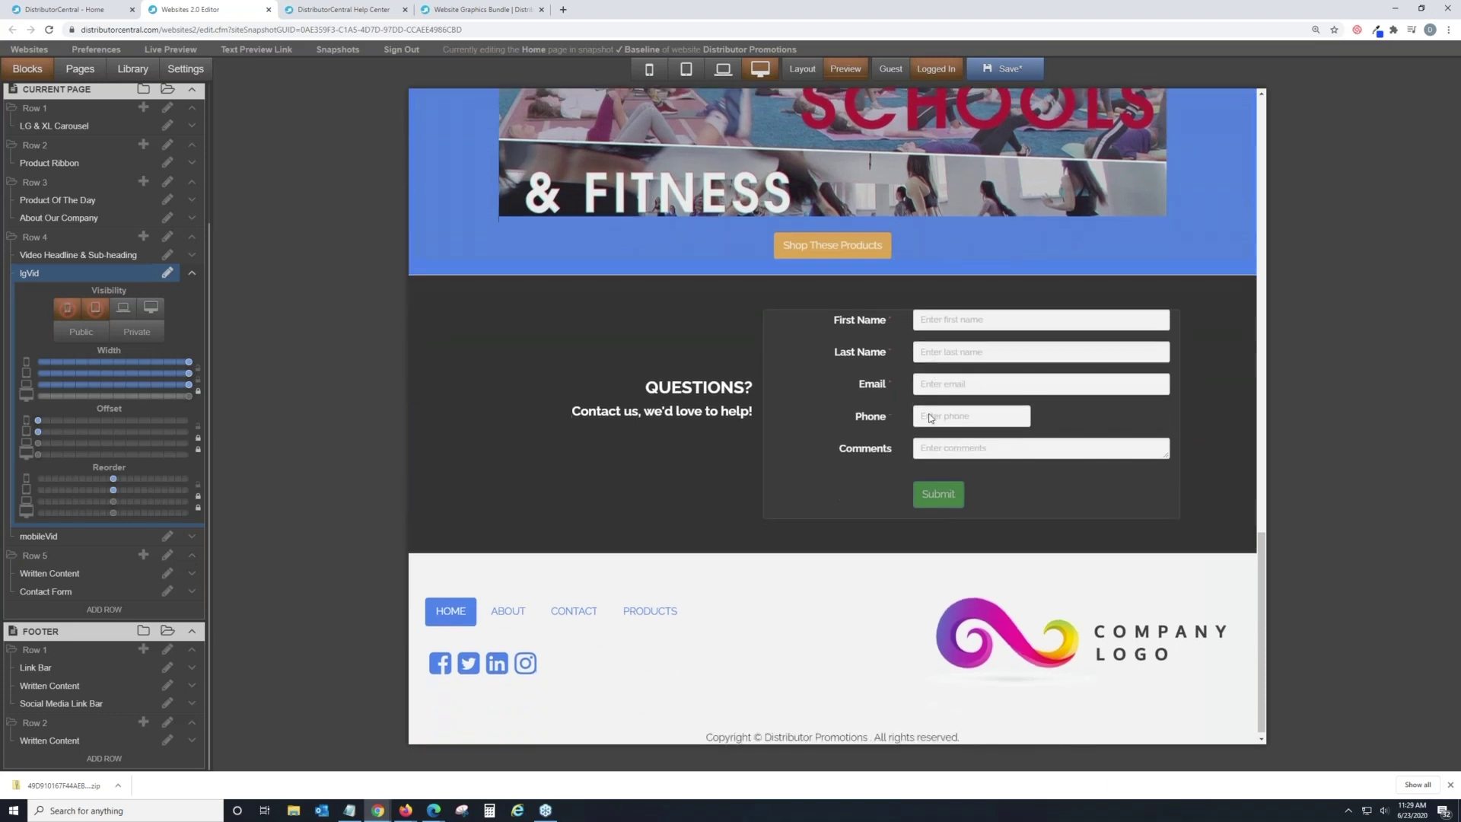
{"action": "double_click", "coordinate": [898, 350]}
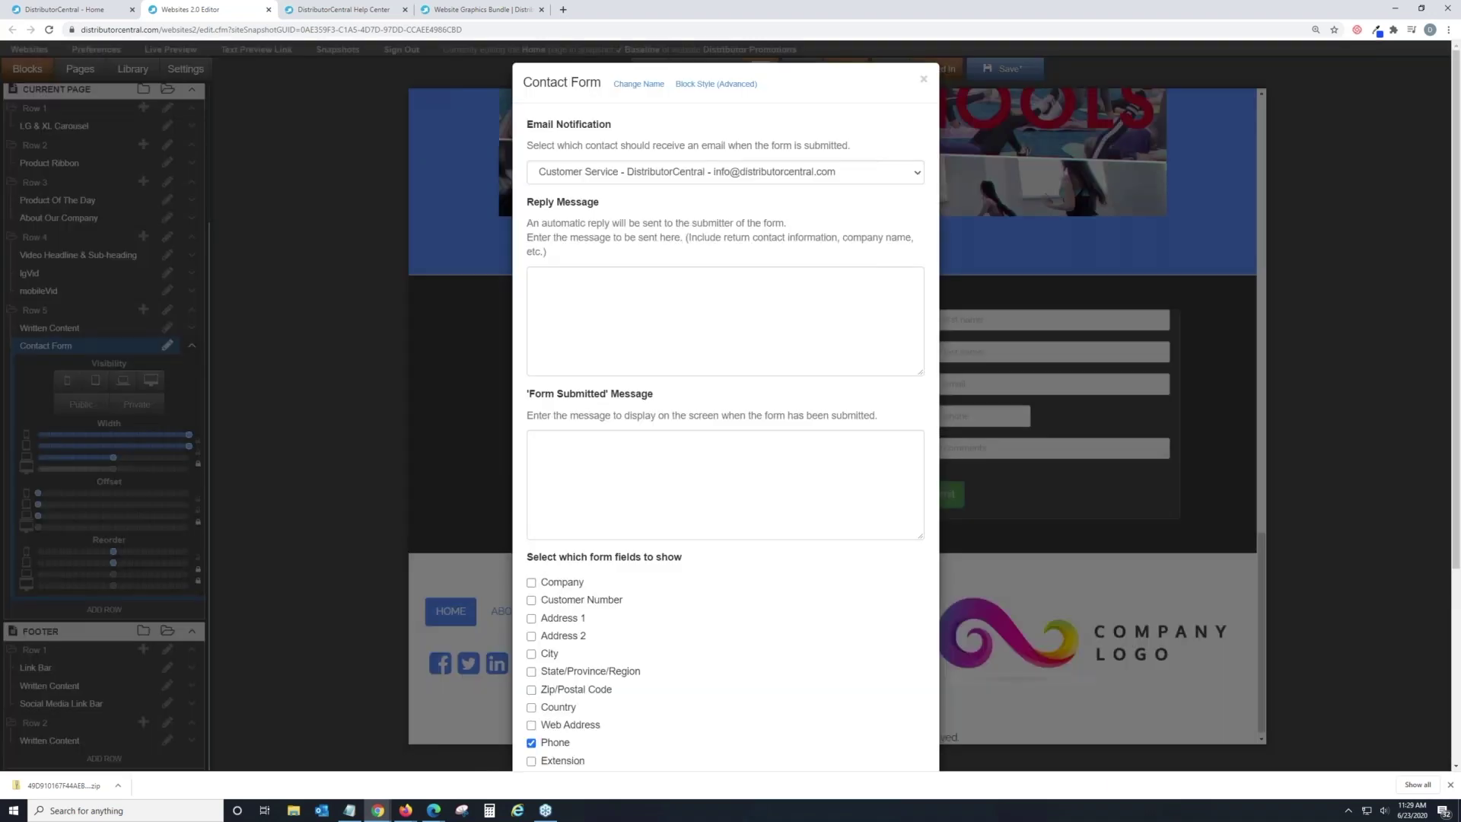
{"action": "left_click", "coordinate": [617, 173]}
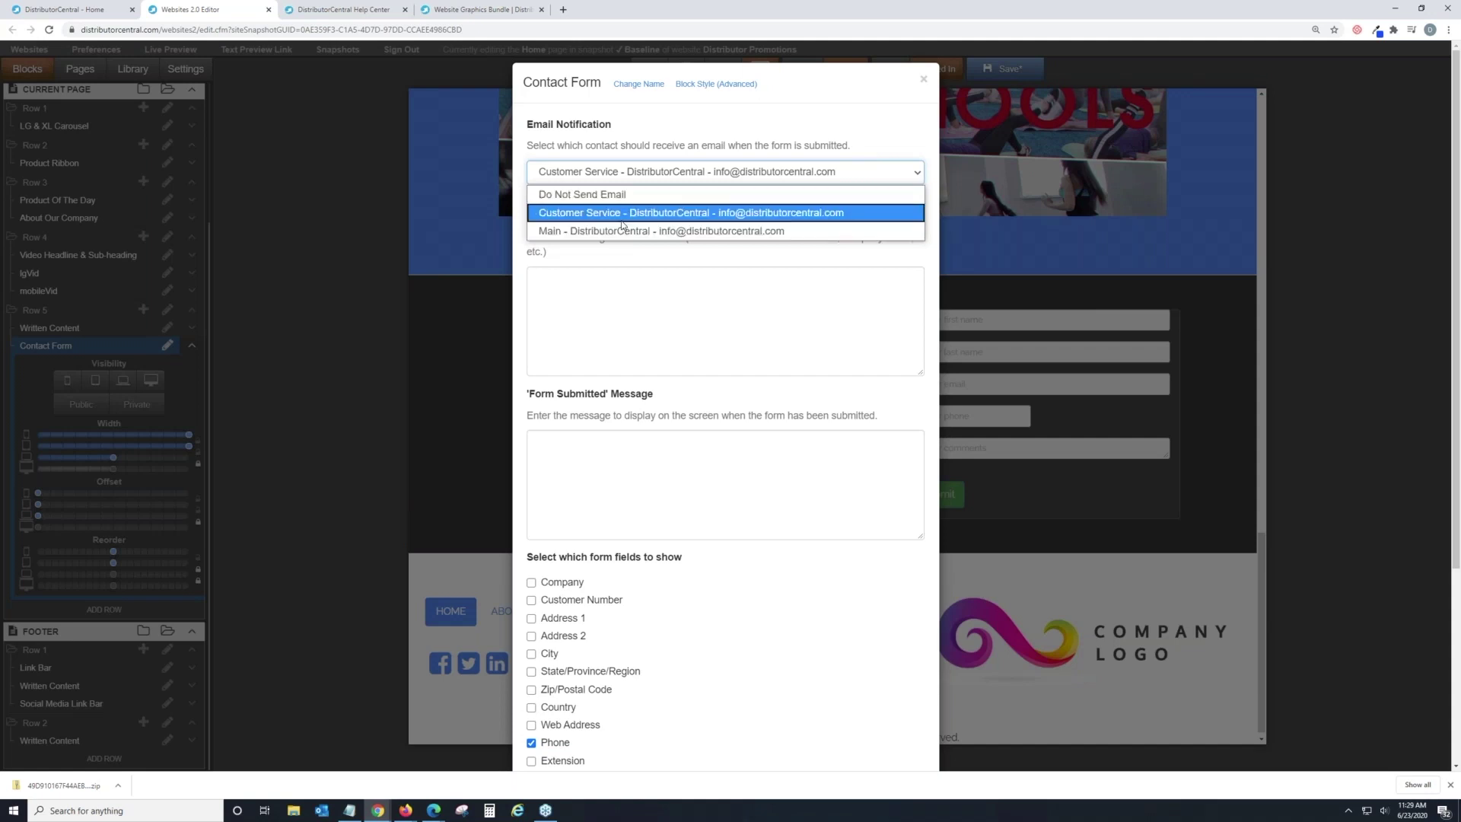
{"action": "left_click", "coordinate": [627, 217]}
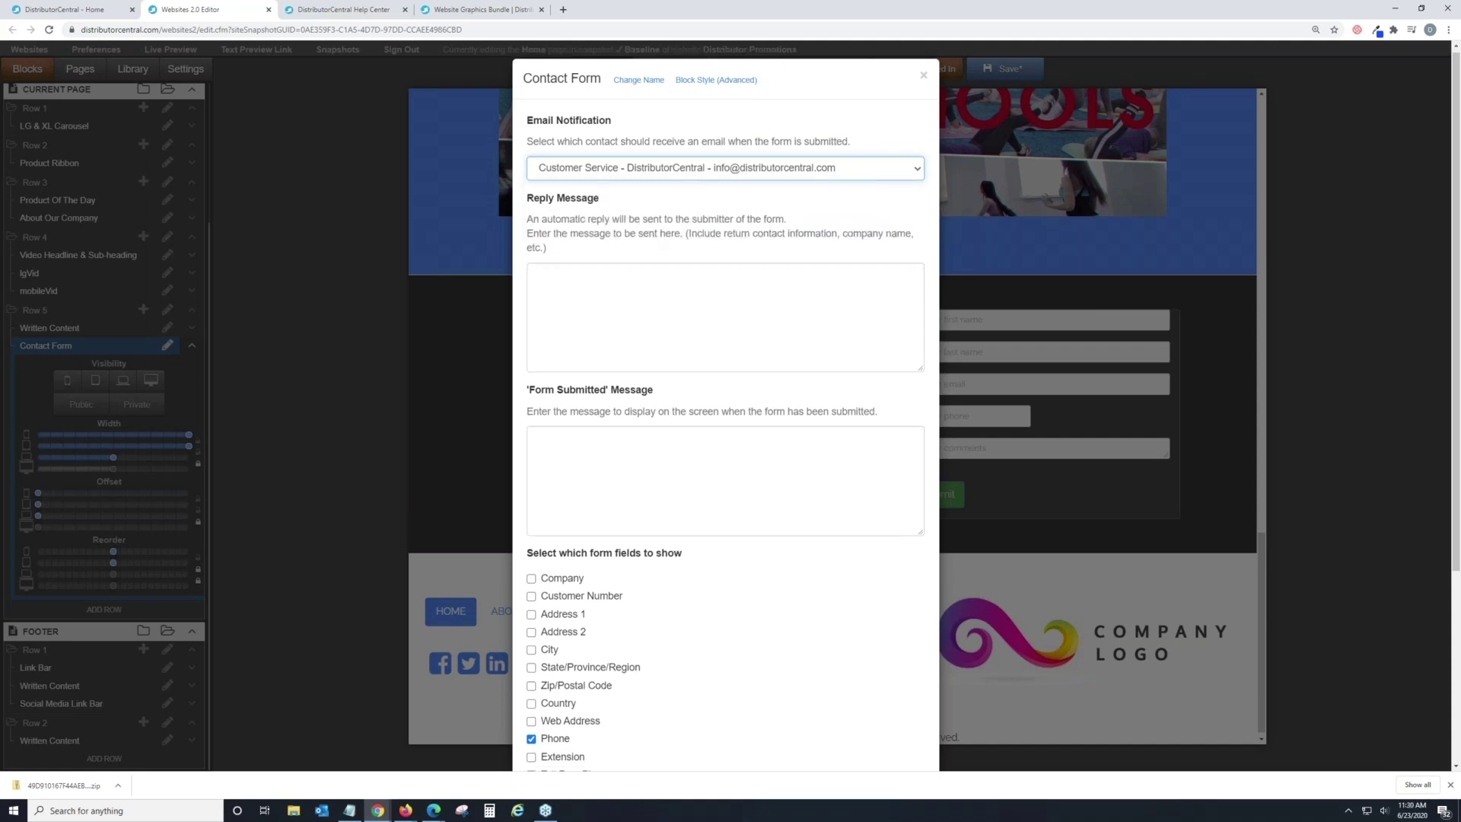
{"action": "scroll", "coordinate": [637, 263], "scroll_direction": "down", "scroll_amount": 1}
{"action": "scroll", "coordinate": [637, 263], "scroll_direction": "down", "scroll_amount": 2}
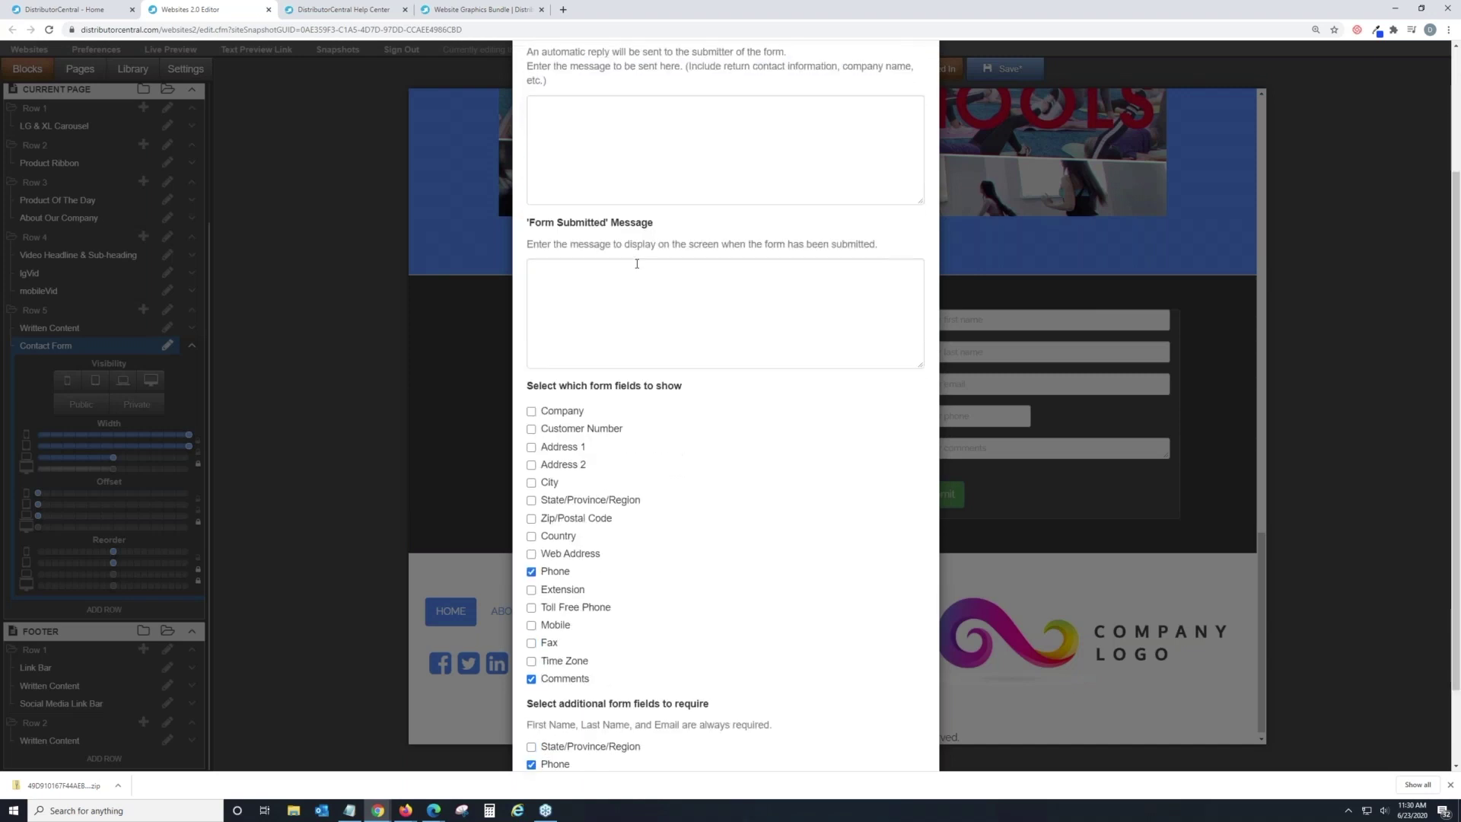
{"action": "scroll", "coordinate": [637, 263], "scroll_direction": "down", "scroll_amount": 1}
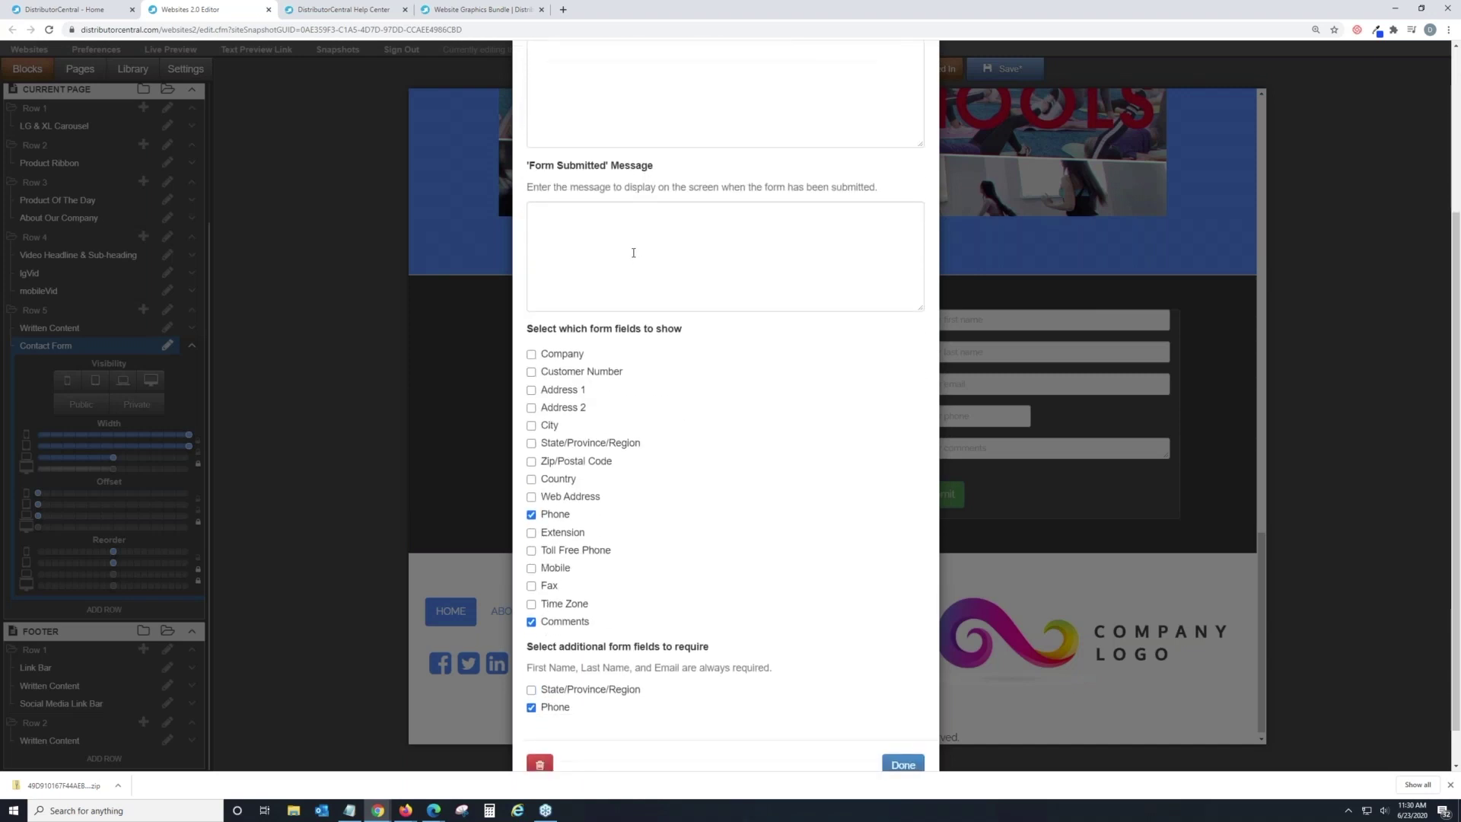
{"action": "scroll", "coordinate": [633, 252], "scroll_direction": "down", "scroll_amount": 1}
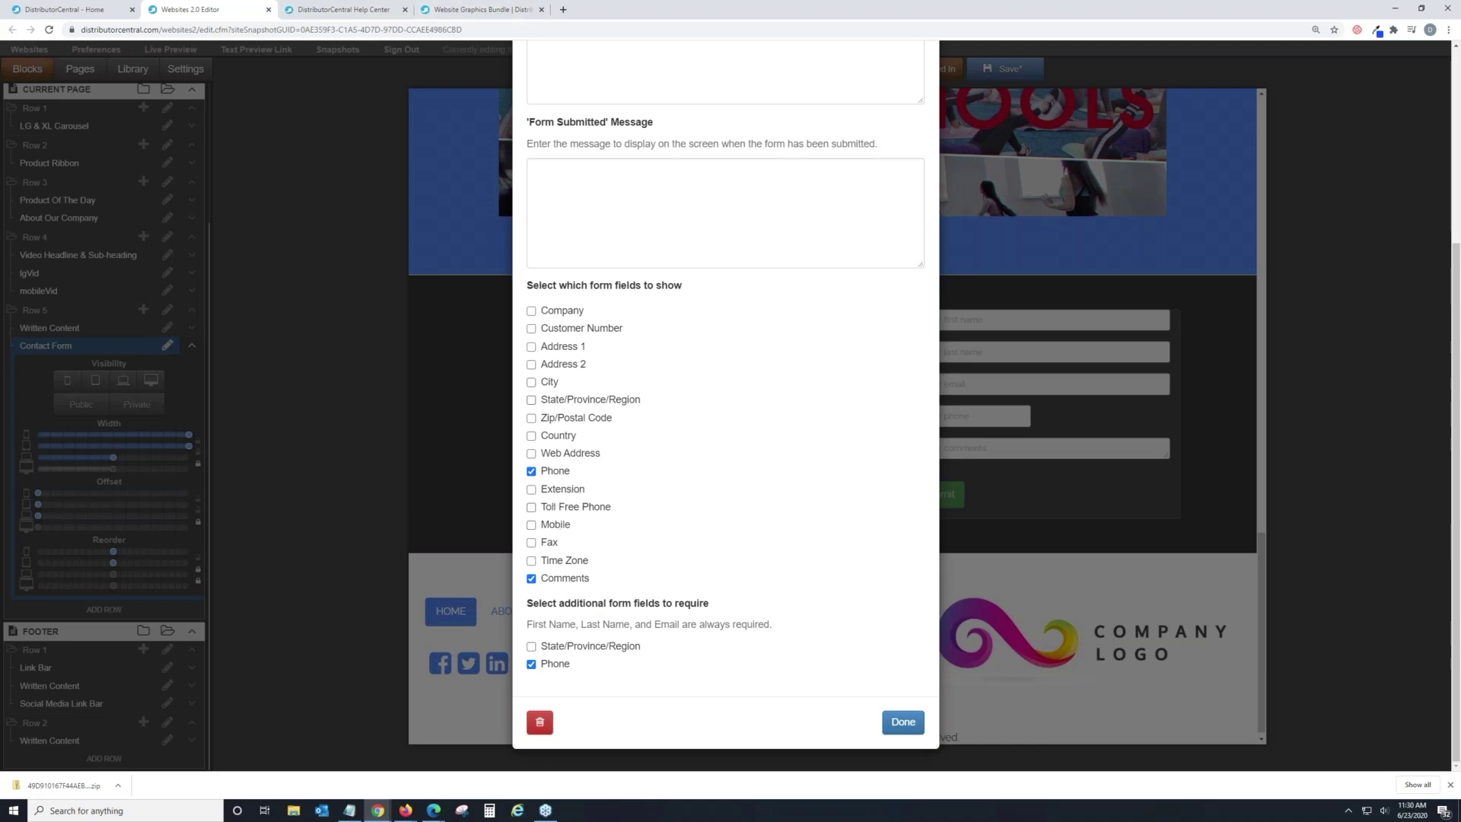
{"action": "left_click", "coordinate": [902, 723]}
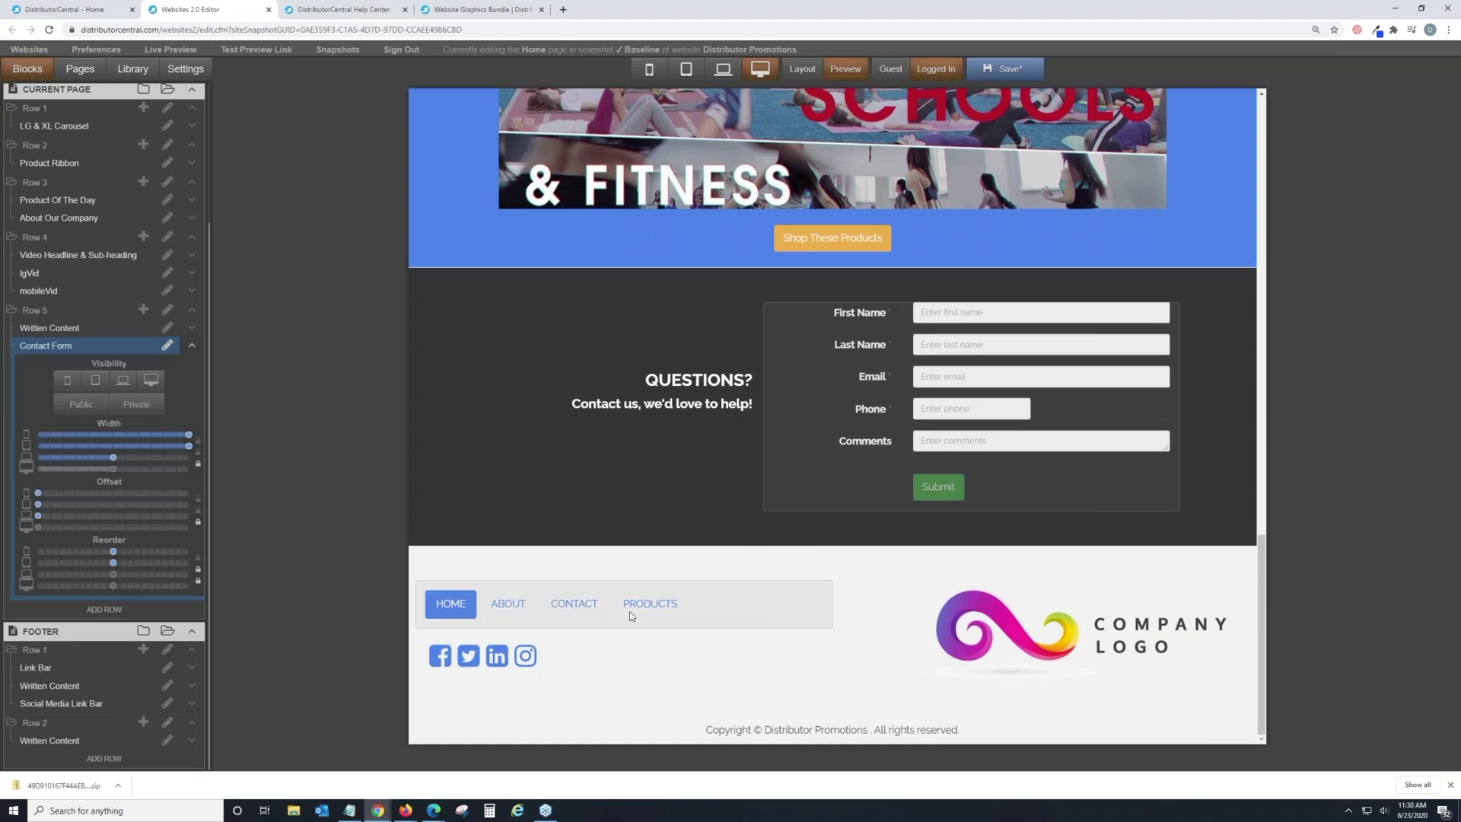
Step: Review the menu orientation and page links of the footer's Link Bar block and close it
{"action": "left_click", "coordinate": [630, 616]}
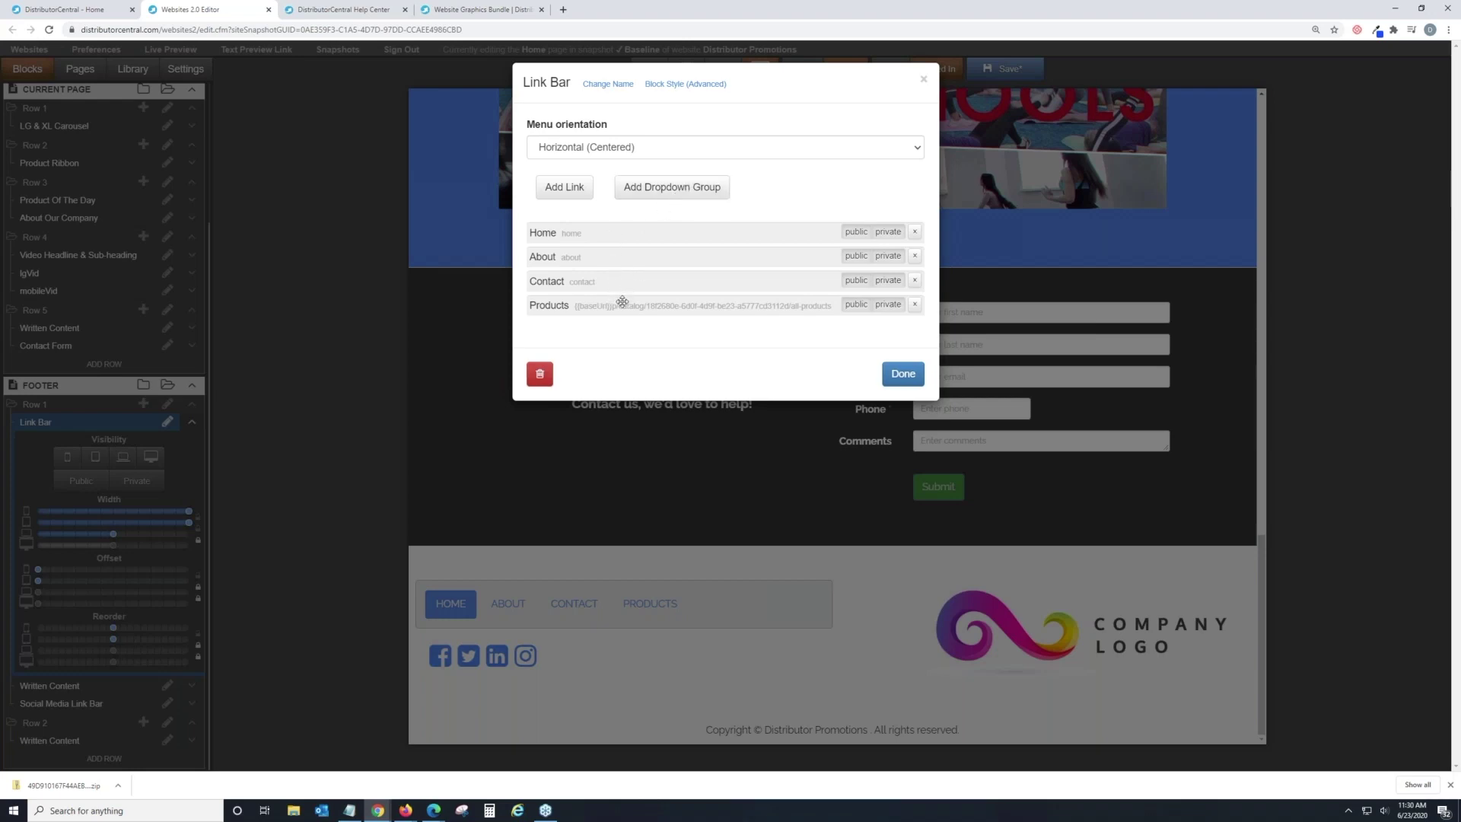
{"action": "left_click", "coordinate": [484, 477]}
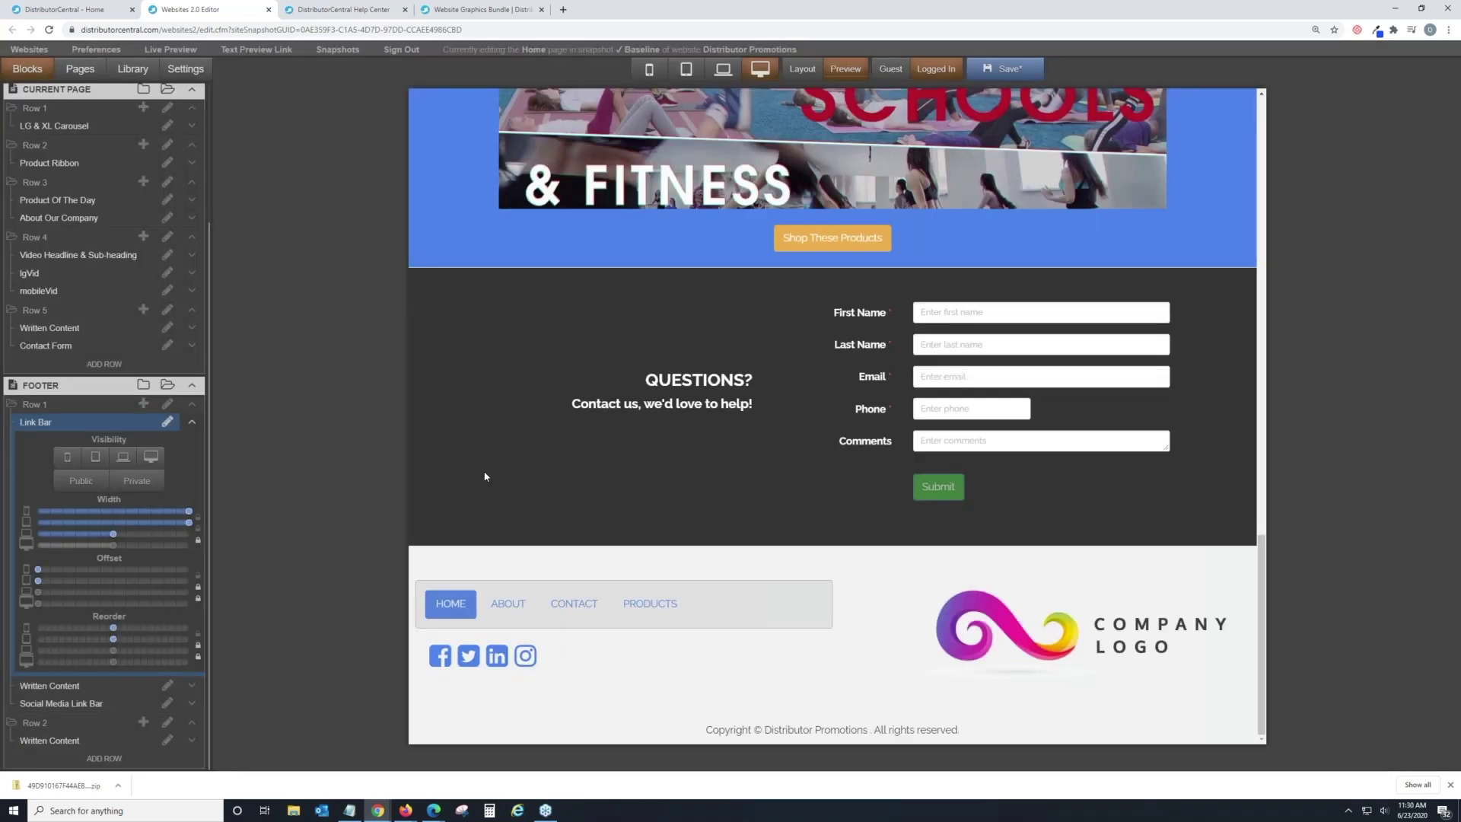
Step: Delete the placeholder company logo image from the footer's Written Content block
{"action": "left_click", "coordinate": [1133, 661]}
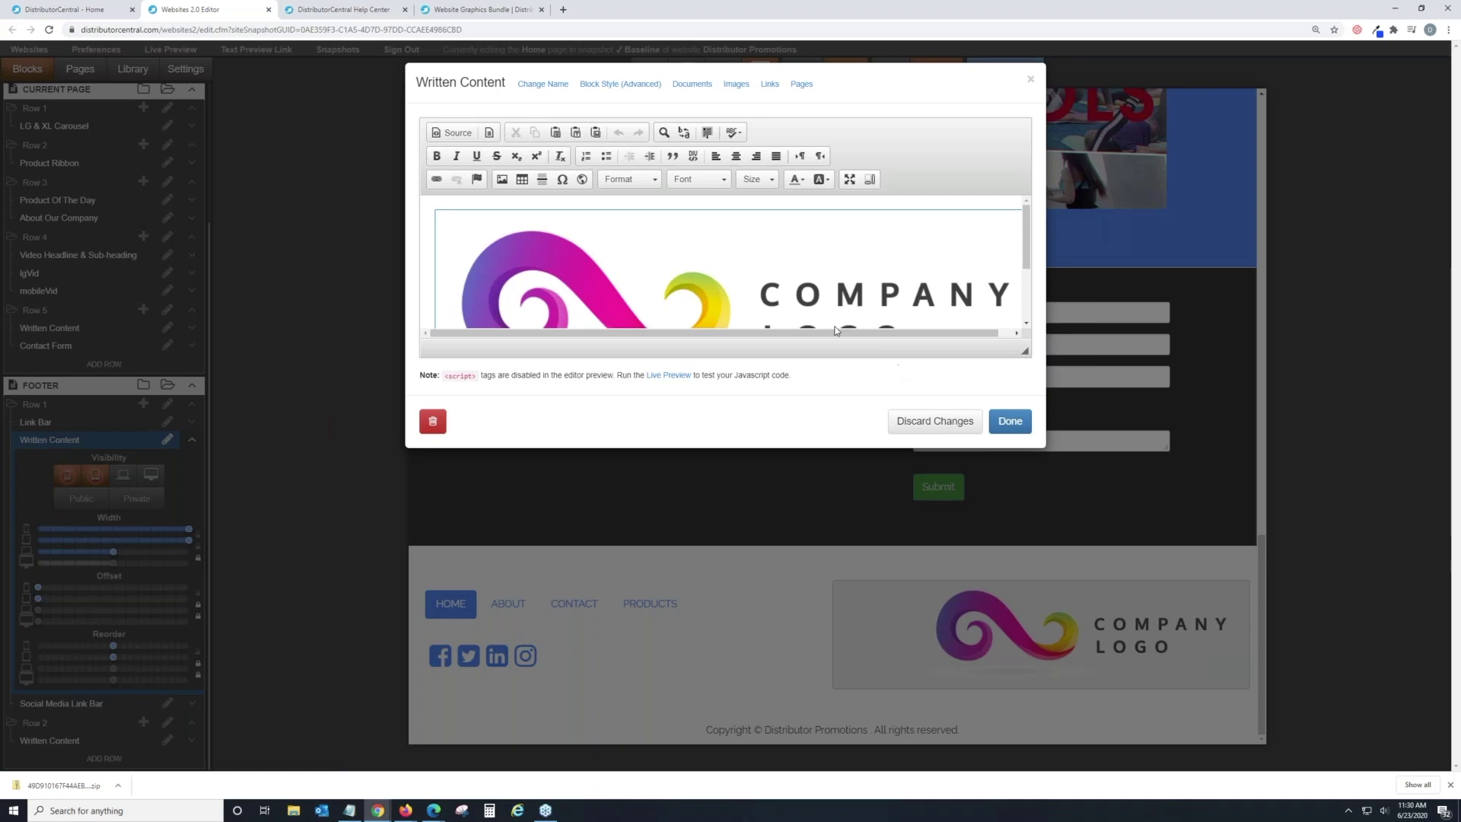
{"action": "scroll", "coordinate": [606, 245], "scroll_direction": "down", "scroll_amount": 1}
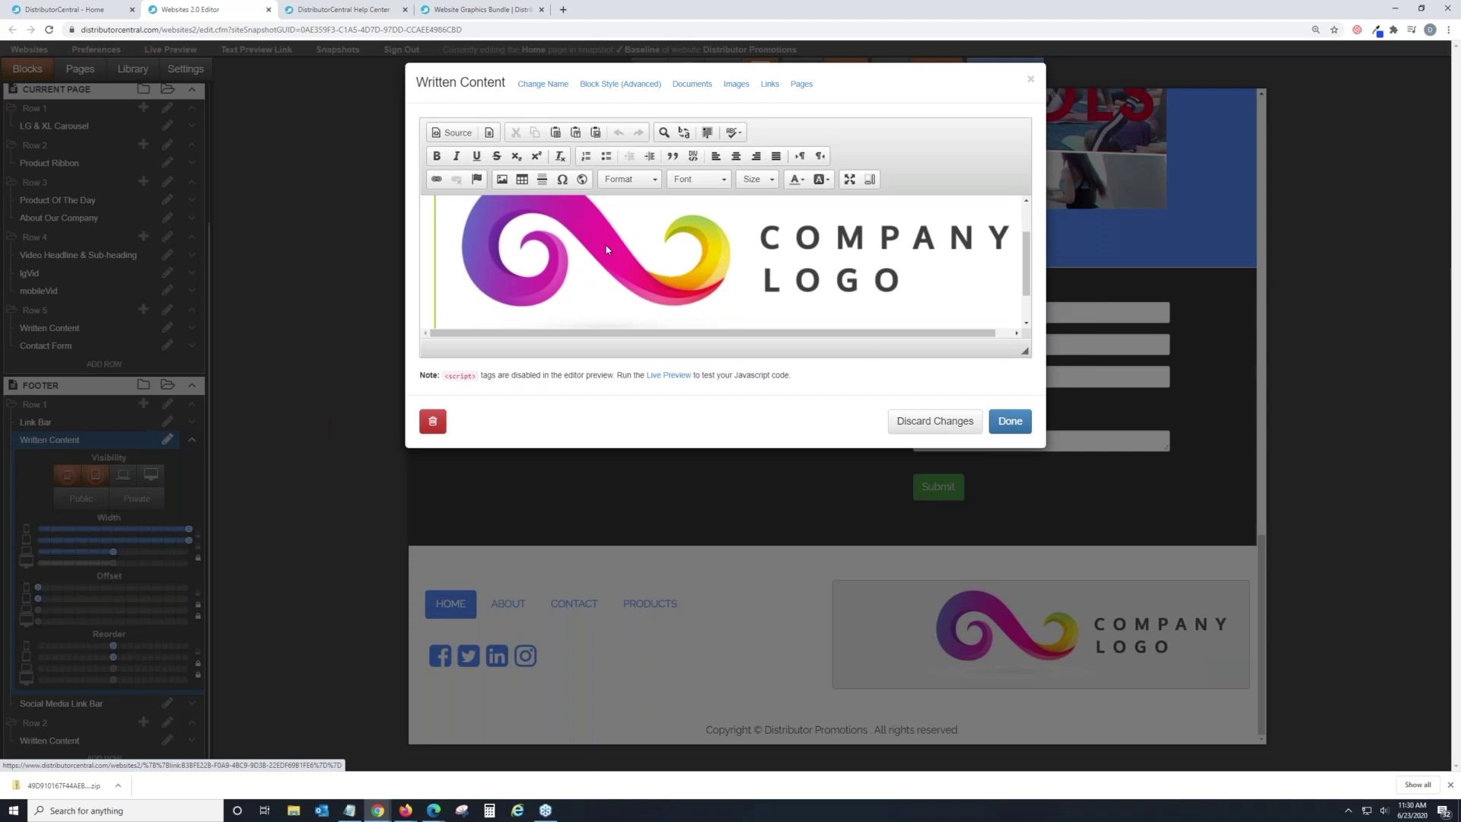
{"action": "scroll", "coordinate": [606, 249], "scroll_direction": "up", "scroll_amount": 1}
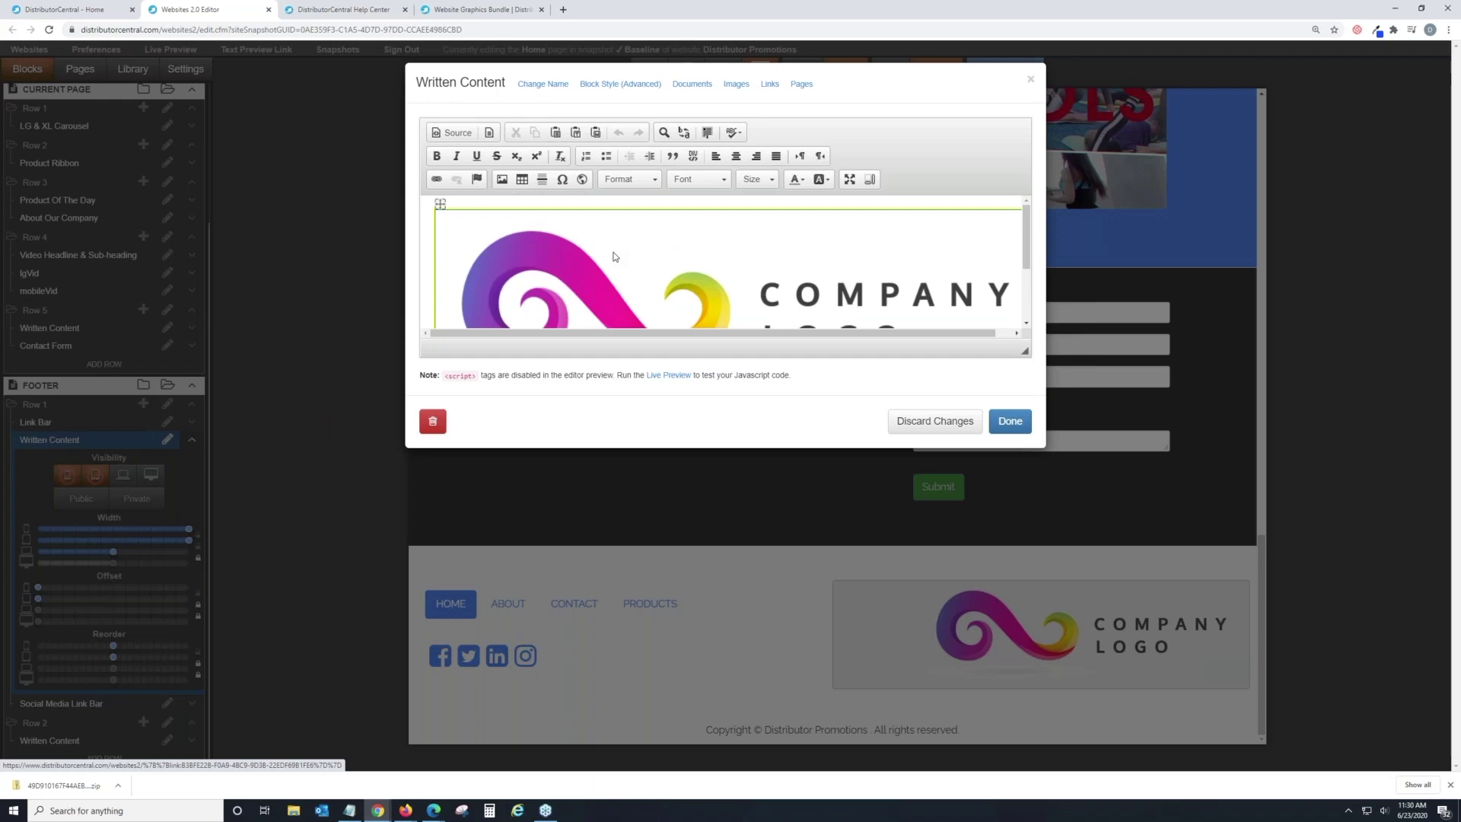
{"action": "left_click", "coordinate": [615, 257]}
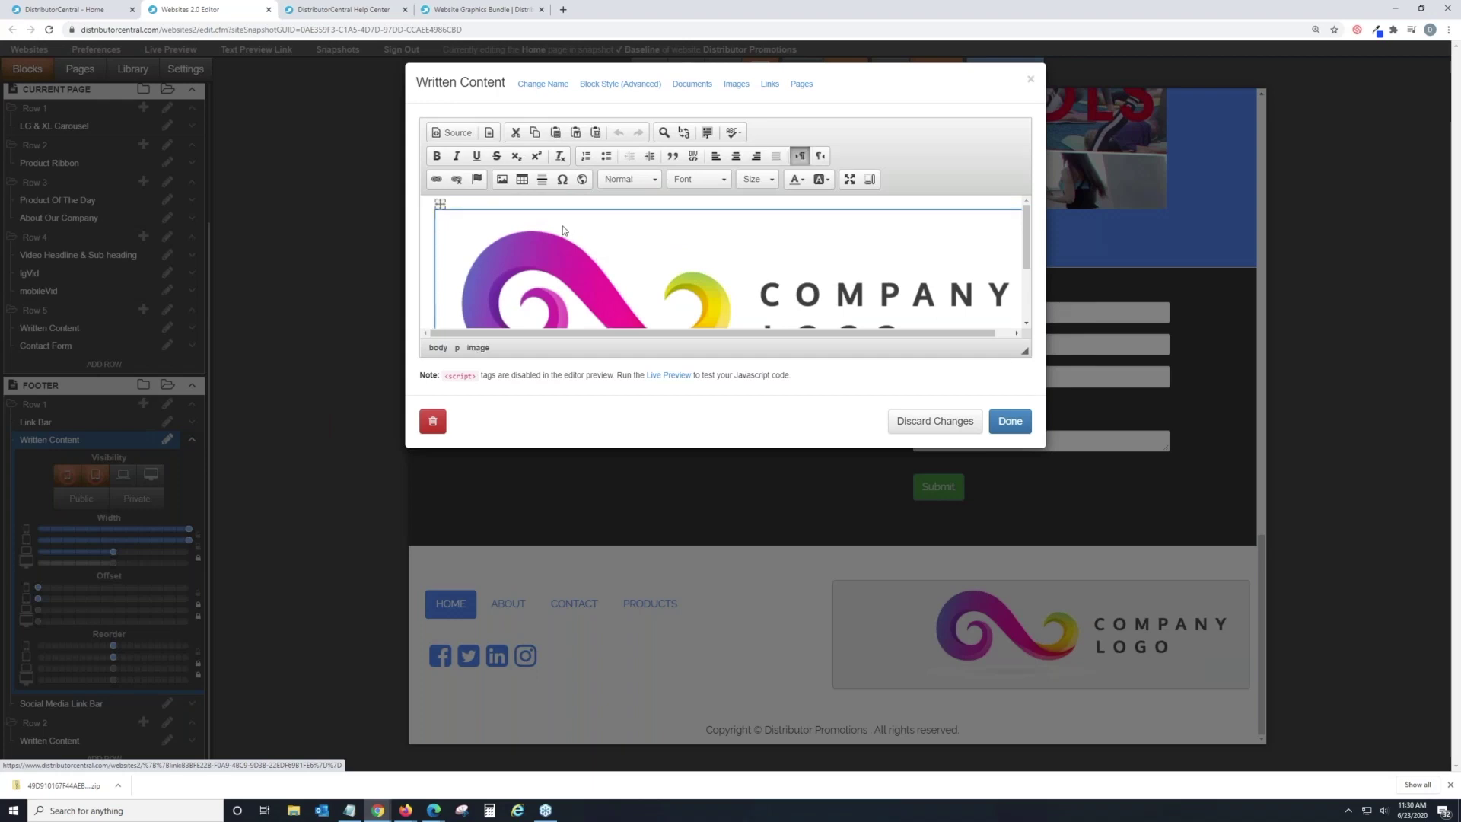
{"action": "key", "text": "Delete"}
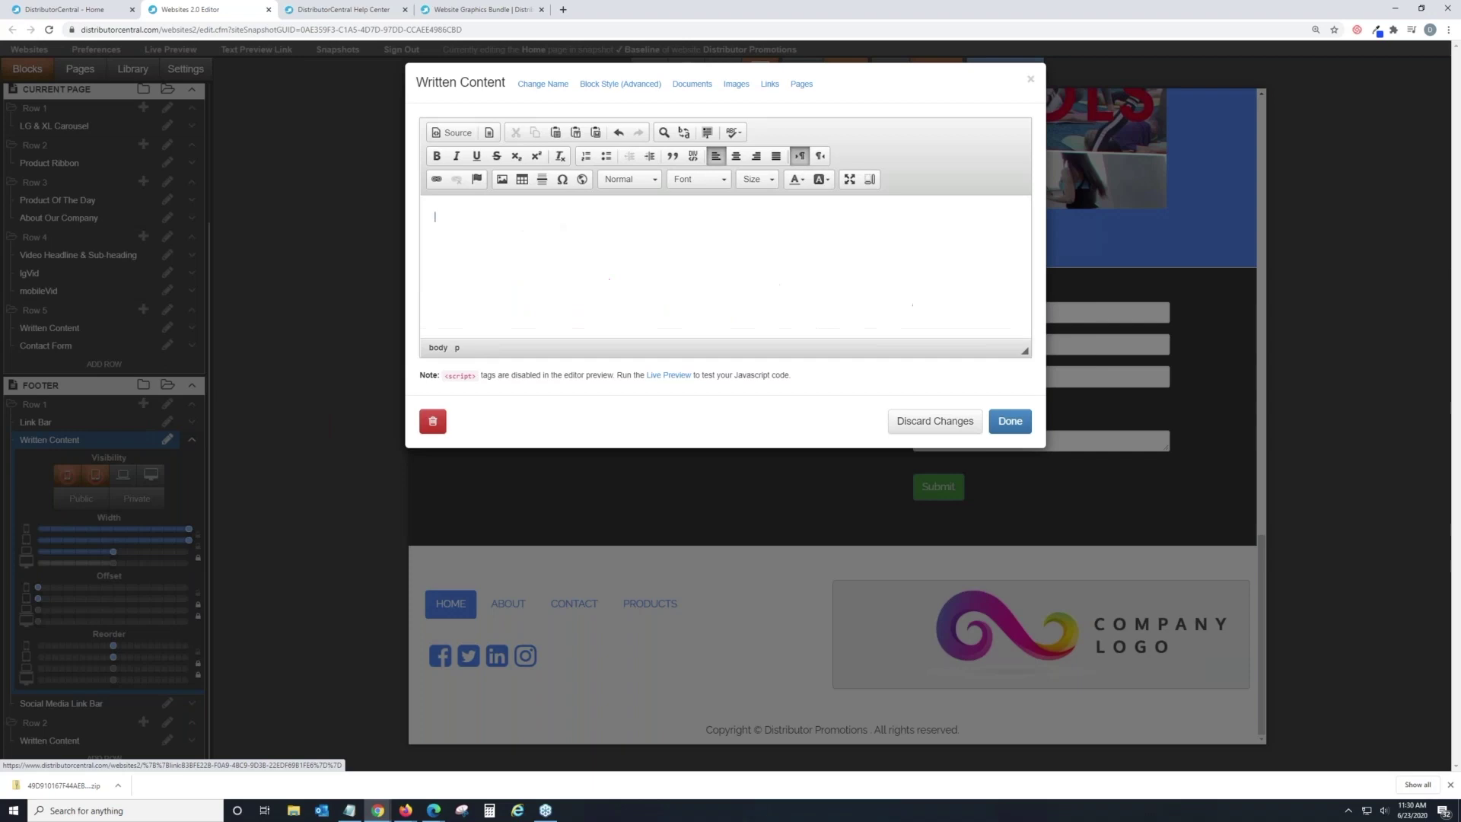
Step: Insert PNG.png from the image library into the footer's Written Content block with right alignment and apply the edit
{"action": "left_click", "coordinate": [501, 186]}
{"action": "left_click", "coordinate": [696, 386]}
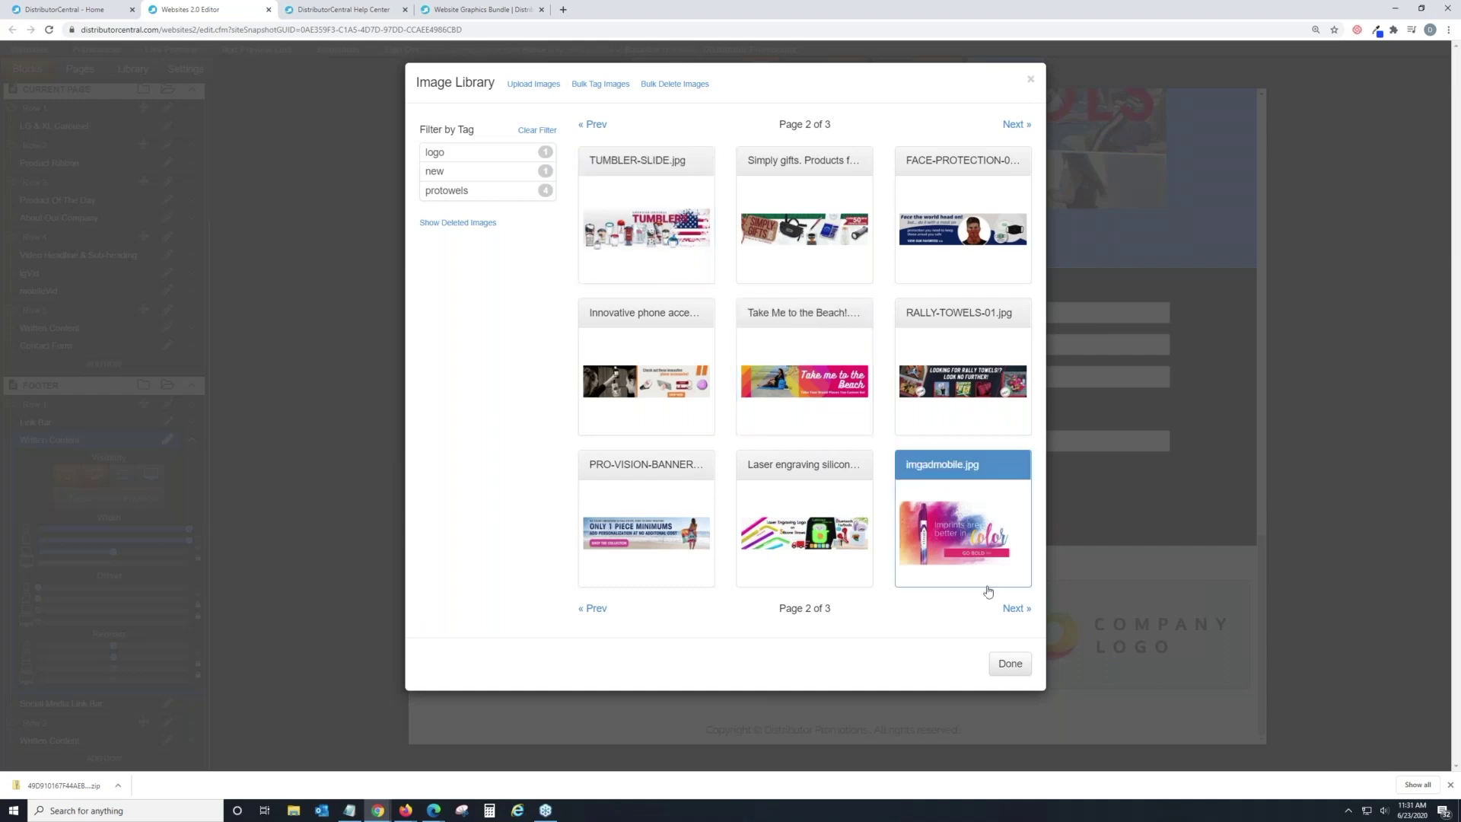
{"action": "left_click", "coordinate": [1013, 609]}
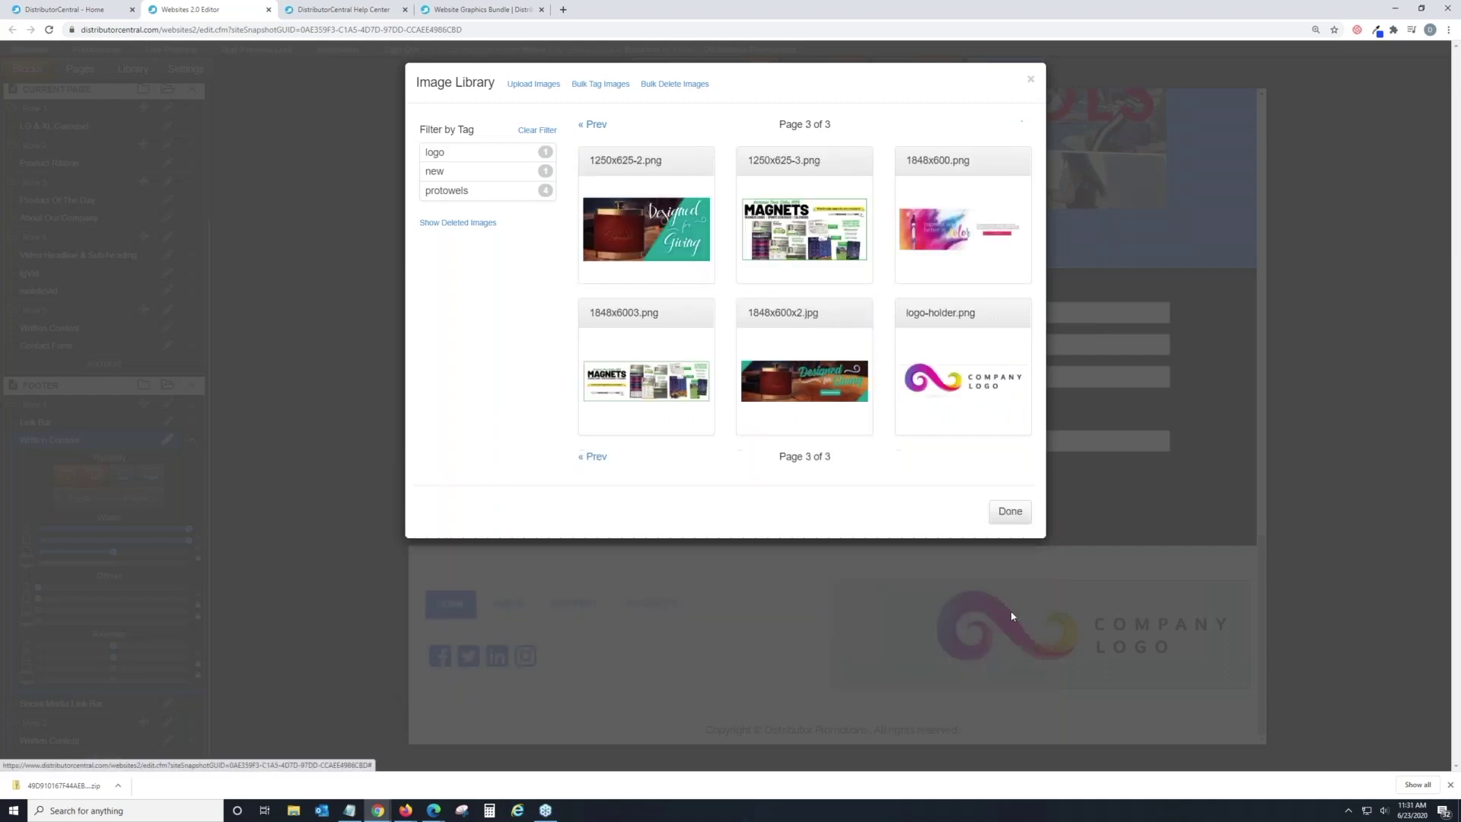
{"action": "left_click", "coordinate": [589, 458]}
{"action": "left_click", "coordinate": [598, 609]}
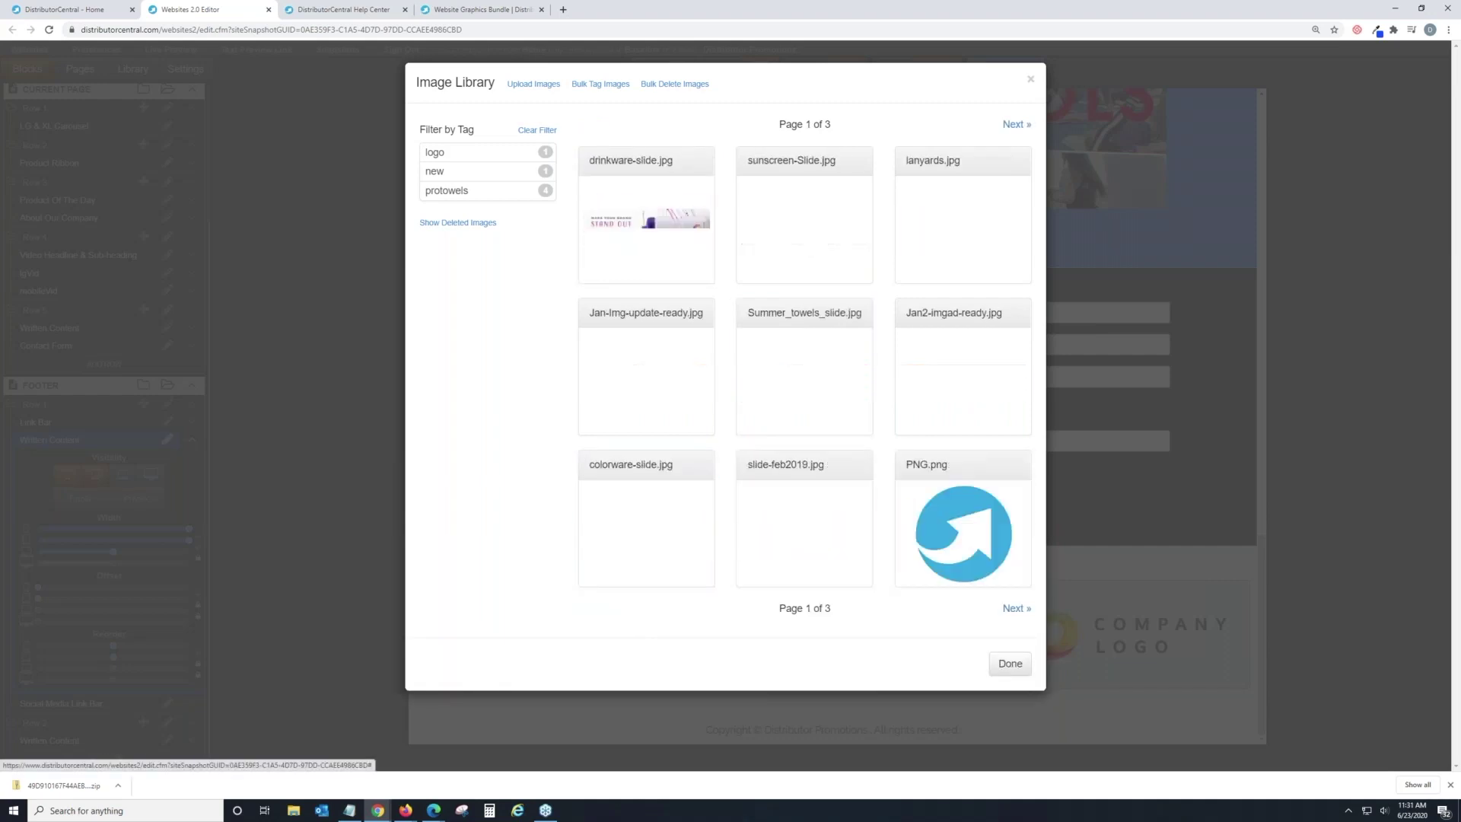
{"action": "left_click", "coordinate": [996, 565]}
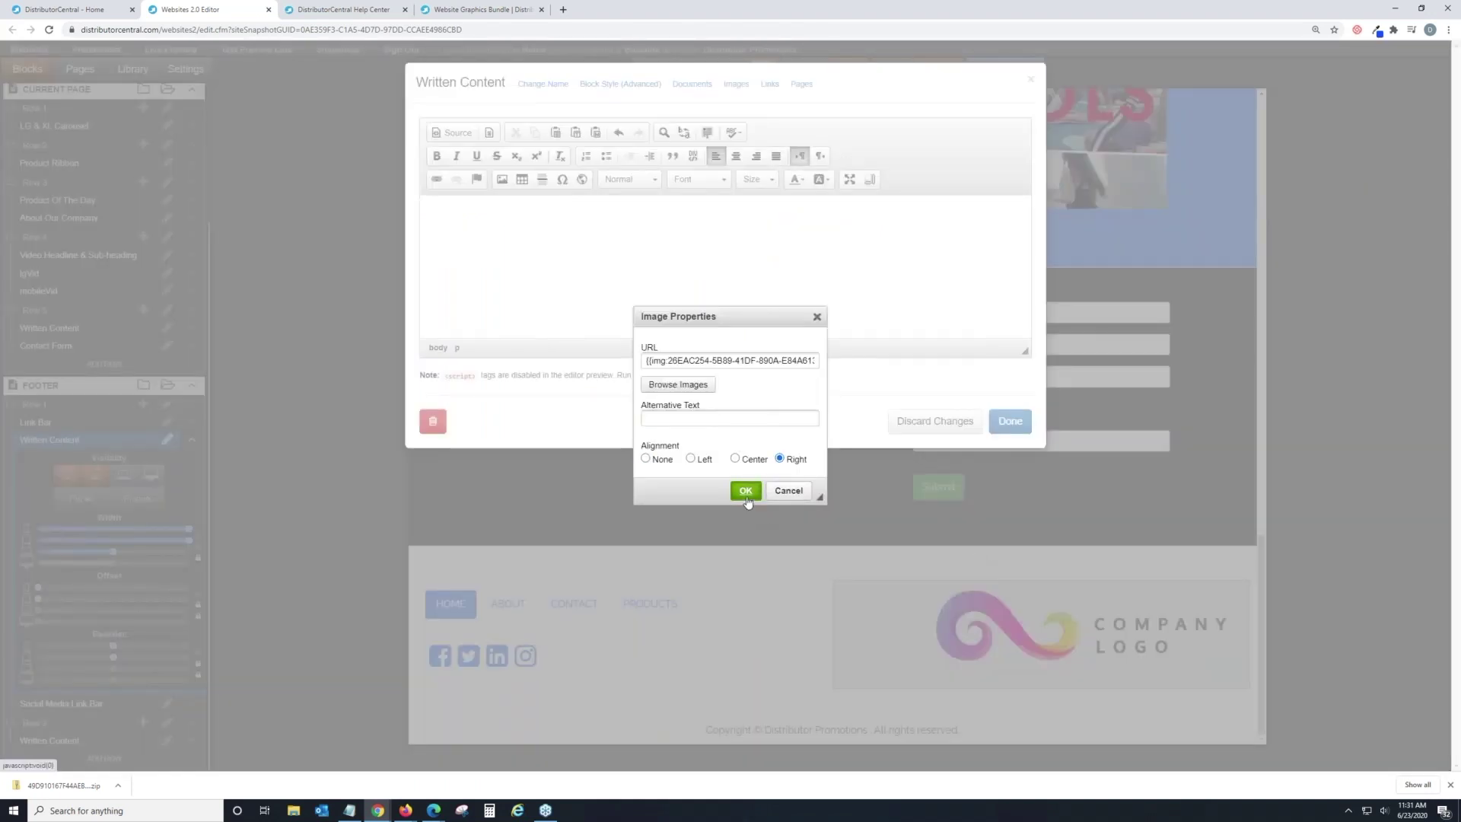
{"action": "left_click", "coordinate": [745, 491]}
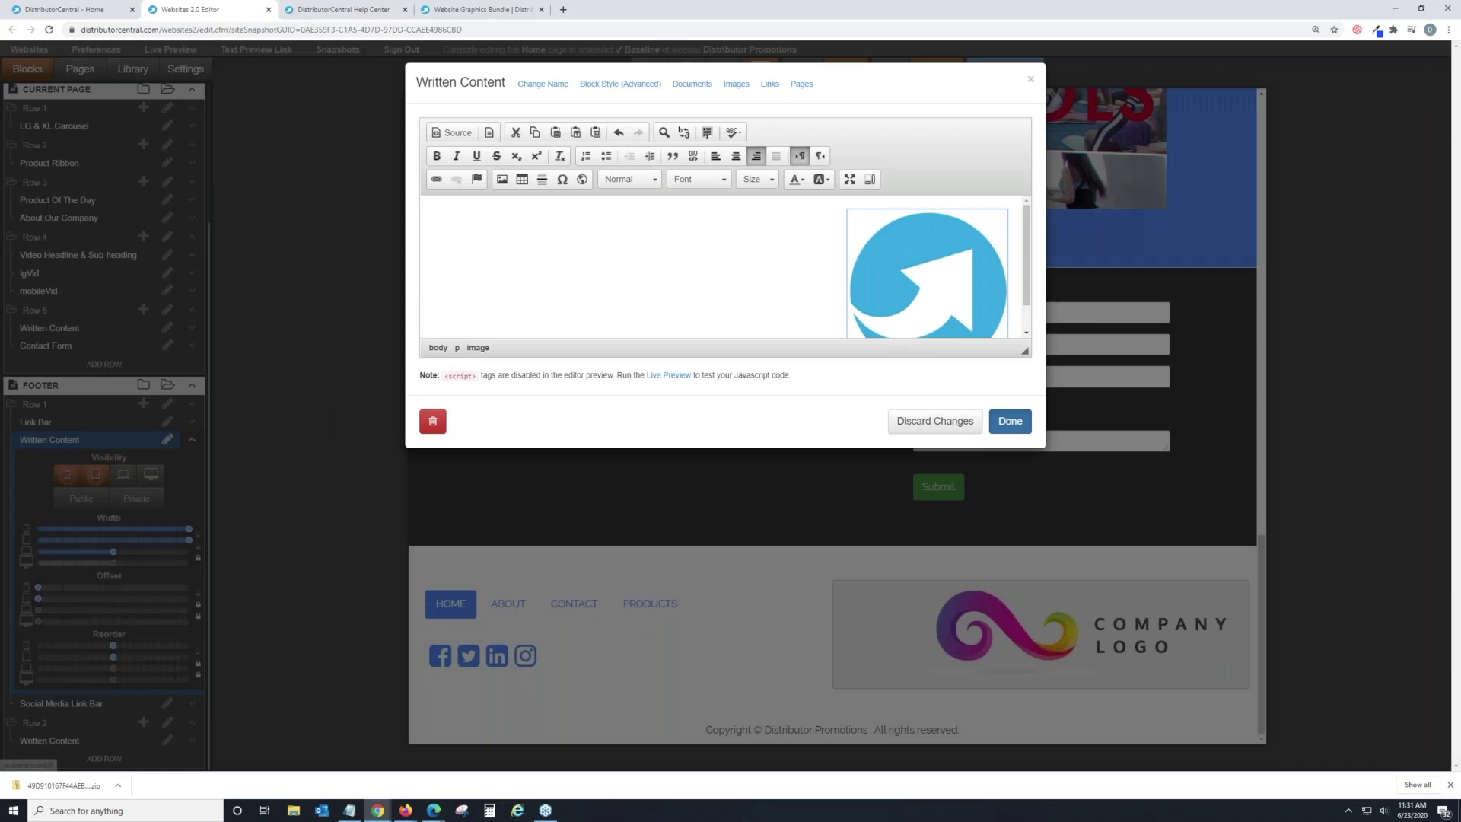
{"action": "left_click", "coordinate": [1015, 424]}
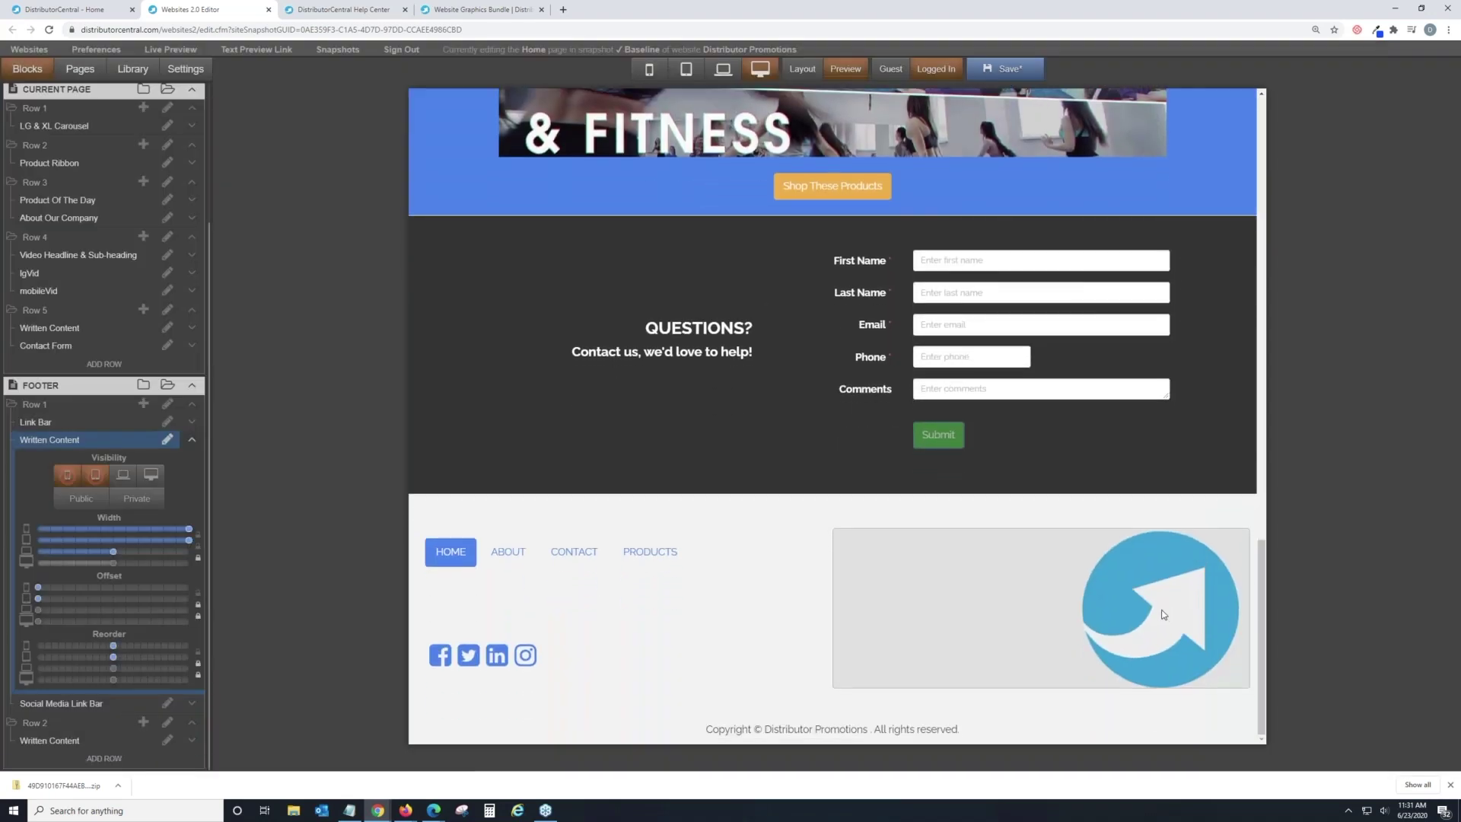
Step: Shrink the new footer logo to about two thirds of its size and apply the edit
{"action": "double_click", "coordinate": [1156, 619]}
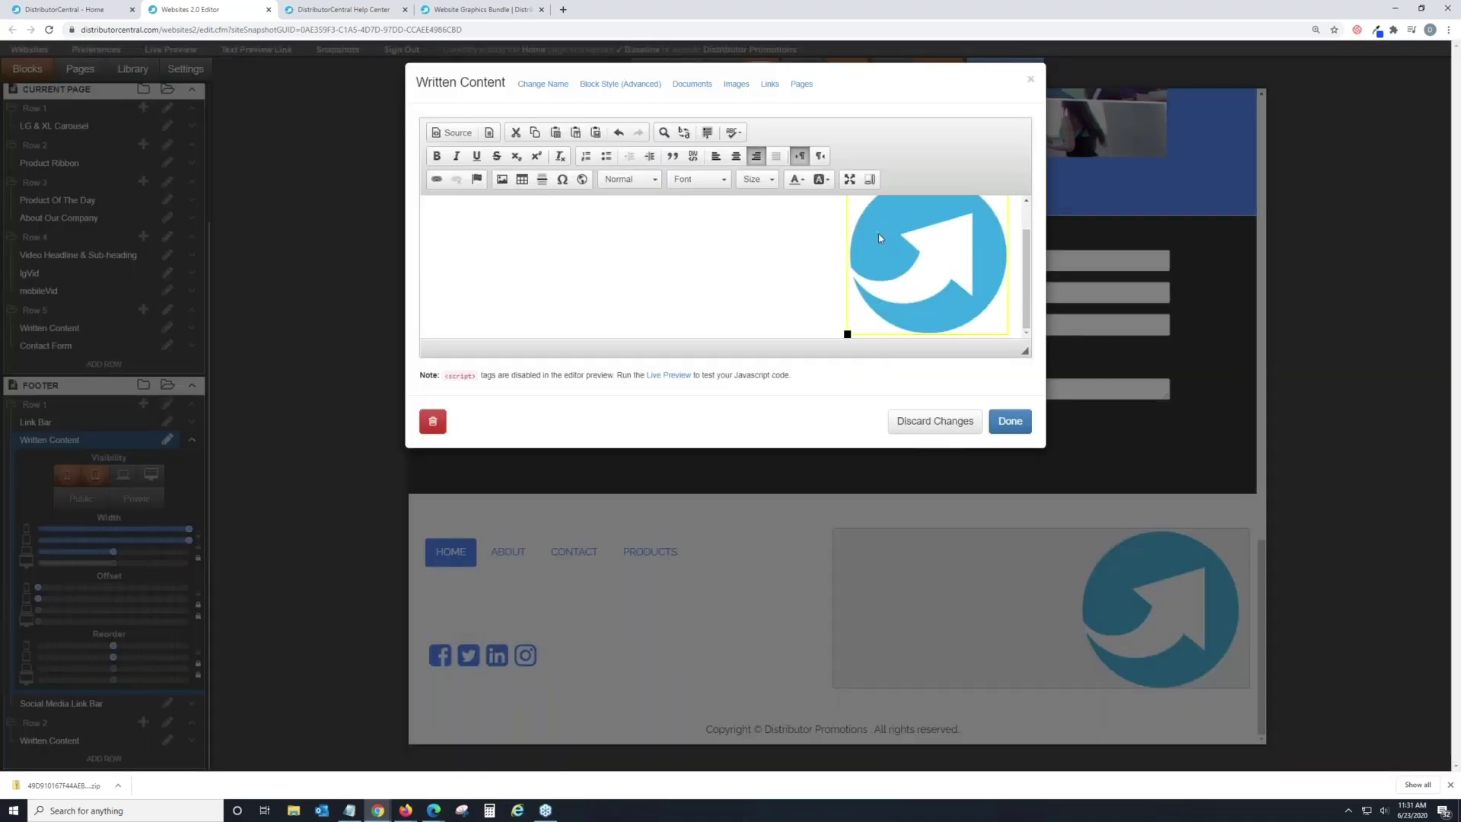
{"action": "left_click_drag", "start_coordinate": [847, 334], "coordinate": [916, 311]}
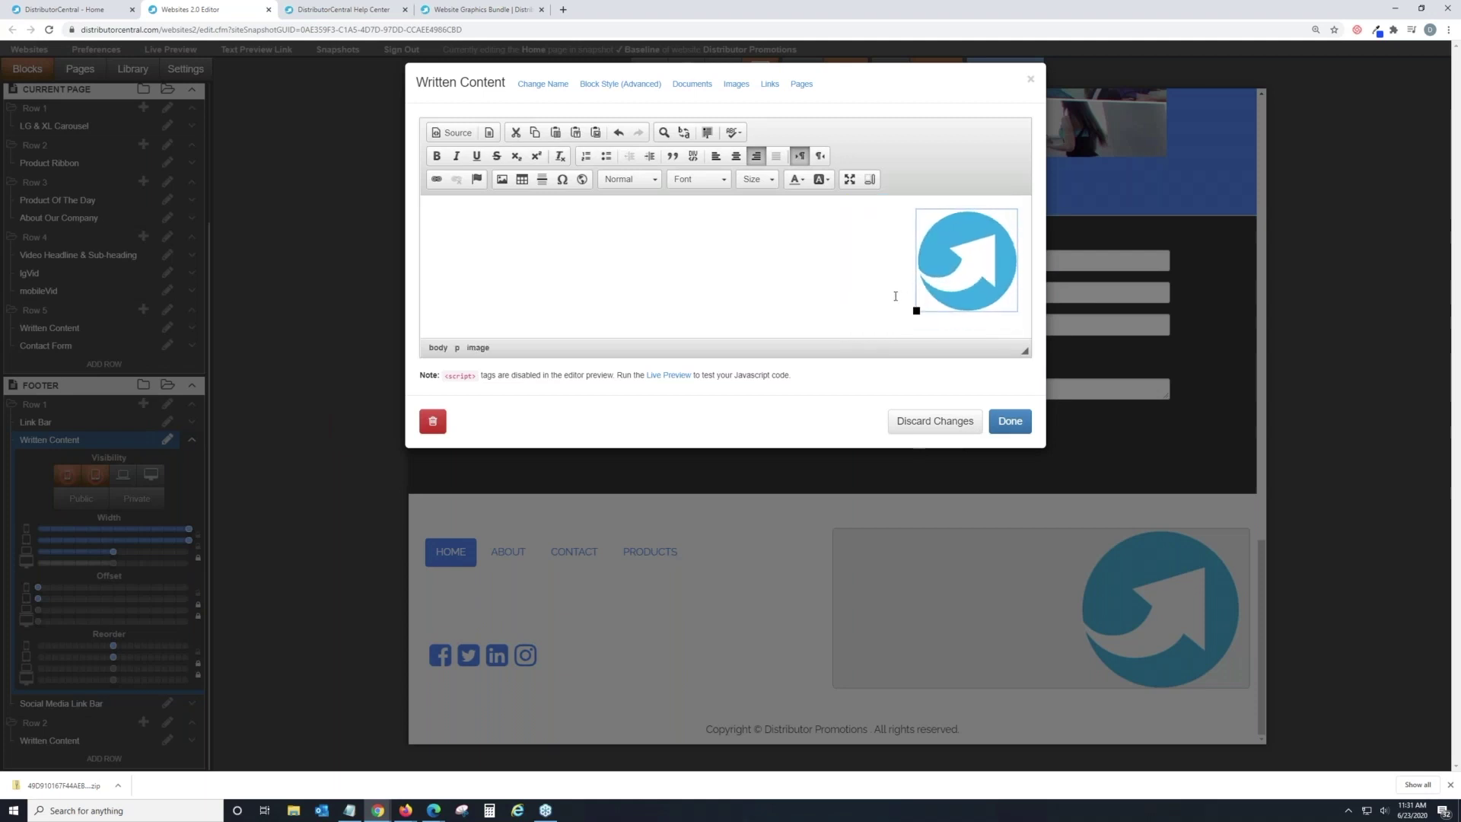
{"action": "left_click", "coordinate": [1003, 426]}
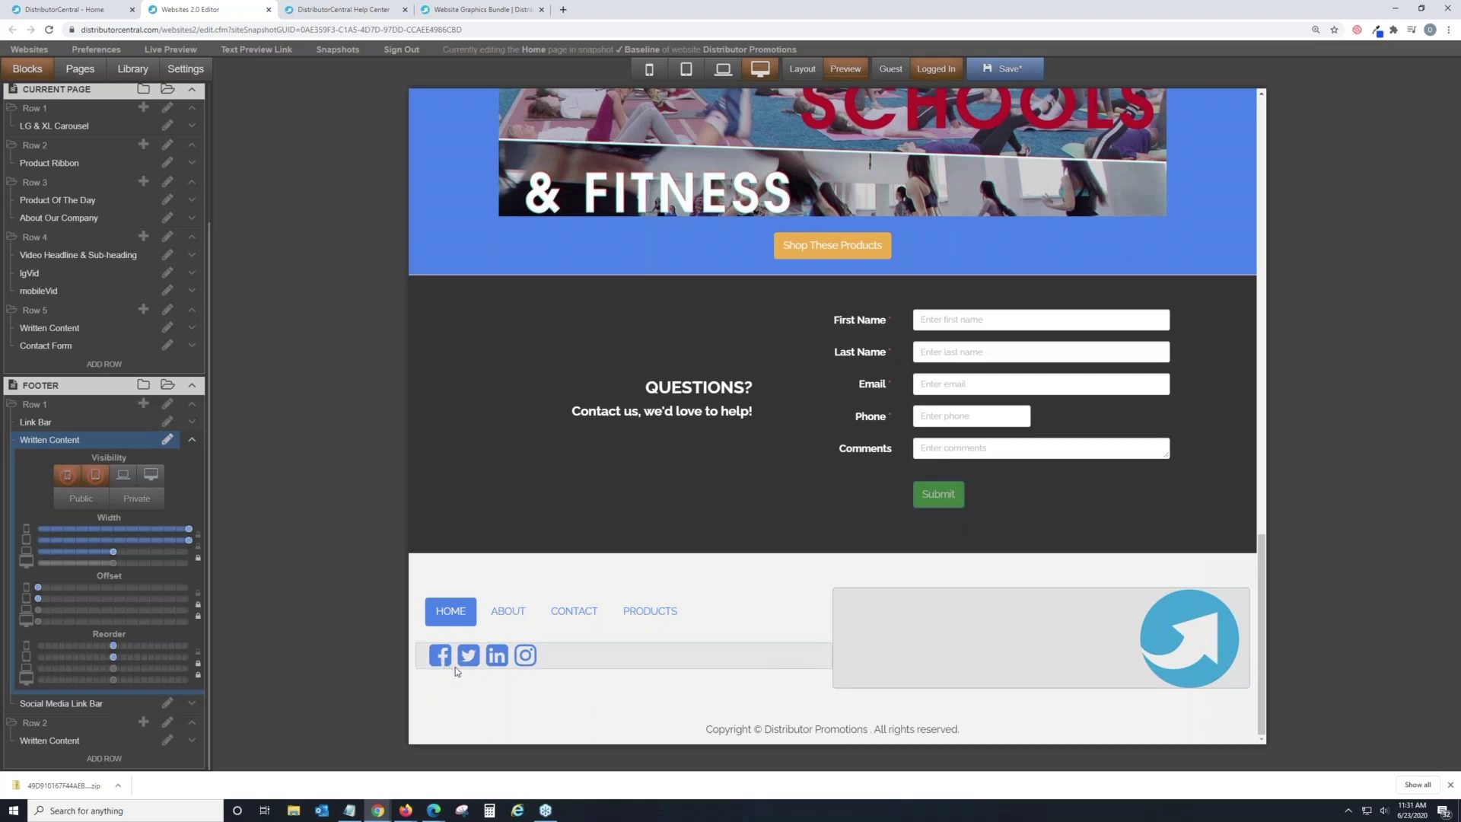
Step: Open the settings of the footer's Social Media Link Bar block
{"action": "double_click", "coordinate": [553, 657]}
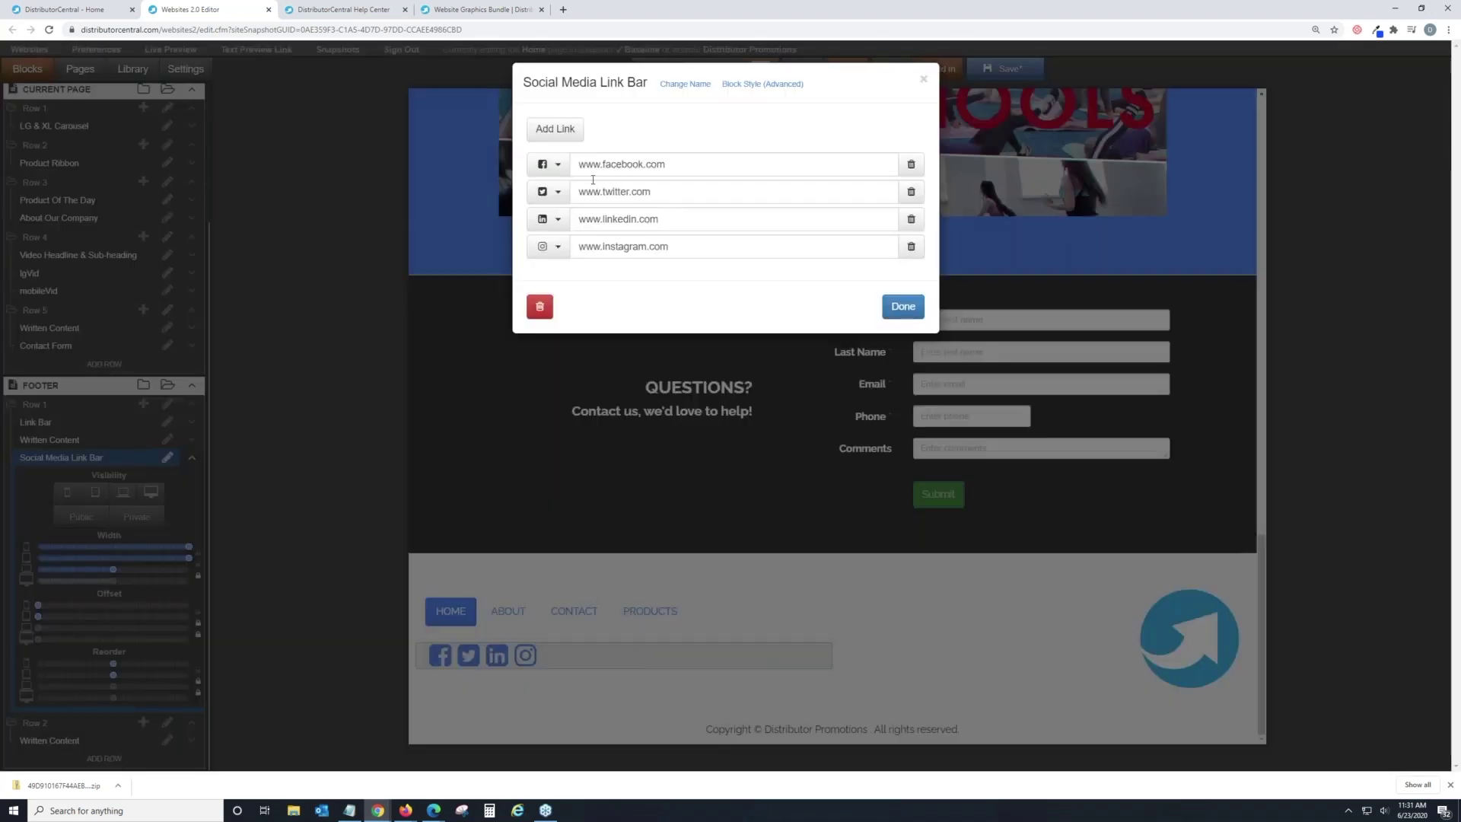
Step: Add a blank link to the social media bar, browse its available icon types, and remove that link
{"action": "left_click", "coordinate": [566, 131]}
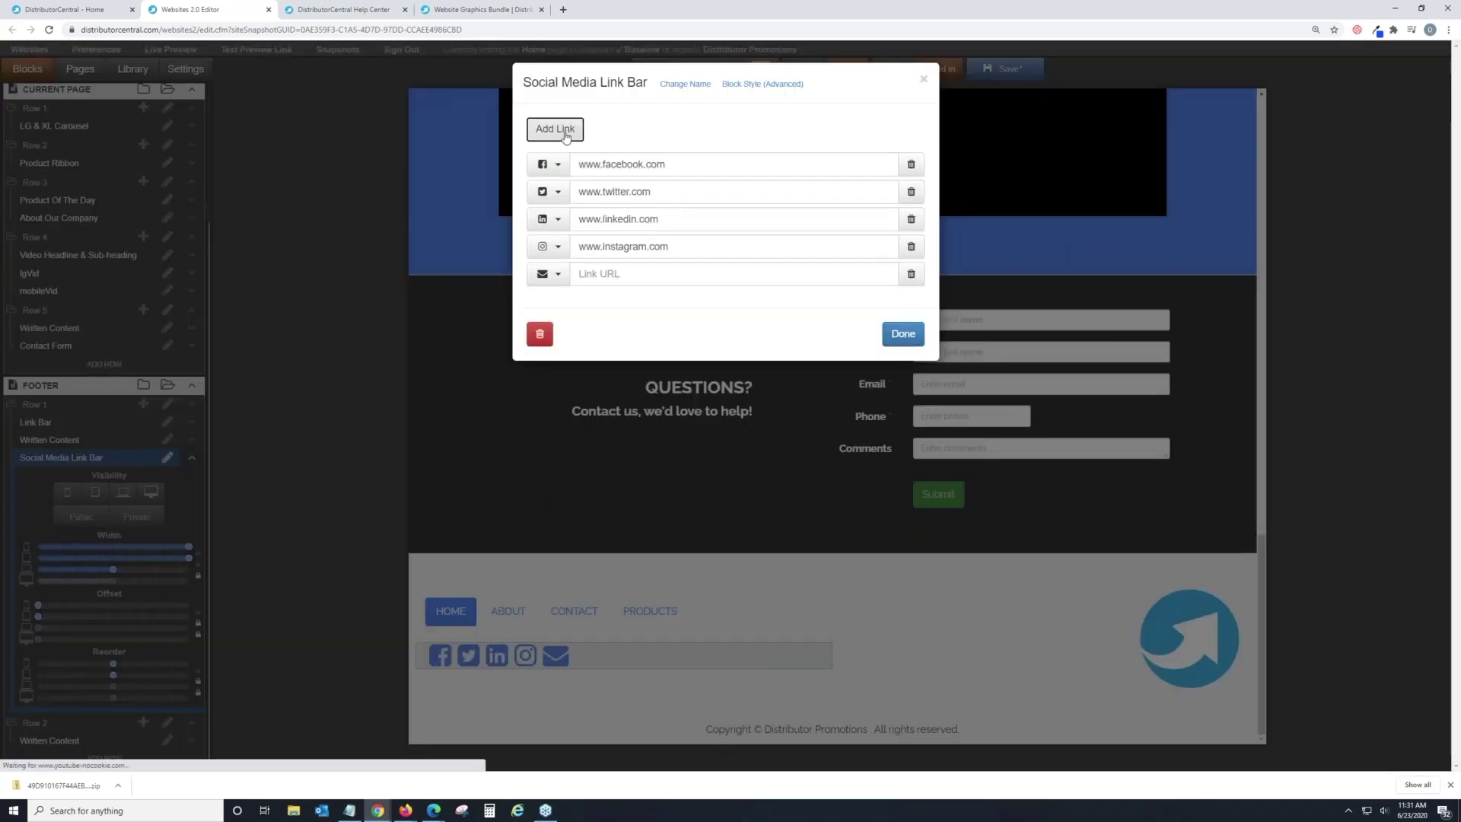
{"action": "left_click", "coordinate": [556, 274]}
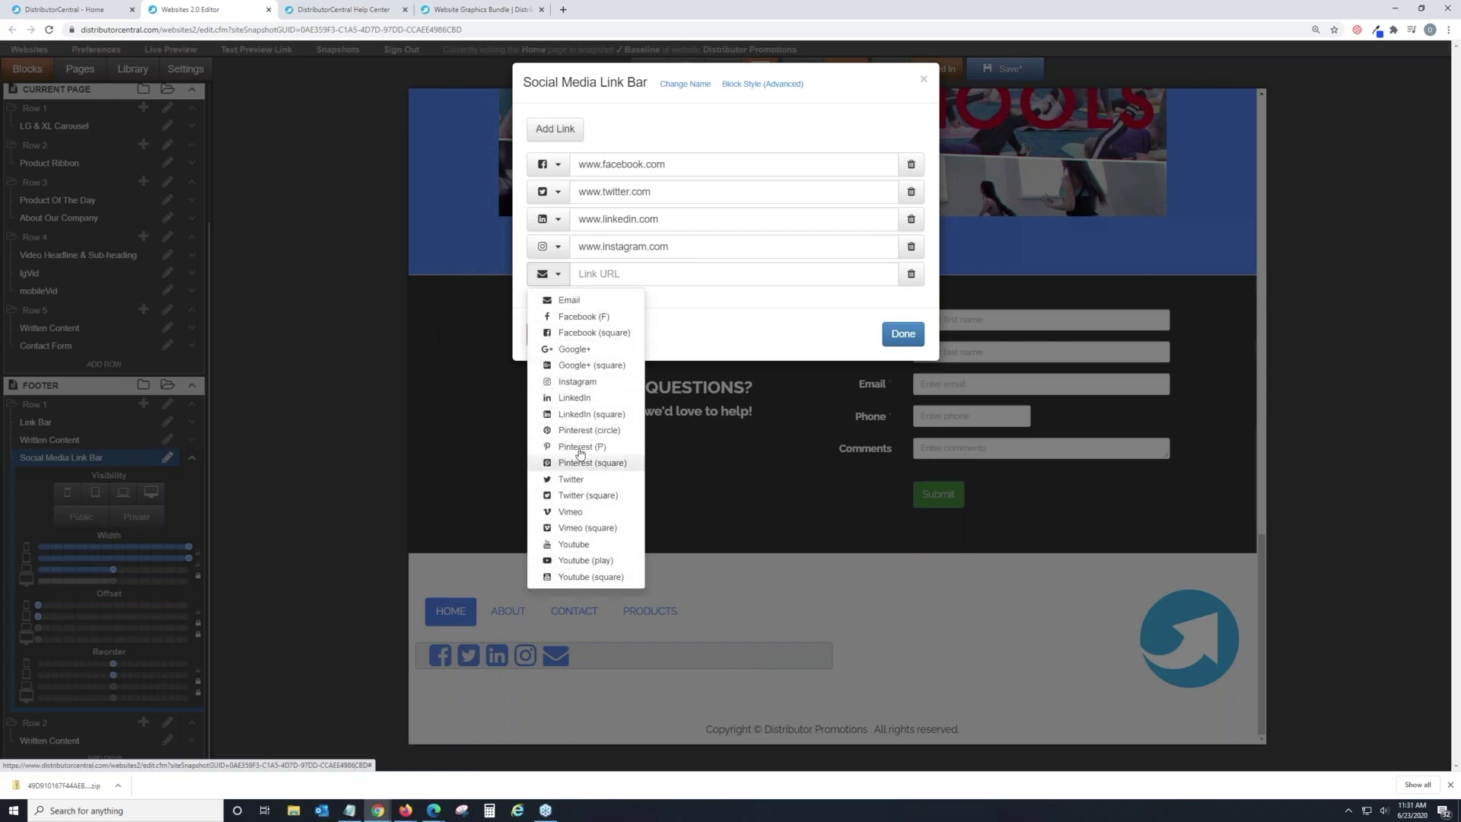
{"action": "left_click", "coordinate": [604, 276]}
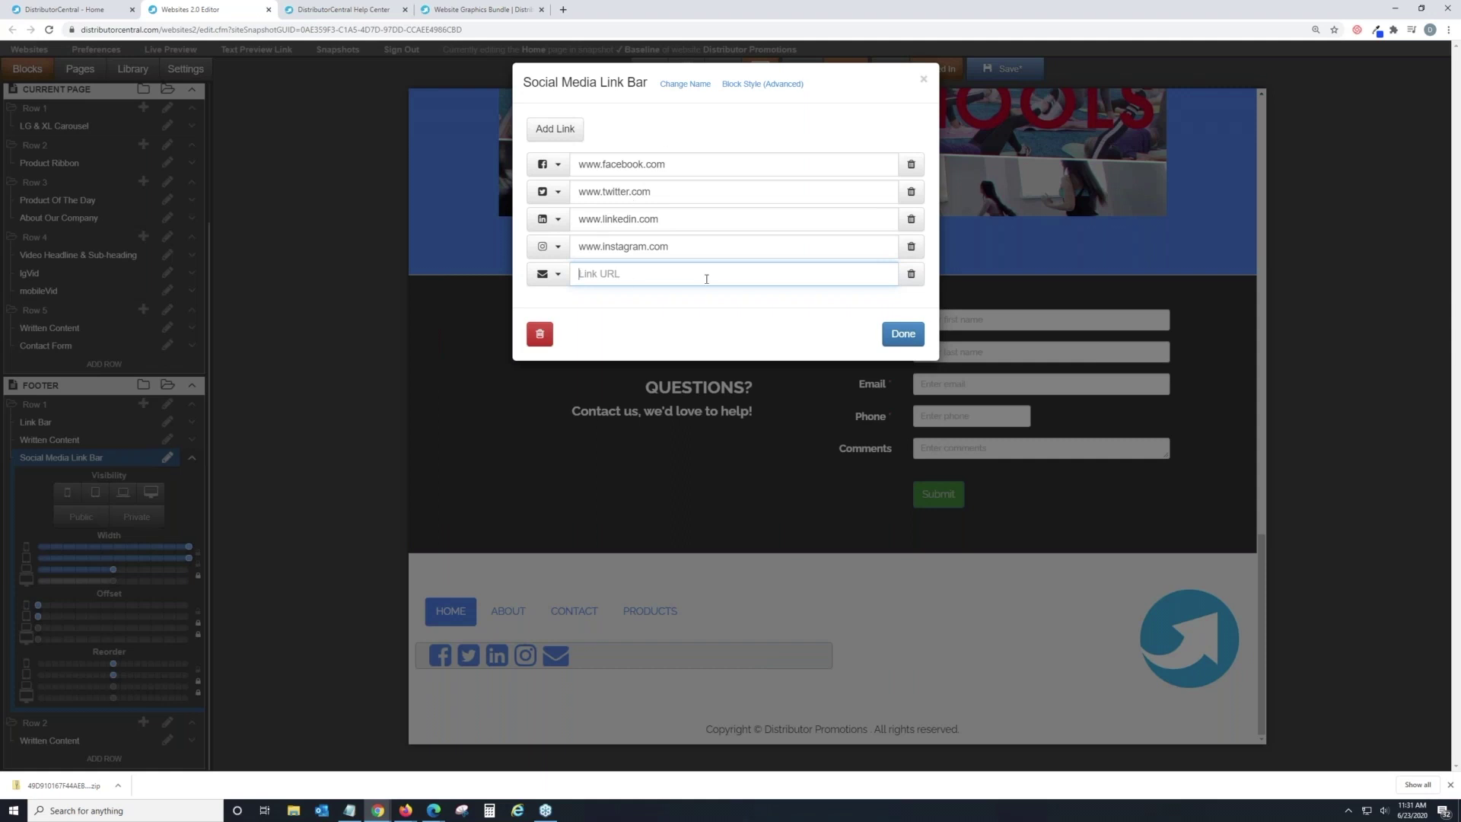
{"action": "left_click", "coordinate": [911, 273]}
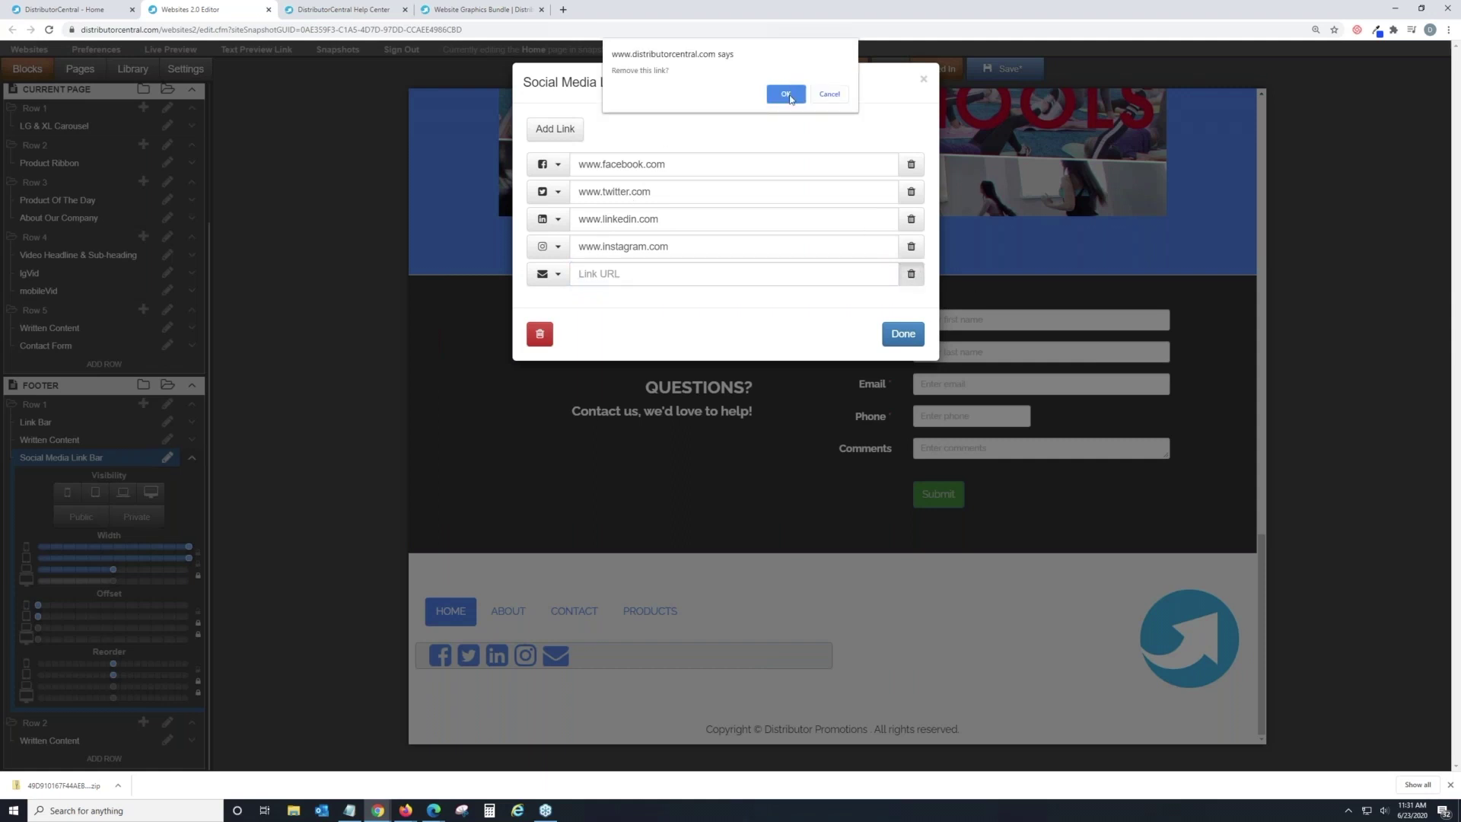
{"action": "left_click", "coordinate": [787, 93]}
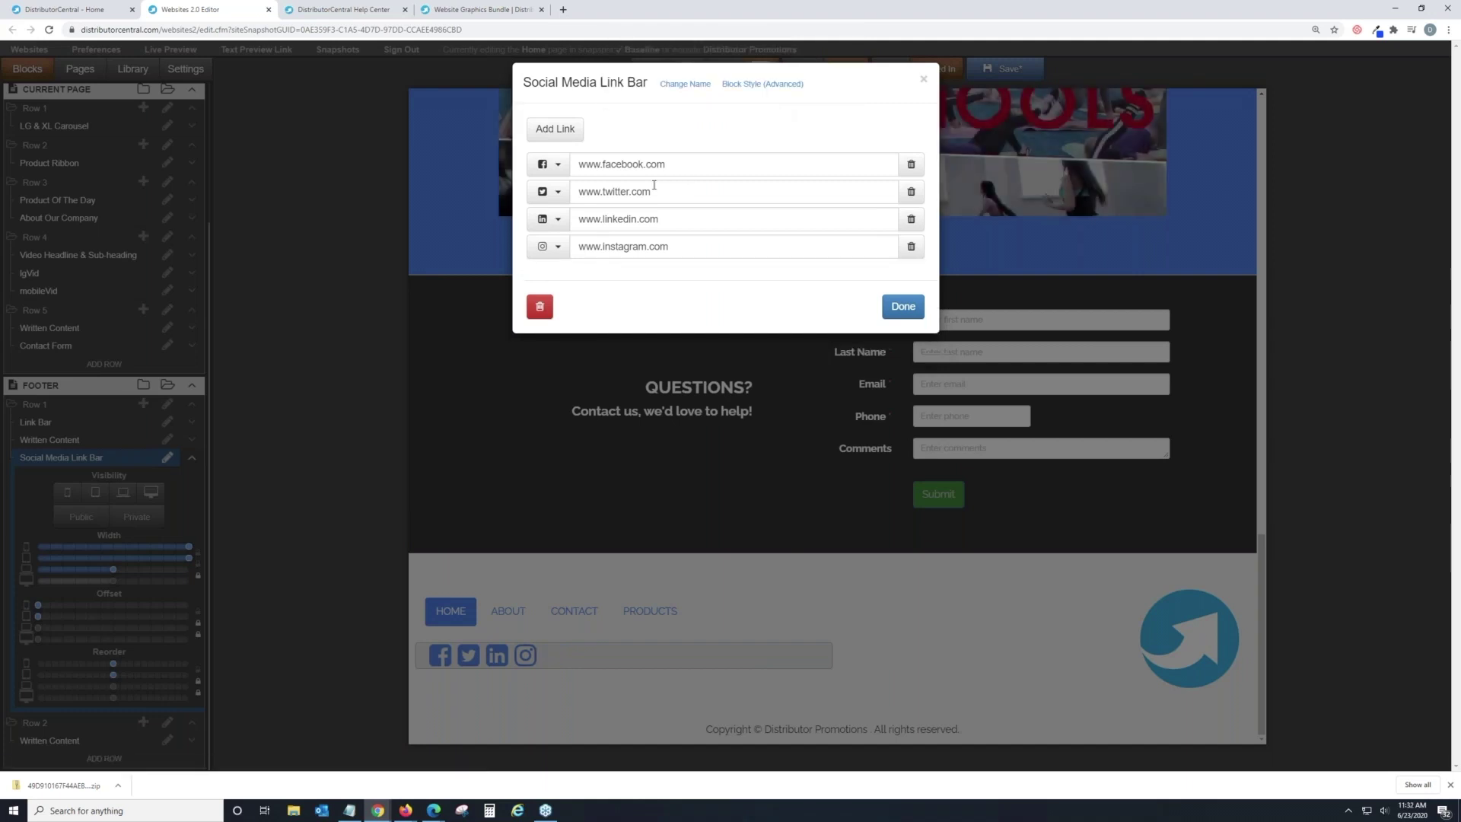
Step: Remove the LinkedIn link from the footer's Social Media Link Bar and apply the edit
{"action": "left_click", "coordinate": [912, 220]}
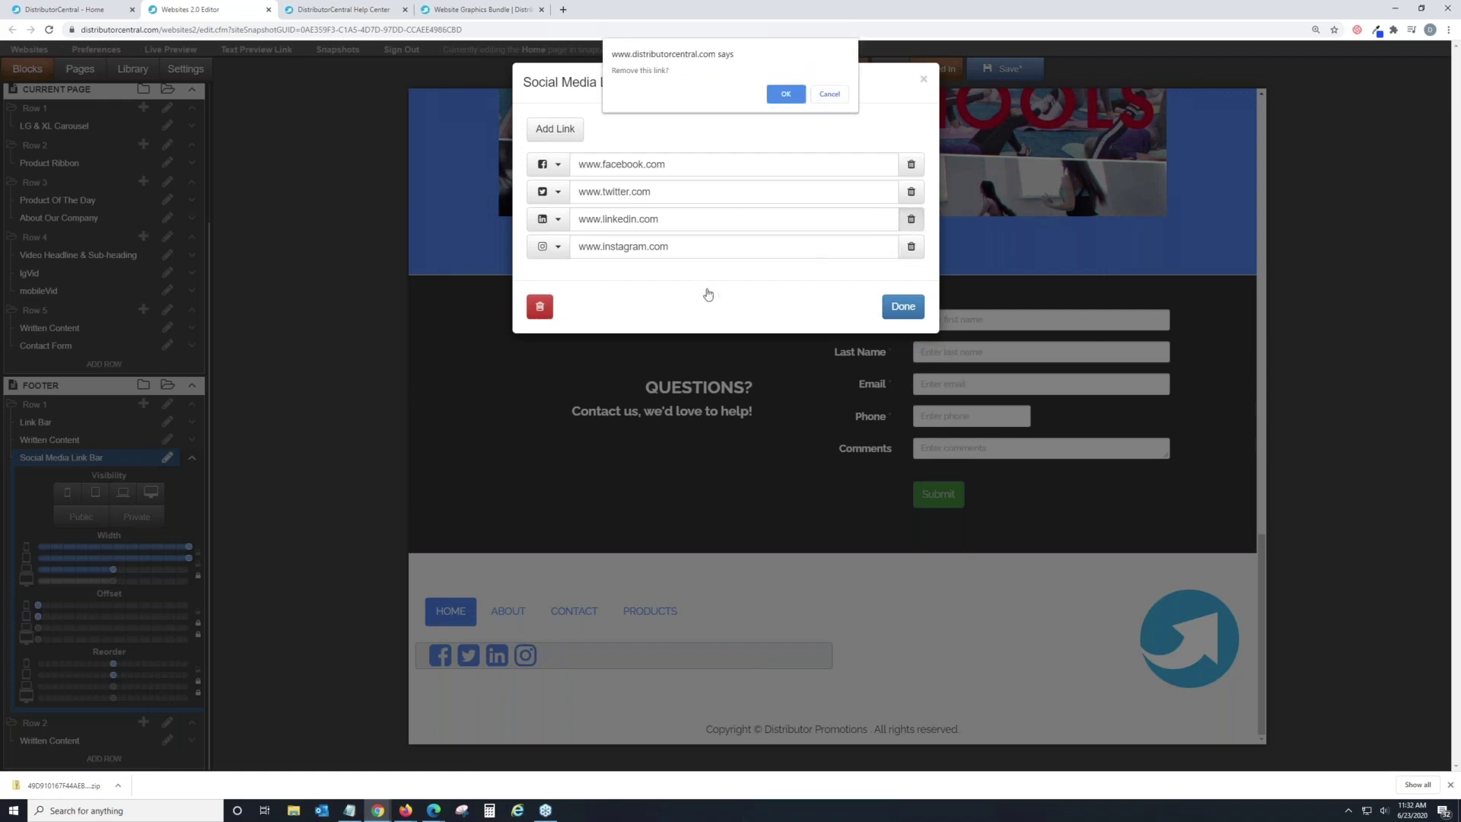
{"action": "left_click", "coordinate": [776, 97]}
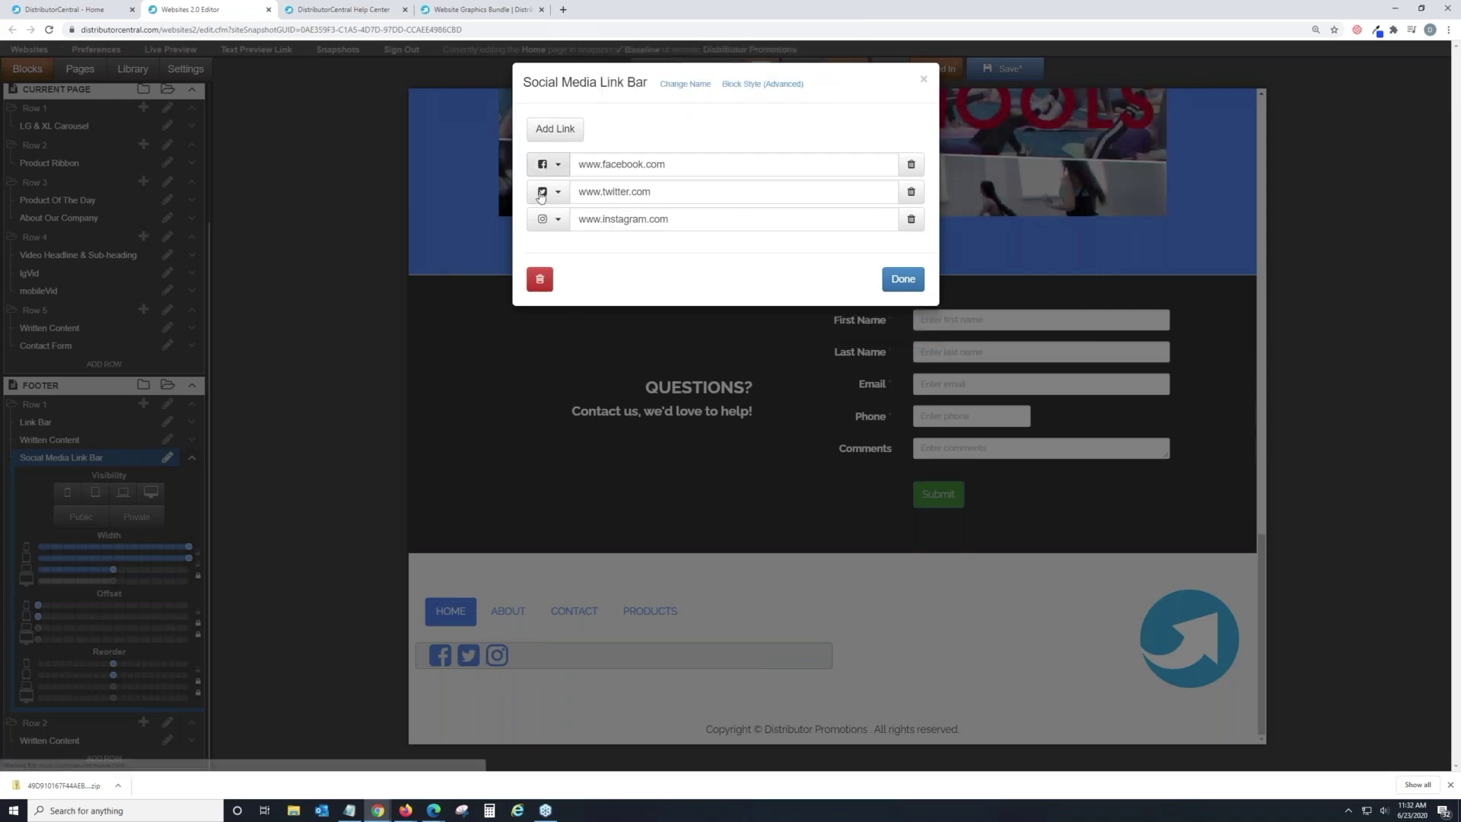
{"action": "left_click", "coordinate": [903, 278]}
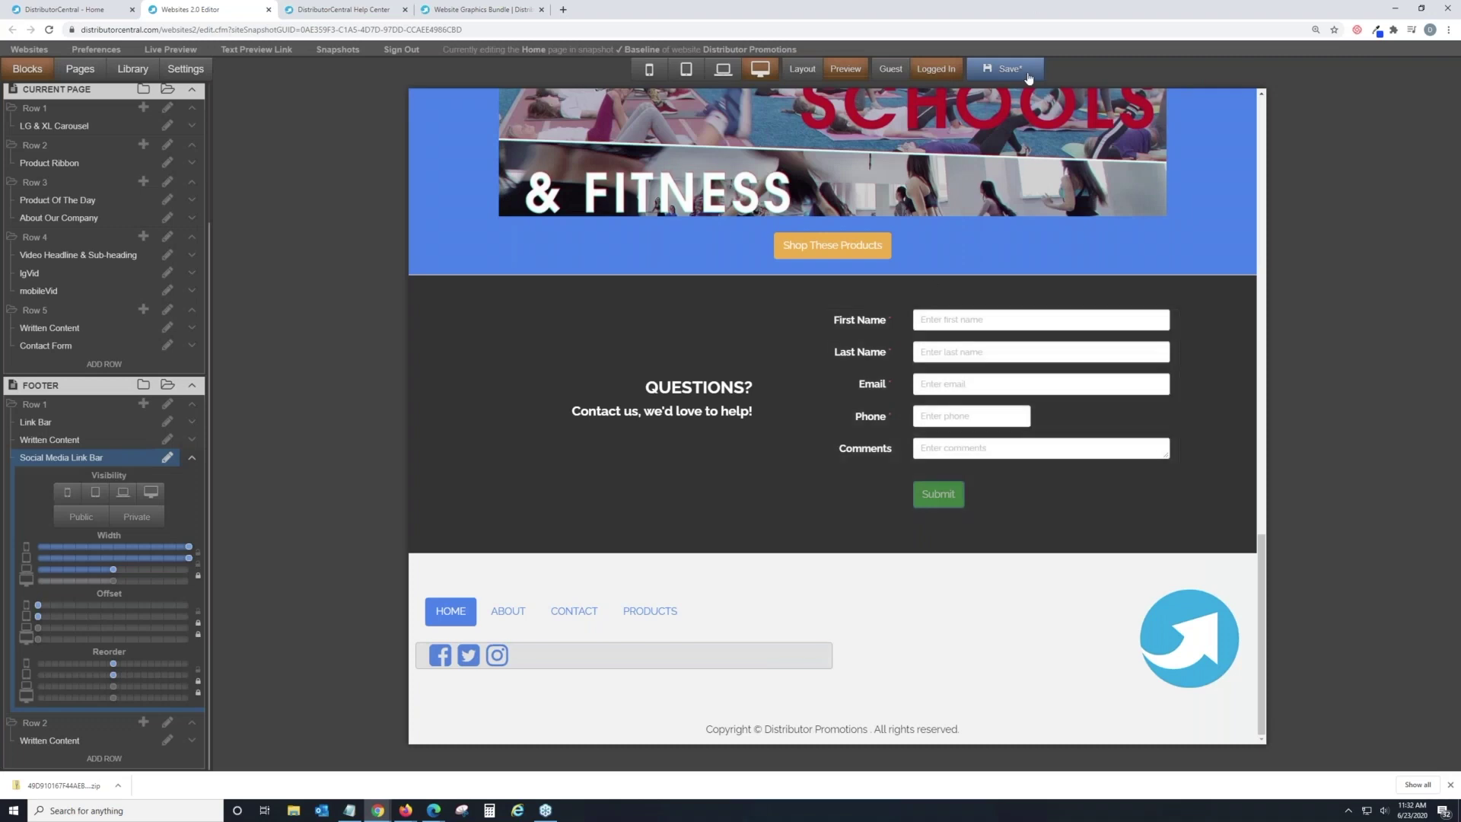
{"action": "scroll", "coordinate": [970, 381], "scroll_direction": "up", "scroll_amount": 3}
{"action": "scroll", "coordinate": [969, 382], "scroll_direction": "up", "scroll_amount": 5}
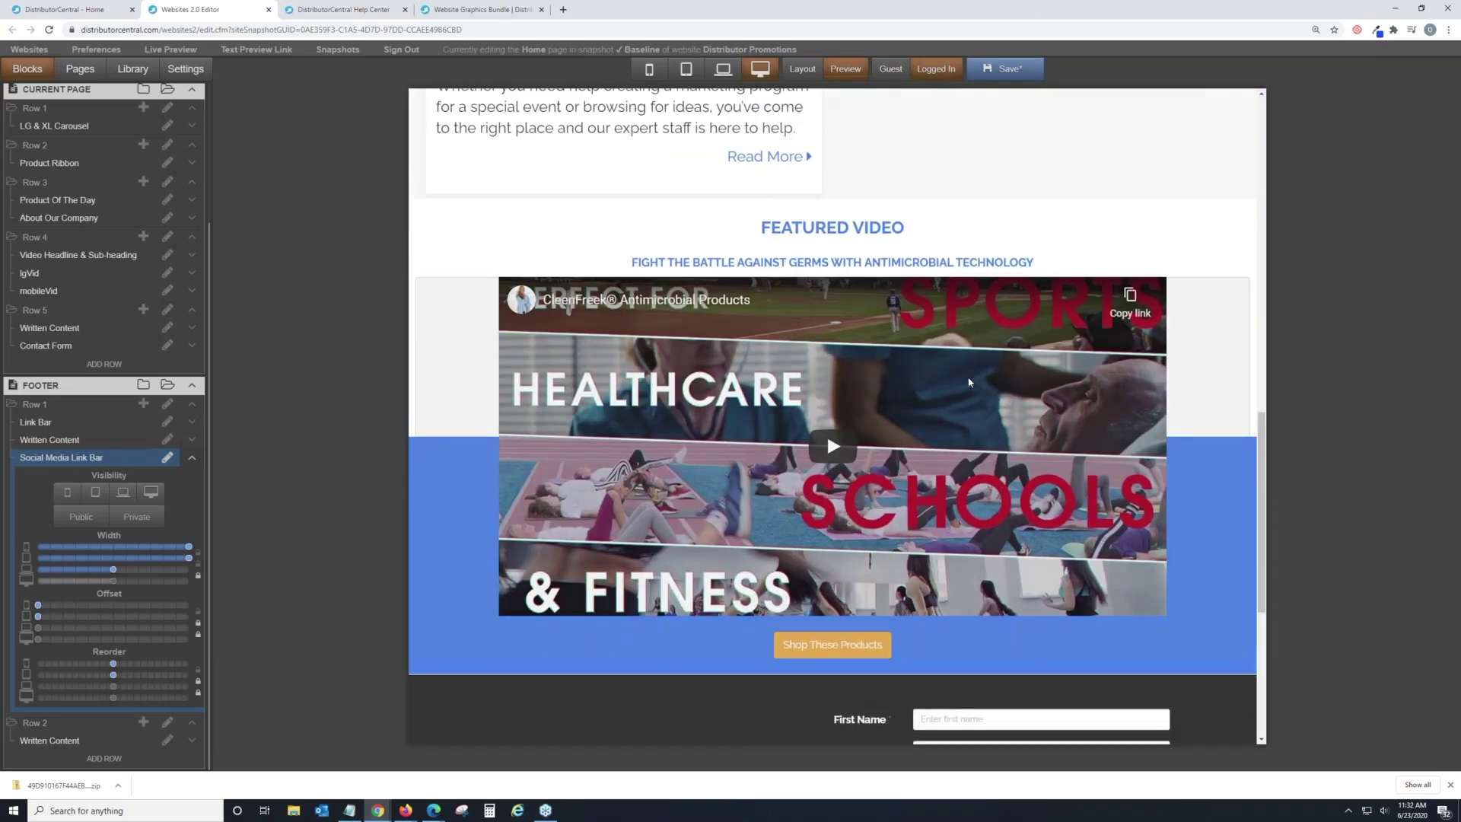
Step: Save the home page changes and open the live preview of the site
{"action": "scroll", "coordinate": [969, 383], "scroll_direction": "up", "scroll_amount": 10}
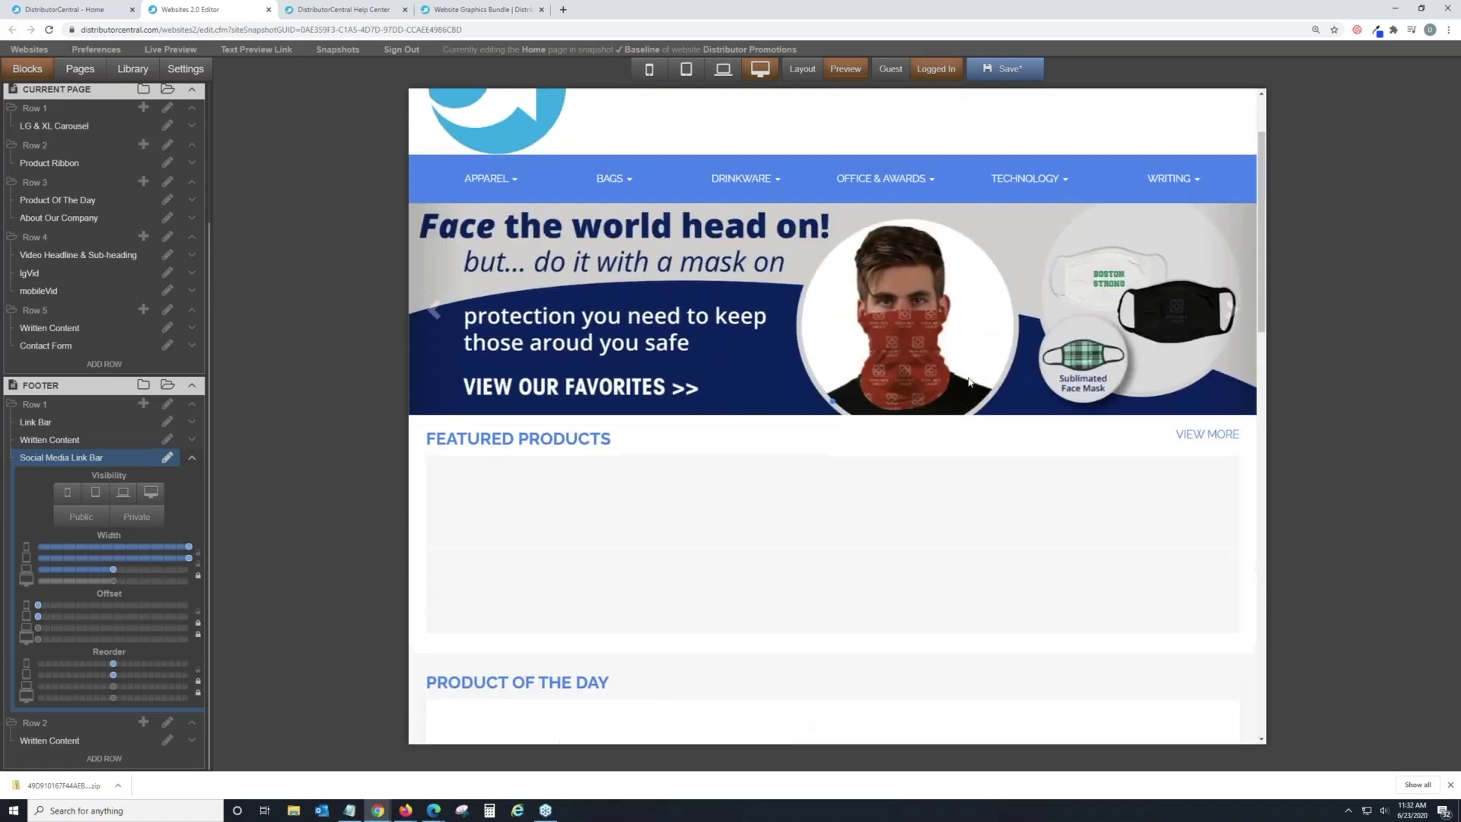
{"action": "scroll", "coordinate": [968, 380], "scroll_direction": "up", "scroll_amount": 2}
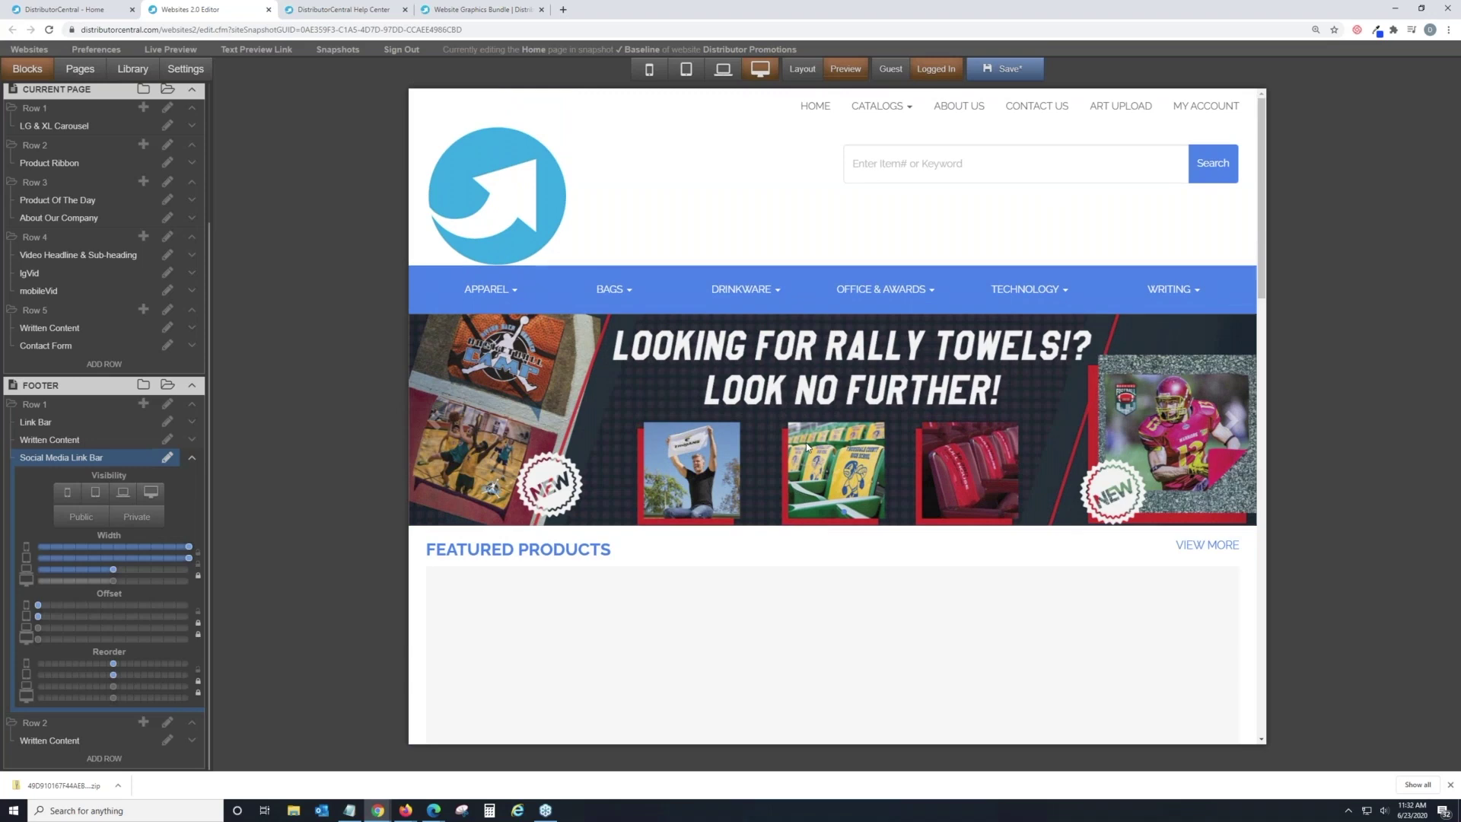
{"action": "left_click", "coordinate": [1028, 74]}
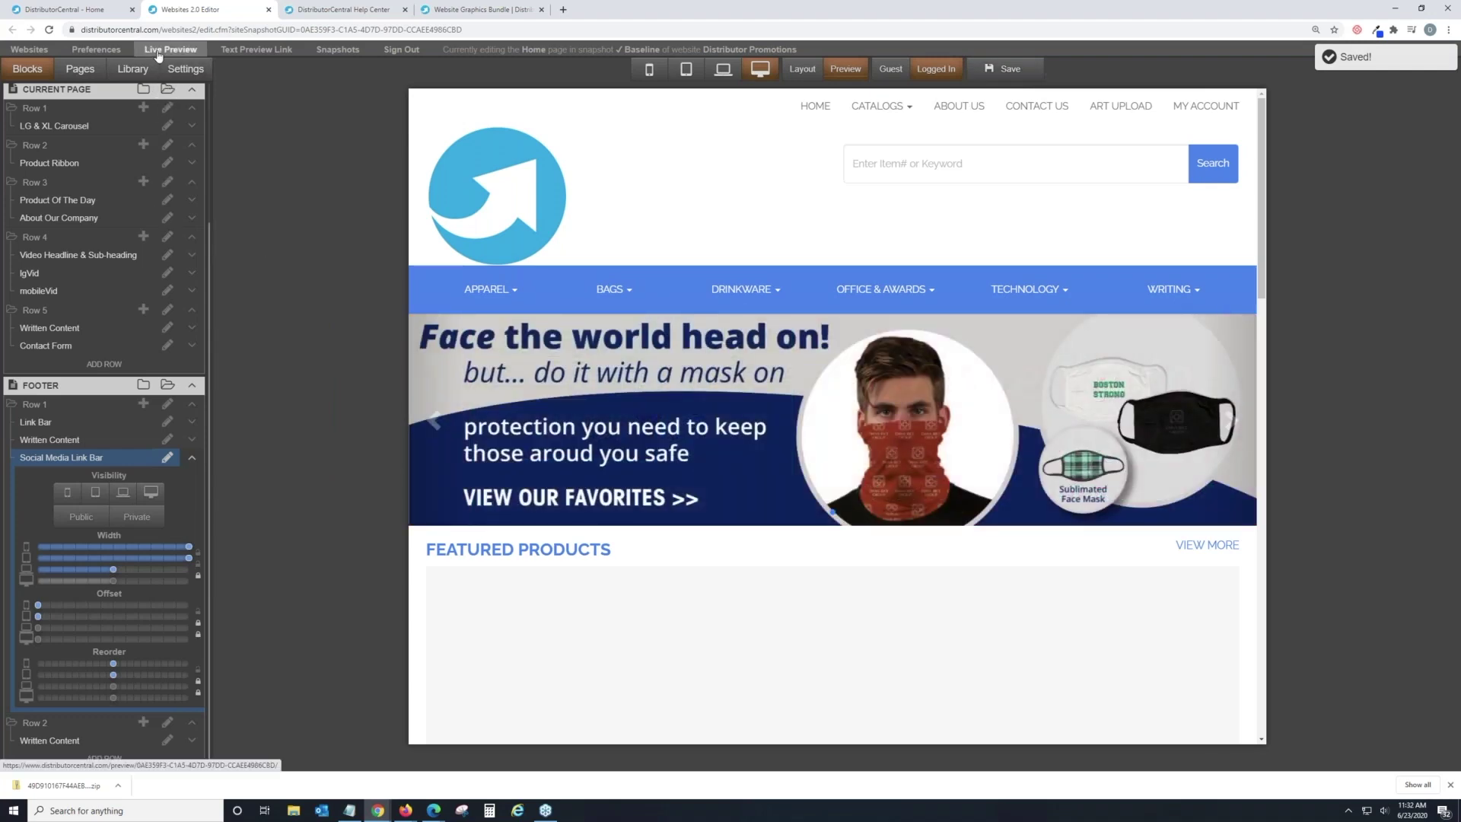
{"action": "left_click", "coordinate": [157, 50]}
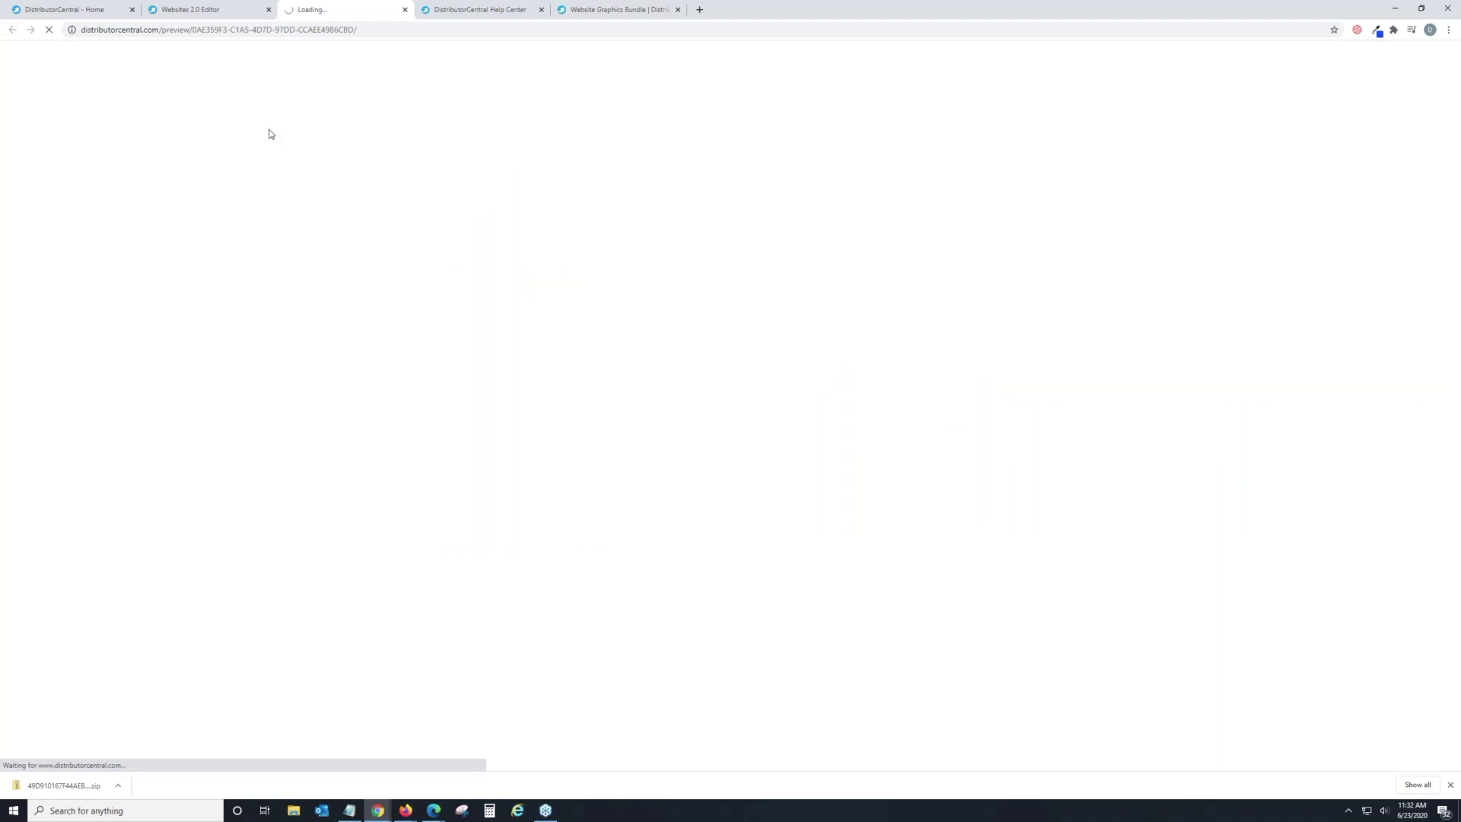
{"action": "left_click", "coordinate": [1452, 786]}
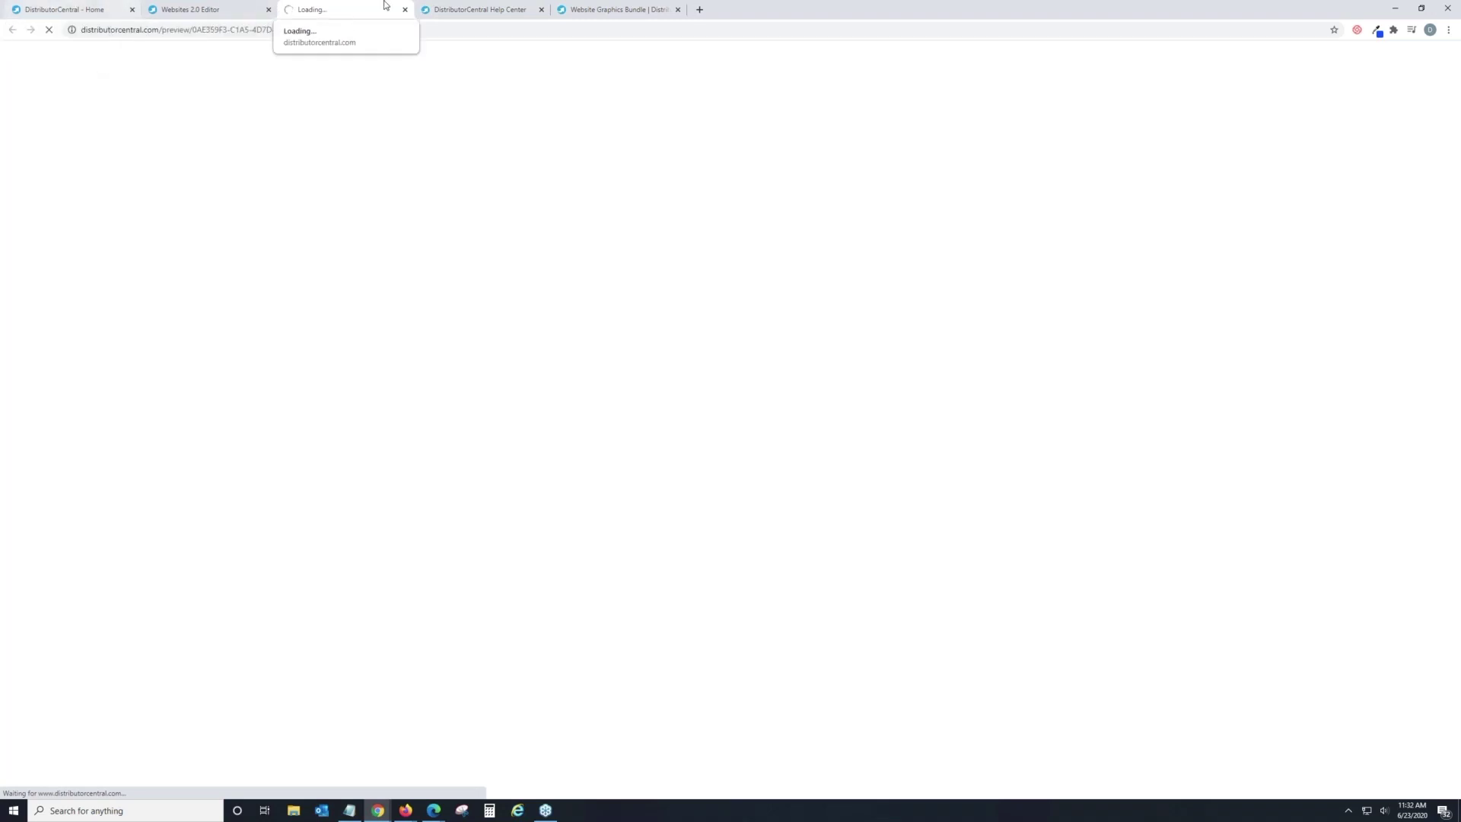
{"action": "left_click", "coordinate": [246, 10]}
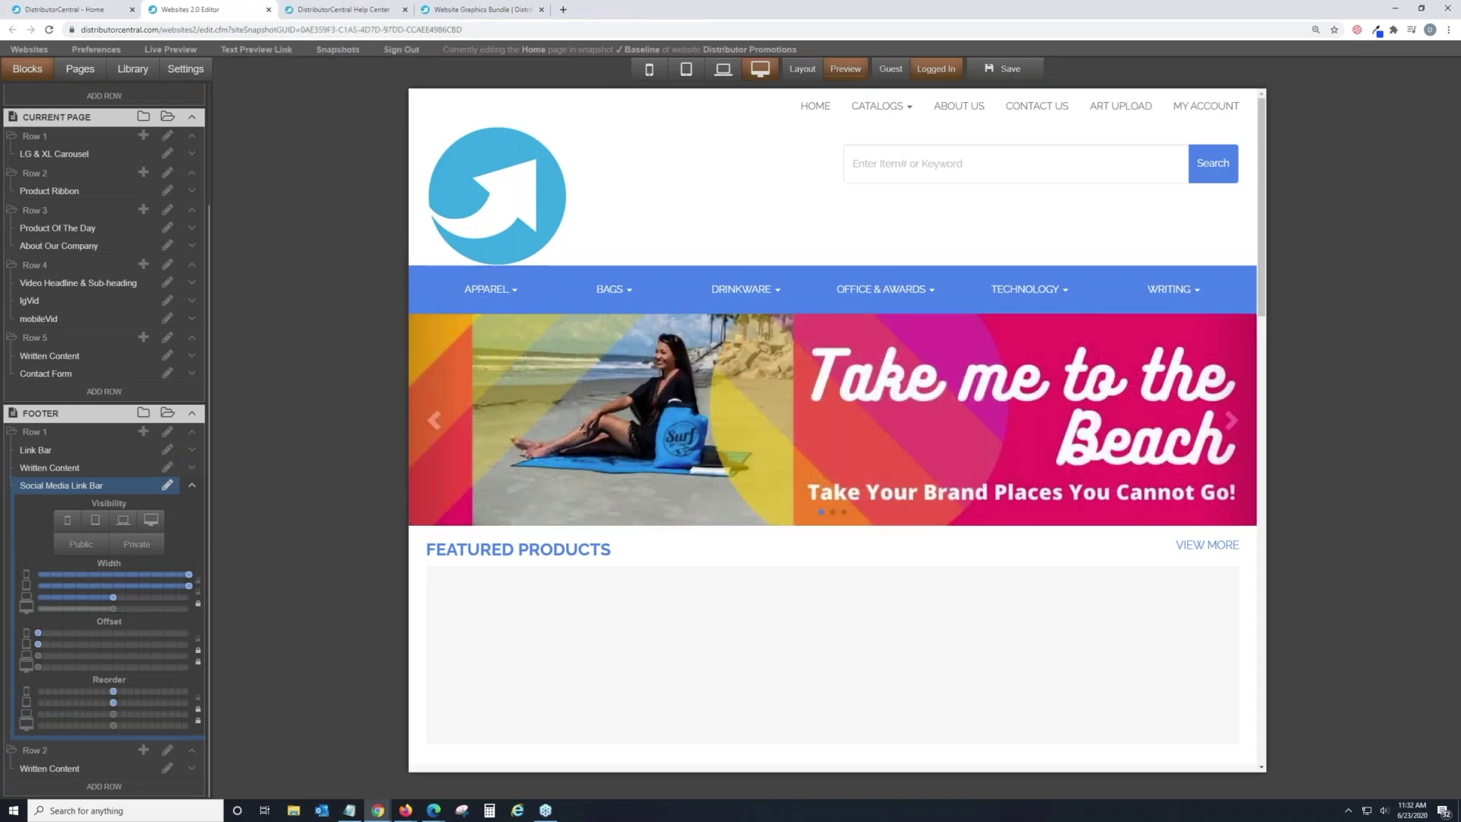
{"action": "left_click", "coordinate": [170, 49]}
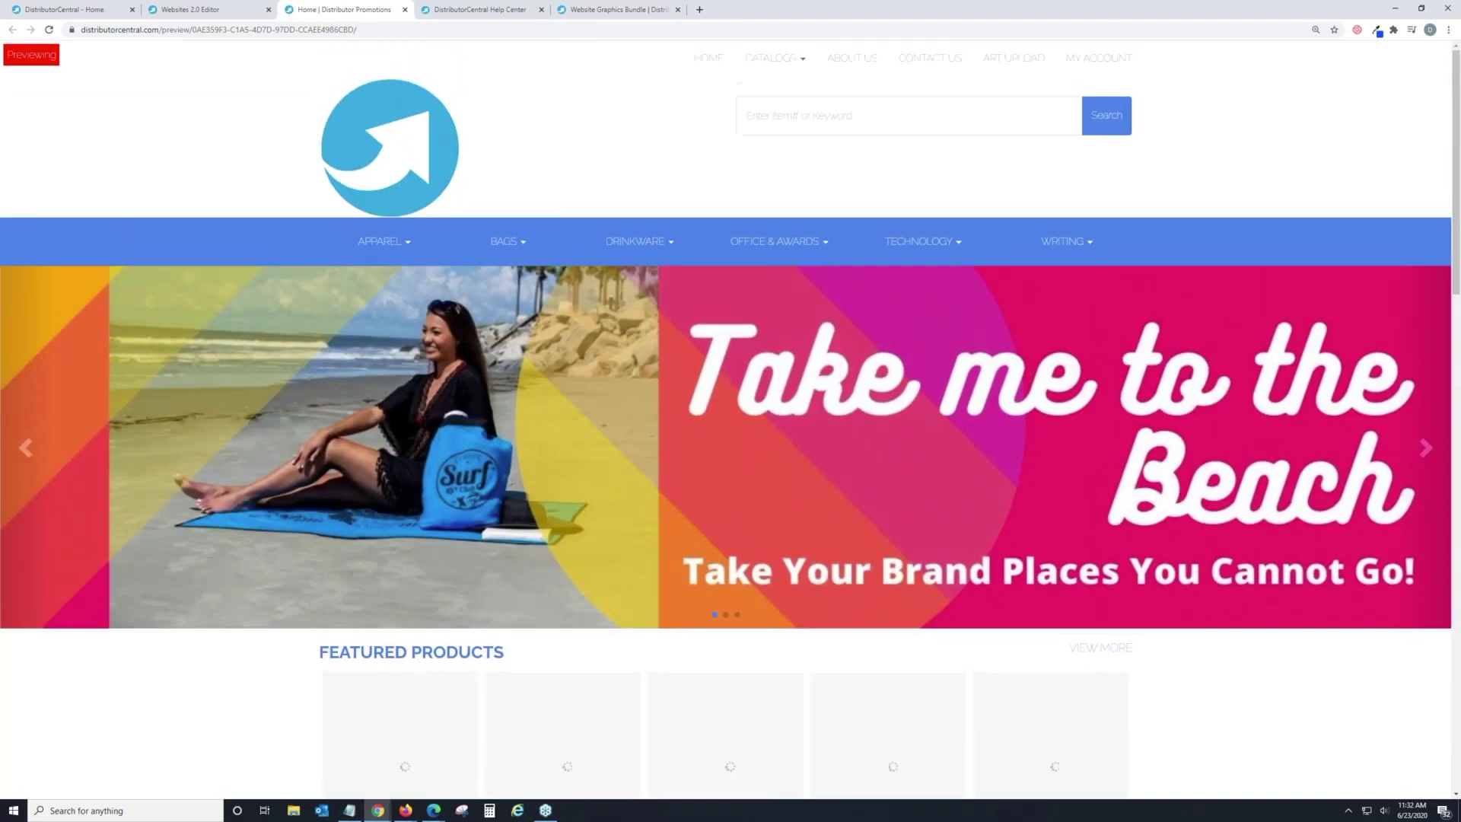
Step: Review the previewed home page from the Catalogs menu and carousel down to the footer's logo and social links, and close the preview
{"action": "left_click", "coordinate": [802, 58]}
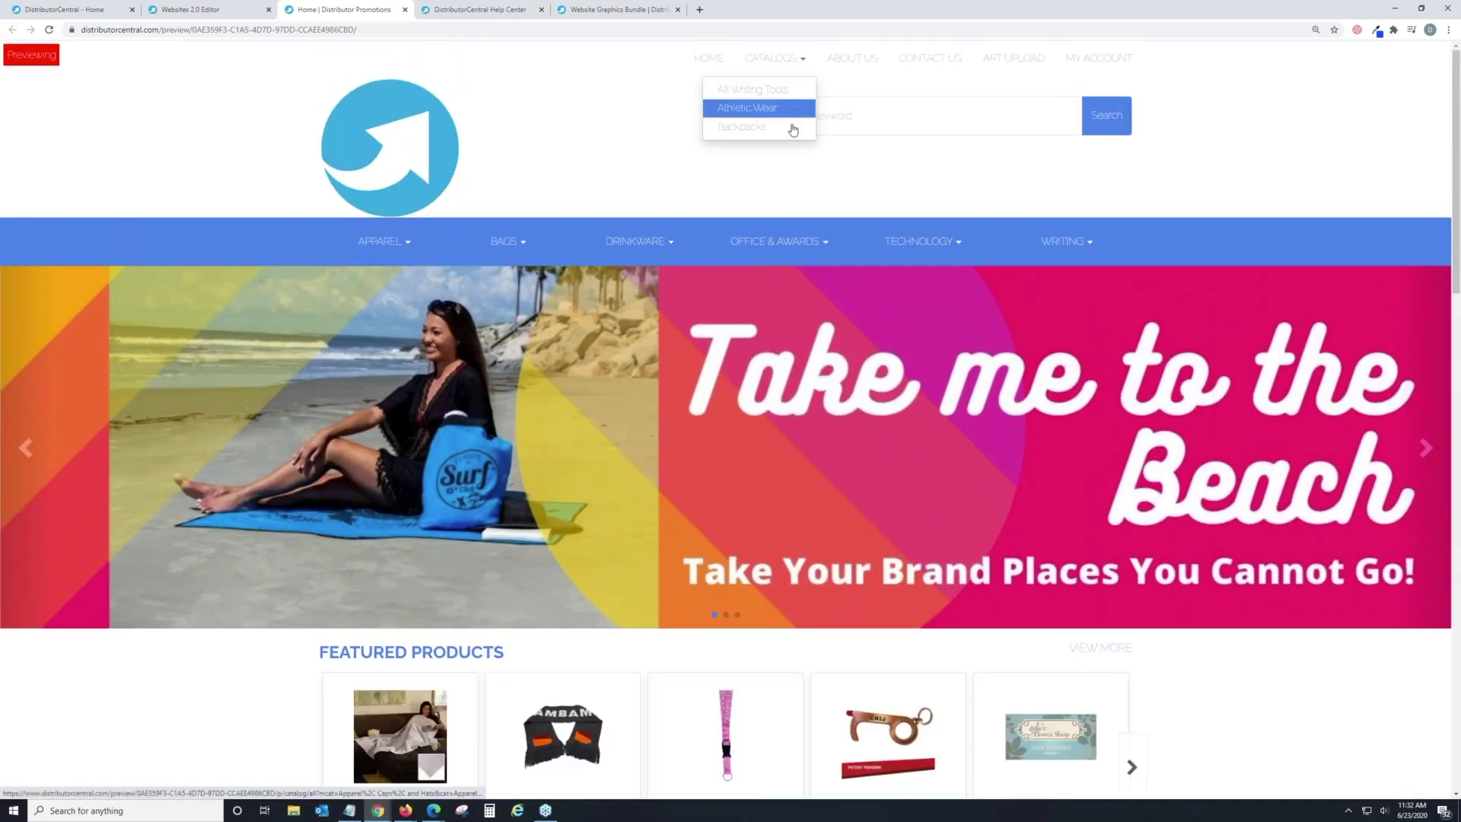
{"action": "scroll", "coordinate": [399, 124], "scroll_direction": "down", "scroll_amount": 1}
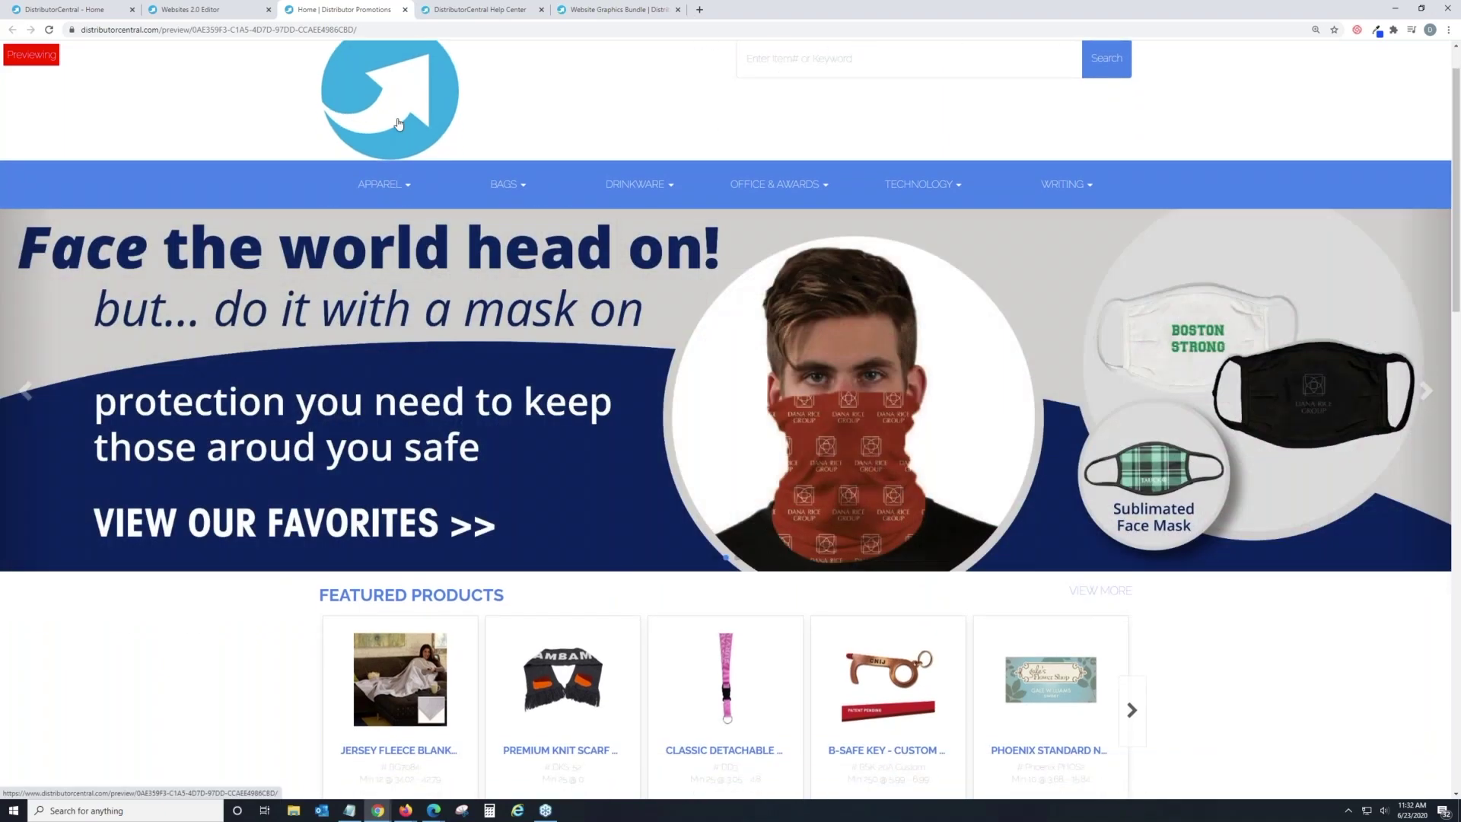
{"action": "scroll", "coordinate": [399, 124], "scroll_direction": "down", "scroll_amount": 10}
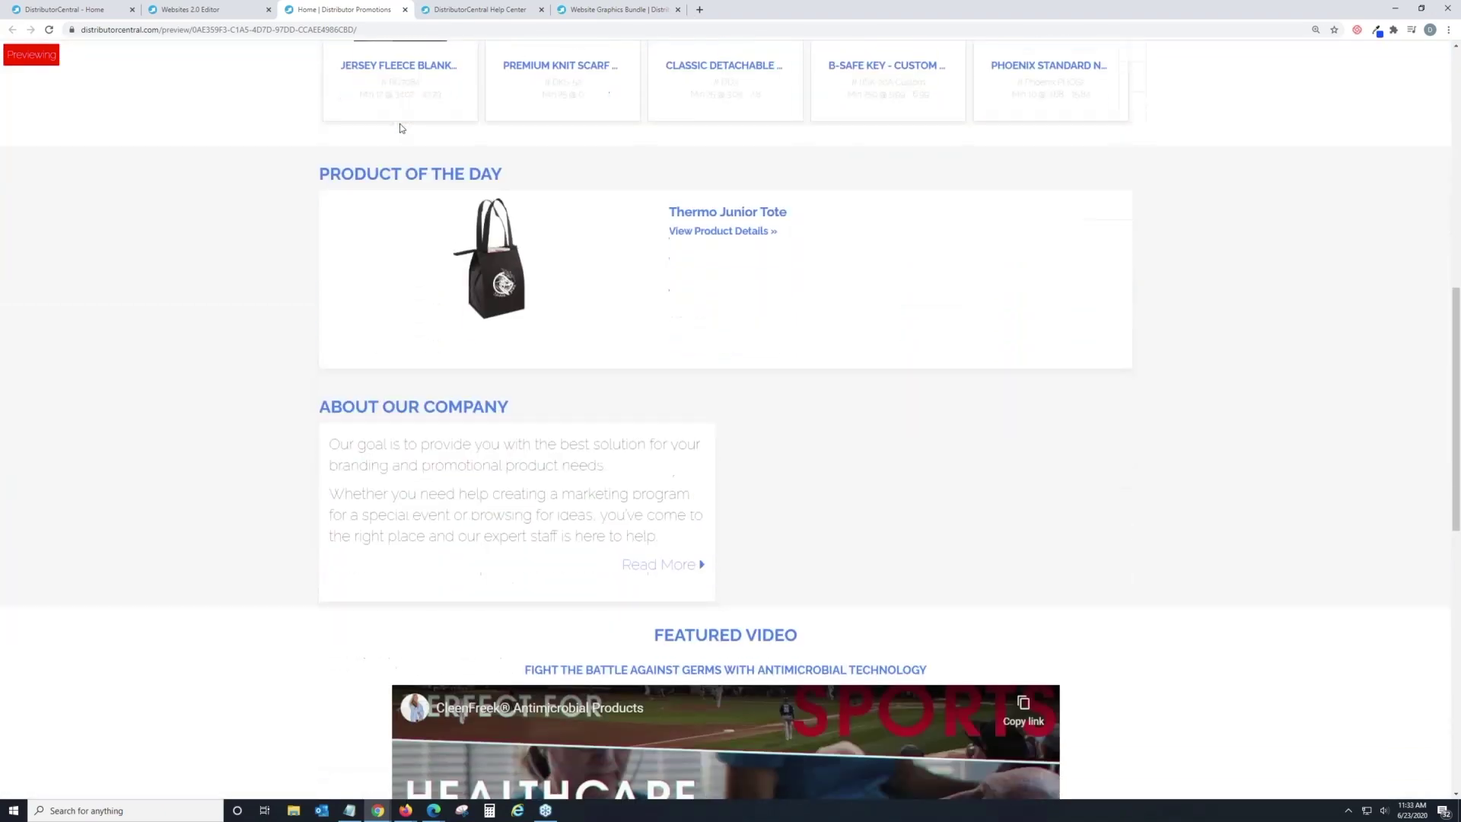
{"action": "scroll", "coordinate": [401, 128], "scroll_direction": "down", "scroll_amount": 3}
{"action": "scroll", "coordinate": [401, 129], "scroll_direction": "up", "scroll_amount": 4}
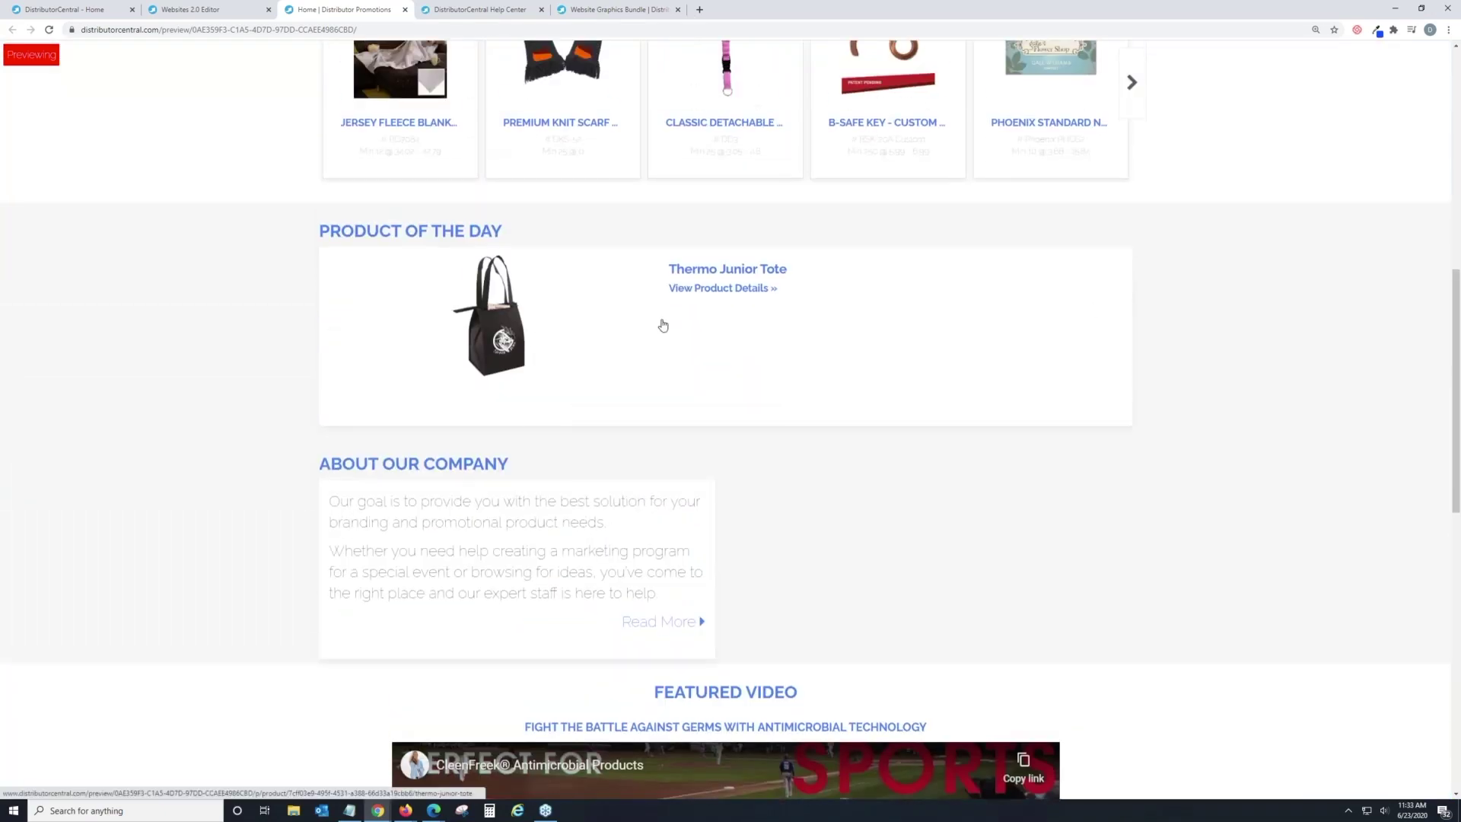
{"action": "scroll", "coordinate": [574, 342], "scroll_direction": "down", "scroll_amount": 3}
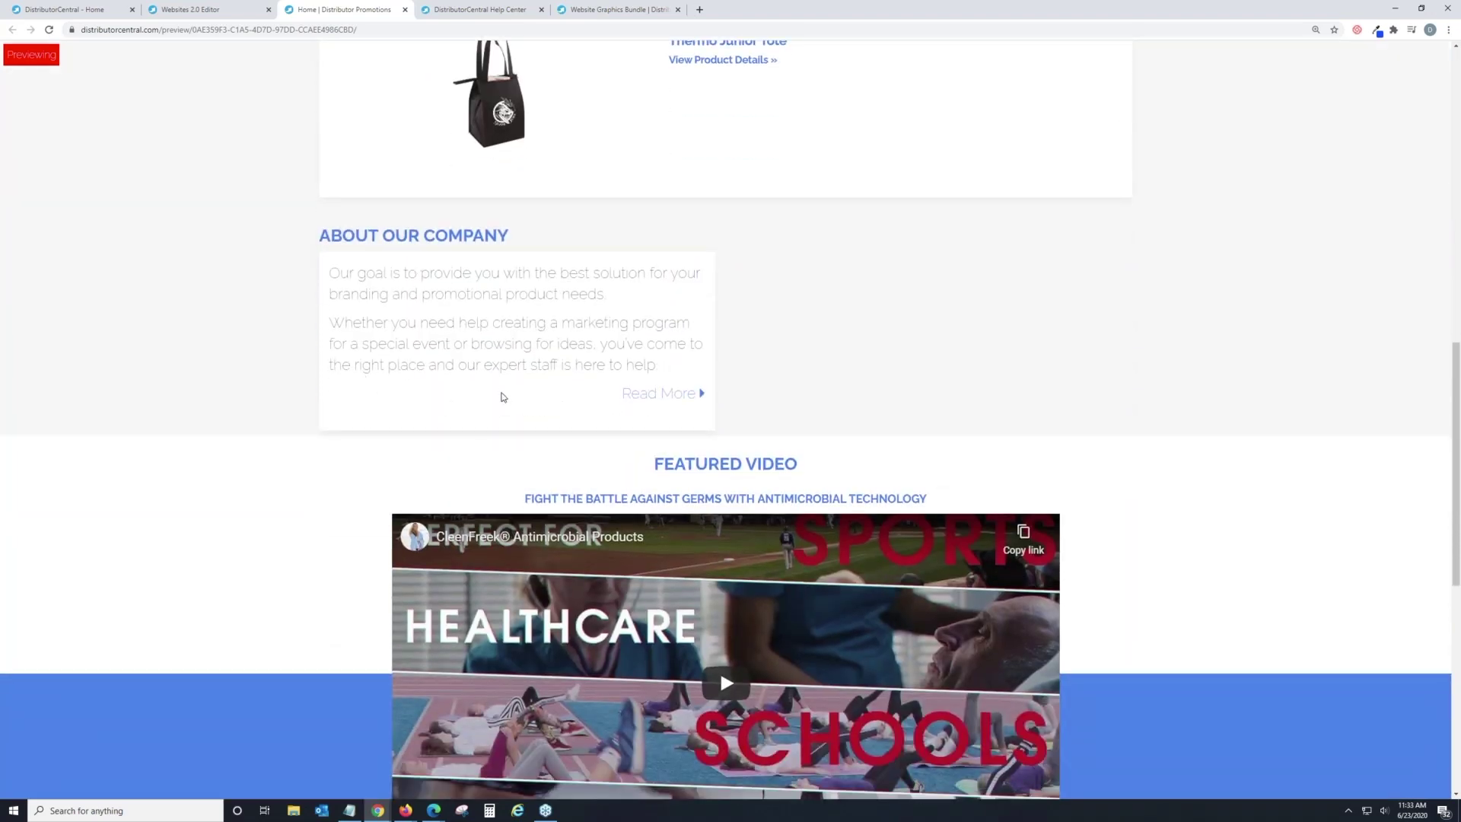
{"action": "scroll", "coordinate": [505, 396], "scroll_direction": "up", "scroll_amount": 3}
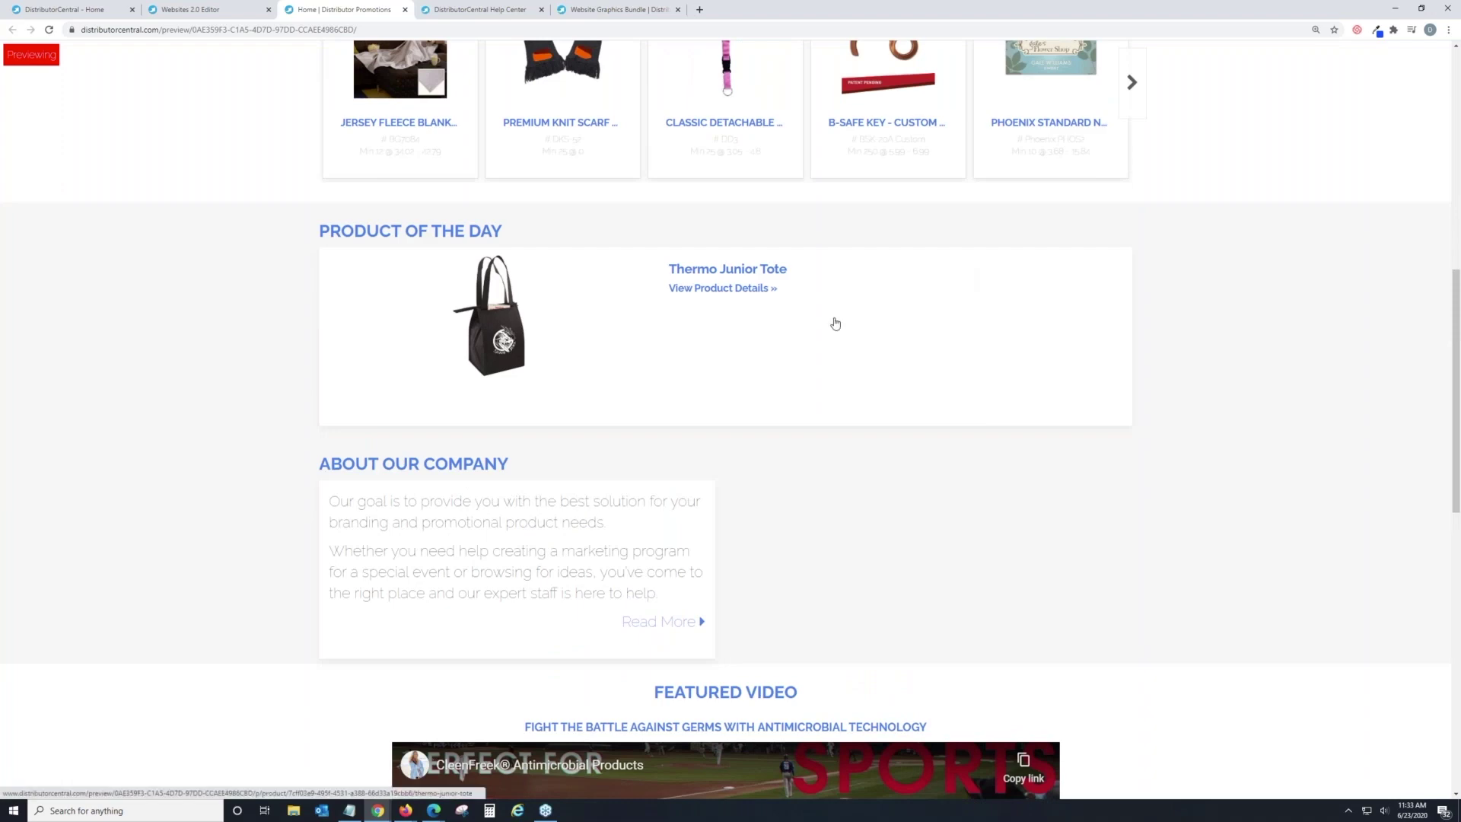
{"action": "scroll", "coordinate": [807, 338], "scroll_direction": "down", "scroll_amount": 8}
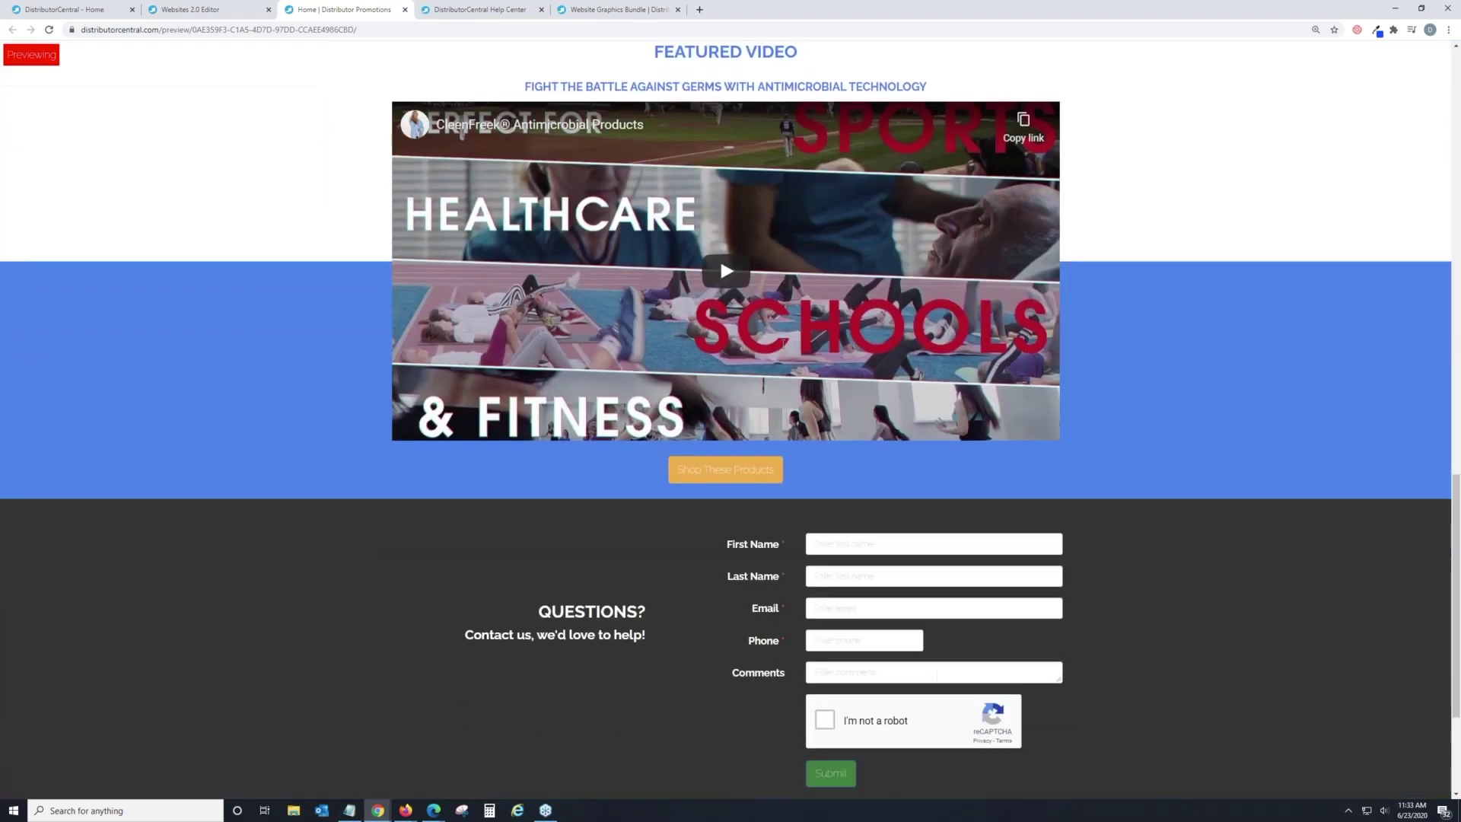
{"action": "scroll", "coordinate": [720, 258], "scroll_direction": "down", "scroll_amount": 3}
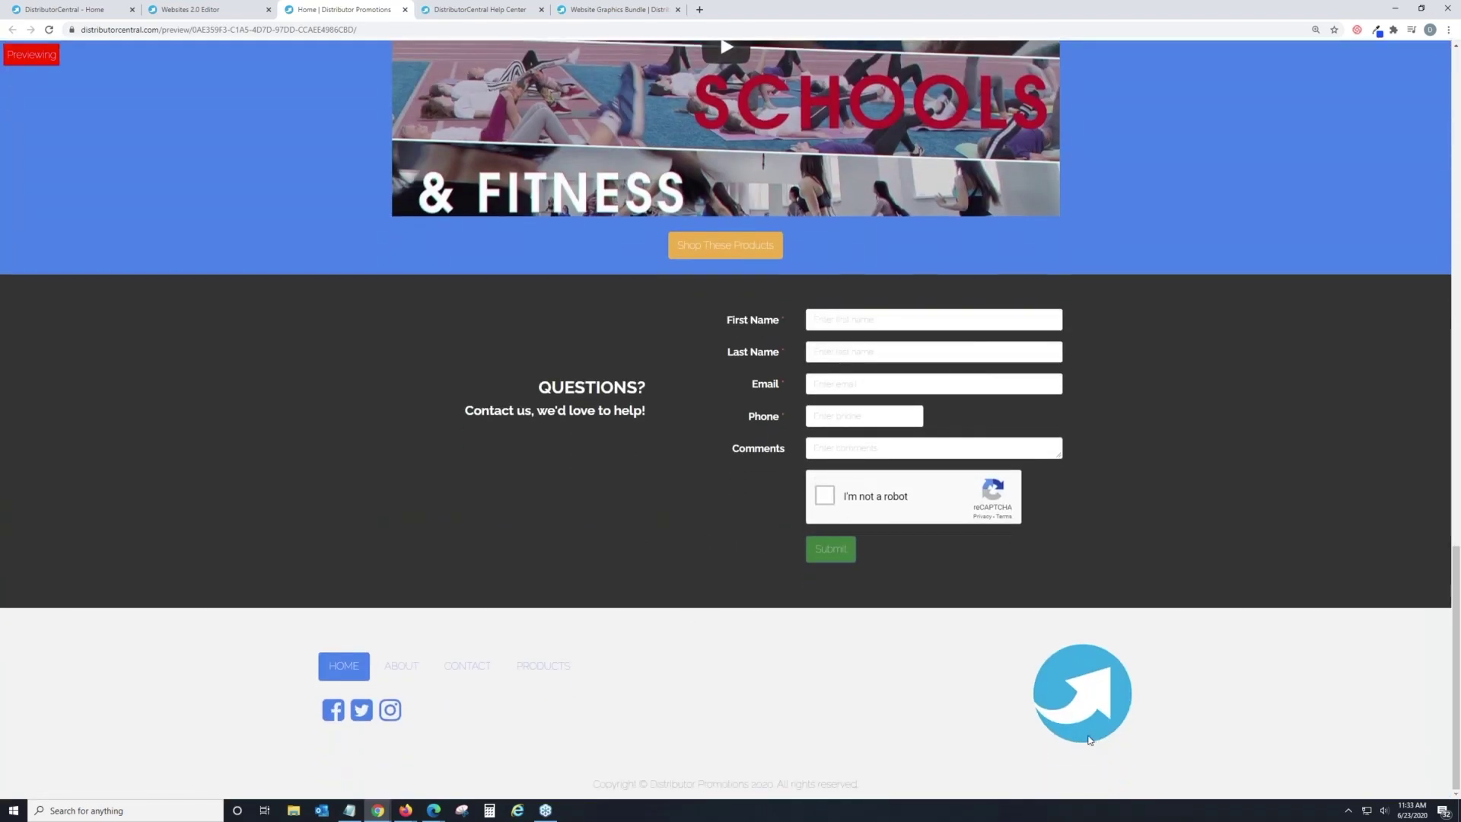
{"action": "scroll", "coordinate": [826, 617], "scroll_direction": "up", "scroll_amount": 12}
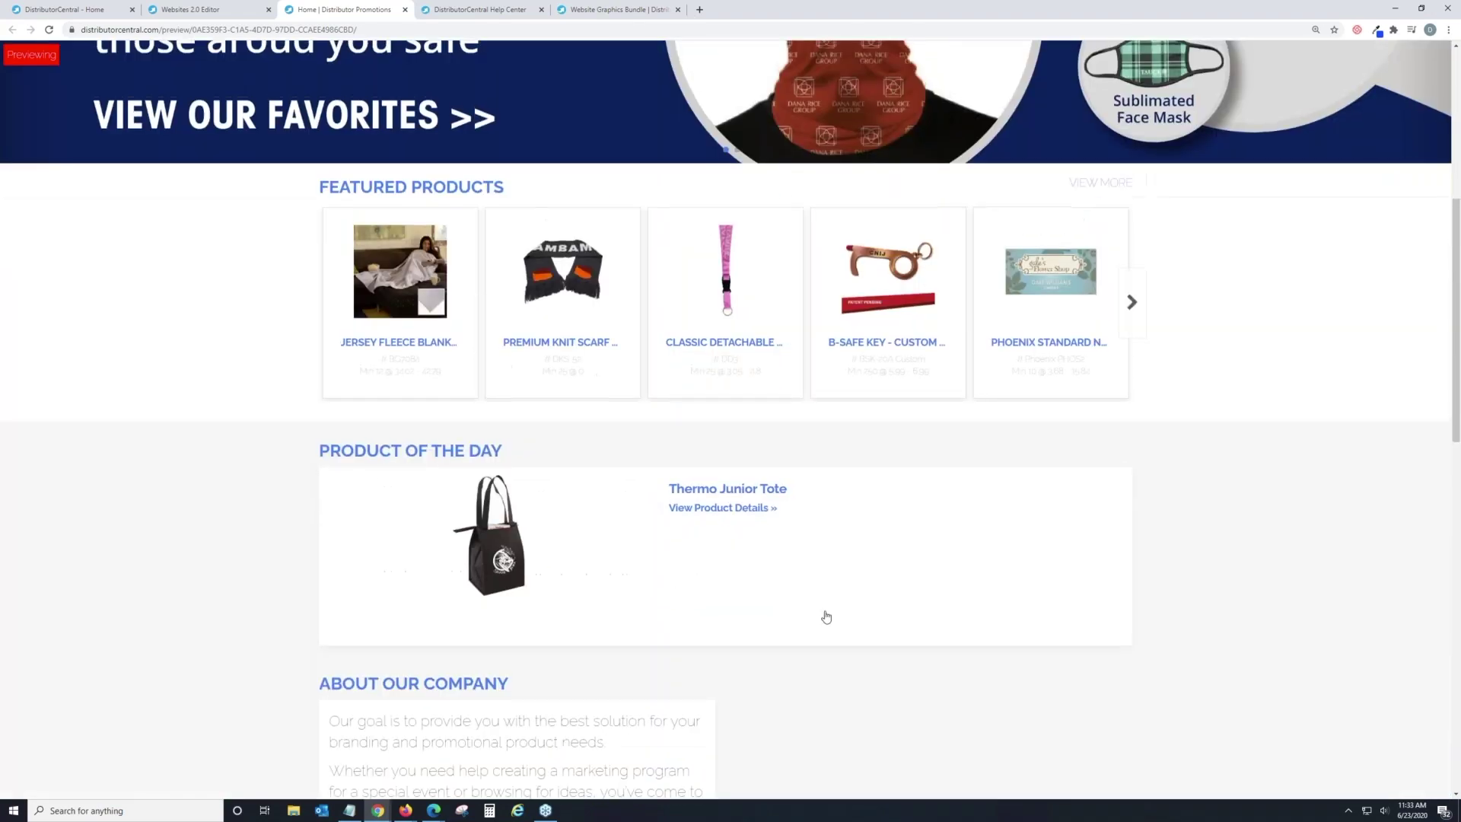
{"action": "scroll", "coordinate": [827, 617], "scroll_direction": "up", "scroll_amount": 6}
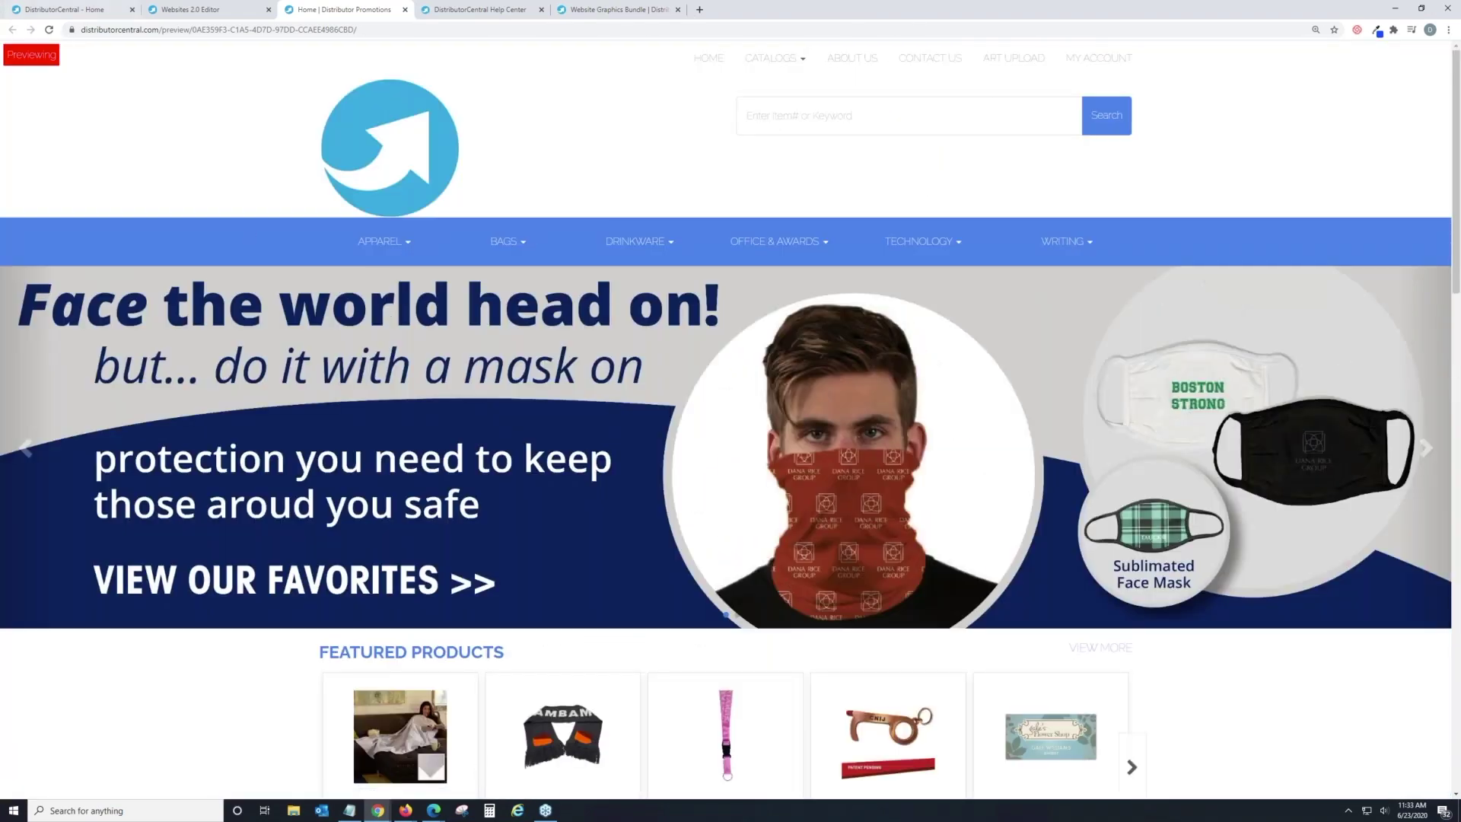
{"action": "left_click", "coordinate": [405, 10]}
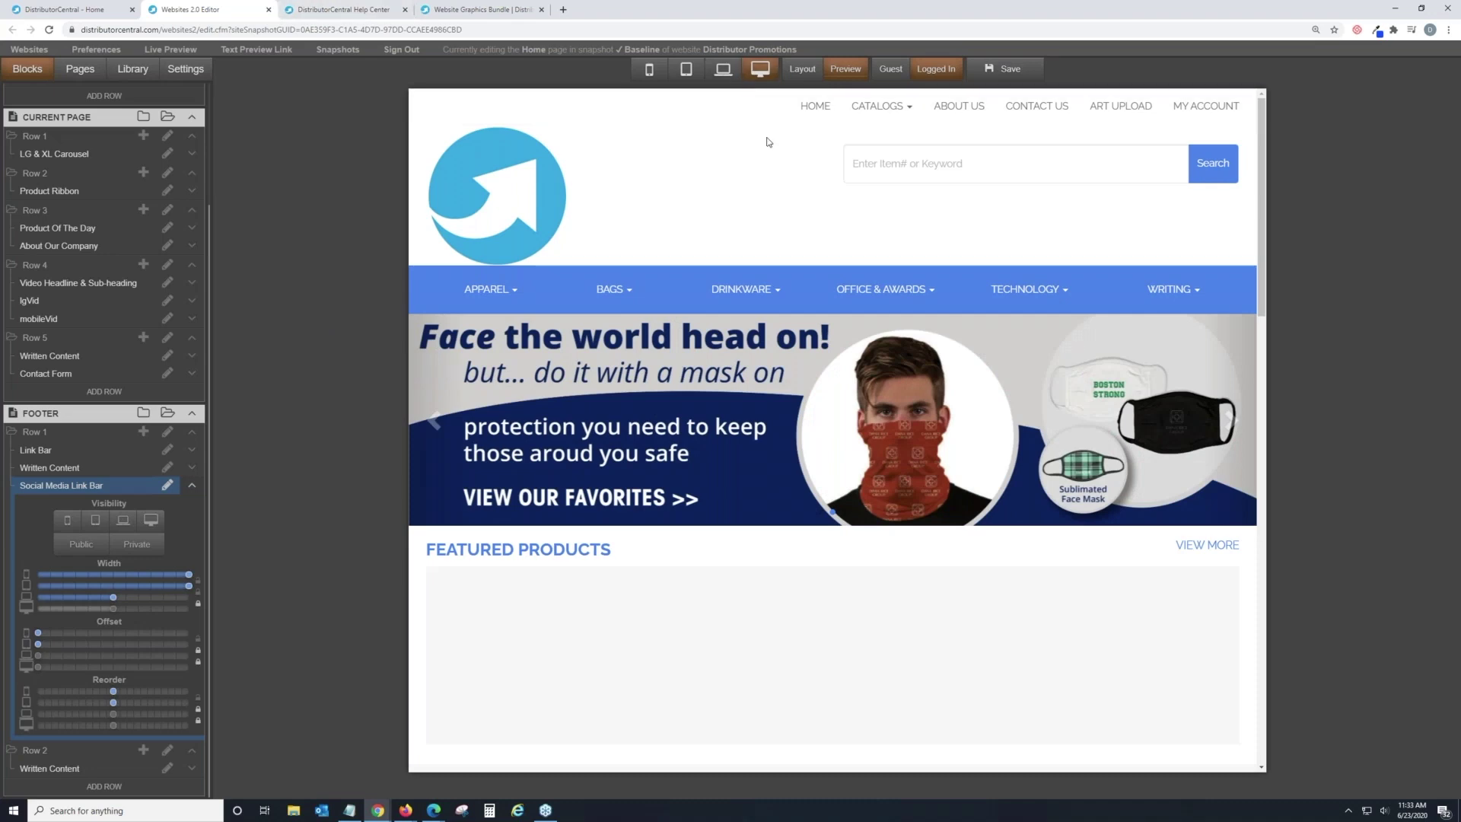
Step: Reduce the Product Of The Day block's desktop width to half the row, beside About Our Company
{"action": "scroll", "coordinate": [743, 228], "scroll_direction": "down", "scroll_amount": 1}
{"action": "scroll", "coordinate": [742, 232], "scroll_direction": "down", "scroll_amount": 7}
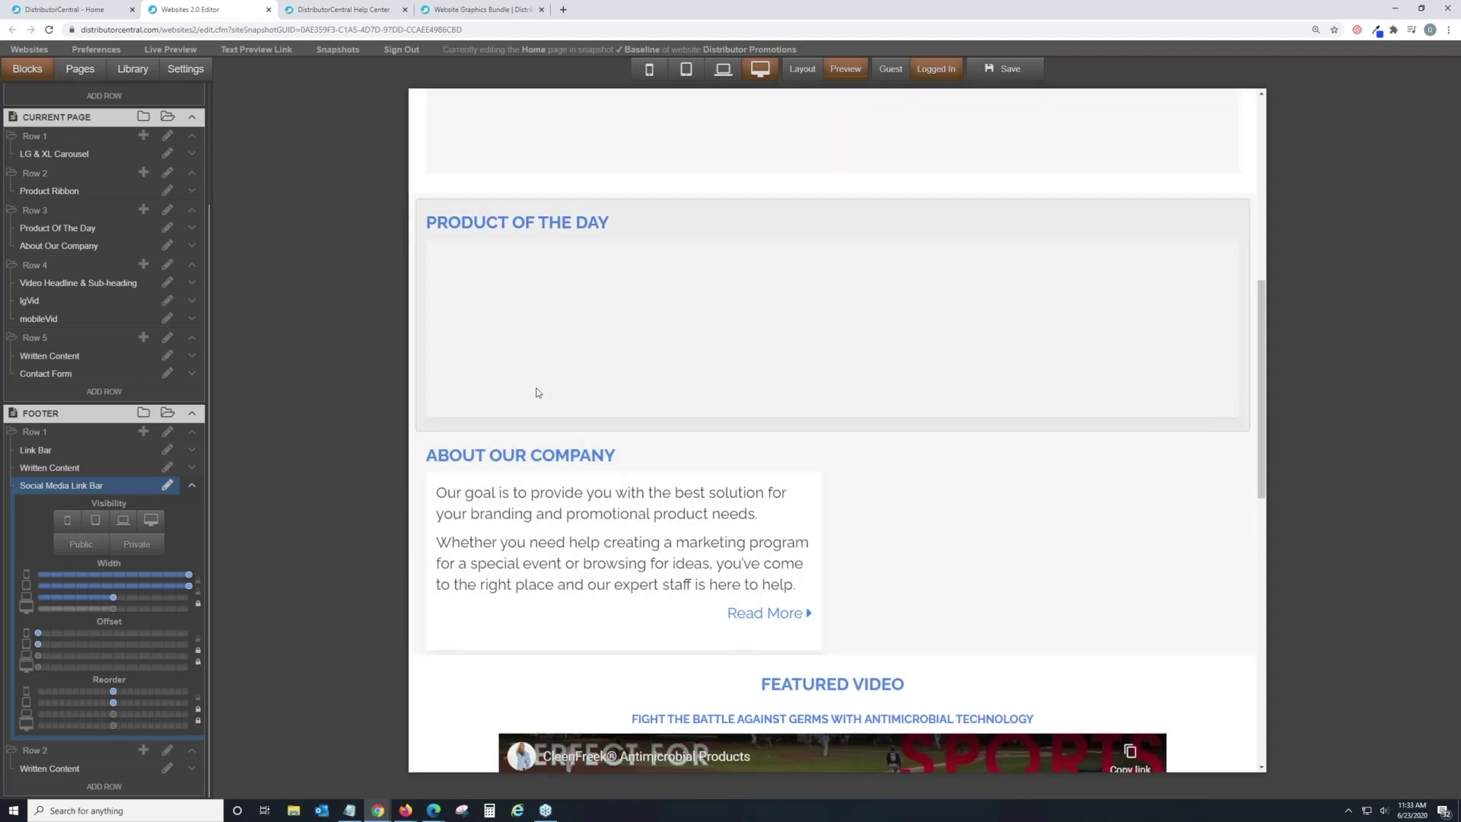
{"action": "left_click", "coordinate": [537, 392]}
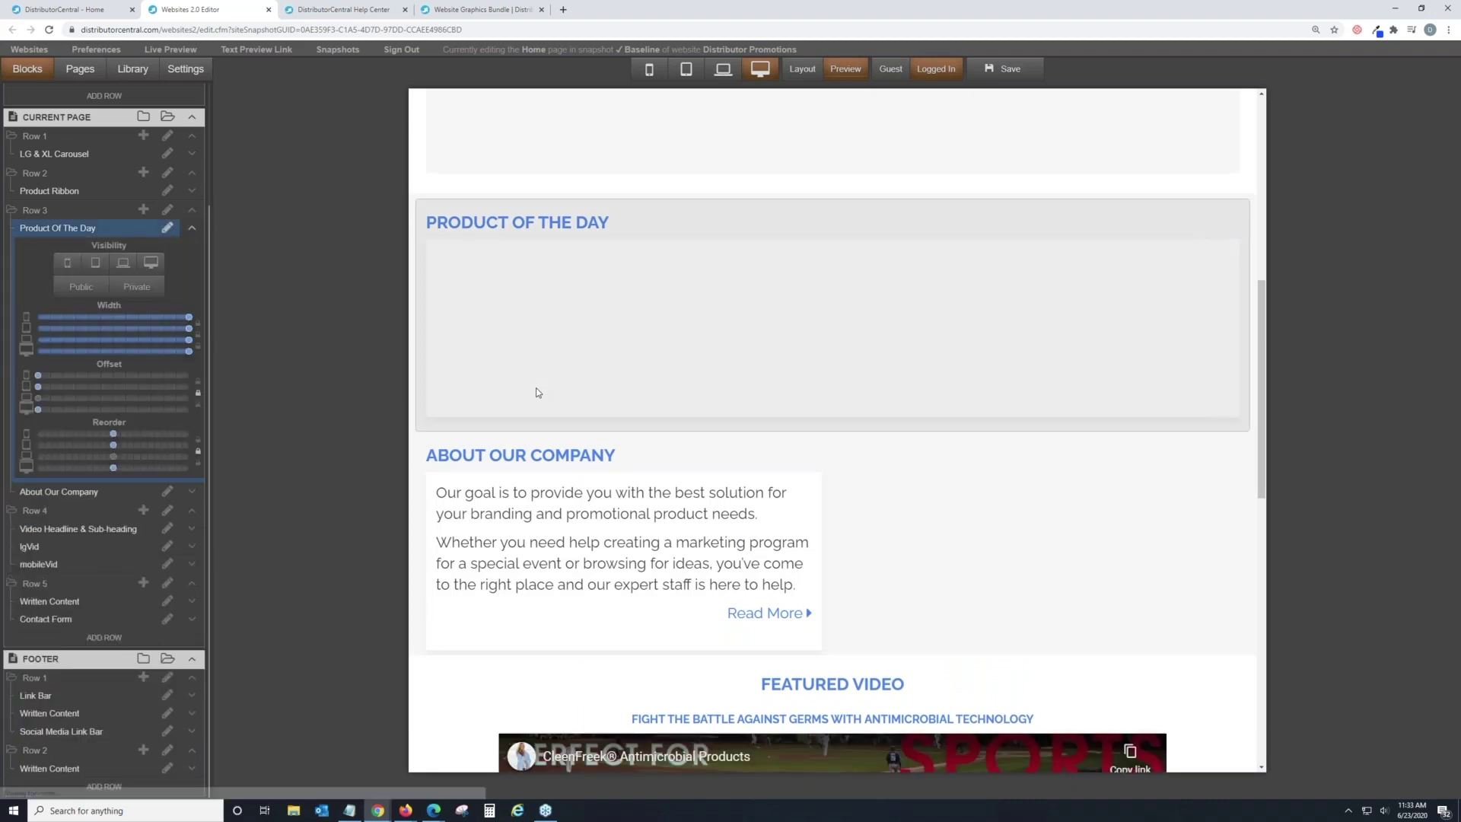
{"action": "mouse_move", "coordinate": [187, 352]}
{"action": "left_click_drag", "start_coordinate": [188, 352], "coordinate": [113, 340]}
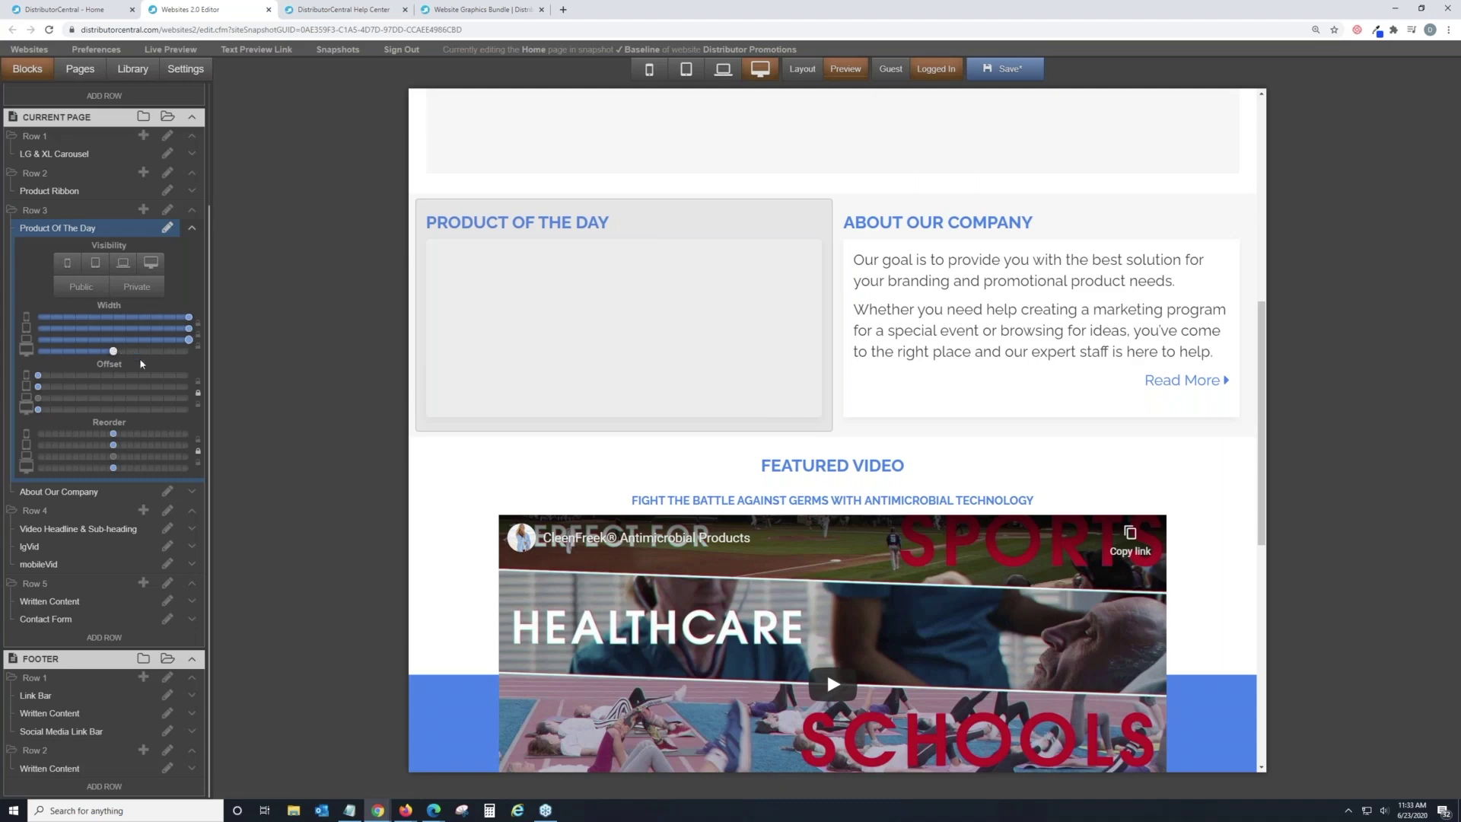
{"action": "scroll", "coordinate": [144, 363], "scroll_direction": "up", "scroll_amount": 3}
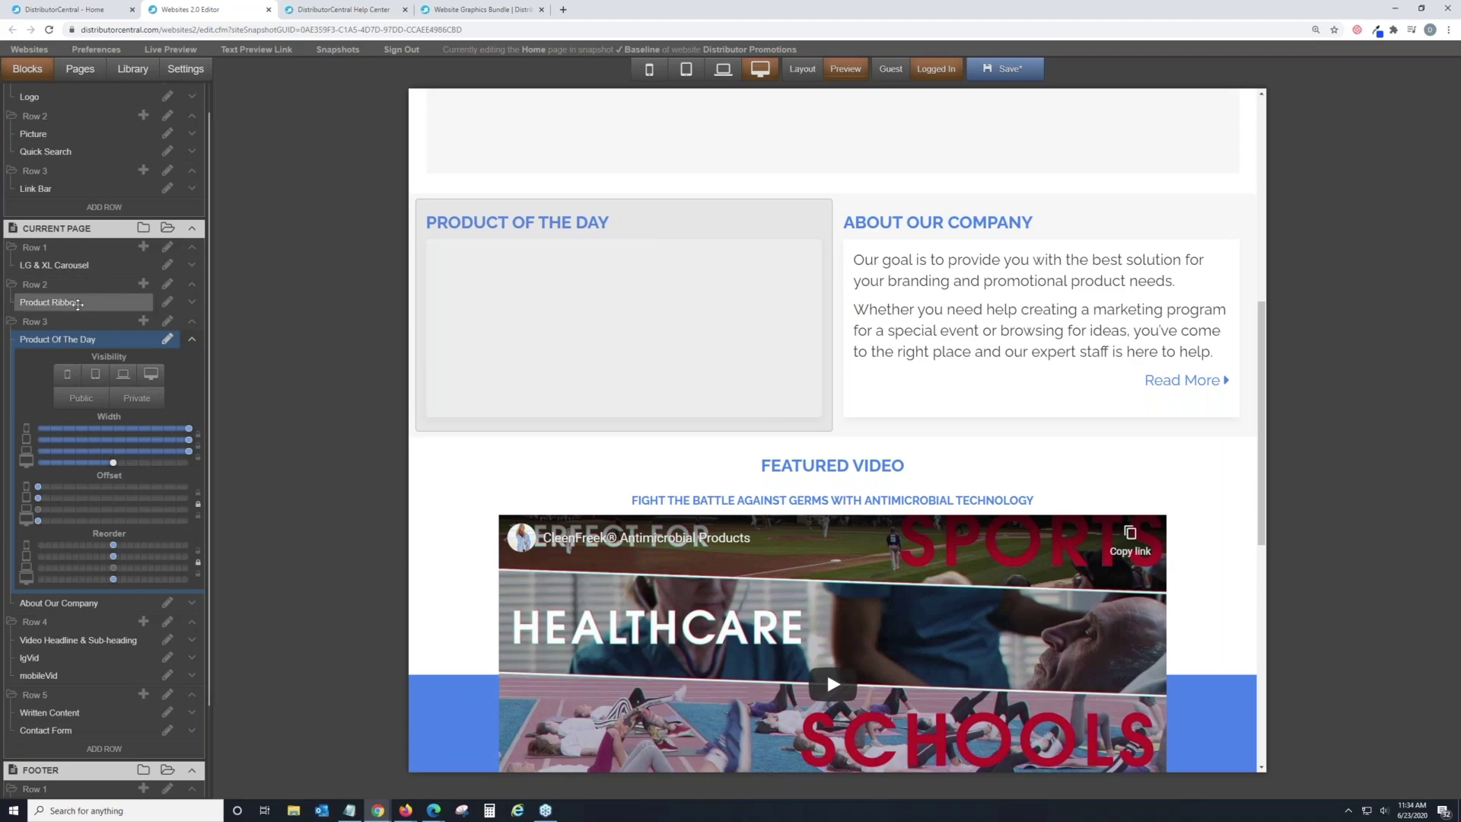
{"action": "scroll", "coordinate": [119, 348], "scroll_direction": "up", "scroll_amount": 1}
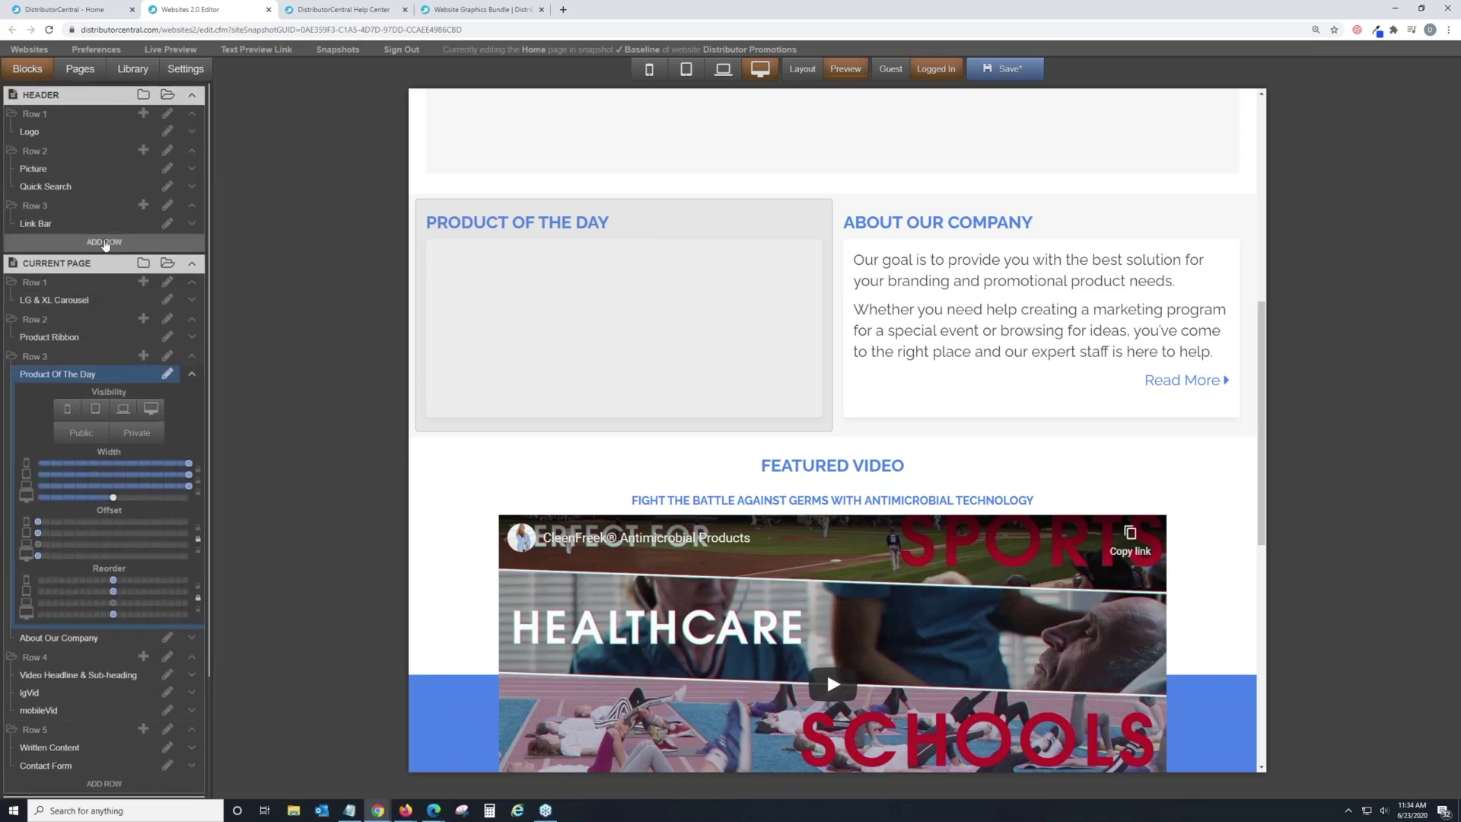
{"action": "scroll", "coordinate": [105, 251], "scroll_direction": "down", "scroll_amount": 3}
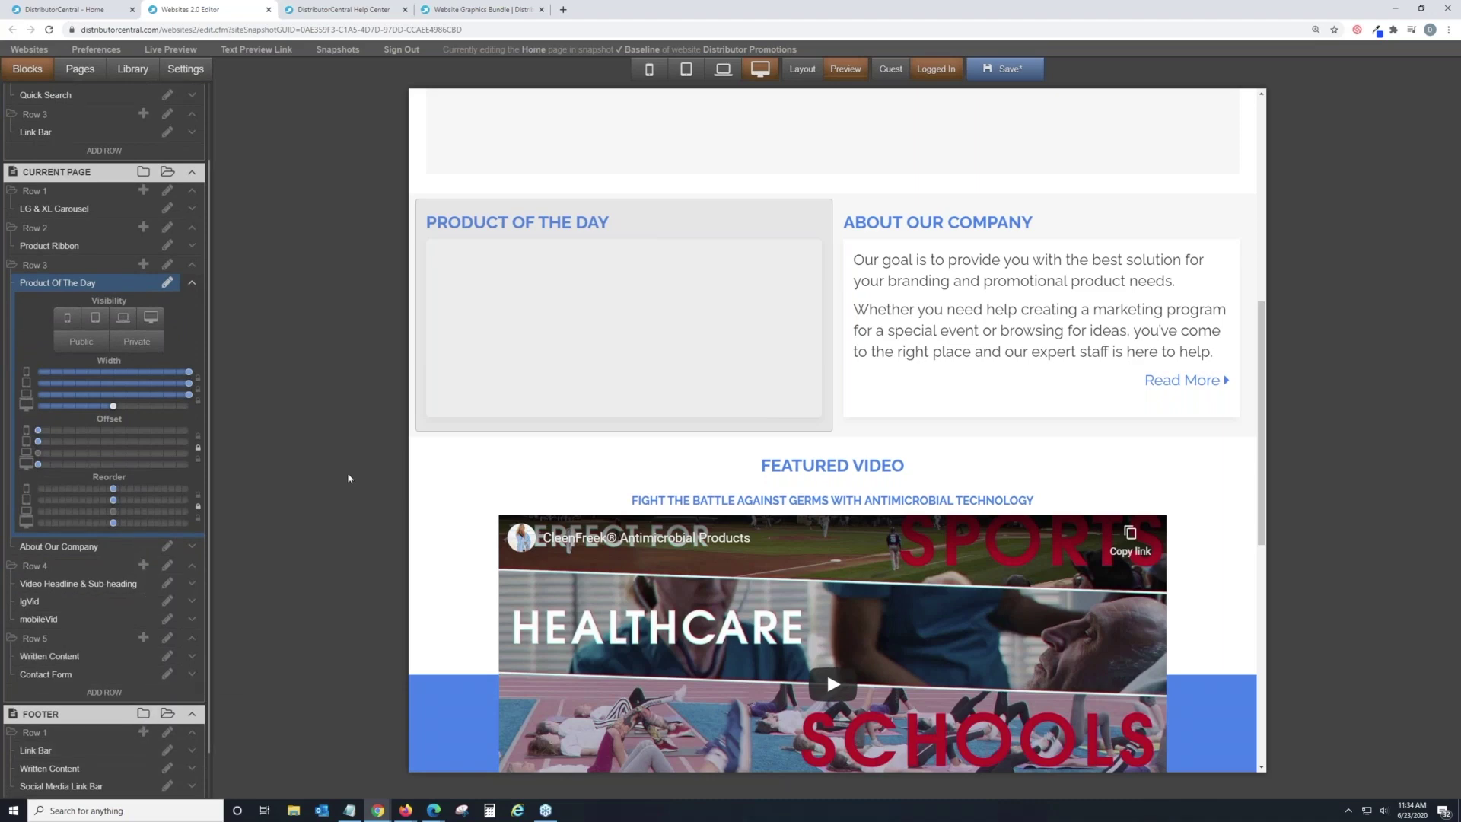
{"action": "scroll", "coordinate": [1103, 290], "scroll_direction": "up", "scroll_amount": 4}
{"action": "scroll", "coordinate": [1121, 339], "scroll_direction": "up", "scroll_amount": 4}
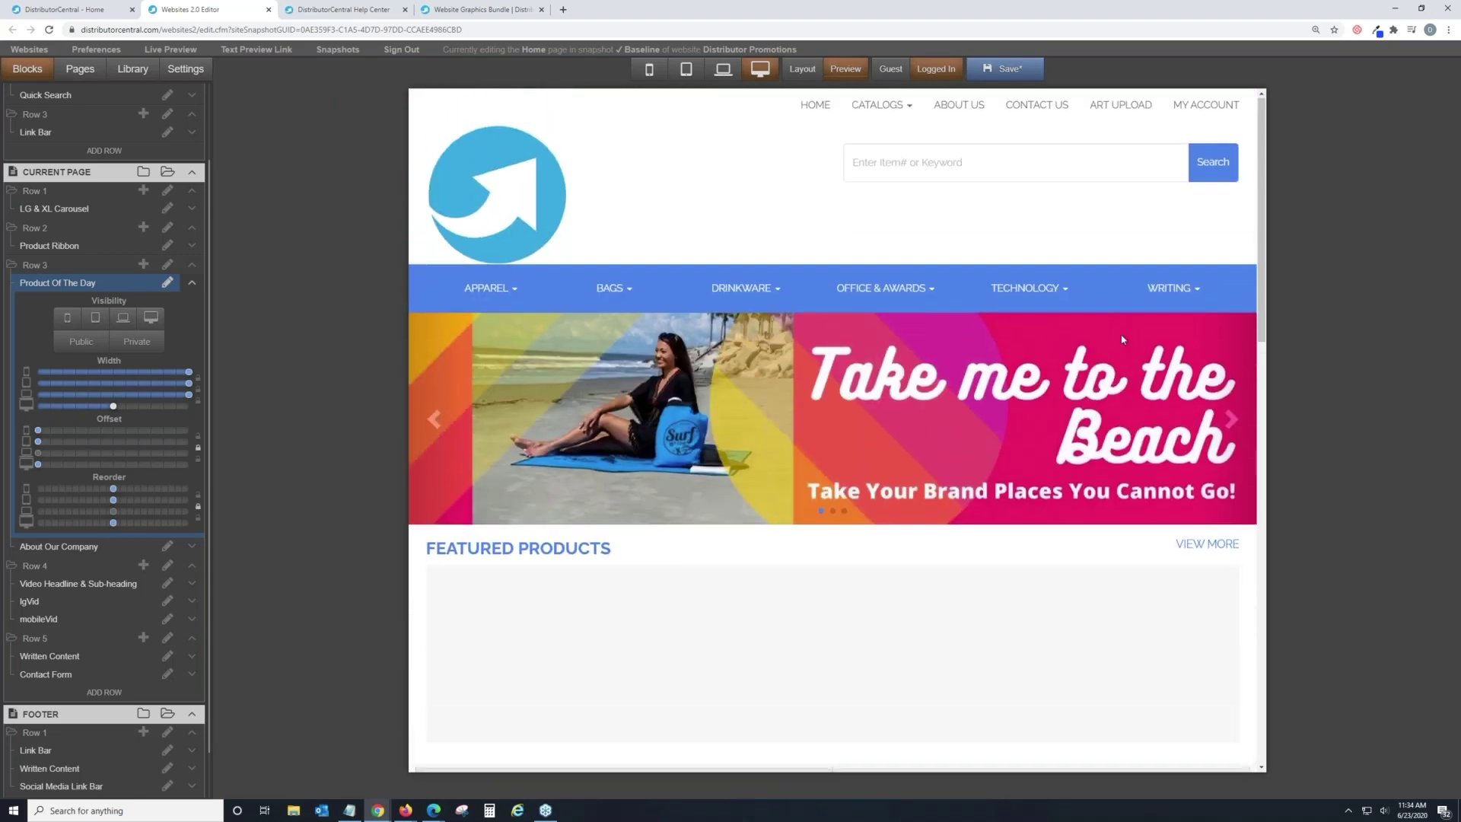
{"action": "scroll", "coordinate": [259, 195], "scroll_direction": "up", "scroll_amount": 2}
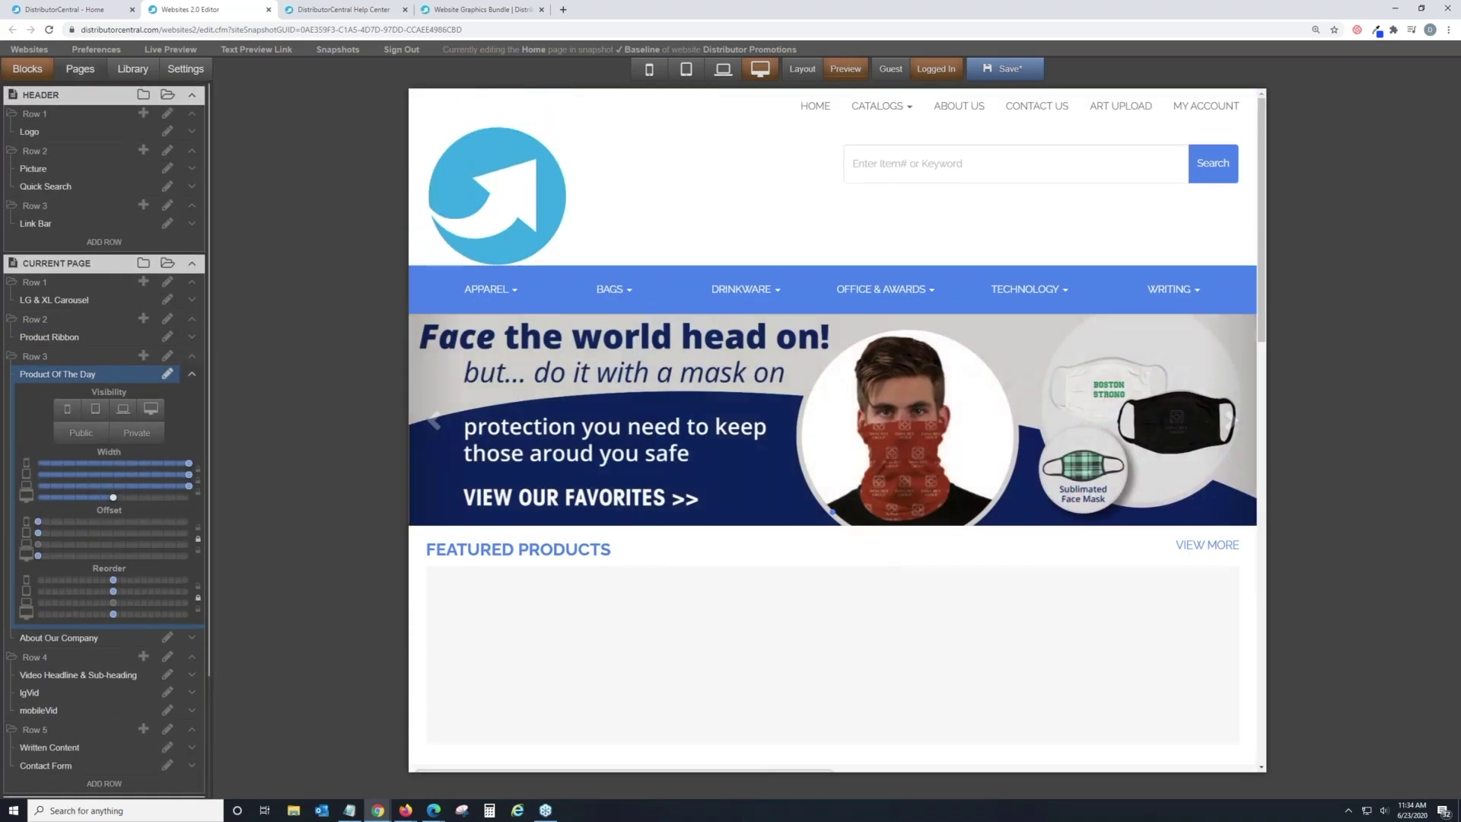
Step: Save the home page edits instead of discarding them, and switch to the quote-request page
{"action": "left_click", "coordinate": [80, 69]}
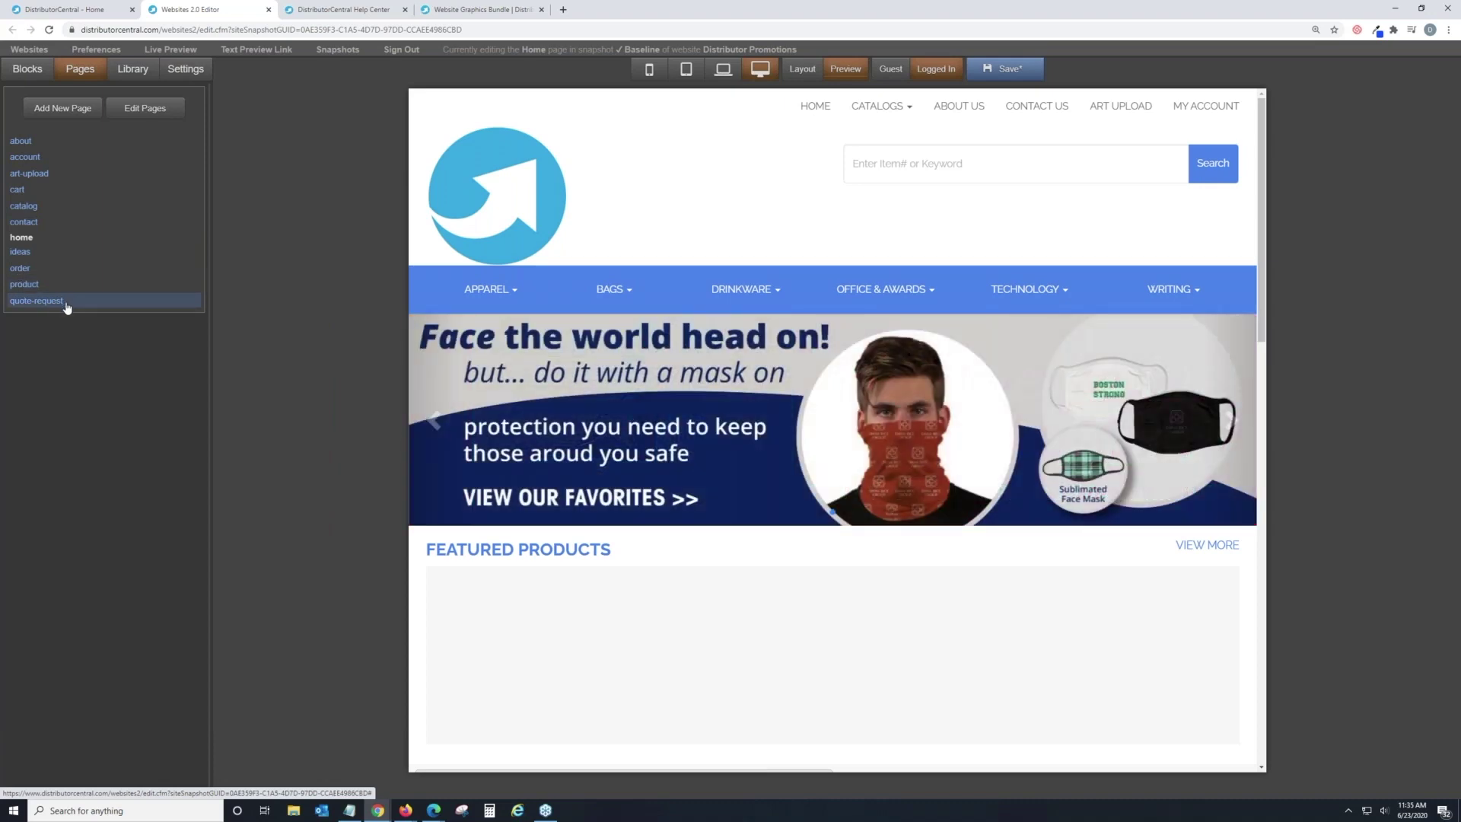
{"action": "left_click", "coordinate": [67, 302]}
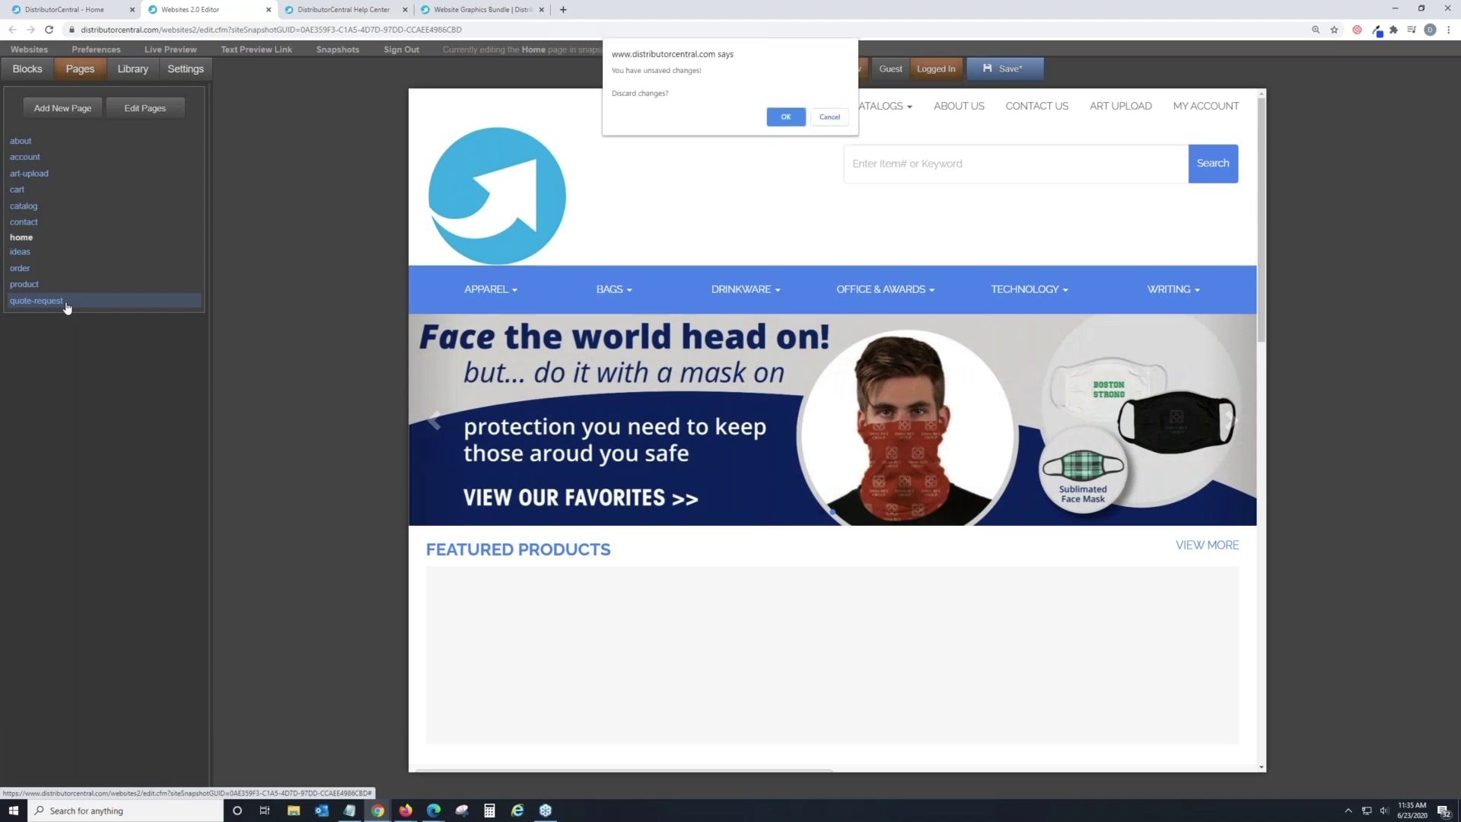
{"action": "left_click", "coordinate": [830, 117]}
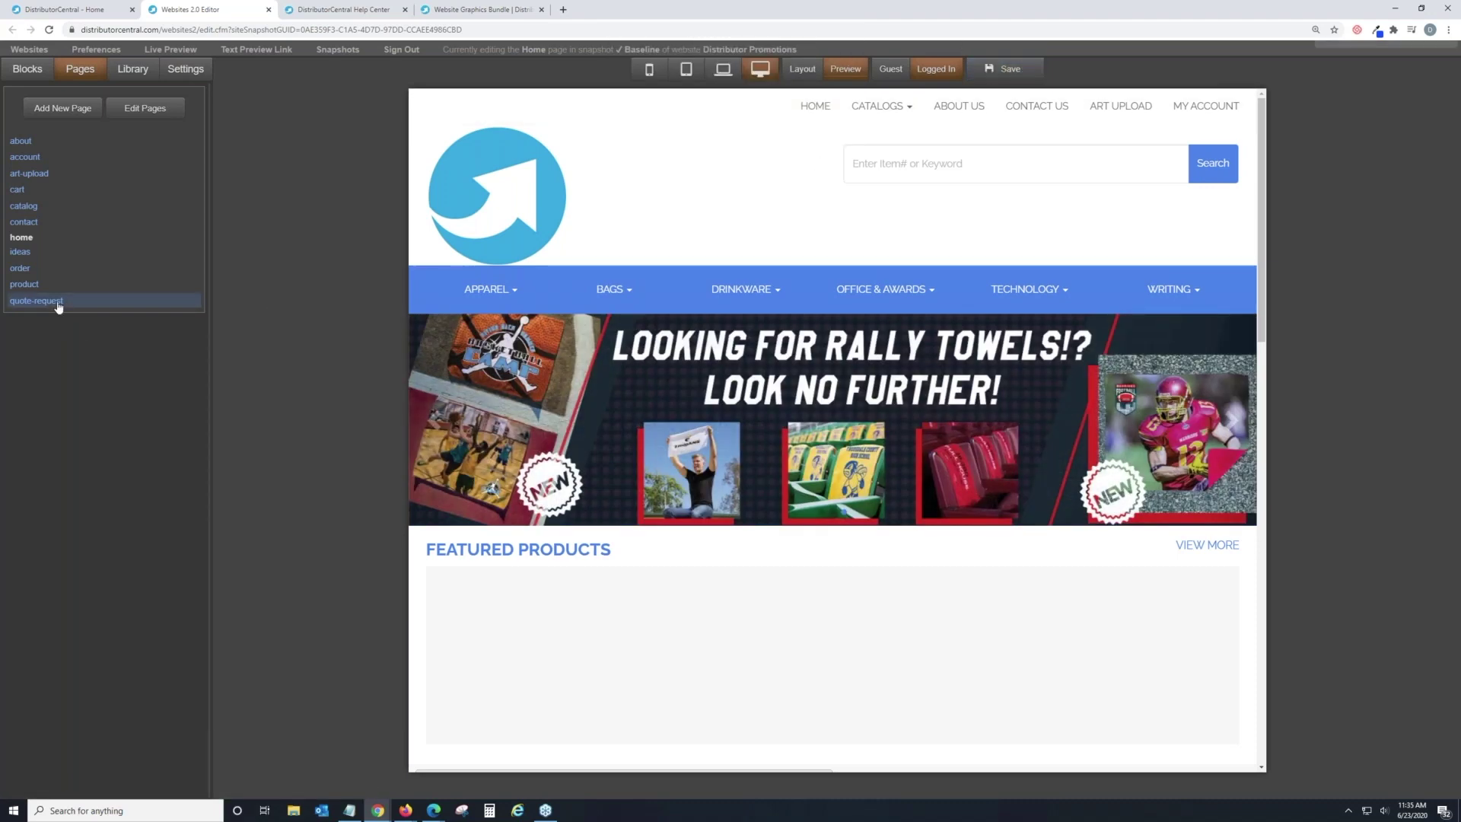
{"action": "left_click", "coordinate": [58, 301]}
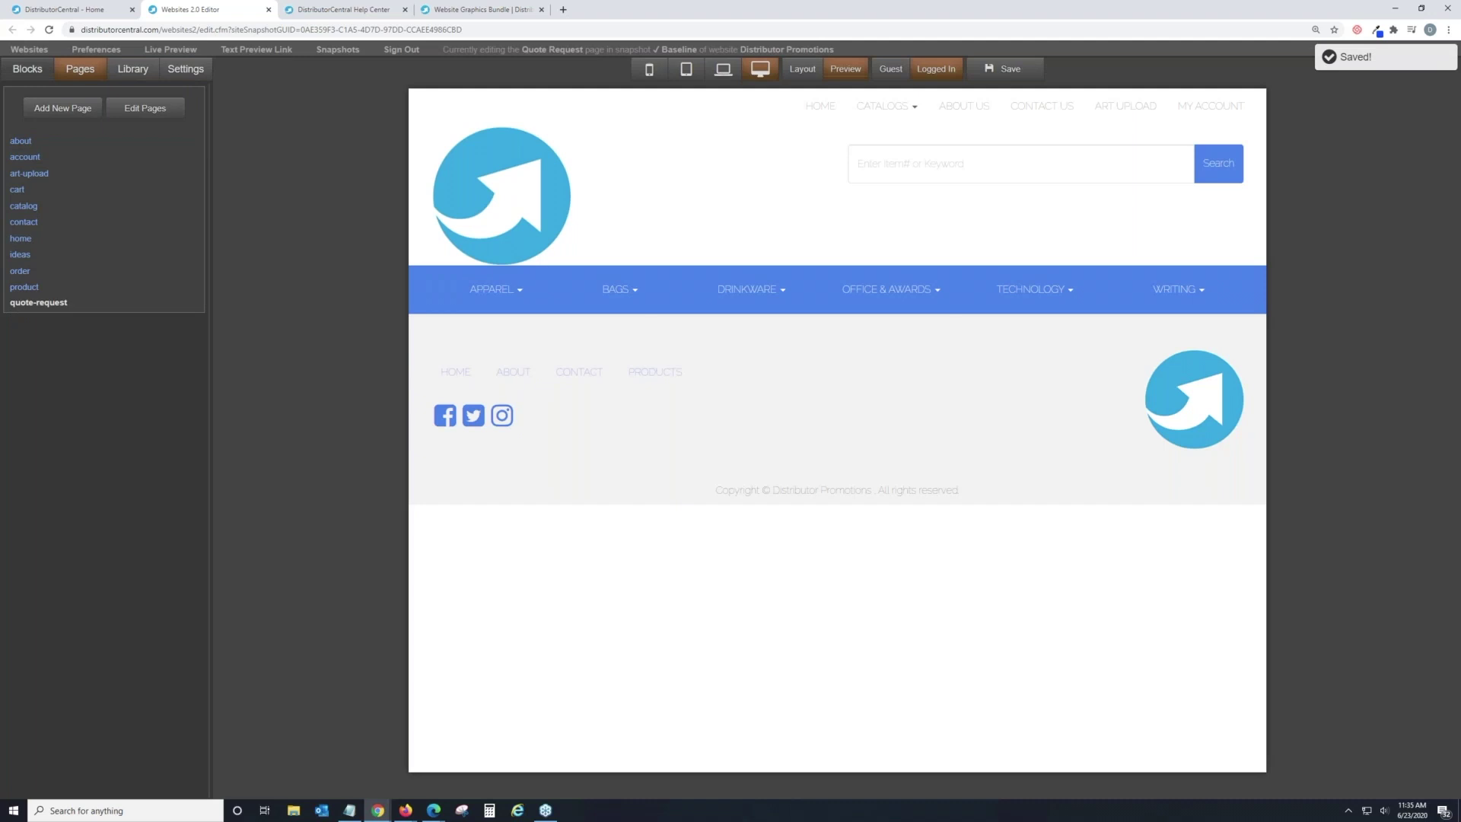
Step: Add a Quote Form block to Row 1 of the quote-request page's current page section and look over the form
{"action": "left_click", "coordinate": [27, 69]}
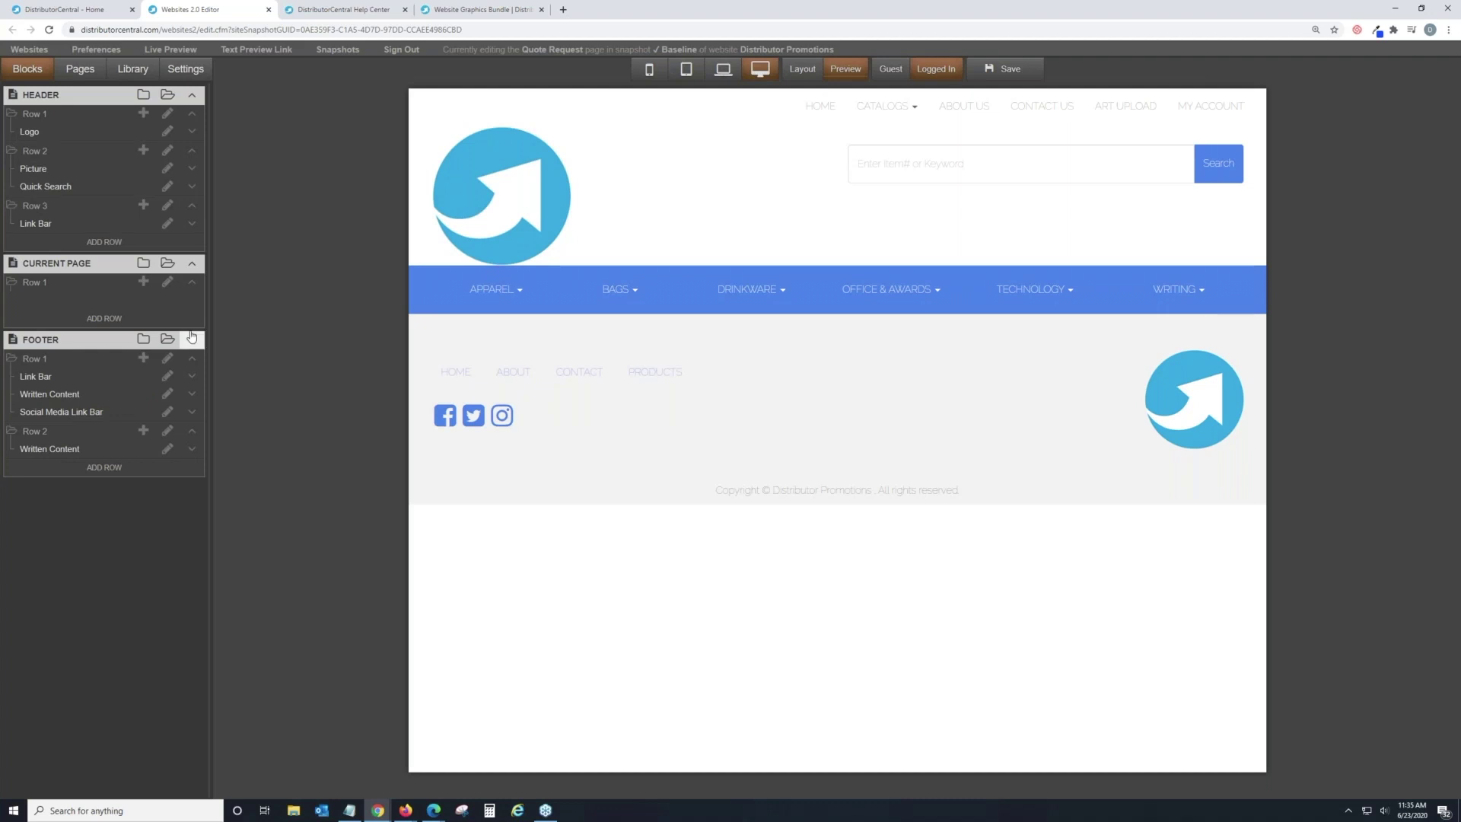
{"action": "left_click", "coordinate": [143, 282]}
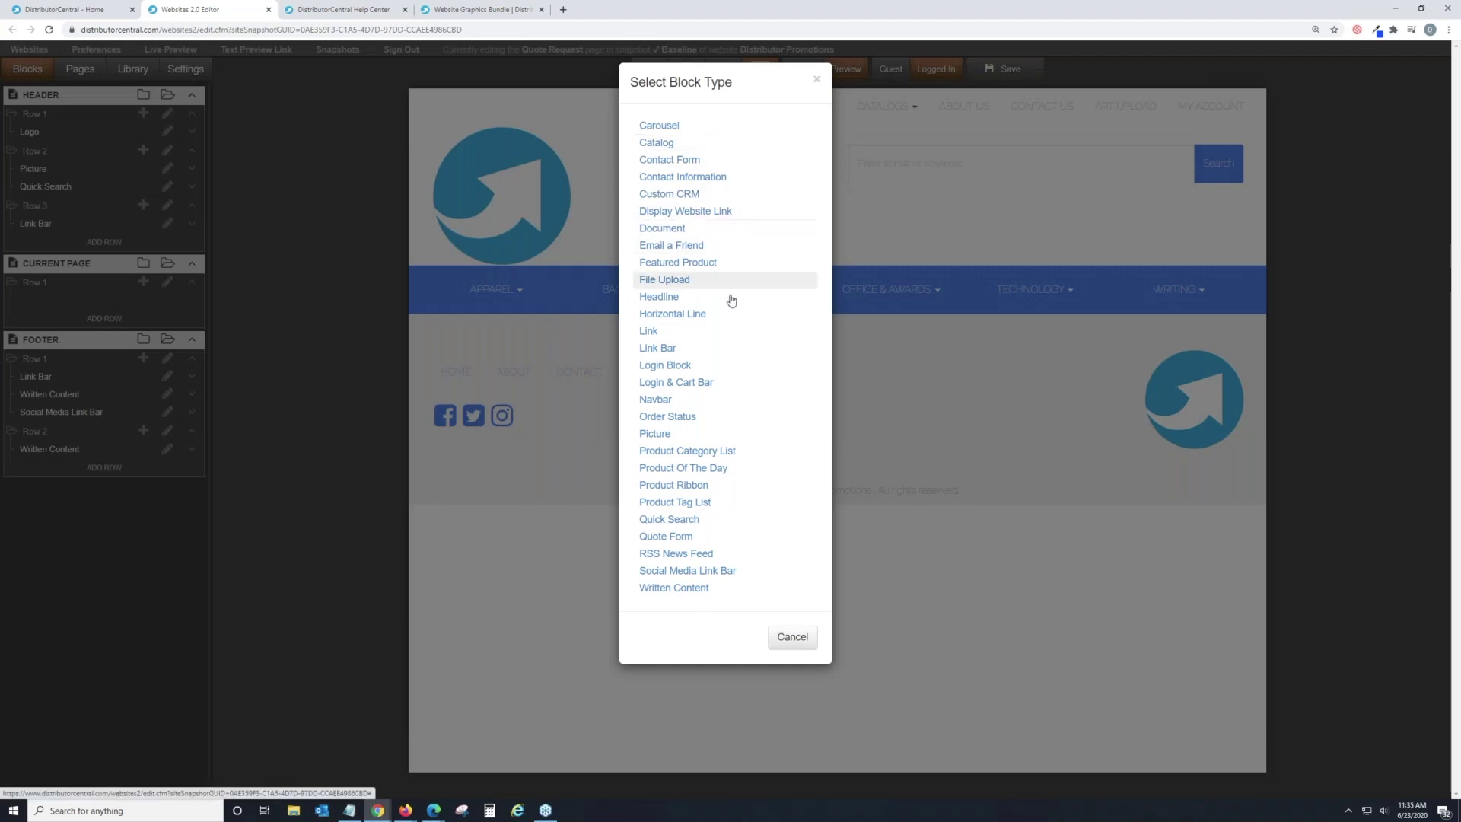
{"action": "left_click", "coordinate": [695, 537]}
{"action": "scroll", "coordinate": [712, 411], "scroll_direction": "down", "scroll_amount": 1}
{"action": "scroll", "coordinate": [710, 406], "scroll_direction": "down", "scroll_amount": 2}
{"action": "scroll", "coordinate": [710, 407], "scroll_direction": "up", "scroll_amount": 5}
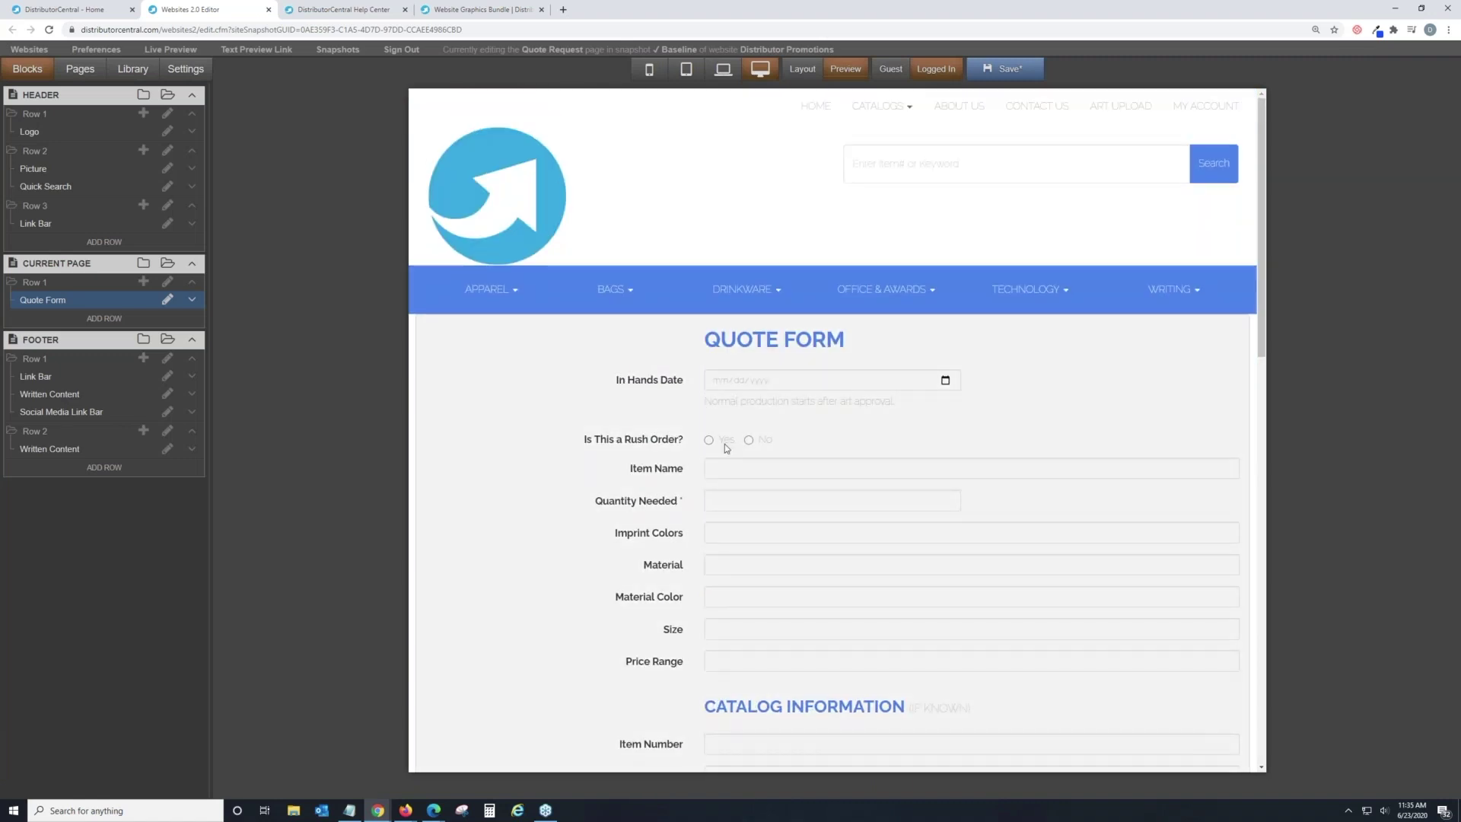
Step: Set the Quote Form block's email notification to the Customer Service contact at DistributorCentral
{"action": "double_click", "coordinate": [725, 443]}
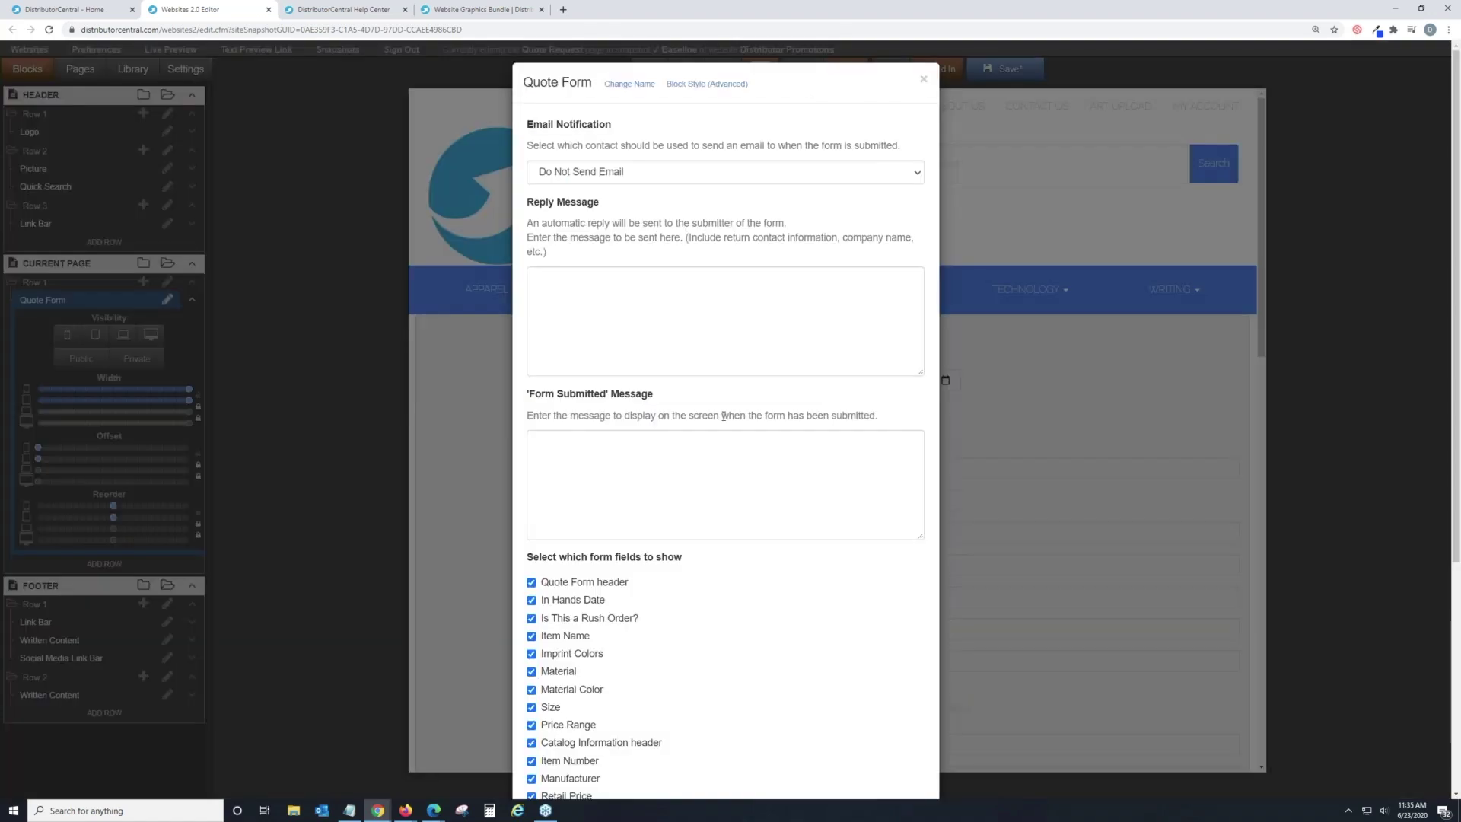
{"action": "left_click", "coordinate": [663, 175]}
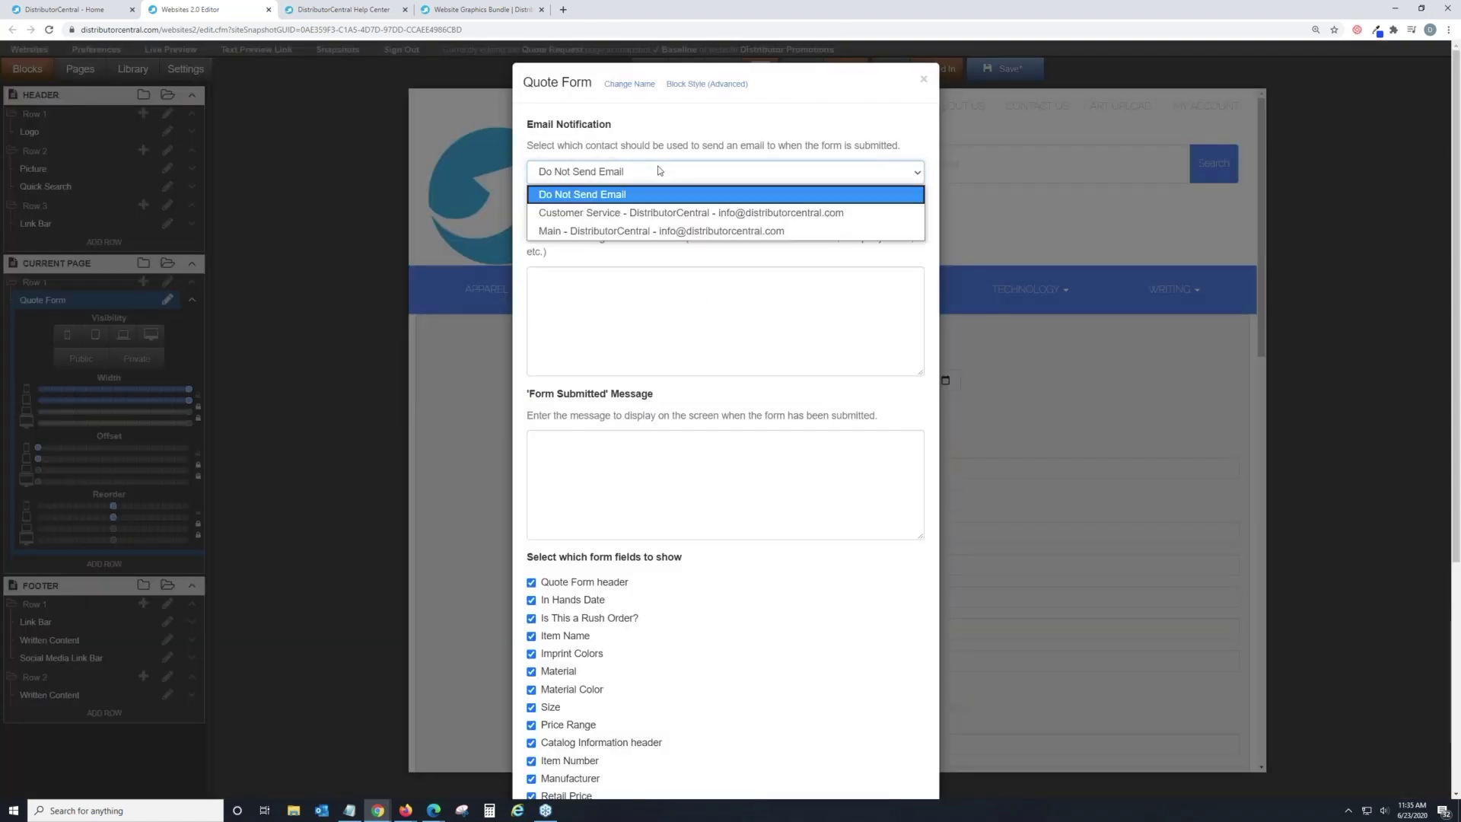
{"action": "left_click", "coordinate": [654, 215]}
{"action": "scroll", "coordinate": [863, 556], "scroll_direction": "down", "scroll_amount": 5}
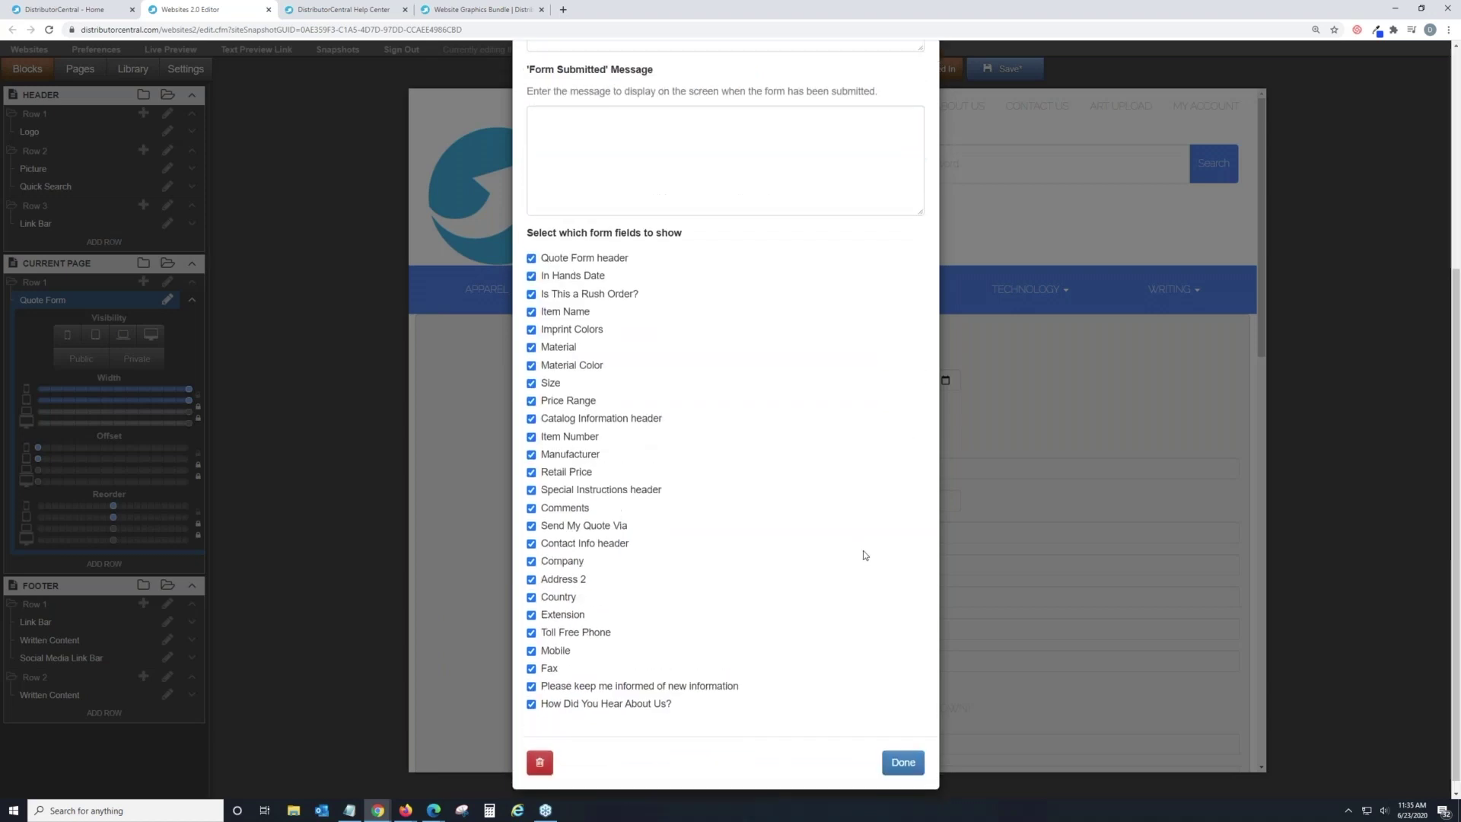
Step: Hide the Imprint Colors, Material, Material Color, Size, Price Range and Catalog Information header fields, keeping the Quote Form header shown
{"action": "left_click", "coordinate": [531, 246]}
{"action": "left_click", "coordinate": [531, 246]}
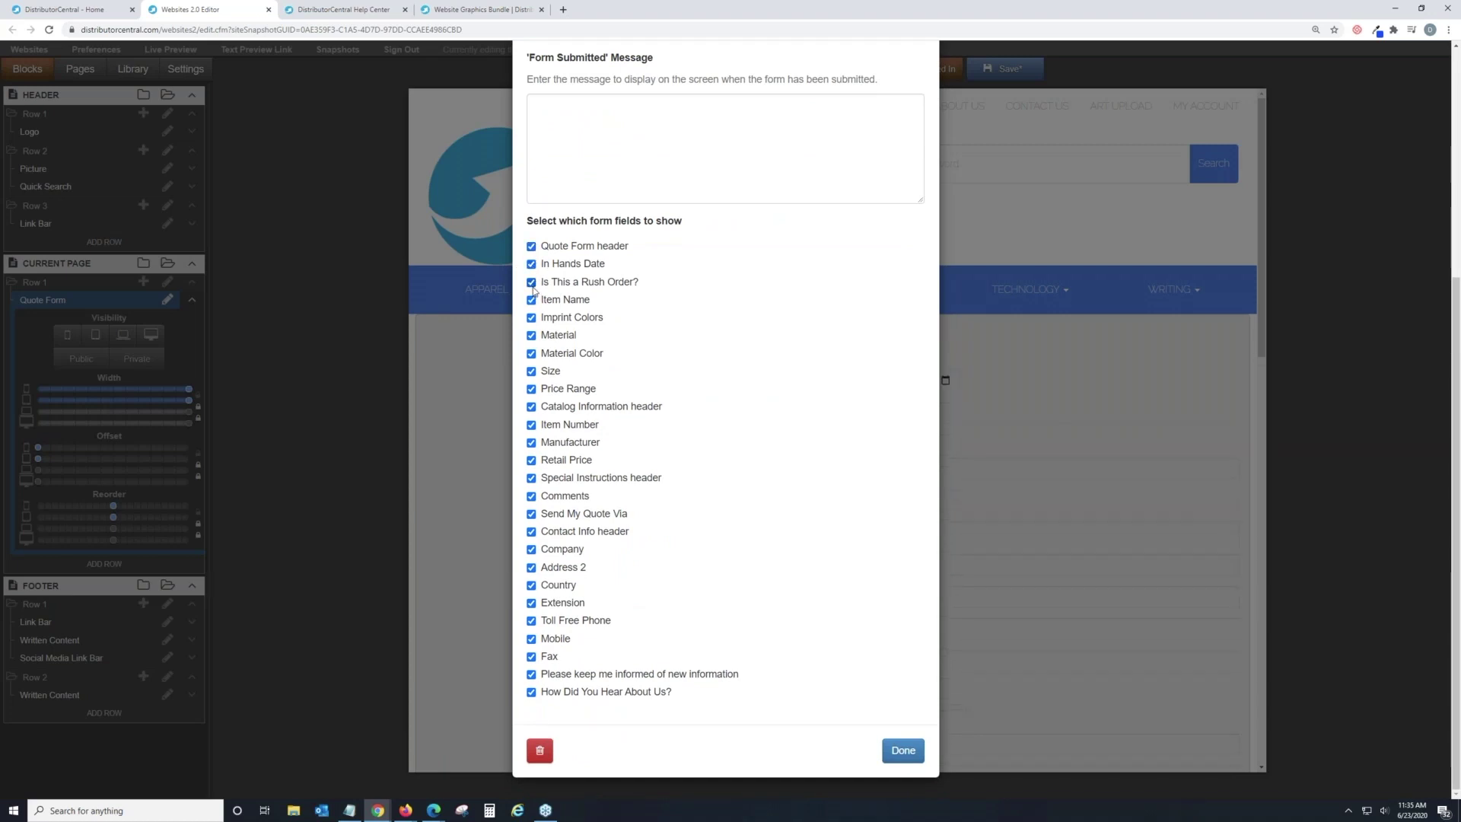
{"action": "left_click", "coordinate": [531, 317]}
{"action": "left_click", "coordinate": [532, 336]}
{"action": "left_click", "coordinate": [531, 353]}
{"action": "left_click", "coordinate": [531, 389]}
{"action": "left_click", "coordinate": [531, 407]}
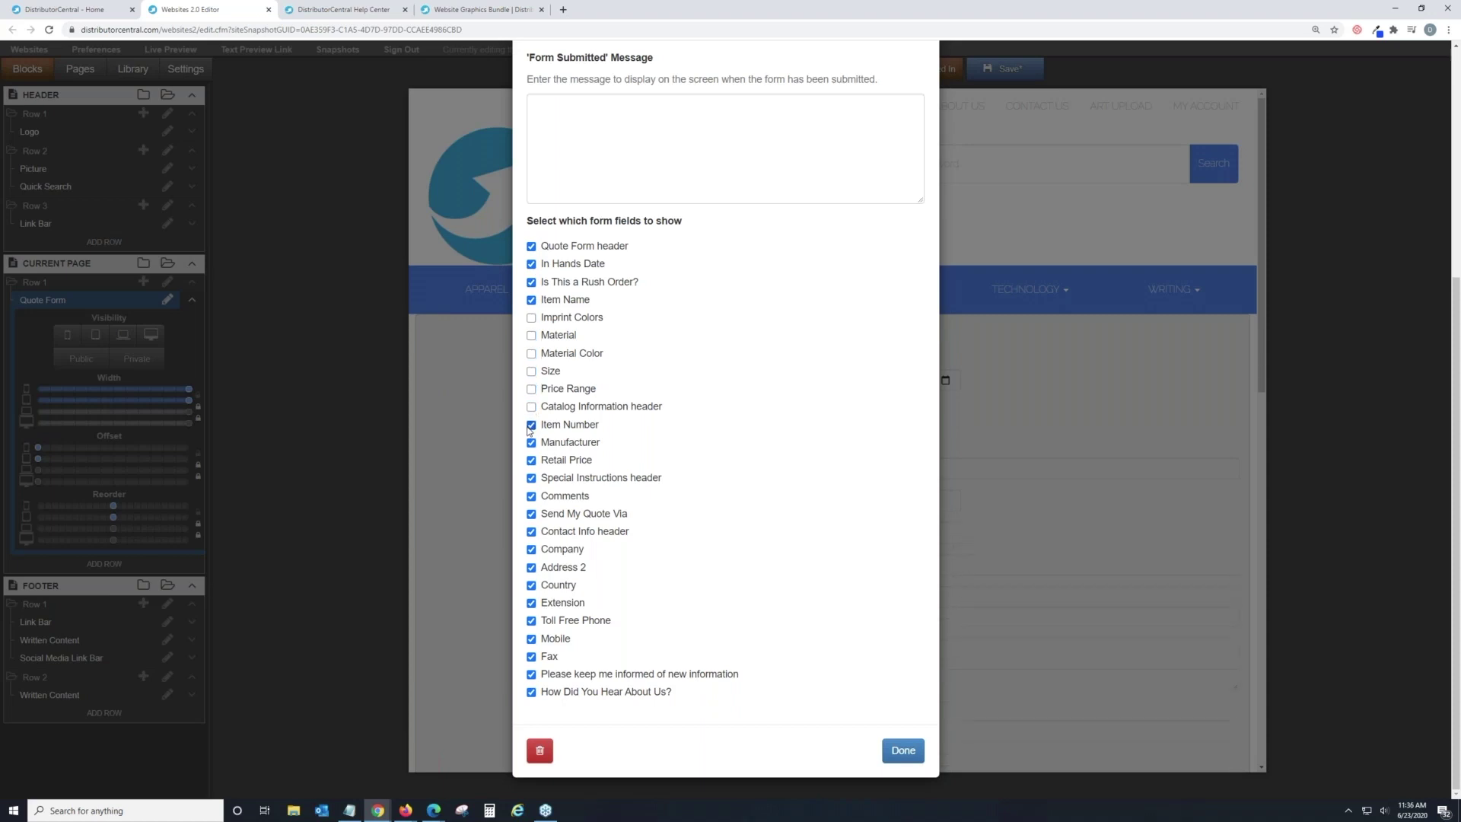
Step: Hide the Manufacturer, Special Instructions header, Send My Quote Via and Contact Info header fields, keeping Retail Price shown
{"action": "left_click", "coordinate": [532, 442]}
{"action": "left_click", "coordinate": [531, 460]}
{"action": "left_click", "coordinate": [532, 461]}
{"action": "left_click", "coordinate": [531, 478]}
{"action": "left_click", "coordinate": [531, 515]}
{"action": "left_click", "coordinate": [531, 532]}
Step: Hide the Address 2, Country, Extension, Toll Free Phone and Fax fields and accept the Quote Form settings
{"action": "left_click", "coordinate": [531, 568]}
{"action": "left_click", "coordinate": [531, 585]}
{"action": "left_click", "coordinate": [531, 603]}
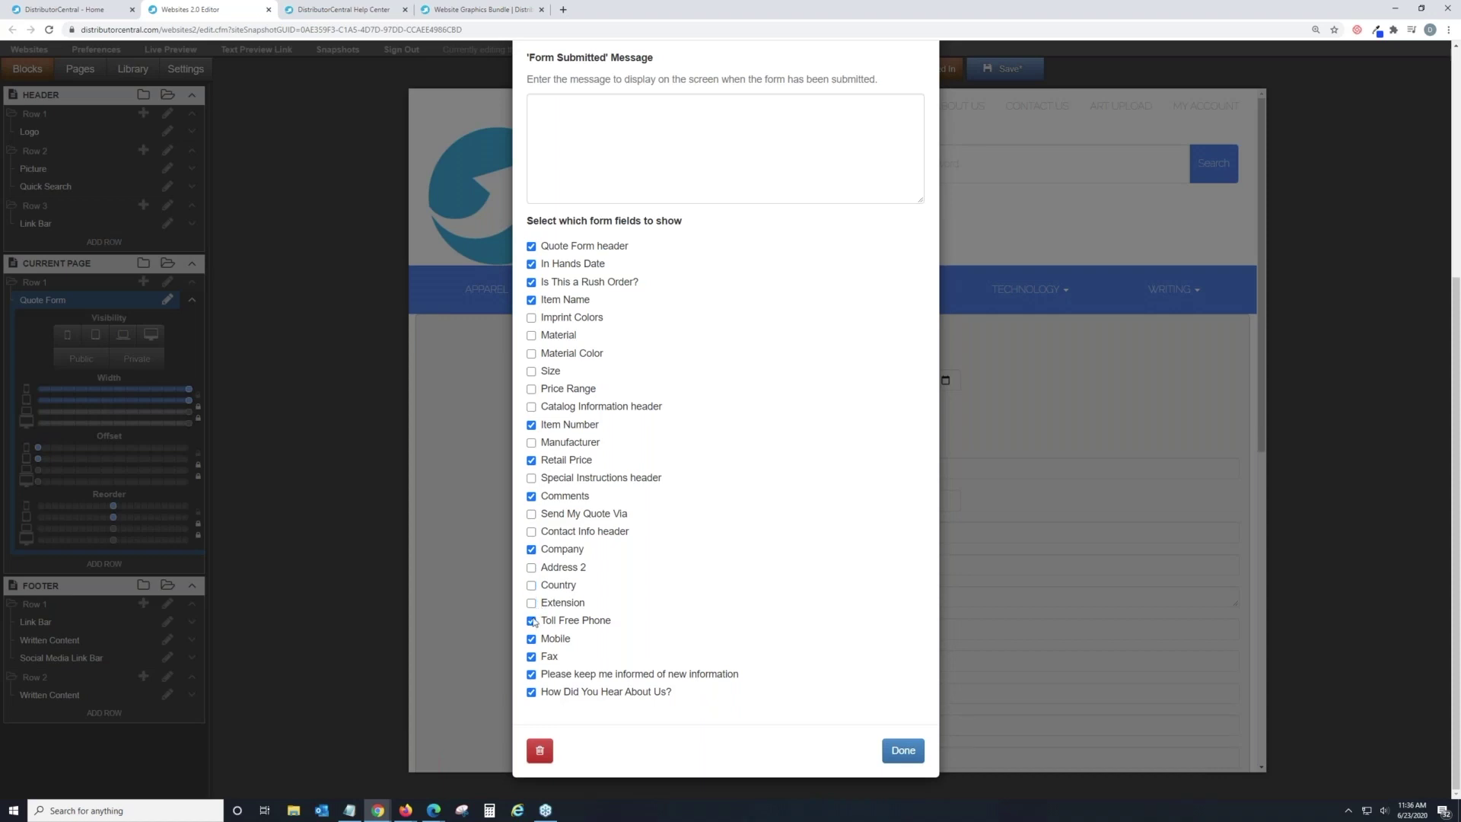
{"action": "left_click", "coordinate": [531, 621]}
{"action": "left_click", "coordinate": [531, 656]}
{"action": "left_click", "coordinate": [905, 750]}
Step: Review the quote form on the page and its field selection in the block settings, and save the page
{"action": "scroll", "coordinate": [956, 394], "scroll_direction": "down", "scroll_amount": 6}
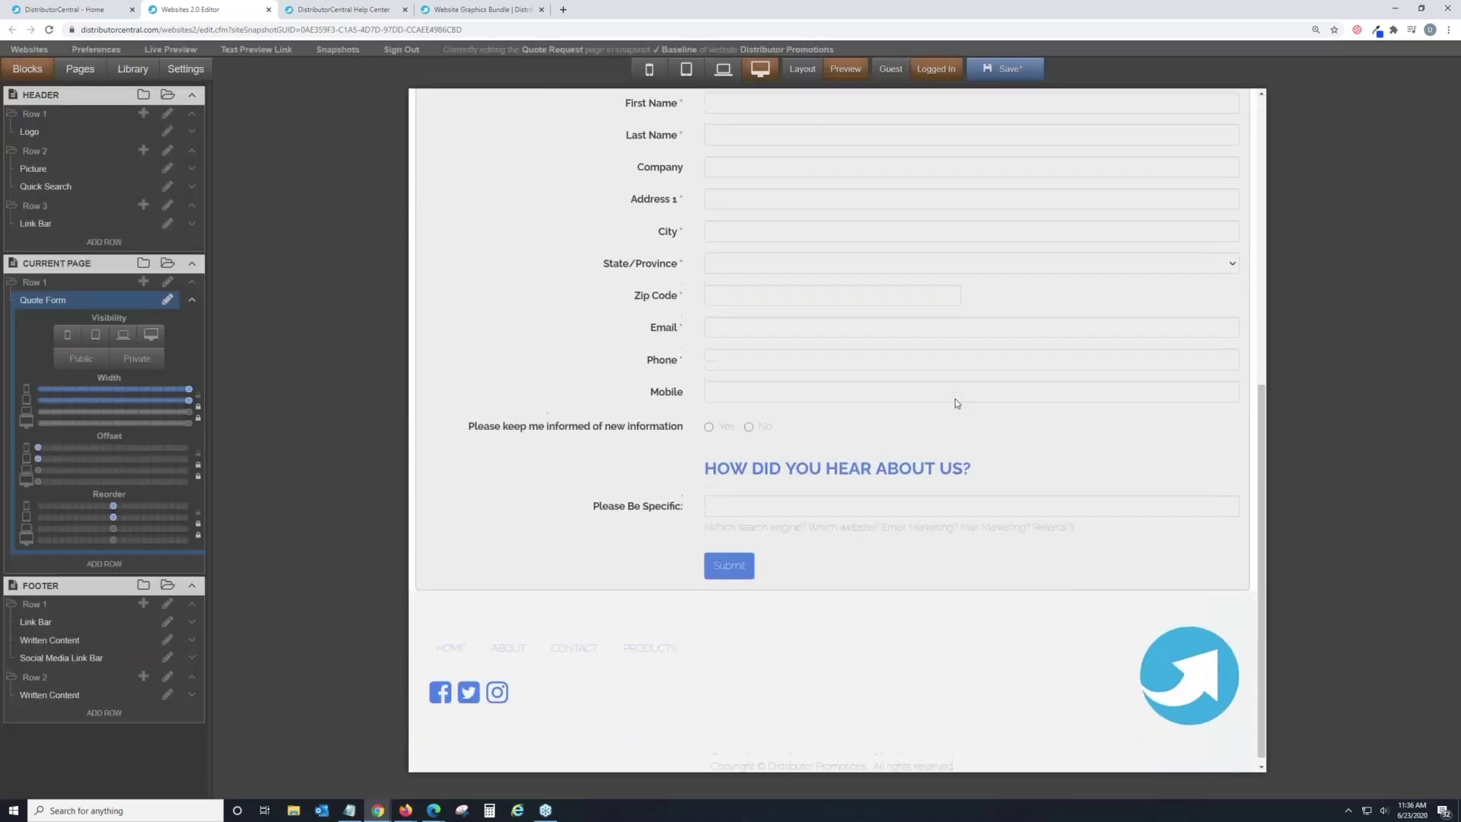
{"action": "scroll", "coordinate": [957, 402], "scroll_direction": "up", "scroll_amount": 5}
{"action": "left_click", "coordinate": [930, 375]}
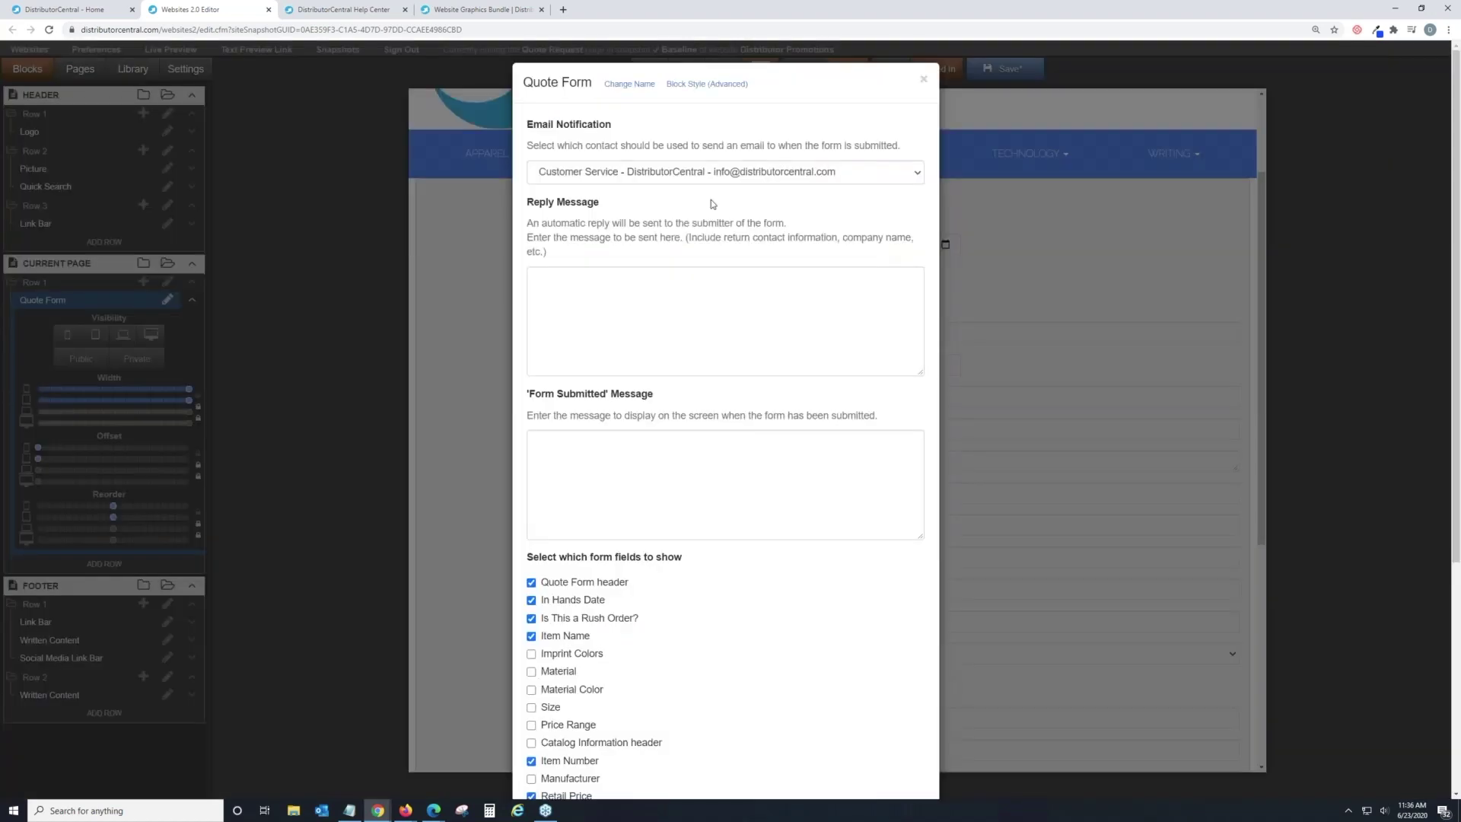
{"action": "scroll", "coordinate": [805, 673], "scroll_direction": "down", "scroll_amount": 4}
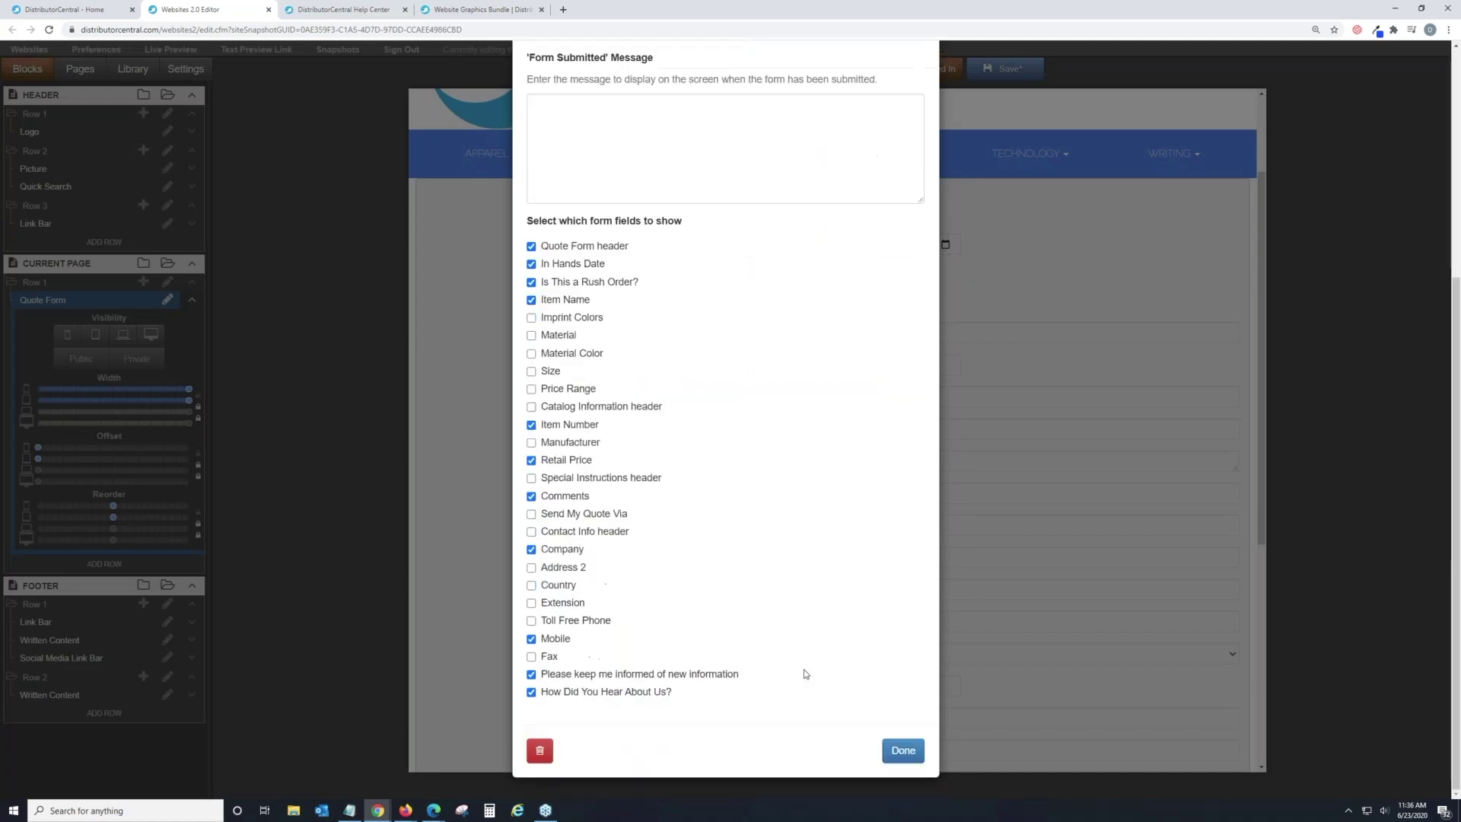
{"action": "left_click", "coordinate": [903, 750]}
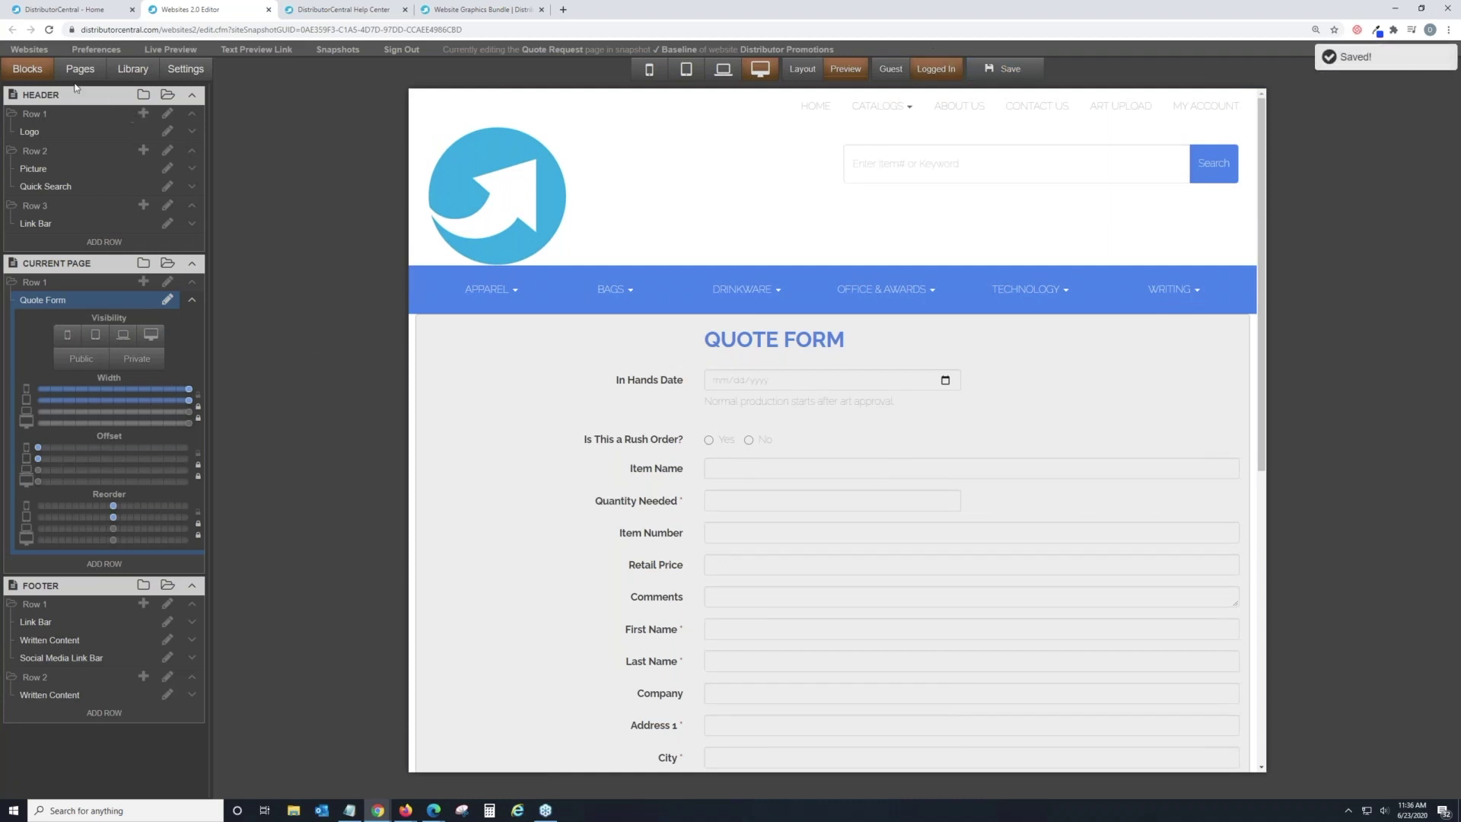
Step: Open the quote-request page's properties from the page list and rename the page to Request a Quote
{"action": "left_click", "coordinate": [79, 70]}
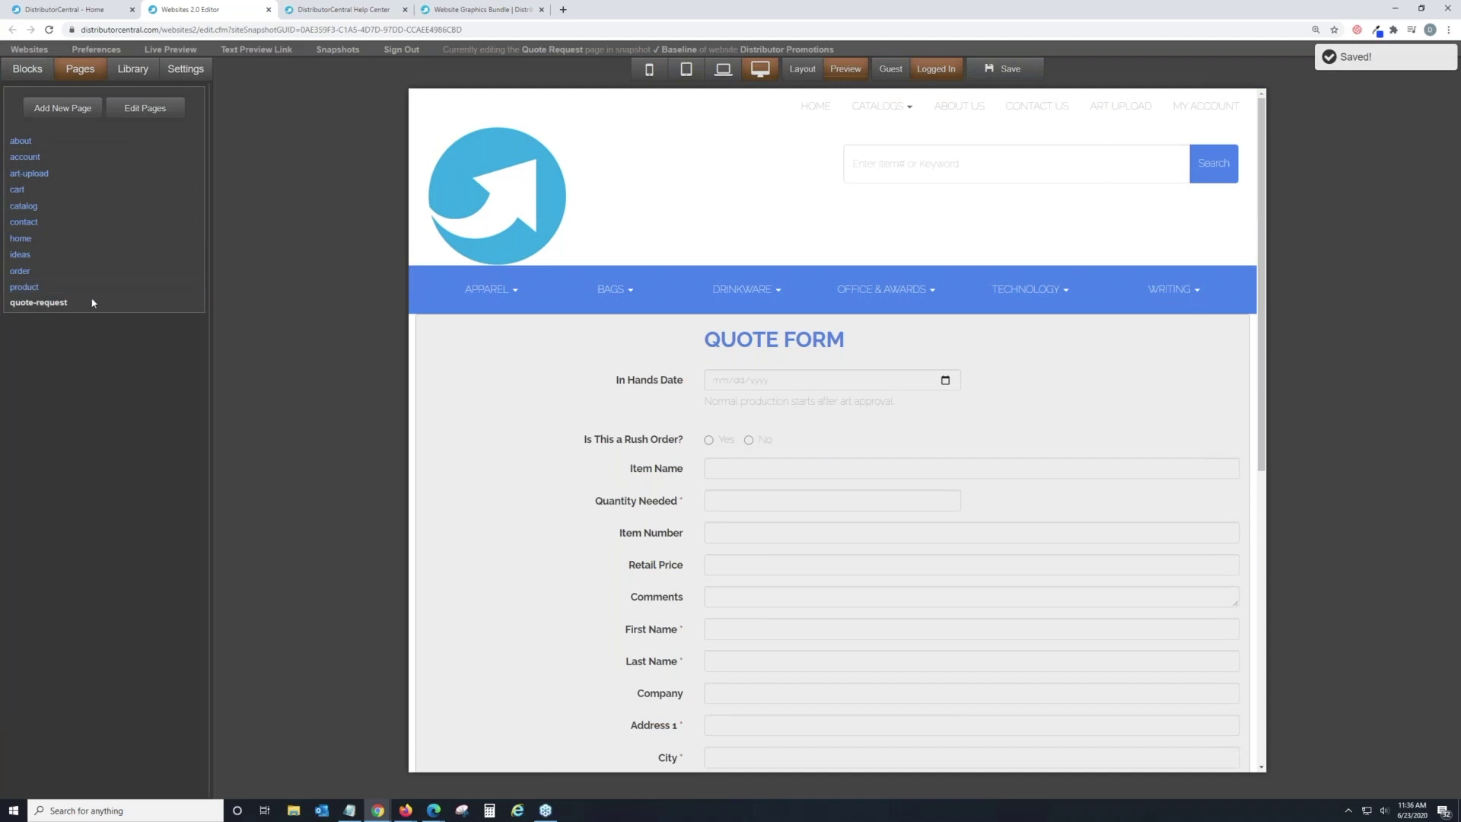
{"action": "left_click", "coordinate": [127, 111]}
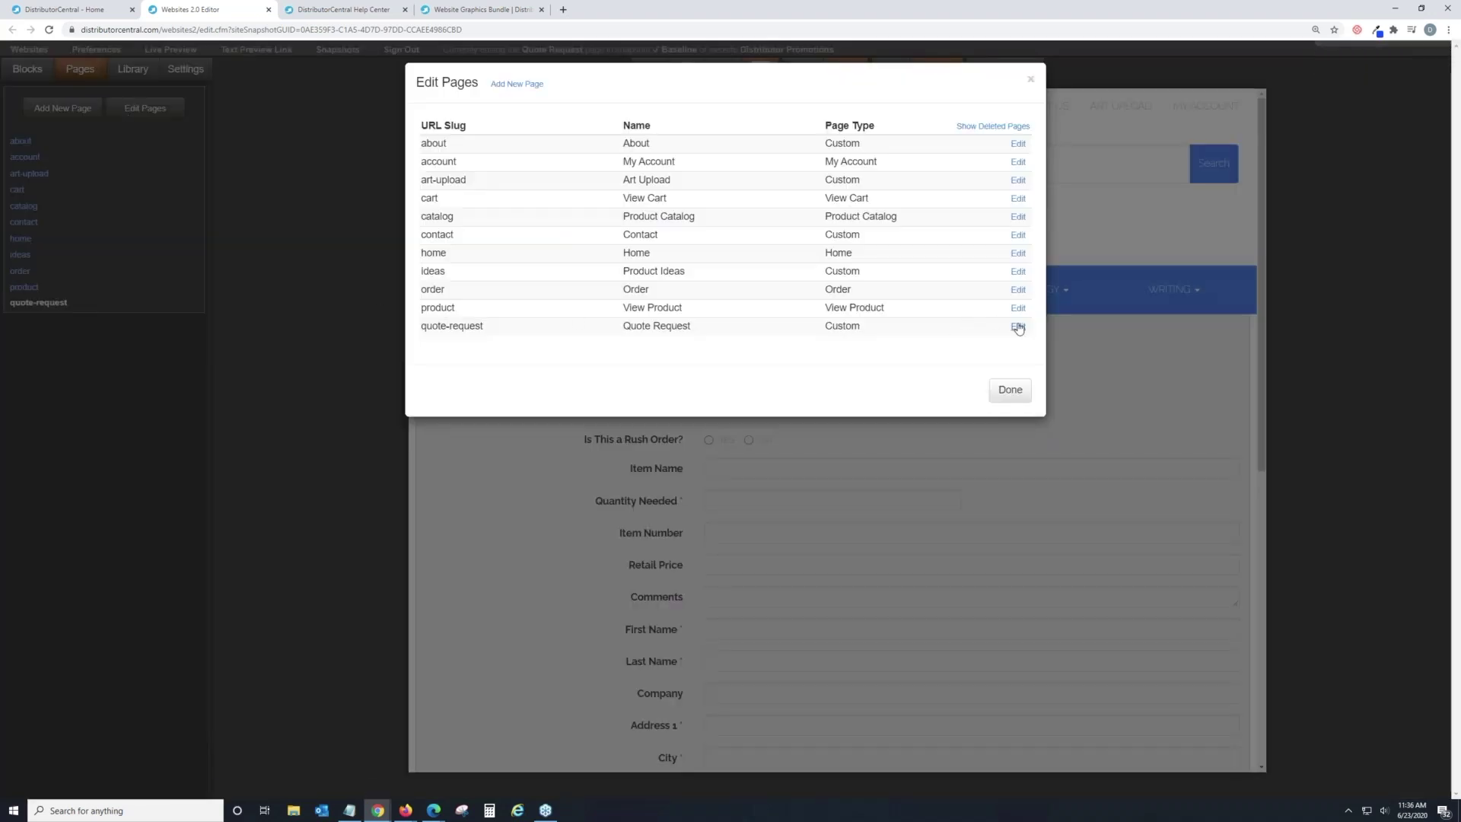
{"action": "left_click", "coordinate": [1018, 326]}
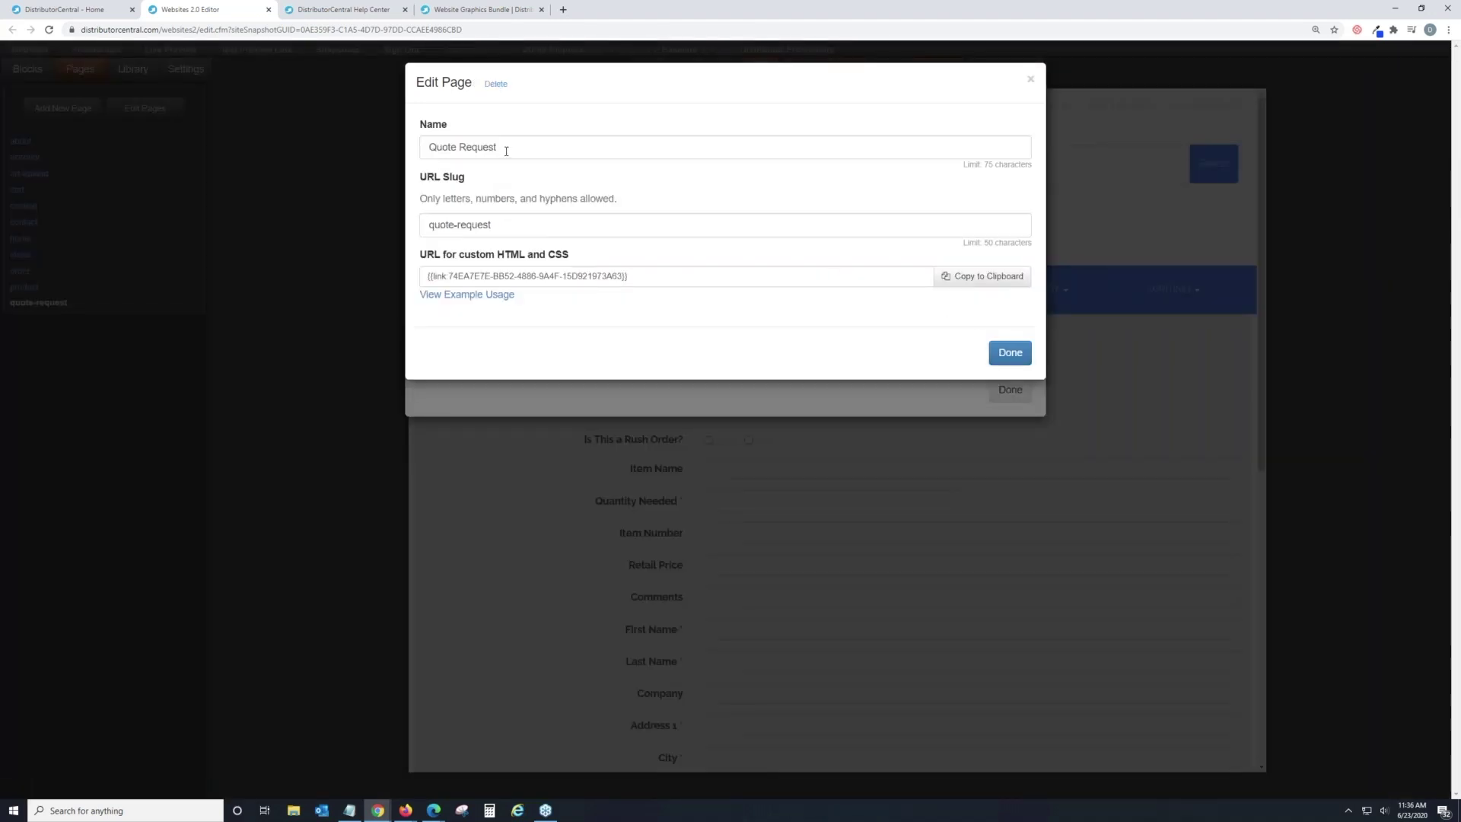
{"action": "left_click", "coordinate": [463, 146]}
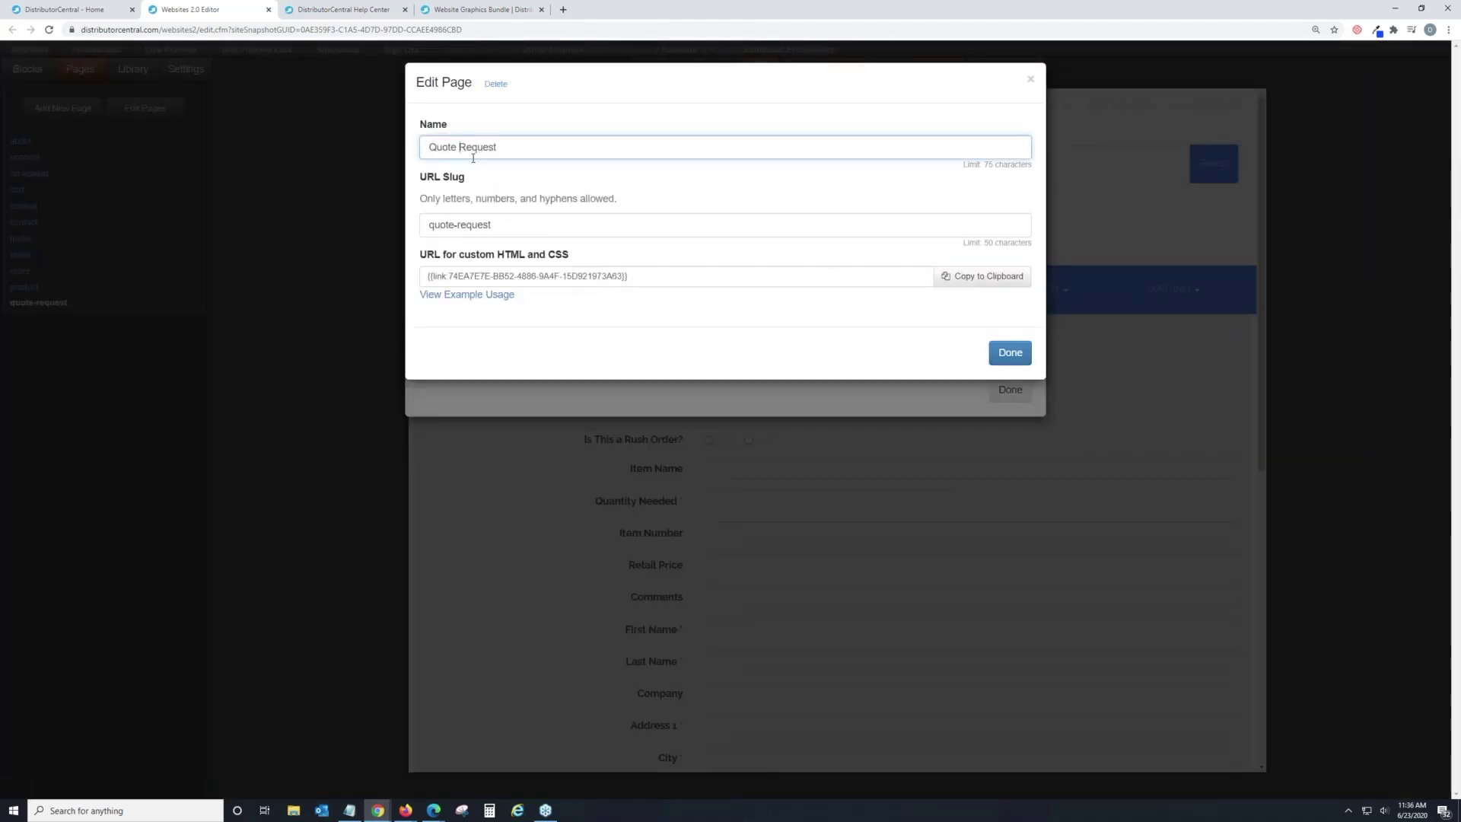
{"action": "key", "text": "BackSpace"}
{"action": "key", "text": "BackSpace"}
{"action": "key", "text": "BackSpace"}
{"action": "key", "text": "BackSpace"}
{"action": "key", "text": "BackSpace"}
{"action": "key", "text": "BackSpace"}
Step: Change the Request a Quote page's URL slug to raq and finish editing the pages
{"action": "left_click", "coordinate": [527, 223]}
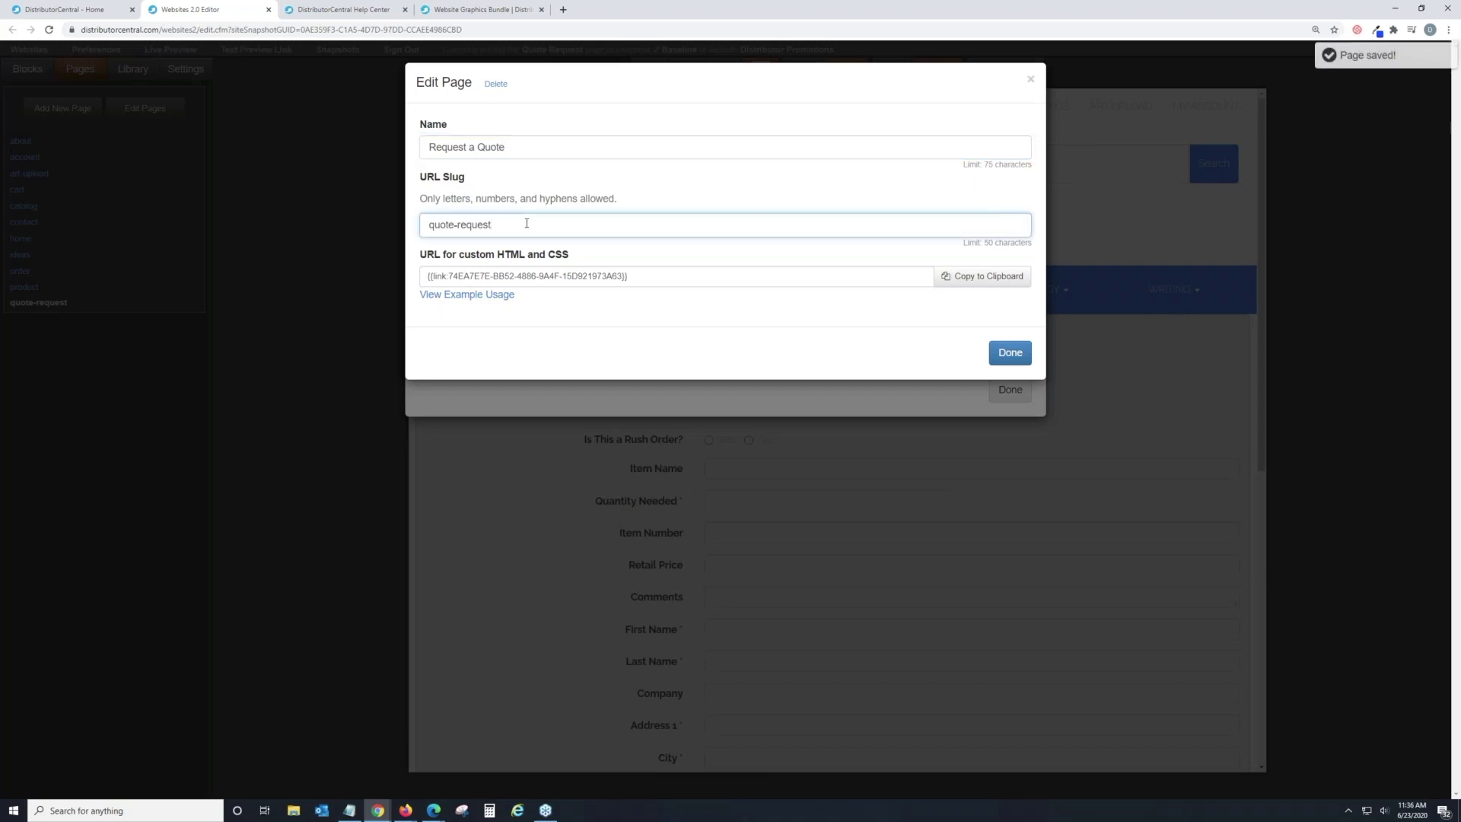
{"action": "key", "text": "BackSpace"}
{"action": "key", "text": "BackSpace"}
{"action": "key", "text": "BackSpace"}
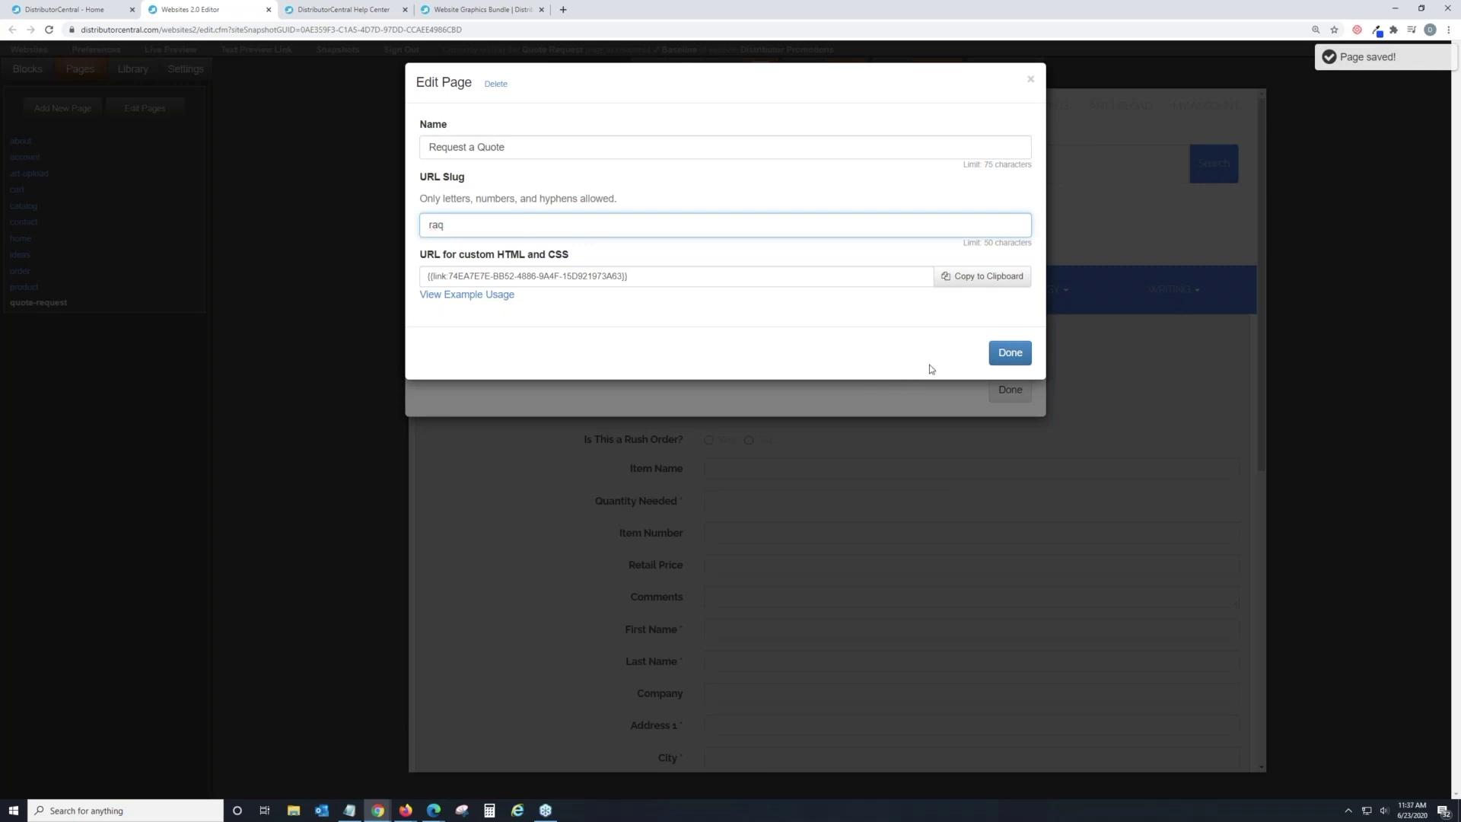
{"action": "left_click", "coordinate": [997, 358]}
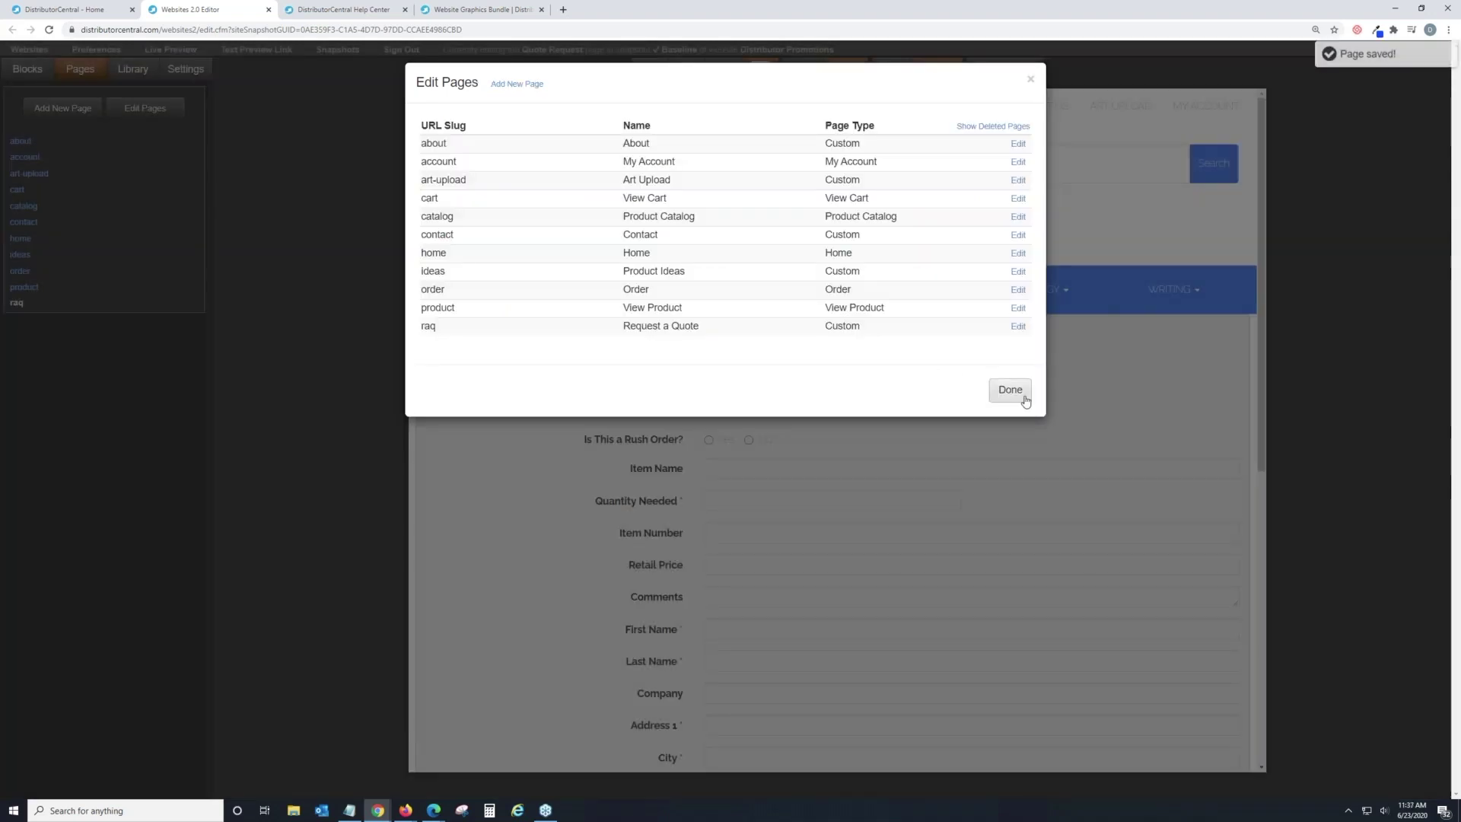
{"action": "left_click", "coordinate": [1011, 390]}
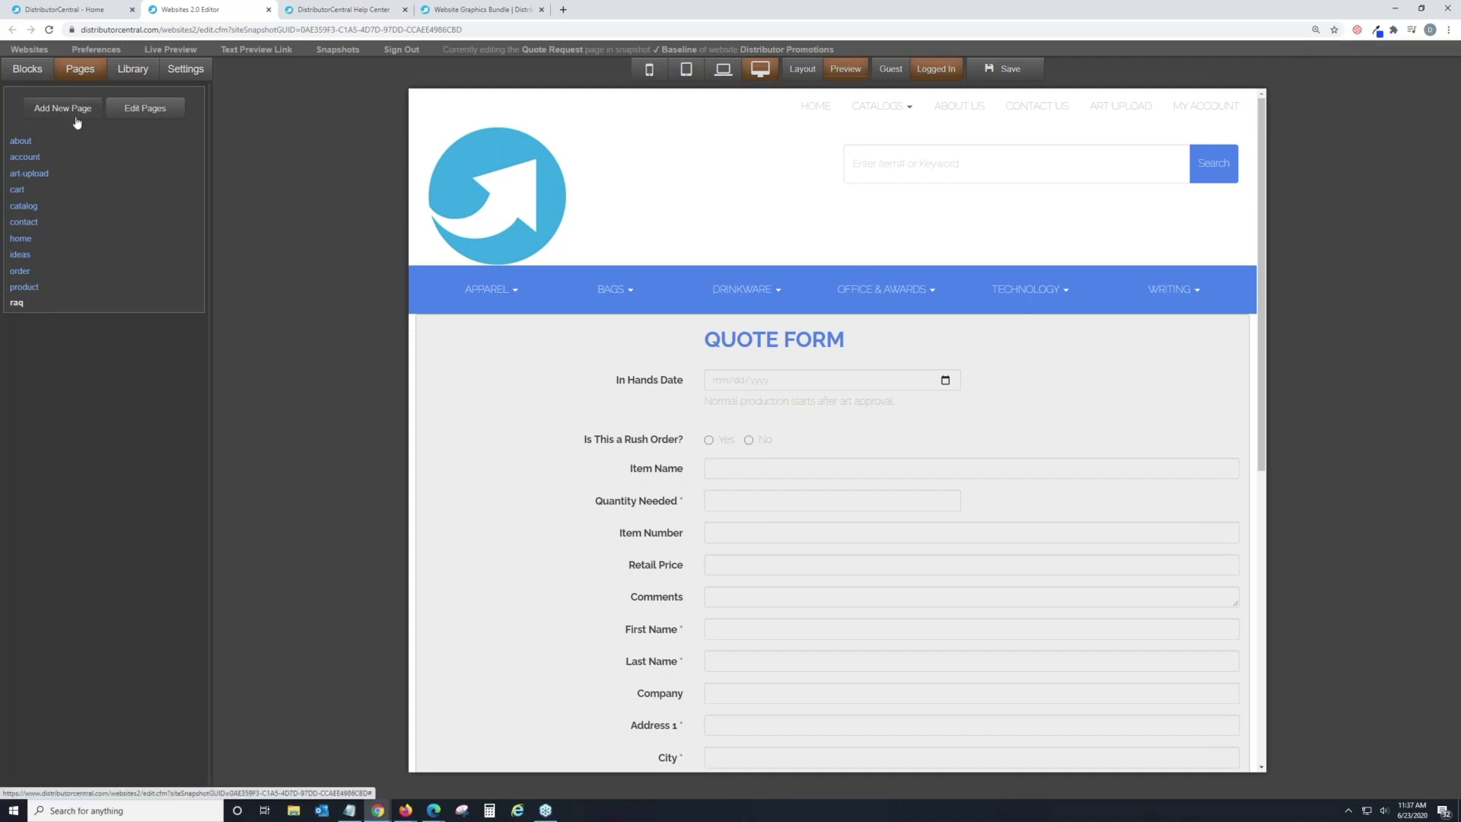
Step: Add a page named New Page with the URL slug new-page and no template
{"action": "left_click", "coordinate": [153, 116]}
{"action": "left_click", "coordinate": [177, 216]}
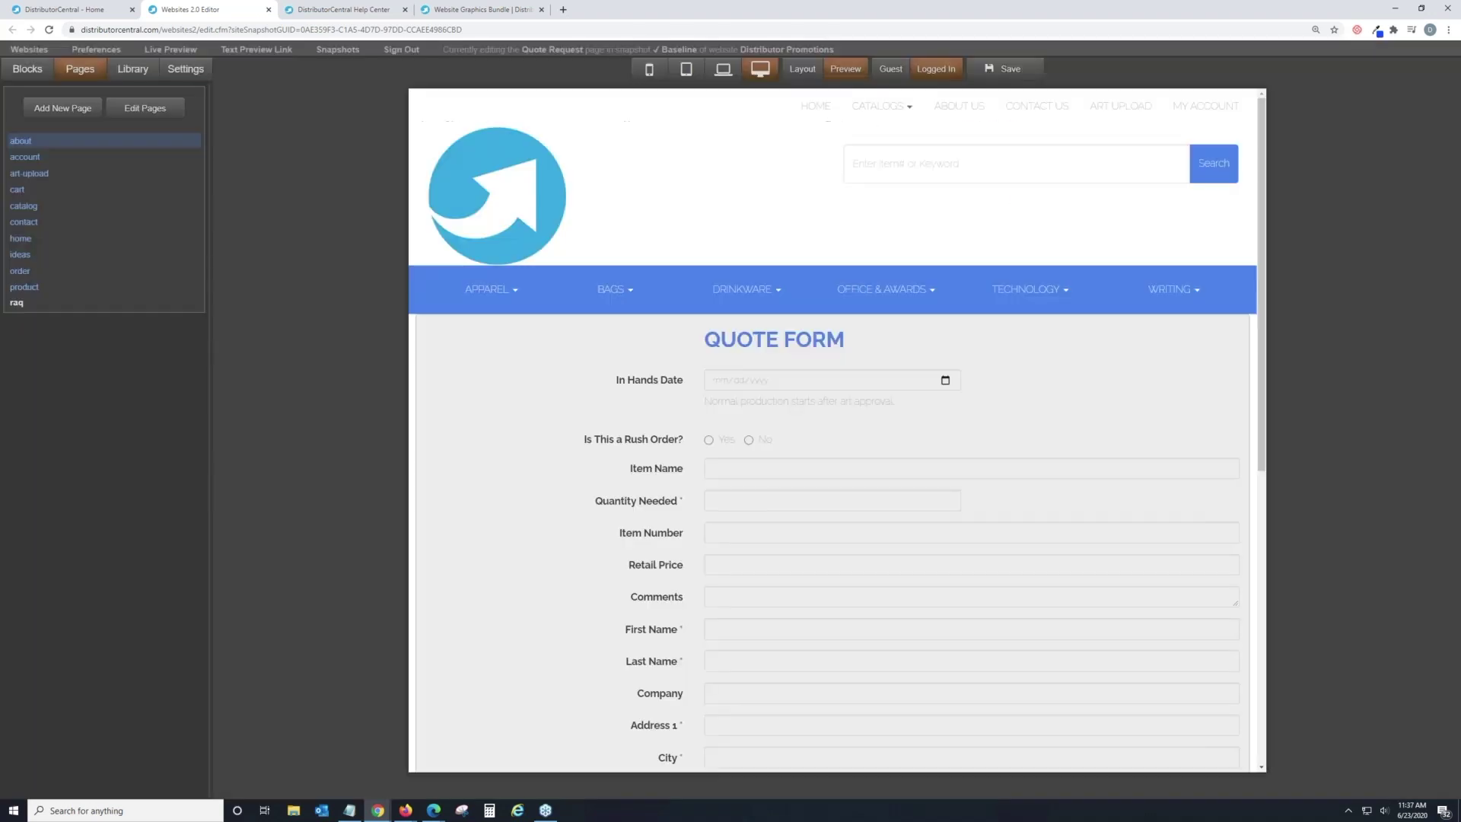
{"action": "left_click", "coordinate": [63, 107]}
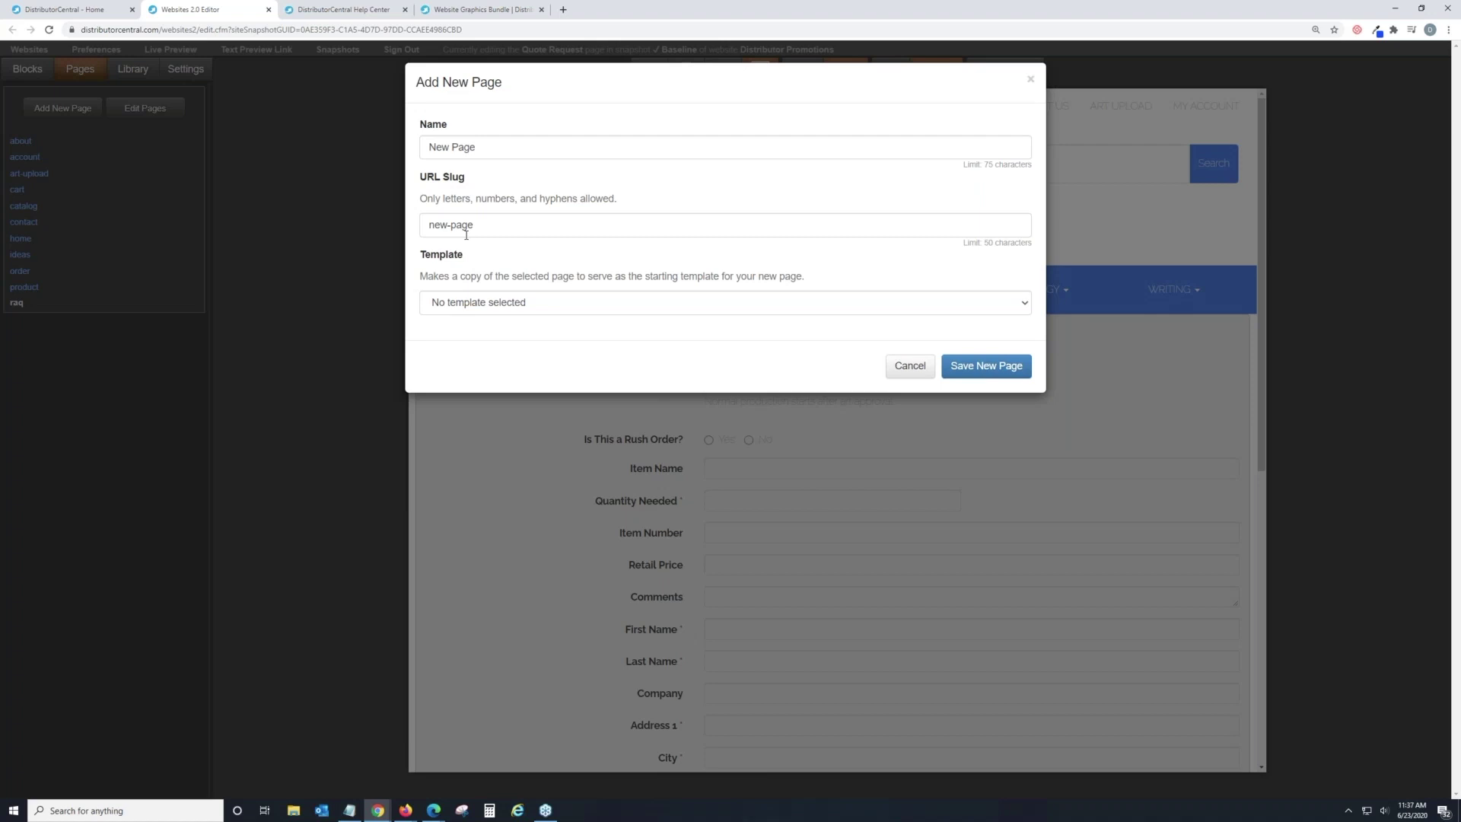
{"action": "left_click", "coordinate": [983, 368]}
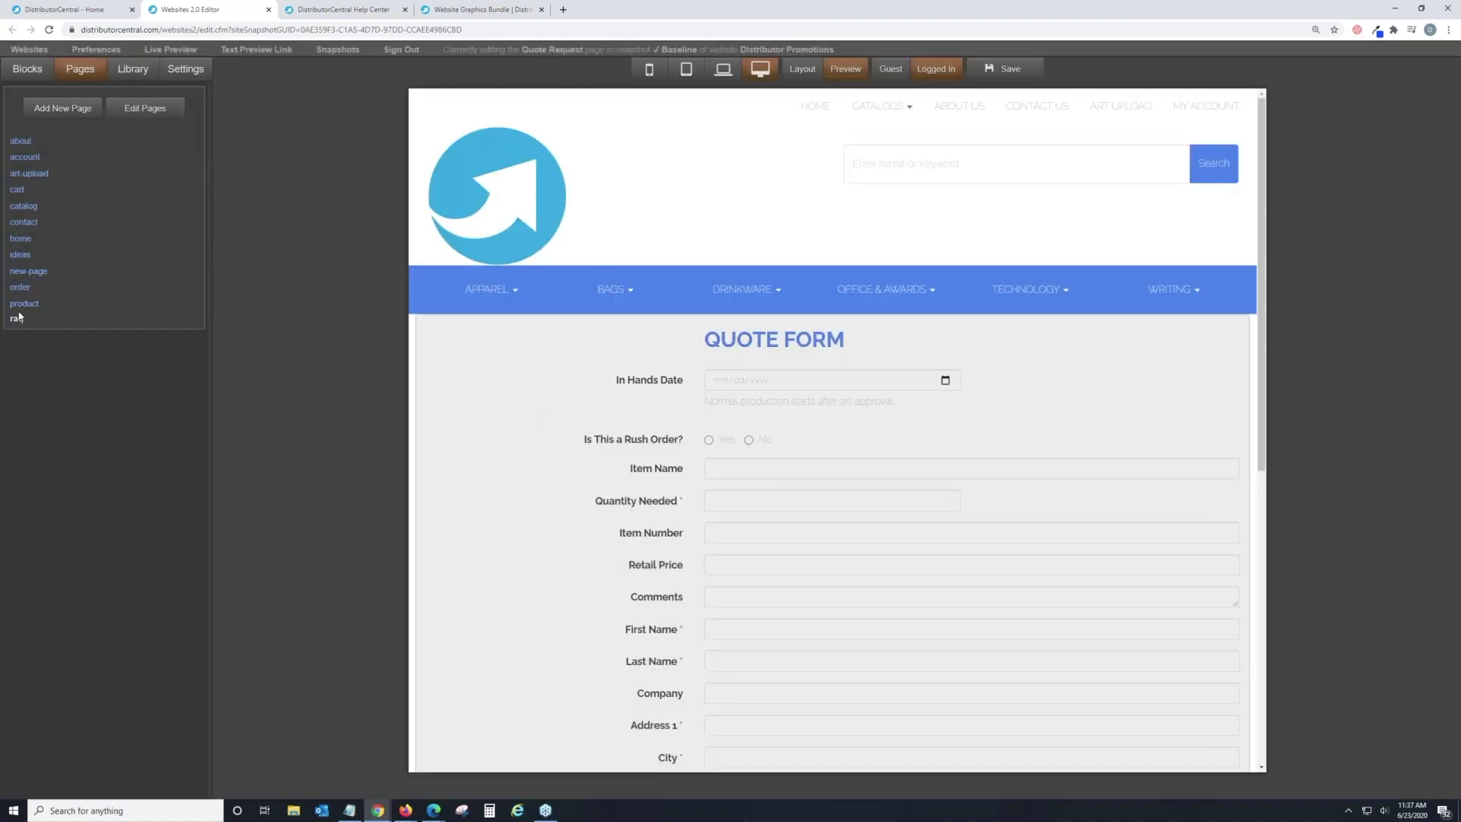
Step: Try to open the new-page page for editing and reload the editor
{"action": "left_click", "coordinate": [87, 273]}
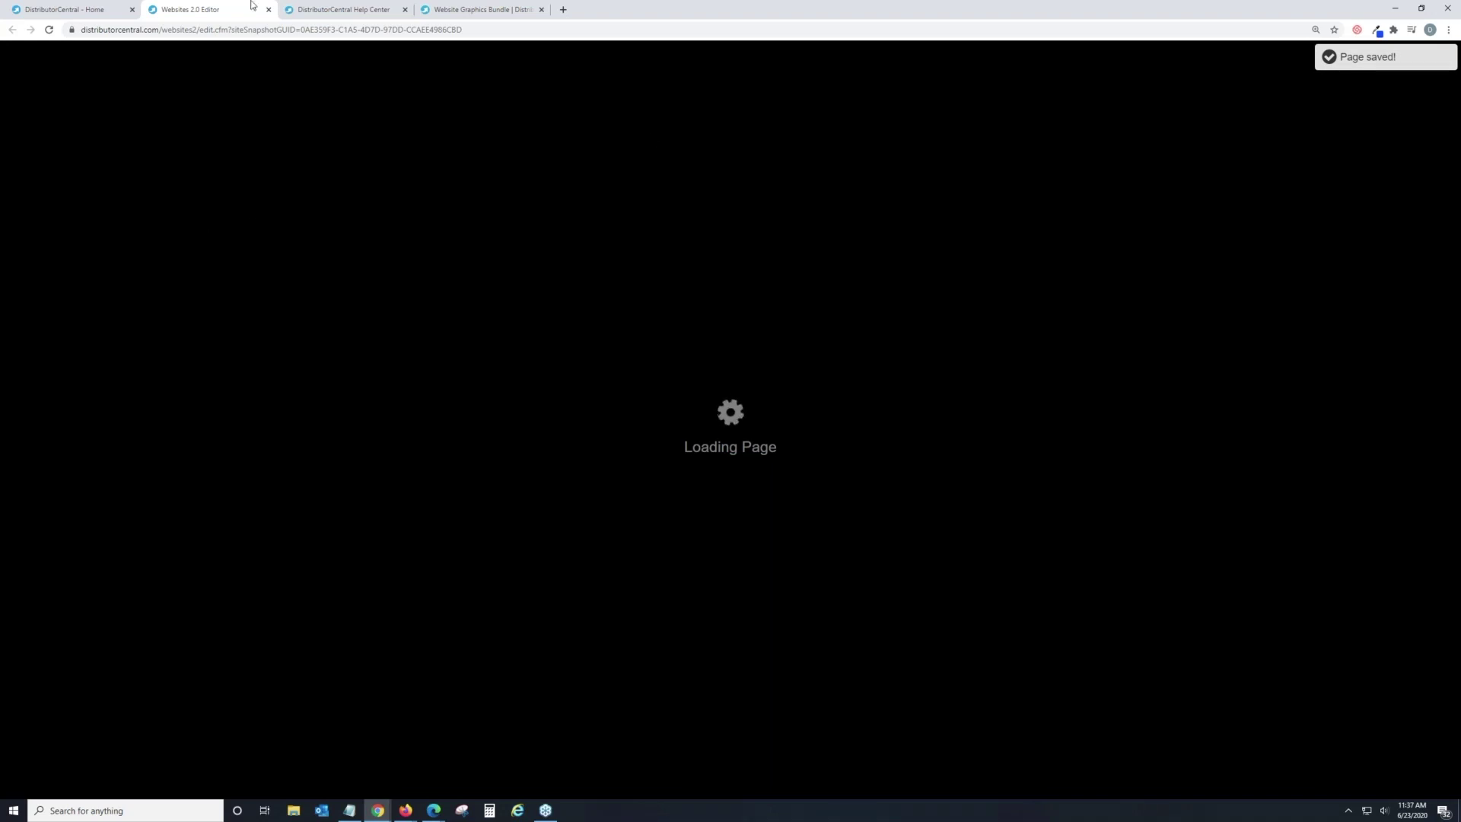
{"action": "left_click", "coordinate": [49, 30]}
{"action": "left_click", "coordinate": [778, 95]}
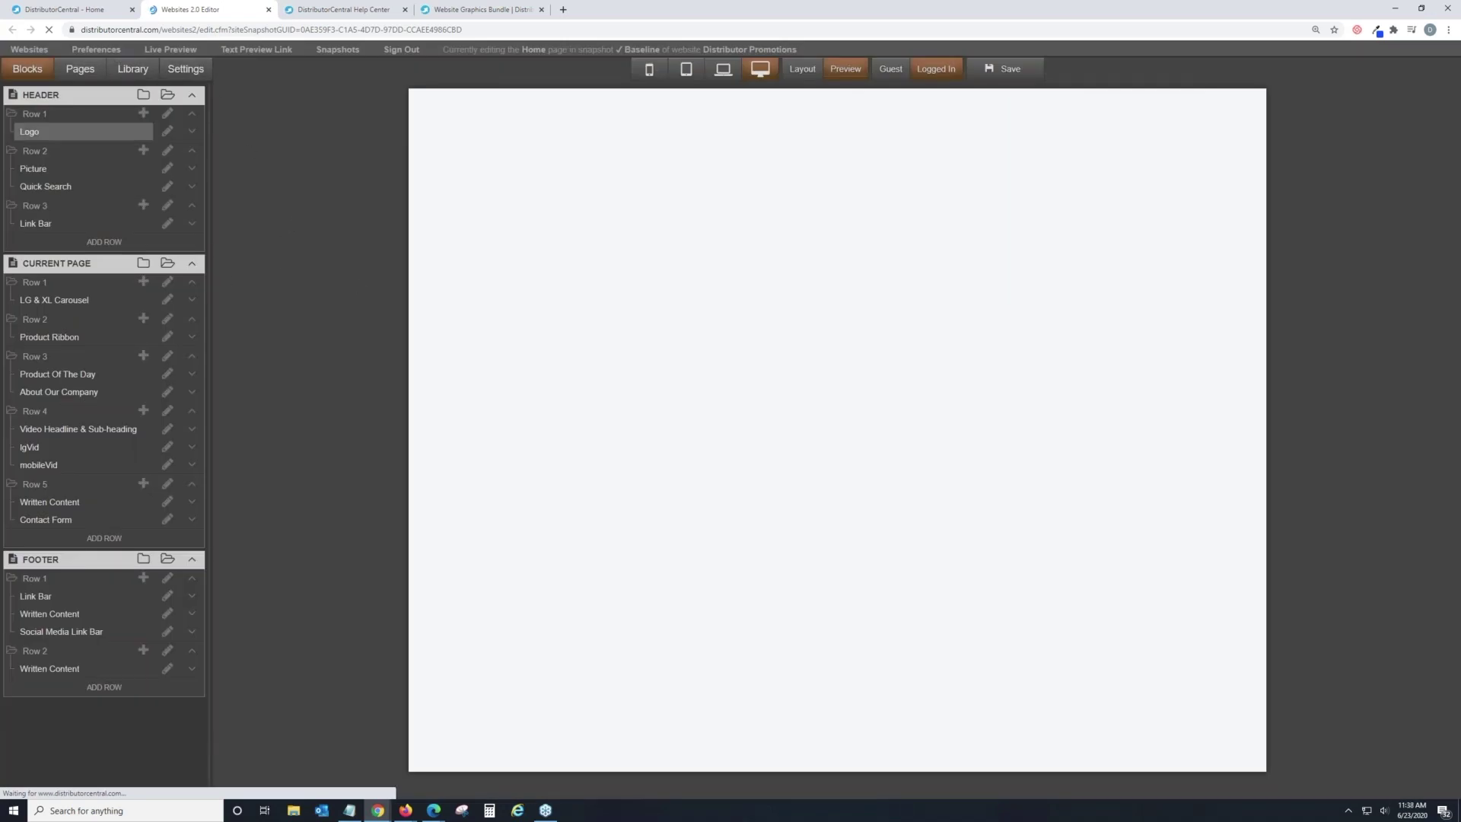
Step: Close the editor tab and reopen the Distributor Promotions website for editing from the Hosting Manager
{"action": "left_click", "coordinate": [268, 9]}
{"action": "left_click", "coordinate": [107, 7]}
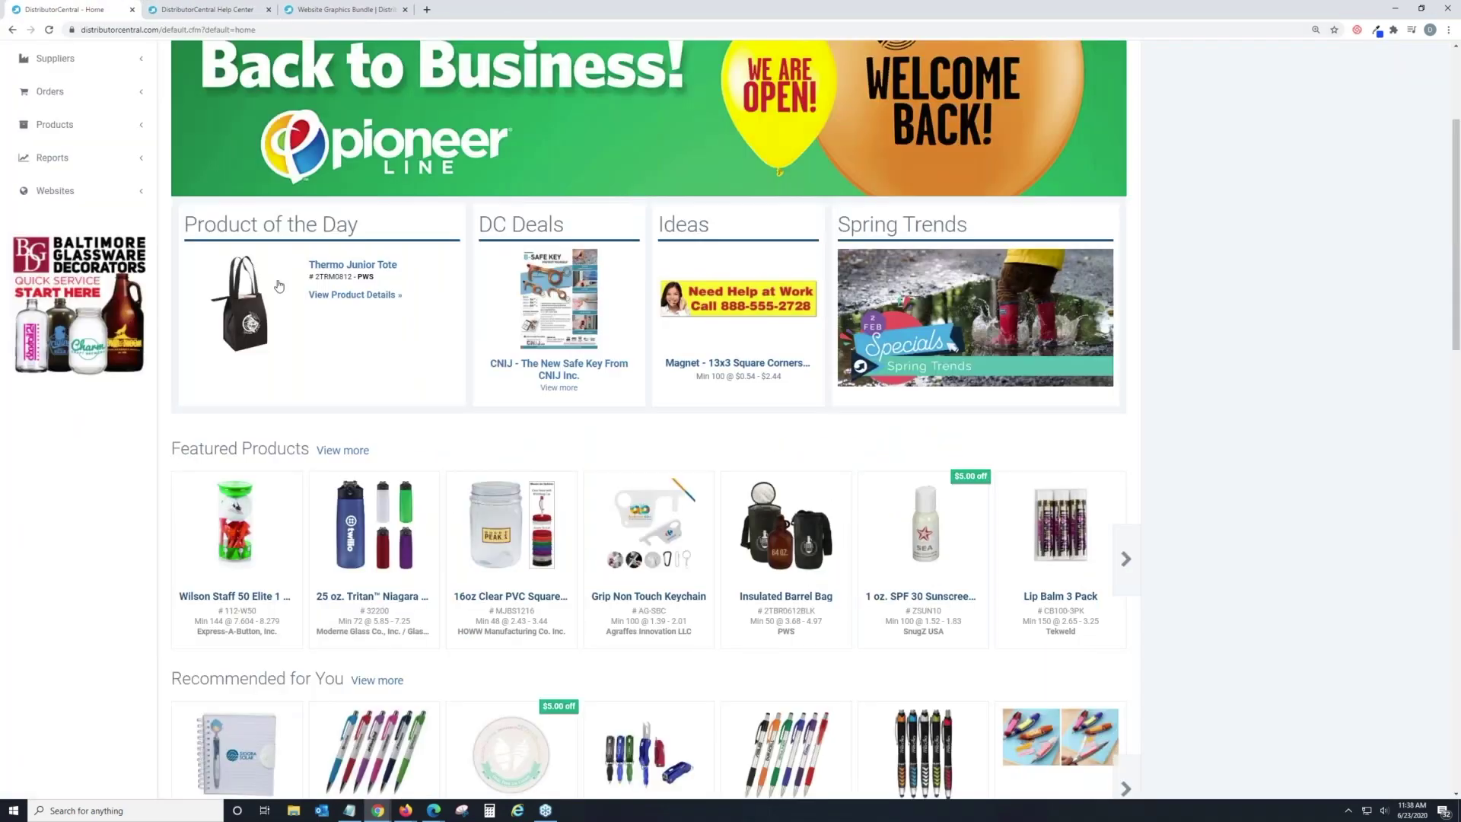
{"action": "left_click", "coordinate": [103, 191]}
{"action": "left_click", "coordinate": [103, 220]}
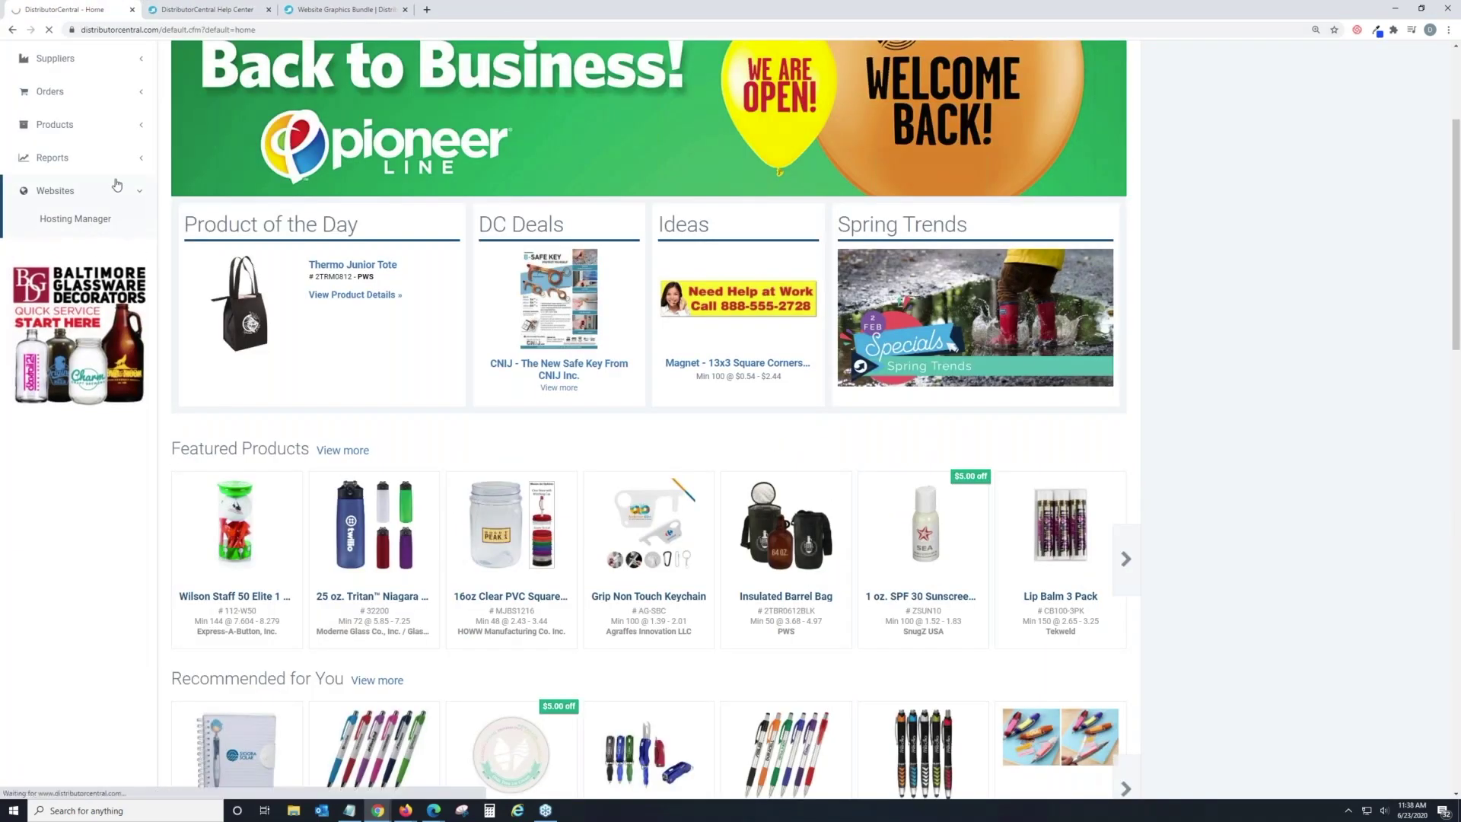
{"action": "scroll", "coordinate": [406, 505], "scroll_direction": "up", "scroll_amount": 3}
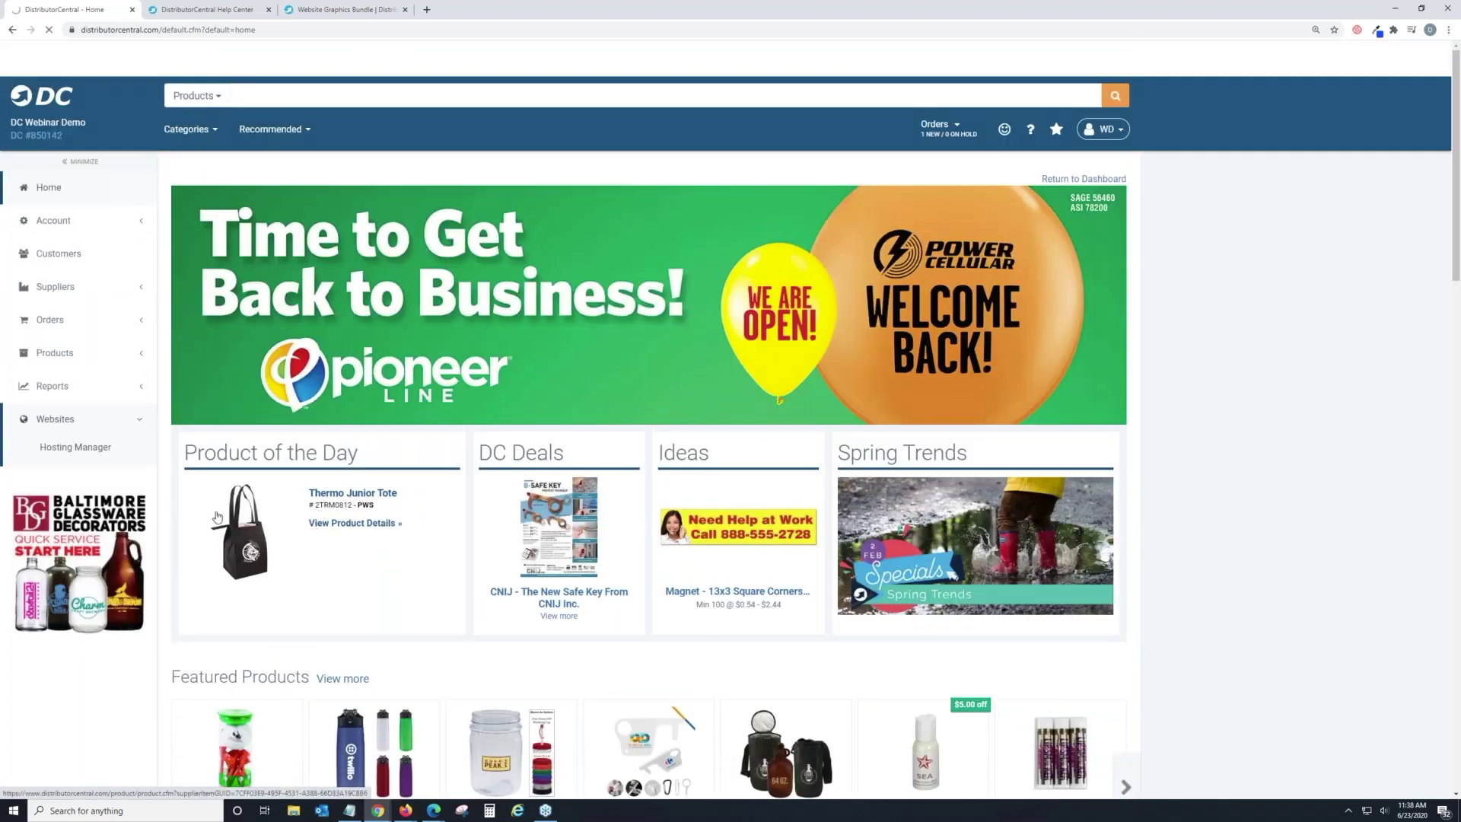
{"action": "left_click", "coordinate": [103, 453]}
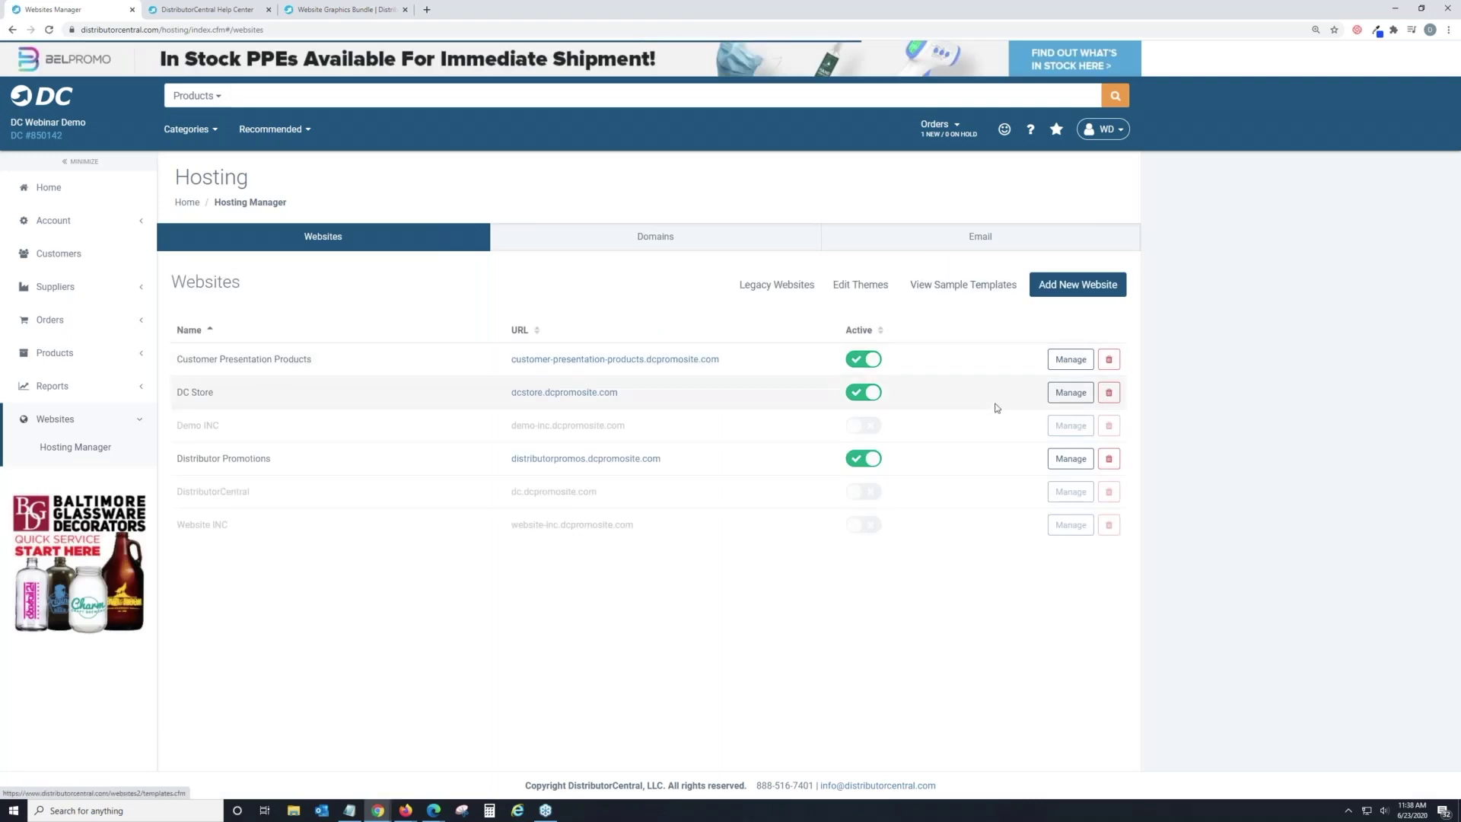
{"action": "left_click", "coordinate": [1071, 458]}
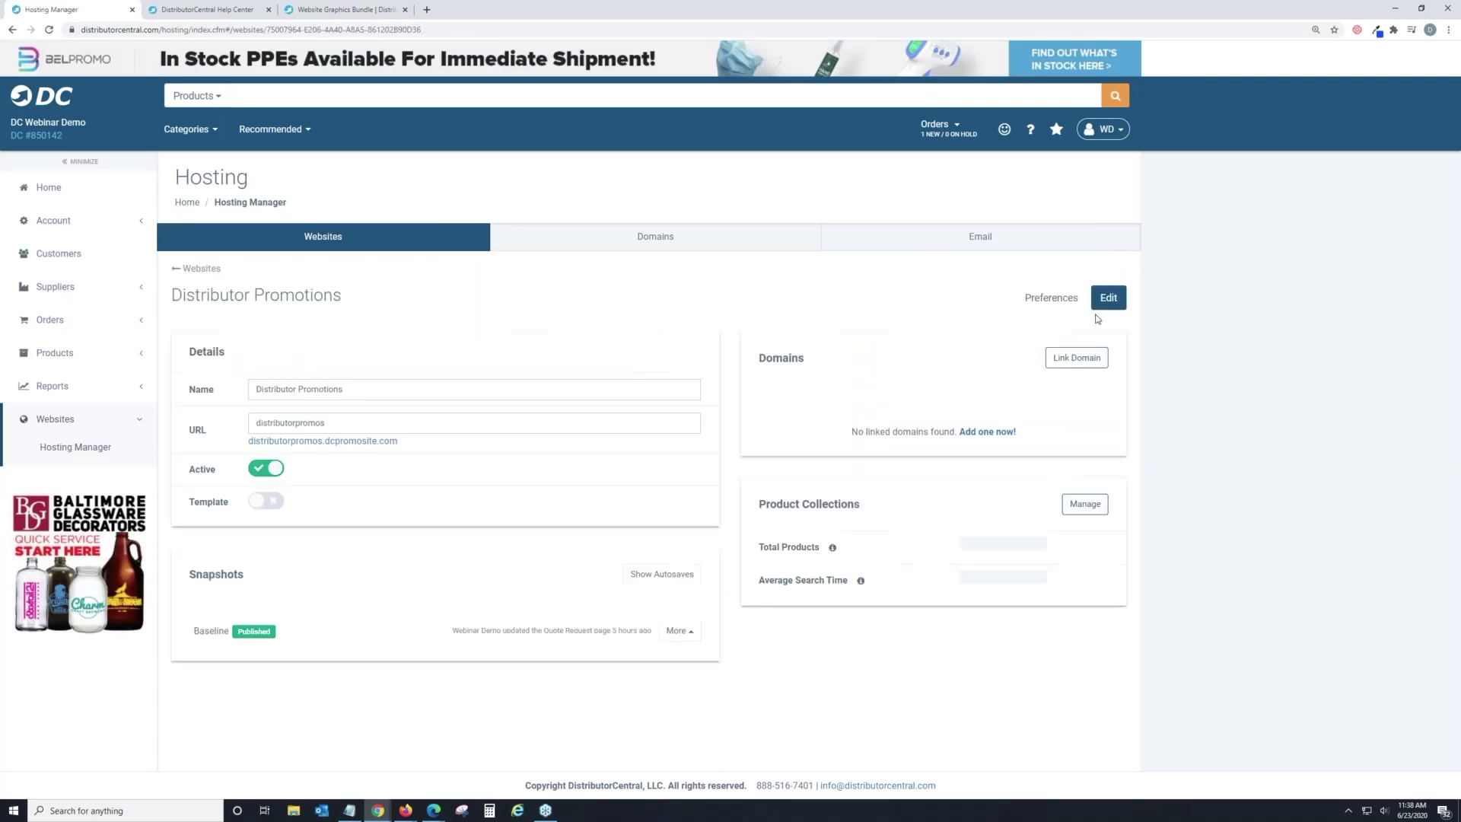
{"action": "left_click", "coordinate": [1103, 297]}
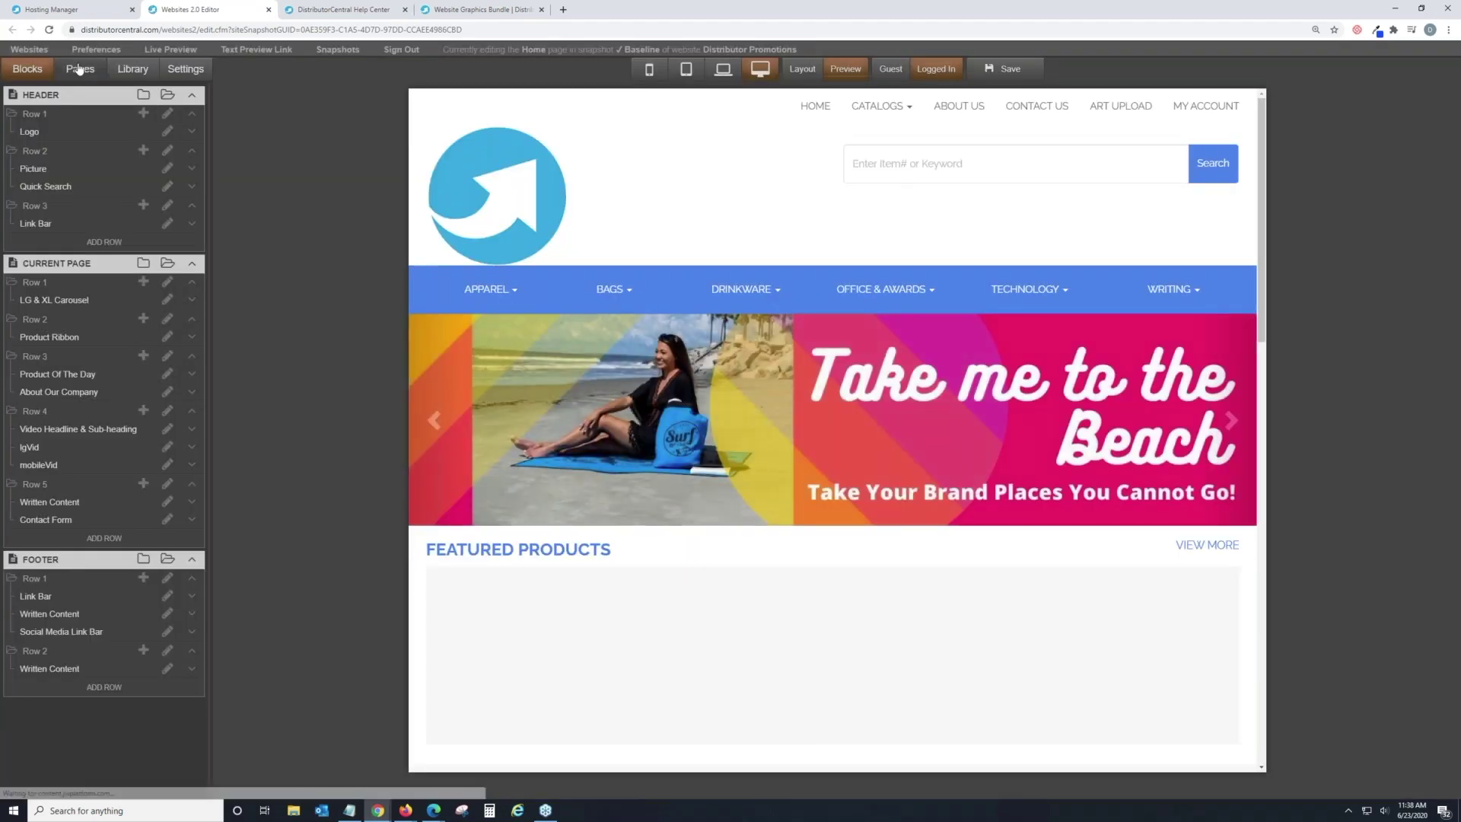
Step: Open the art-upload page, review its File Upload block's settings, and return to the home page
{"action": "left_click", "coordinate": [80, 69]}
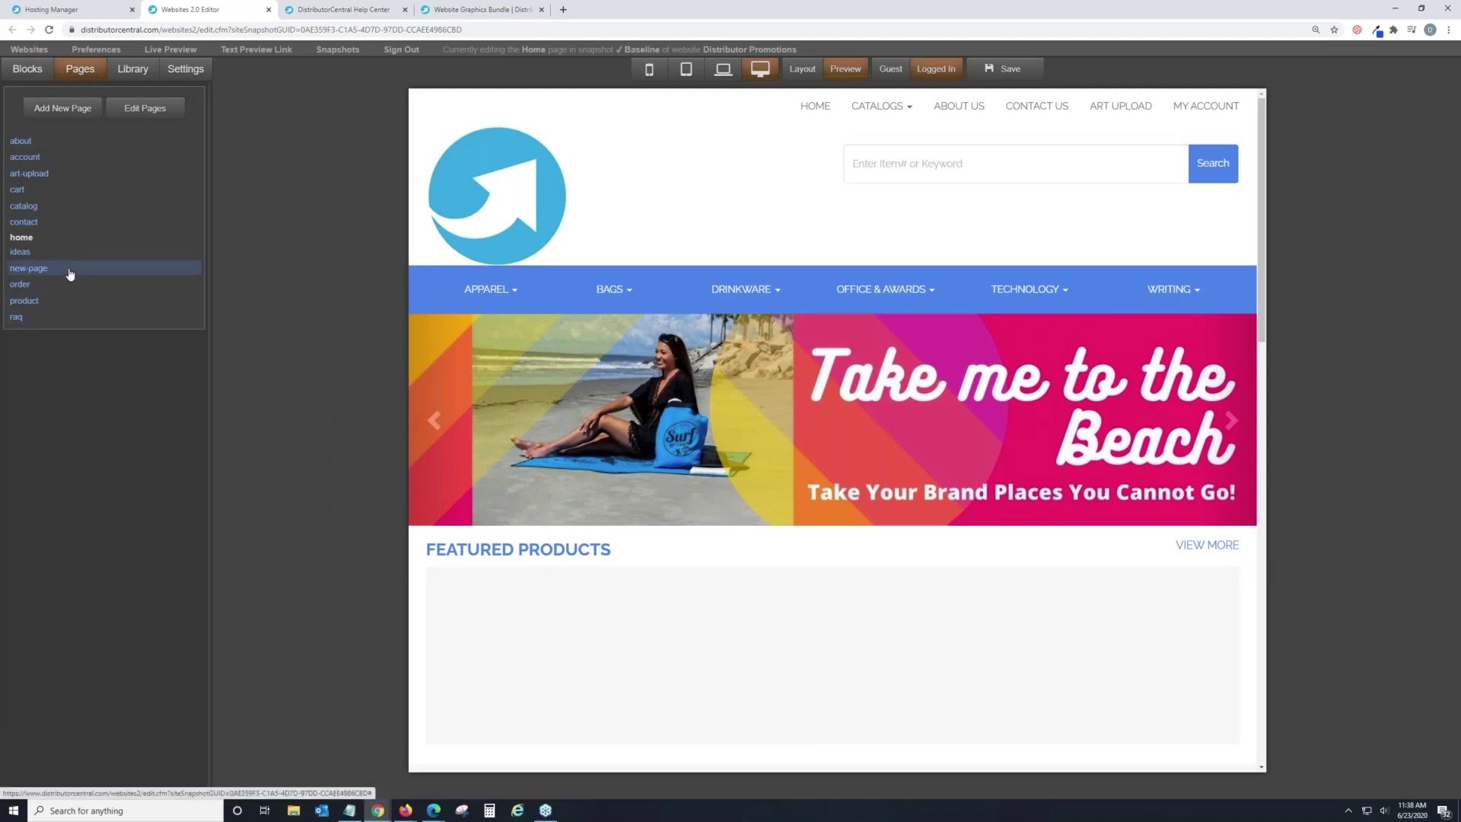
{"action": "left_click", "coordinate": [59, 173]}
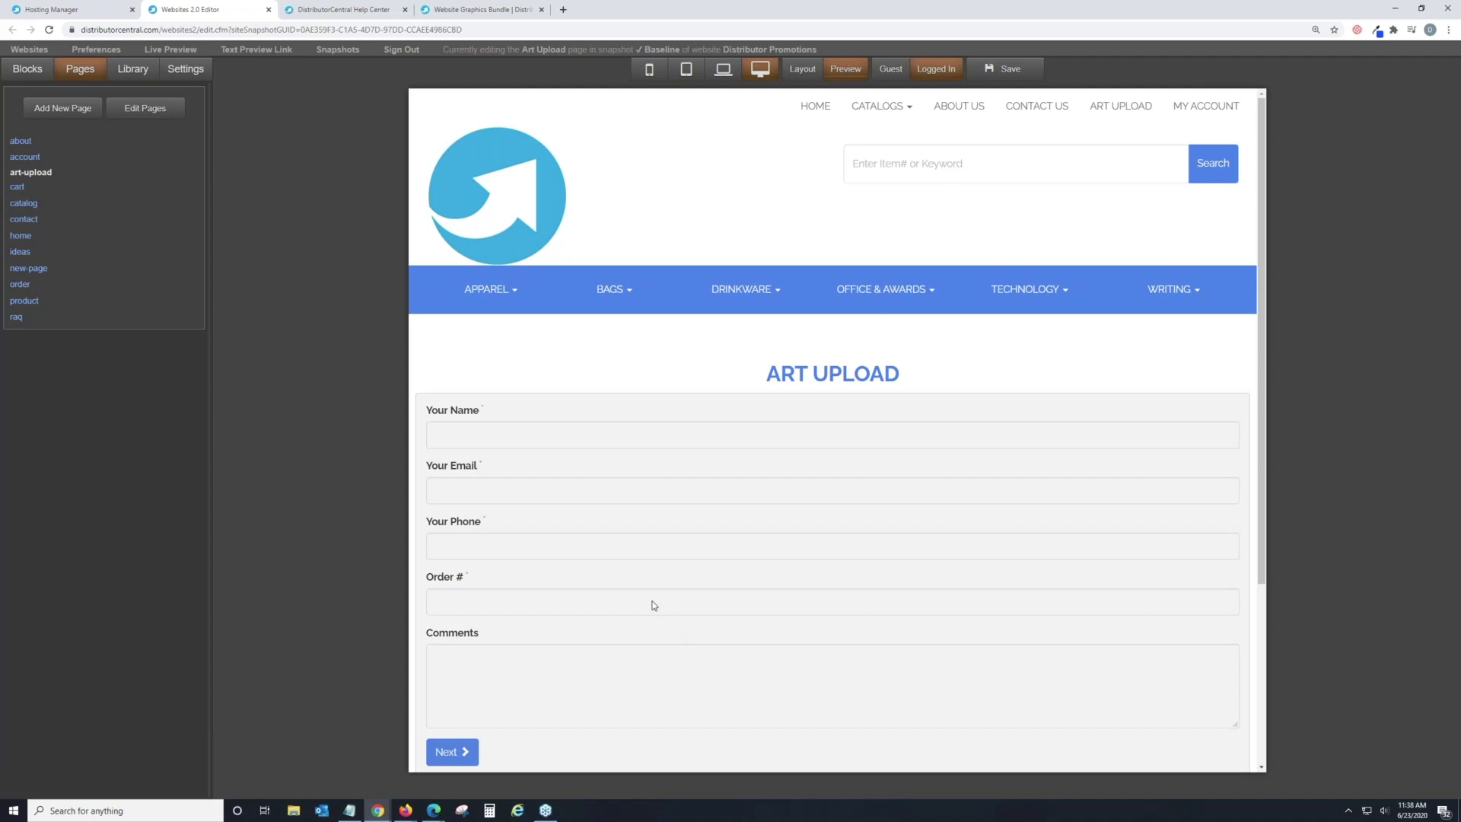
{"action": "left_click", "coordinate": [647, 593]}
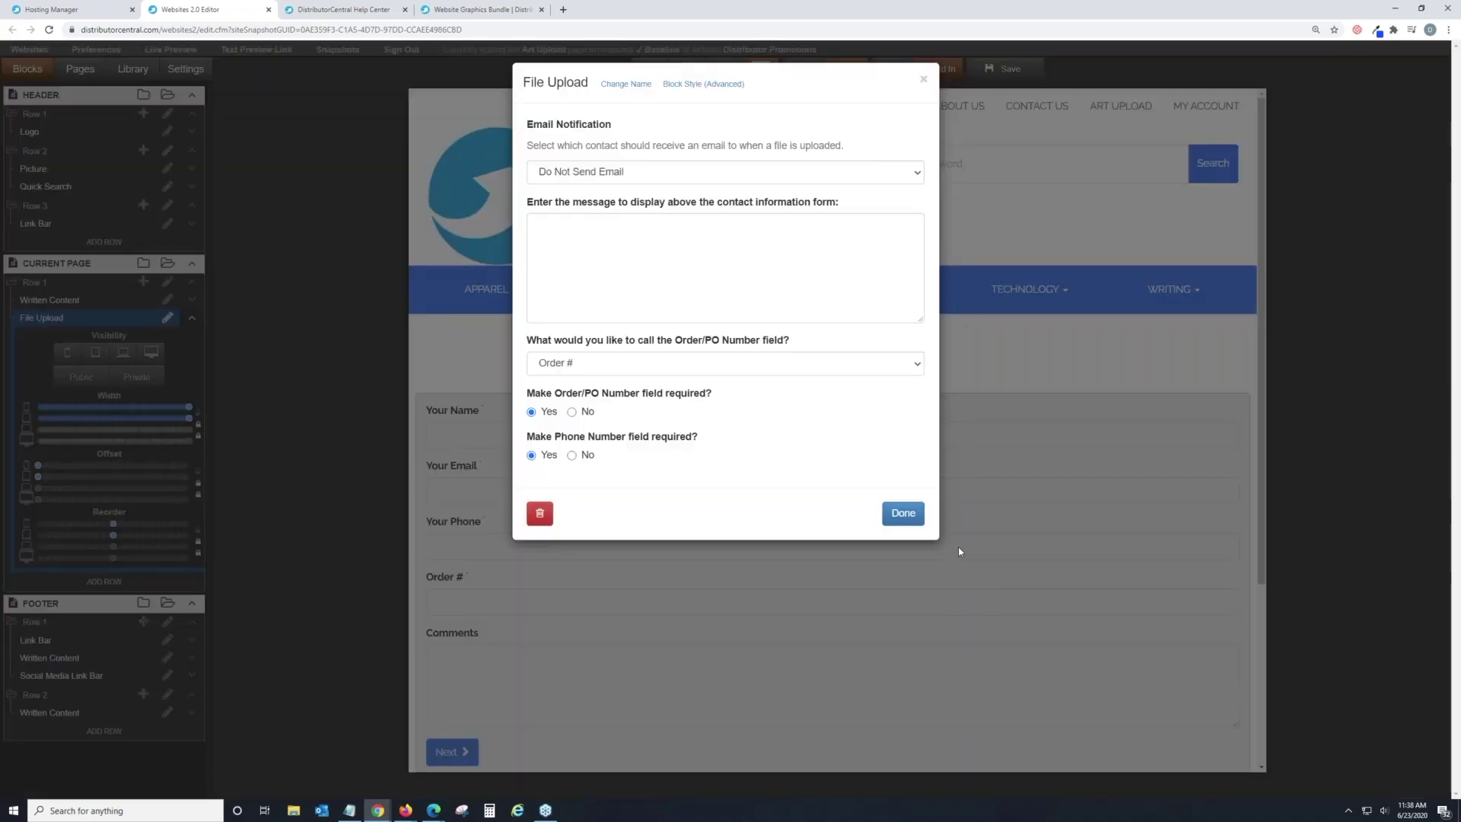
{"action": "left_click", "coordinate": [904, 513]}
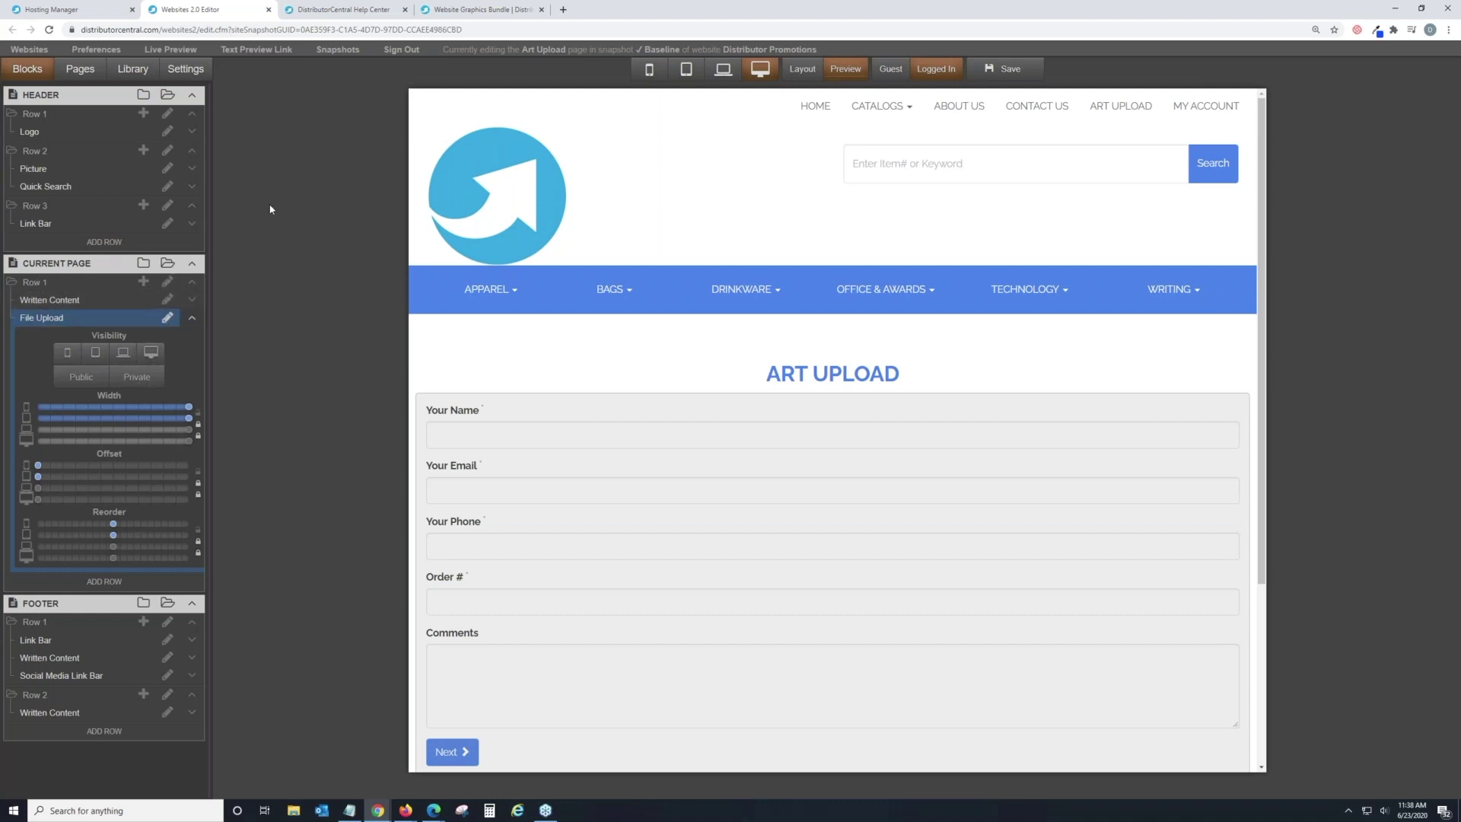
{"action": "left_click", "coordinate": [80, 70]}
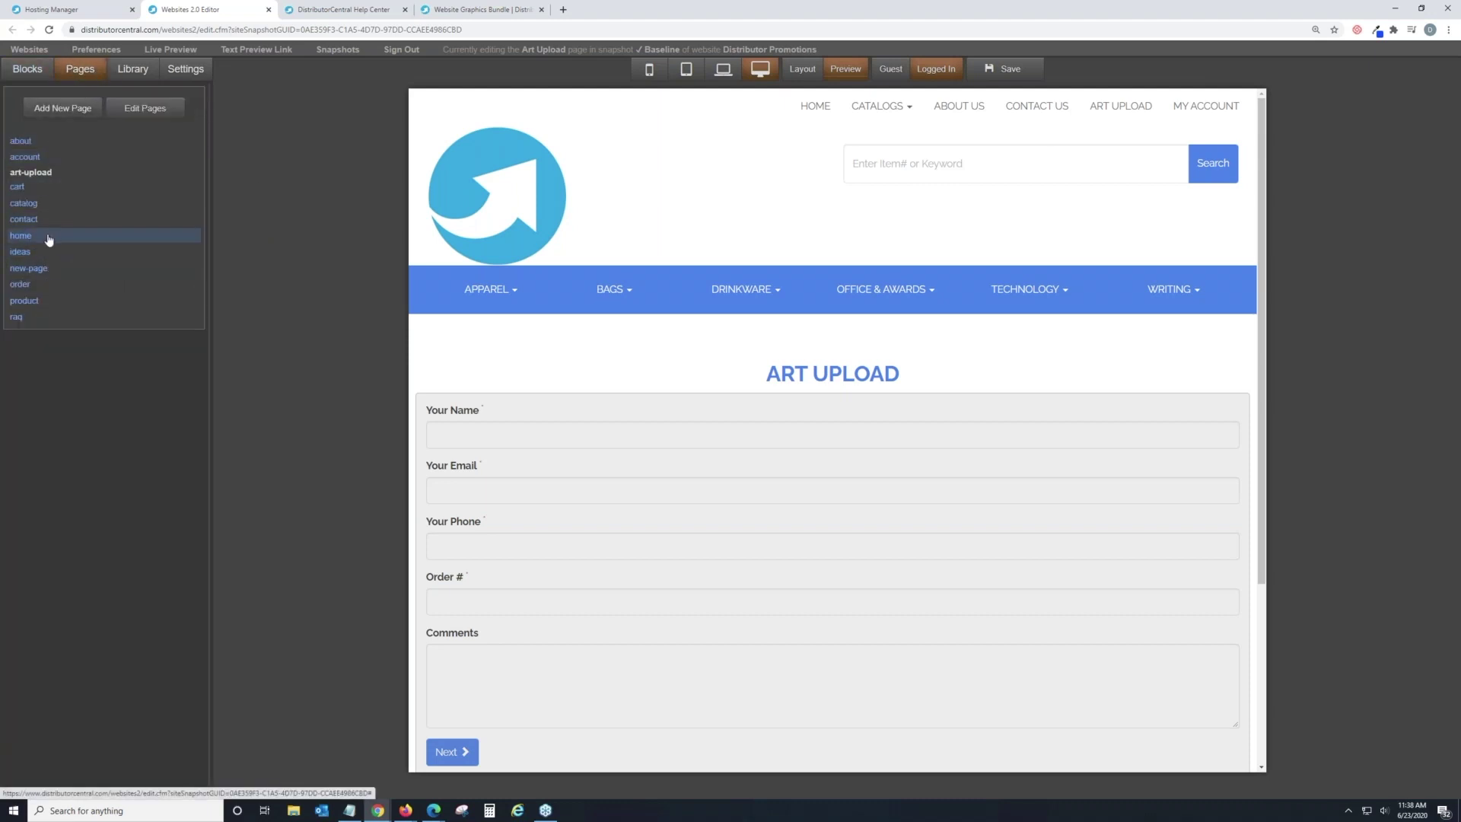
{"action": "left_click", "coordinate": [20, 235]}
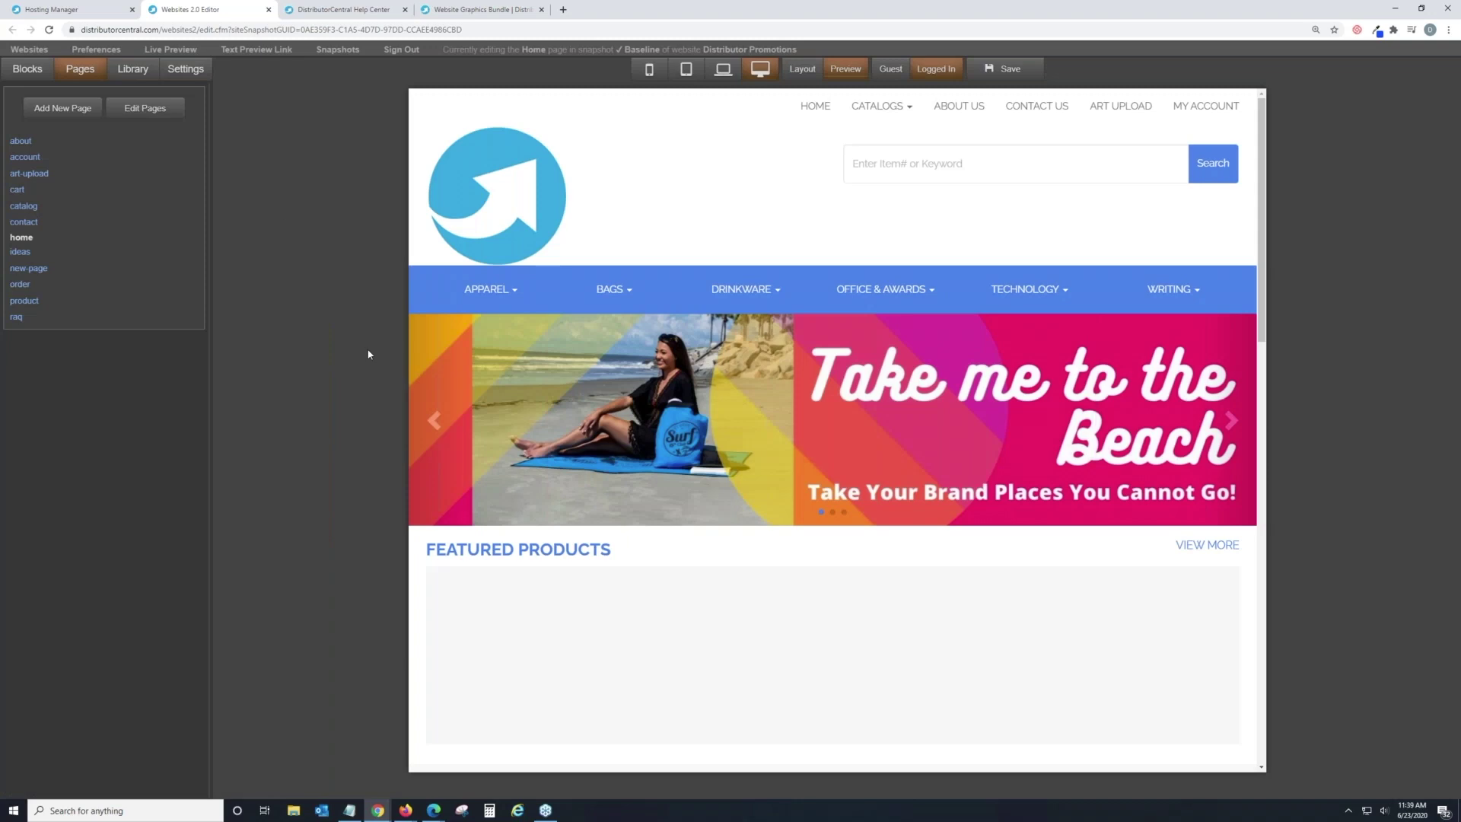
Step: View the website library's Custom URLs list and close it
{"action": "left_click", "coordinate": [134, 74]}
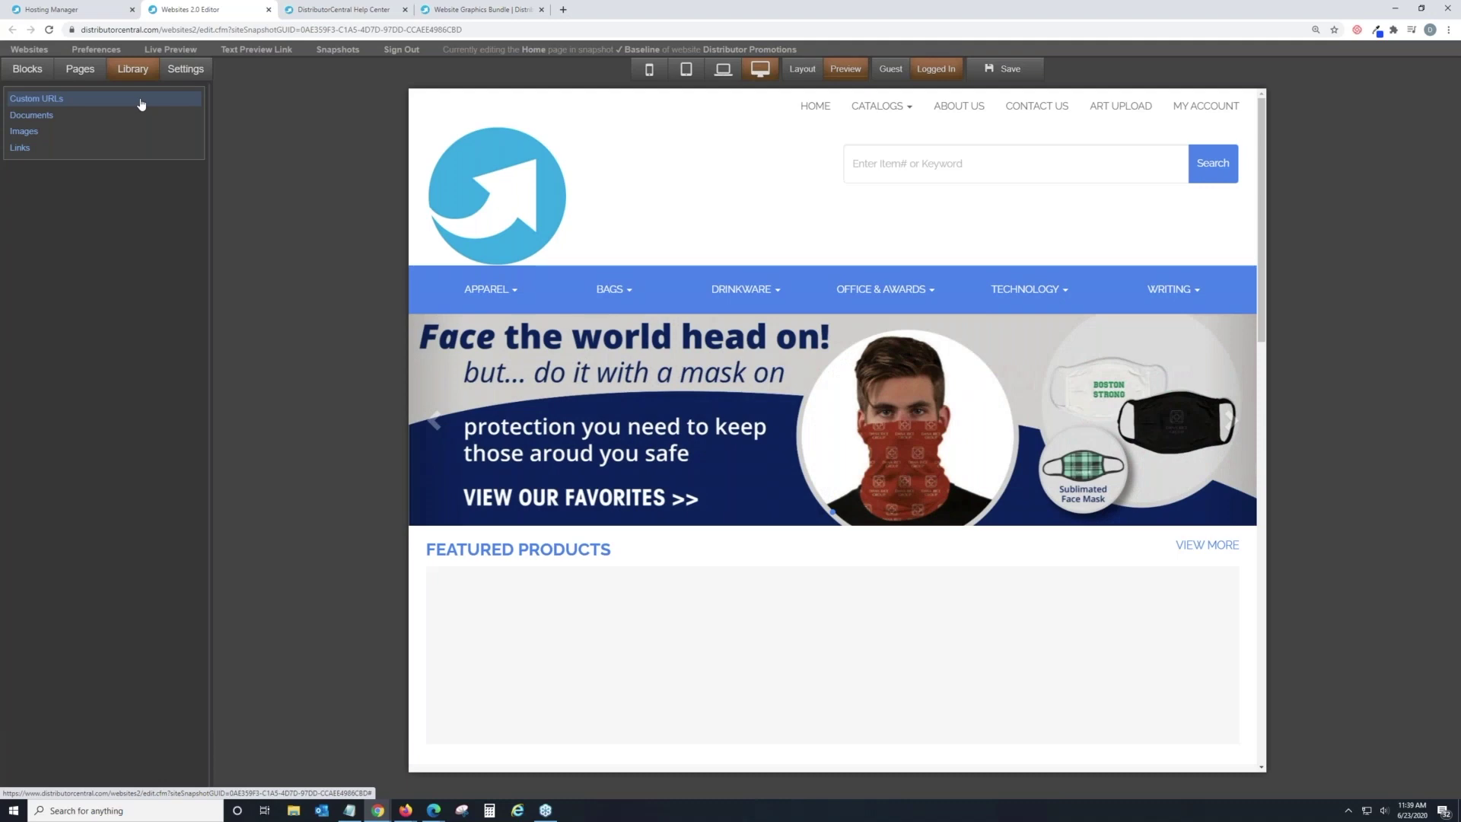
{"action": "left_click", "coordinate": [140, 104]}
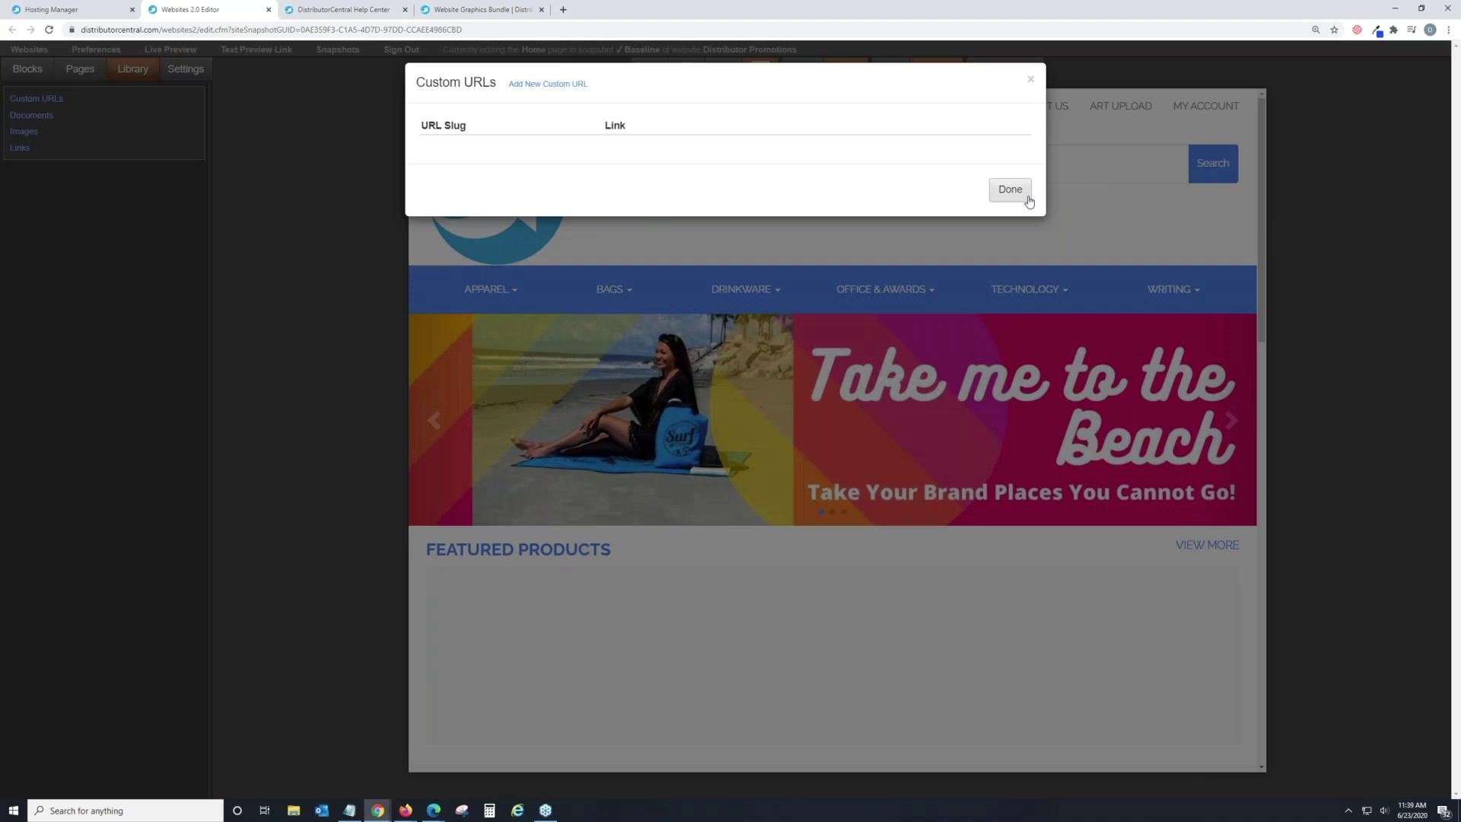
{"action": "left_click", "coordinate": [1011, 191]}
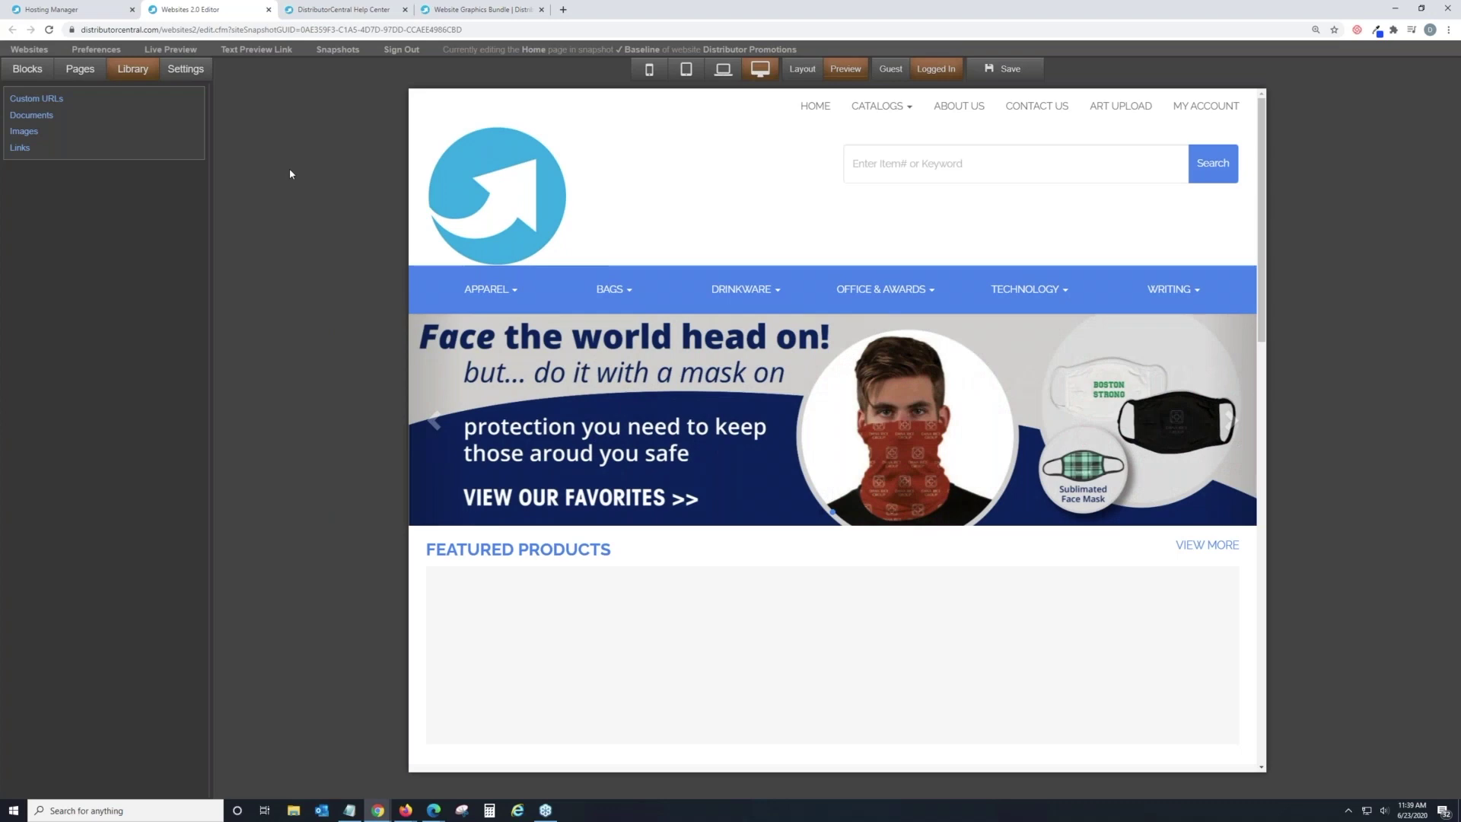
Step: Open the live distributorpromos.dcpromosite.com site from the Hosting Manager and search its products for Tumblers
{"action": "left_click", "coordinate": [84, 9]}
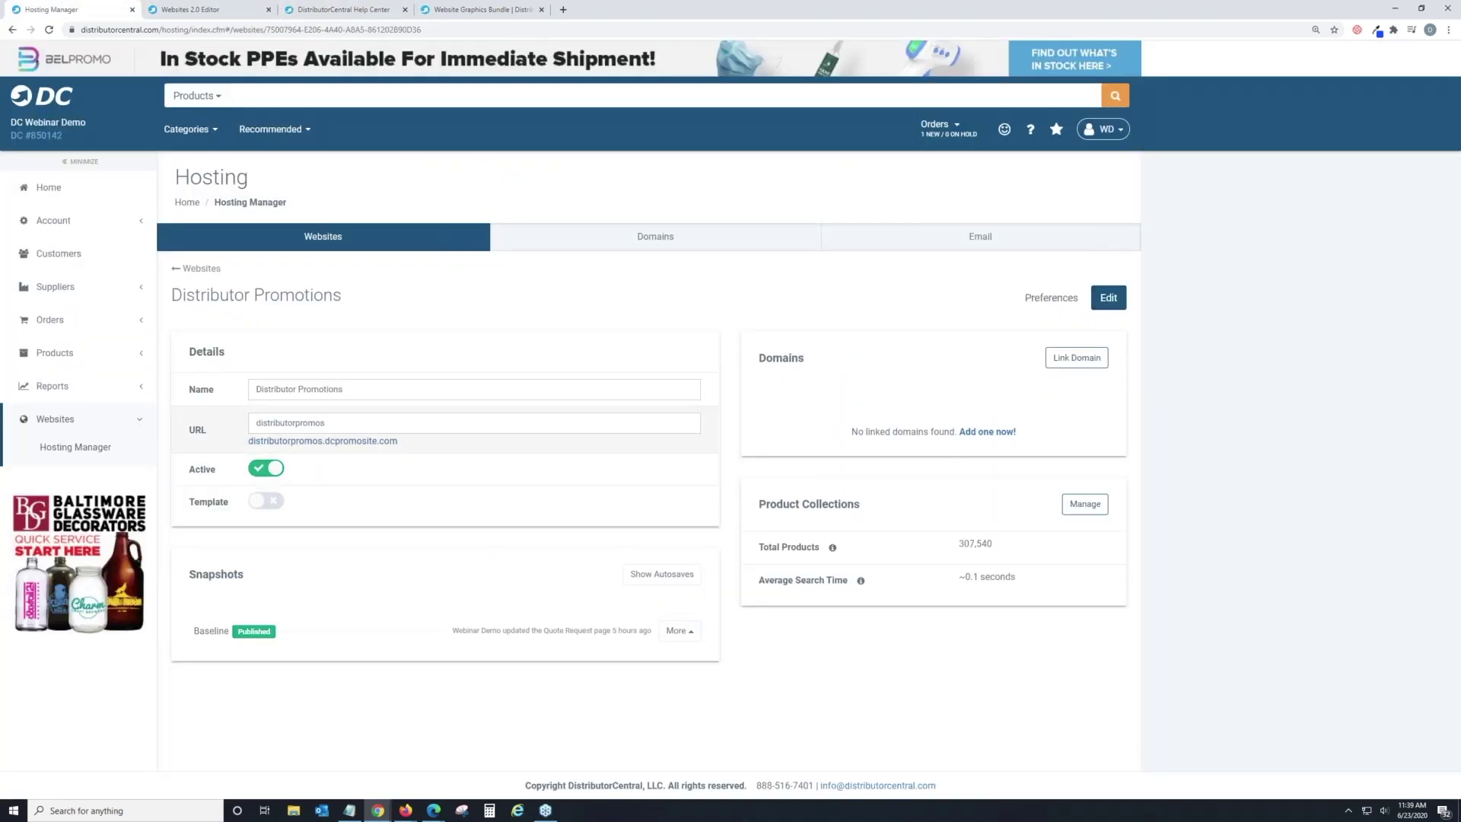
{"action": "left_click", "coordinate": [390, 446]}
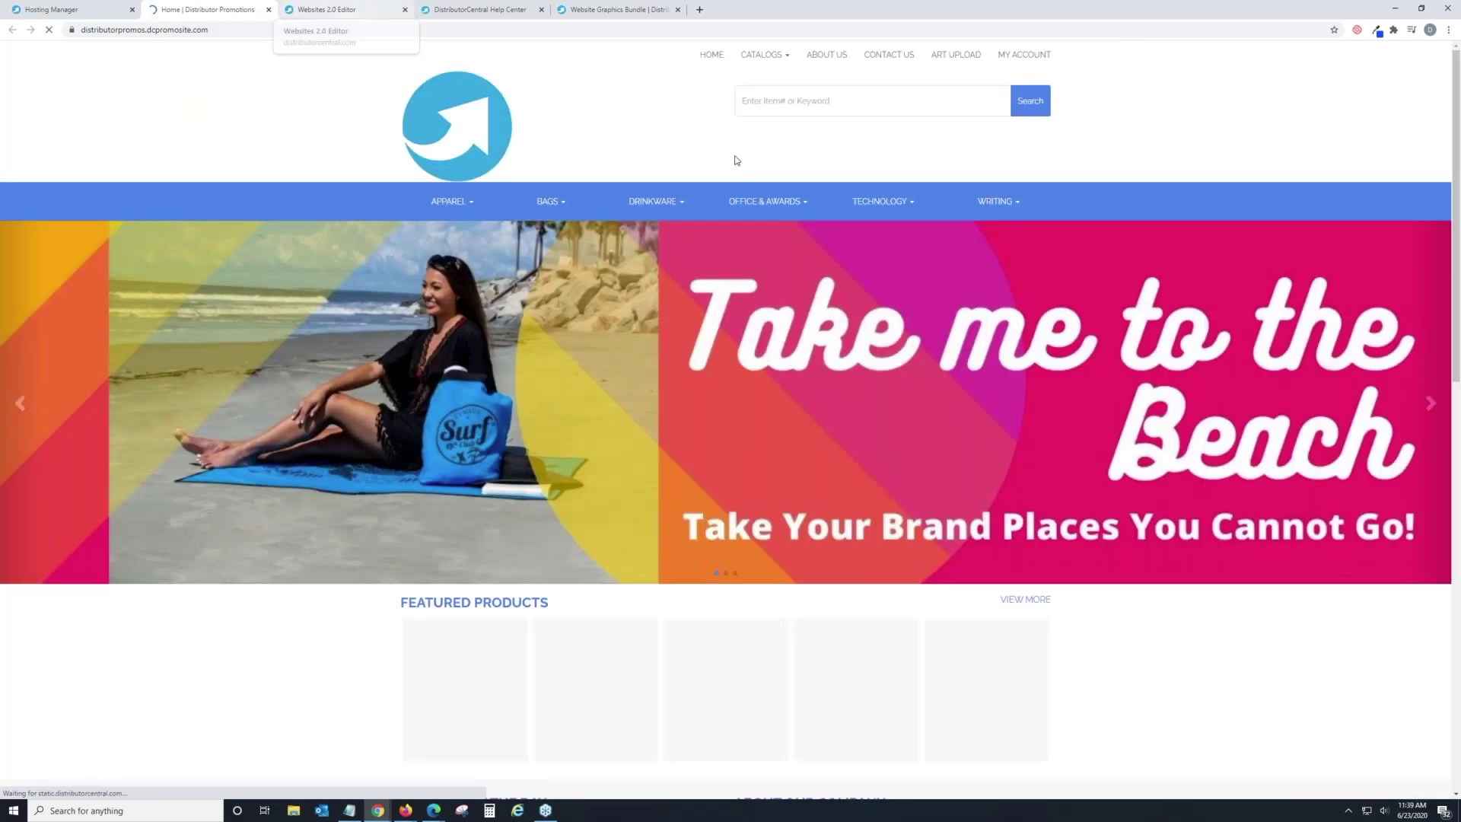
{"action": "left_click", "coordinate": [796, 108]}
{"action": "type", "text": "Tumblers"}
{"action": "key", "text": "Return"}
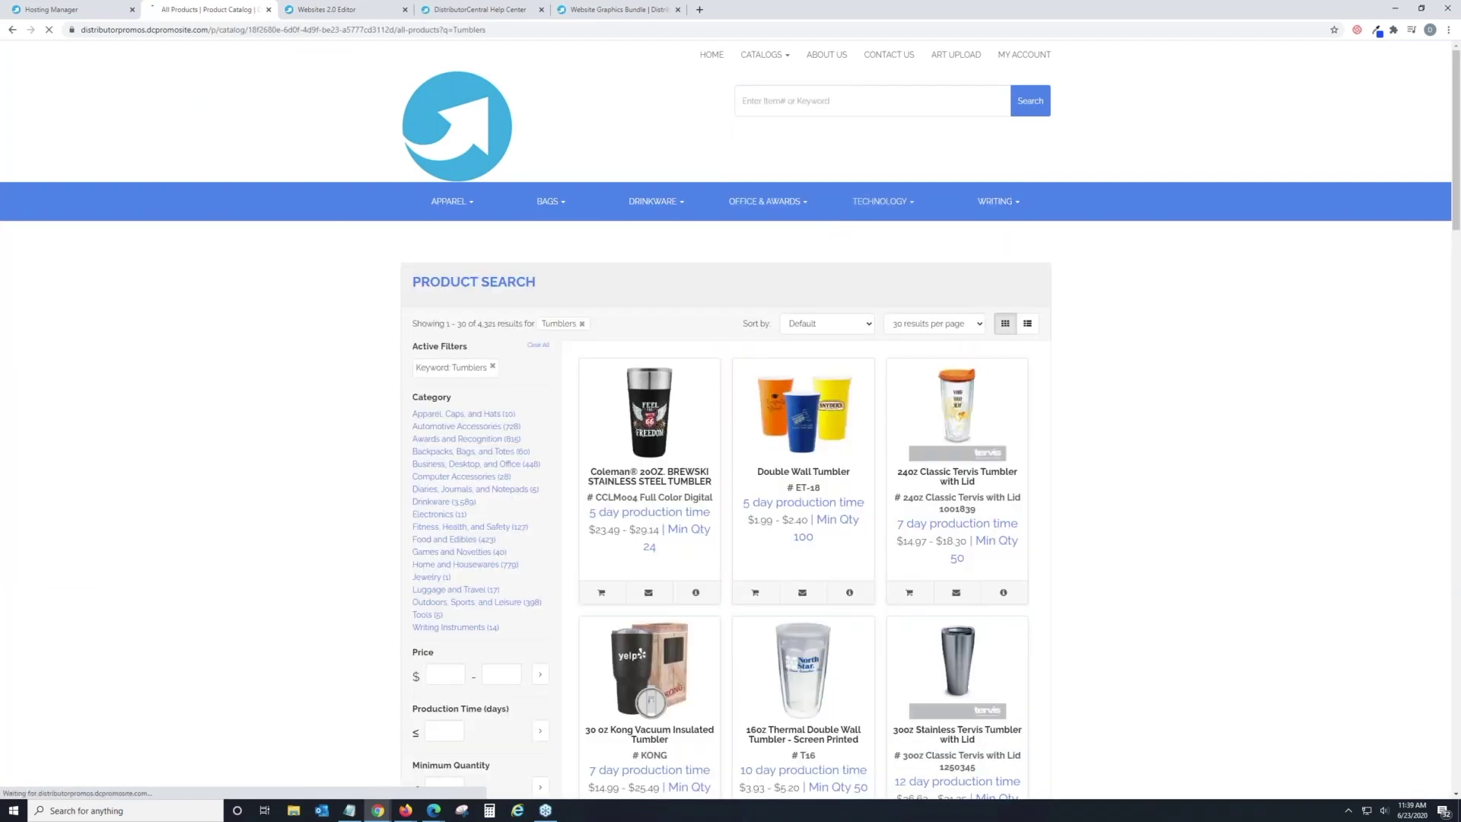
Step: Select the full web address of the Tumblers search results page and bring up its copy options
{"action": "left_click", "coordinate": [274, 28]}
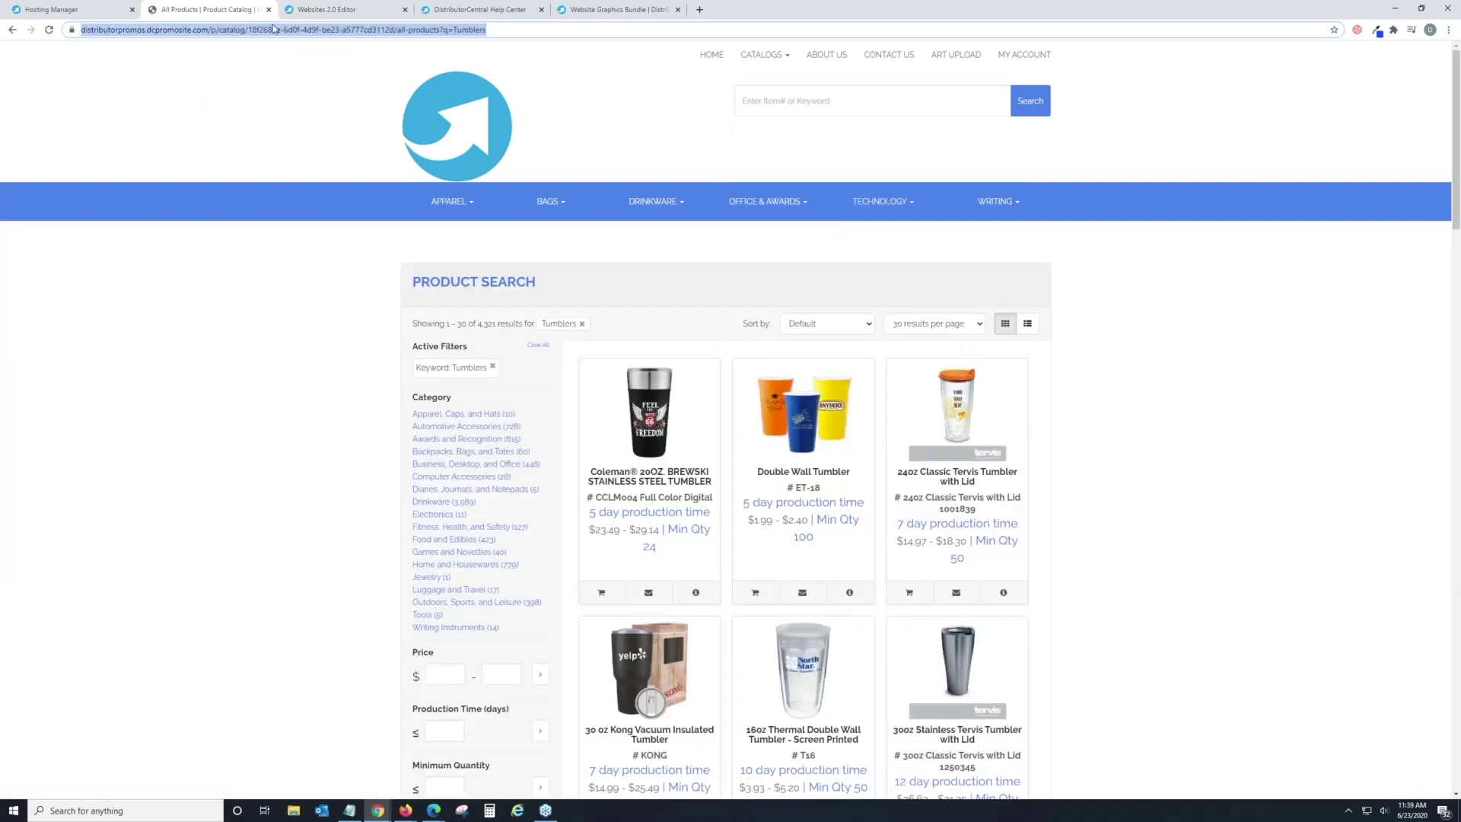
{"action": "left_click", "coordinate": [489, 33]}
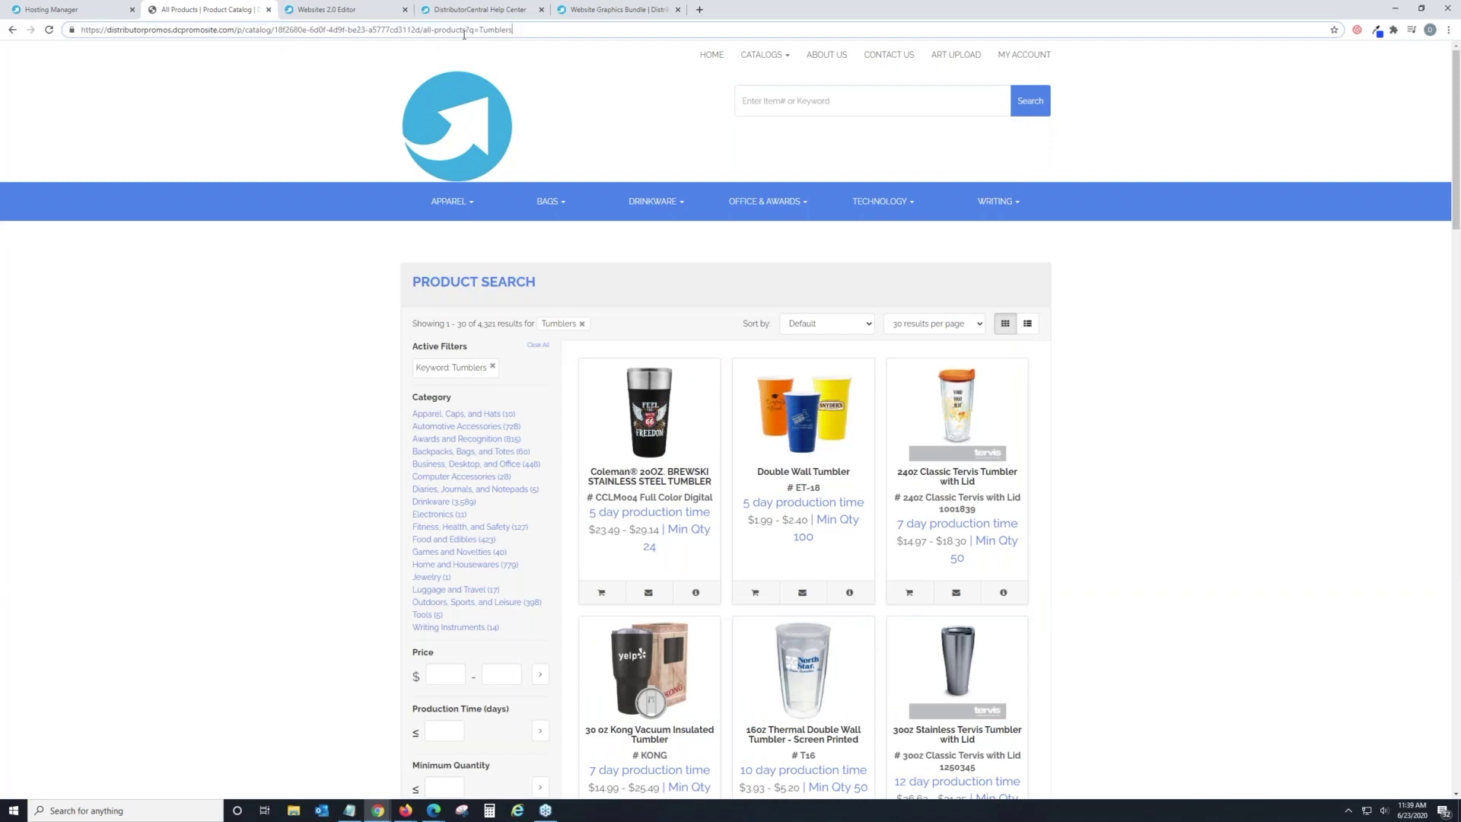
{"action": "triple_click", "coordinate": [229, 33]}
{"action": "right_click", "coordinate": [227, 32]}
{"action": "left_click", "coordinate": [169, 78]}
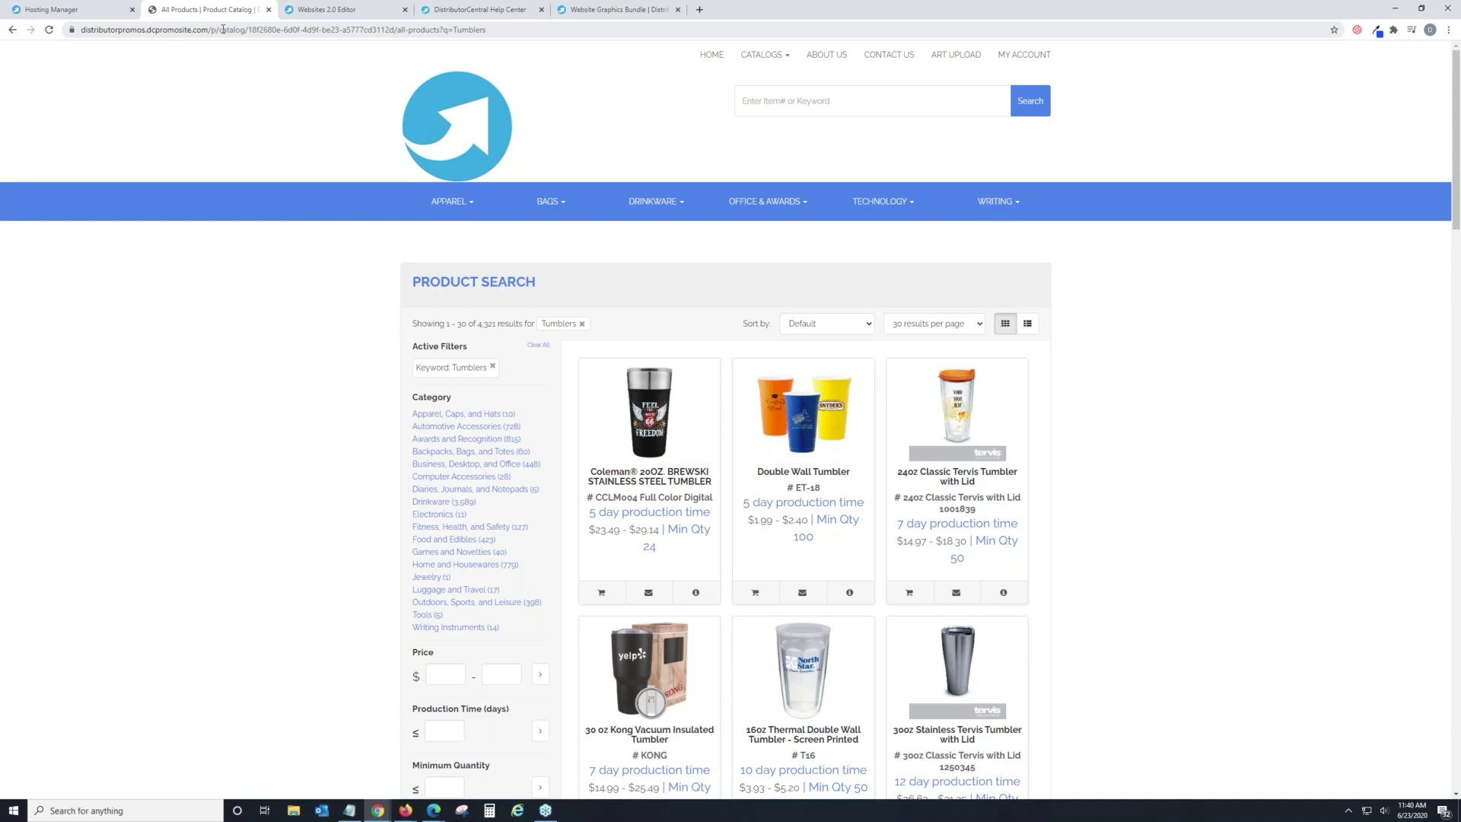
Step: Switch back to the Websites 2.0 Editor, reopen the Custom URLs list and close it
{"action": "left_click", "coordinate": [314, 10]}
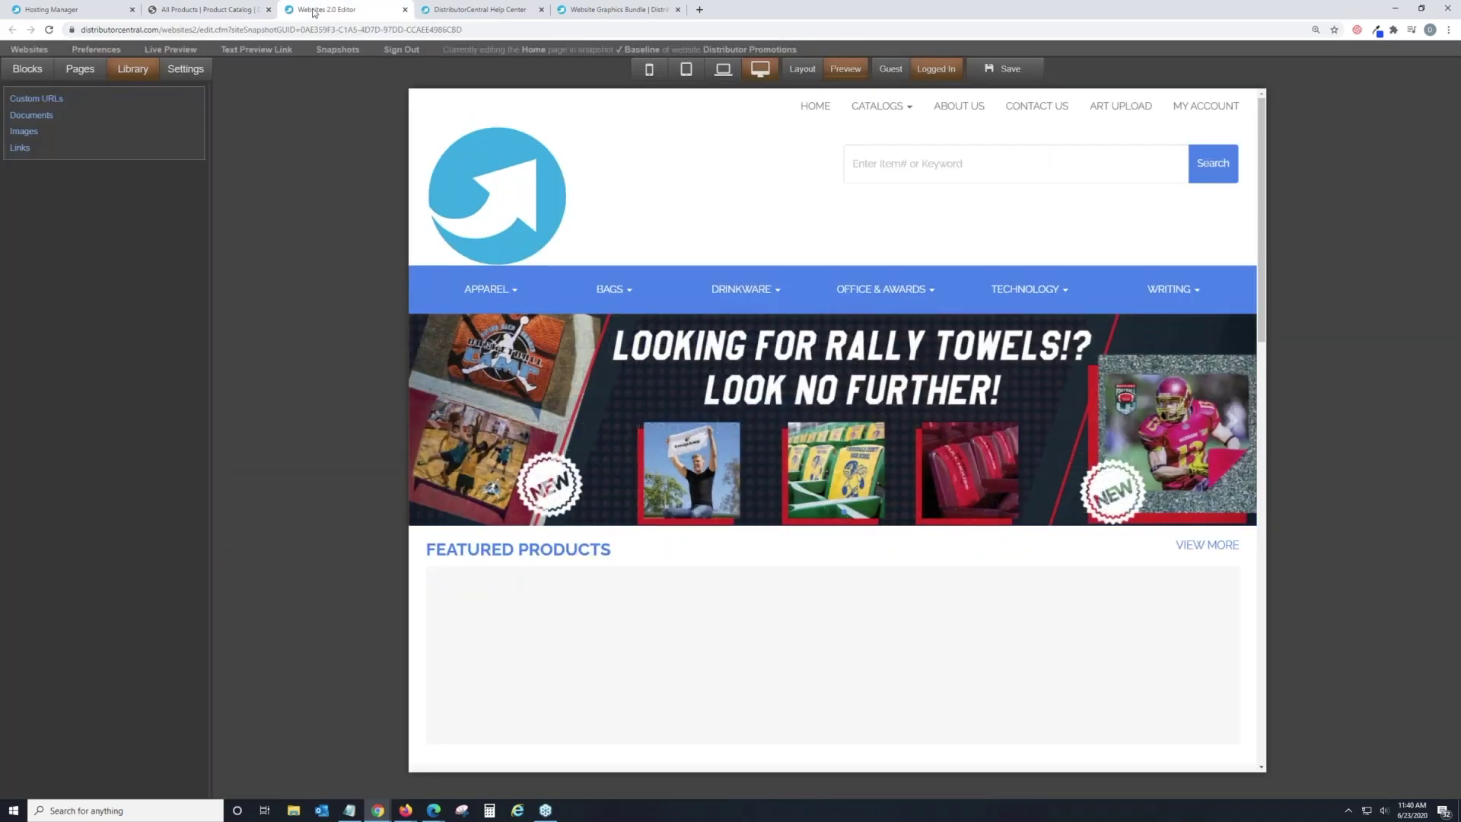
{"action": "left_click", "coordinate": [98, 102]}
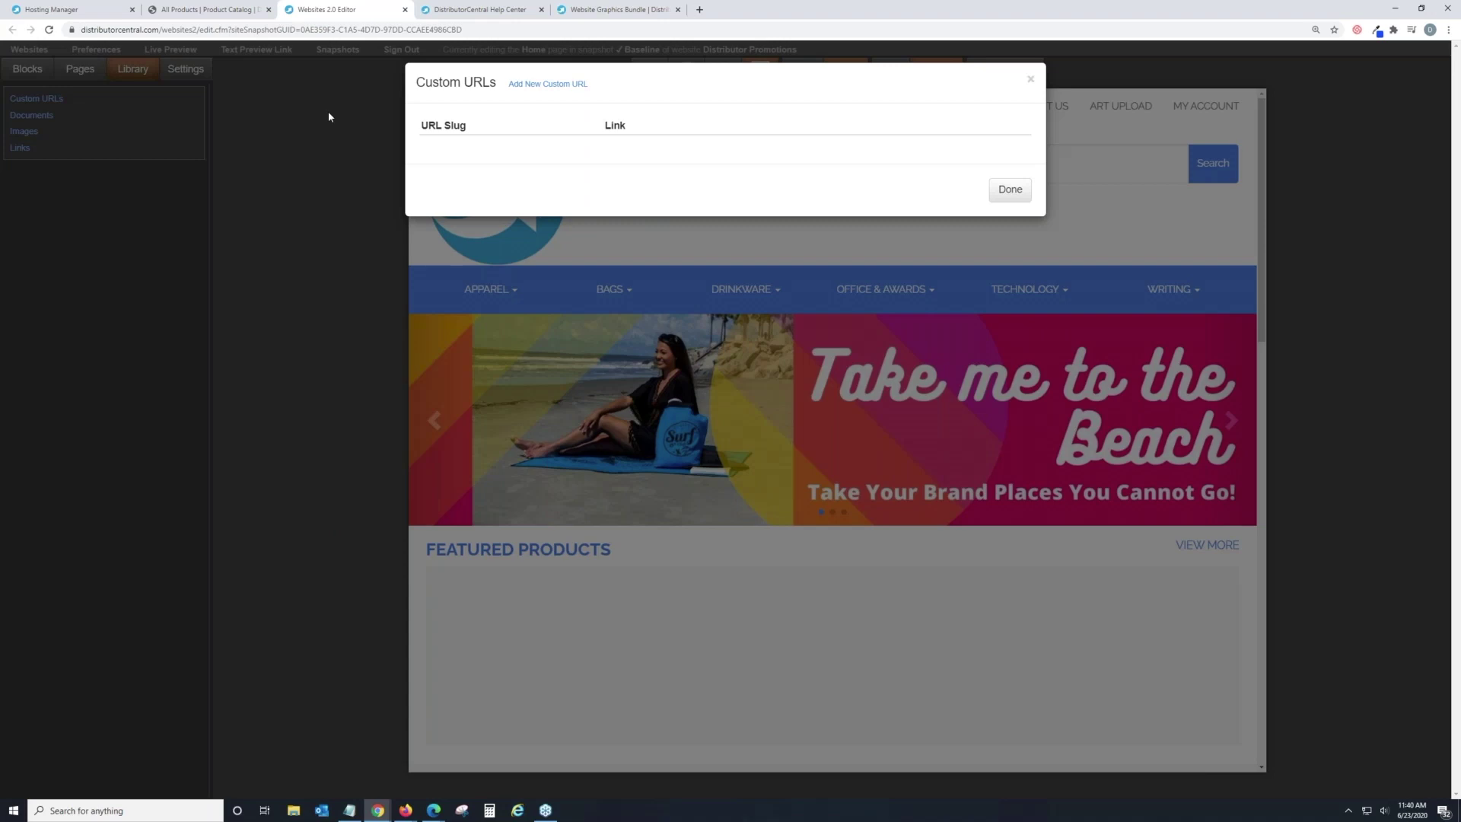
{"action": "left_click", "coordinate": [320, 114]}
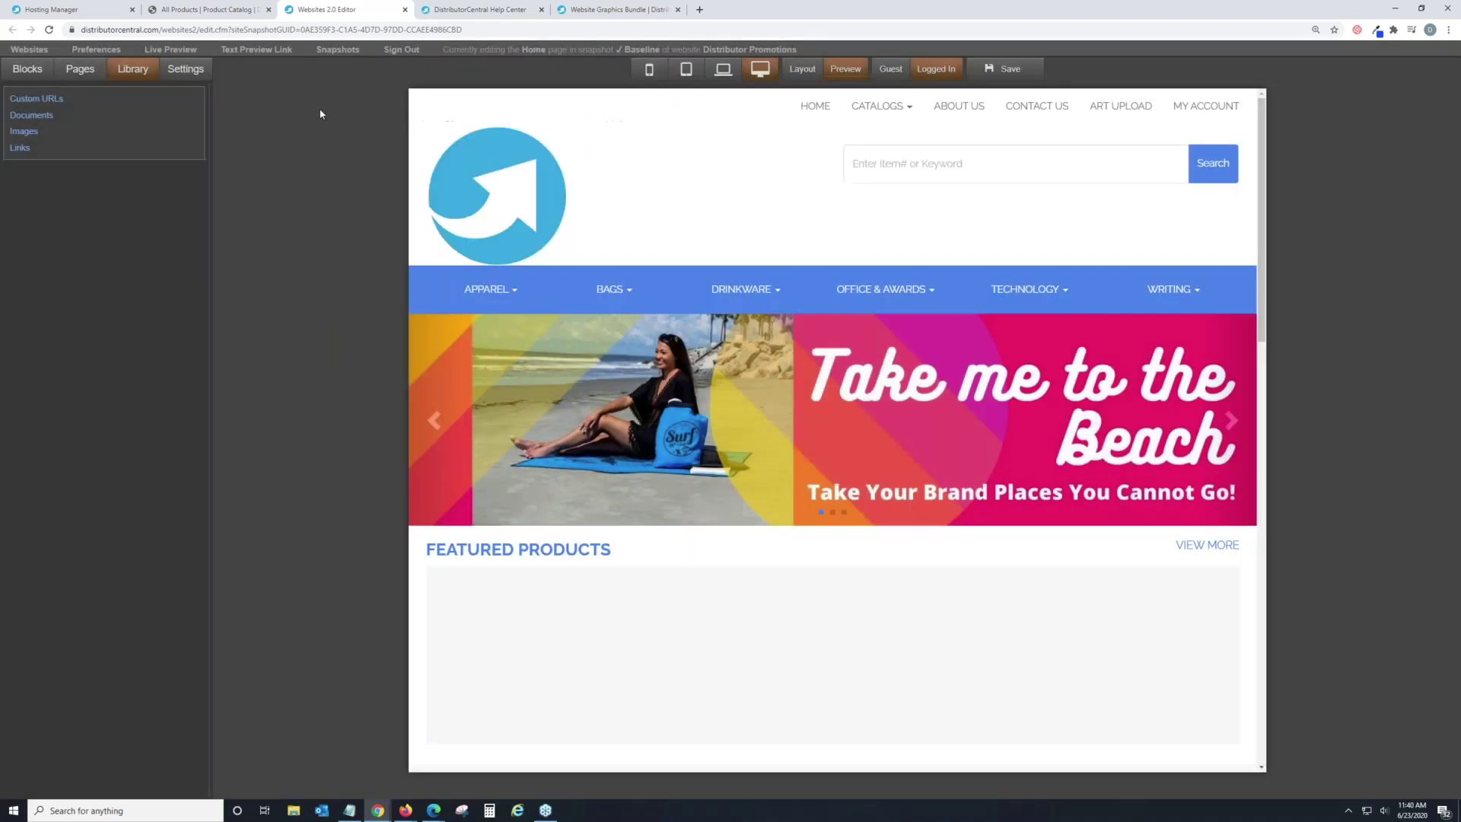
Step: Review the library's Edit Documents window and the Image Library, closing each one
{"action": "left_click", "coordinate": [53, 120]}
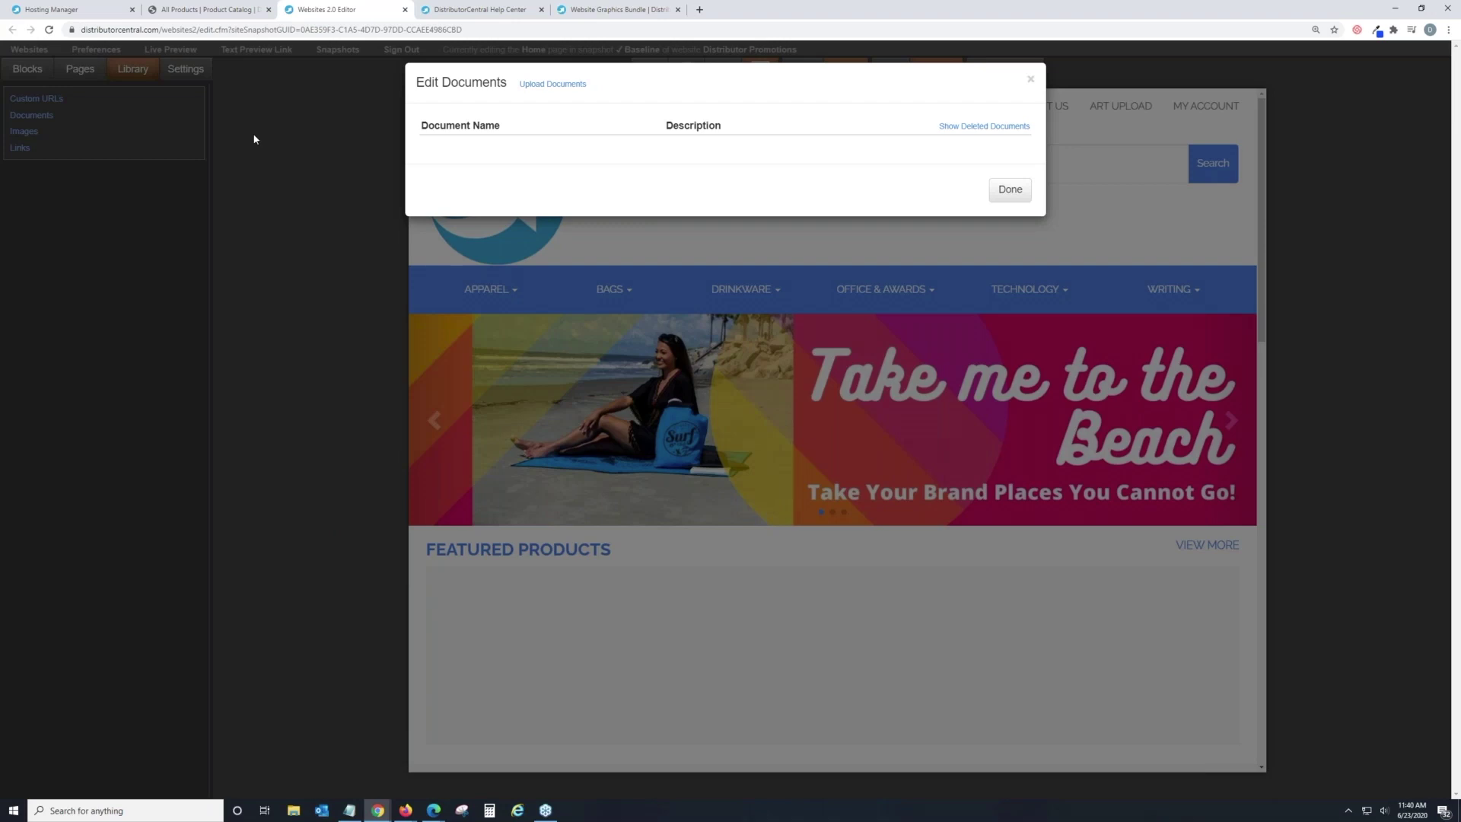
{"action": "left_click", "coordinate": [61, 132]}
{"action": "left_click", "coordinate": [24, 131]}
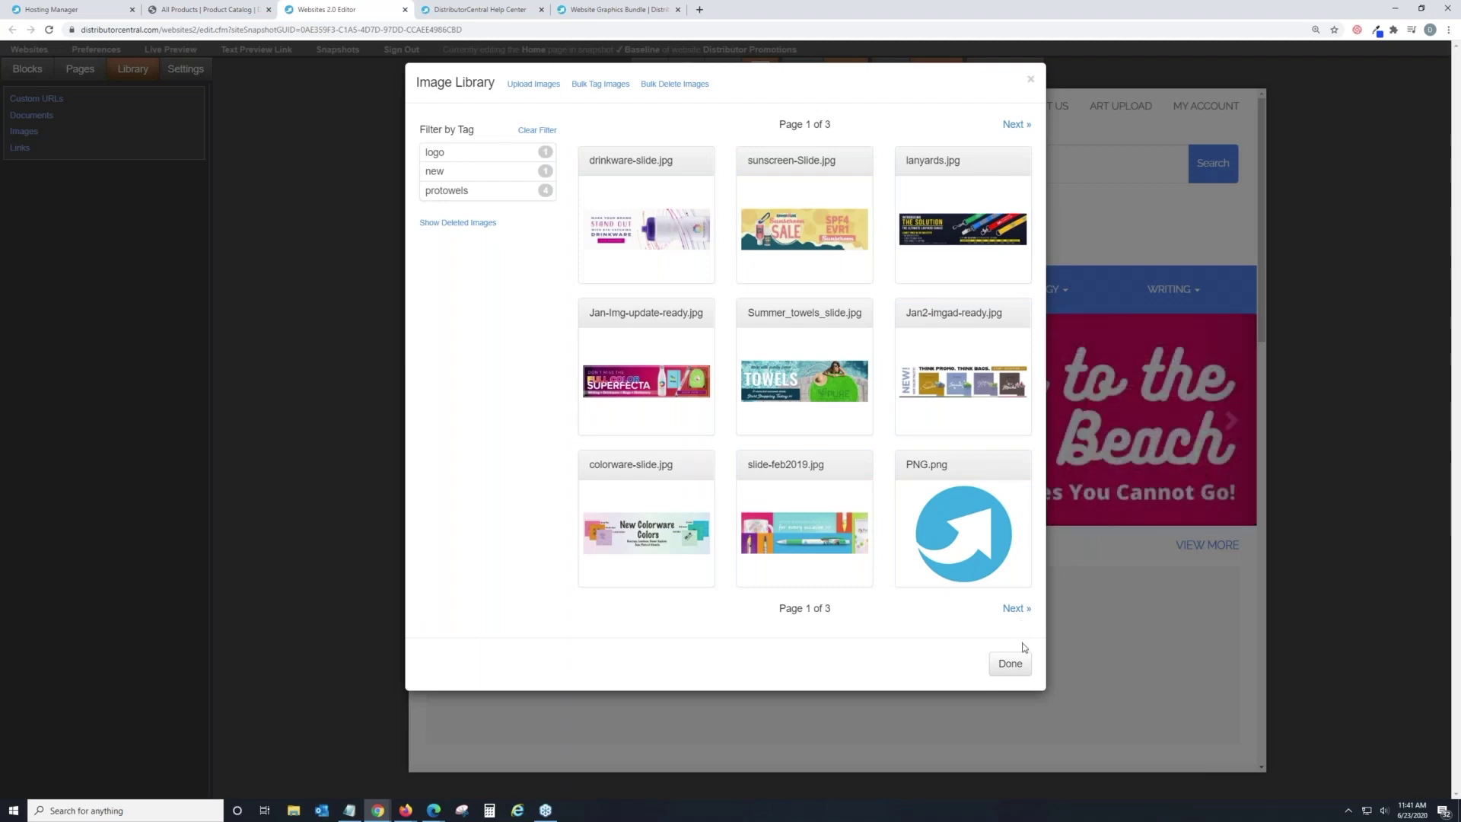
{"action": "left_click", "coordinate": [1010, 664]}
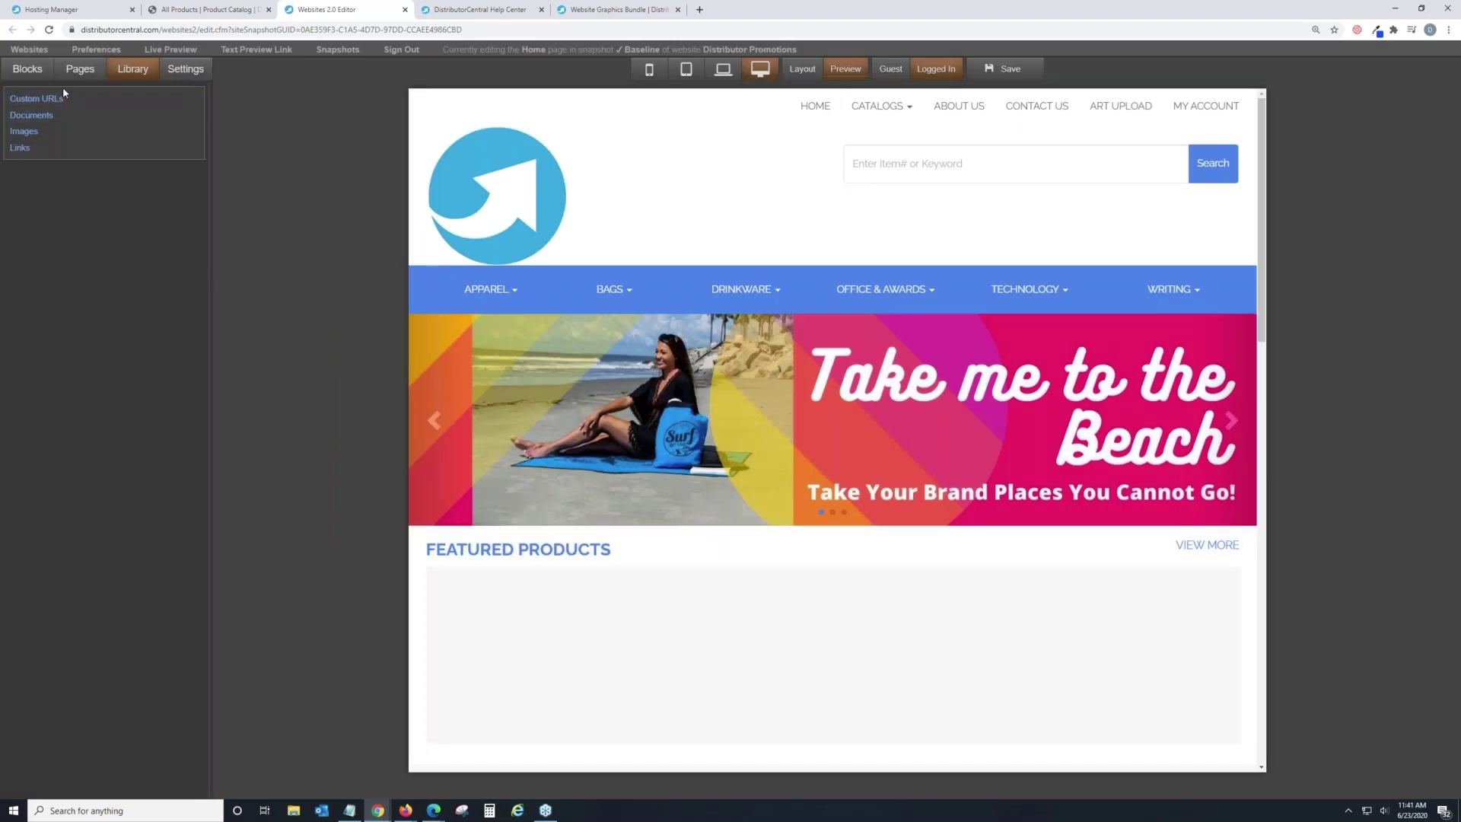
Step: View the Image Library's Upload Images window and file picker, and close them without uploading a file
{"action": "left_click", "coordinate": [24, 131]}
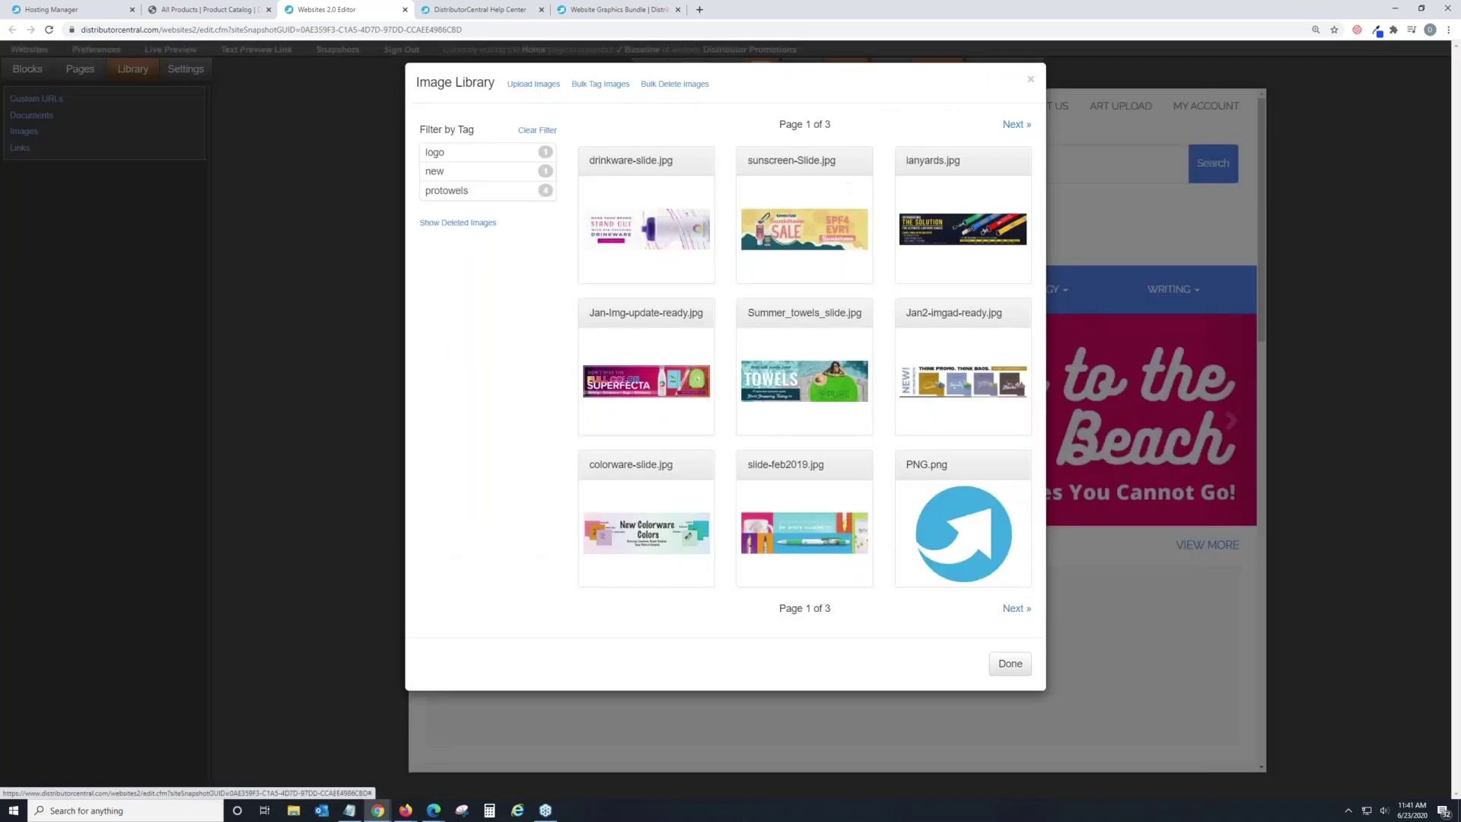
{"action": "left_click", "coordinate": [521, 85]}
{"action": "left_click", "coordinate": [482, 143]}
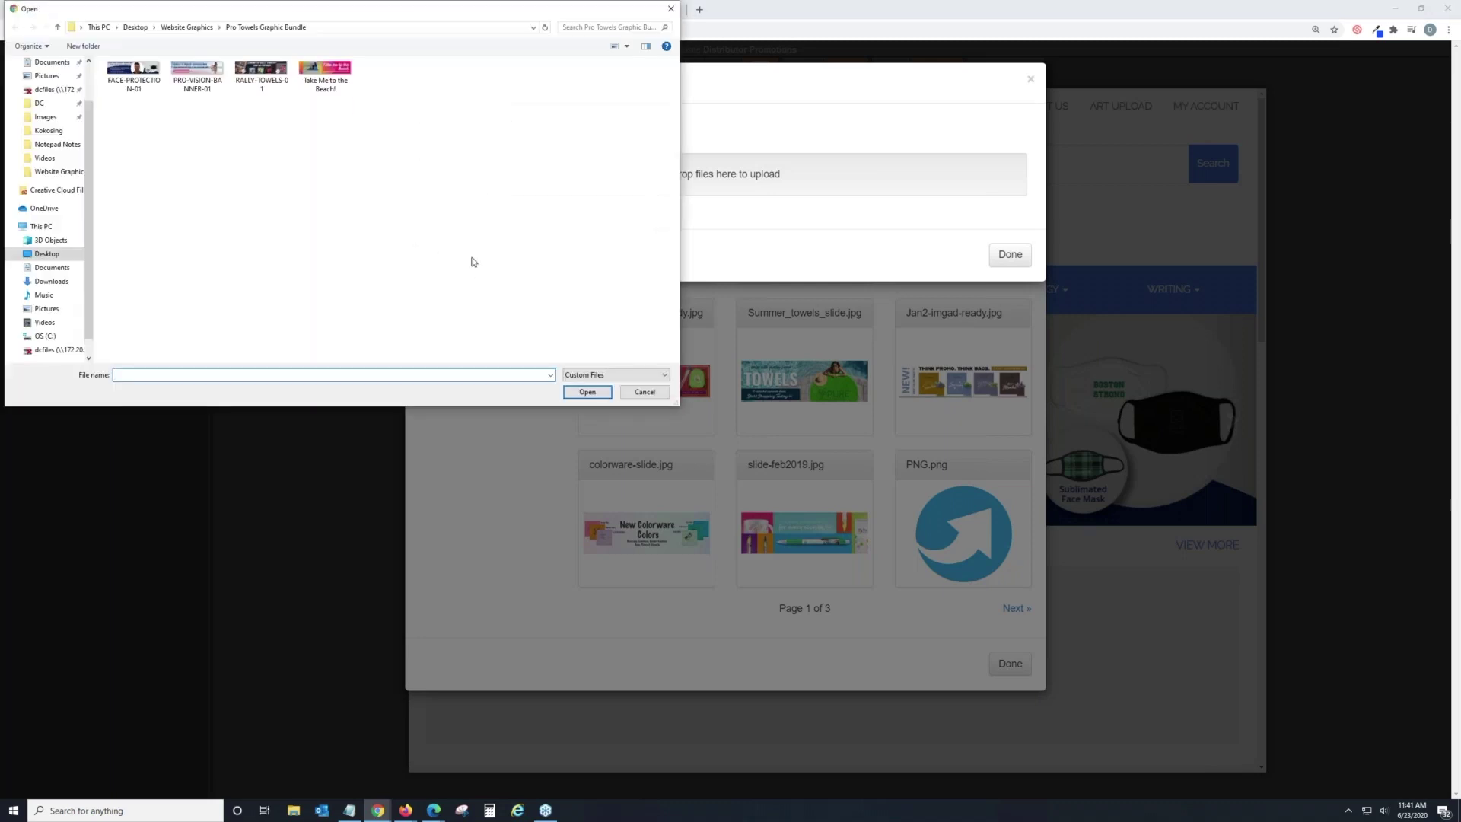
{"action": "left_click", "coordinate": [645, 392]}
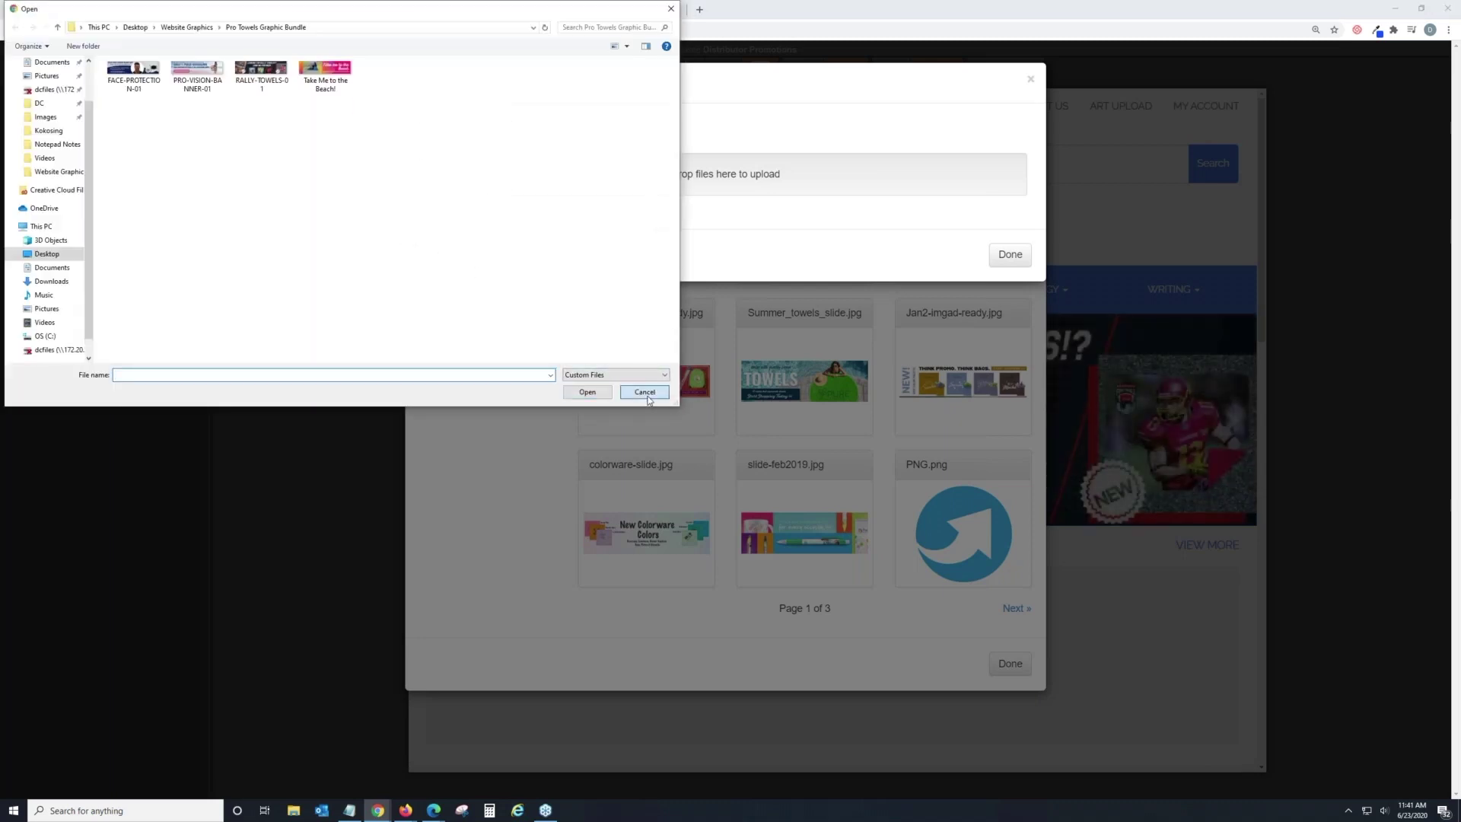
{"action": "left_click", "coordinate": [1011, 255]}
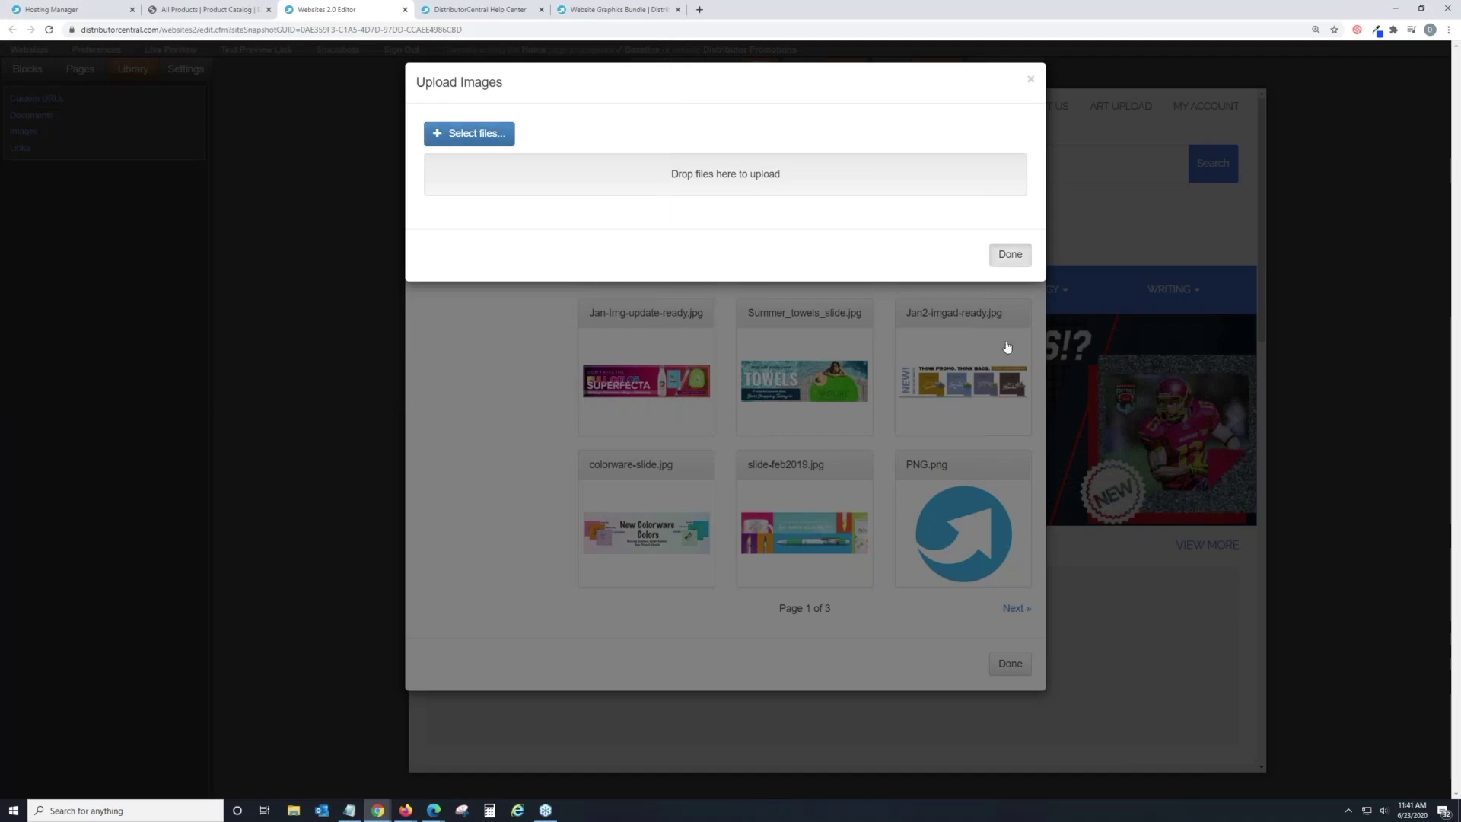
{"action": "left_click", "coordinate": [1011, 663]}
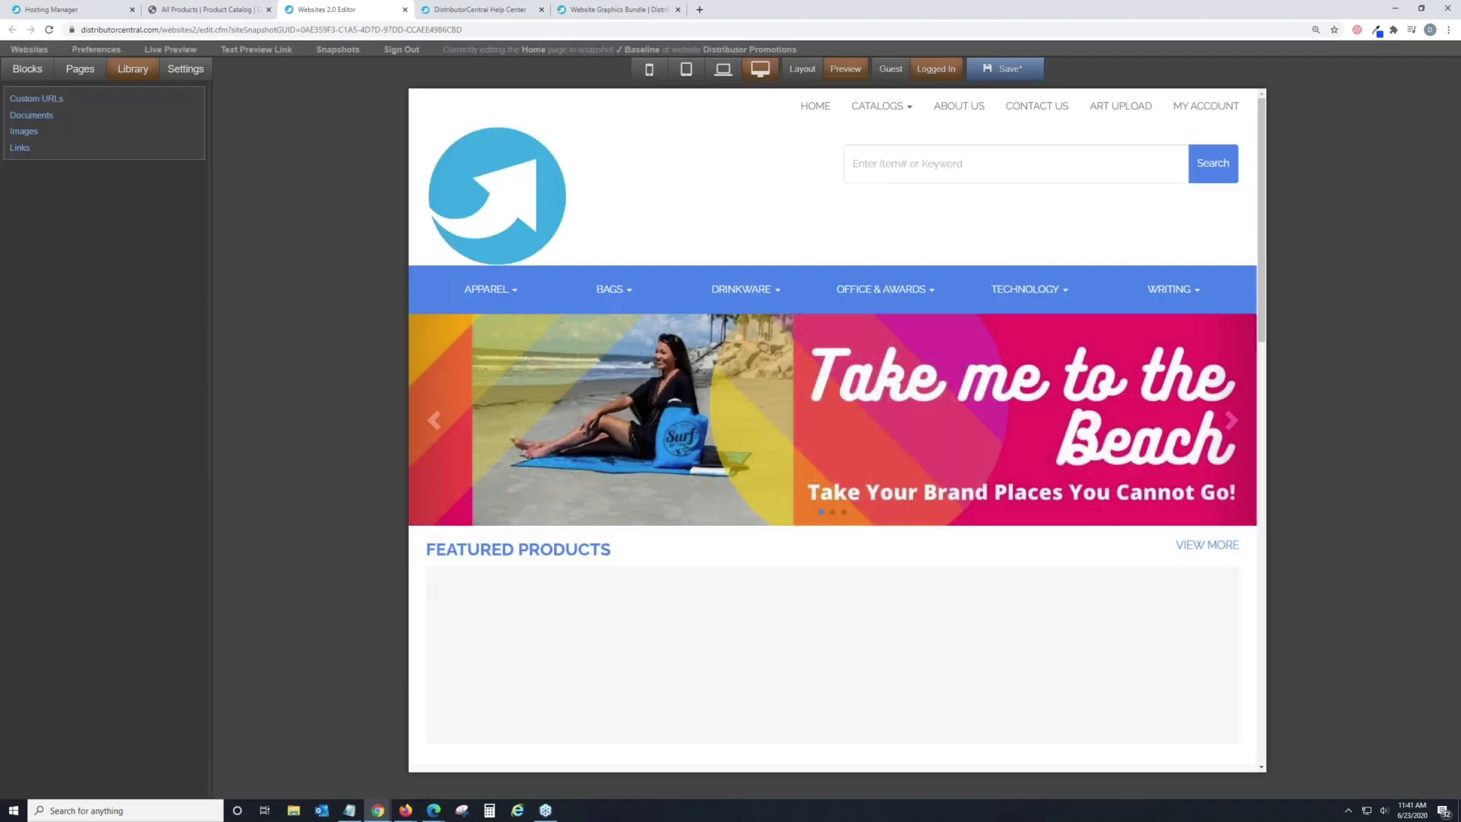
Step: Review the library's saved links and the Add New Link form, closing both without adding a link
{"action": "left_click", "coordinate": [36, 148]}
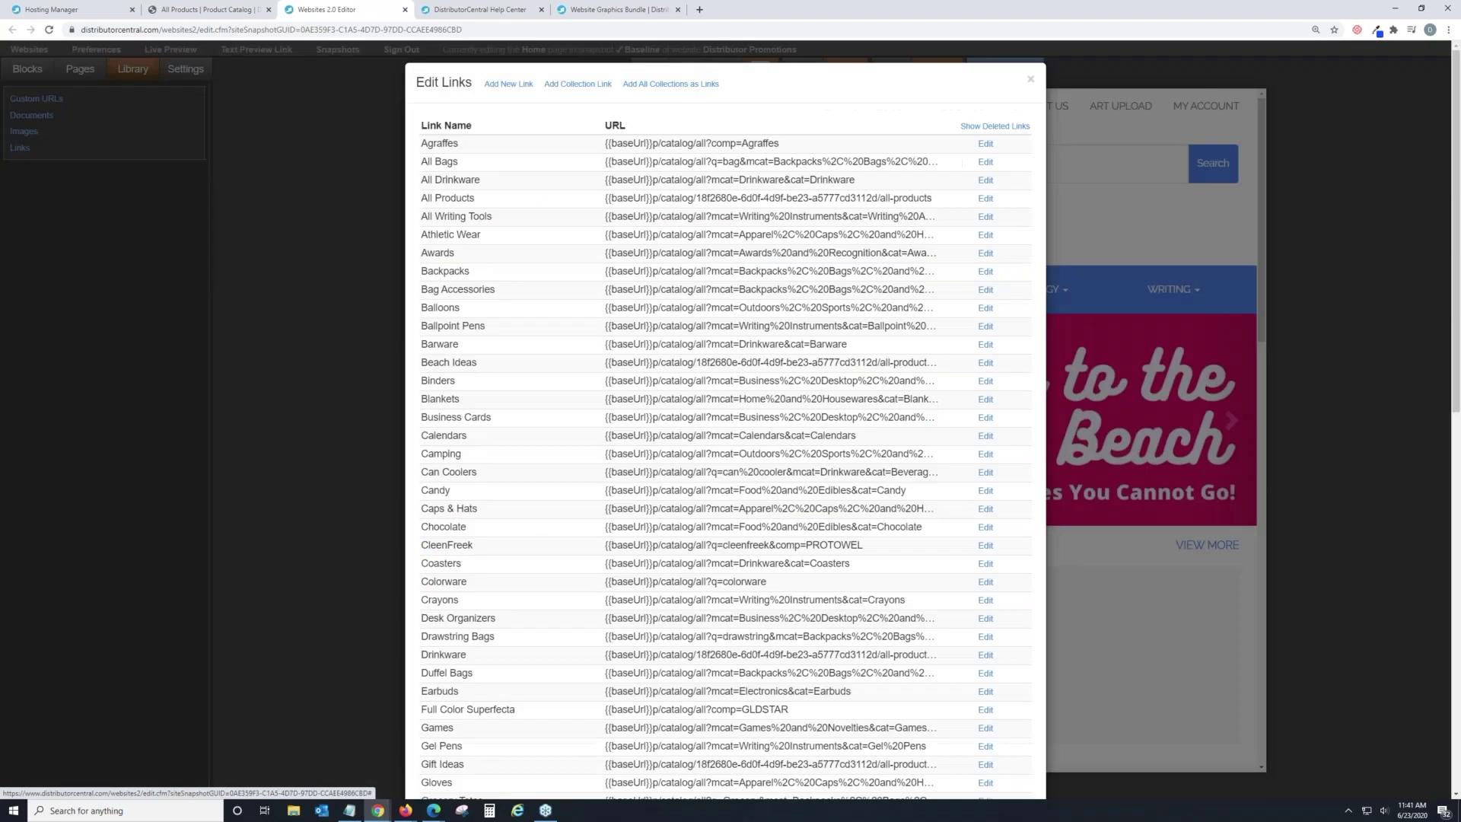
{"action": "scroll", "coordinate": [575, 336], "scroll_direction": "down", "scroll_amount": 5}
{"action": "scroll", "coordinate": [575, 335], "scroll_direction": "up", "scroll_amount": 5}
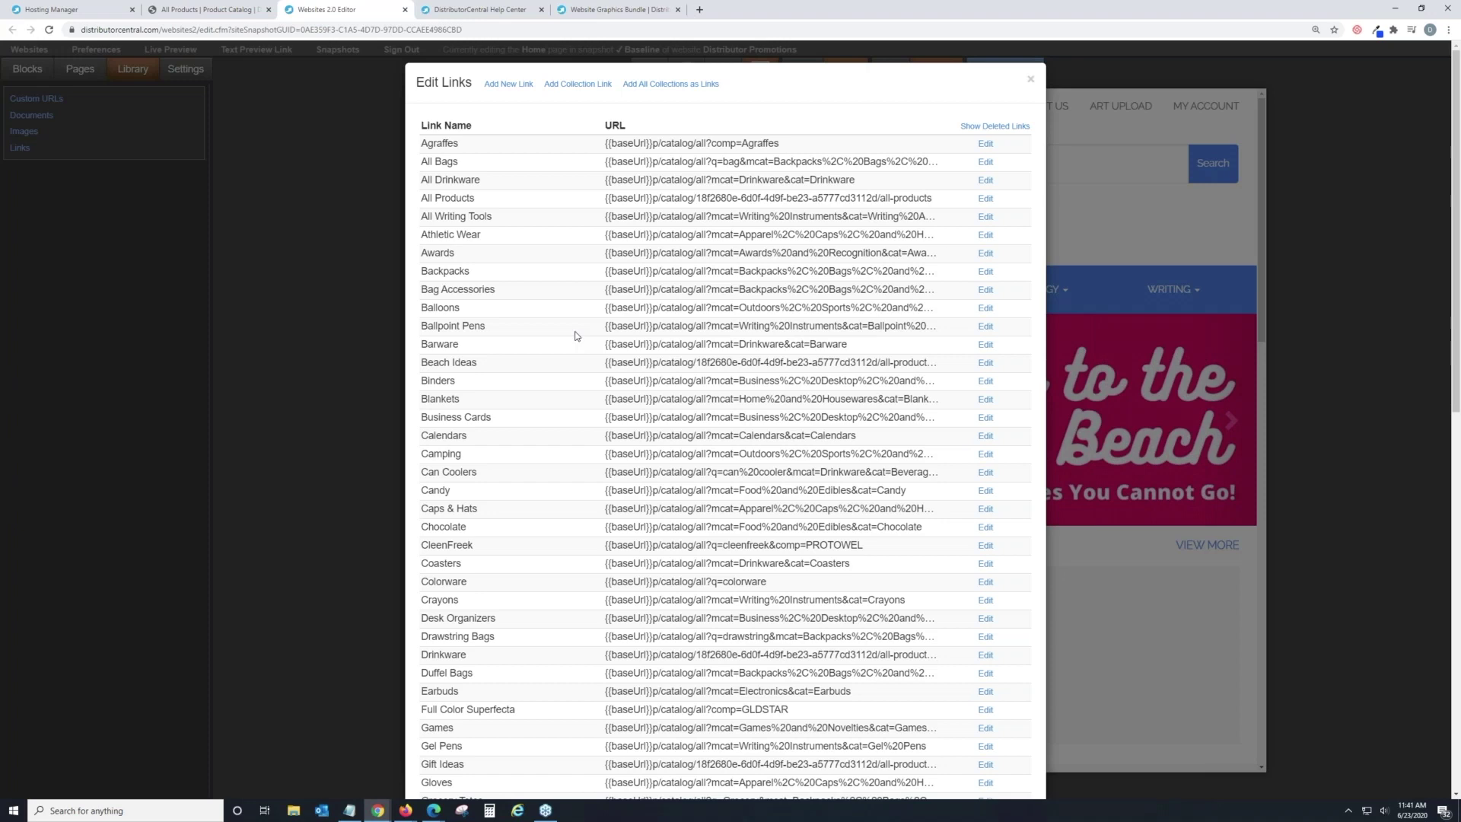
{"action": "left_click", "coordinate": [508, 85]}
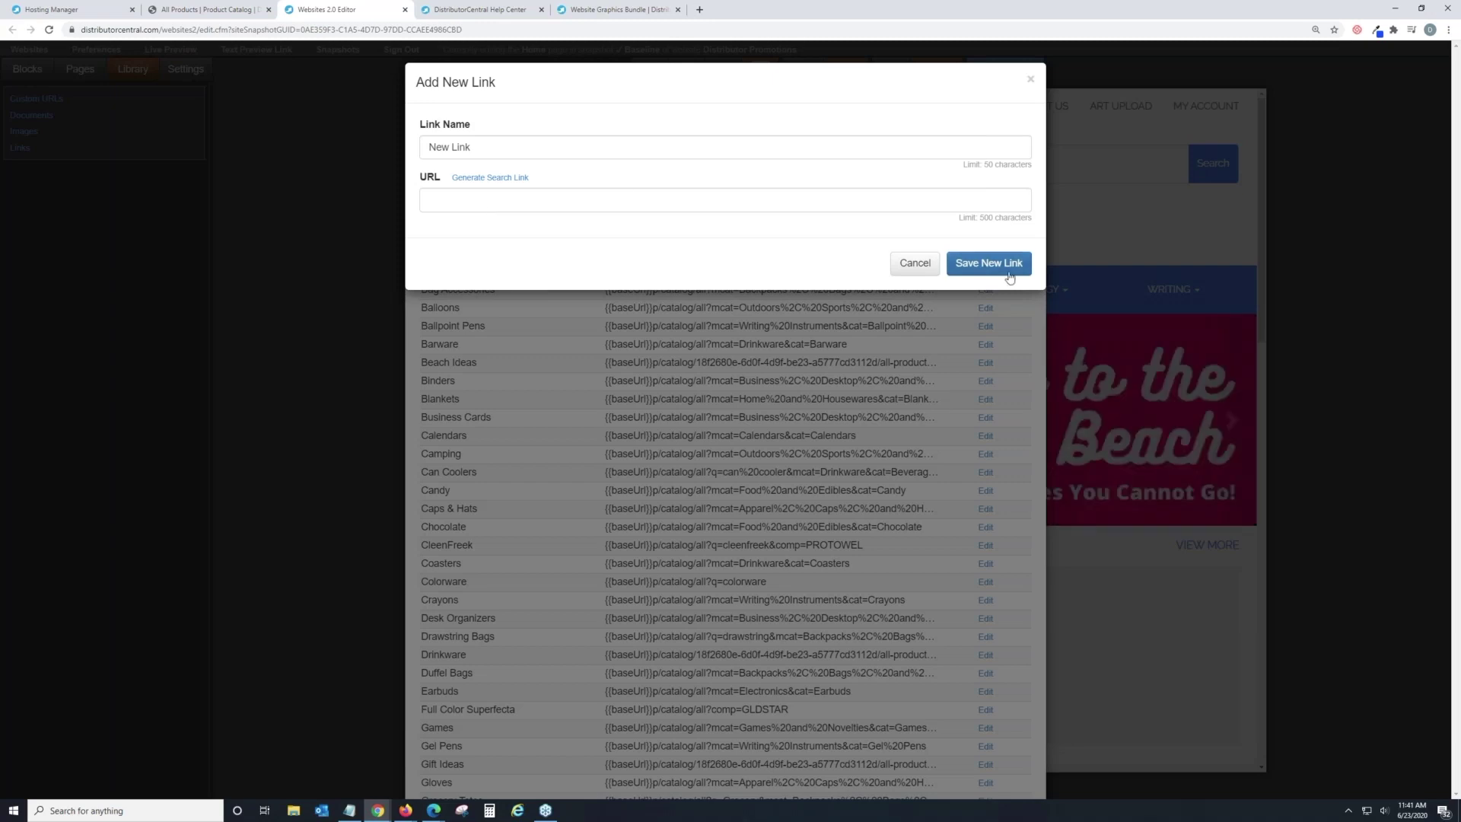
{"action": "left_click", "coordinate": [915, 263]}
{"action": "scroll", "coordinate": [701, 707], "scroll_direction": "down", "scroll_amount": 4}
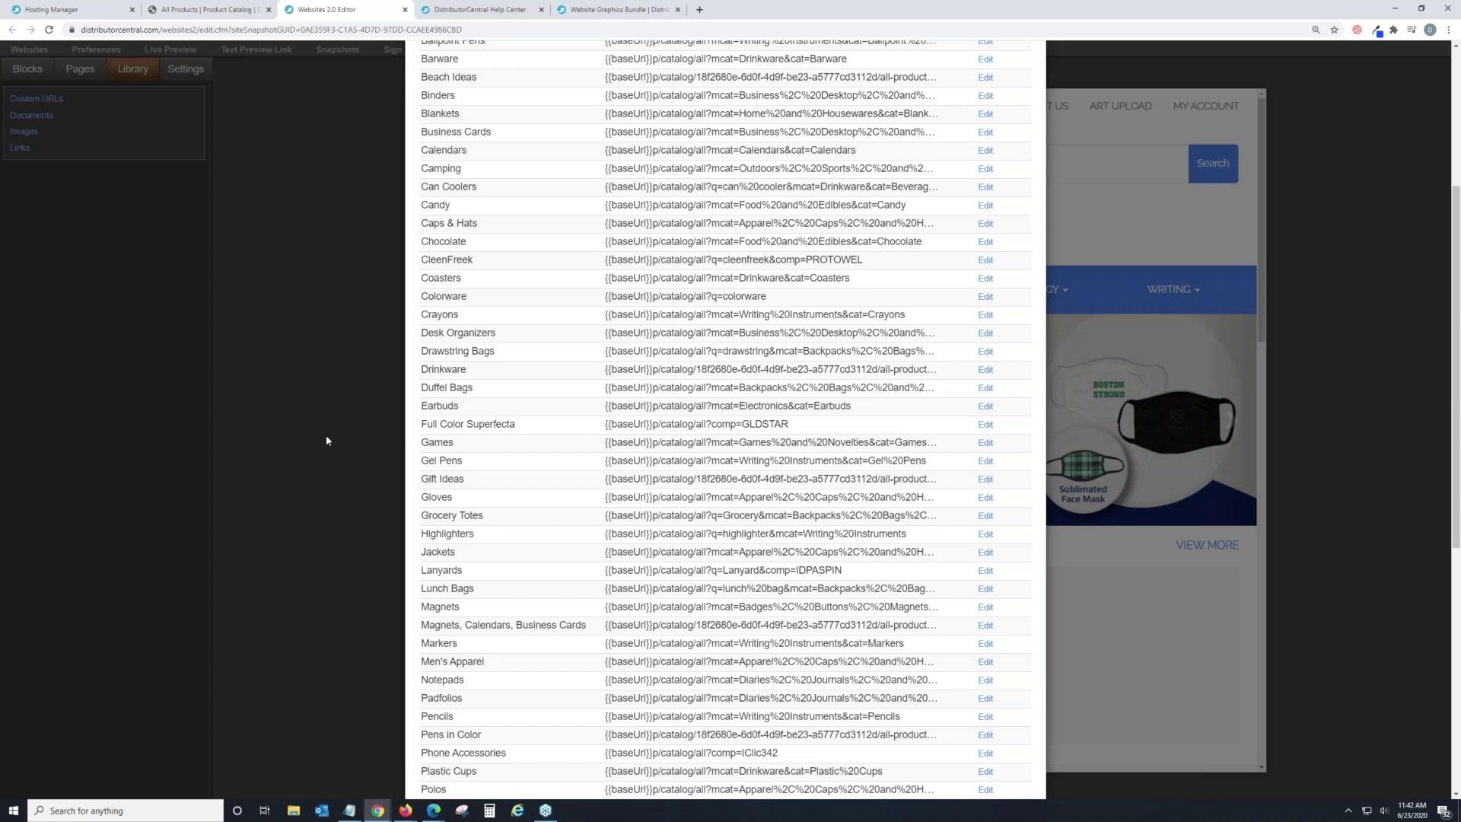
{"action": "scroll", "coordinate": [599, 423], "scroll_direction": "up", "scroll_amount": 2}
{"action": "scroll", "coordinate": [599, 423], "scroll_direction": "up", "scroll_amount": 3}
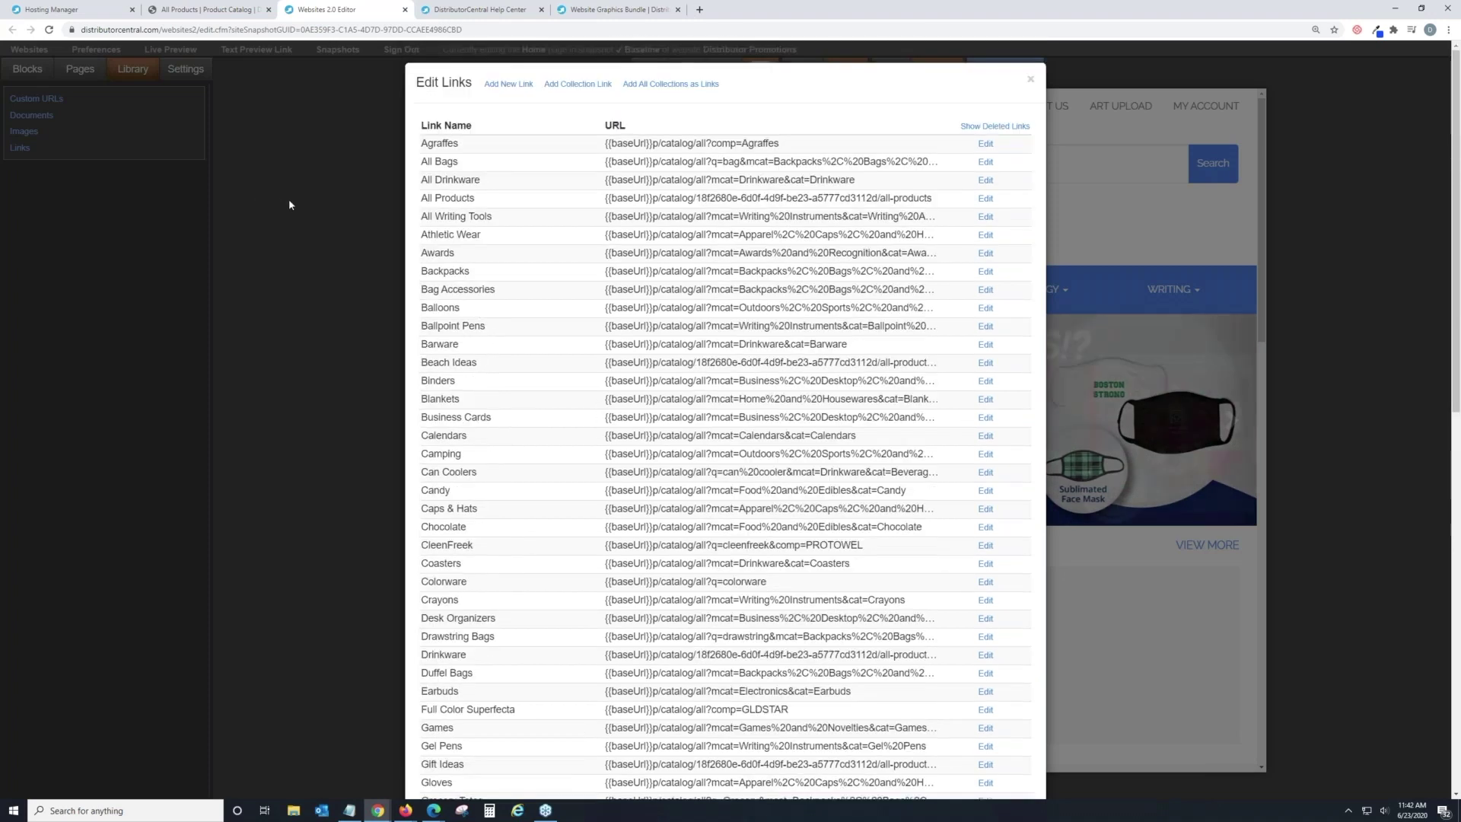
{"action": "left_click", "coordinate": [287, 216]}
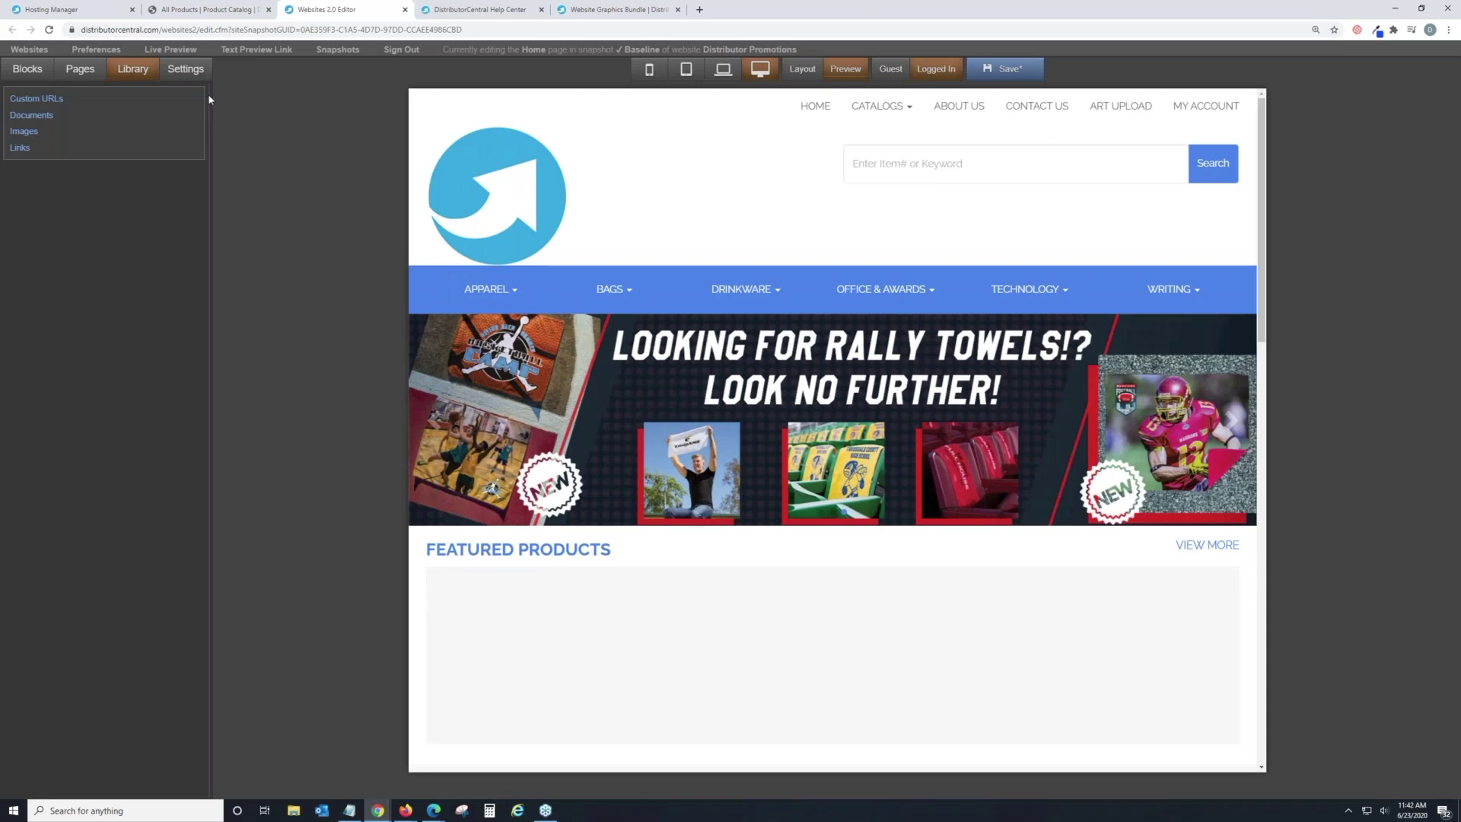
Step: Open the website's global CSS from the settings, look through its custom styles and close the code editor
{"action": "left_click", "coordinate": [195, 72]}
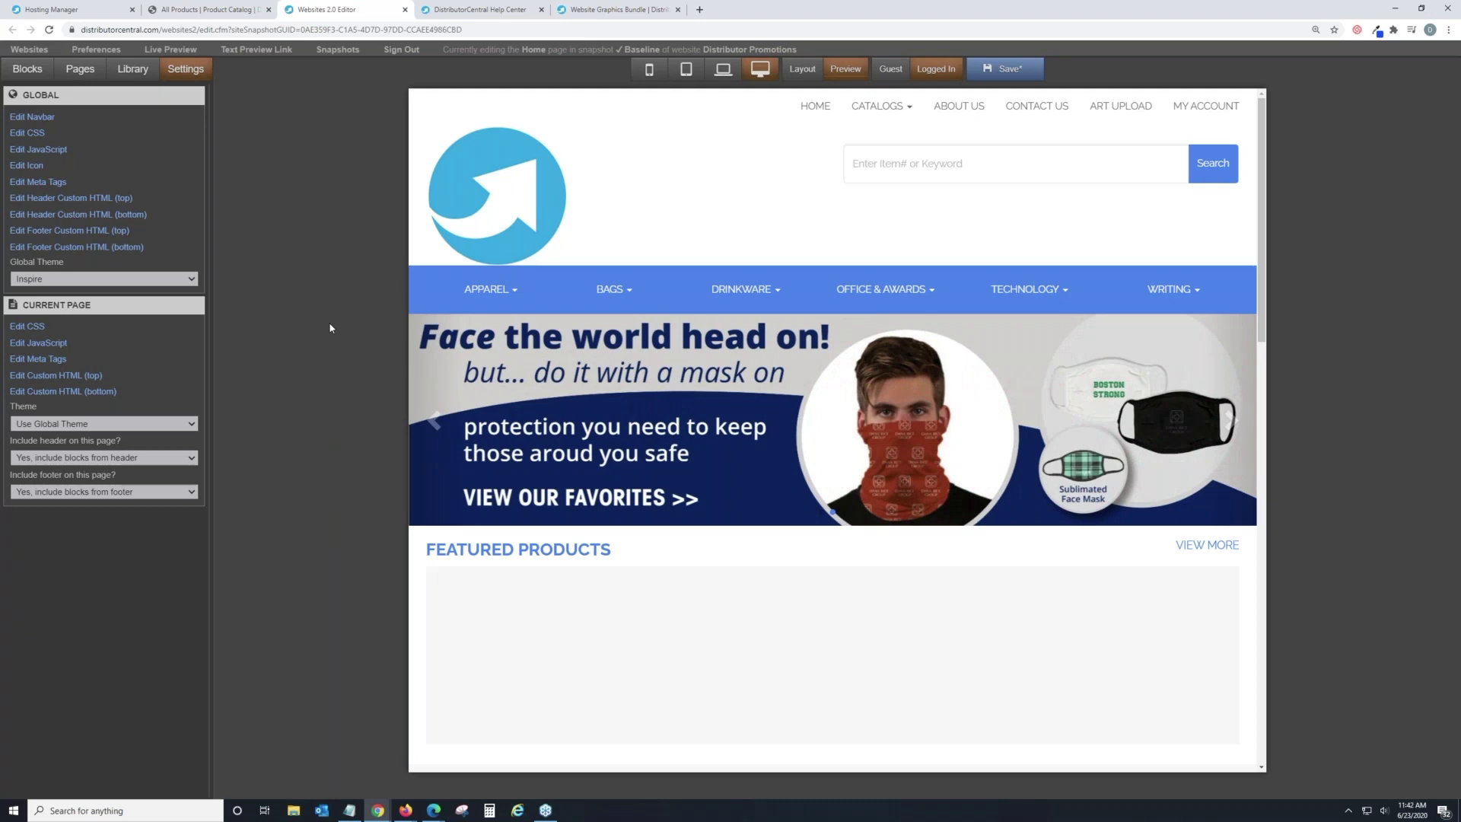
{"action": "left_click", "coordinate": [80, 142]}
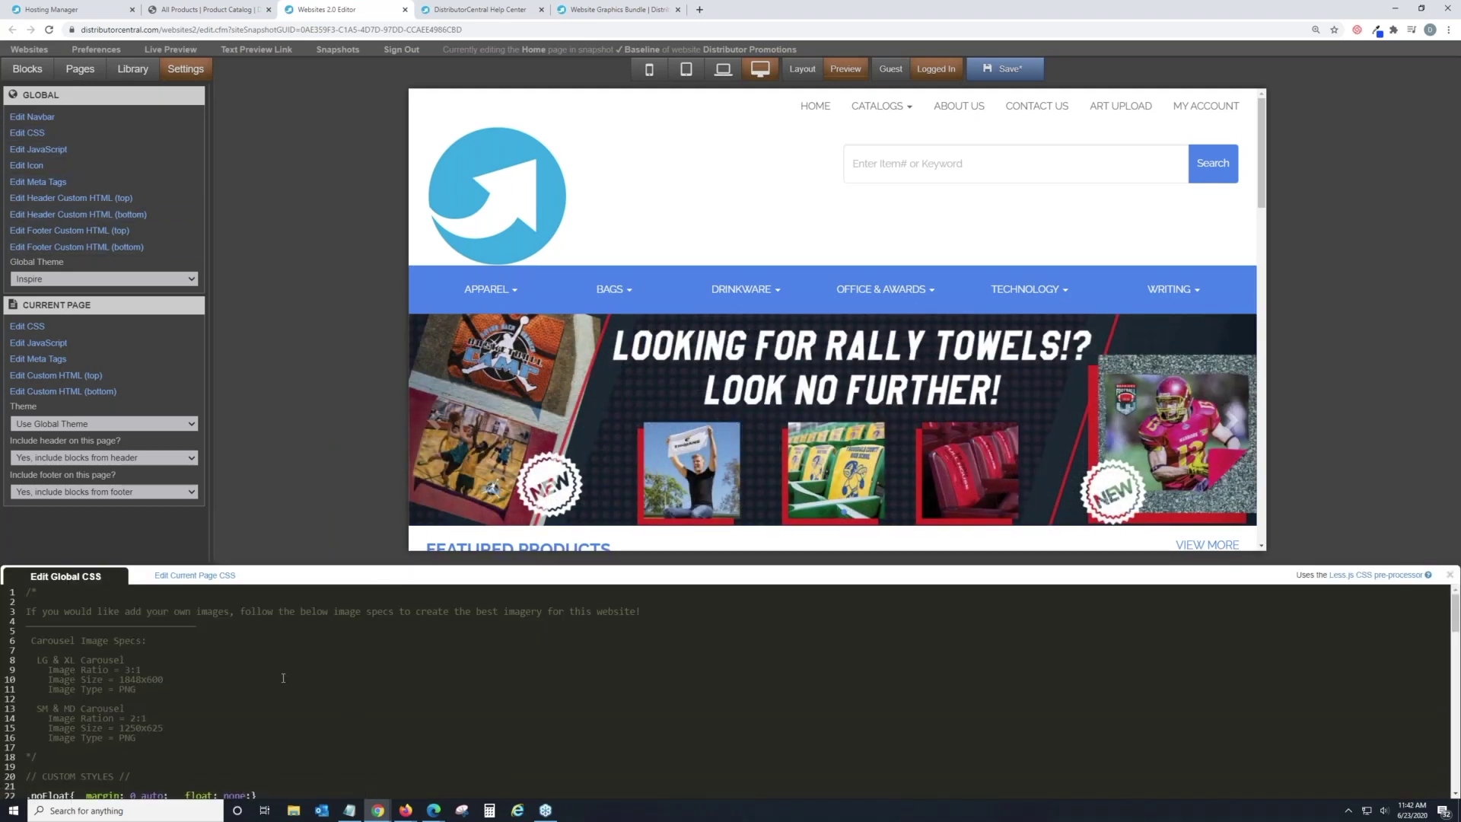
{"action": "scroll", "coordinate": [282, 677], "scroll_direction": "down", "scroll_amount": 3}
{"action": "scroll", "coordinate": [219, 736], "scroll_direction": "up", "scroll_amount": 2}
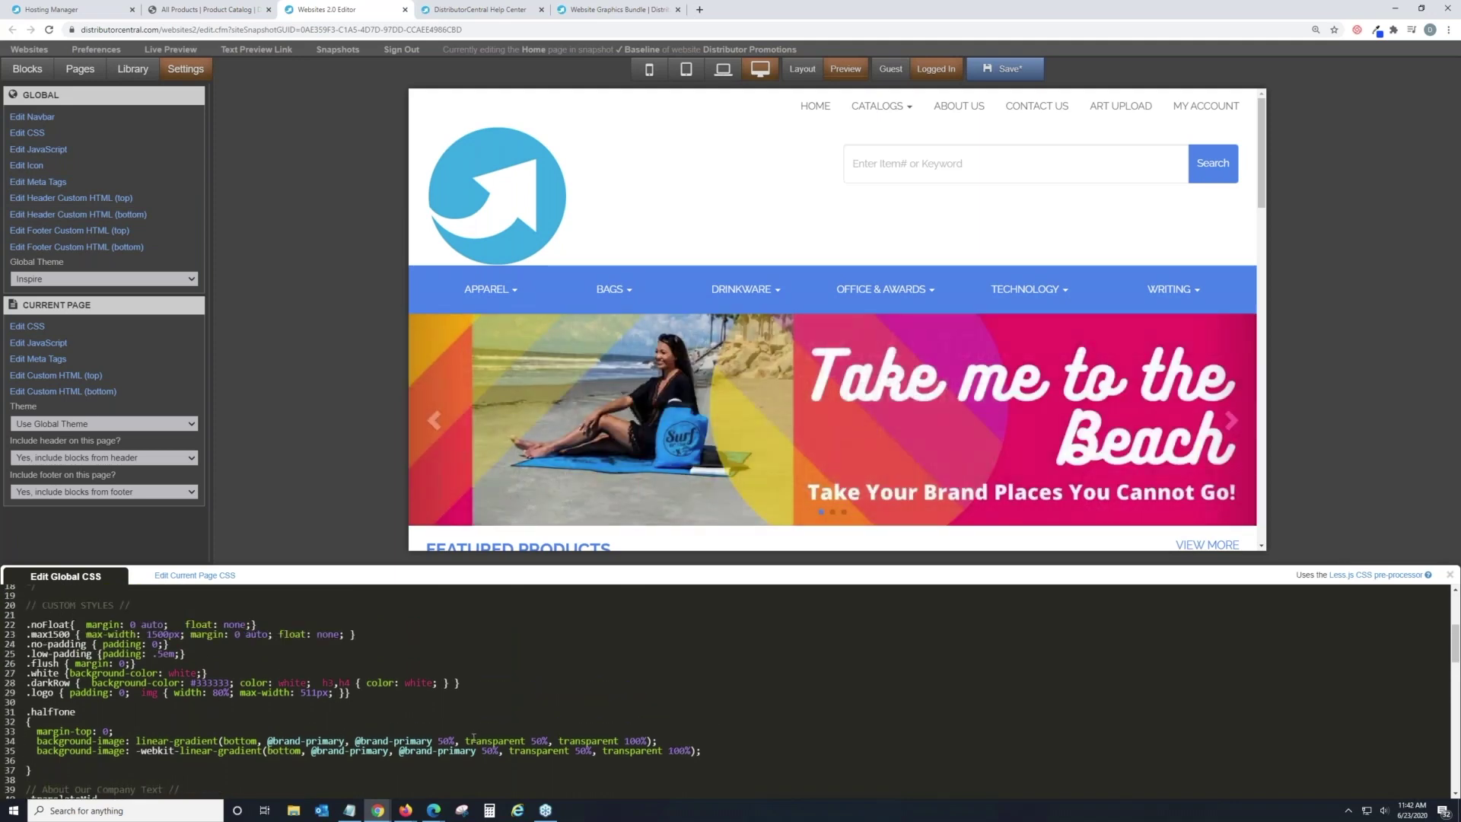
{"action": "scroll", "coordinate": [471, 717], "scroll_direction": "down", "scroll_amount": 6}
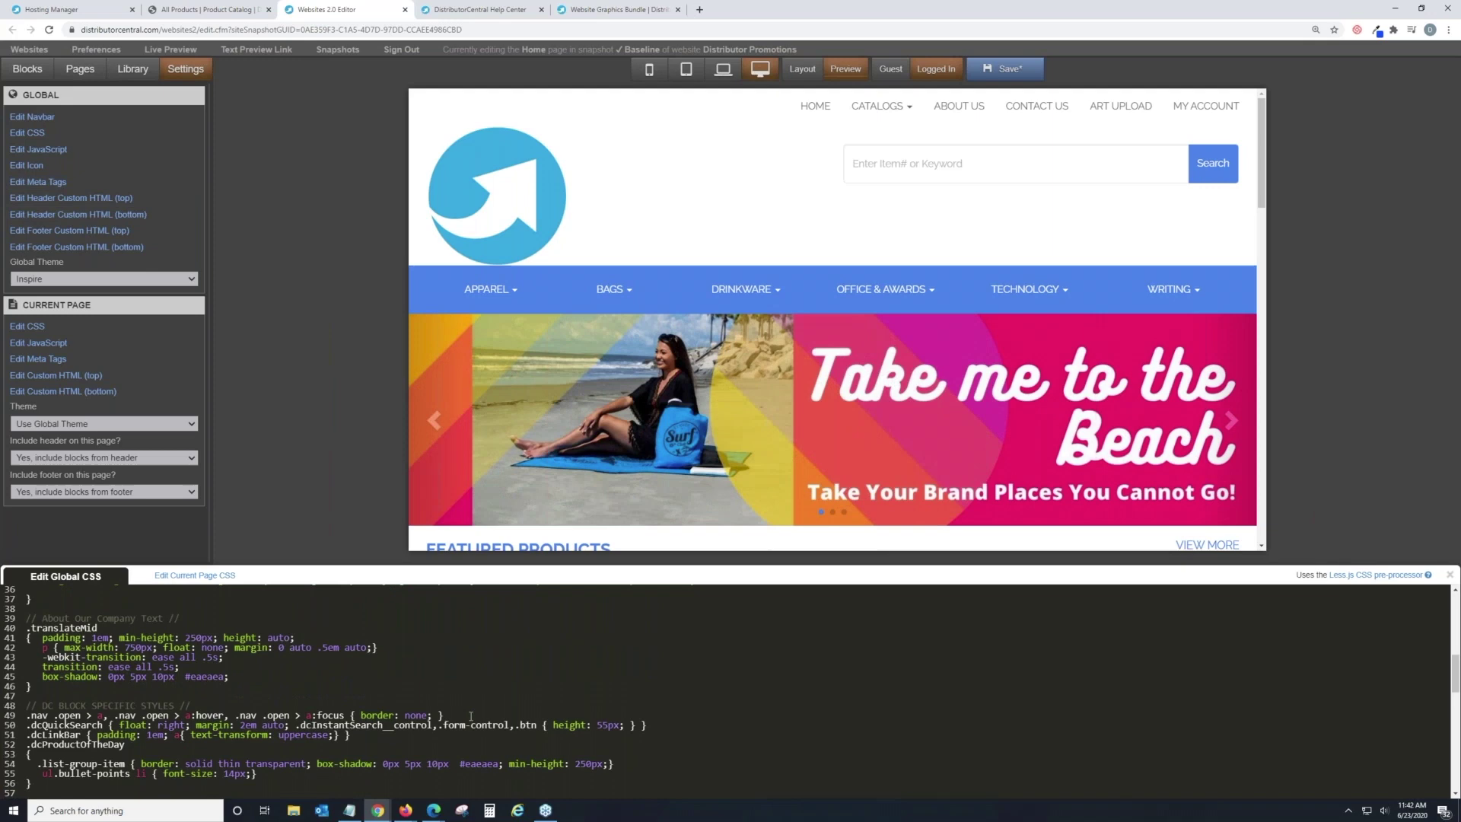
{"action": "scroll", "coordinate": [395, 661], "scroll_direction": "up", "scroll_amount": 4}
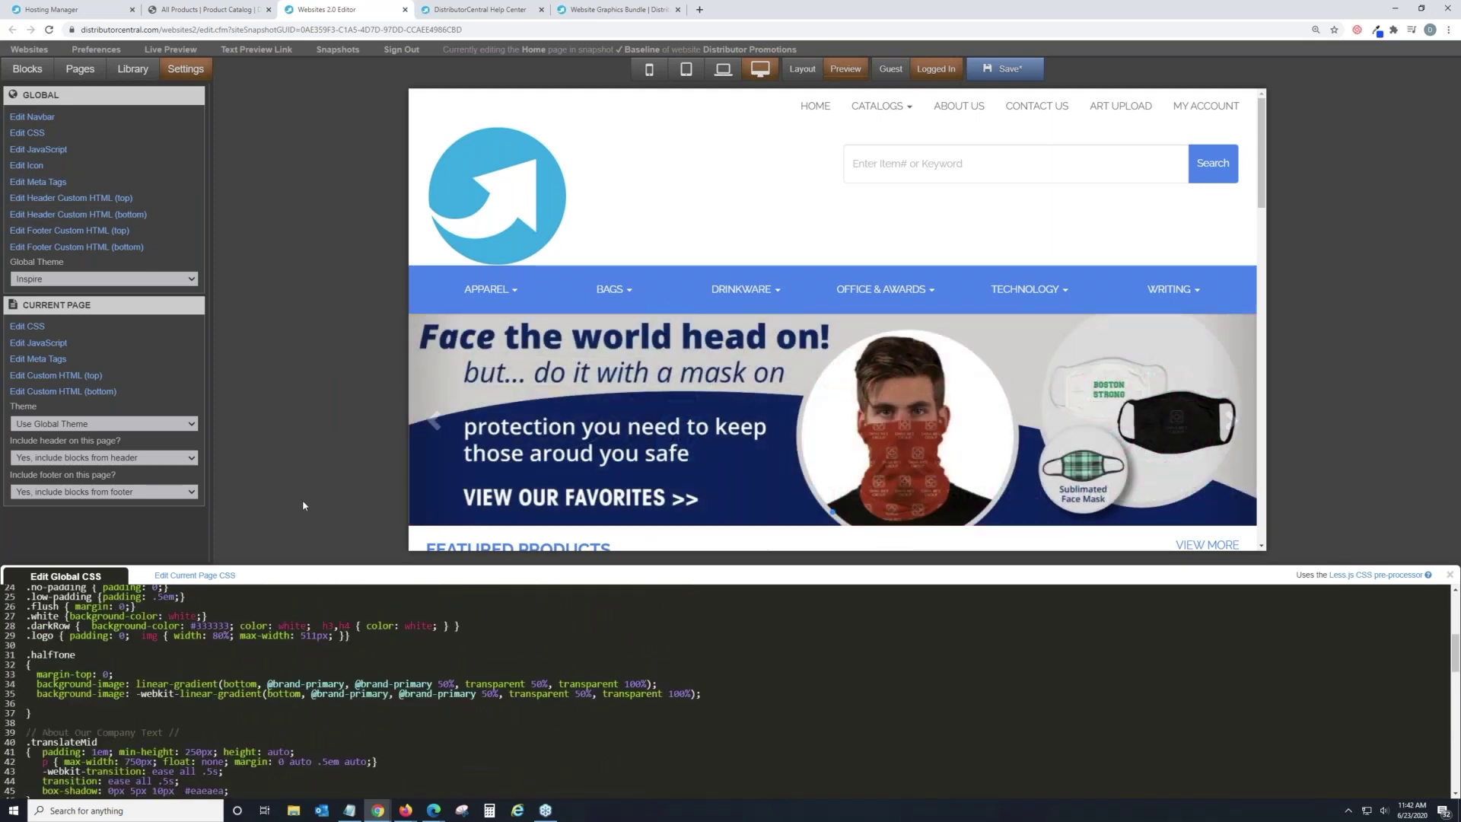
{"action": "left_click", "coordinate": [1452, 577]}
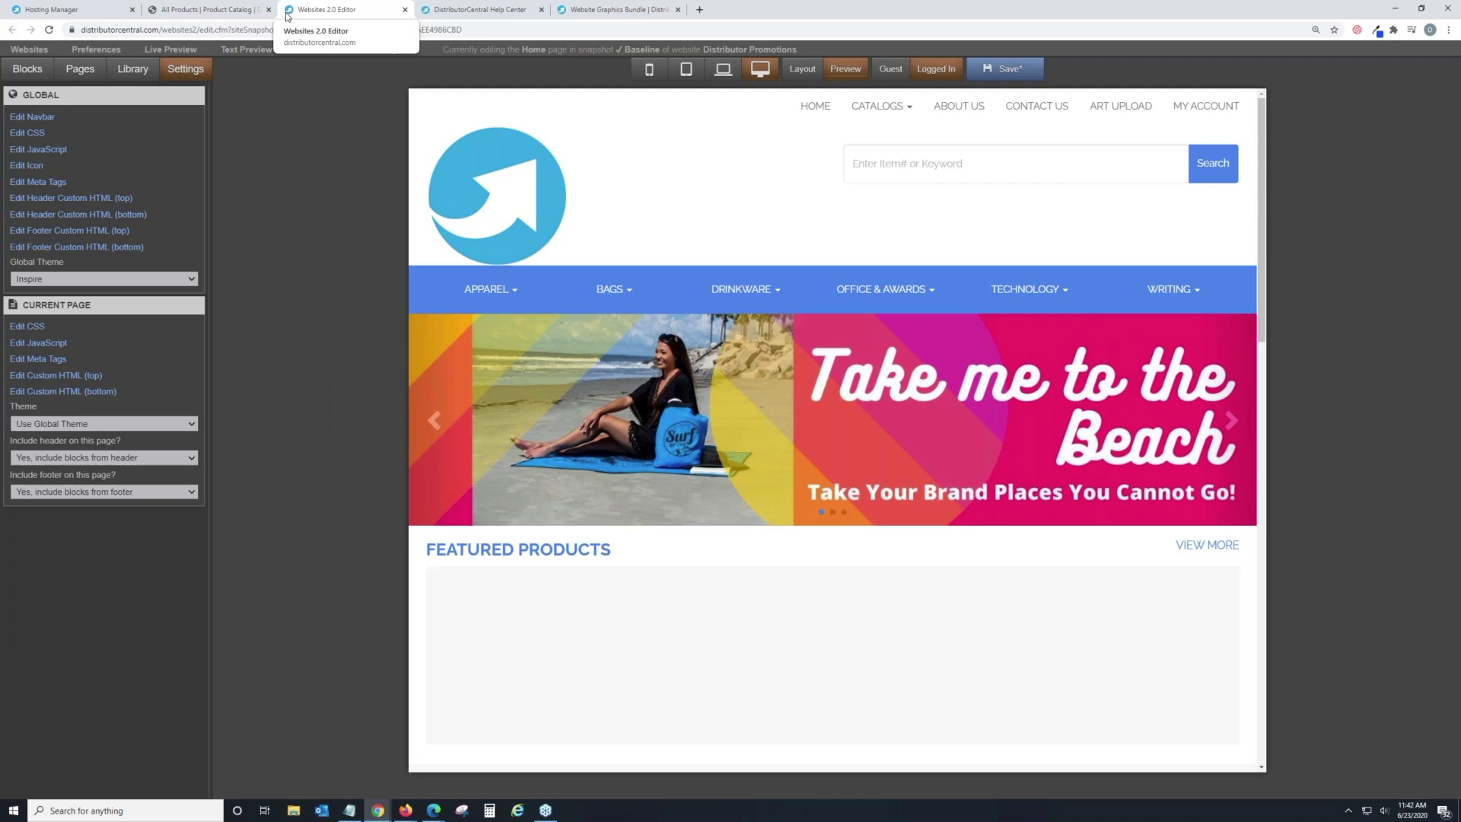
Step: Open the website icon settings, highlight the 512x512 size requirement, and close them without uploading a file
{"action": "left_click", "coordinate": [33, 169]}
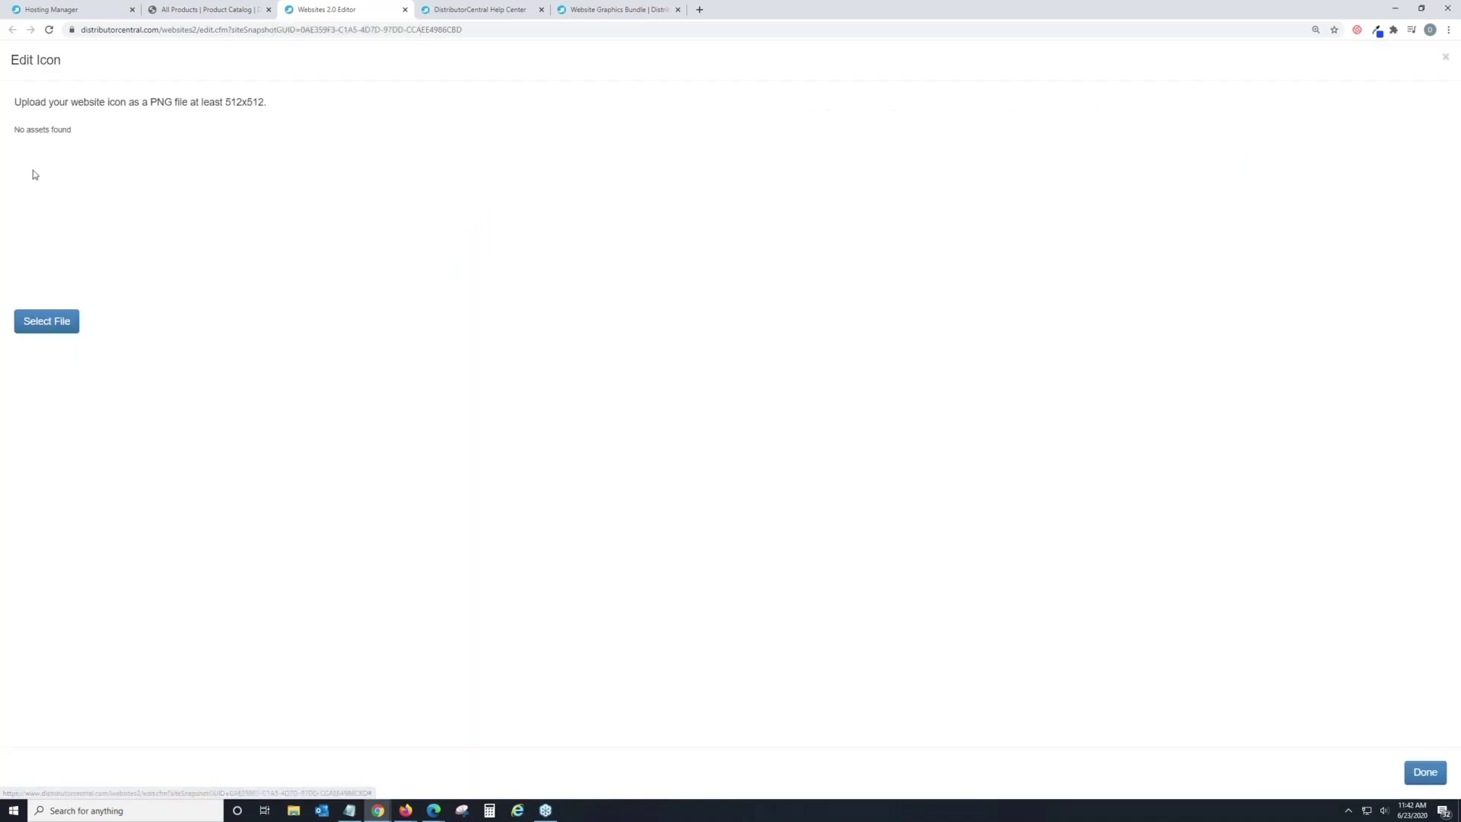
{"action": "left_click_drag", "start_coordinate": [226, 101], "coordinate": [268, 102]}
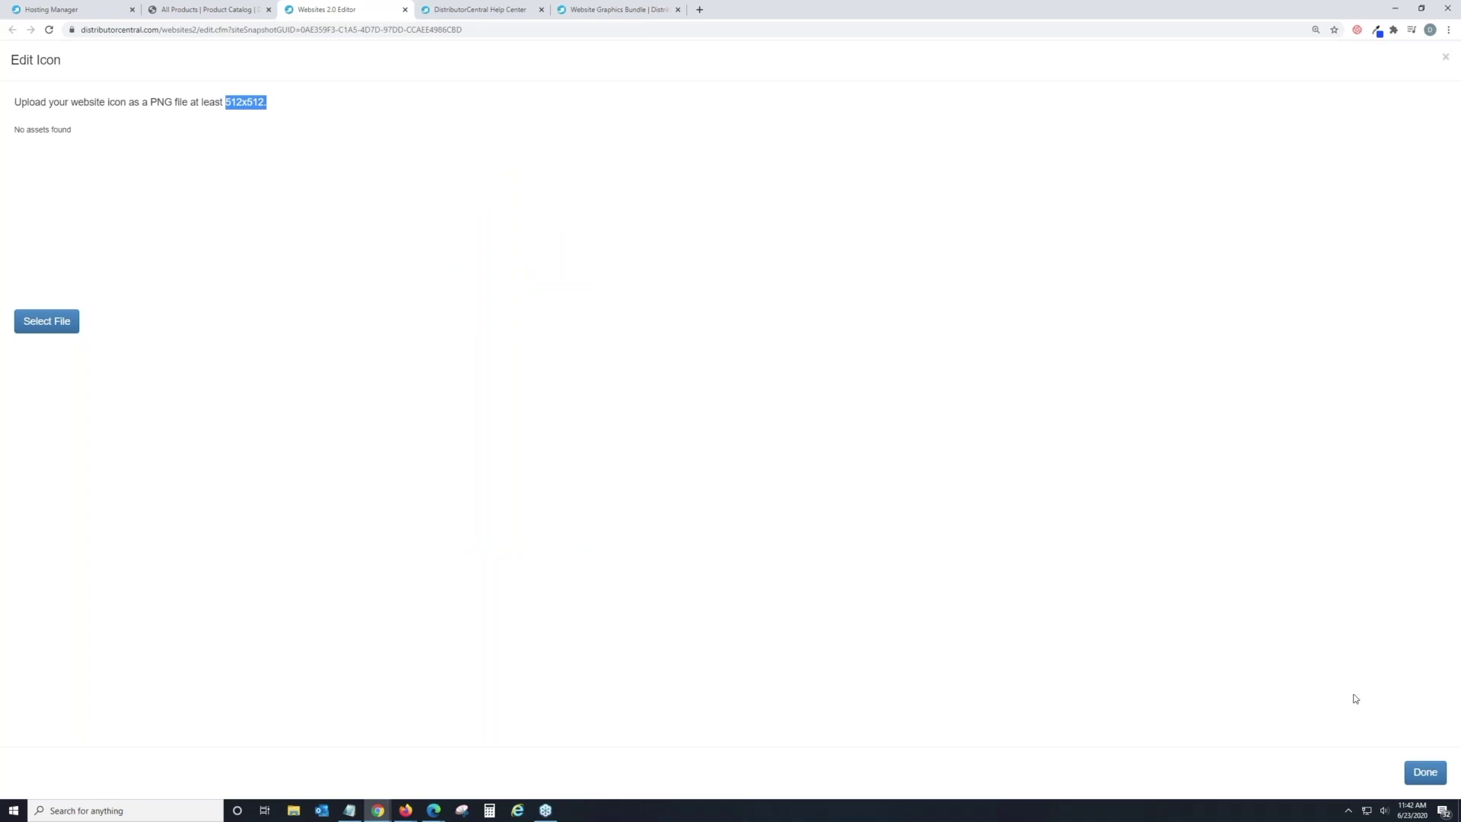
{"action": "left_click", "coordinate": [1437, 777]}
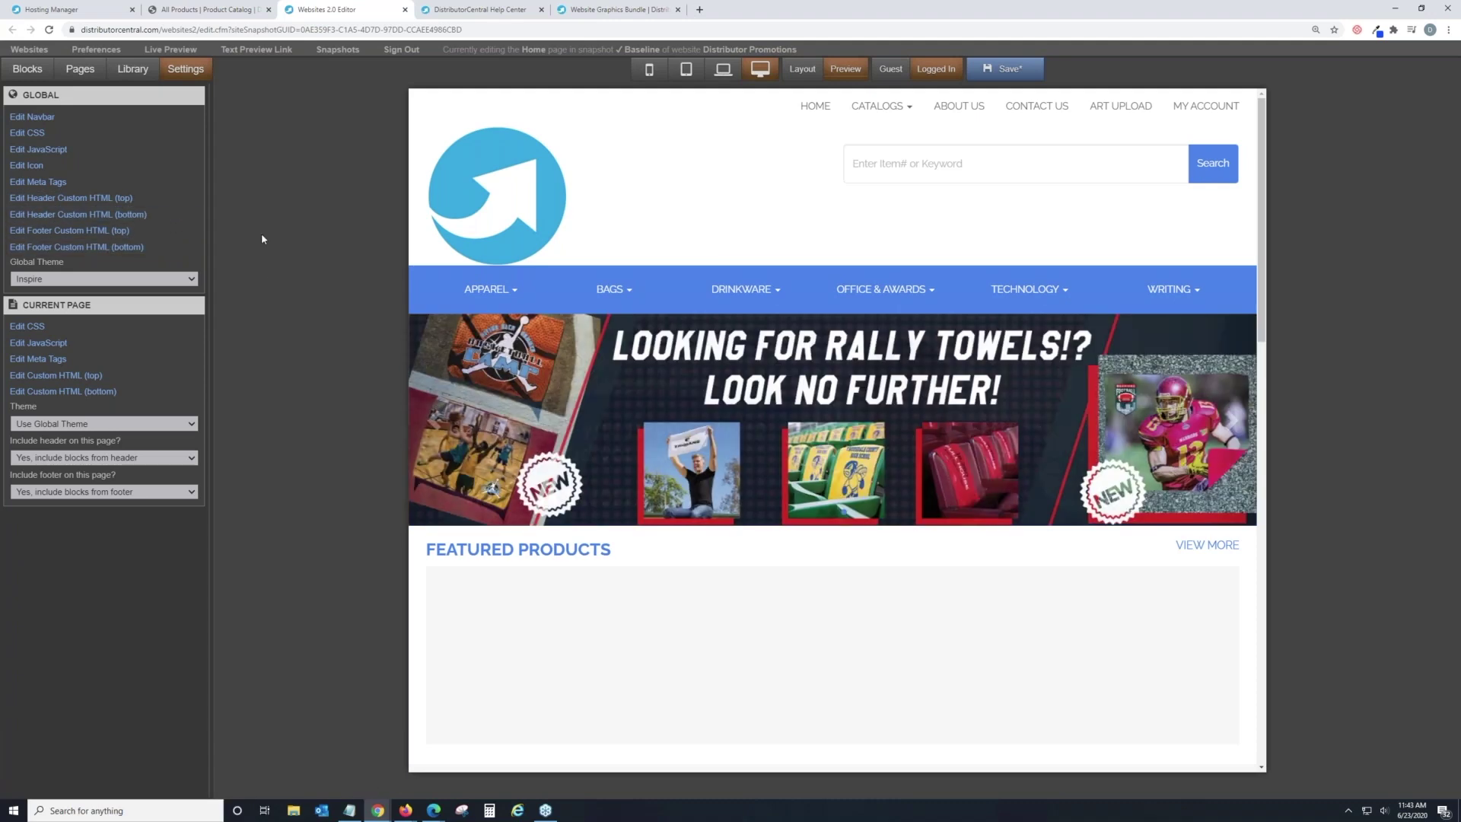
Step: Try the Cyborg and Midnight themes as the website's global theme
{"action": "left_click", "coordinate": [89, 279]}
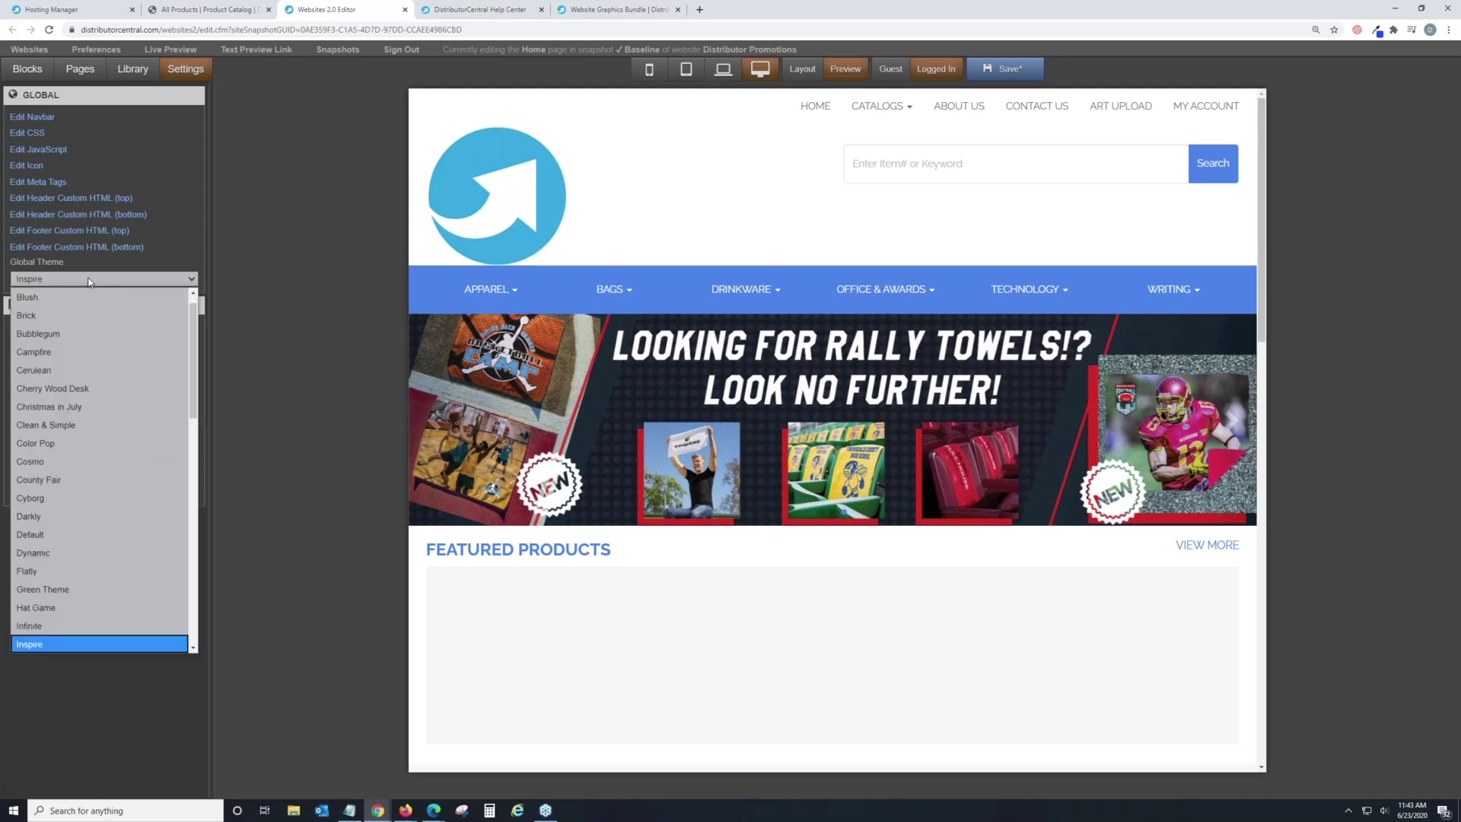
{"action": "scroll", "coordinate": [117, 303], "scroll_direction": "down", "scroll_amount": 5}
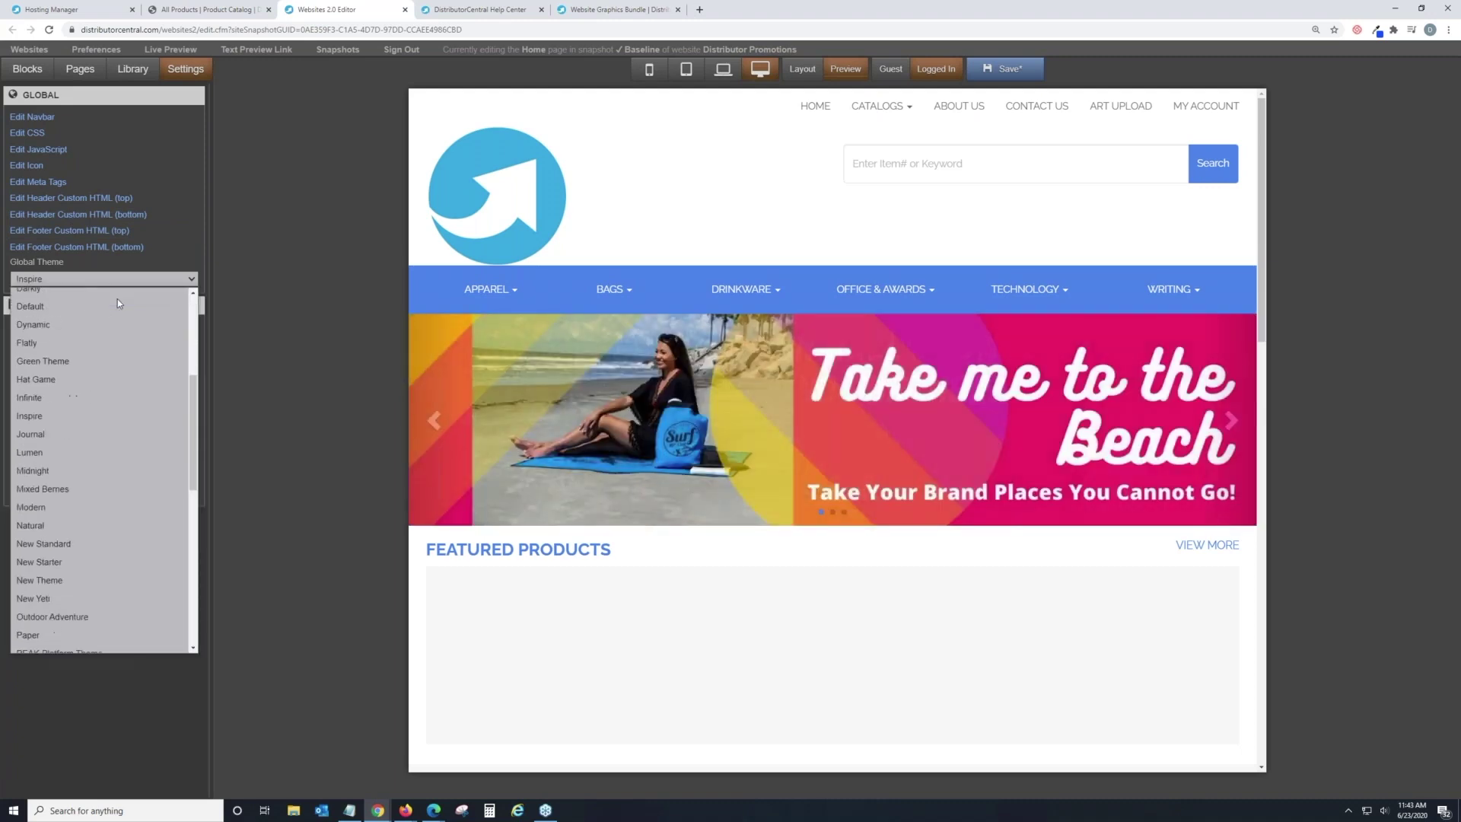
{"action": "scroll", "coordinate": [117, 301], "scroll_direction": "up", "scroll_amount": 4}
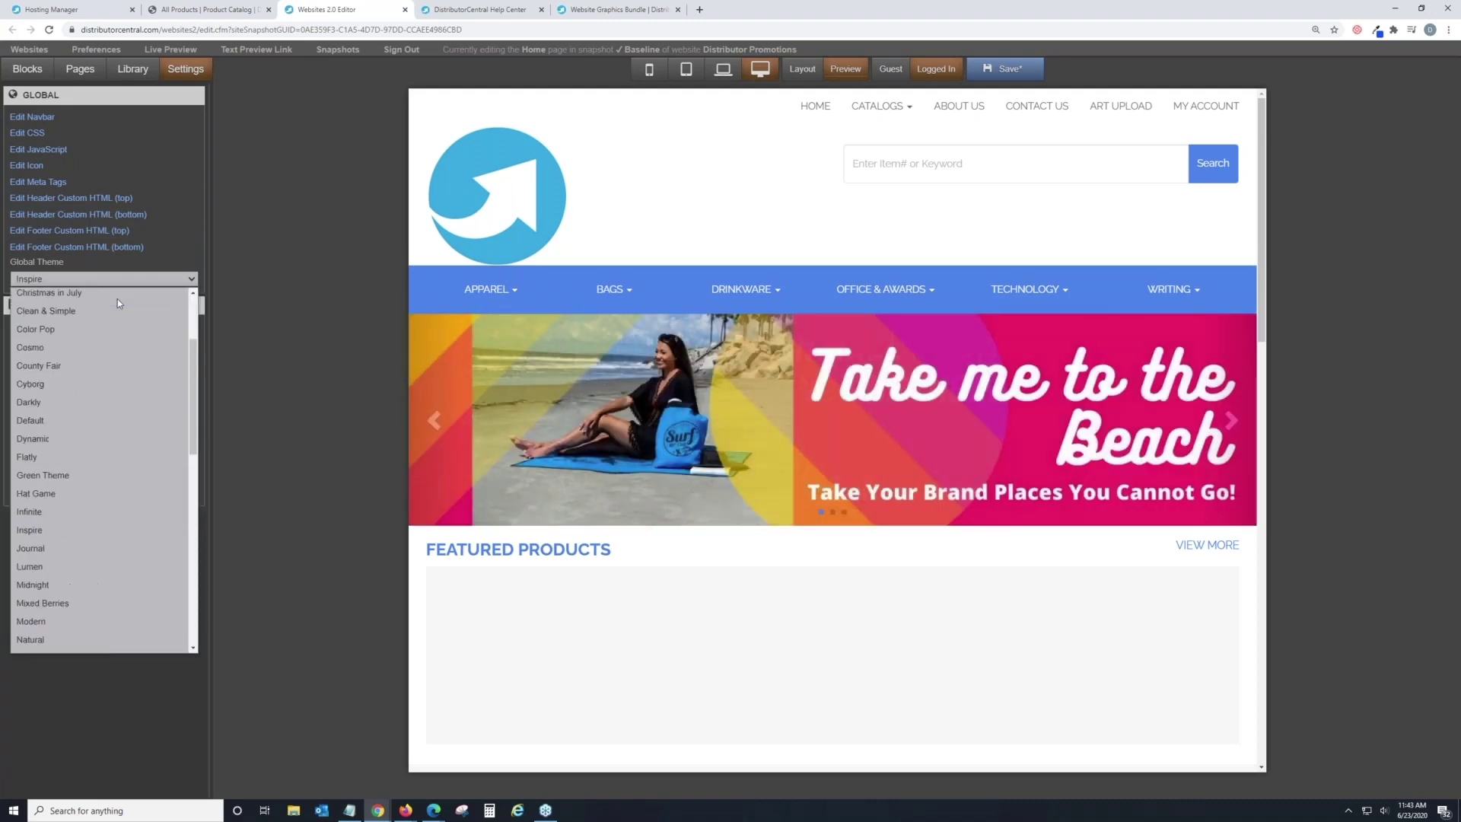
{"action": "left_click", "coordinate": [108, 388]}
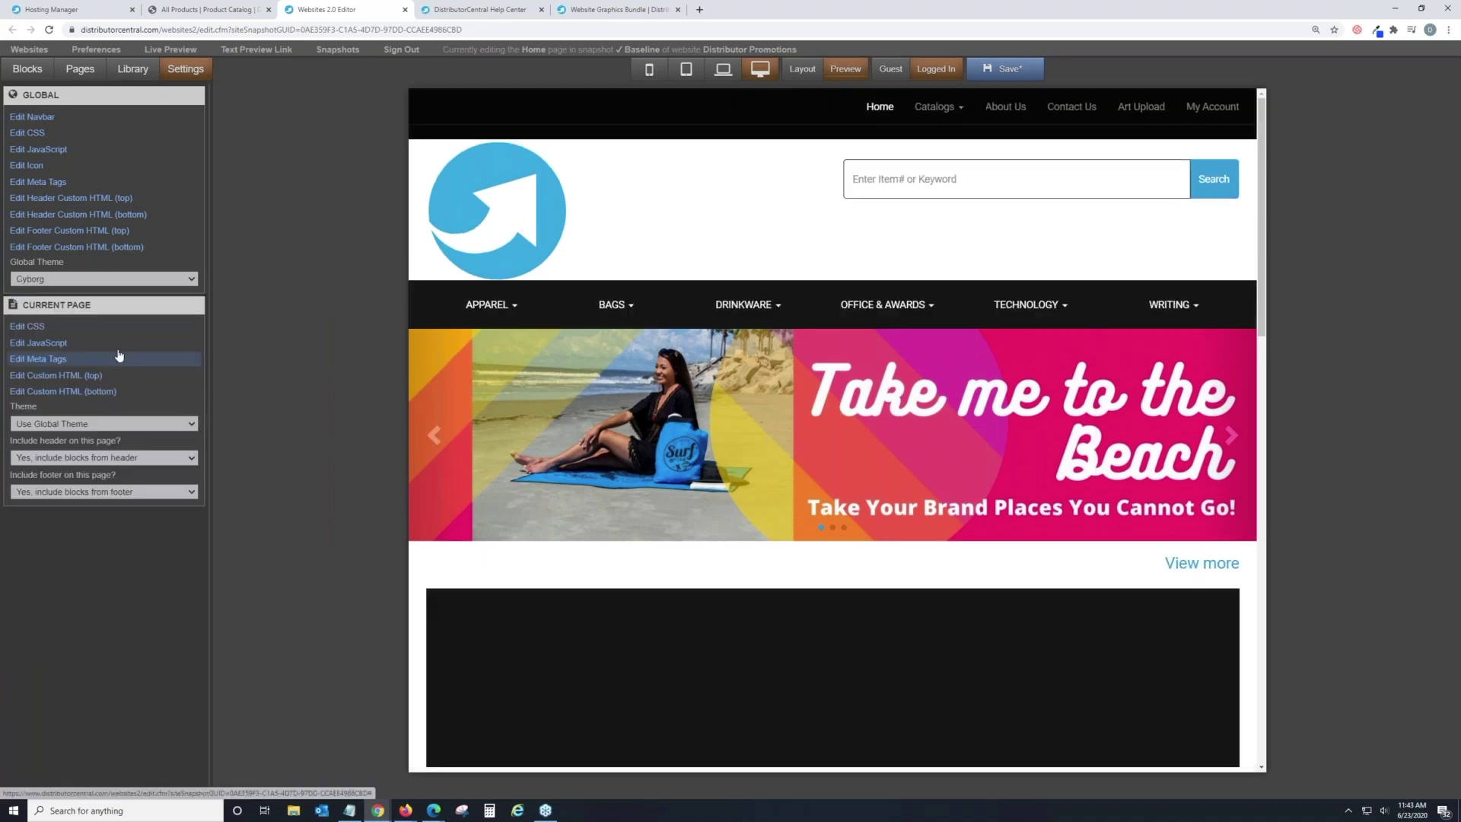
{"action": "left_click", "coordinate": [128, 279]}
{"action": "scroll", "coordinate": [134, 462], "scroll_direction": "down", "scroll_amount": 4}
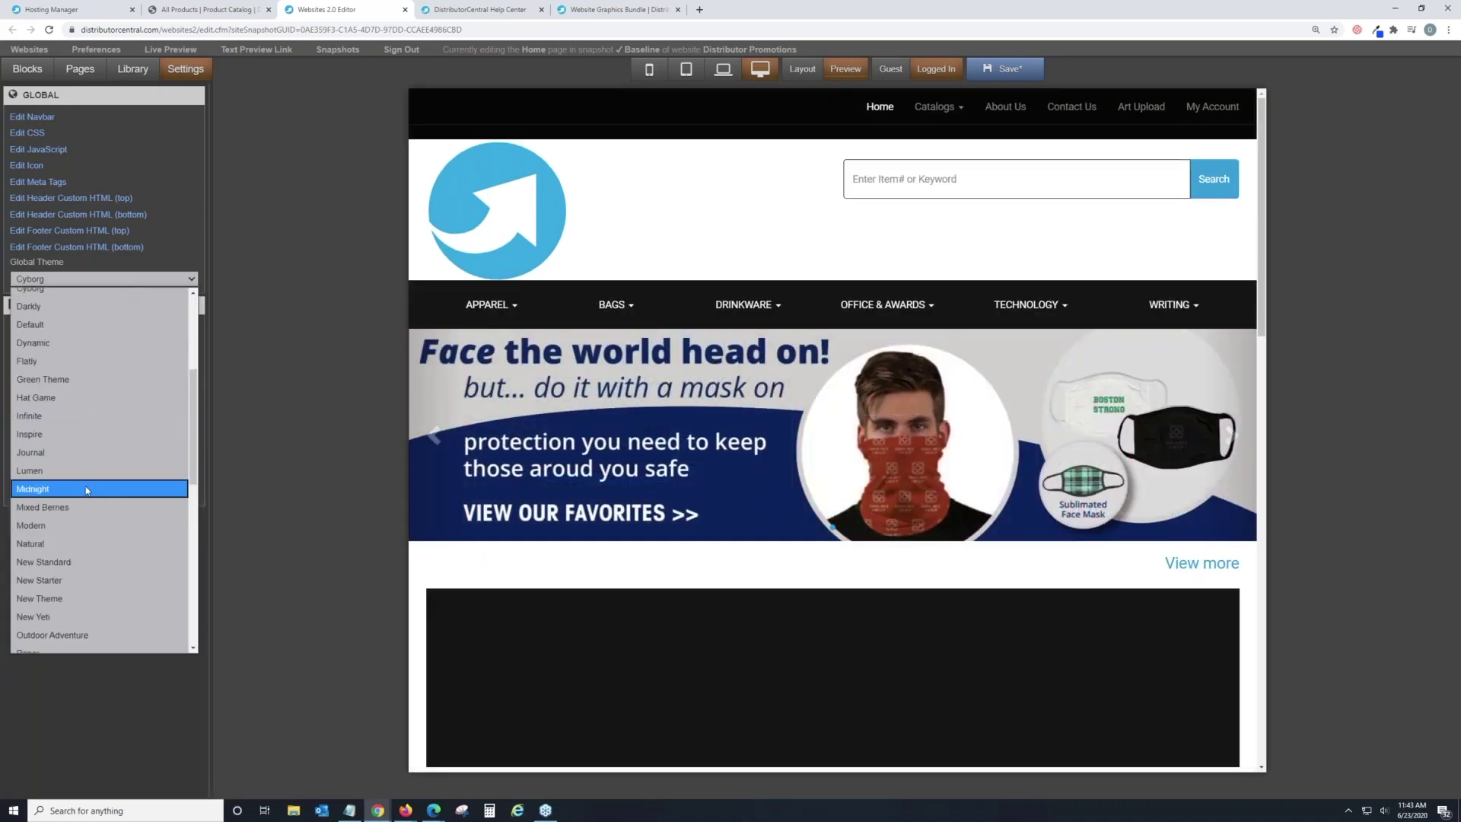
{"action": "left_click", "coordinate": [95, 481]}
Step: Try the Starter-Black and Superb themes as the website's global theme
{"action": "left_click", "coordinate": [126, 279]}
{"action": "scroll", "coordinate": [115, 381], "scroll_direction": "down", "scroll_amount": 5}
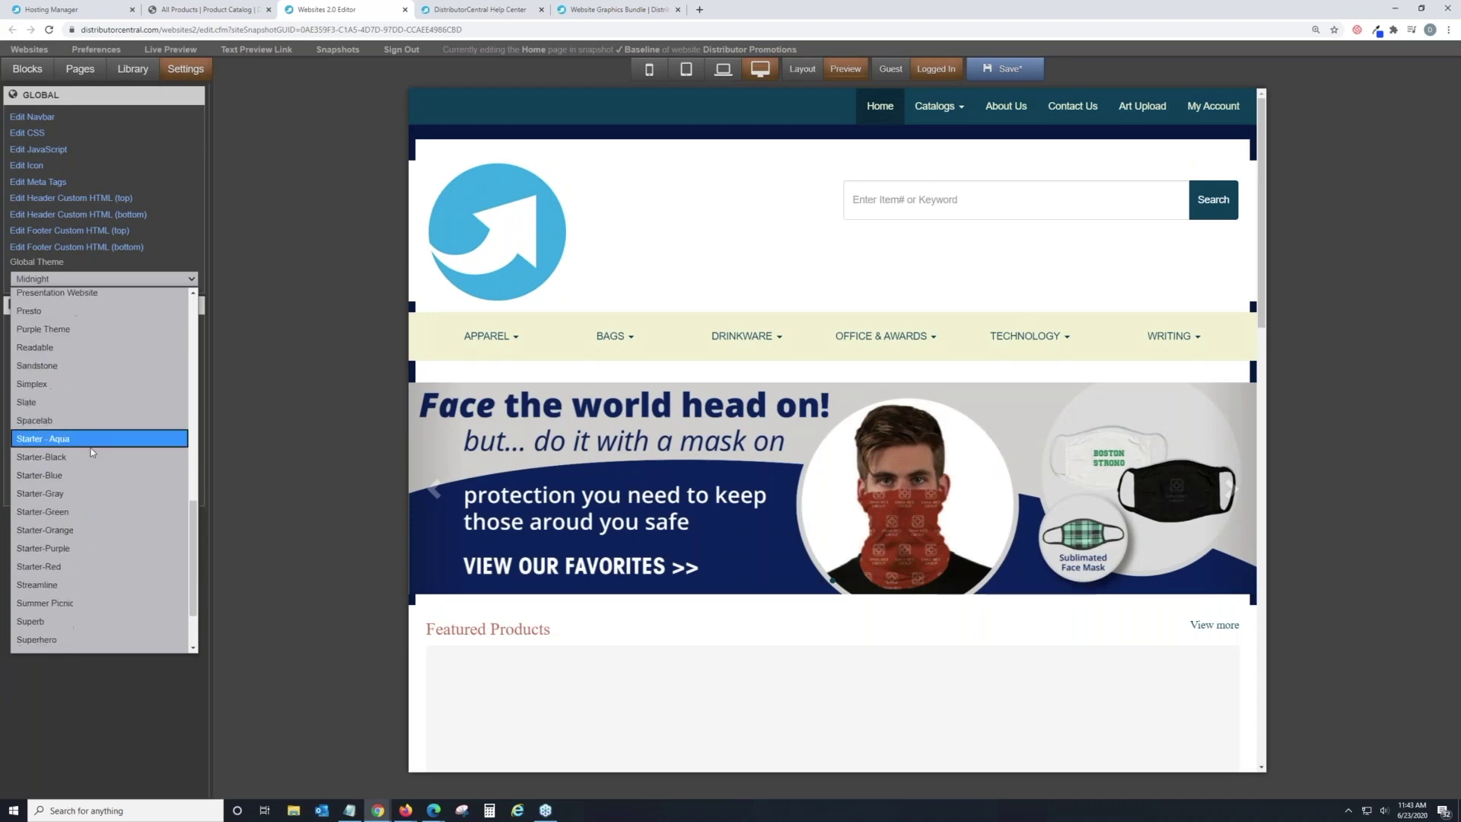
{"action": "left_click", "coordinate": [92, 433]}
{"action": "left_click", "coordinate": [118, 279]}
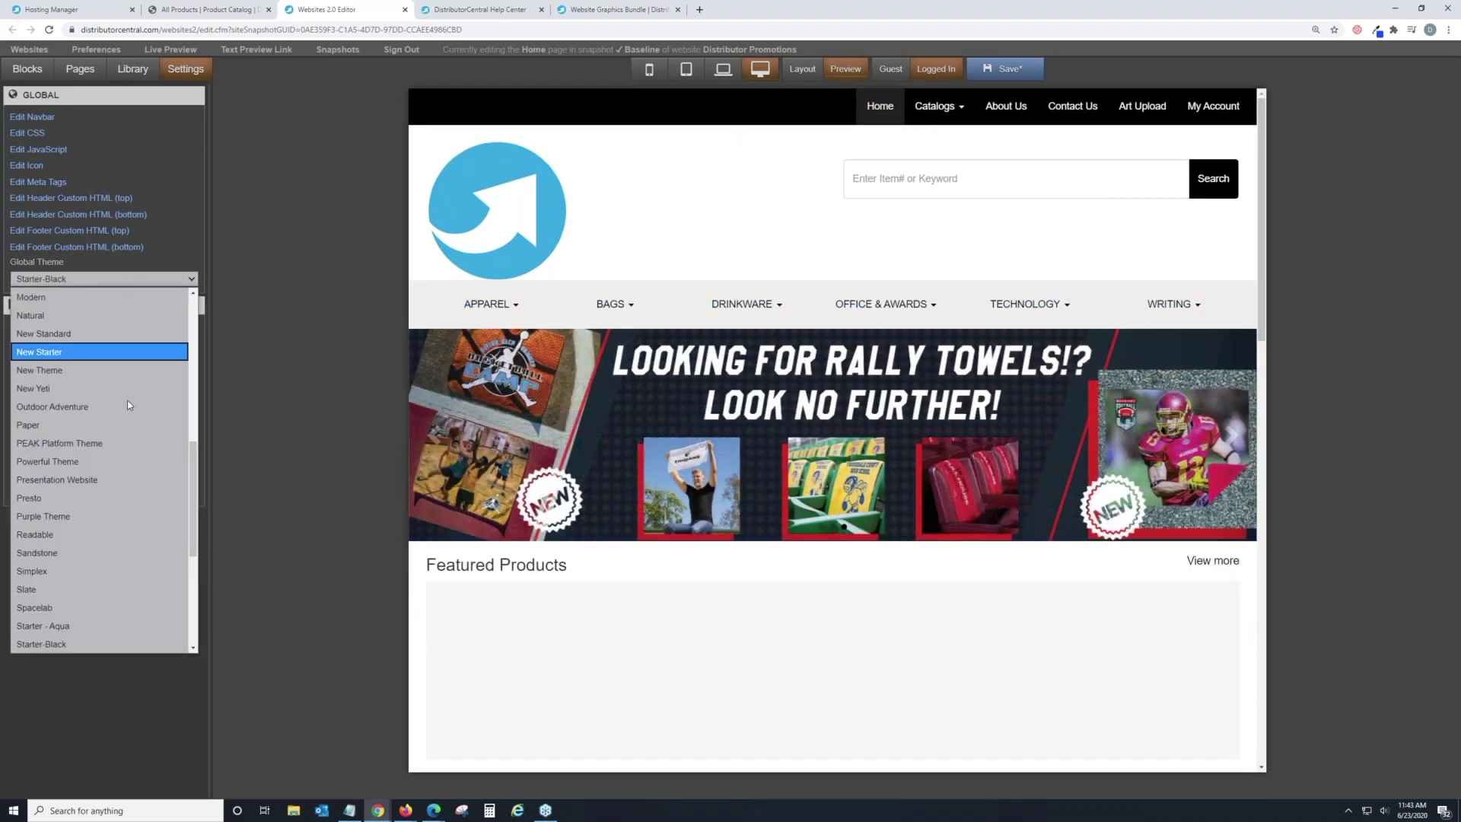
{"action": "scroll", "coordinate": [115, 457], "scroll_direction": "down", "scroll_amount": 2}
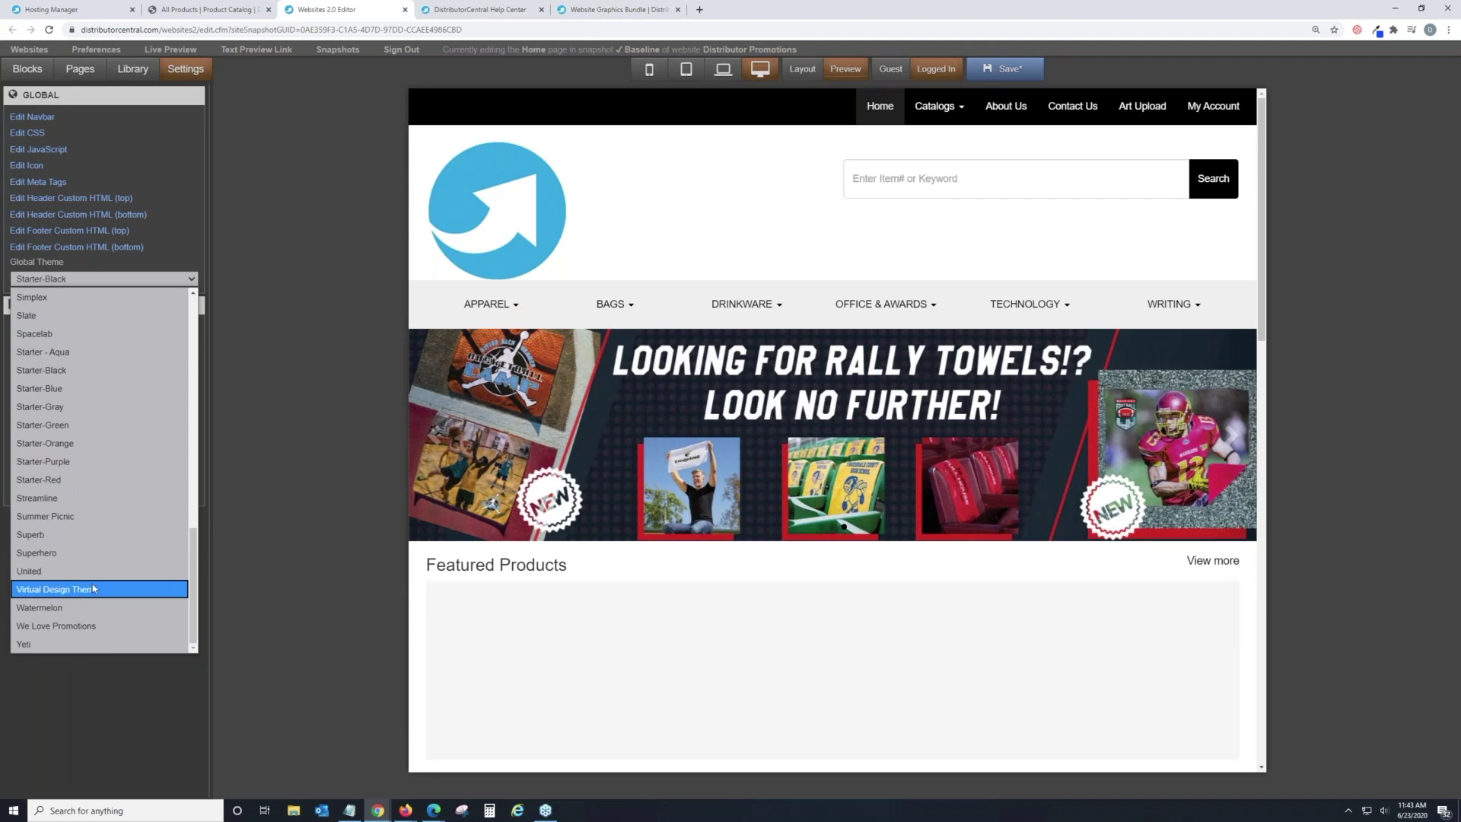
{"action": "left_click", "coordinate": [87, 541]}
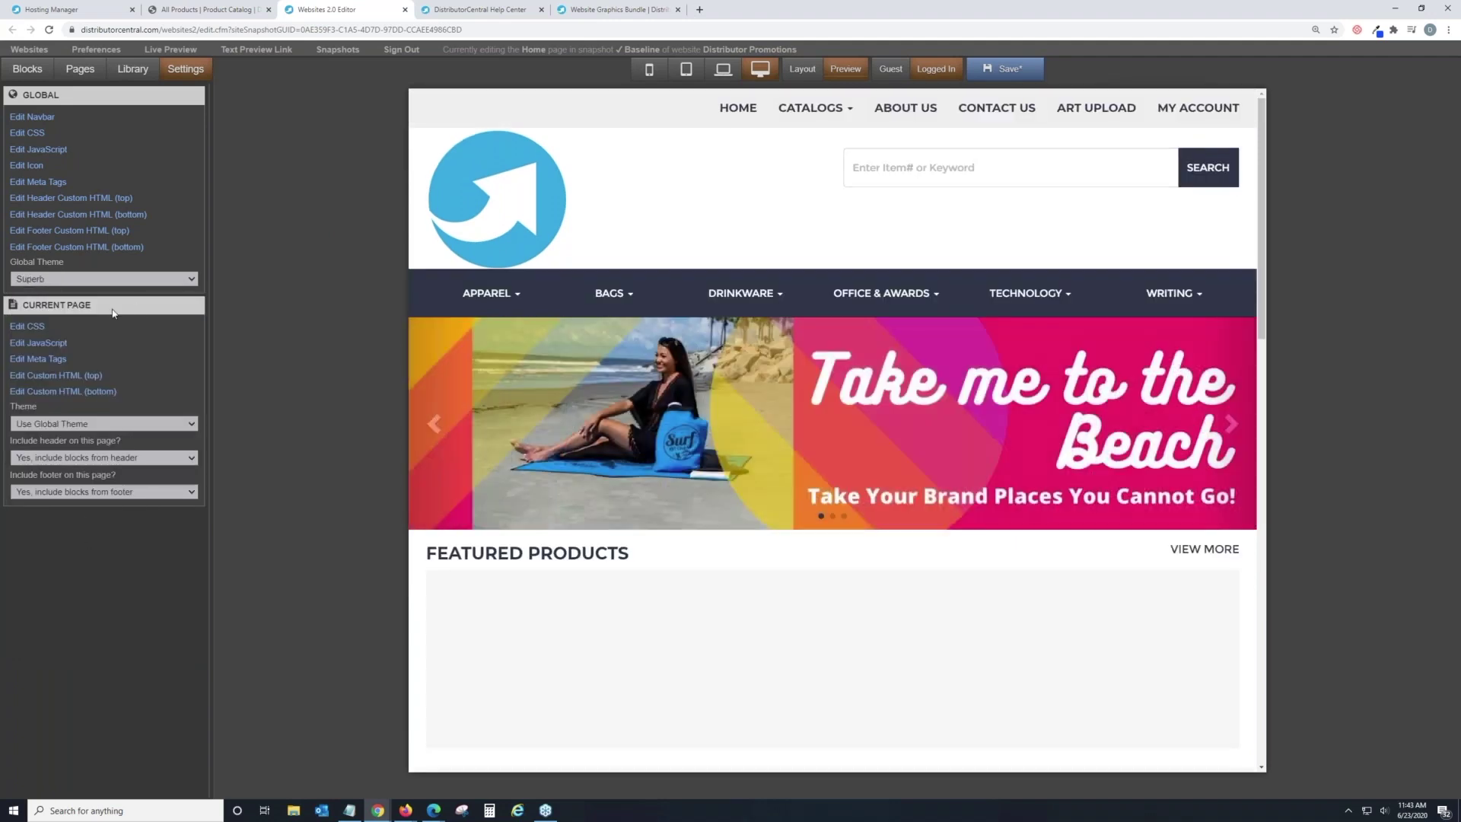
Step: Browse the available global themes and try Yeti on the website
{"action": "left_click", "coordinate": [110, 280]}
{"action": "scroll", "coordinate": [139, 448], "scroll_direction": "up", "scroll_amount": 1}
{"action": "scroll", "coordinate": [140, 447], "scroll_direction": "up", "scroll_amount": 8}
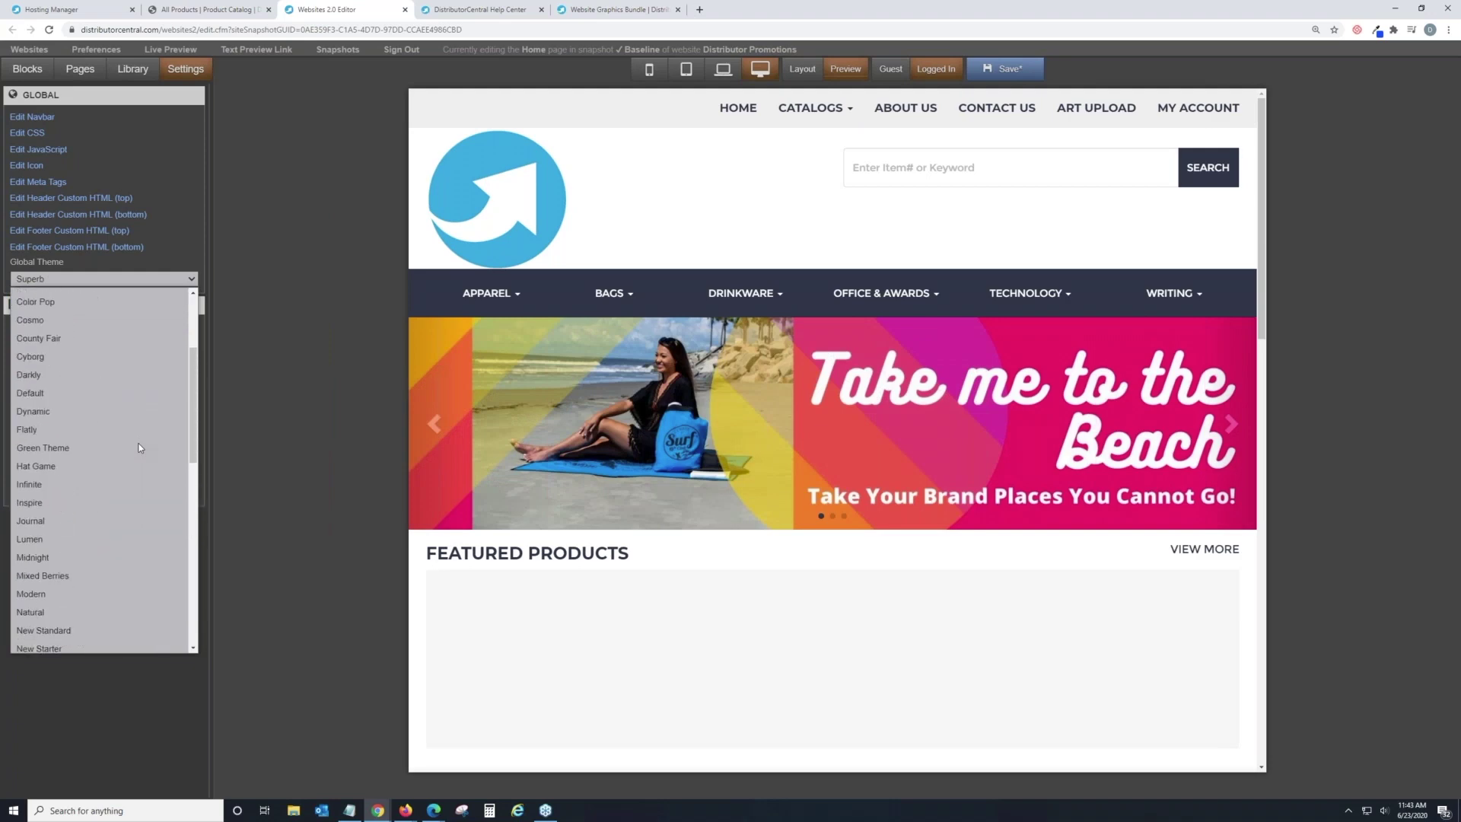
{"action": "scroll", "coordinate": [126, 396], "scroll_direction": "up", "scroll_amount": 2}
{"action": "scroll", "coordinate": [118, 344], "scroll_direction": "down", "scroll_amount": 10}
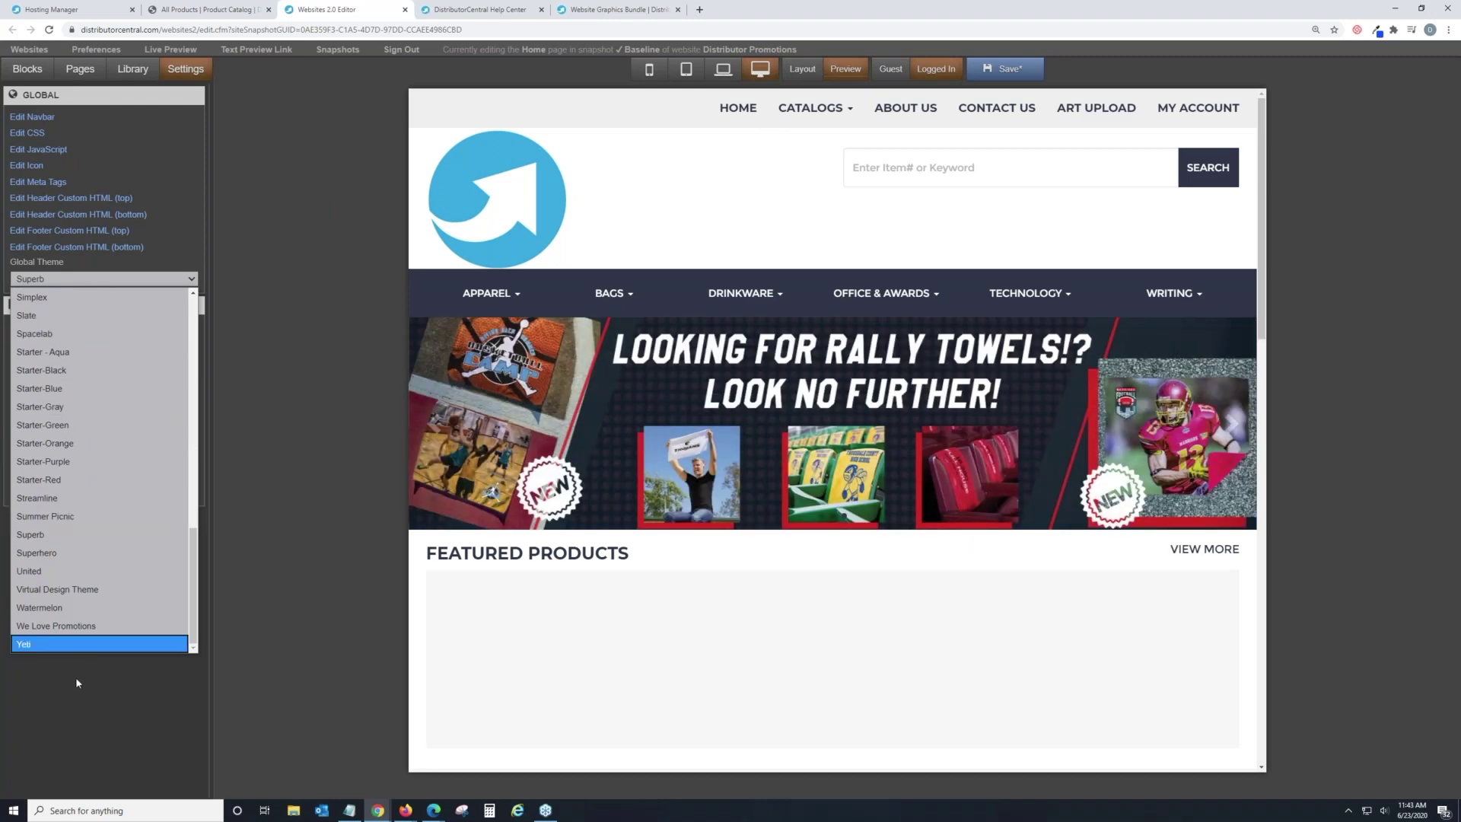
{"action": "left_click", "coordinate": [80, 649]}
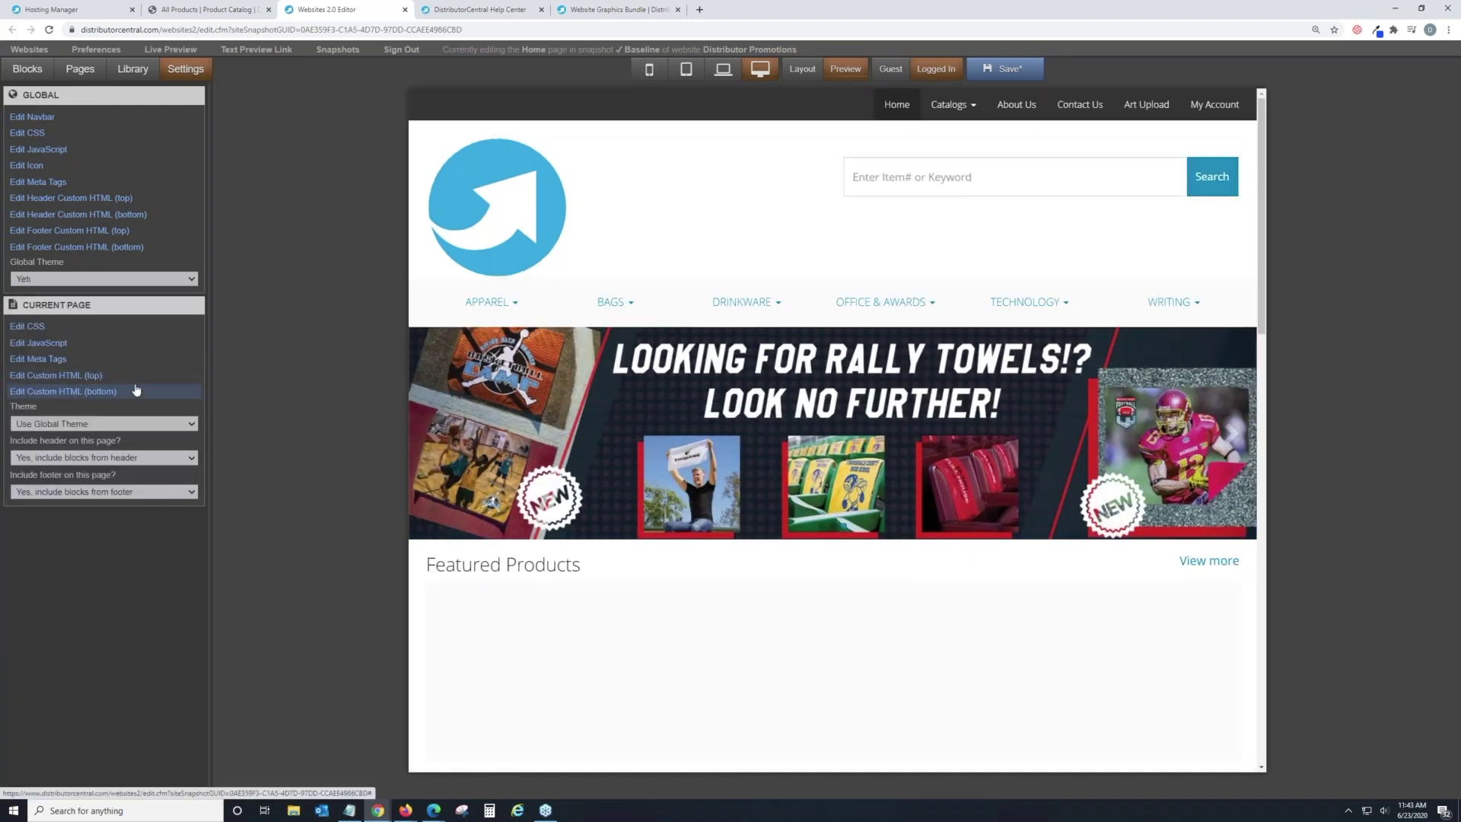
Step: Set the website's global theme to Cerulean and save the website
{"action": "left_click", "coordinate": [130, 279]}
{"action": "scroll", "coordinate": [130, 347], "scroll_direction": "up", "scroll_amount": 10}
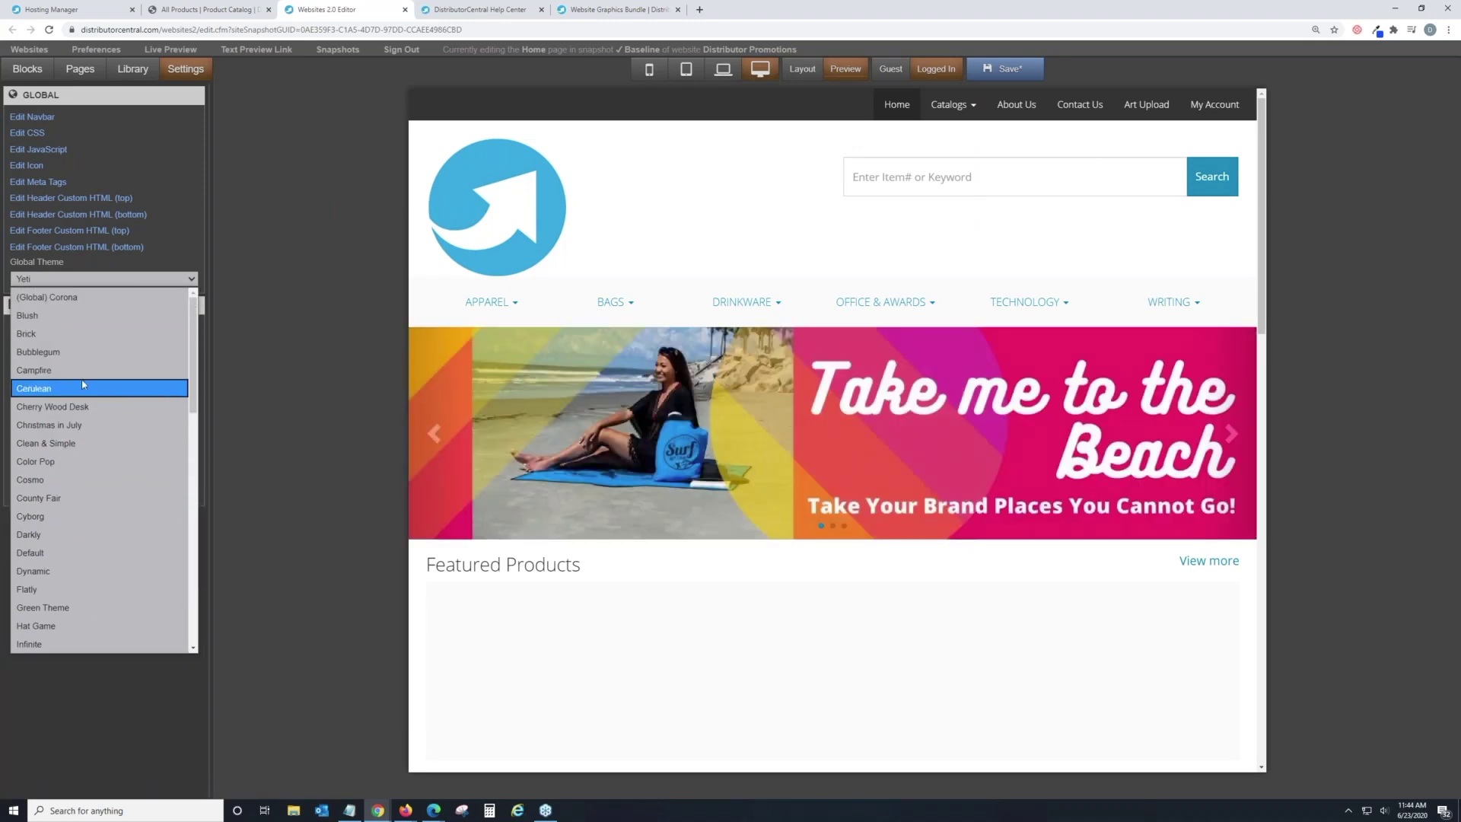
{"action": "left_click", "coordinate": [84, 387]}
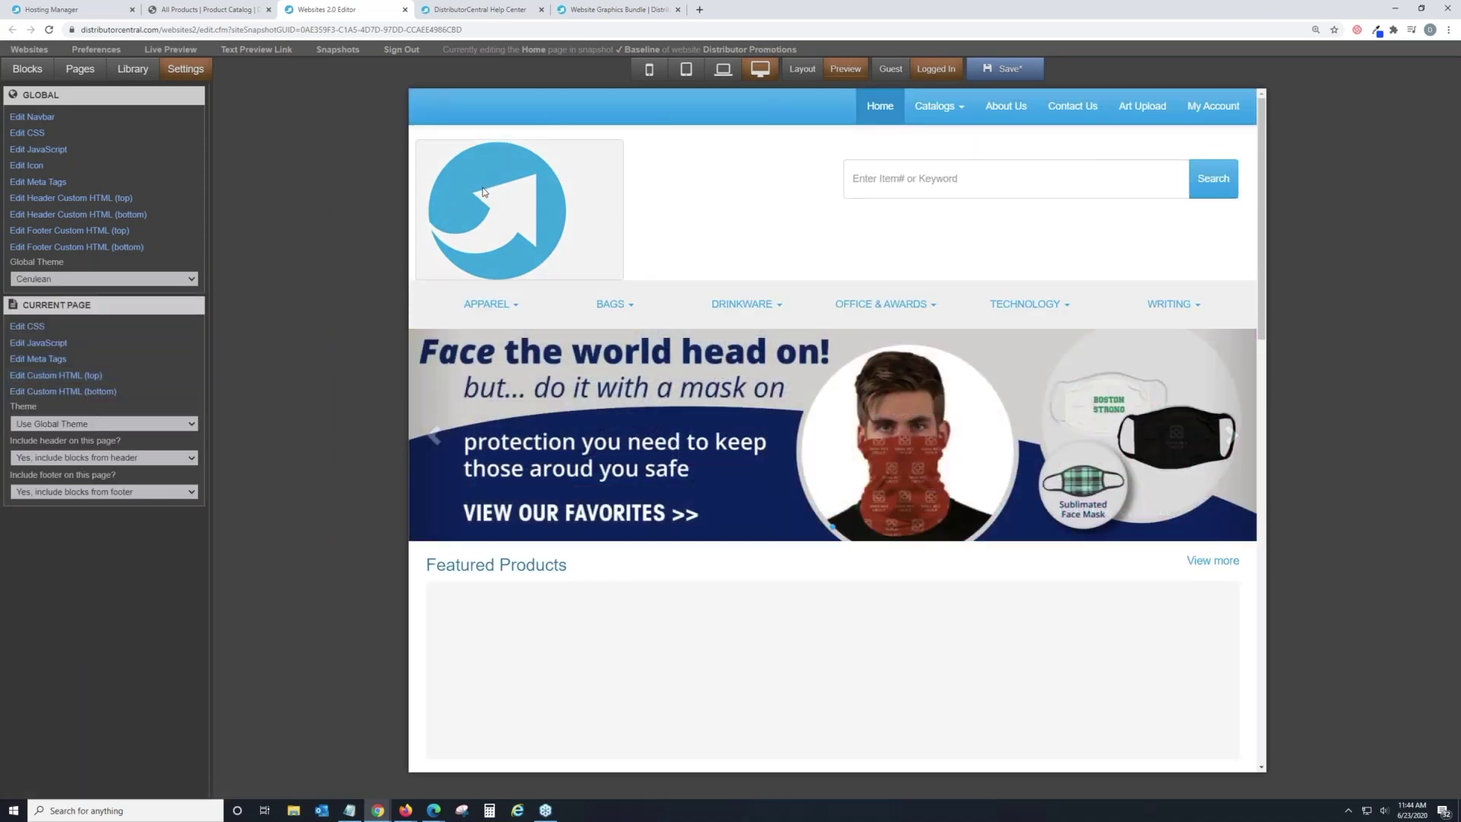
{"action": "left_click", "coordinate": [994, 70]}
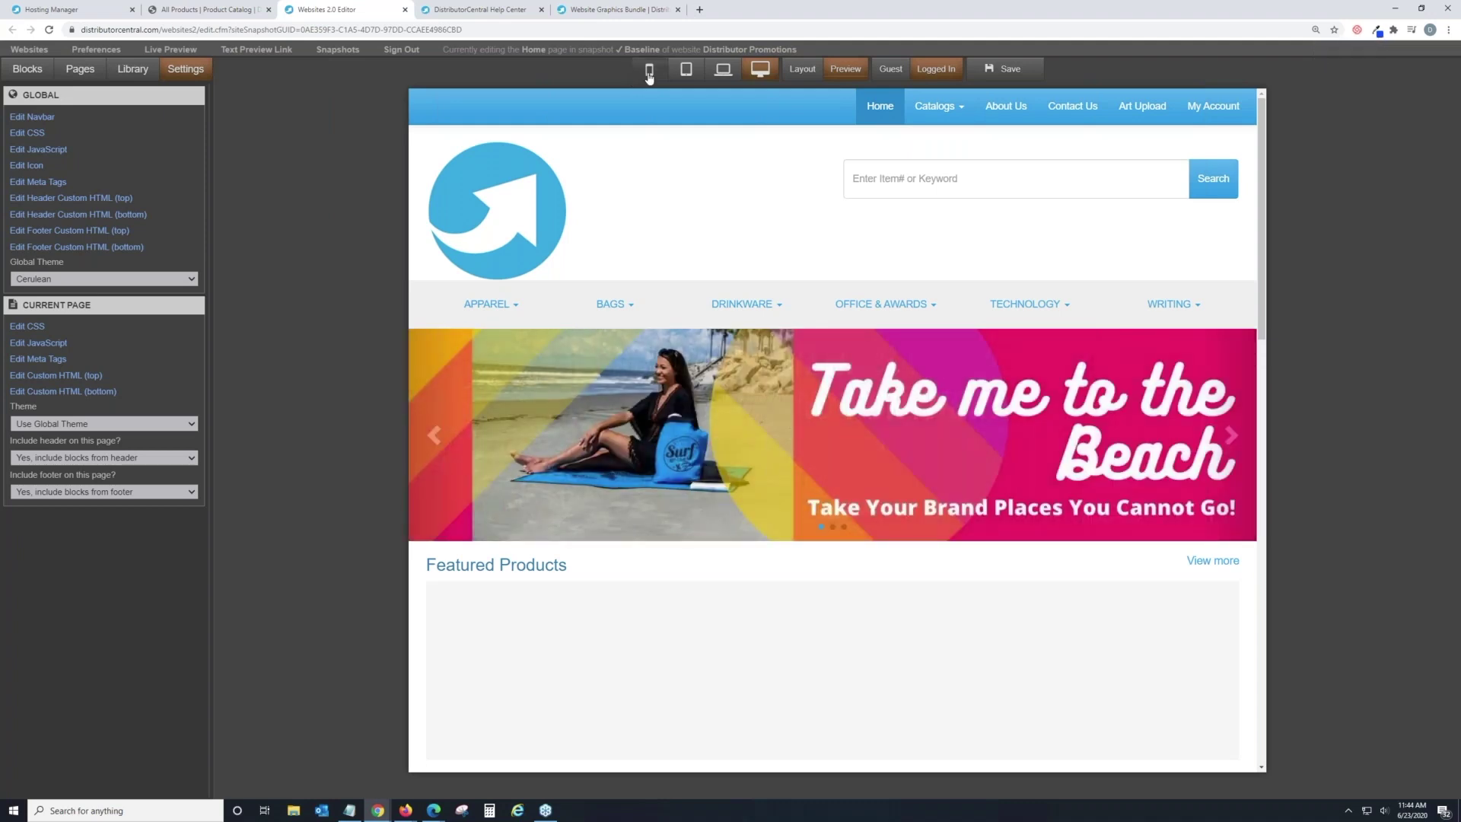
Step: Preview the home page at phone, tablet, laptop and desktop sizes, check the block list, and return to the desktop preview
{"action": "left_click", "coordinate": [649, 74]}
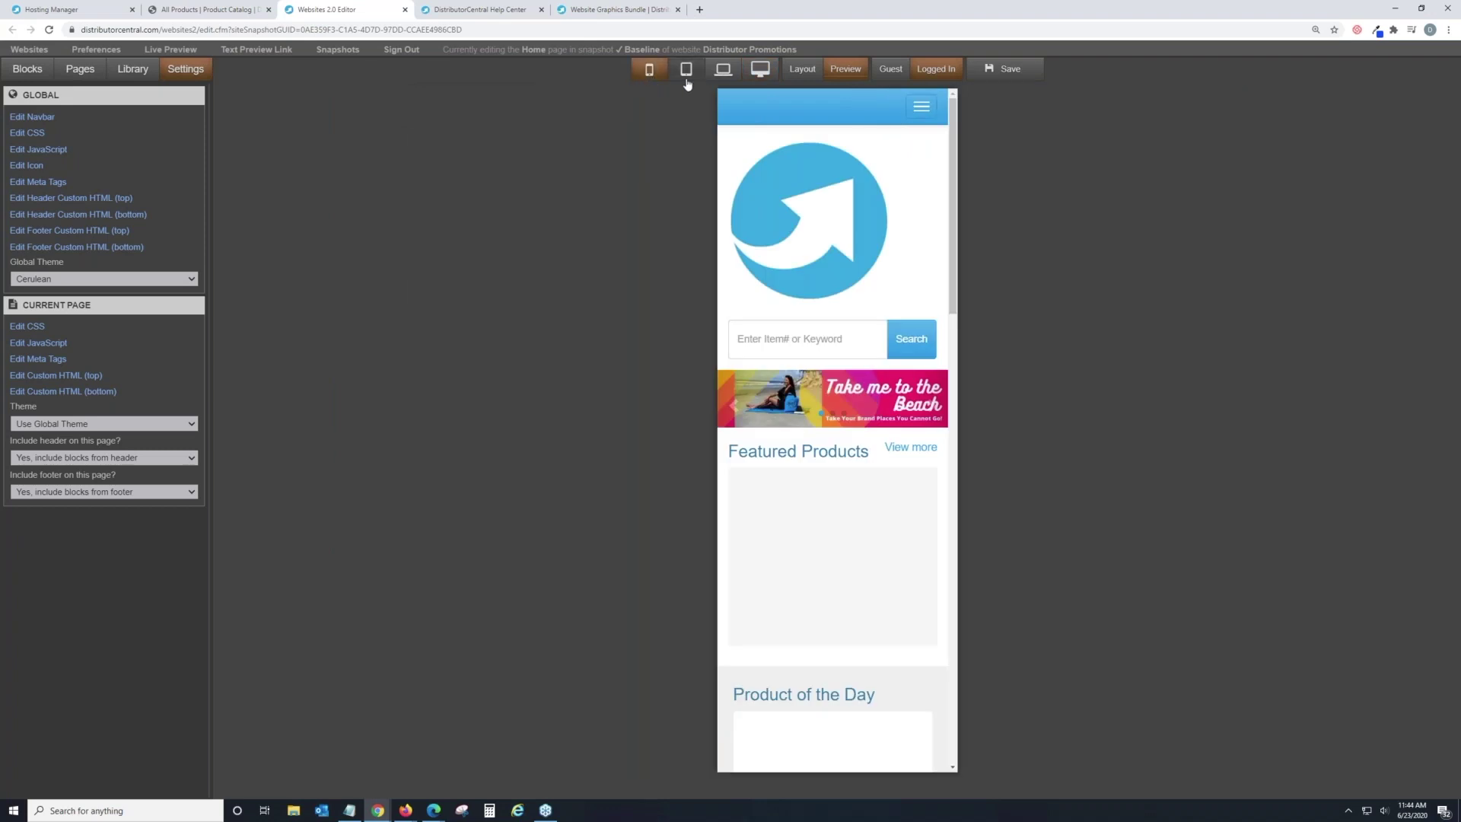
{"action": "left_click", "coordinate": [686, 79]}
{"action": "left_click", "coordinate": [723, 76]}
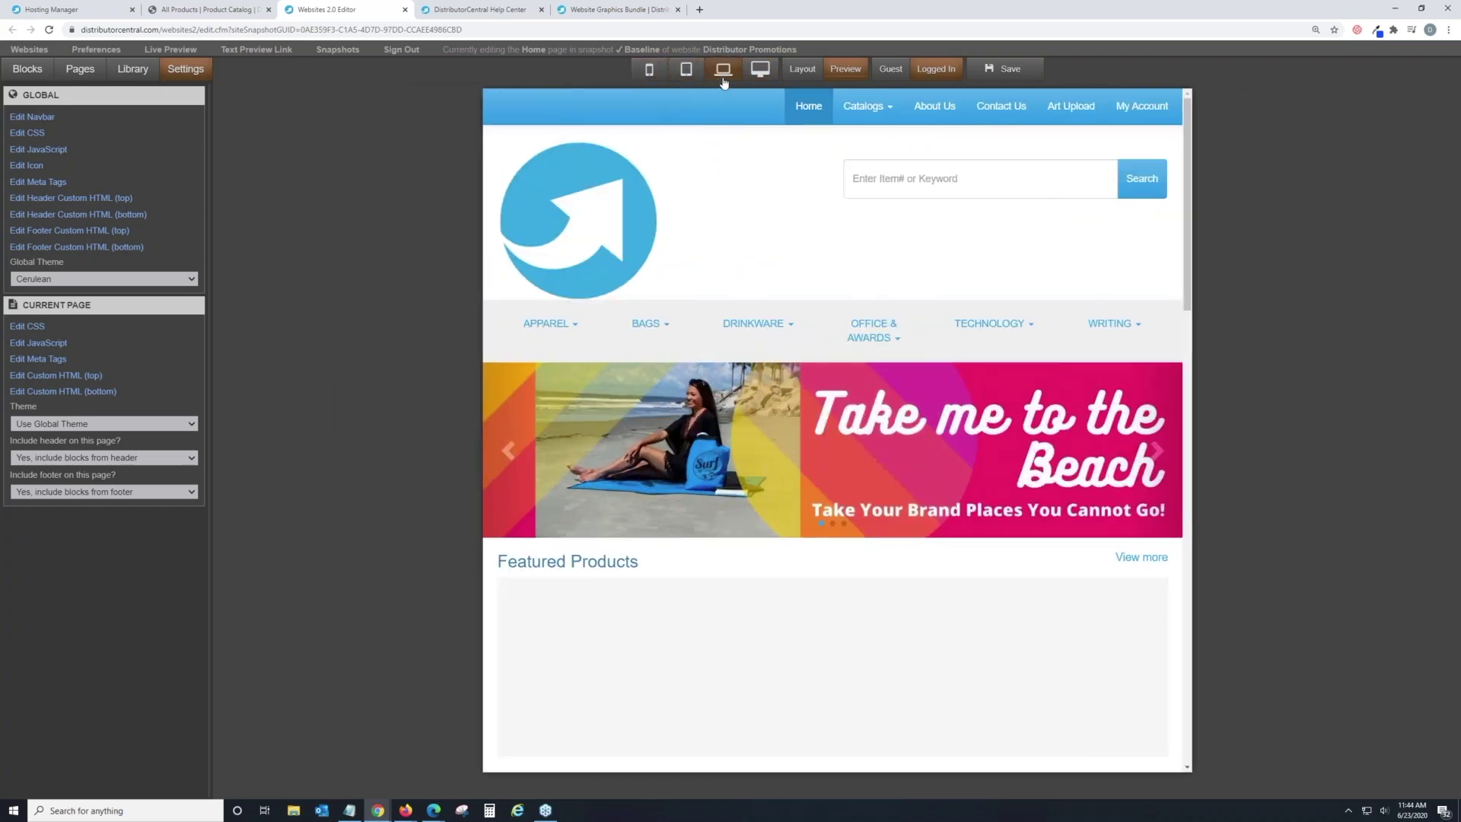
{"action": "left_click", "coordinate": [765, 79]}
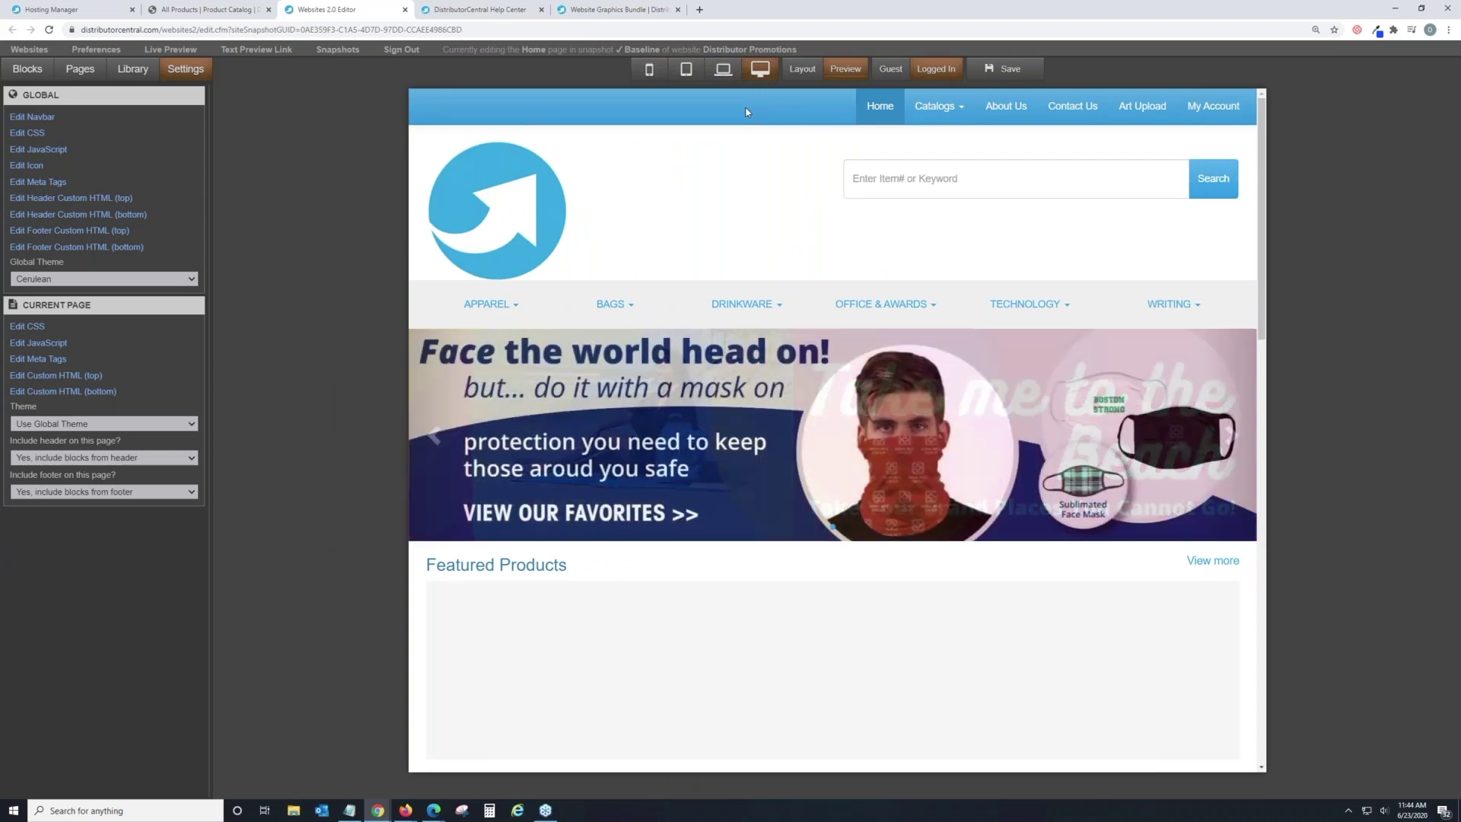
{"action": "left_click", "coordinate": [692, 76]}
{"action": "left_click", "coordinate": [662, 77]}
{"action": "left_click", "coordinate": [676, 79]}
{"action": "left_click", "coordinate": [649, 71]}
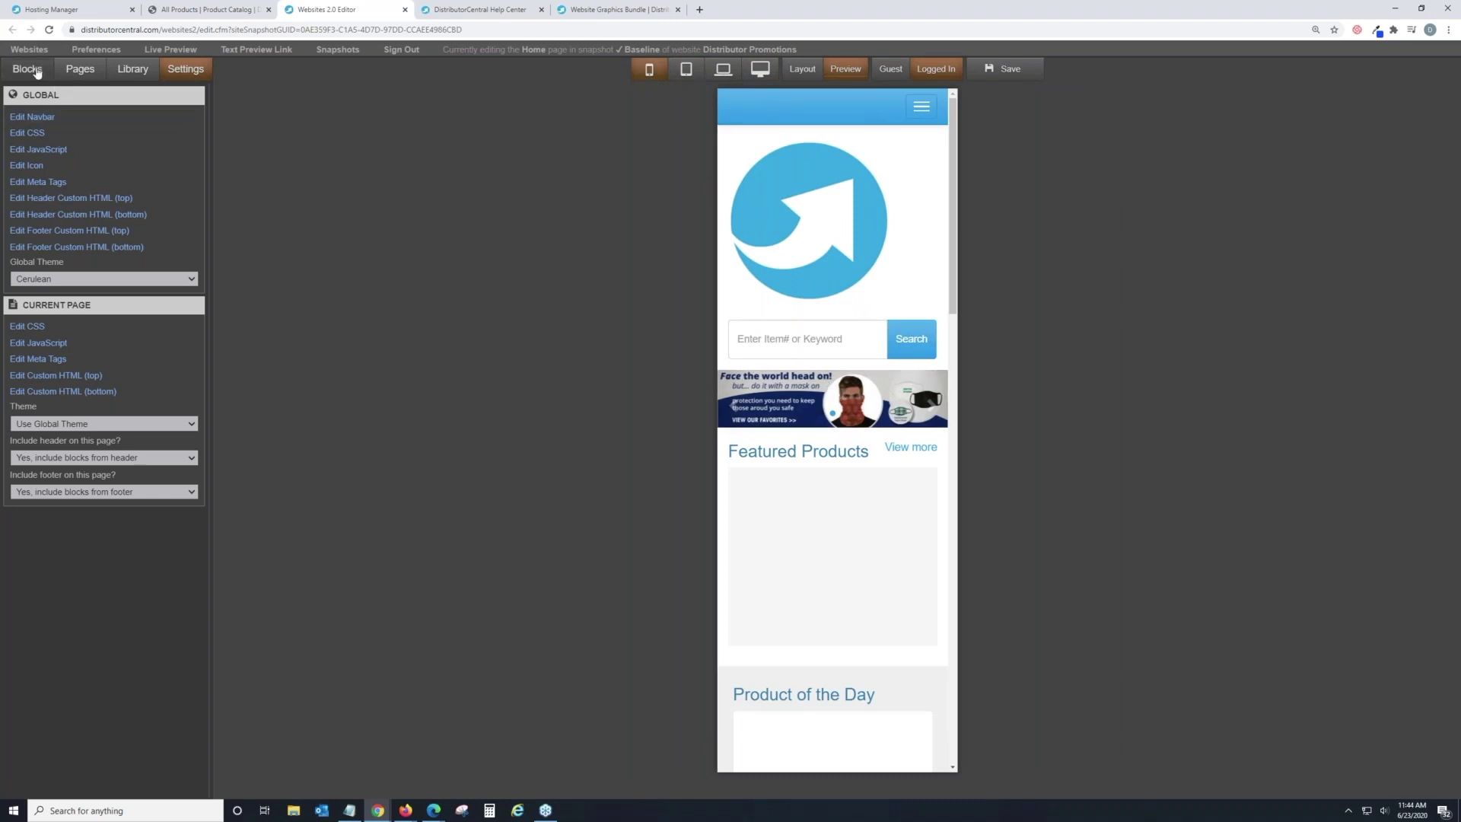
{"action": "left_click", "coordinate": [31, 70]}
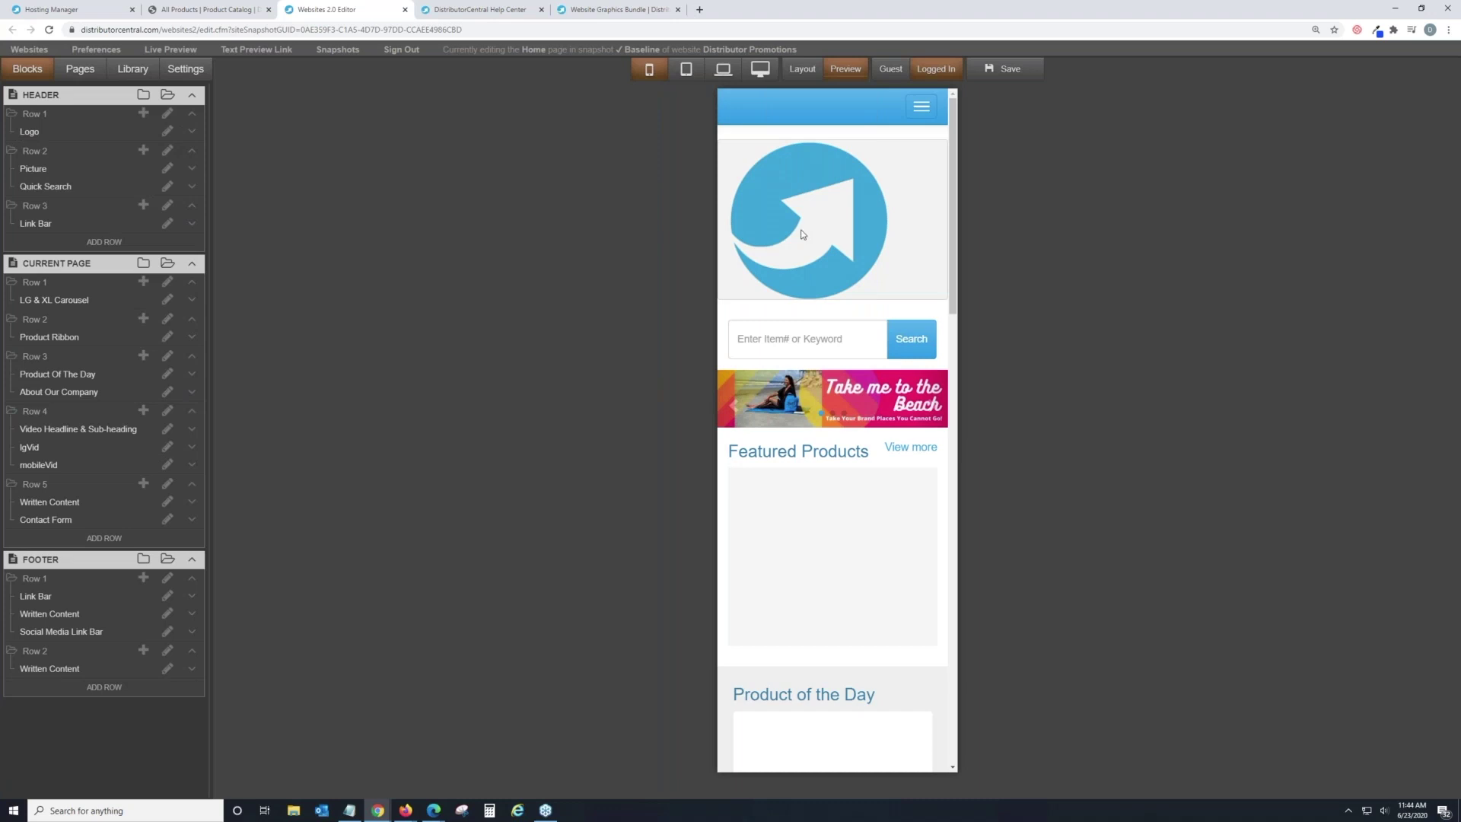
{"action": "left_click", "coordinate": [760, 71]}
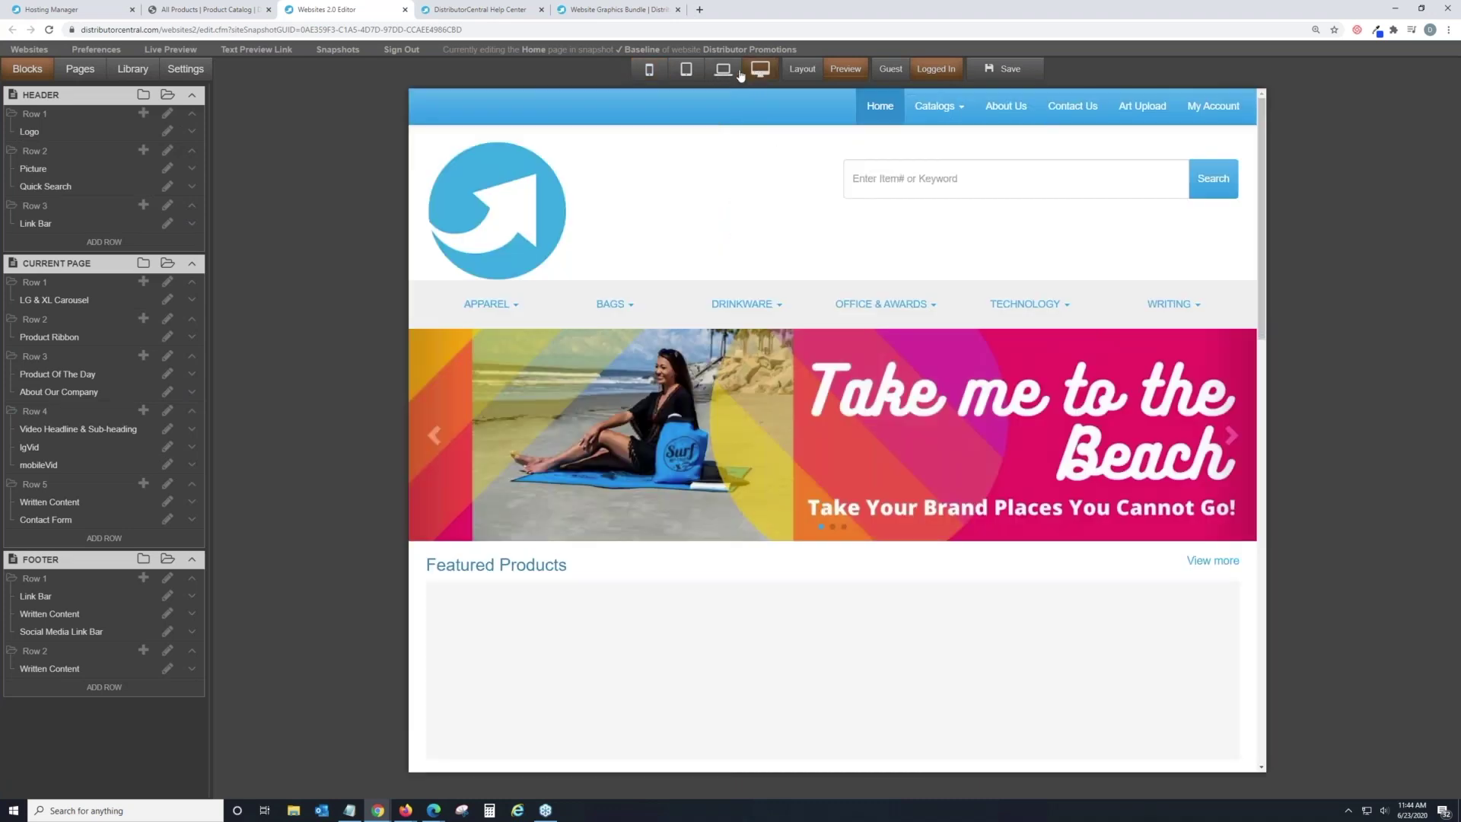
Step: Open the header Picture block's advanced block style, highlight its dcPicture default CSS class, and close the block settings
{"action": "left_click", "coordinate": [185, 69]}
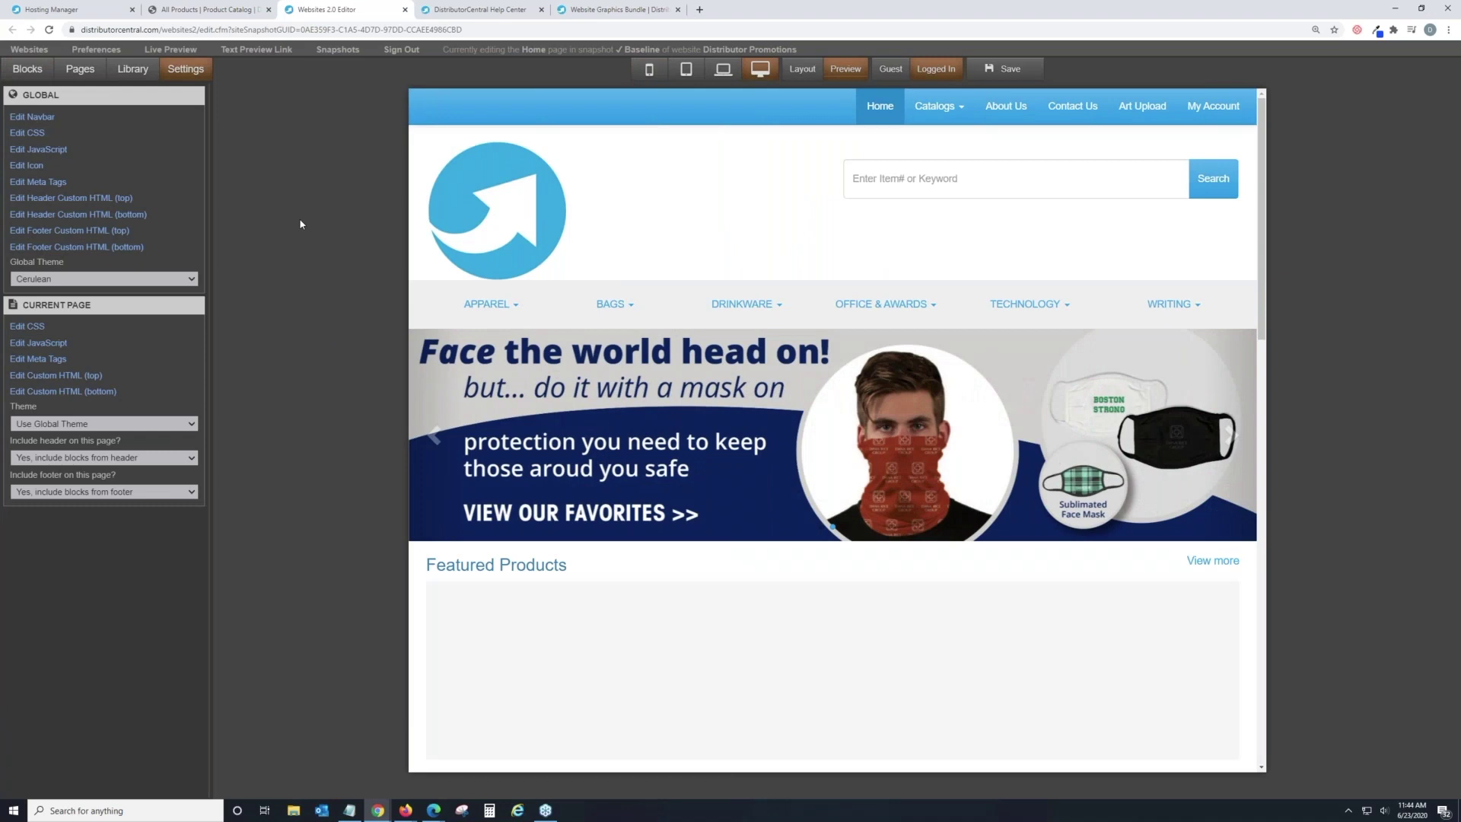
{"action": "left_click", "coordinate": [43, 74]}
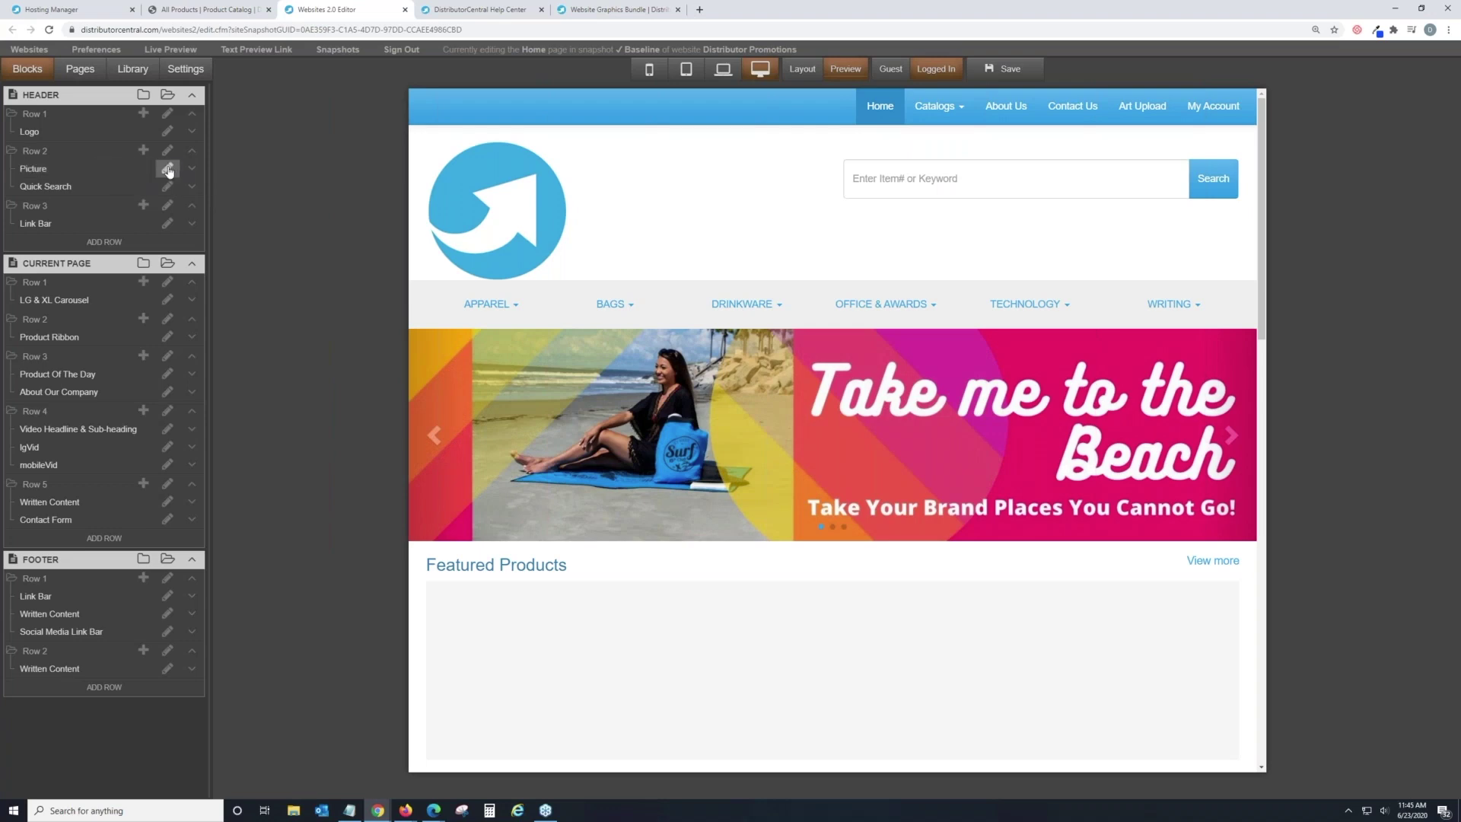
{"action": "left_click", "coordinate": [168, 169]}
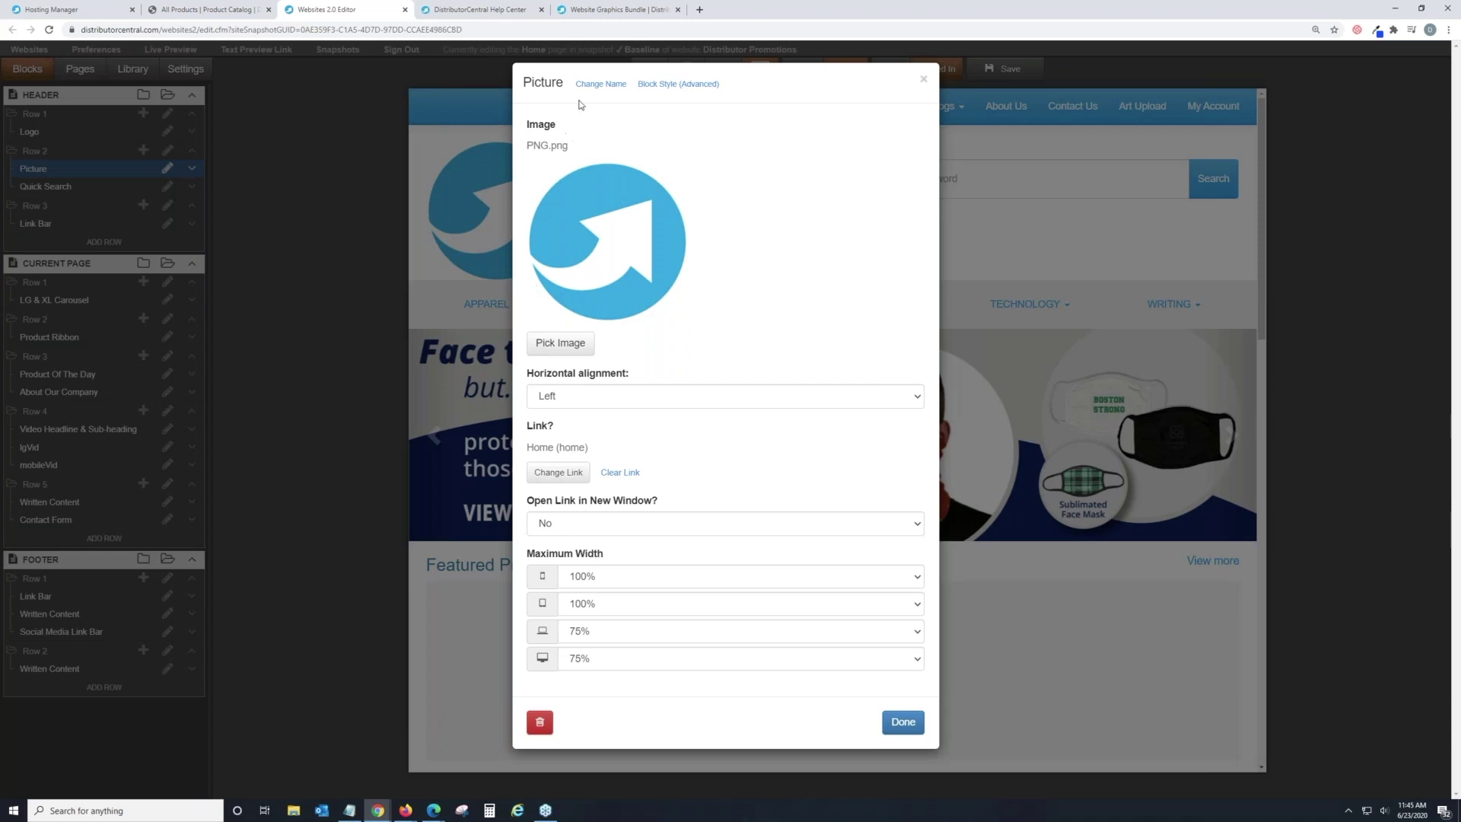
{"action": "left_click", "coordinate": [670, 84]}
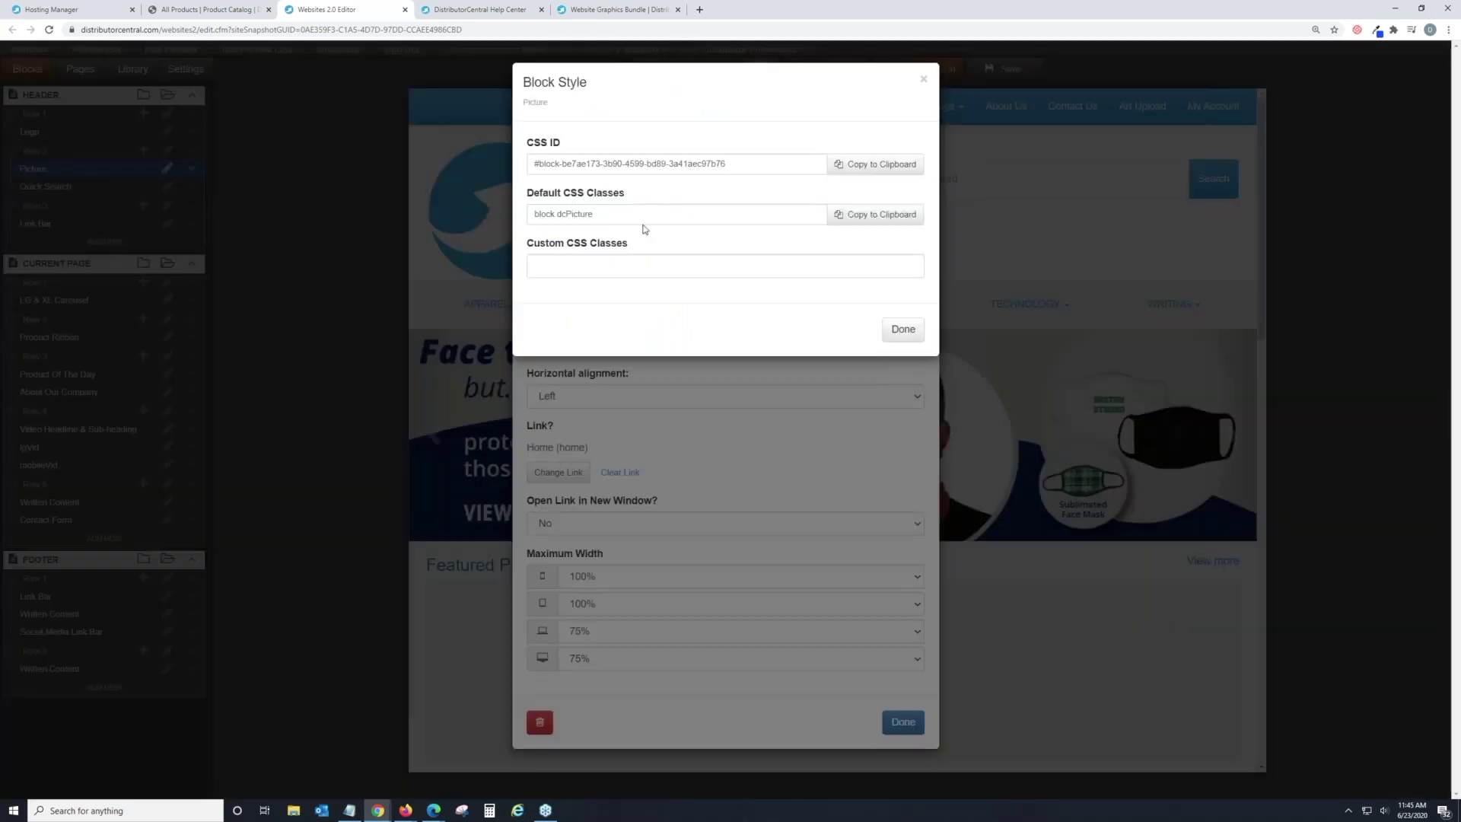
{"action": "left_click_drag", "start_coordinate": [606, 221], "coordinate": [559, 216]}
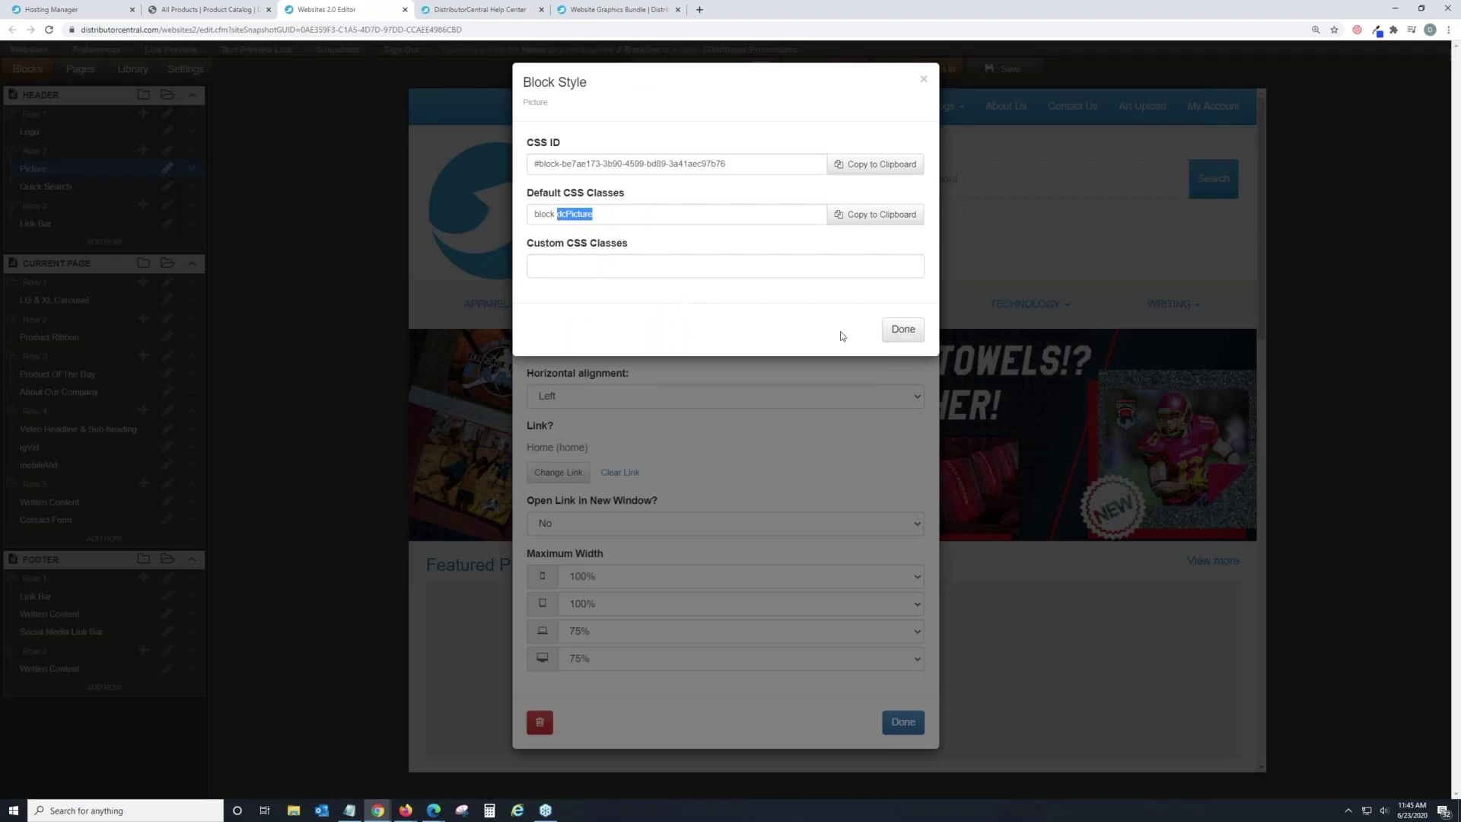
{"action": "left_click", "coordinate": [903, 329]}
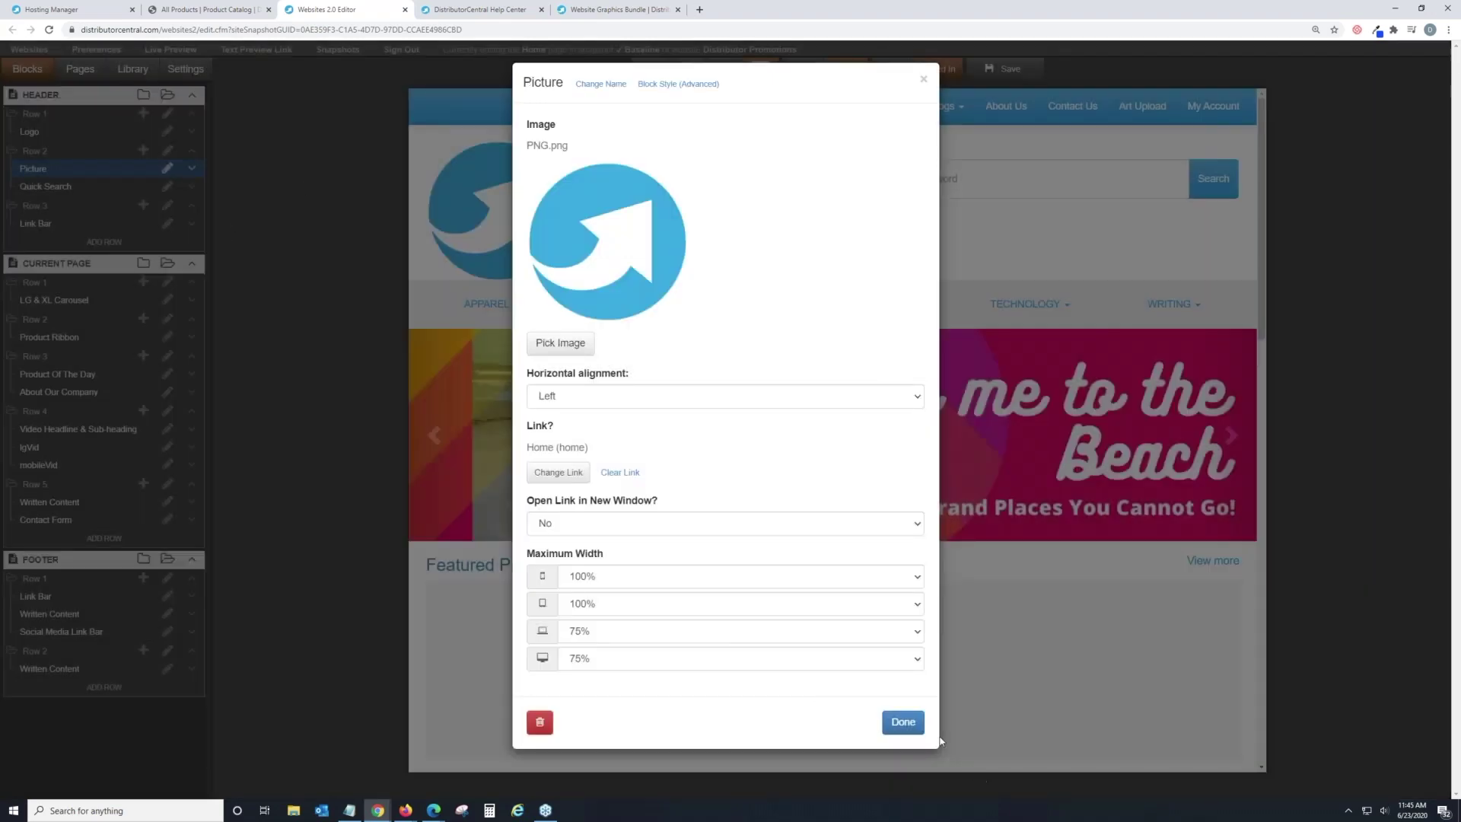
{"action": "left_click", "coordinate": [903, 721]}
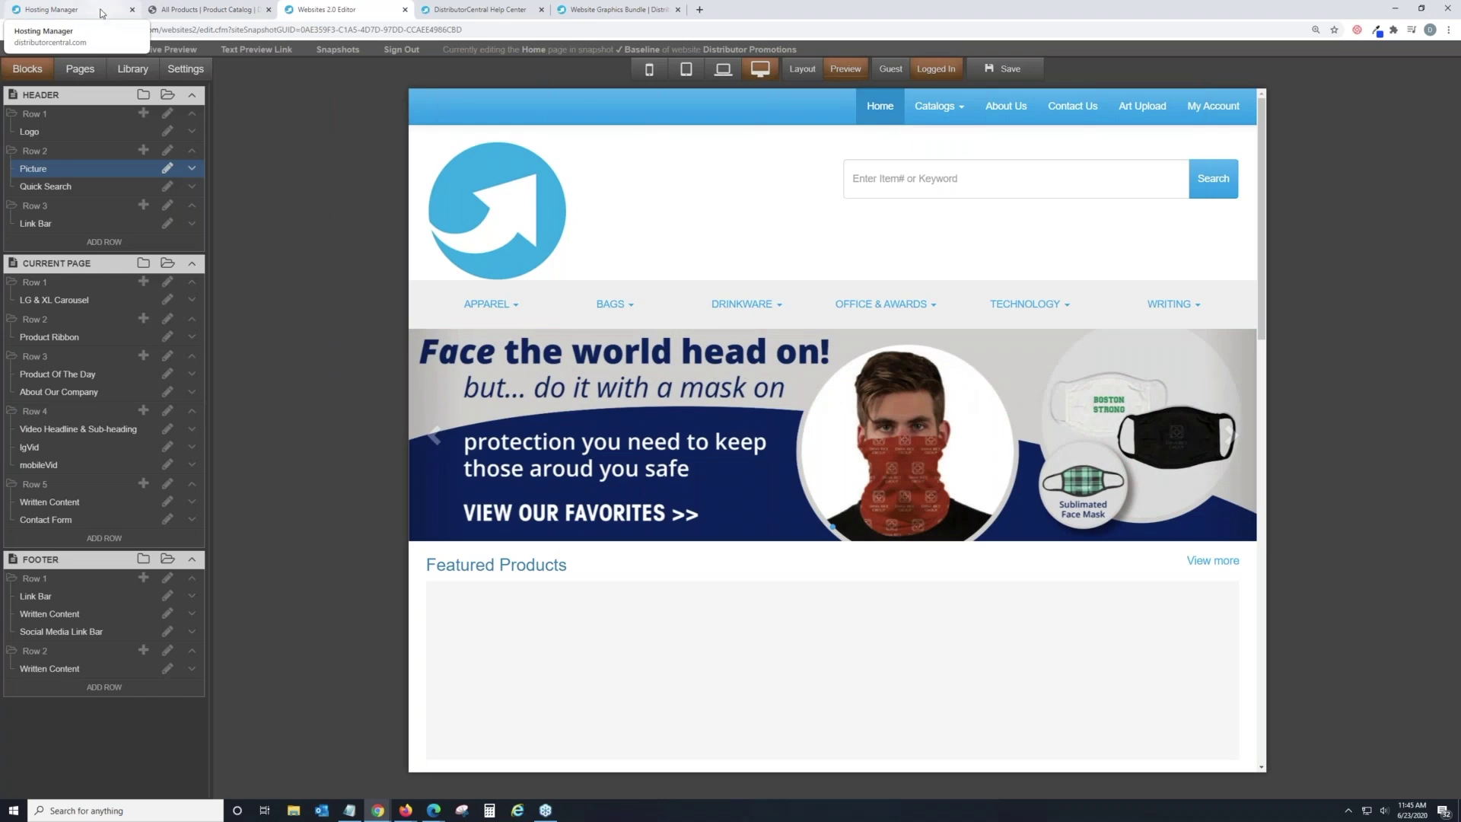
Step: Close the product catalog page and open the list of all websites in the Hosting Manager
{"action": "left_click", "coordinate": [101, 13]}
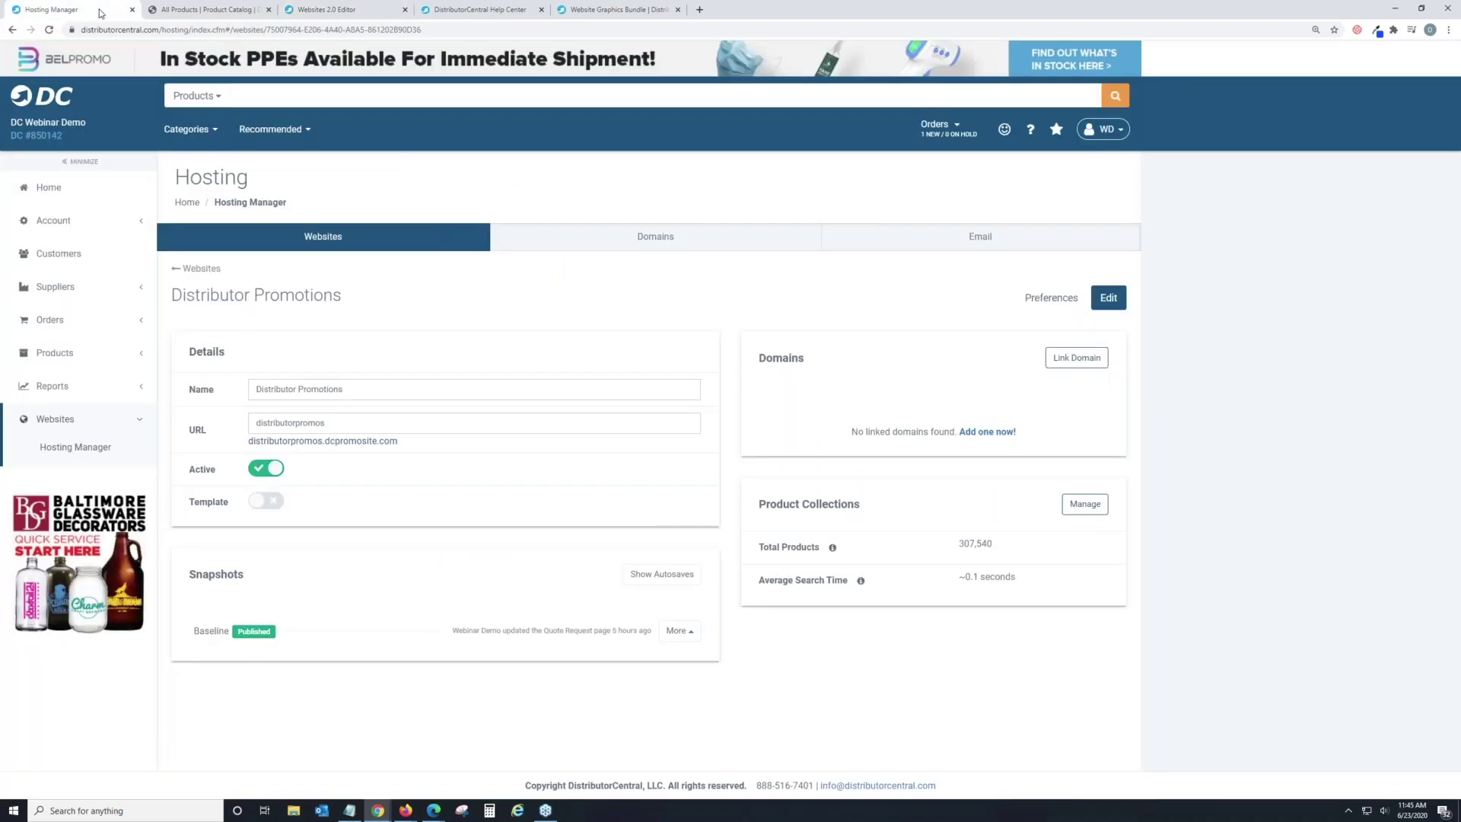
{"action": "left_click", "coordinate": [225, 13]}
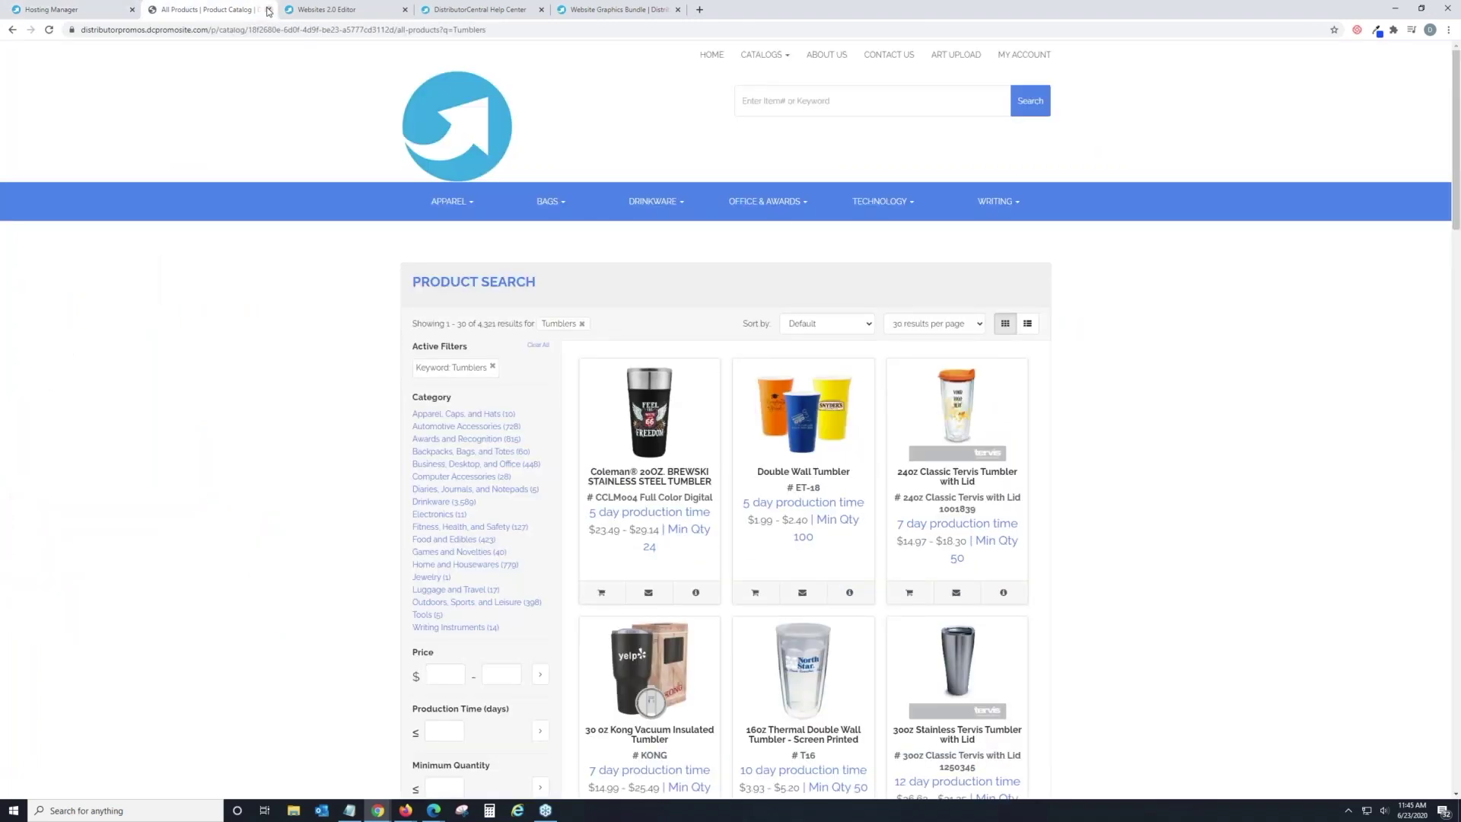
{"action": "left_click", "coordinate": [267, 10]}
{"action": "left_click", "coordinate": [78, 12]}
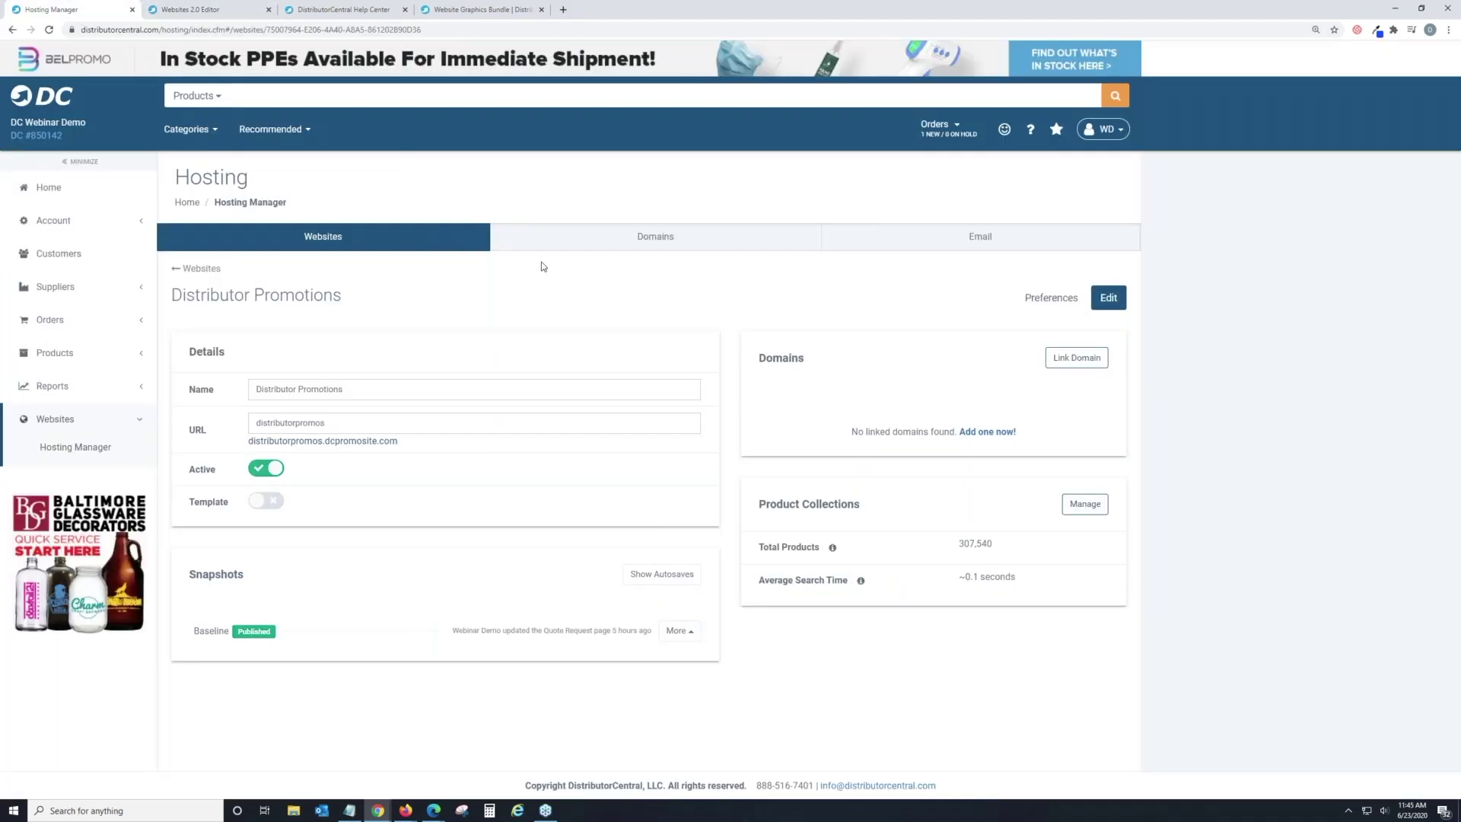
{"action": "left_click", "coordinate": [93, 428]}
{"action": "left_click", "coordinate": [92, 428]}
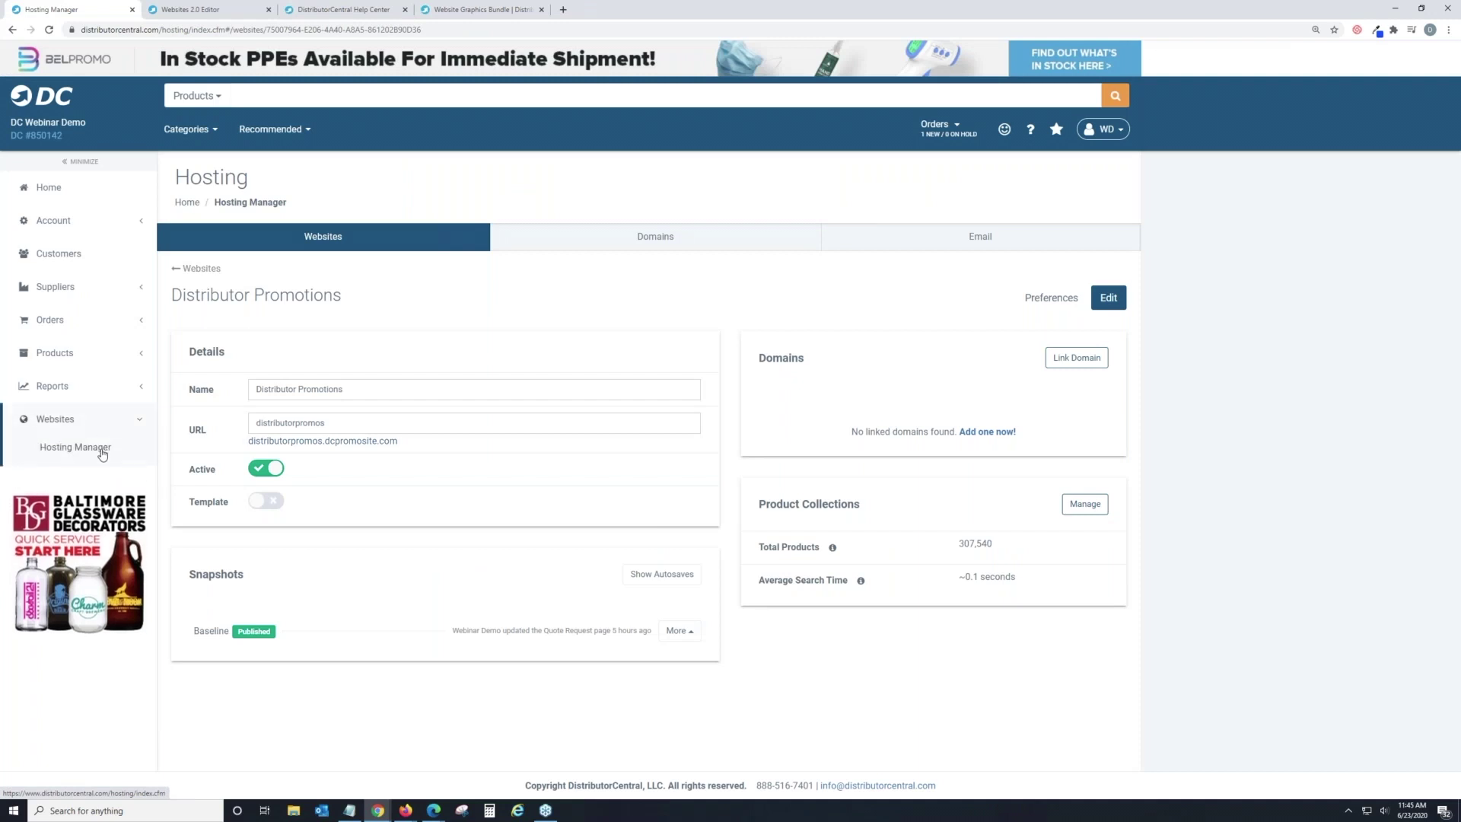
{"action": "left_click", "coordinate": [103, 453]}
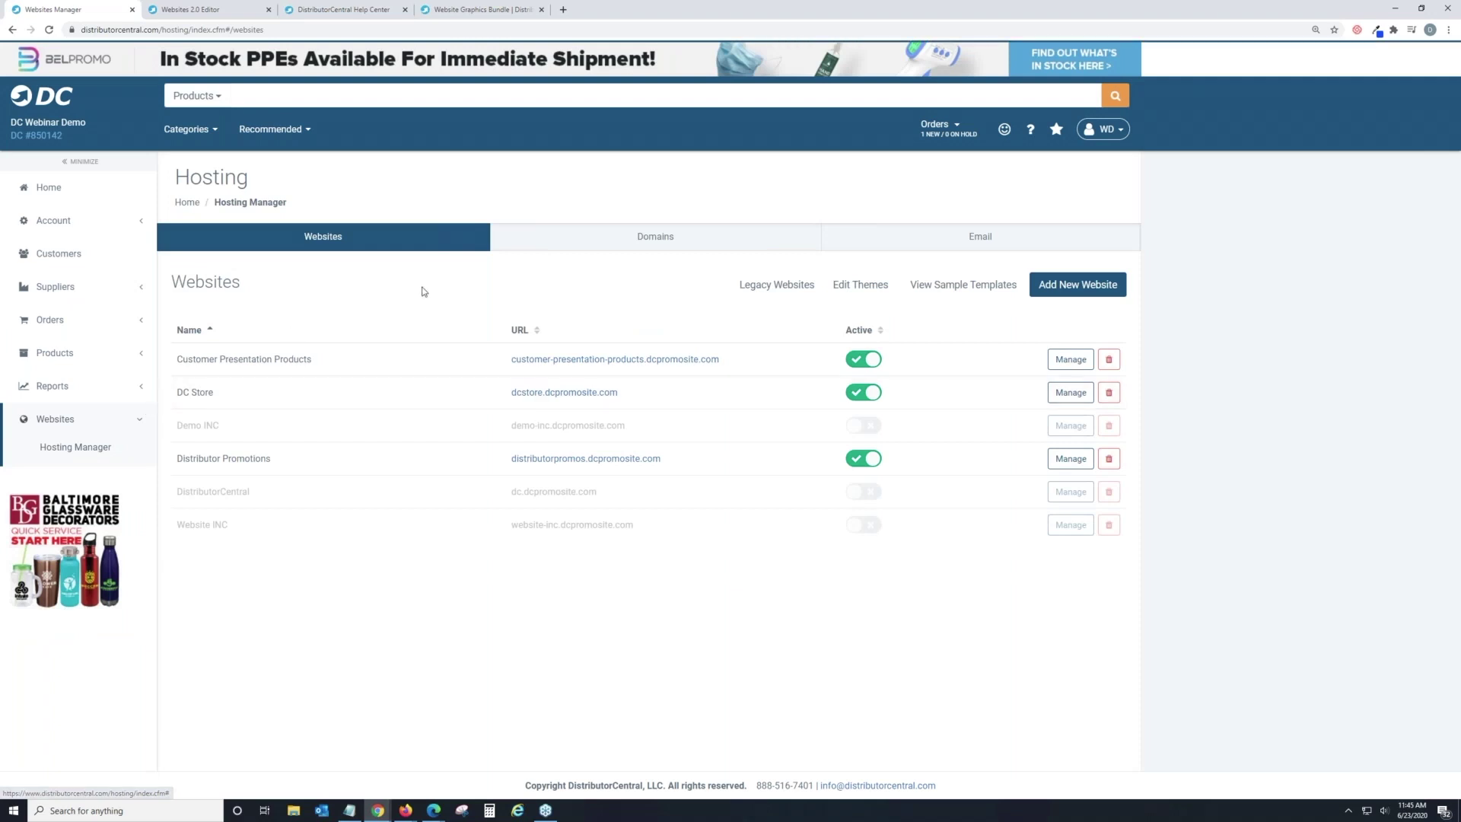
Step: Create a new custom theme named DCPromos using Inspire as the base theme
{"action": "left_click", "coordinate": [863, 284]}
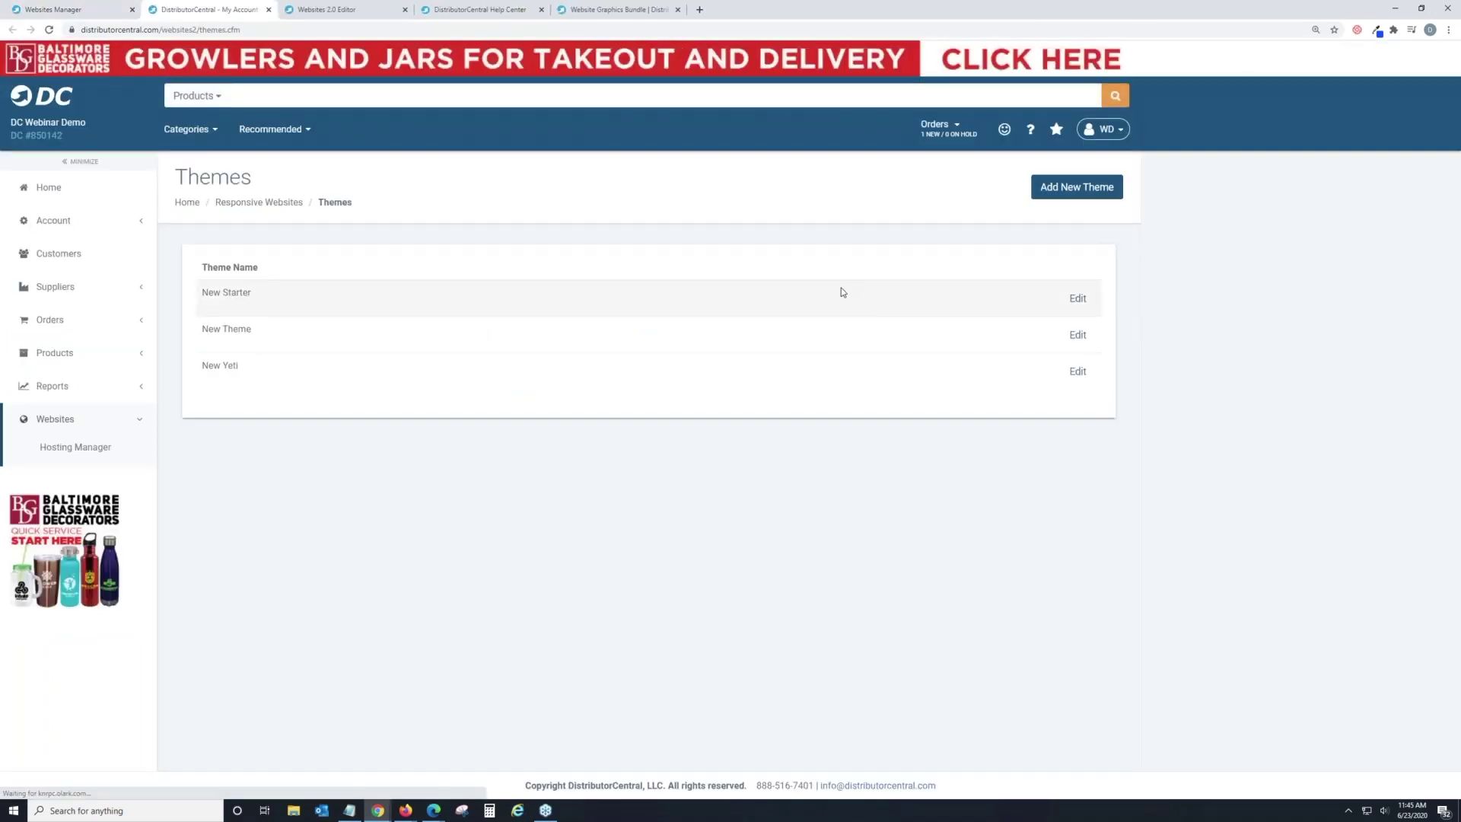
{"action": "left_click", "coordinate": [1060, 186]}
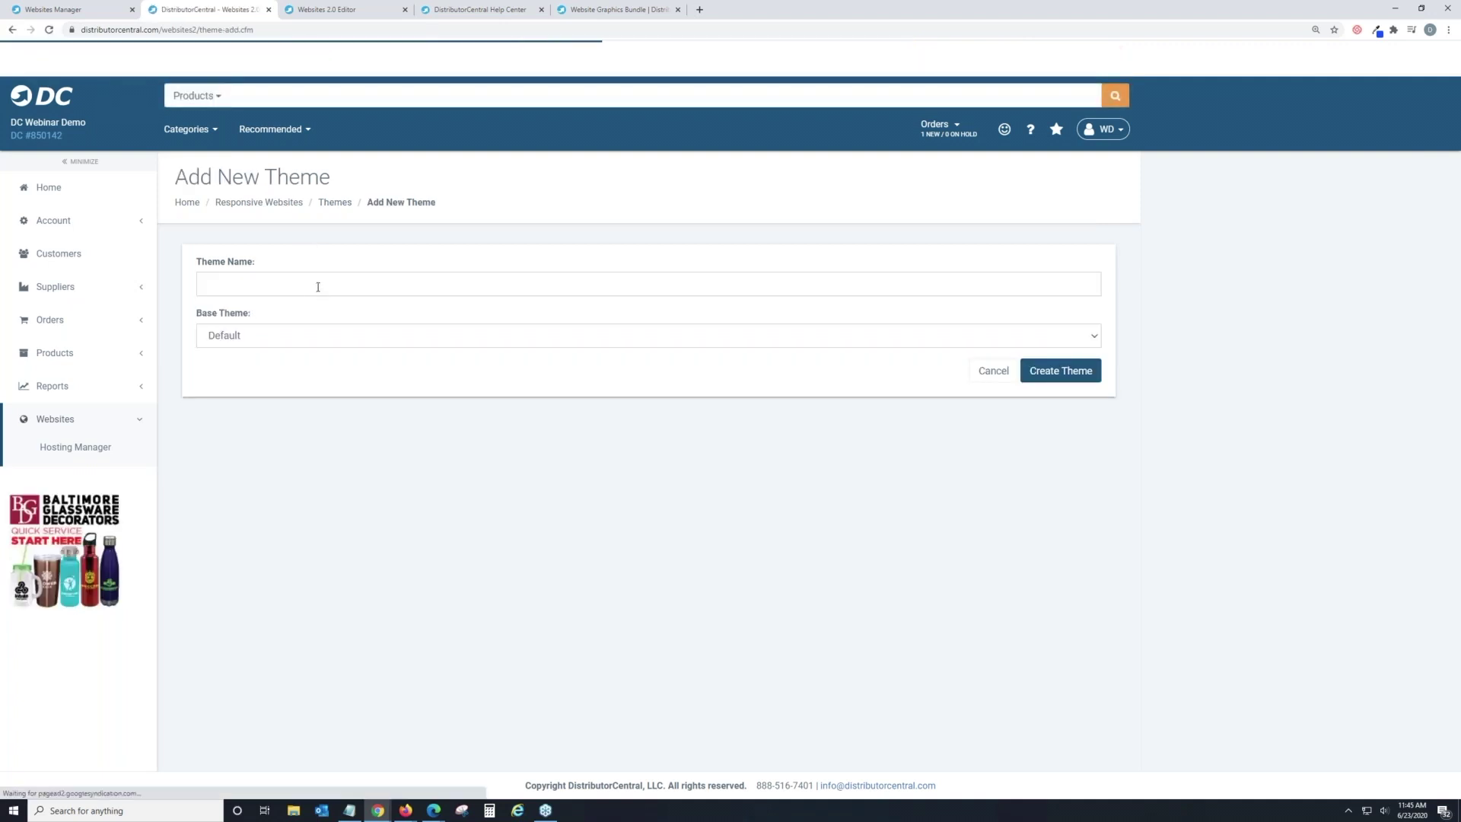
{"action": "left_click", "coordinate": [319, 287]}
{"action": "type", "text": "DCPromos"}
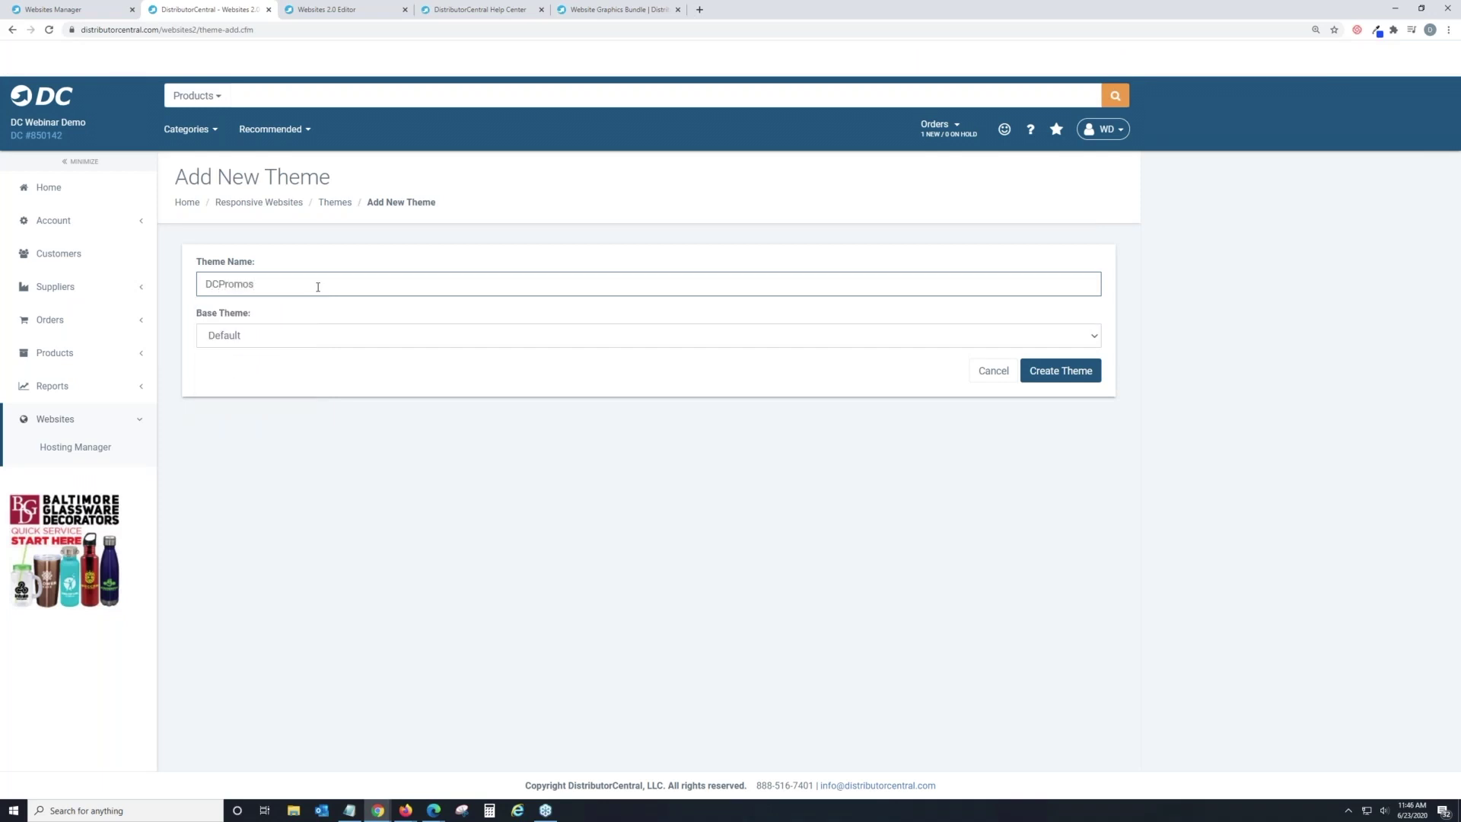
{"action": "left_click", "coordinate": [307, 336]}
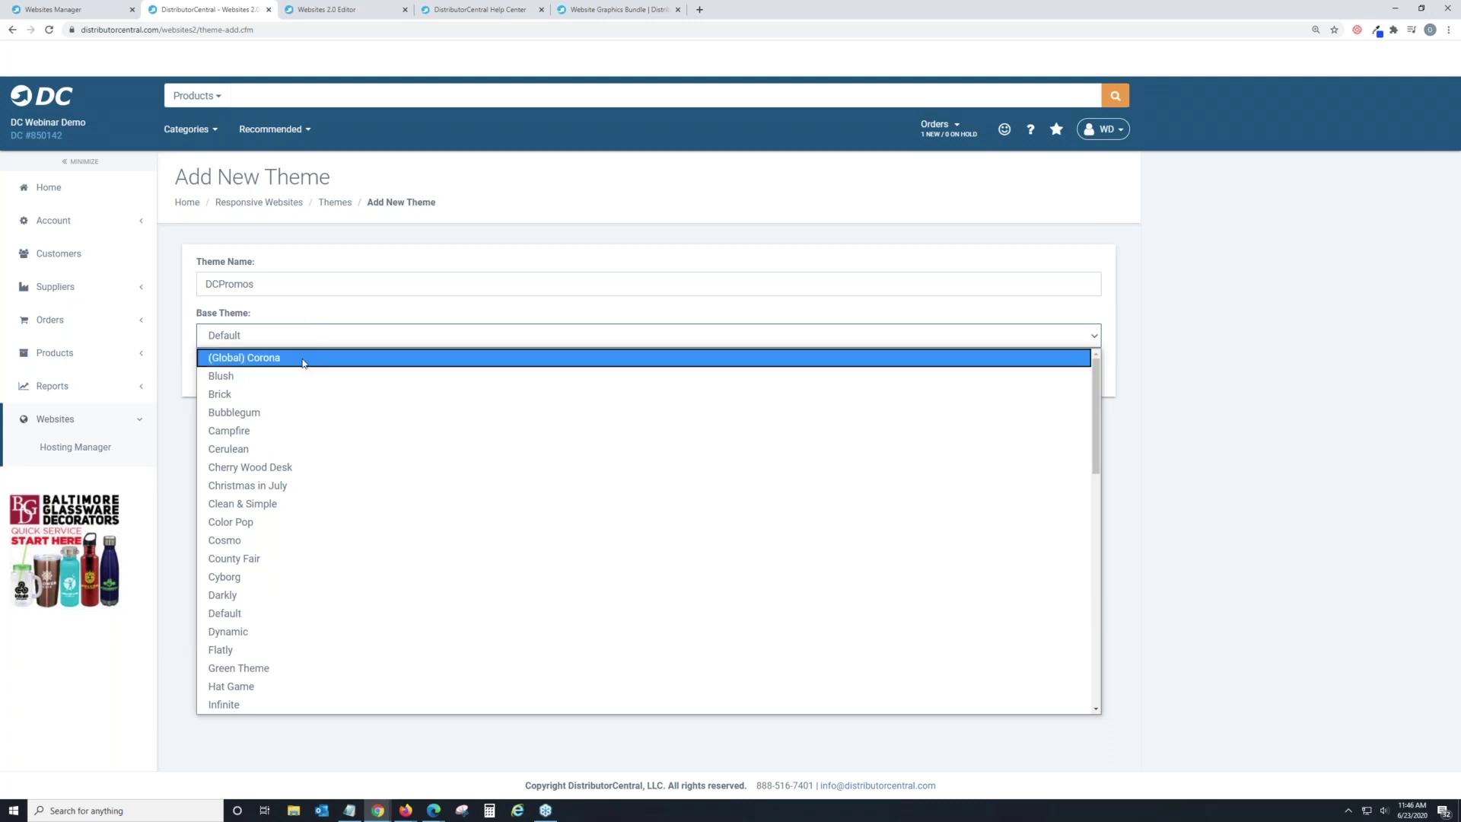
{"action": "scroll", "coordinate": [308, 411], "scroll_direction": "down", "scroll_amount": 4}
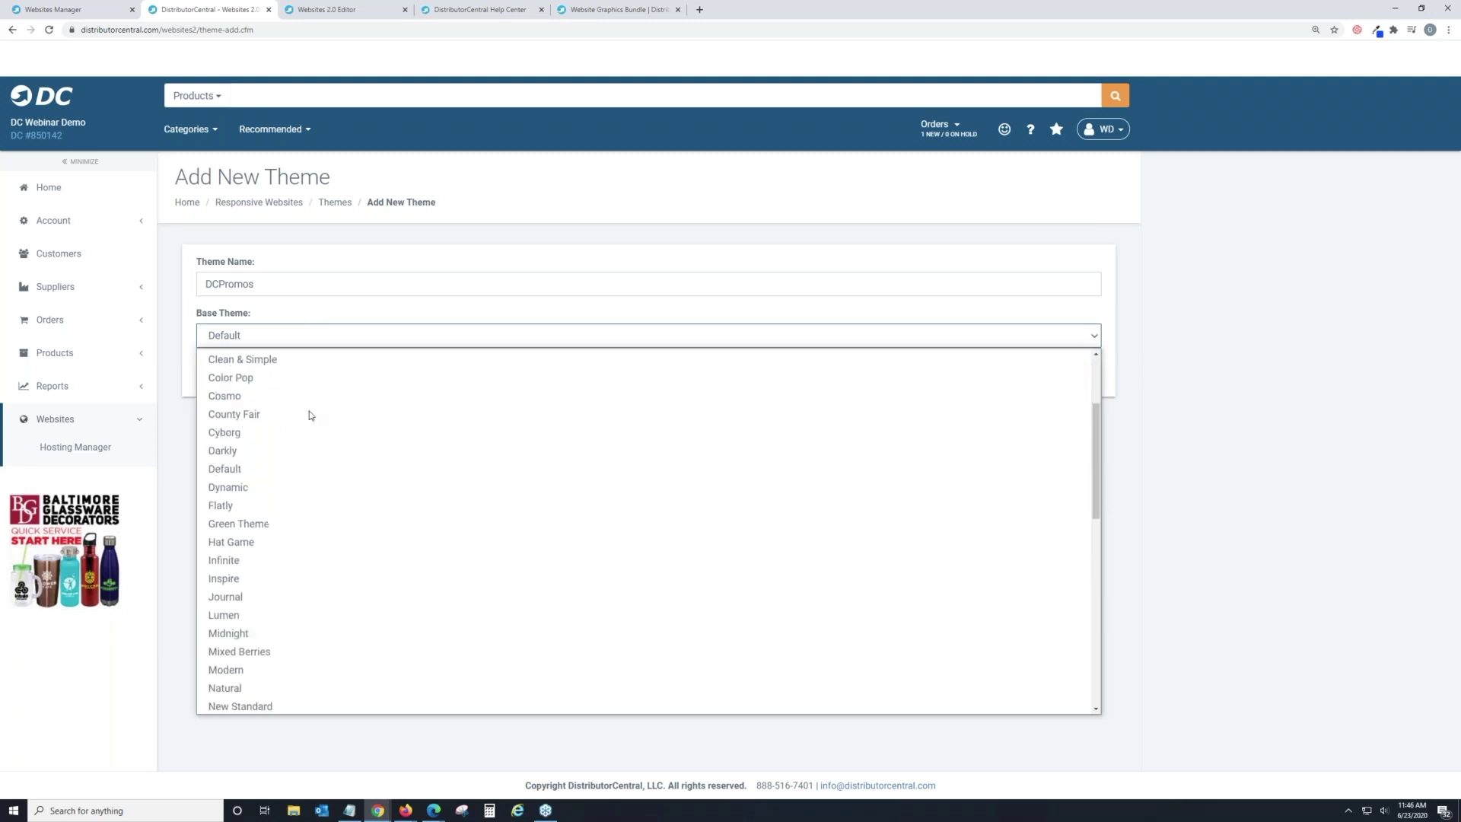
{"action": "left_click", "coordinate": [261, 495]}
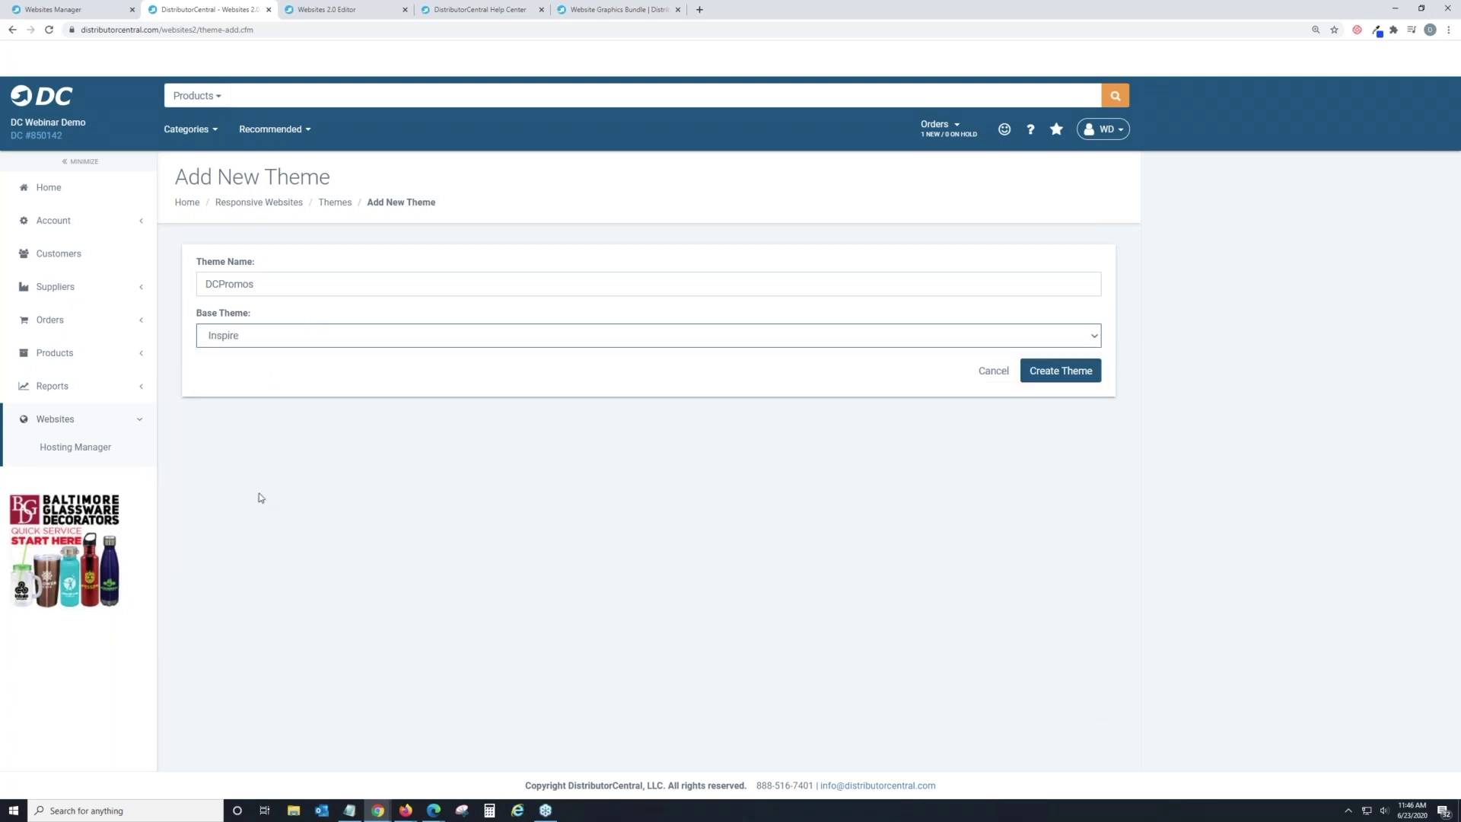
{"action": "left_click", "coordinate": [1084, 379]}
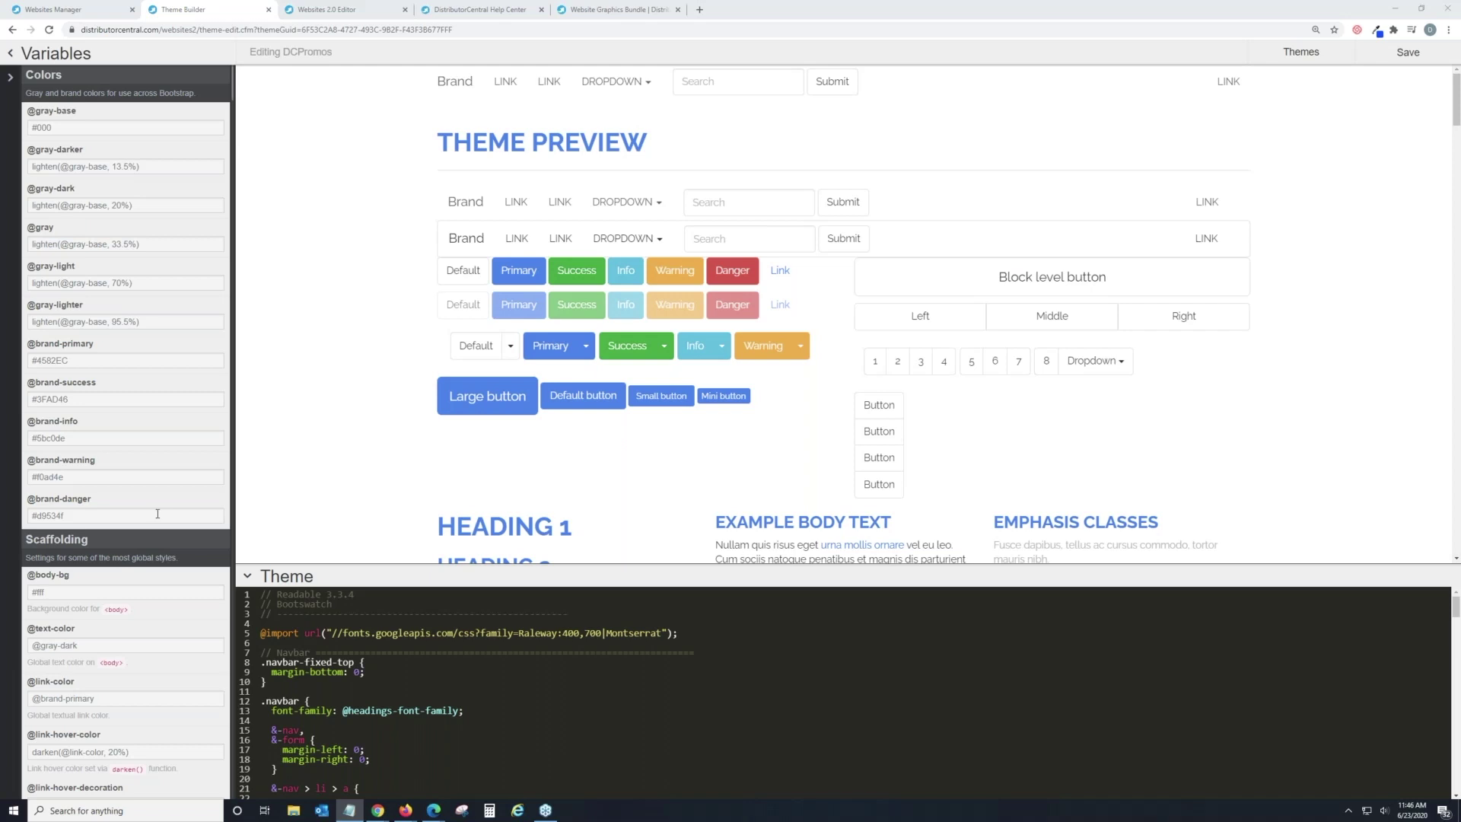
{"action": "left_click", "coordinate": [99, 358]}
{"action": "key", "text": "BackSpace"}
{"action": "key", "text": "BackSpace"}
{"action": "key", "text": "BackSpace"}
{"action": "type", "text": "064cfc"}
{"action": "left_click", "coordinate": [147, 402]}
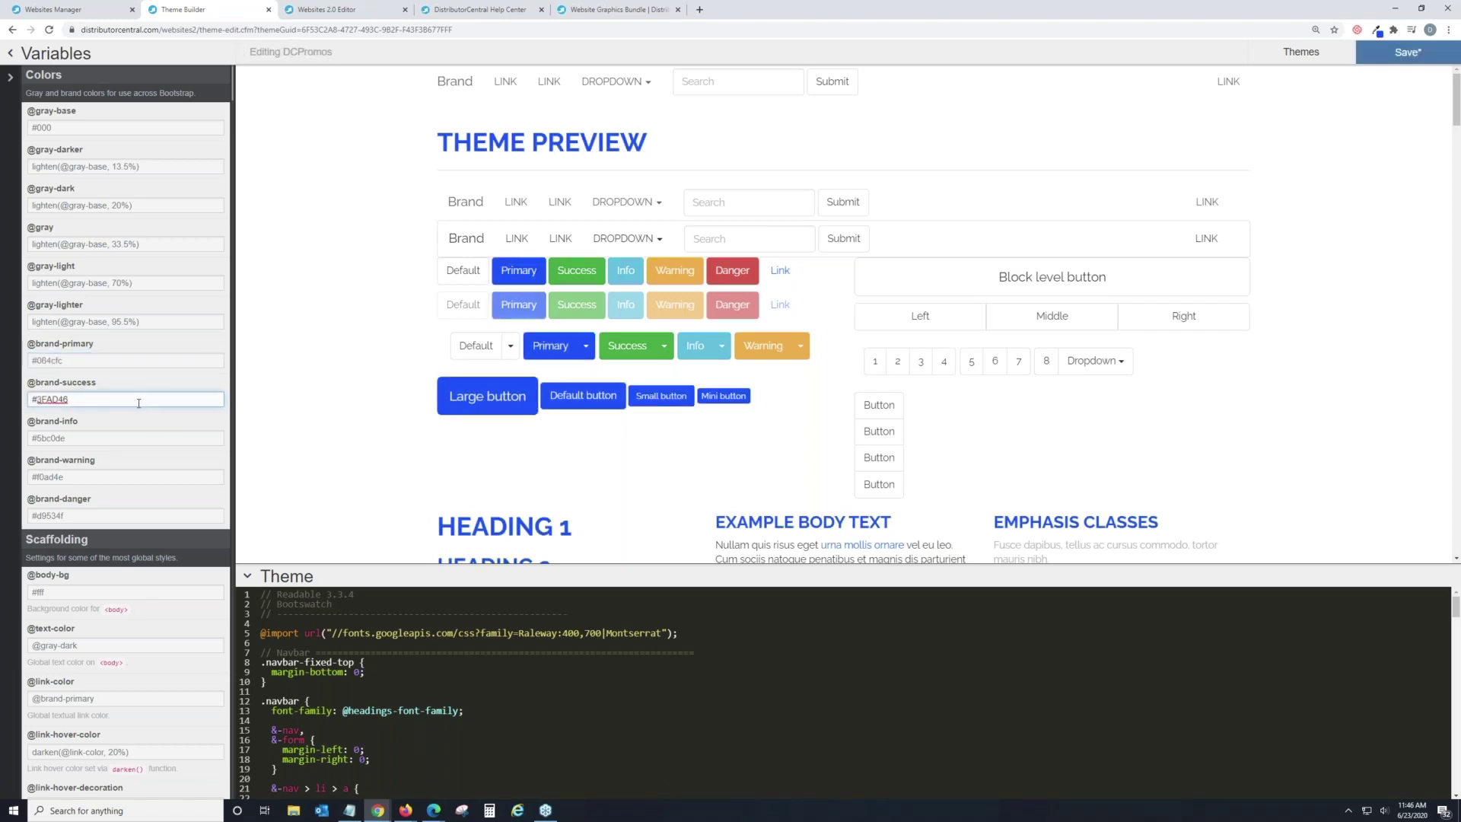
{"action": "key", "text": "alt+Tab"}
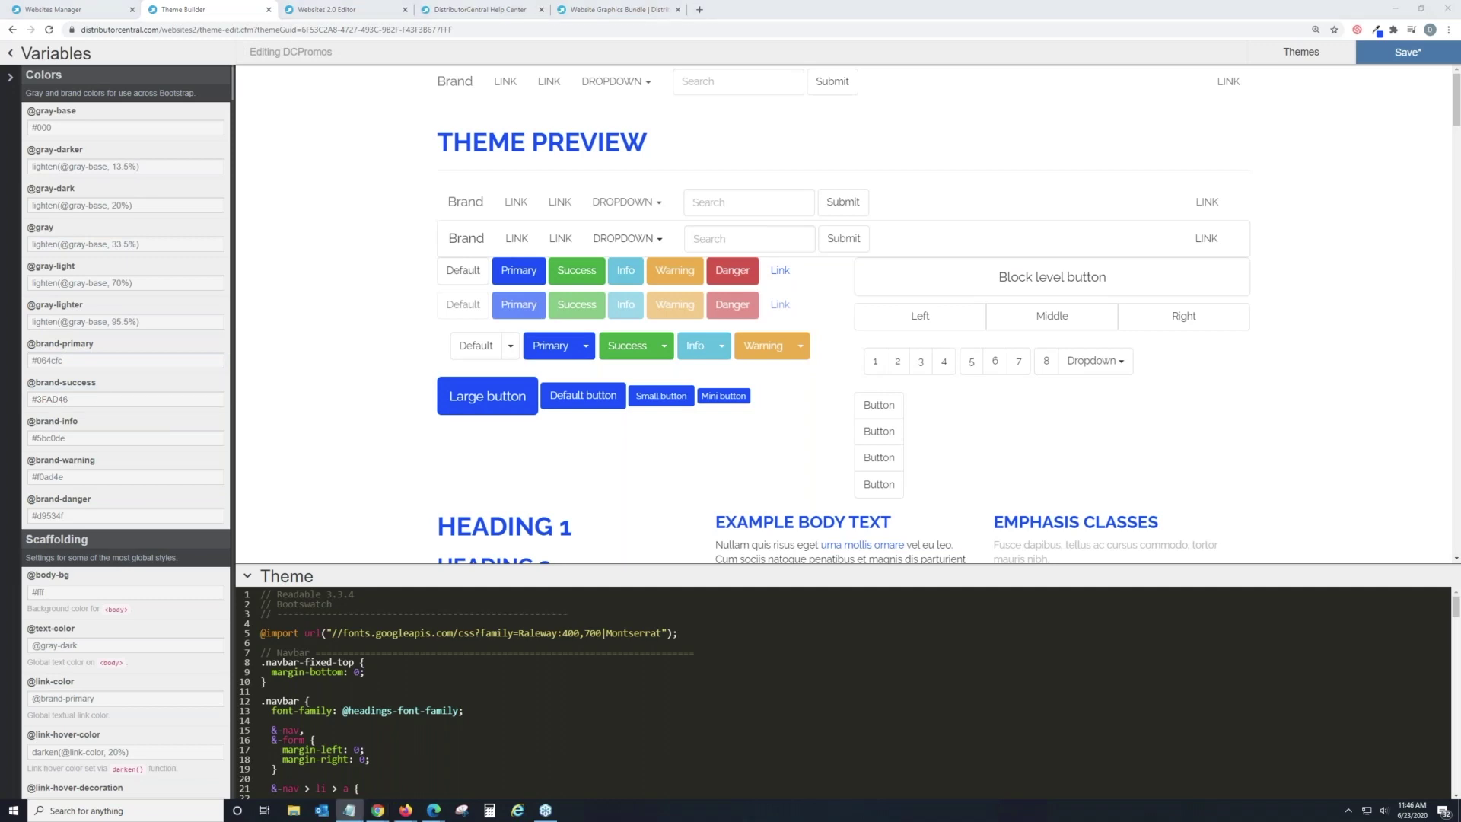
{"action": "left_click", "coordinate": [84, 359]}
{"action": "key", "text": "BackSpace"}
{"action": "key", "text": "BackSpace"}
{"action": "type", "text": "28aae1"}
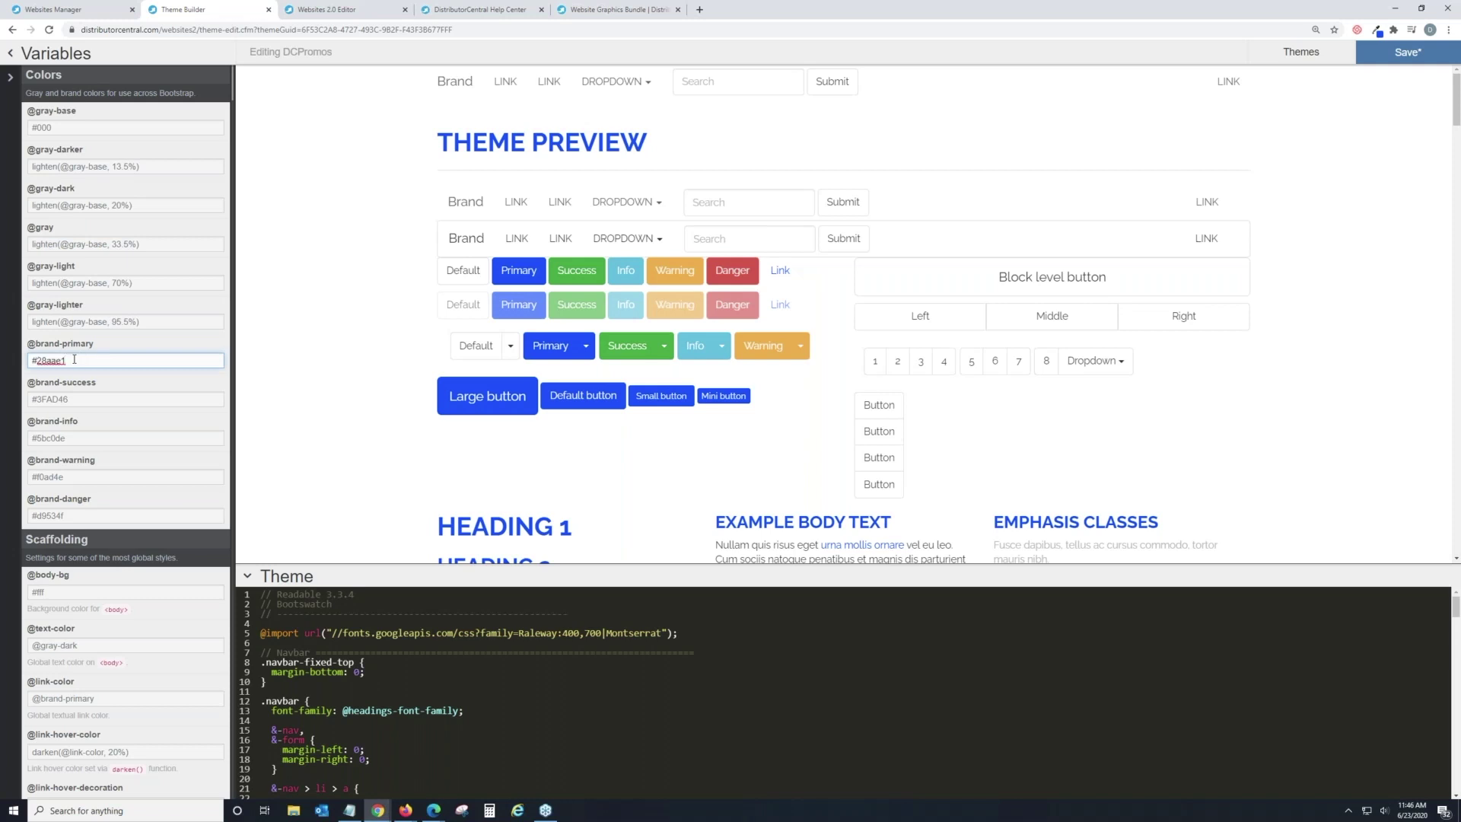
{"action": "key", "text": "Tab"}
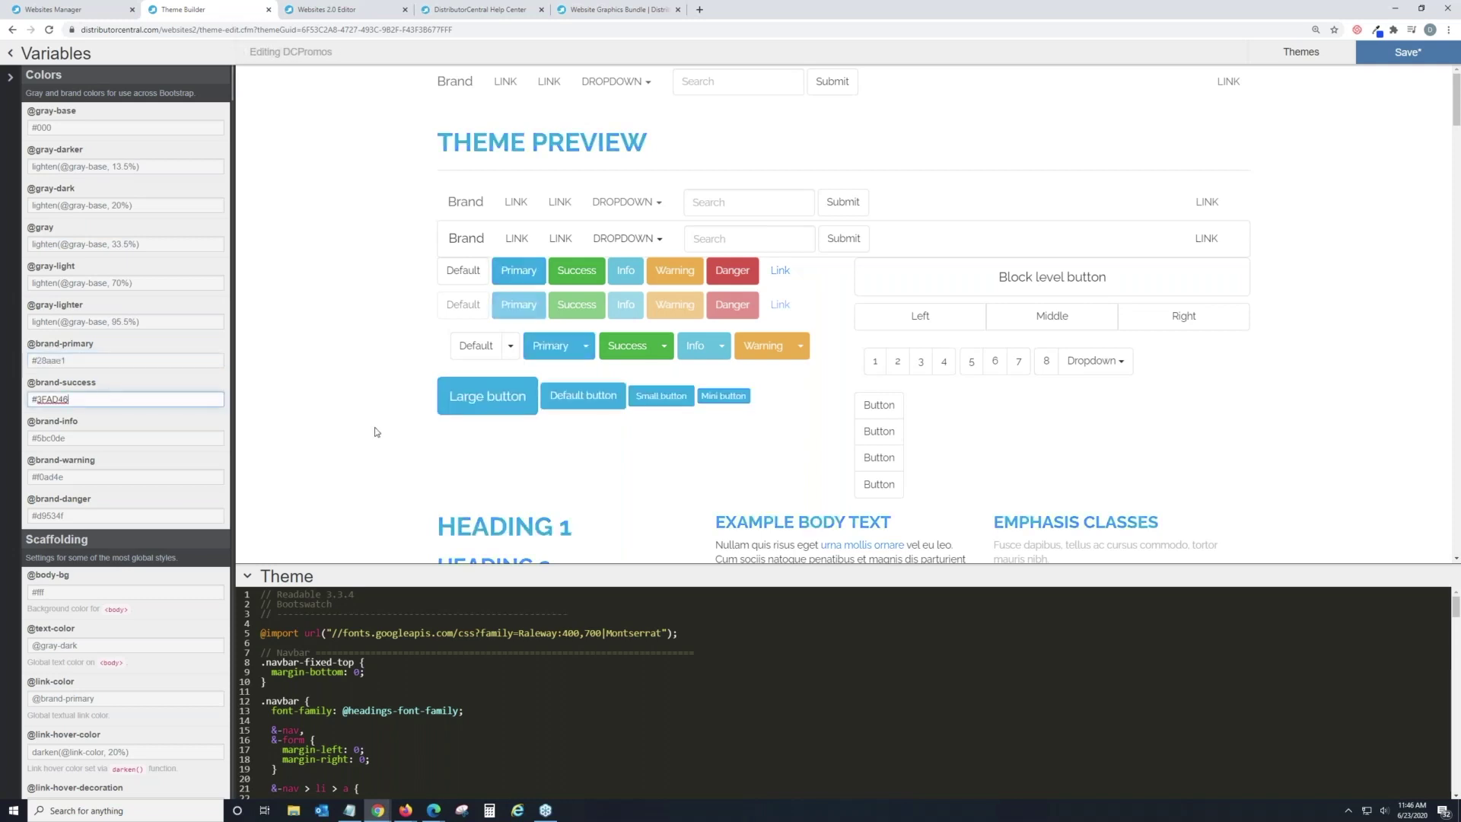
{"action": "left_click", "coordinate": [1424, 53]}
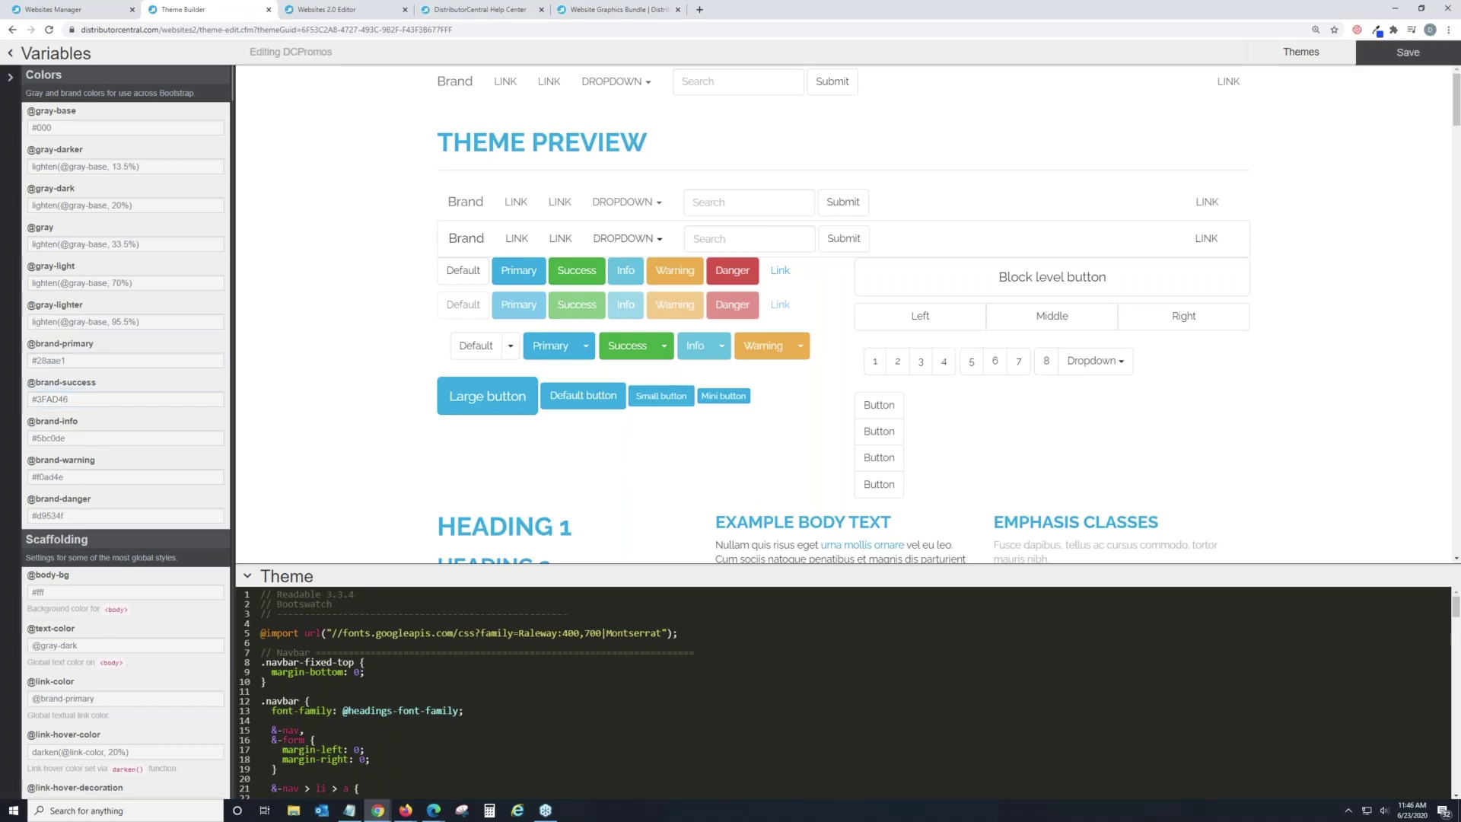
Step: Close the old website editor page and reopen the Distributor Promotions website for editing from a refreshed Hosting Manager
{"action": "left_click", "coordinate": [316, 11]}
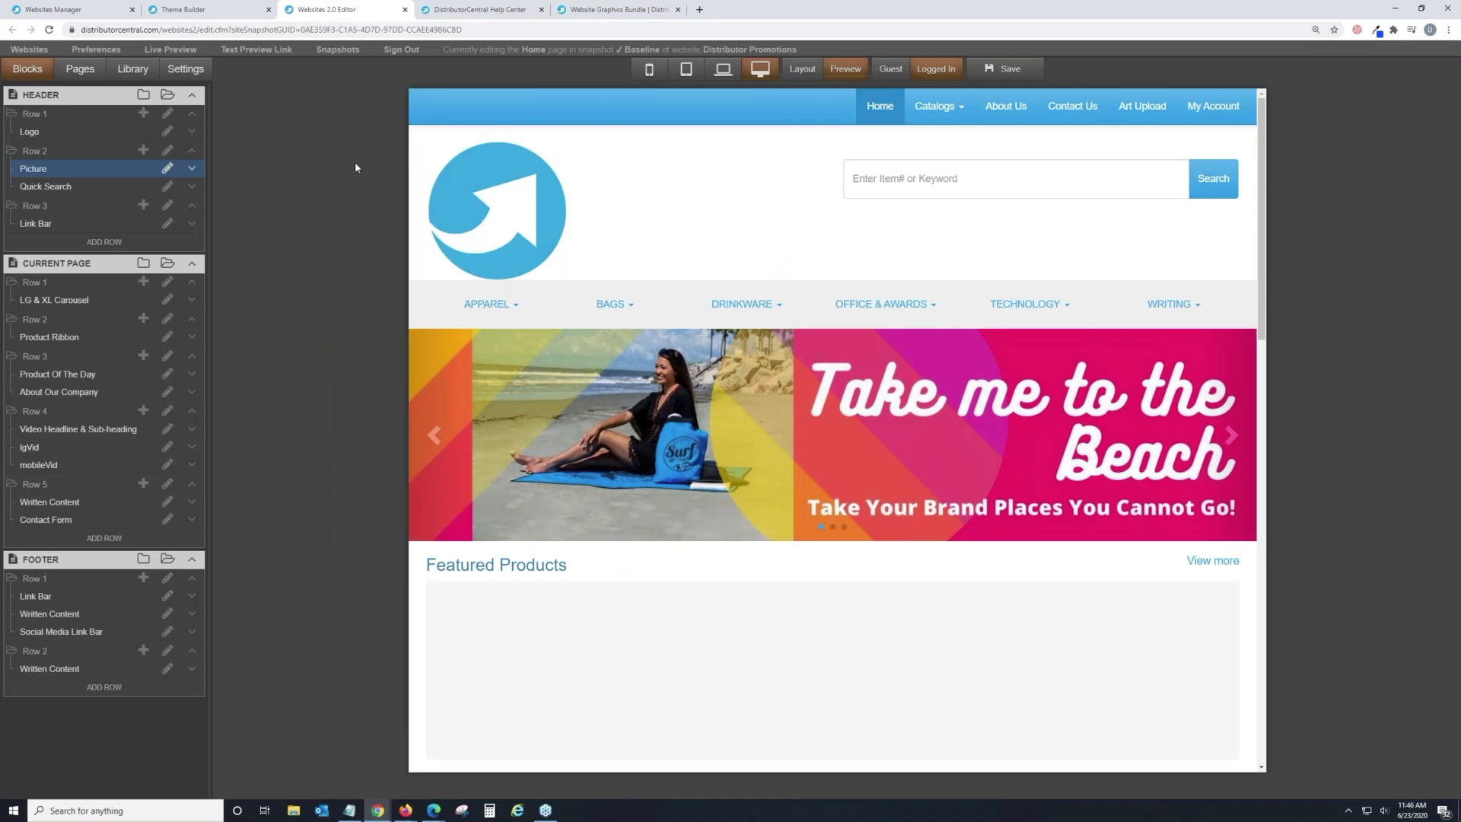
{"action": "left_click", "coordinate": [49, 30]}
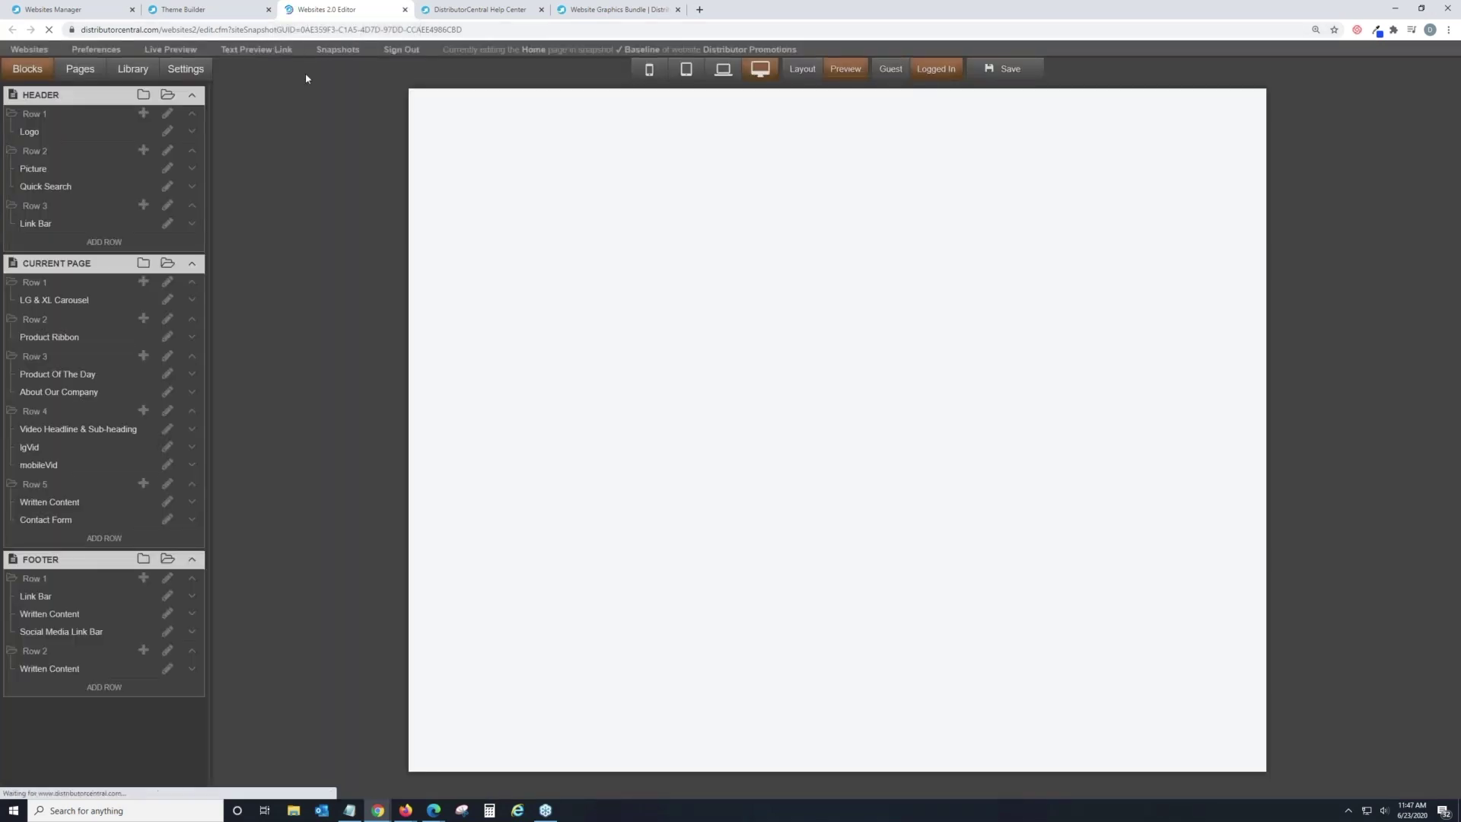
{"action": "left_click", "coordinate": [405, 10]}
{"action": "left_click", "coordinate": [95, 9]}
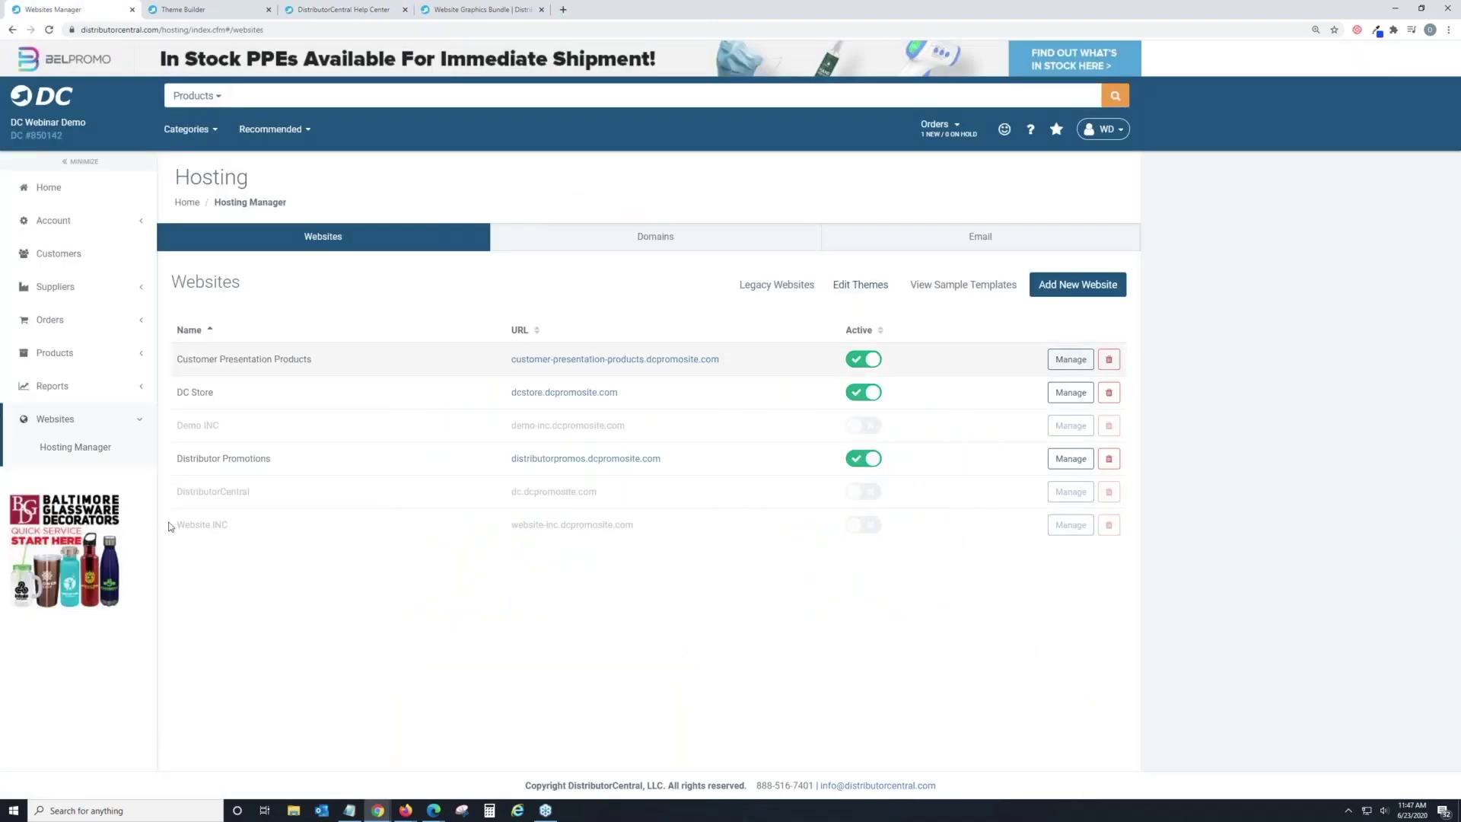
{"action": "left_click", "coordinate": [81, 453]}
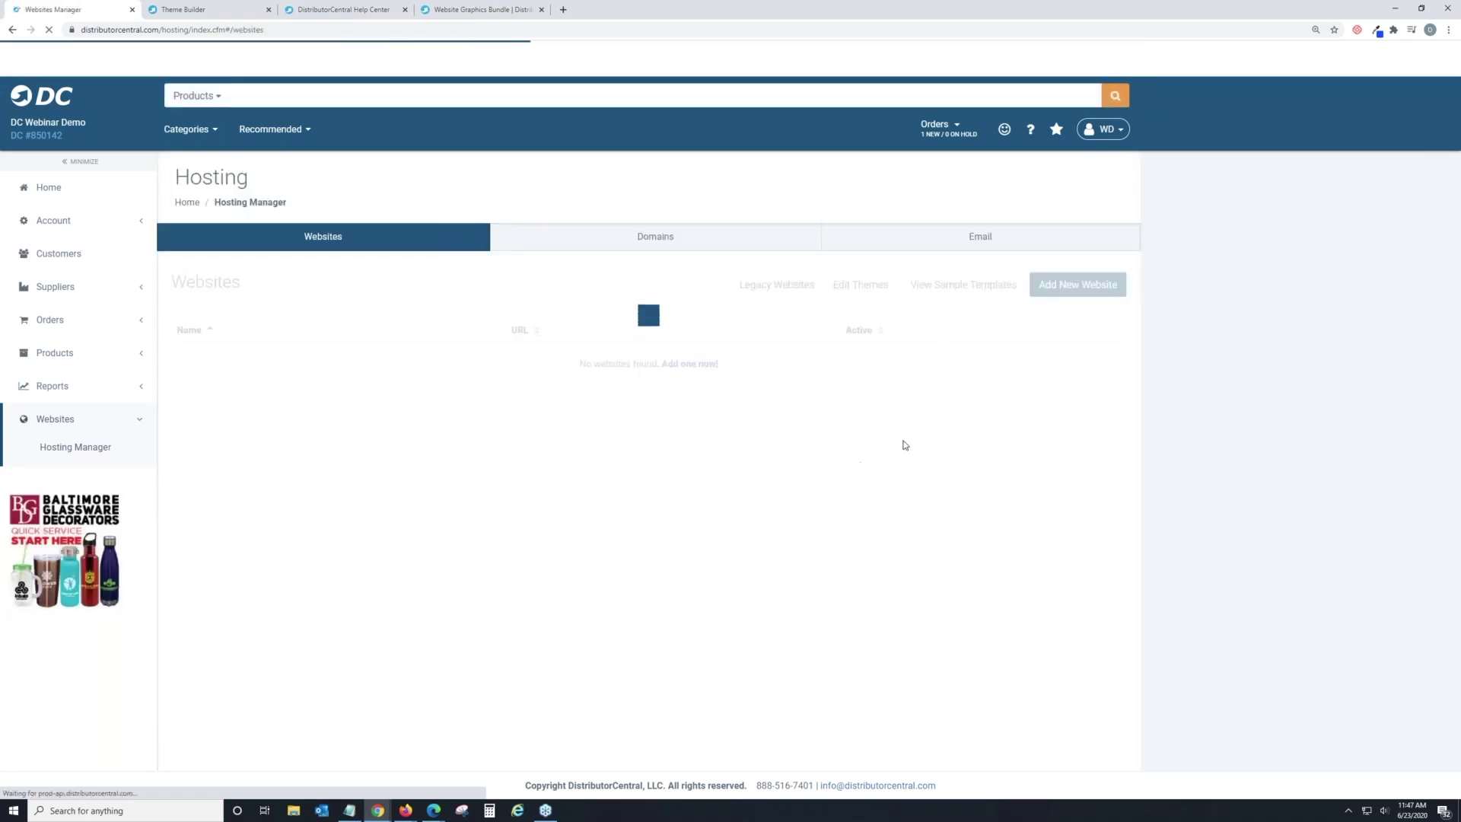
{"action": "left_click", "coordinate": [1059, 460]}
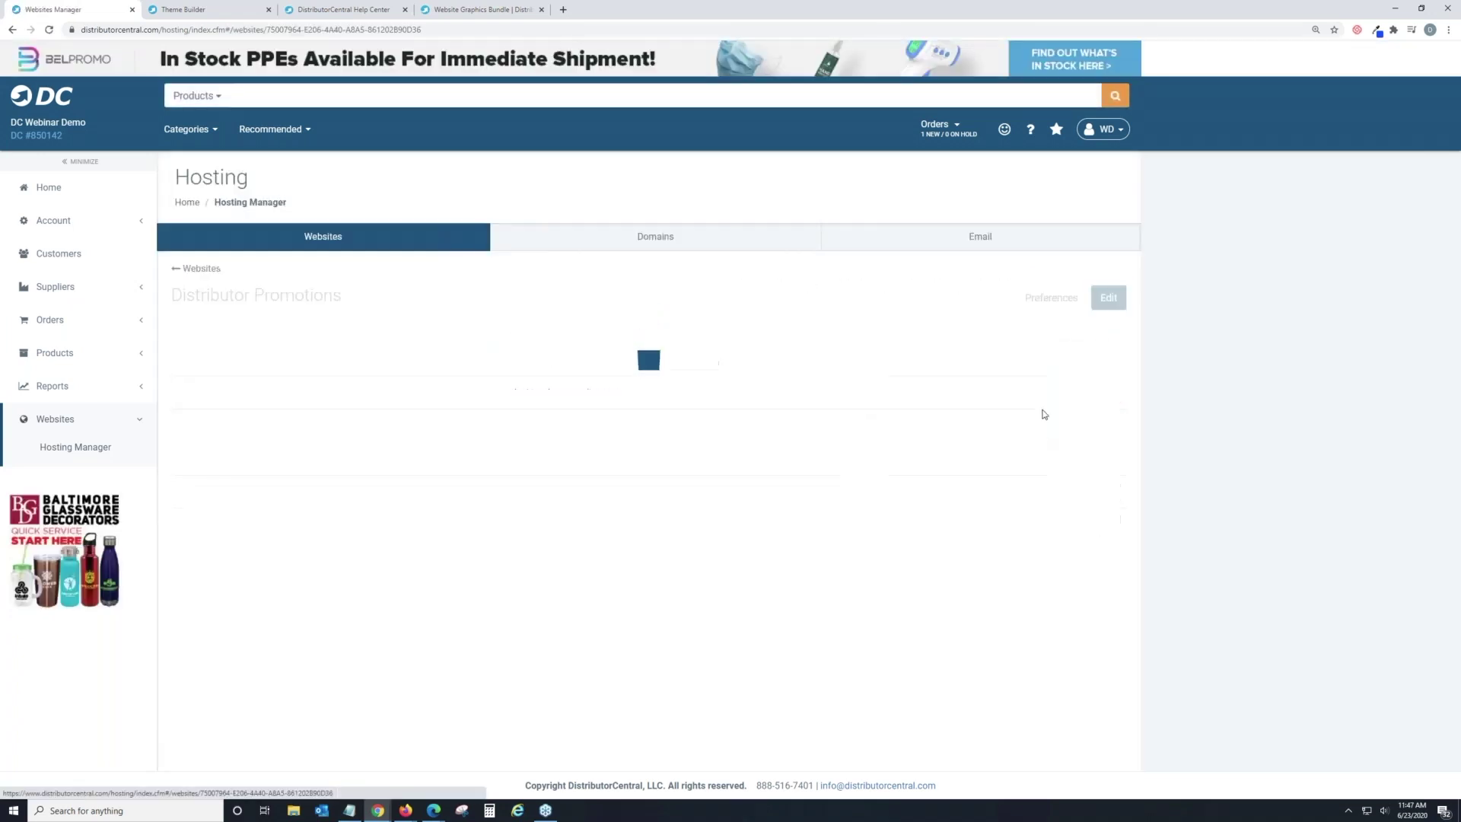
{"action": "left_click", "coordinate": [1106, 298]}
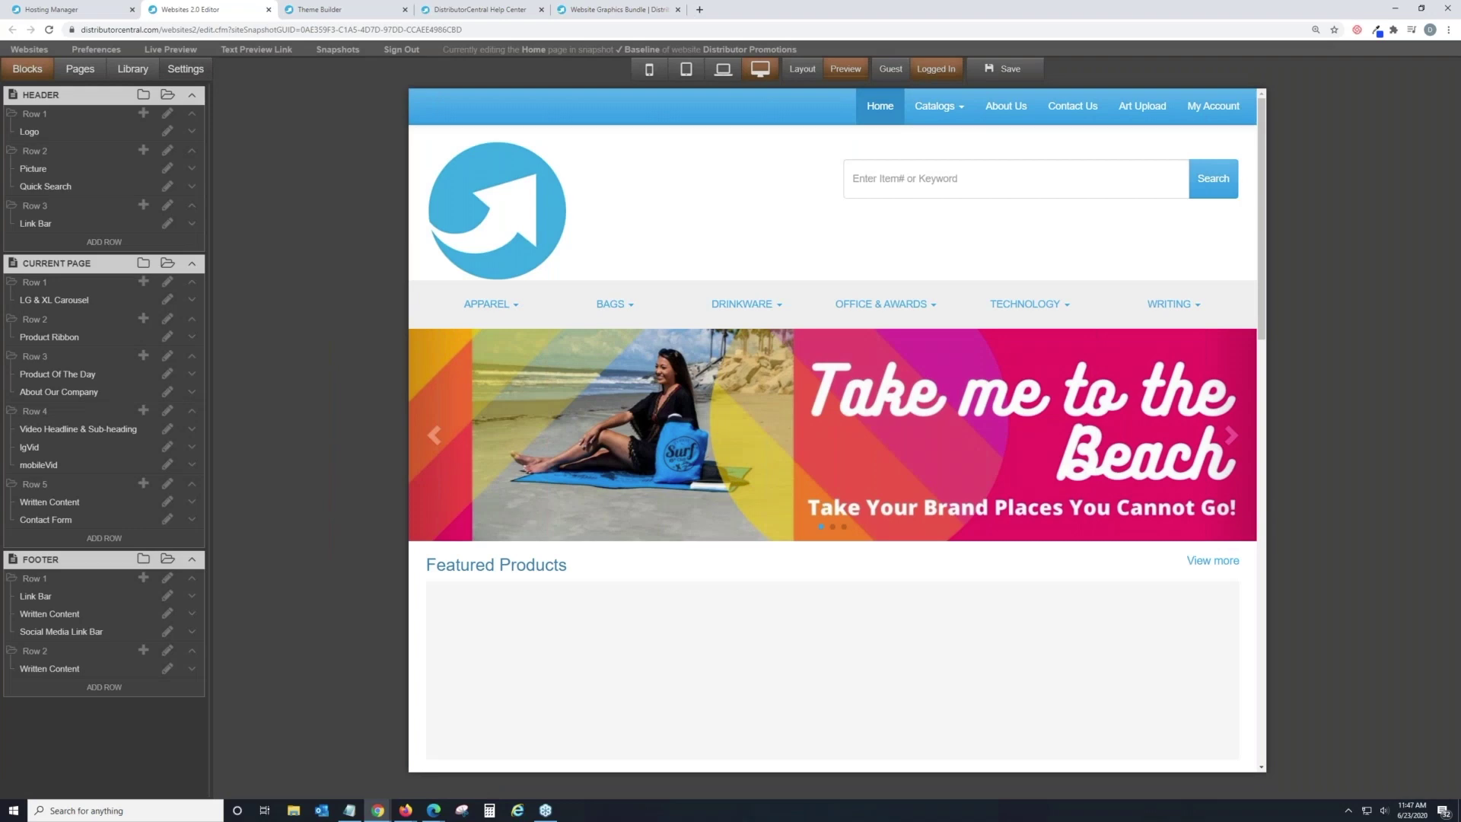
Step: Set the website's global theme to DCPromos and look over the home page in the preview
{"action": "left_click", "coordinate": [186, 70]}
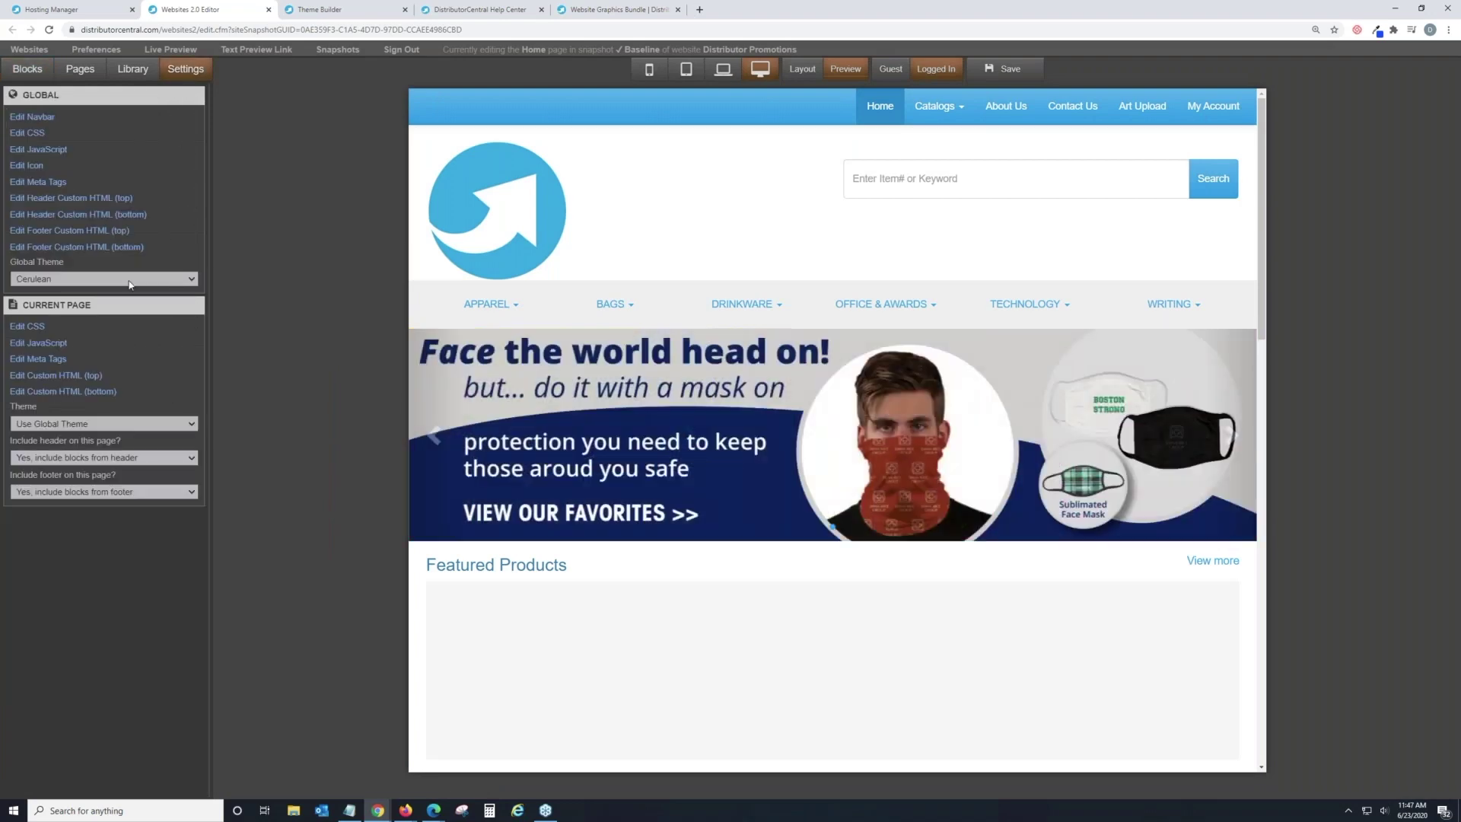
{"action": "left_click", "coordinate": [131, 280]}
{"action": "scroll", "coordinate": [122, 312], "scroll_direction": "down", "scroll_amount": 3}
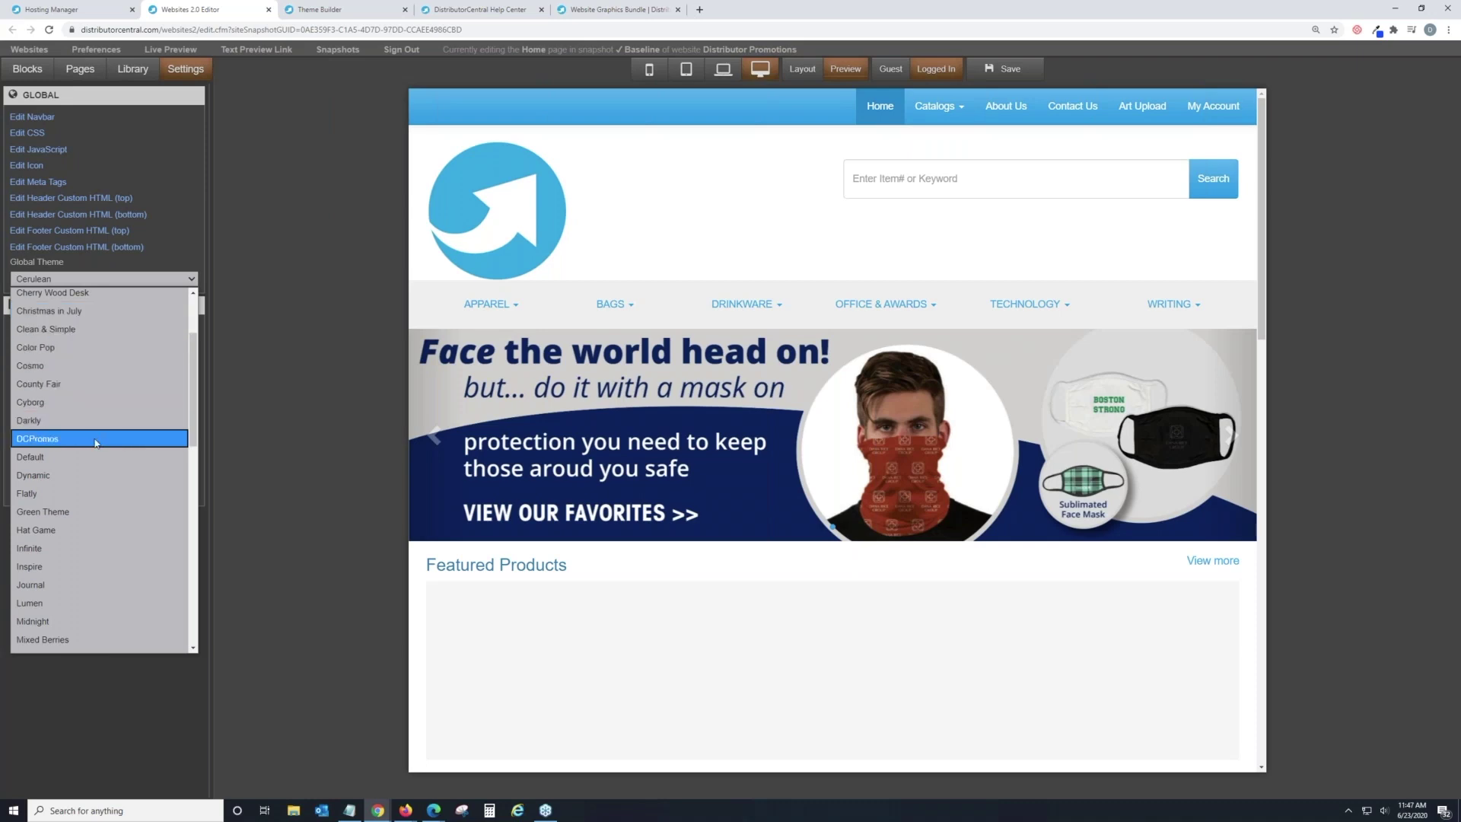
{"action": "left_click", "coordinate": [96, 439]}
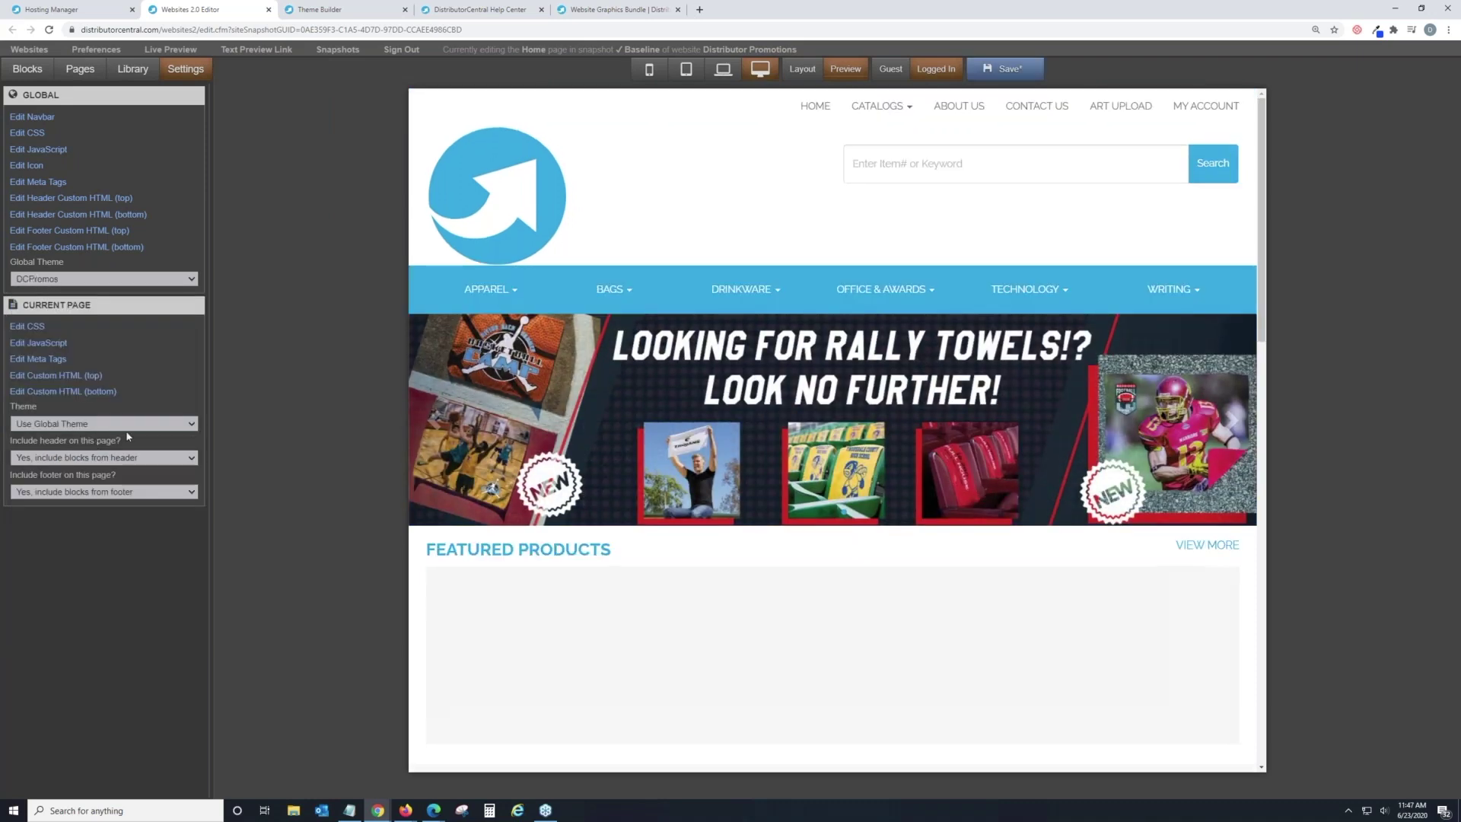
{"action": "scroll", "coordinate": [1089, 515], "scroll_direction": "down", "scroll_amount": 2}
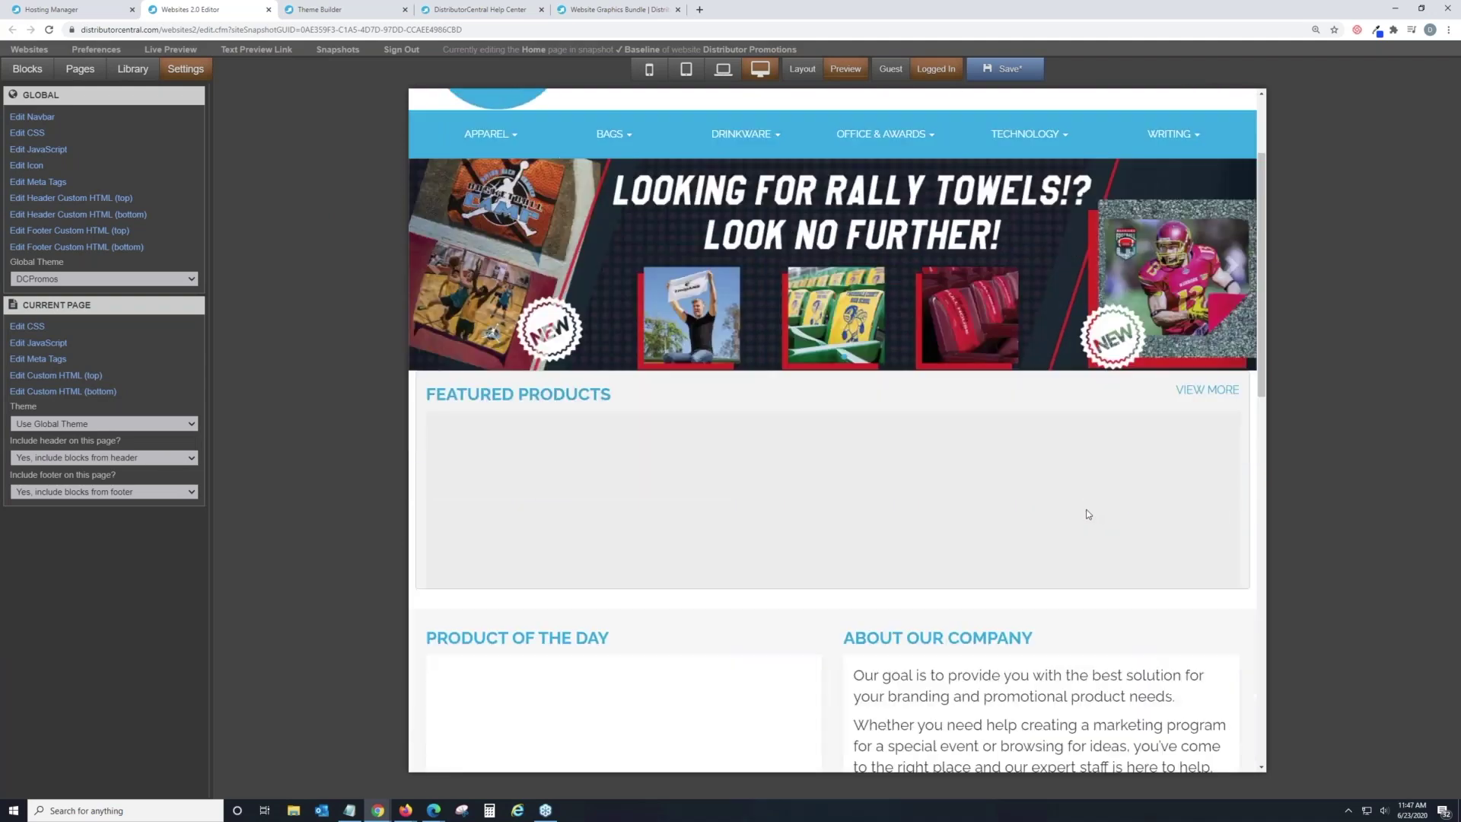
{"action": "scroll", "coordinate": [1088, 515], "scroll_direction": "down", "scroll_amount": 2}
{"action": "scroll", "coordinate": [1028, 614], "scroll_direction": "up", "scroll_amount": 5}
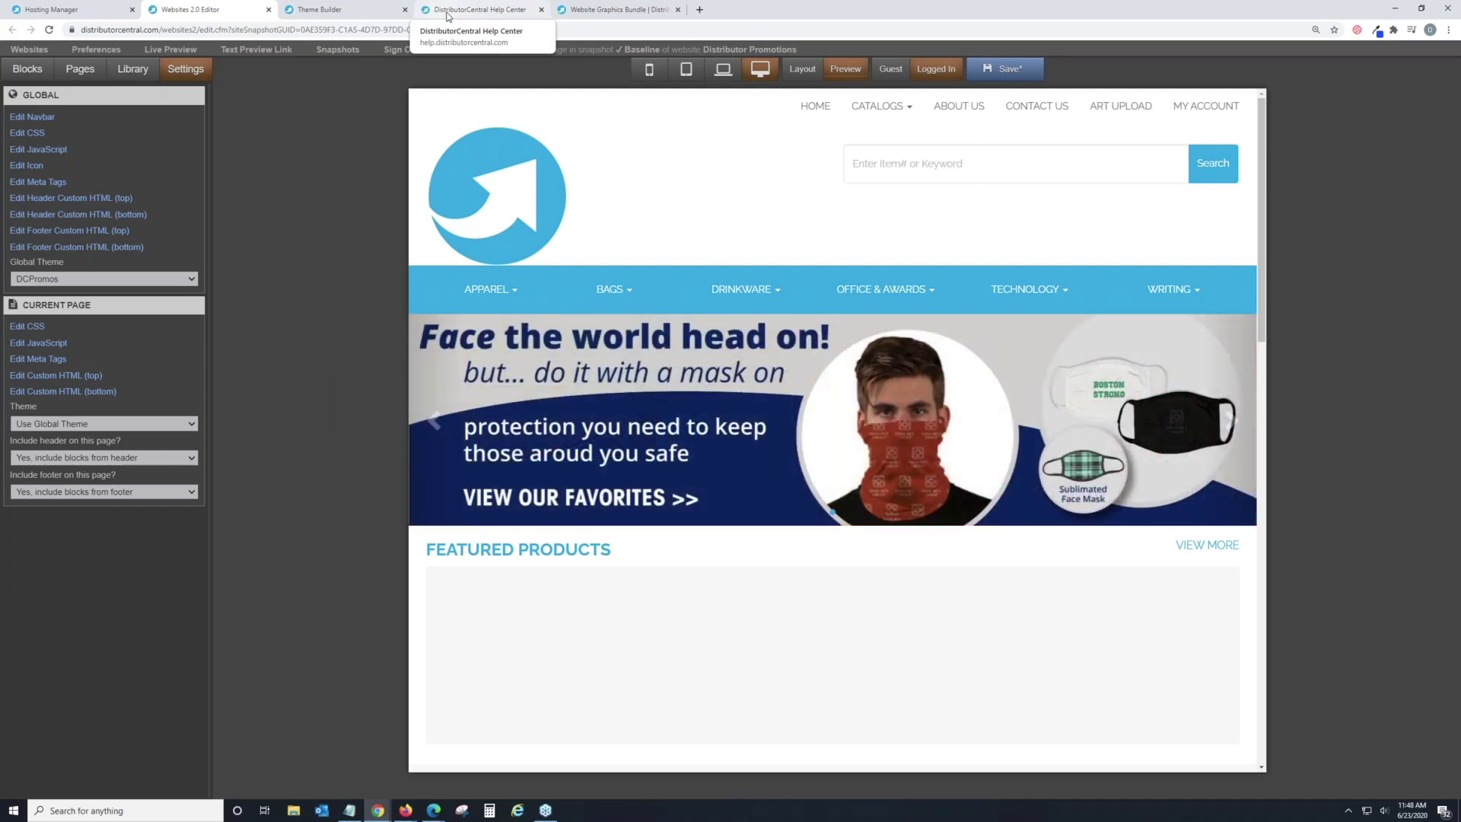
Step: Open the Websites articles in the DistributorCentral Help Center, and switch to the free website graphics download page
{"action": "left_click", "coordinate": [447, 16]}
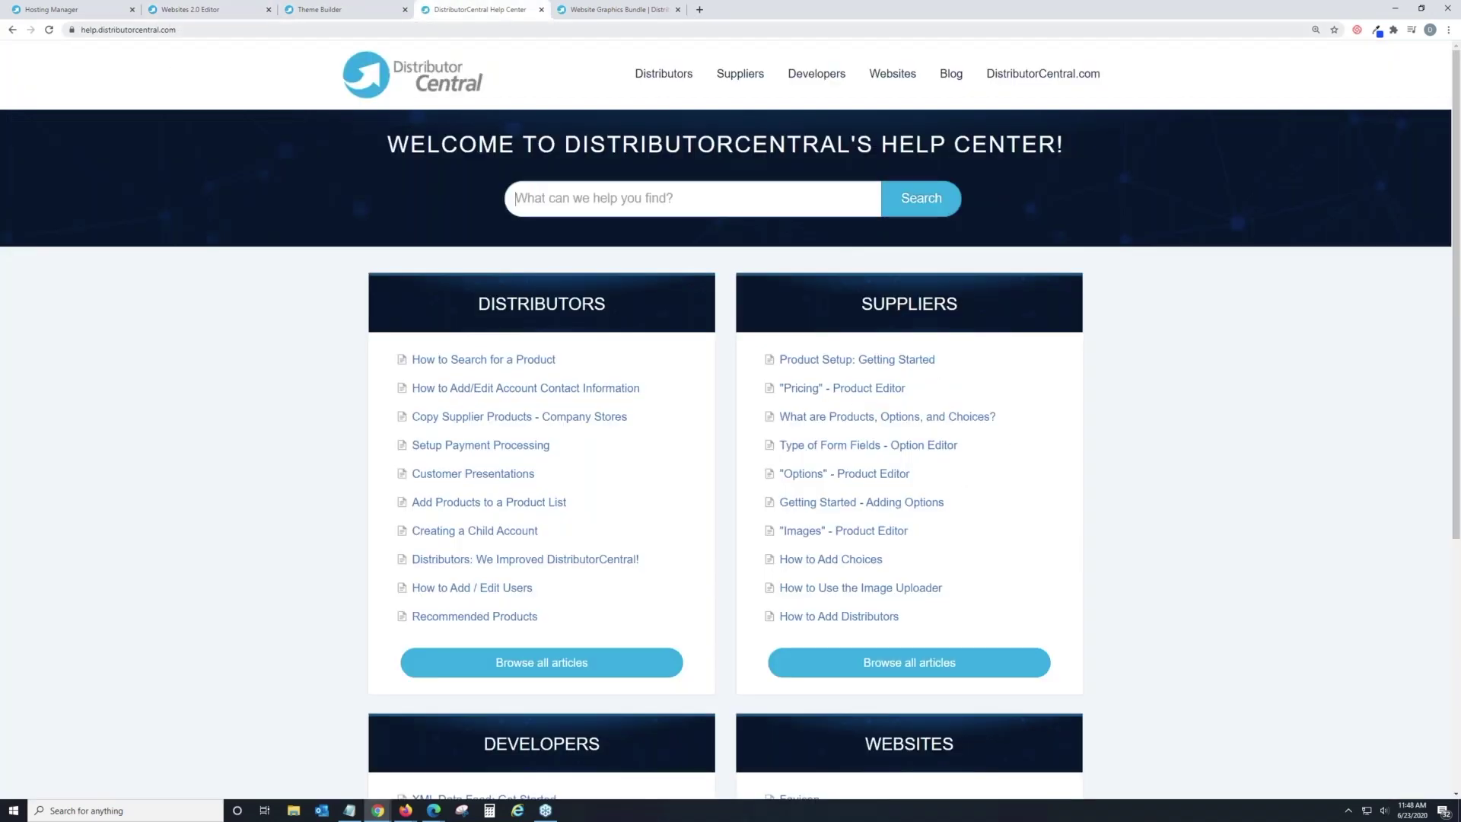
{"action": "left_click", "coordinate": [646, 197]}
{"action": "scroll", "coordinate": [648, 198], "scroll_direction": "down", "scroll_amount": 5}
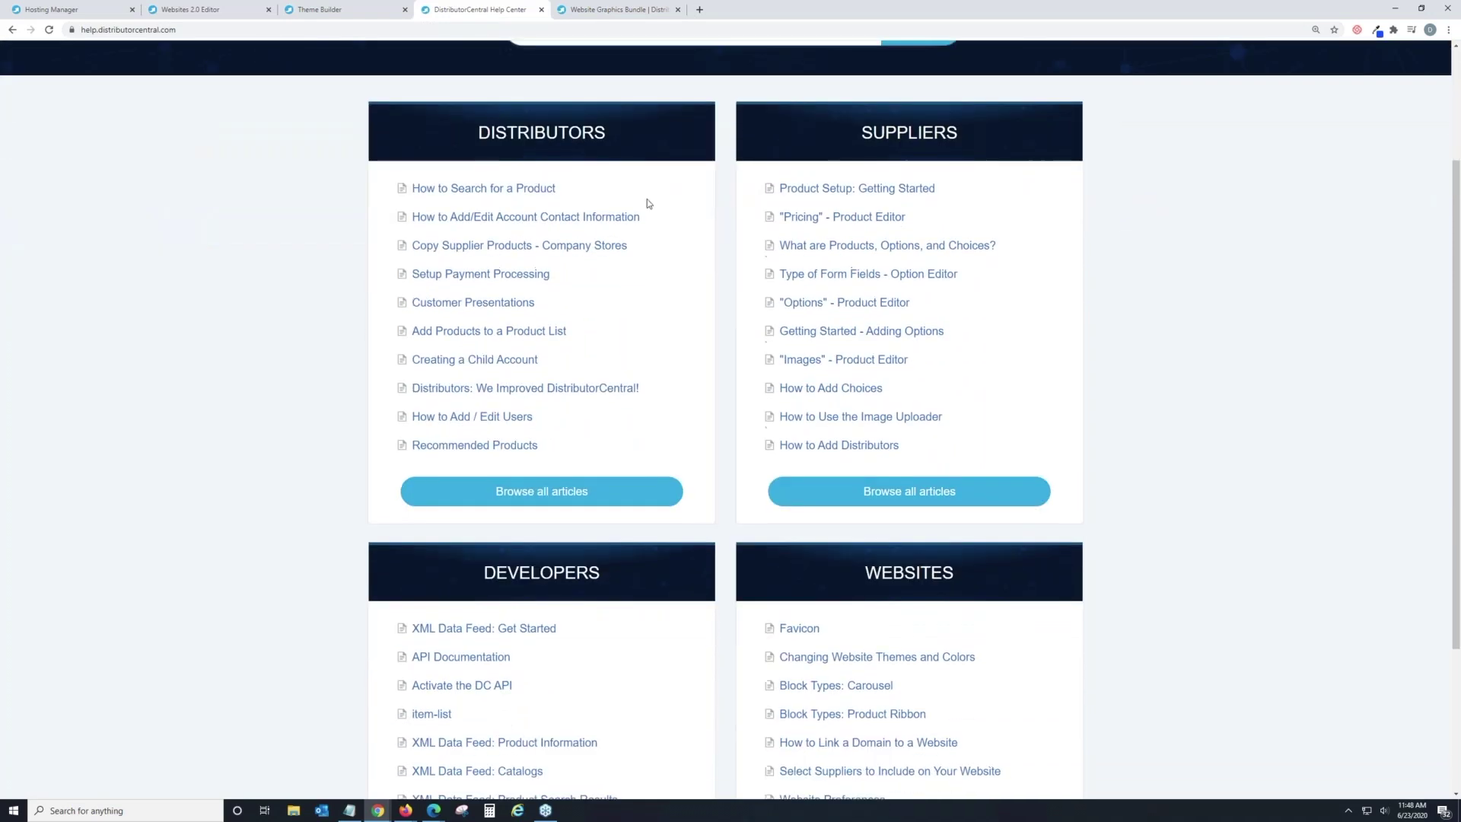
{"action": "left_click", "coordinate": [943, 359]}
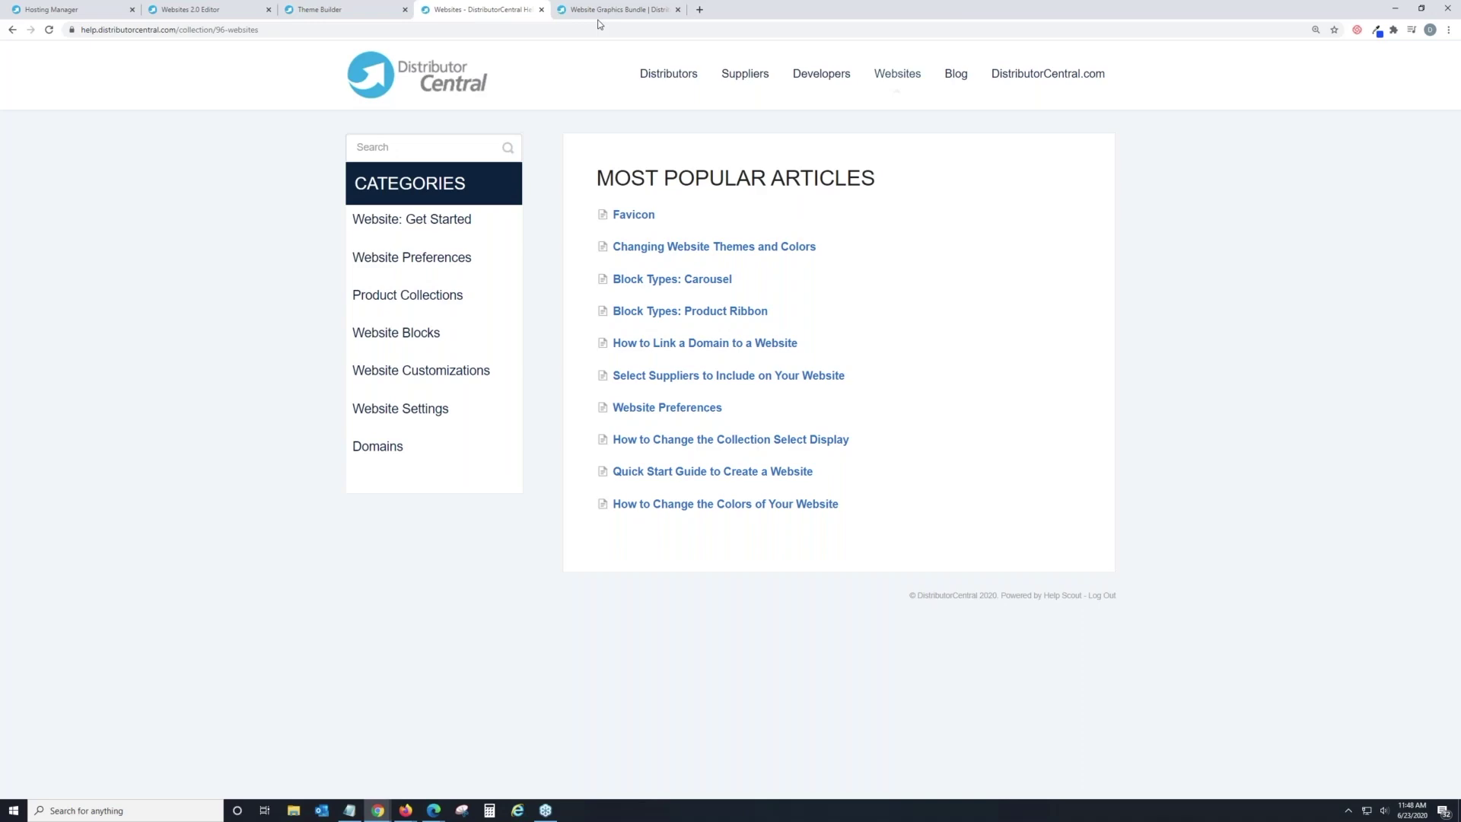
{"action": "left_click", "coordinate": [183, 10]}
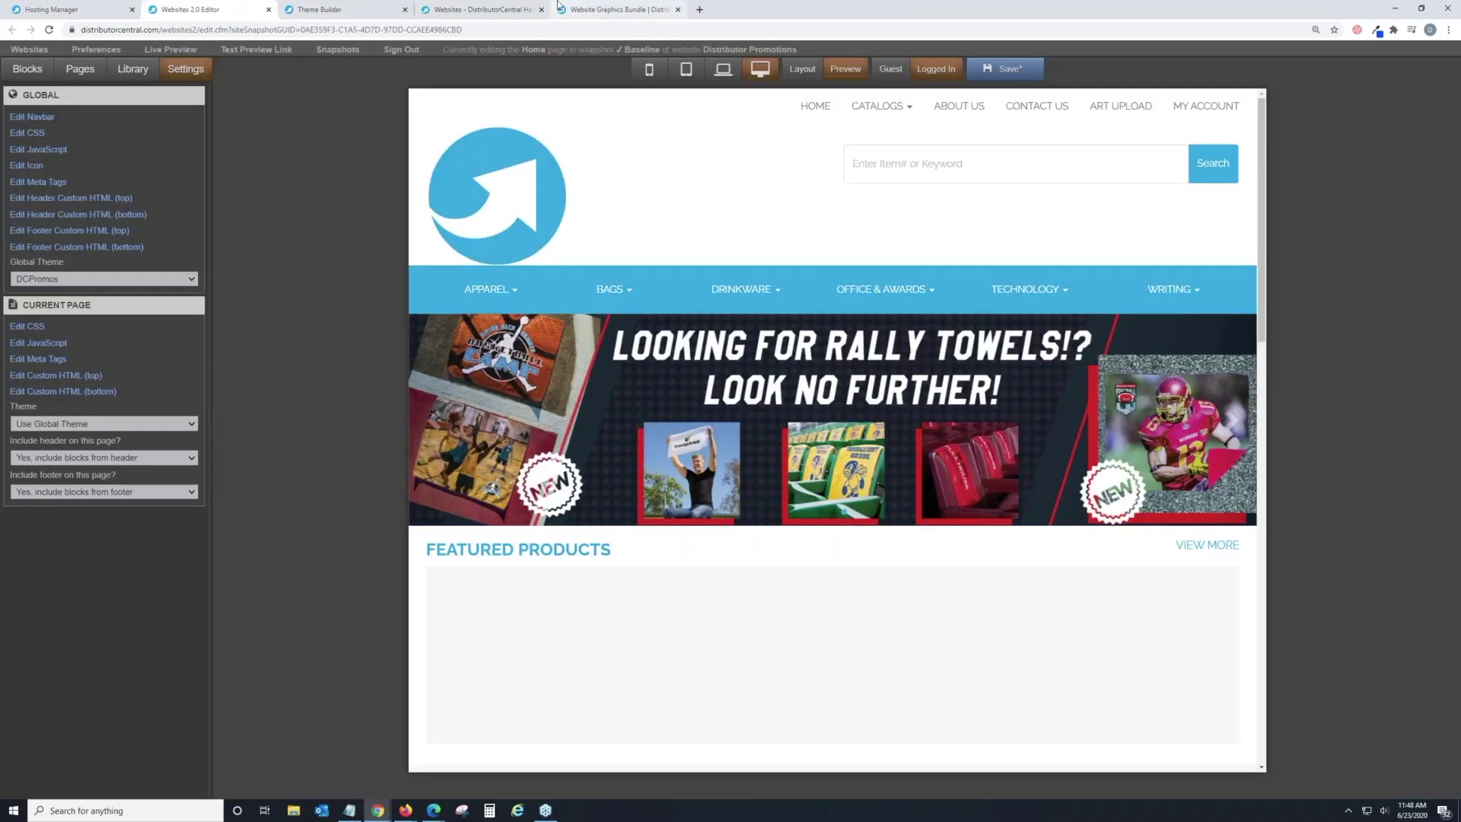
{"action": "left_click", "coordinate": [567, 9]}
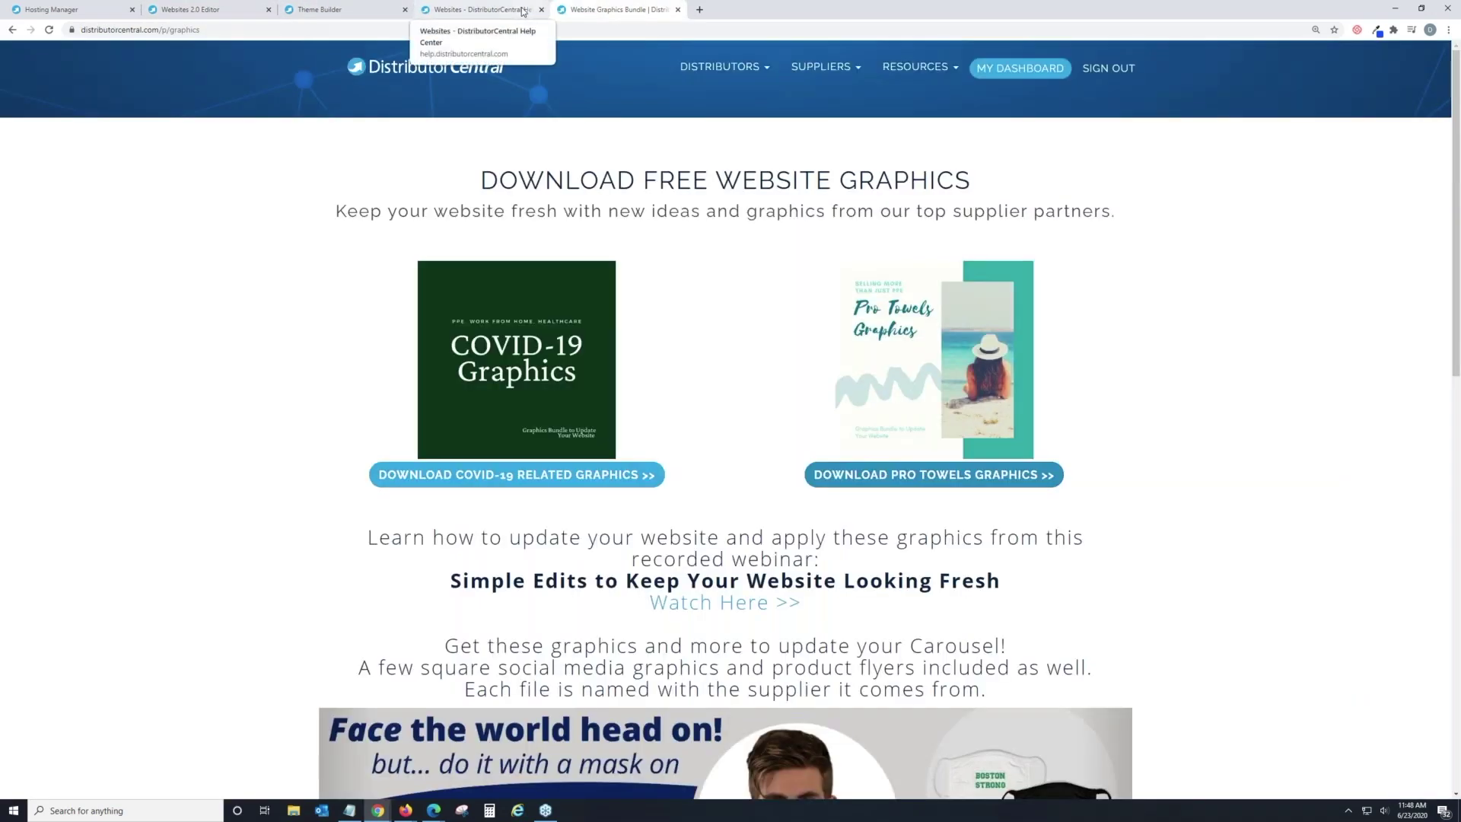